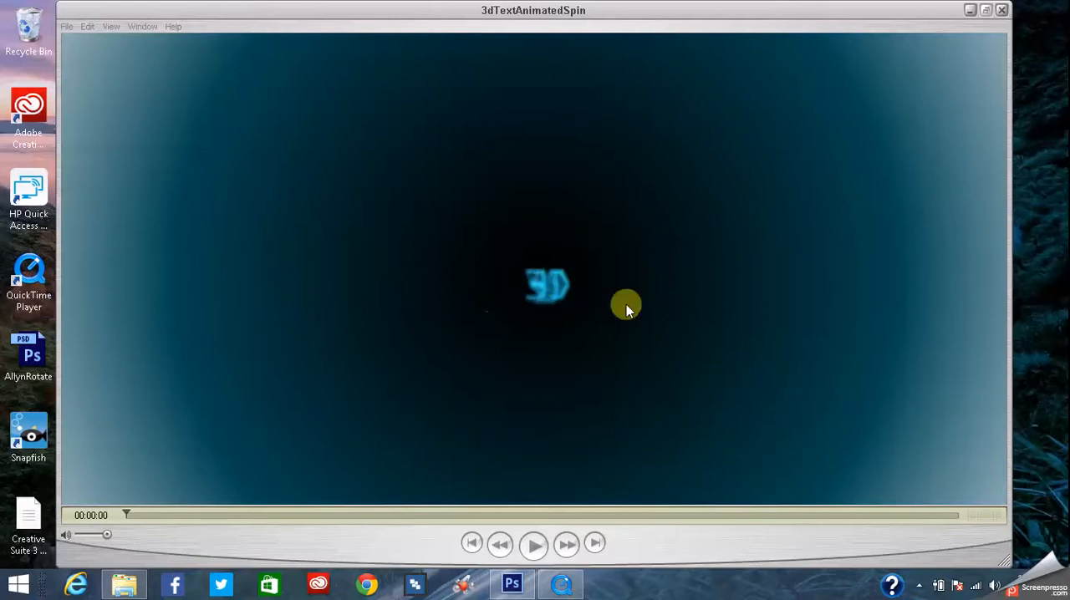
# - Play the 3dTextAnimatedSpin movie repeatedly and rewind it to examine the spinning 3D text, closing the movie when done
pyautogui.click(540, 554)
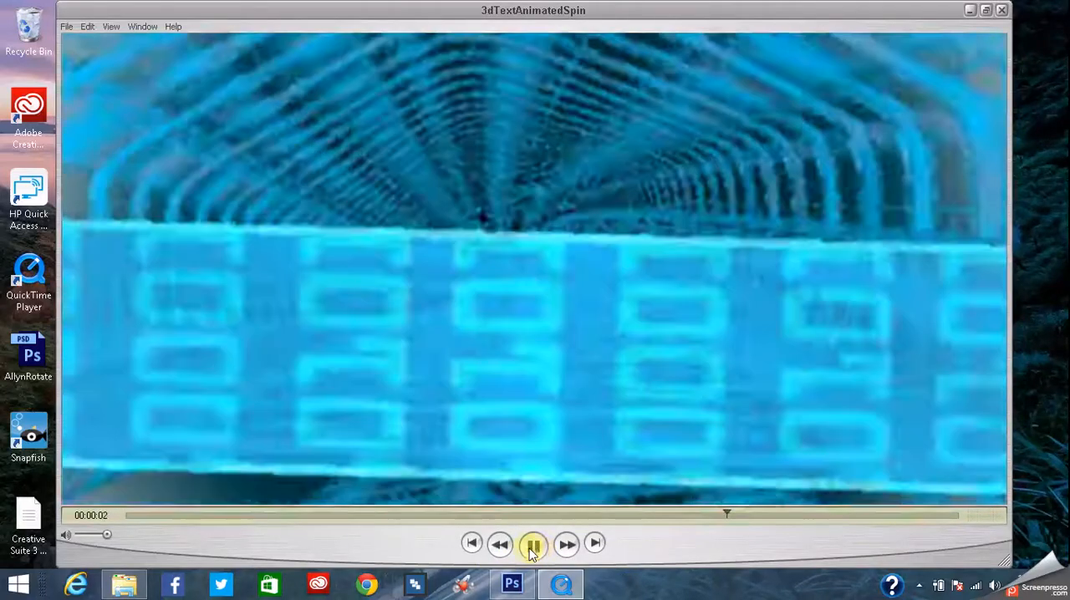
pyautogui.click(469, 545)
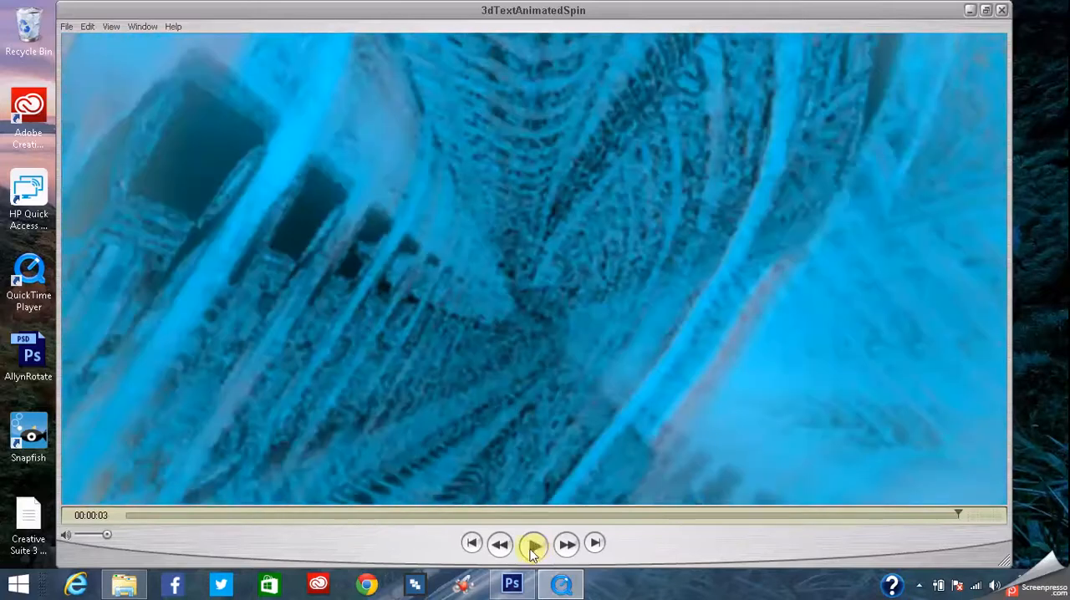
pyautogui.click(471, 544)
pyautogui.click(535, 545)
pyautogui.click(535, 545)
pyautogui.click(535, 545)
pyautogui.click(535, 548)
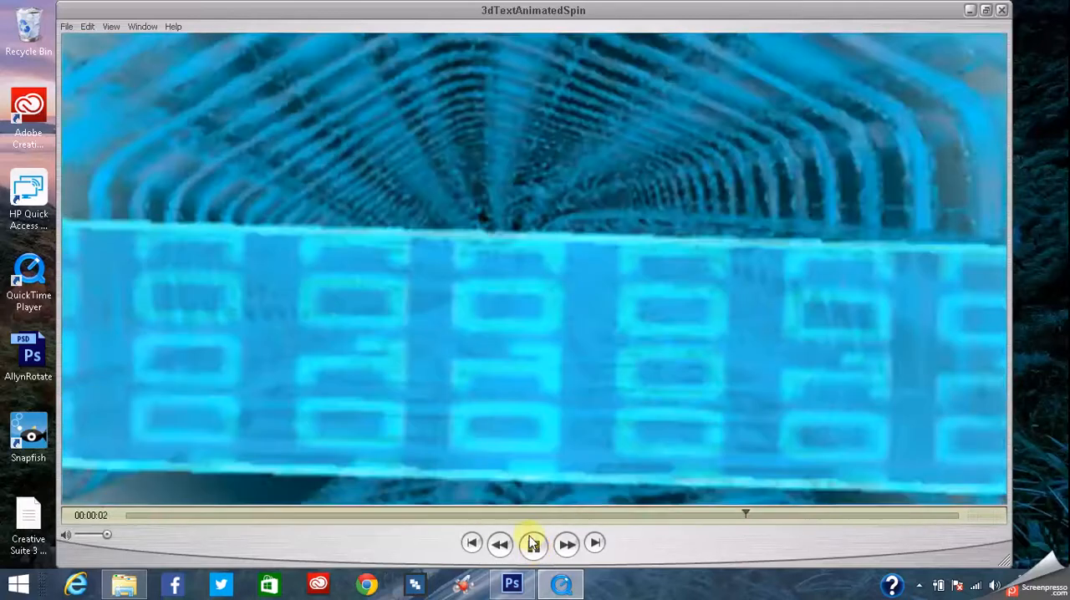
pyautogui.click(536, 545)
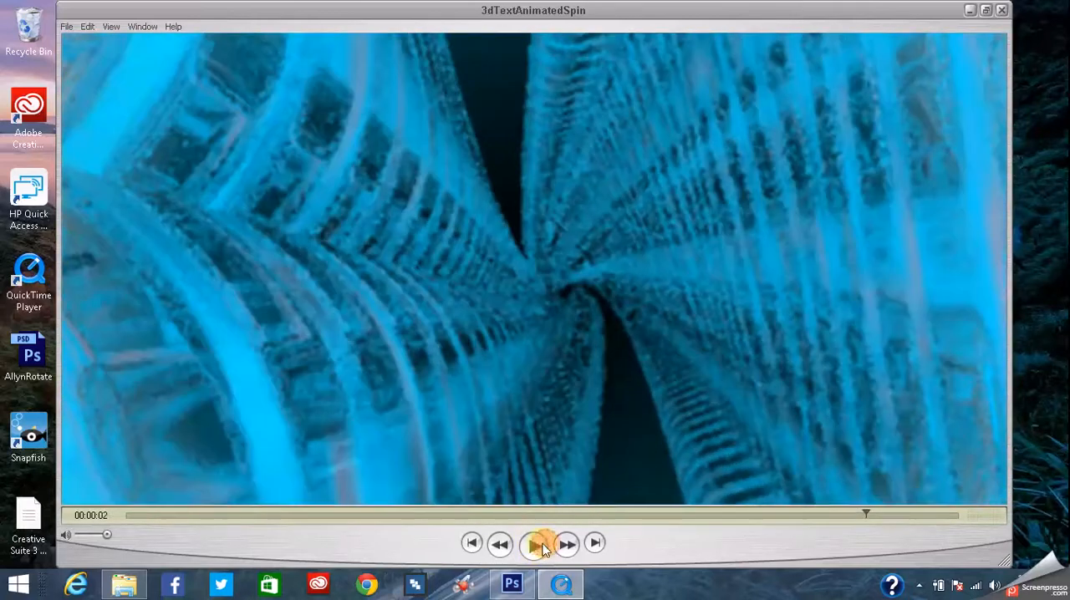
pyautogui.click(499, 551)
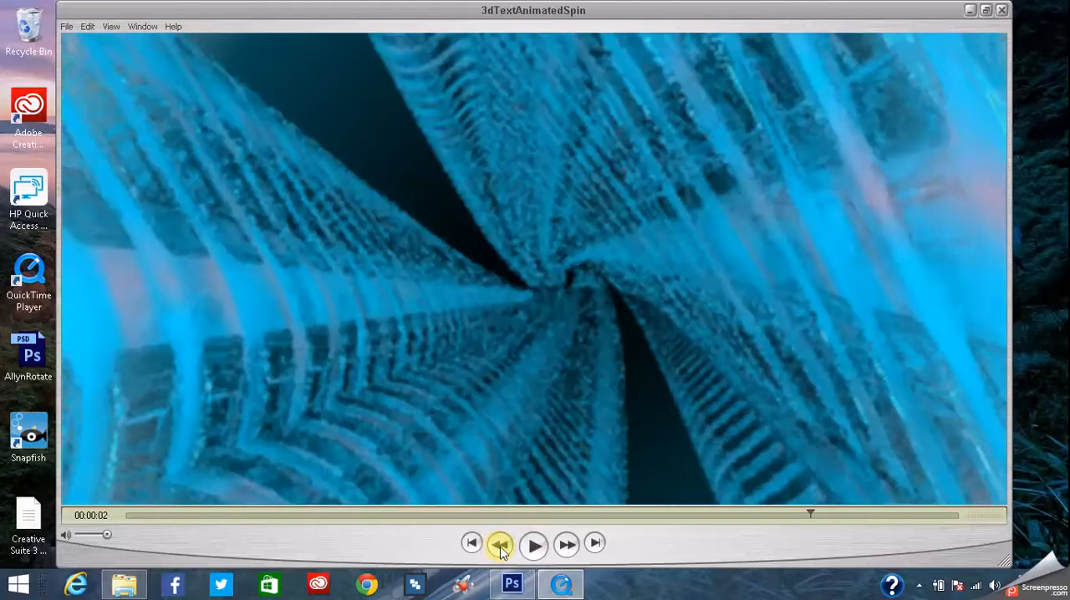
pyautogui.click(502, 552)
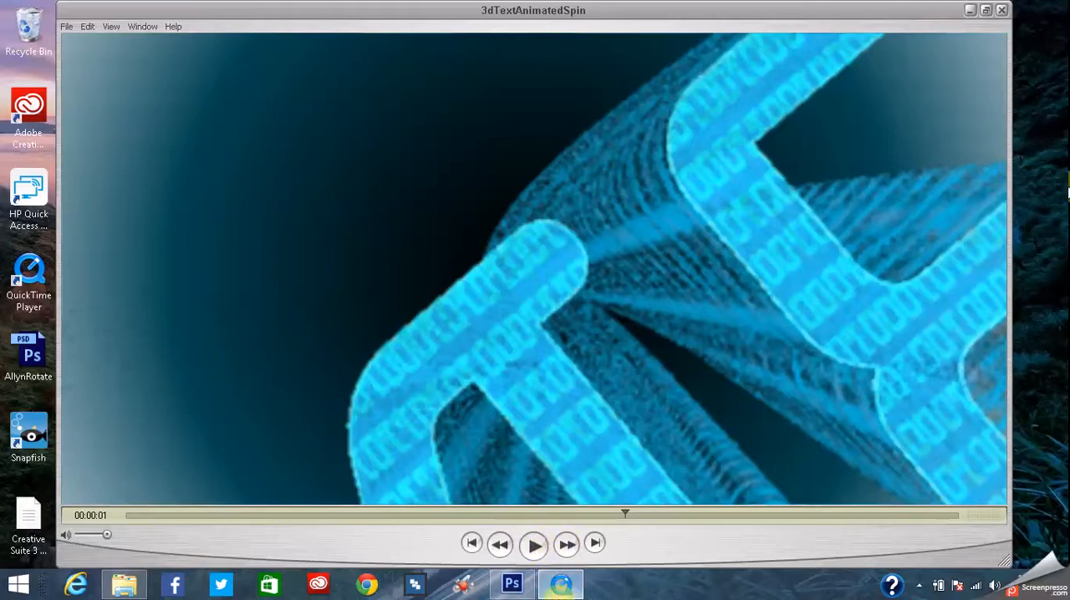
pyautogui.click(1002, 10)
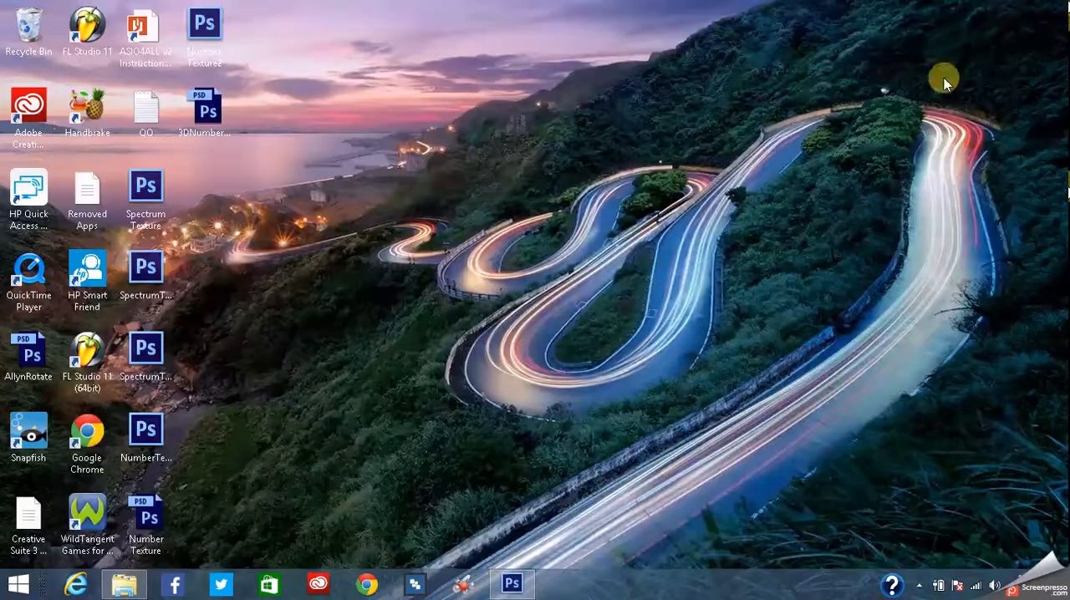
# - Switch to Photoshop with the 3DNumberScene.psd document and hide its Timeline
pyautogui.click(513, 583)
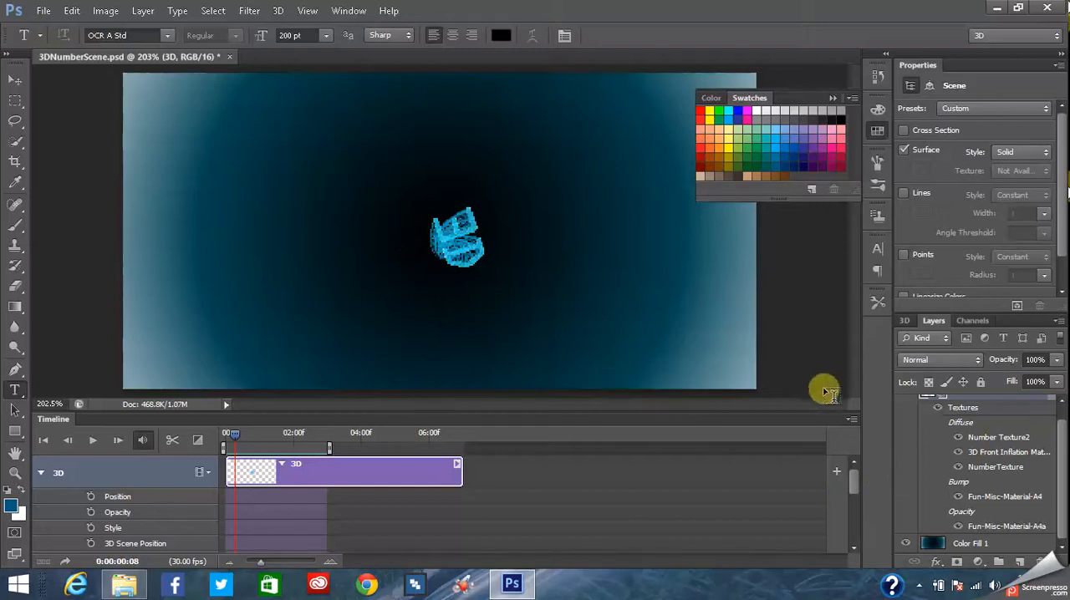
pyautogui.click(348, 10)
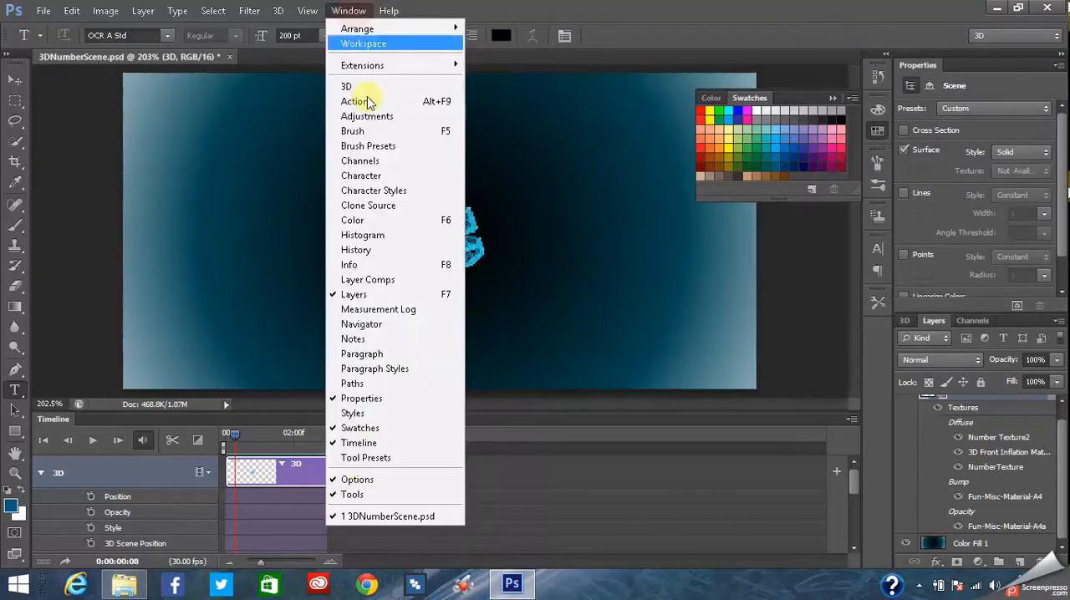
pyautogui.click(336, 443)
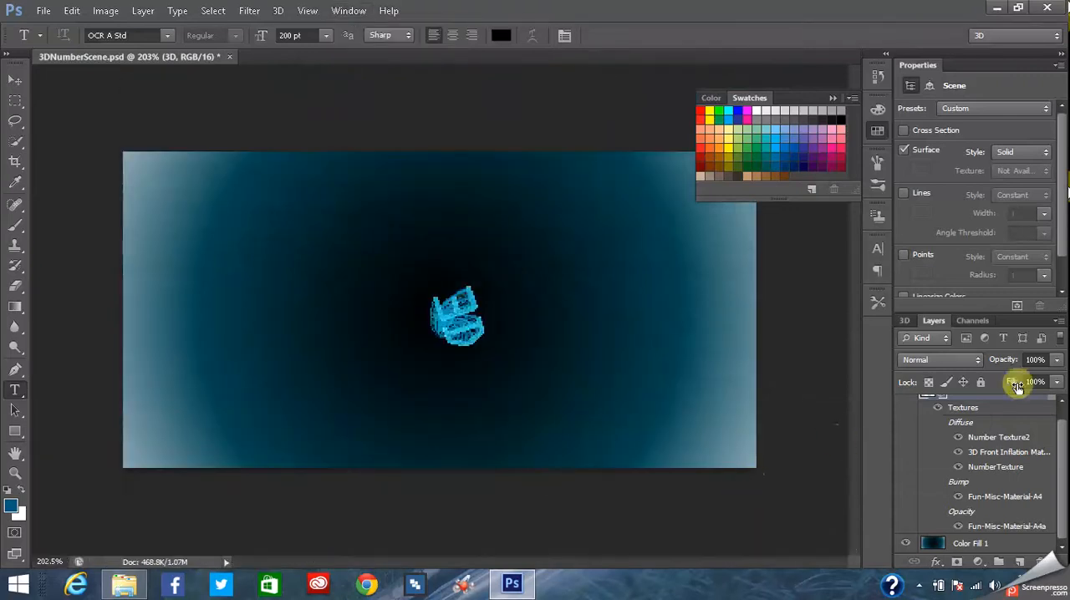
# - Hide the 3D layer and add a new blank layer at the top of the layer stack
pyautogui.moveTo(1063, 458); pyautogui.dragTo(1066, 422)
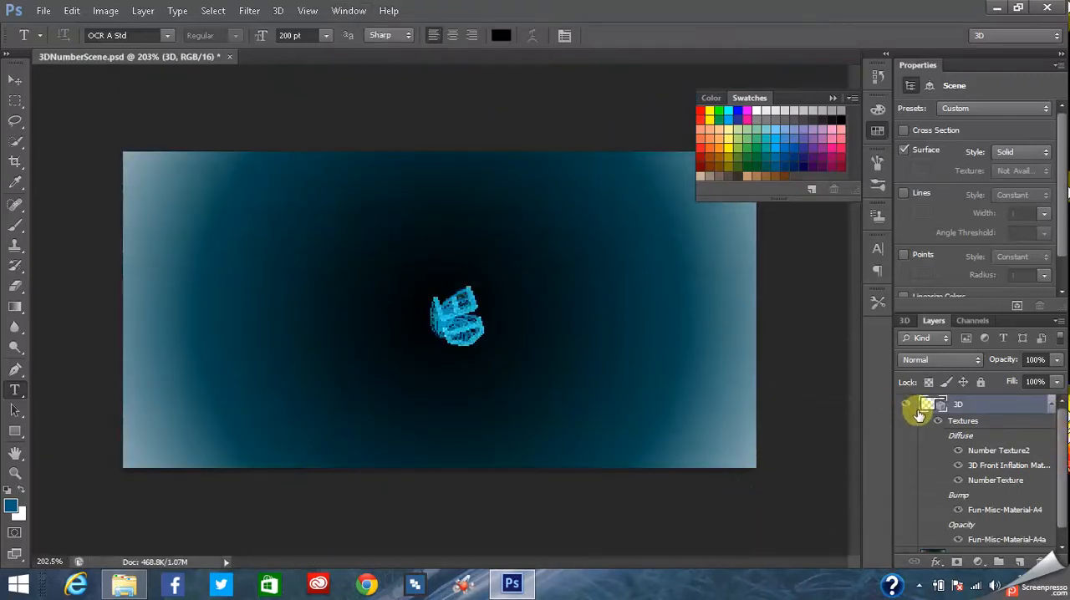
pyautogui.click(906, 406)
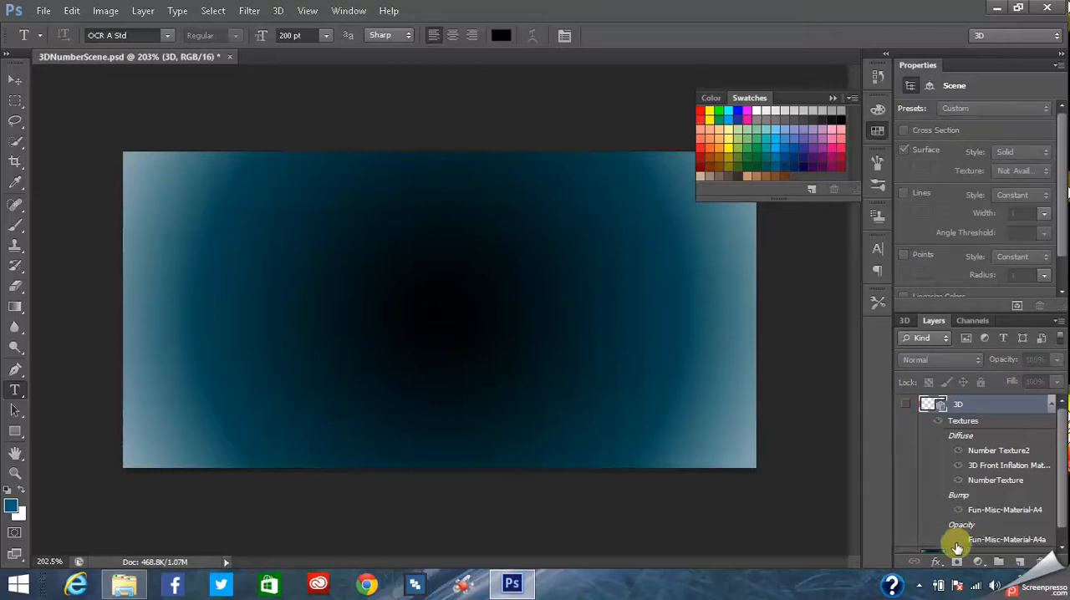
pyautogui.moveTo(1060, 431); pyautogui.dragTo(1060, 502)
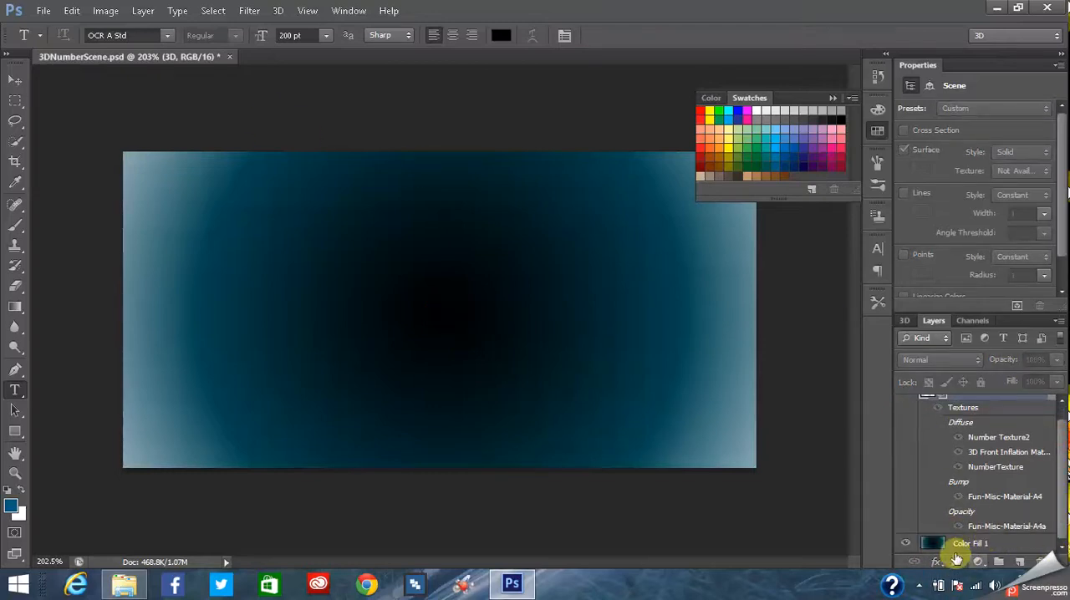
pyautogui.click(1022, 564)
pyautogui.moveTo(1054, 445)
pyautogui.mouseDown()
pyautogui.moveTo(1065, 475)
pyautogui.moveTo(1058, 449)
pyautogui.mouseUp()
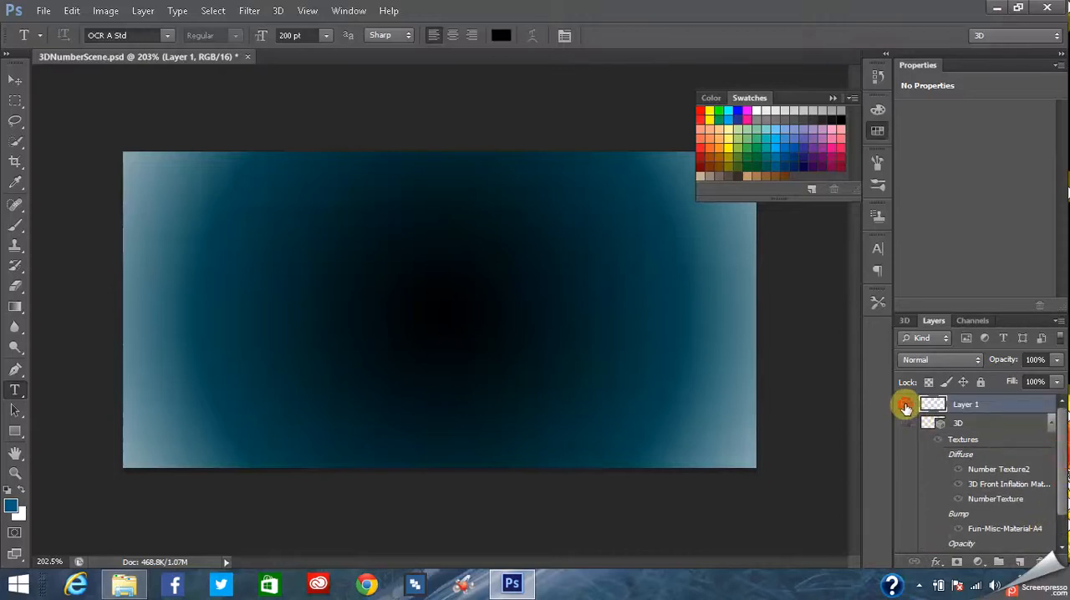
# - Hide the Color Fill 1 background layer, leaving only the blank Layer 1 switched on
pyautogui.click(906, 407)
pyautogui.click(907, 408)
pyautogui.moveTo(1060, 427); pyautogui.dragTo(1062, 460)
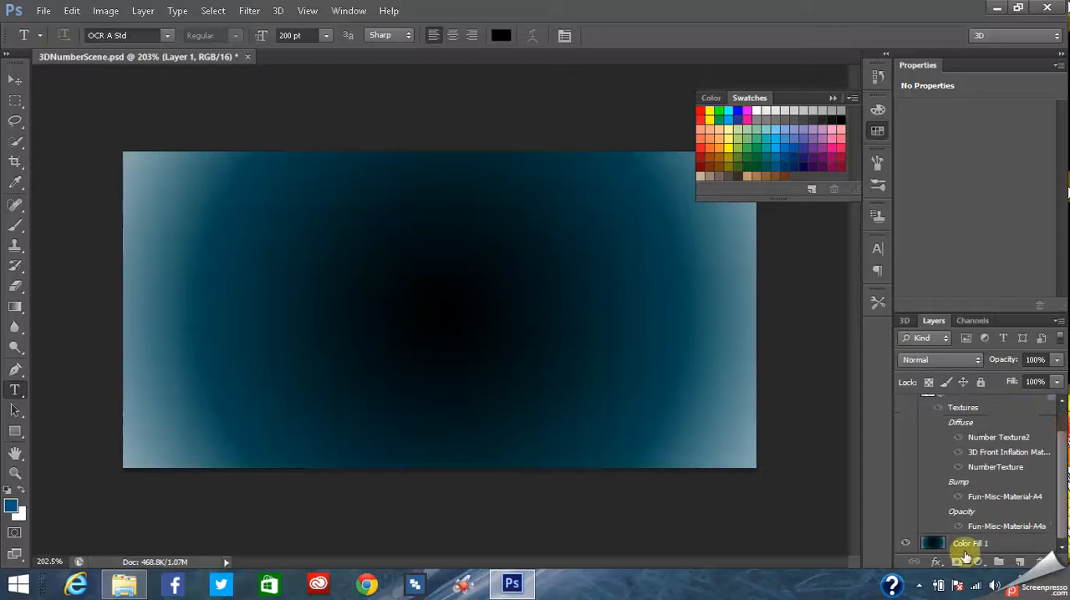
pyautogui.click(907, 544)
pyautogui.moveTo(1060, 506); pyautogui.dragTo(1061, 443)
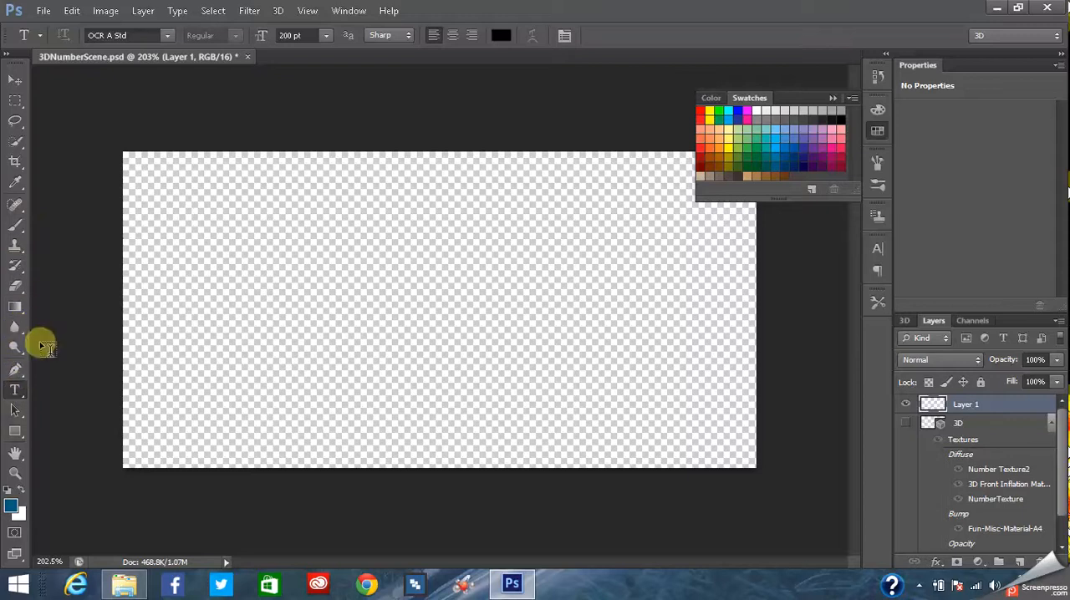
pyautogui.click(44, 11)
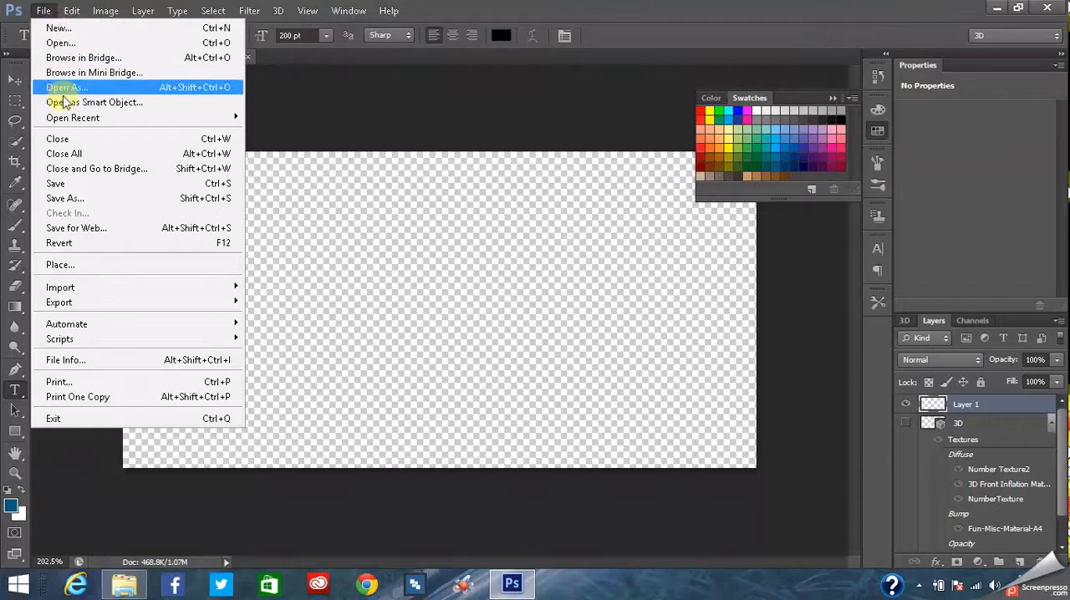
pyautogui.moveTo(67, 9)
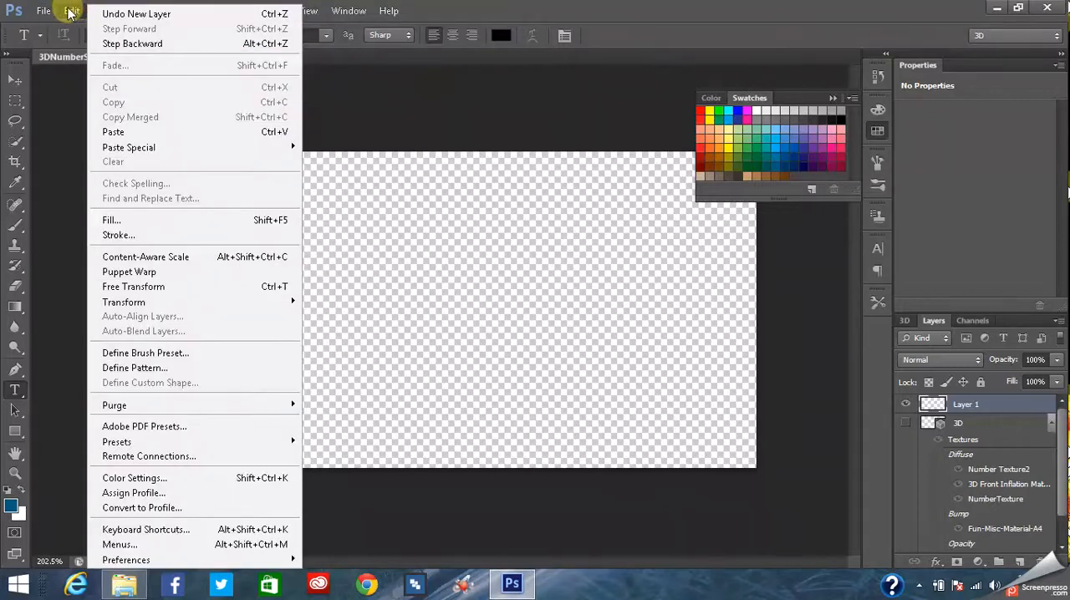
pyautogui.click(166, 223)
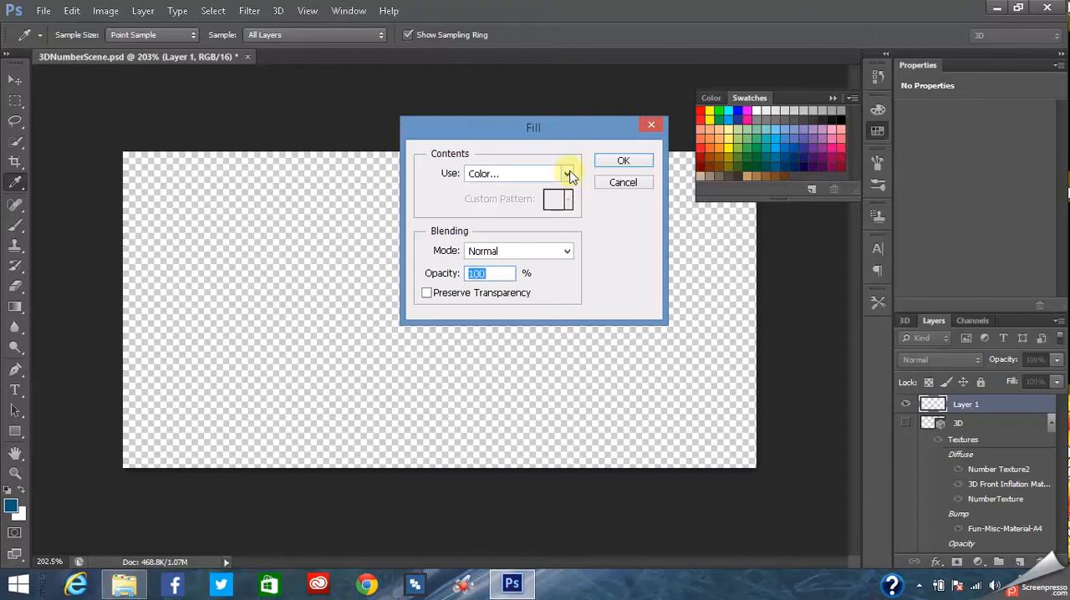
pyautogui.click(564, 247)
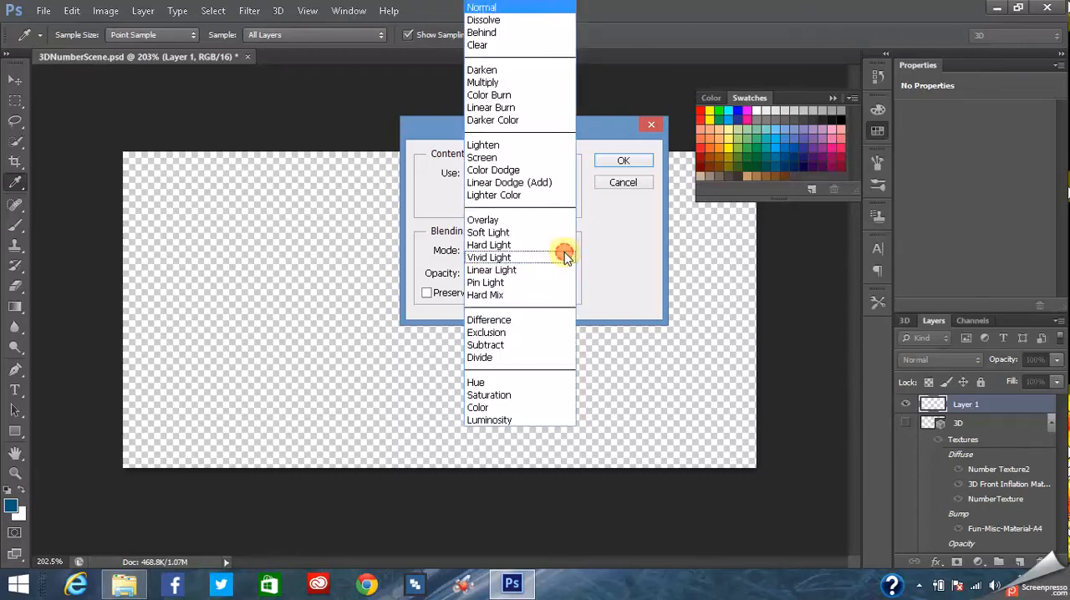
pyautogui.click(567, 255)
pyautogui.click(572, 255)
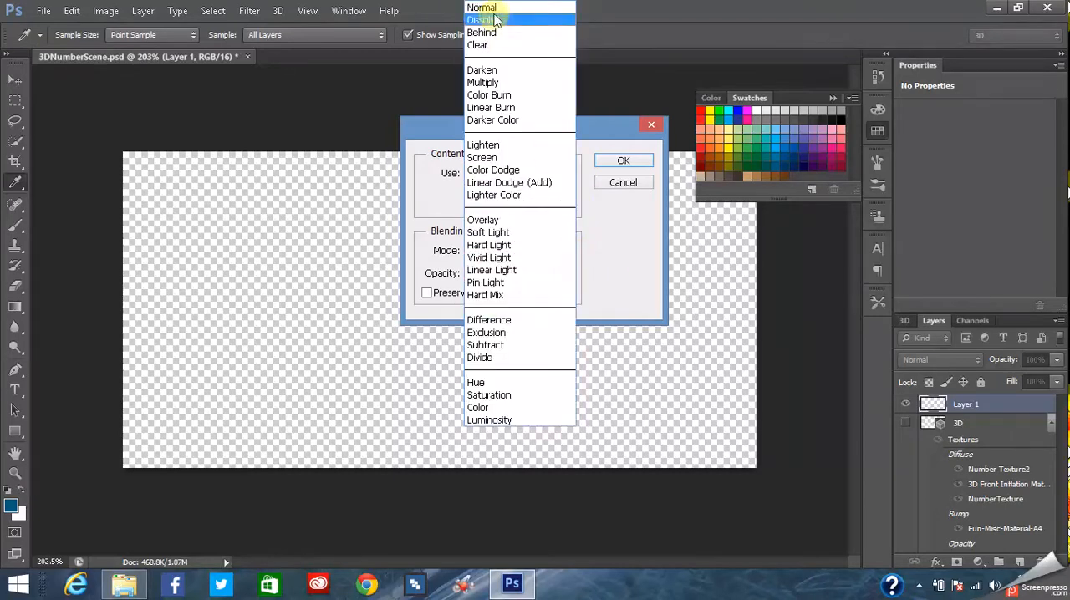
pyautogui.click(562, 10)
pyautogui.click(571, 174)
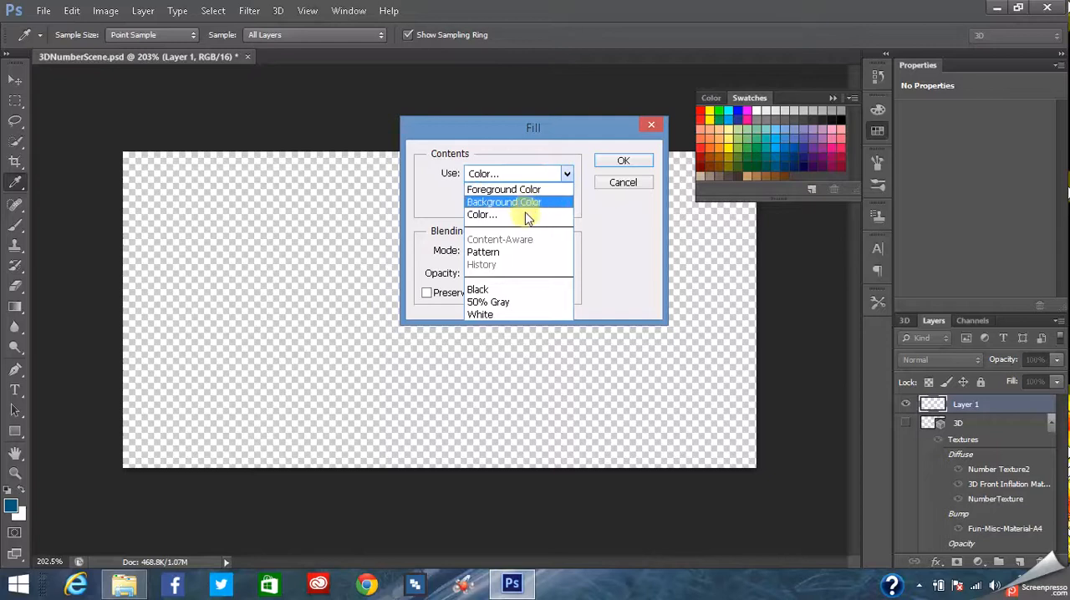
pyautogui.click(633, 254)
pyautogui.click(823, 189)
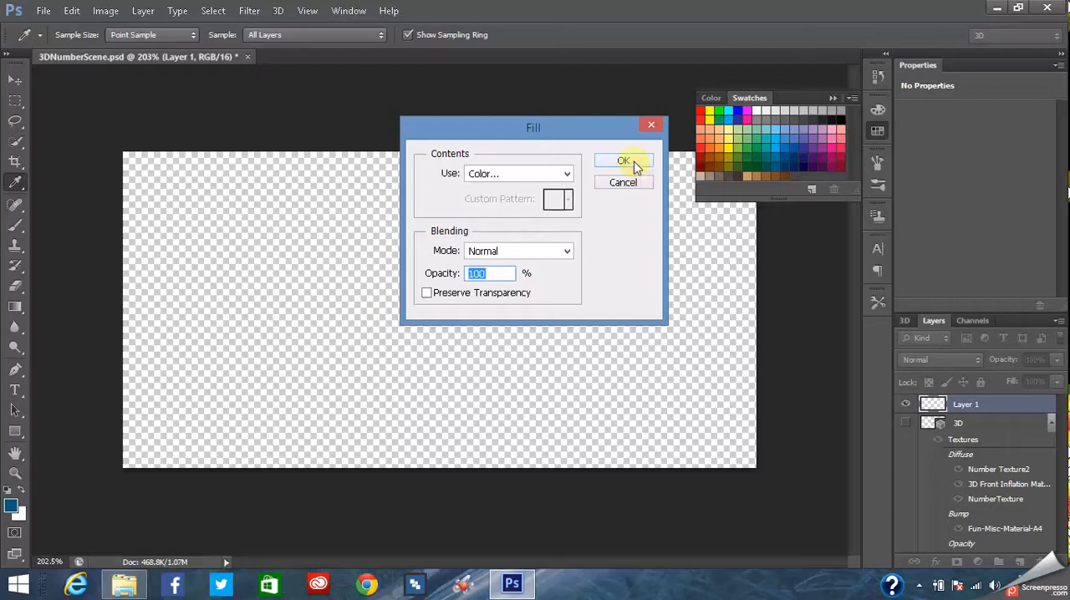
pyautogui.click(625, 184)
pyautogui.press('t')
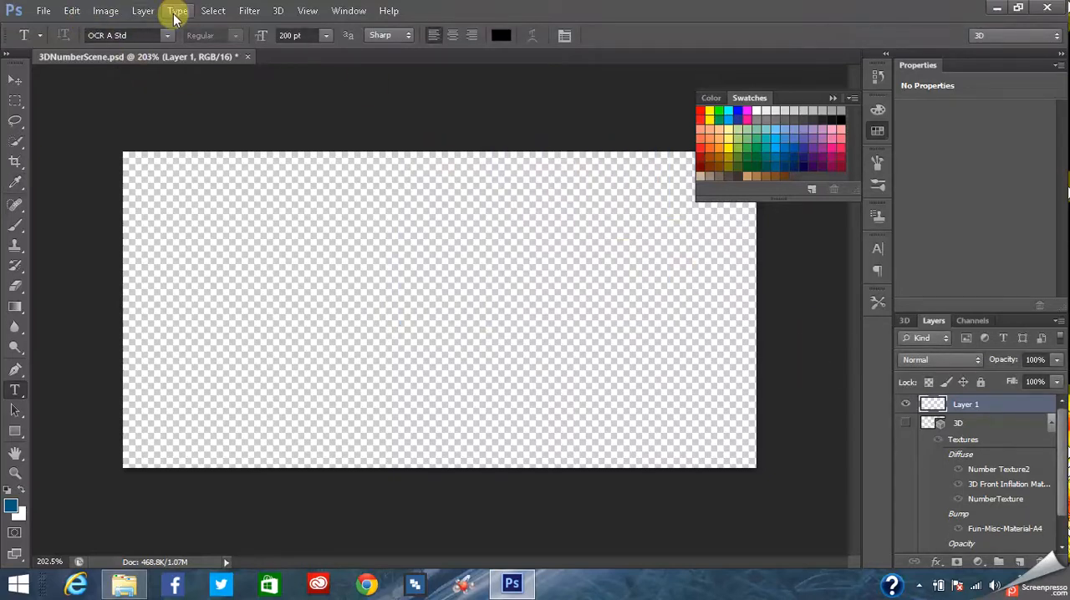
# - Create a new gradient fill layer with the default name and choose the black-to-white gradient preset
pyautogui.click(143, 10)
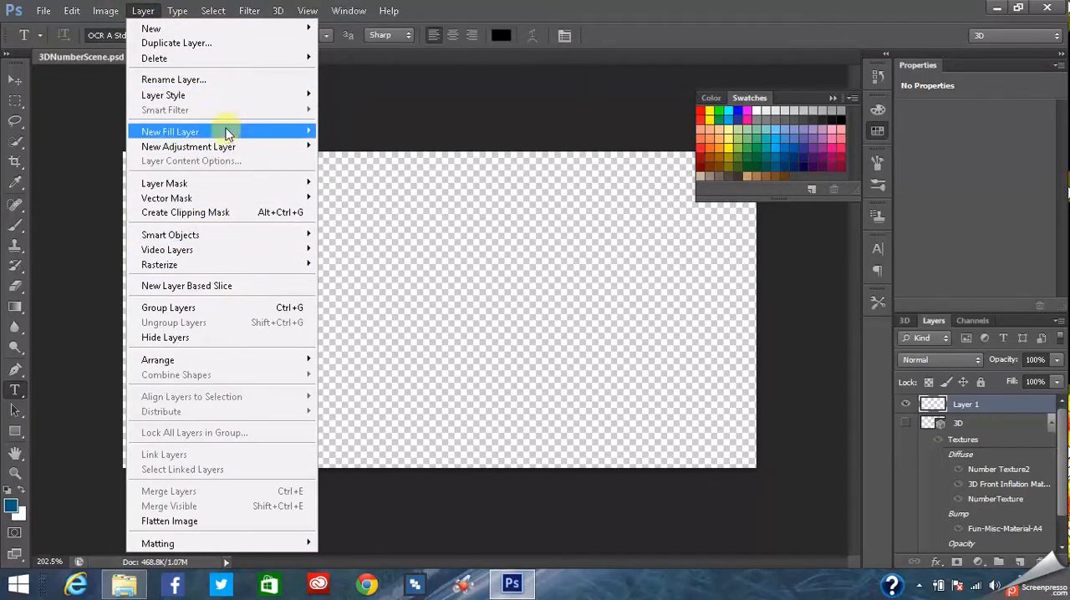
pyautogui.moveTo(243, 136)
pyautogui.click(351, 145)
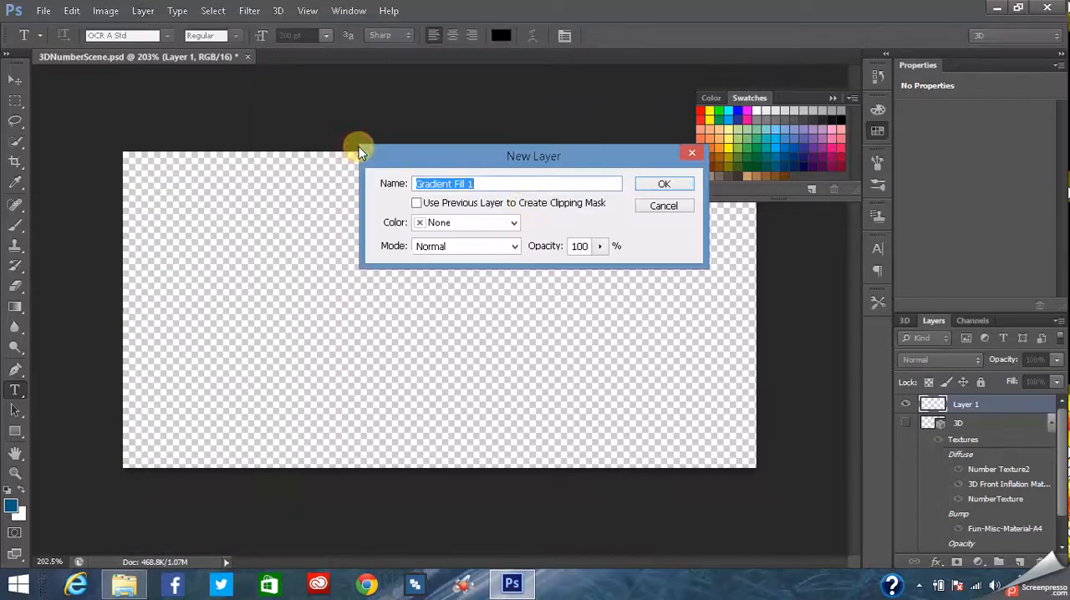
pyautogui.click(664, 186)
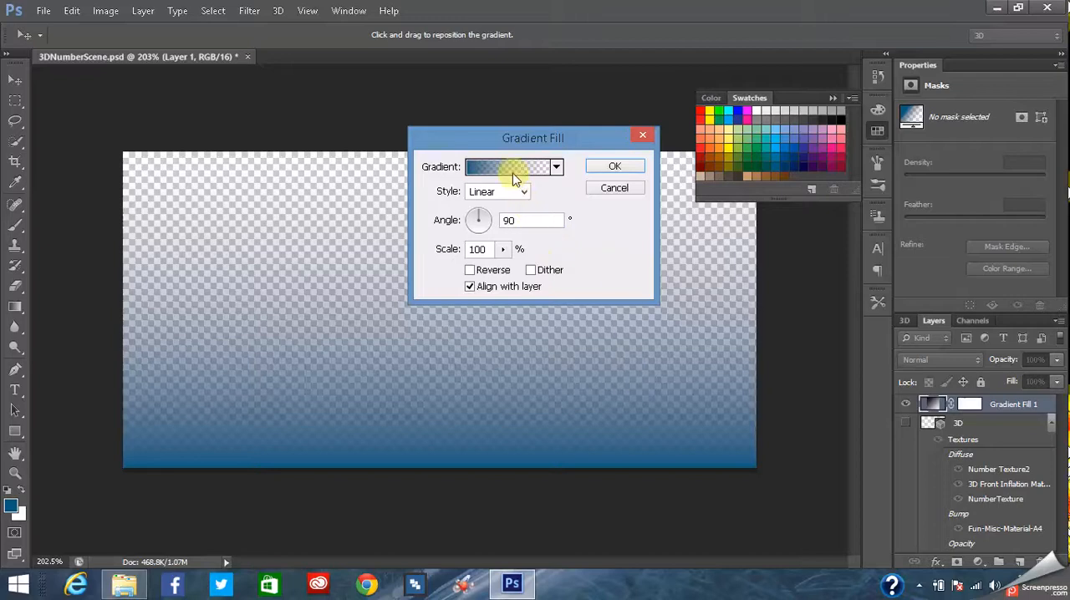
pyautogui.click(557, 168)
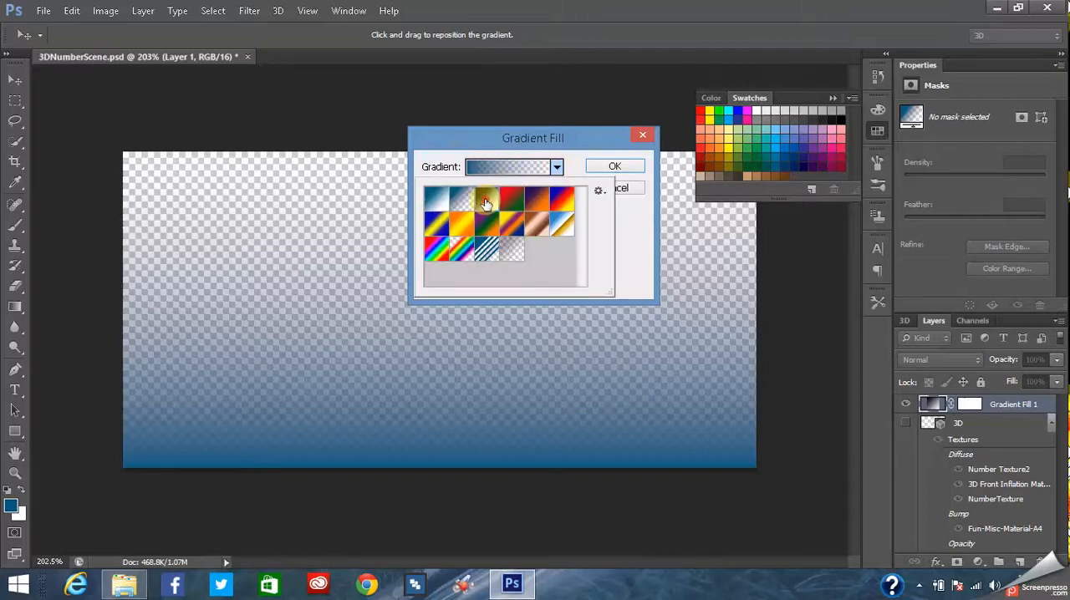
pyautogui.click(486, 202)
pyautogui.click(576, 170)
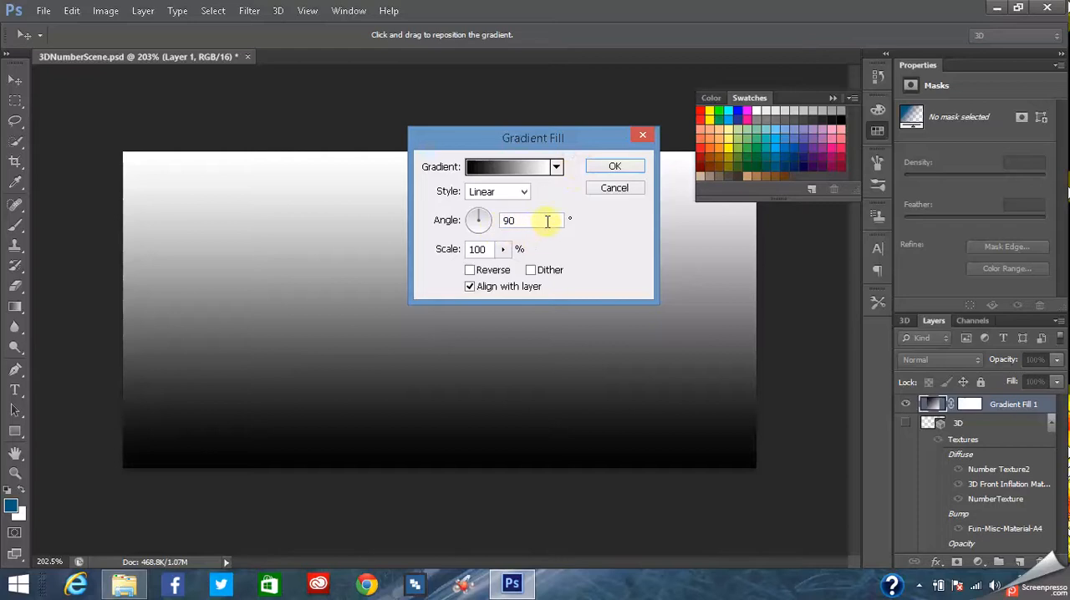
# - Make the gradient fill Radial with a scale of 288%, not reversed, and apply it
pyautogui.click(519, 196)
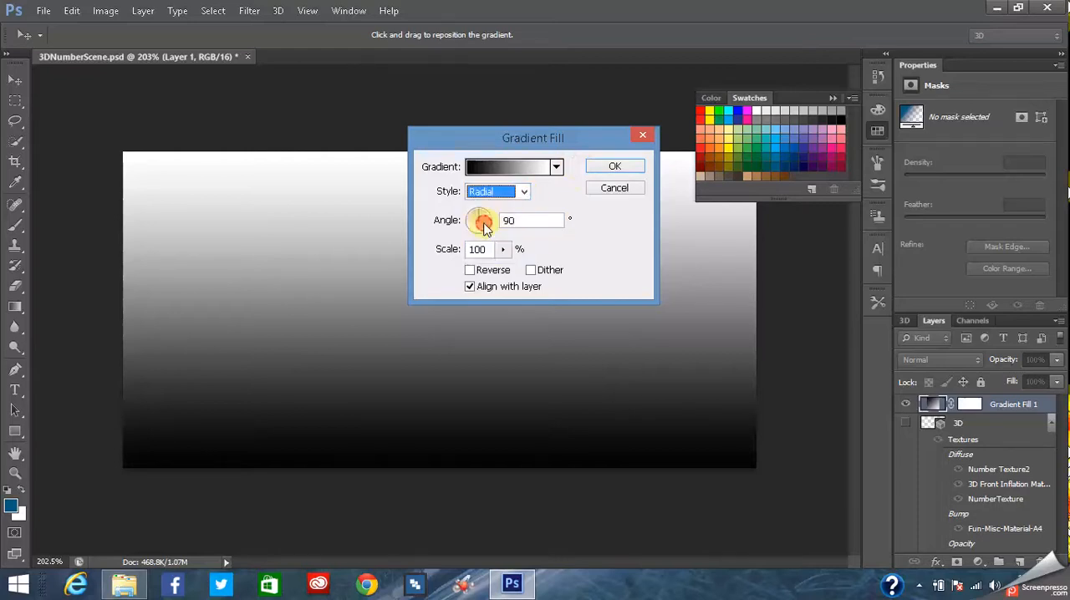
pyautogui.click(483, 220)
pyautogui.click(471, 270)
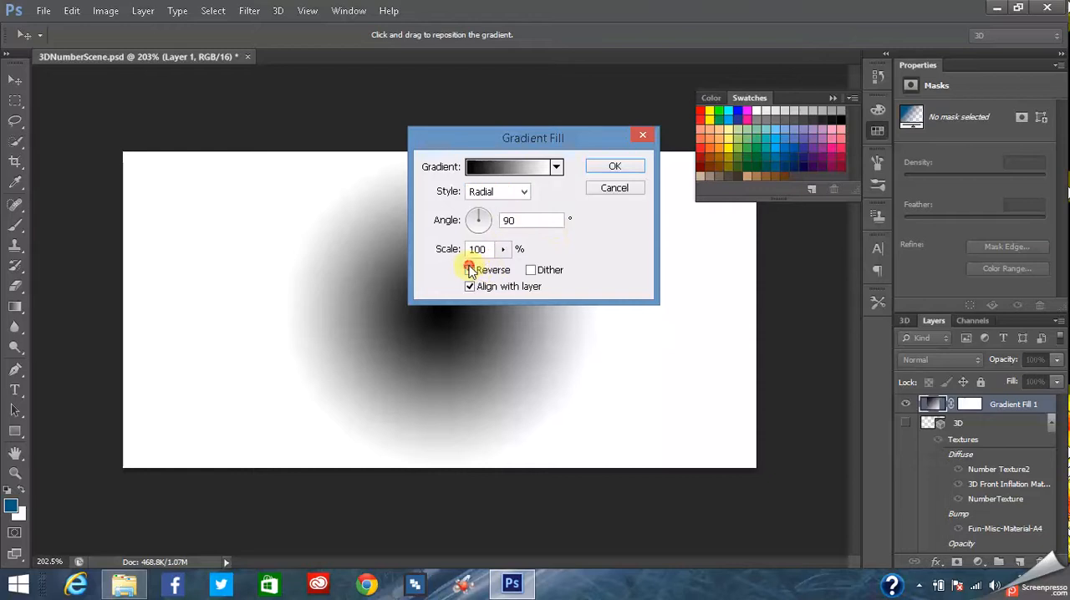
pyautogui.click(469, 270)
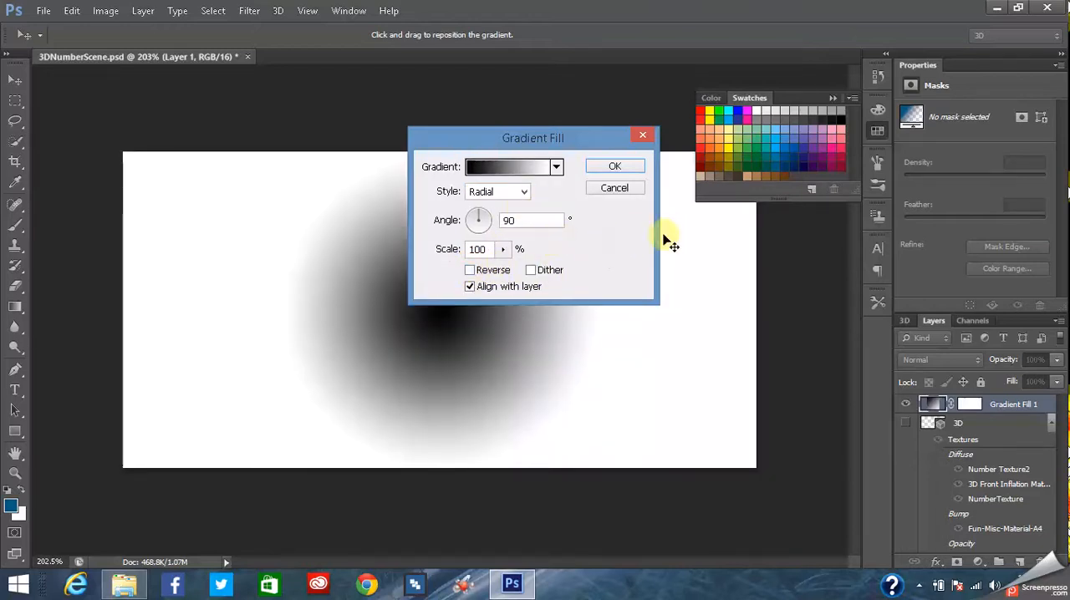
pyautogui.moveTo(498, 253)
pyautogui.mouseDown()
pyautogui.moveTo(501, 264)
pyautogui.moveTo(545, 275)
pyautogui.moveTo(513, 268)
pyautogui.mouseUp()
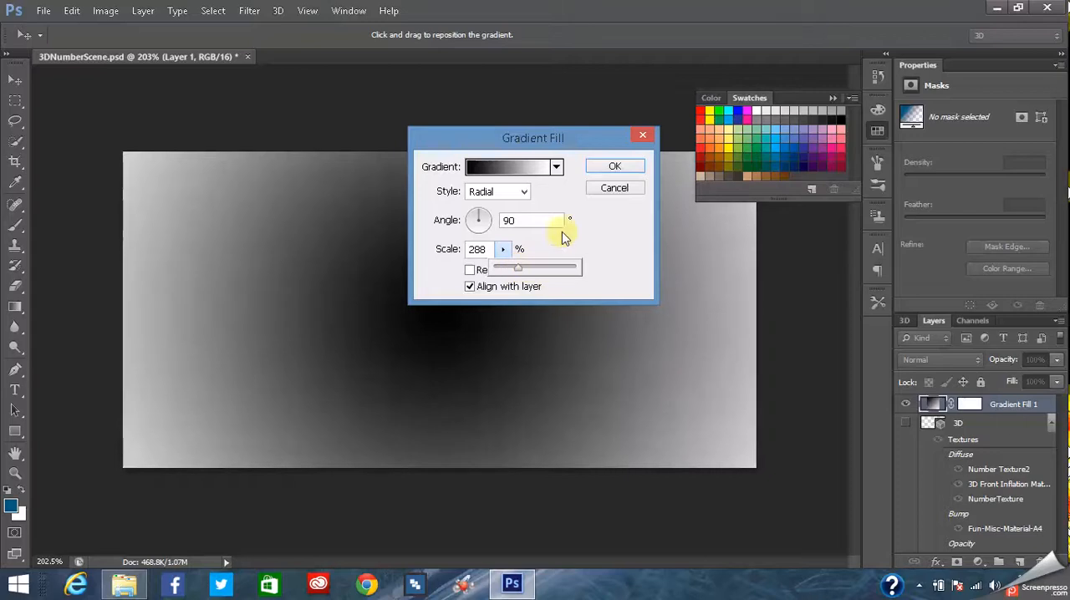
pyautogui.click(610, 169)
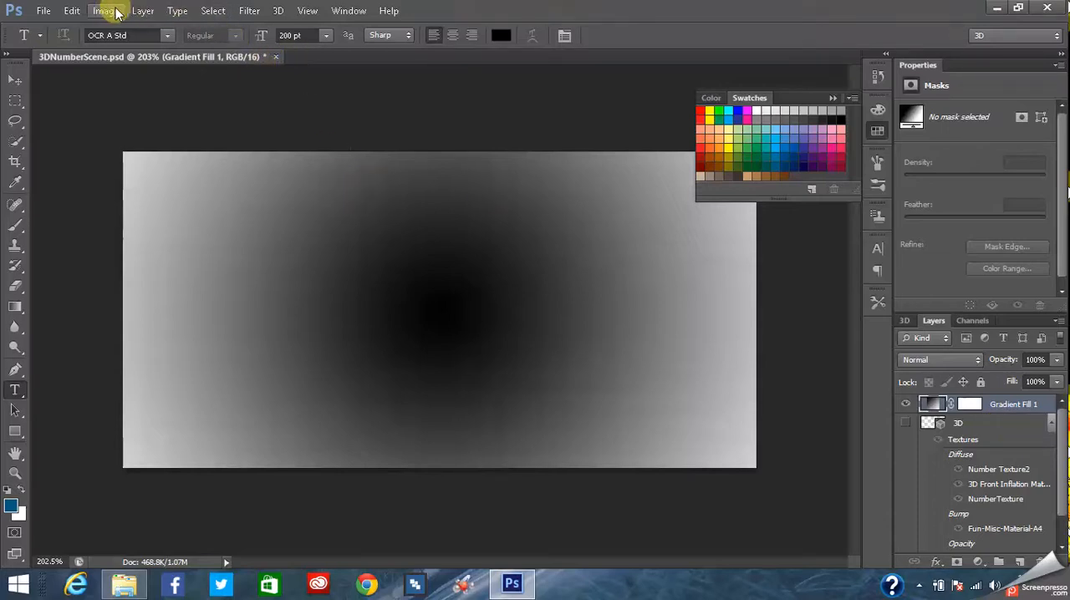
# - Create a solid color fill layer named BlueBG, clipped to the gradient layer below, in Overlay mode
pyautogui.click(143, 10)
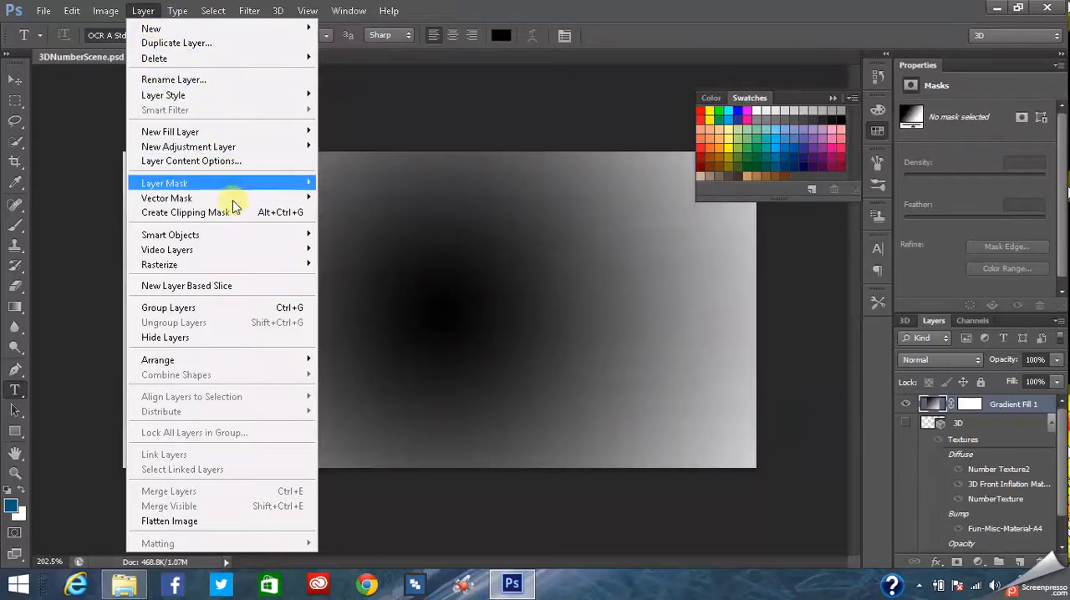
pyautogui.moveTo(297, 132)
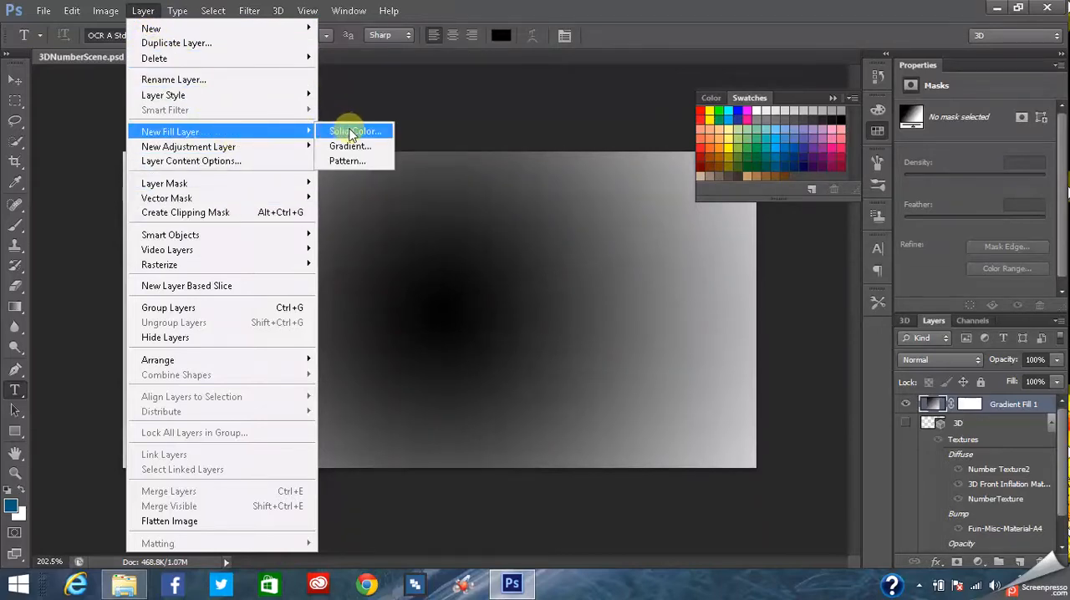
pyautogui.click(350, 132)
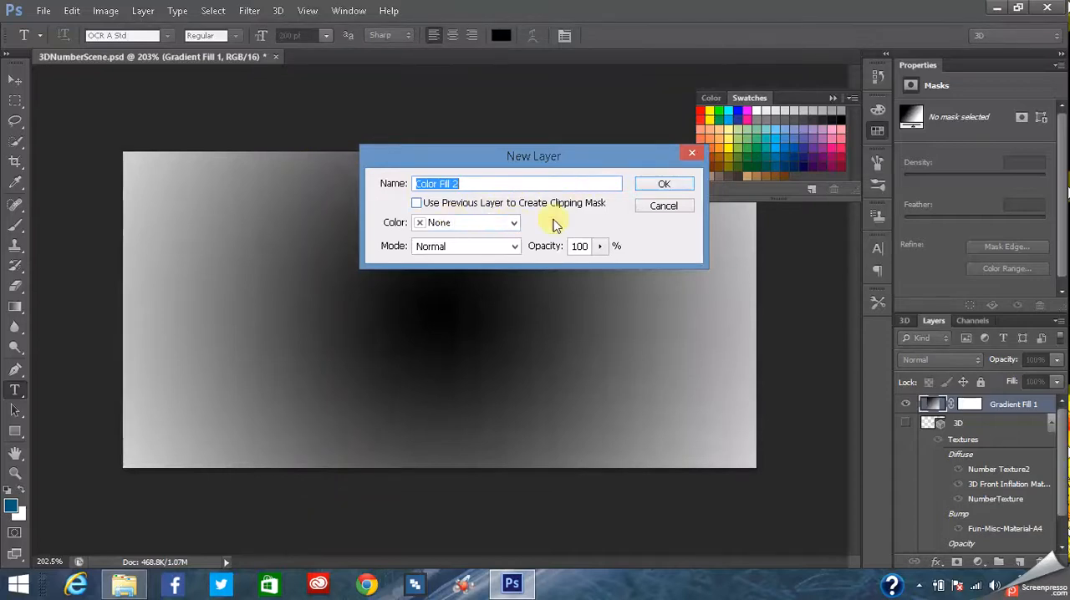
pyautogui.click(516, 247)
pyautogui.click(475, 200)
pyautogui.click(475, 203)
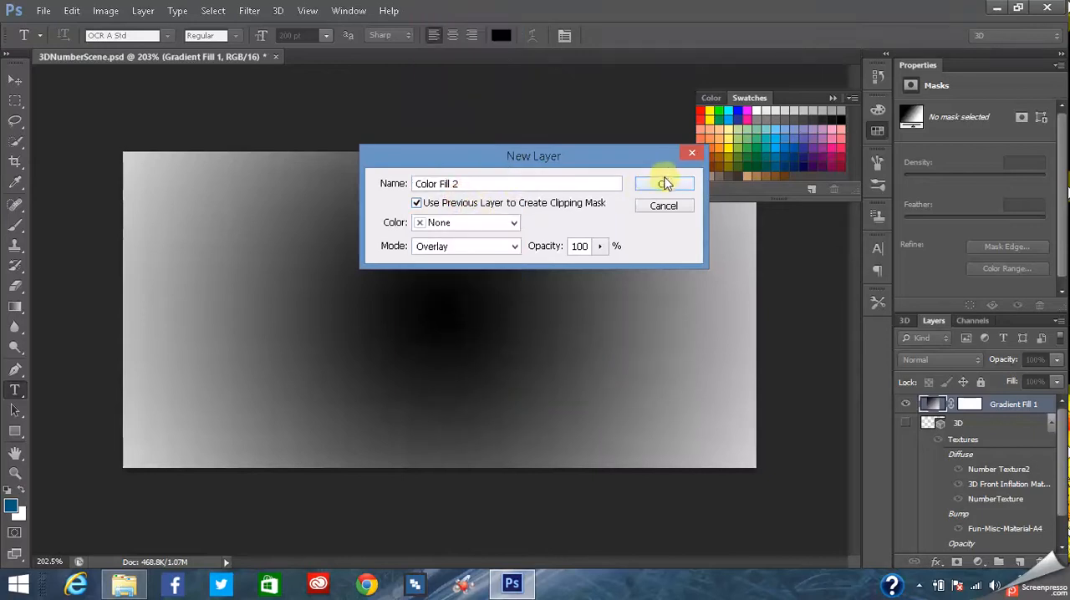
pyautogui.moveTo(490, 183); pyautogui.dragTo(372, 187)
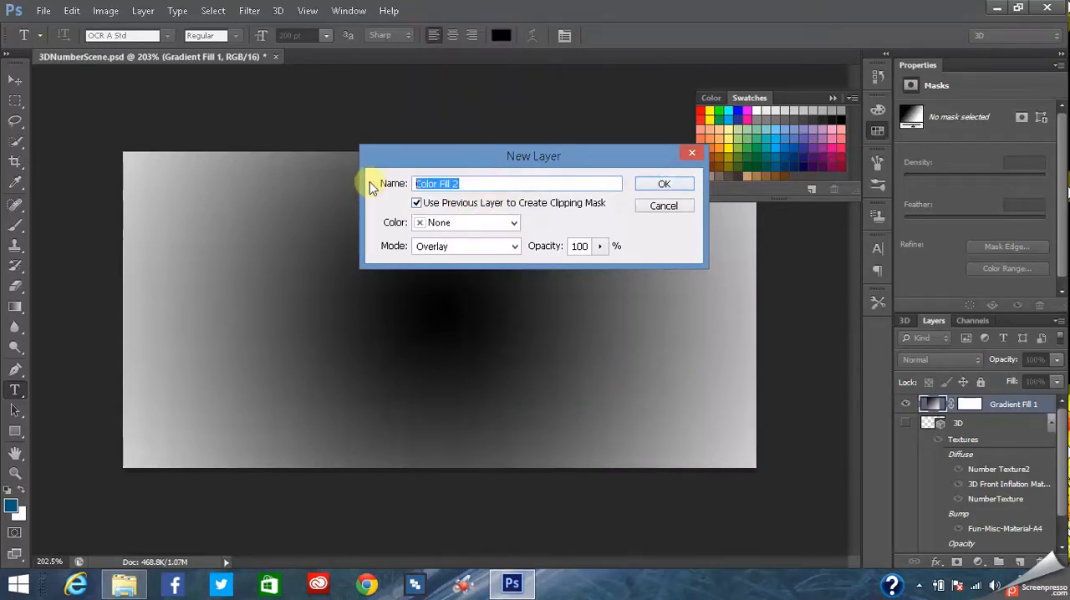
pyautogui.write('BlueBG')
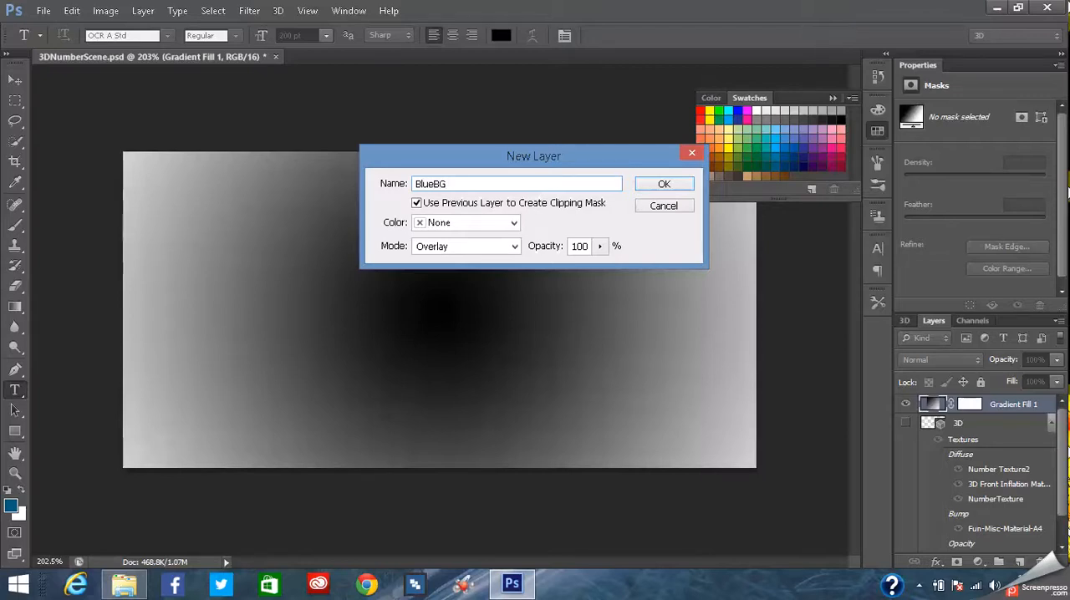
pyautogui.click(674, 185)
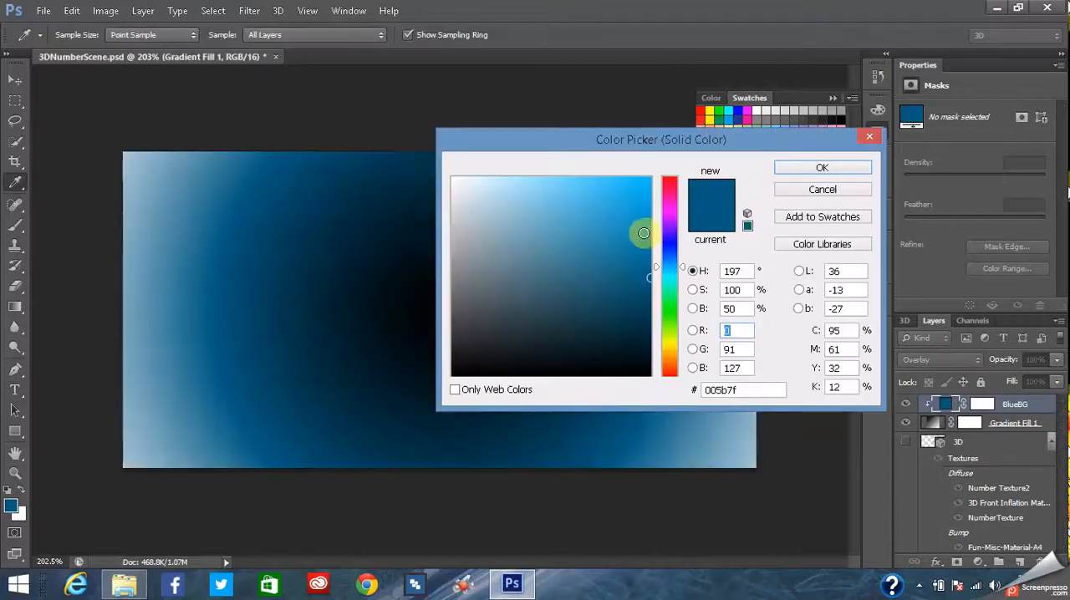
# - Try brighter and darker blues for the BlueBG fill and apply the dark blue 033244
pyautogui.click(644, 230)
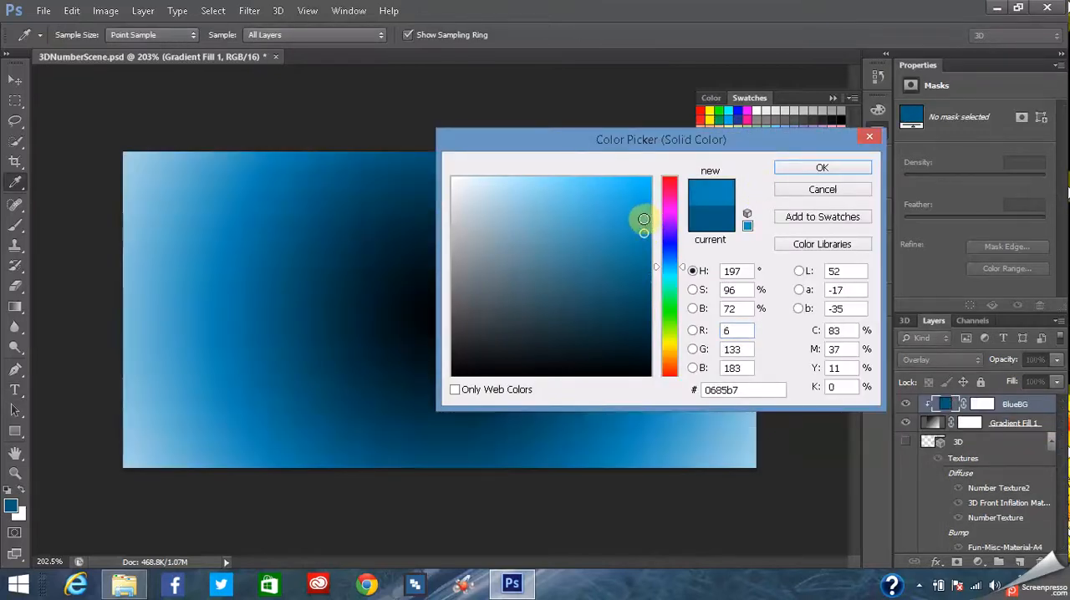
pyautogui.click(652, 311)
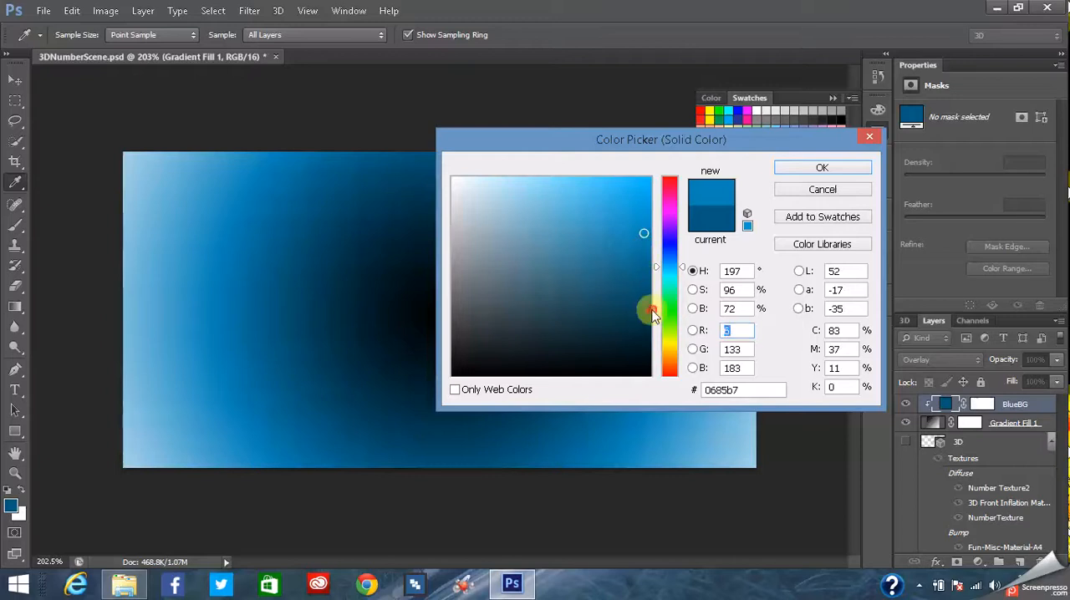
pyautogui.click(646, 307)
pyautogui.moveTo(632, 293); pyautogui.dragTo(640, 323)
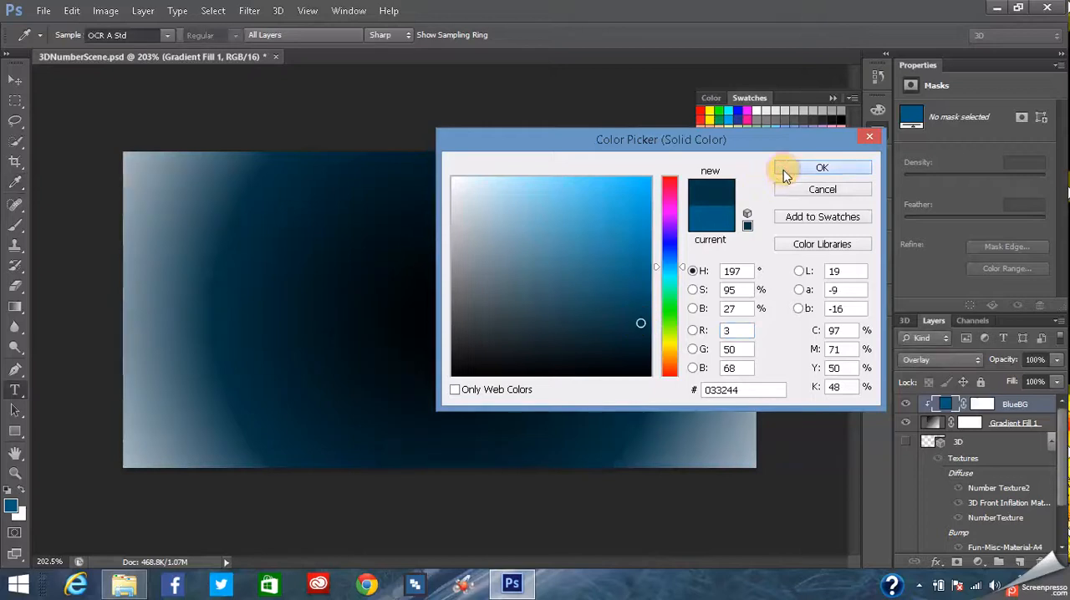
pyautogui.click(784, 170)
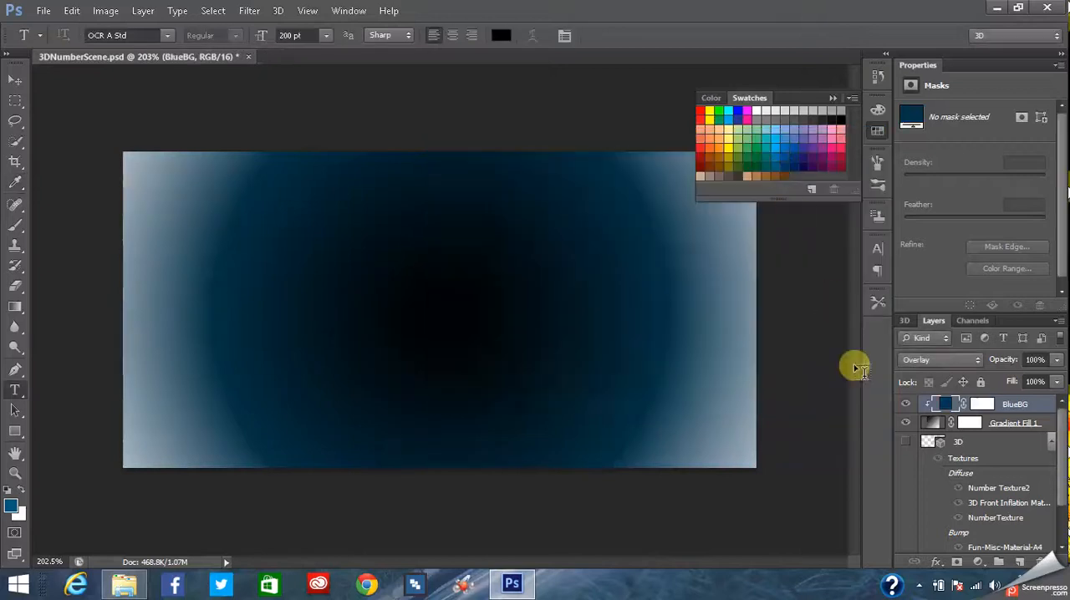
pyautogui.doubleClick(950, 406)
pyautogui.click(841, 172)
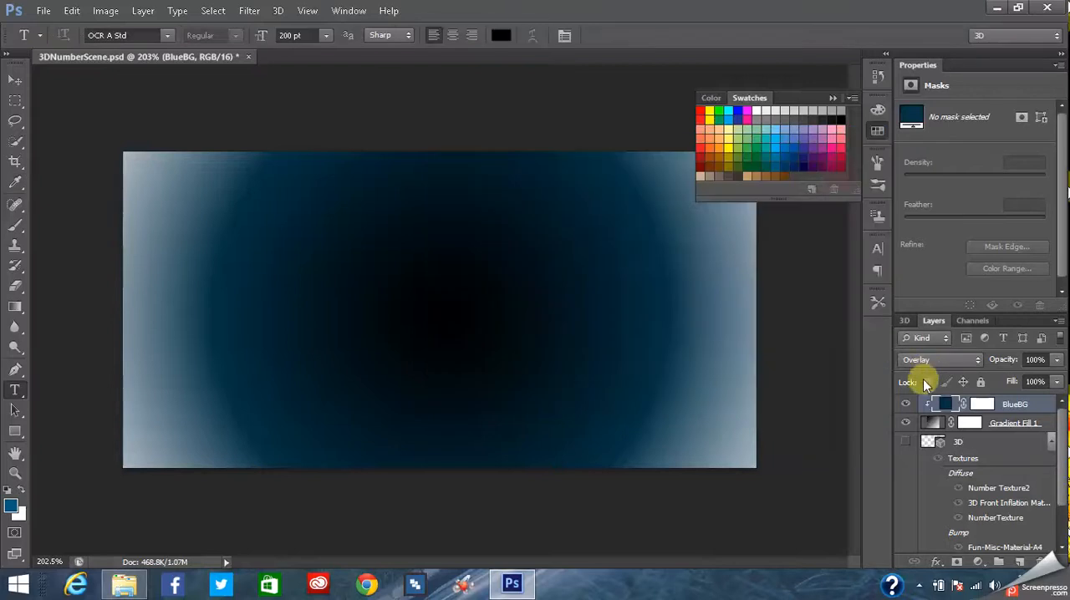
# - Open the gradient of the Gradient Fill 1 layer for editing in the Gradient Editor
pyautogui.doubleClick(933, 424)
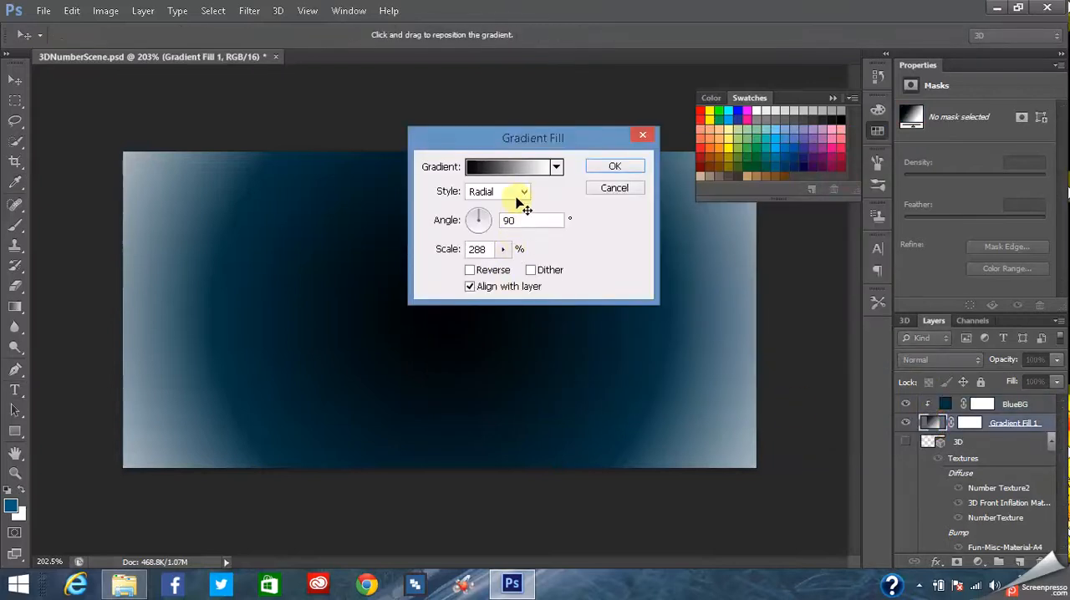
pyautogui.click(514, 167)
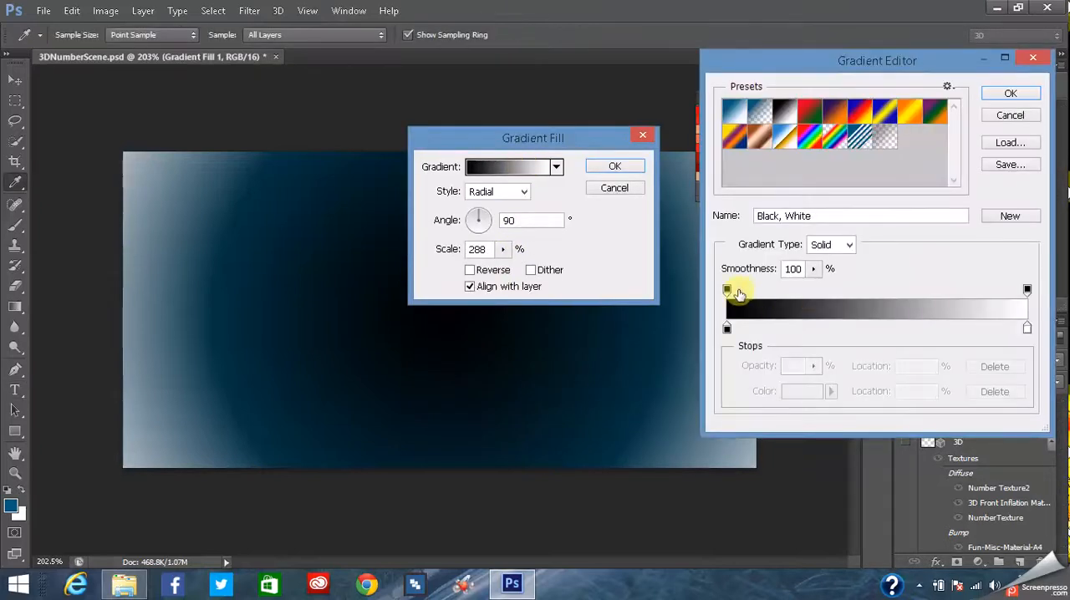
# - Try fading the end of the gradient with a 0% opacity stop at location 76%, and undo the fade
pyautogui.moveTo(1026, 291); pyautogui.dragTo(957, 305)
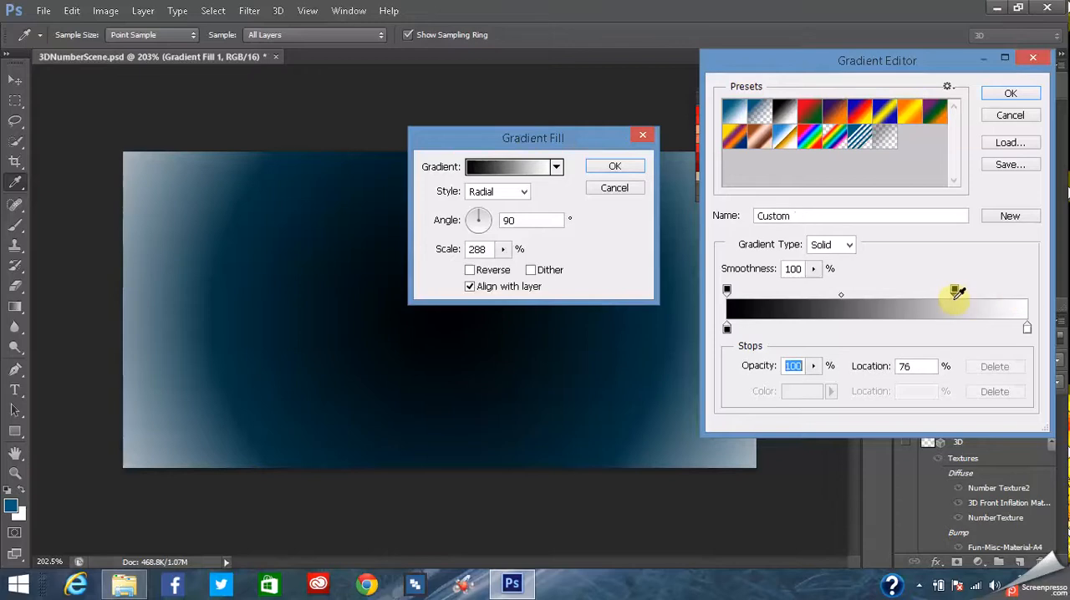
pyautogui.write('0')
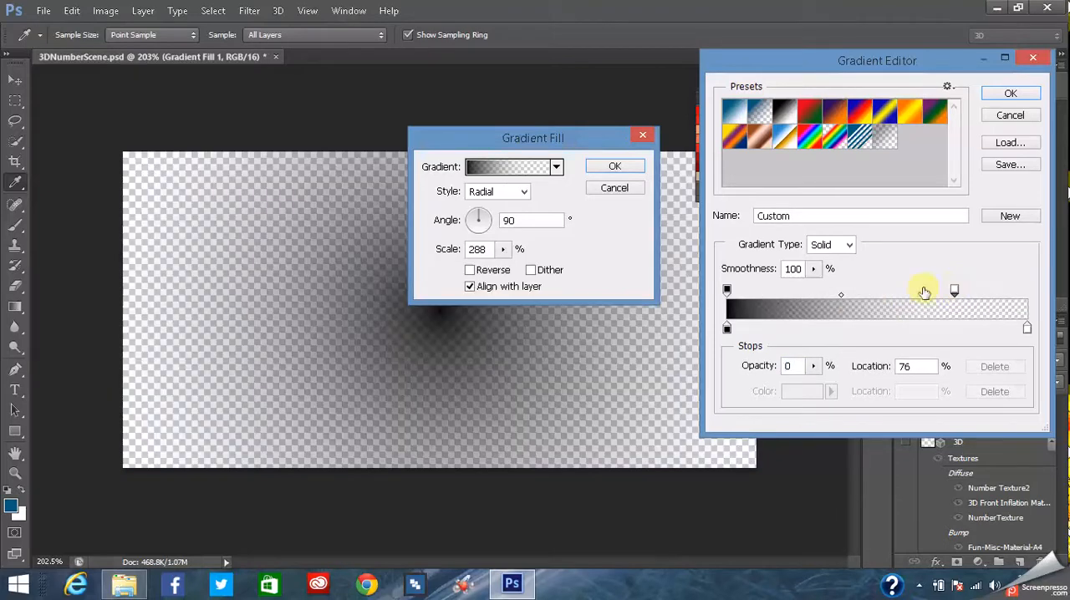
pyautogui.click(72, 12)
pyautogui.click(109, 14)
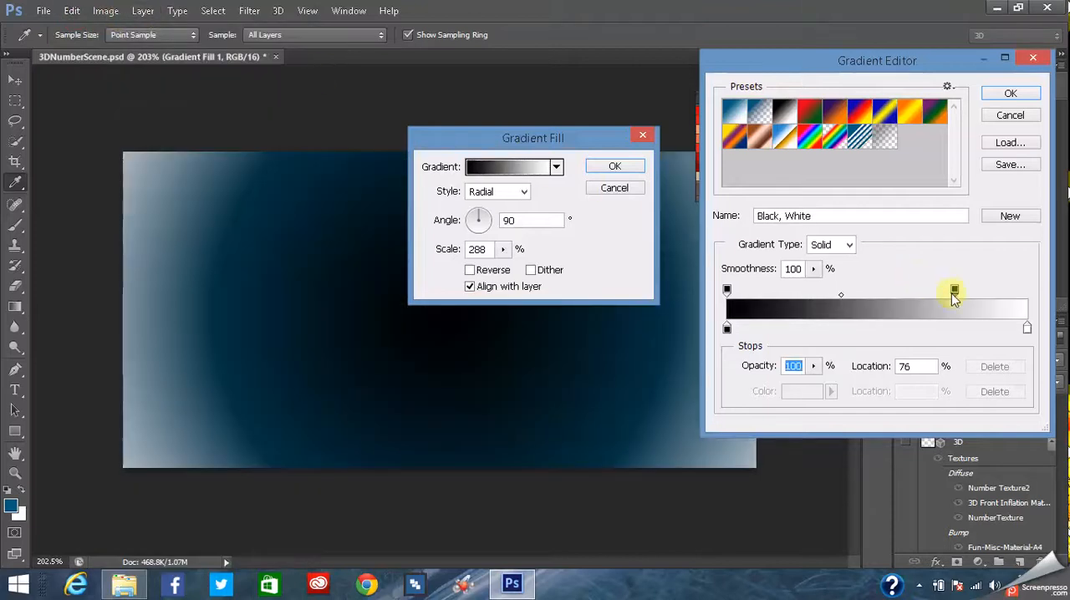
# - Move the end opacity stop to 80%, add another opacity stop near the middle, and delete the extra white color stop at 91%
pyautogui.moveTo(1028, 330)
pyautogui.mouseDown()
pyautogui.moveTo(937, 333)
pyautogui.moveTo(1012, 326)
pyautogui.mouseUp()
pyautogui.click(1029, 323)
pyautogui.moveTo(924, 294); pyautogui.dragTo(966, 290)
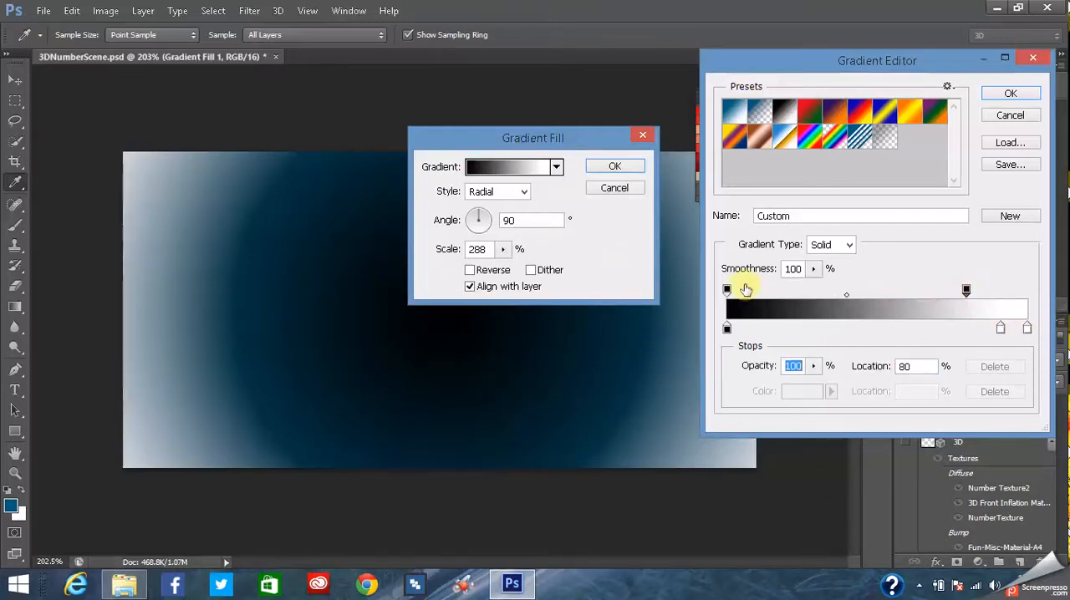
pyautogui.moveTo(730, 291); pyautogui.dragTo(875, 292)
pyautogui.click(1002, 328)
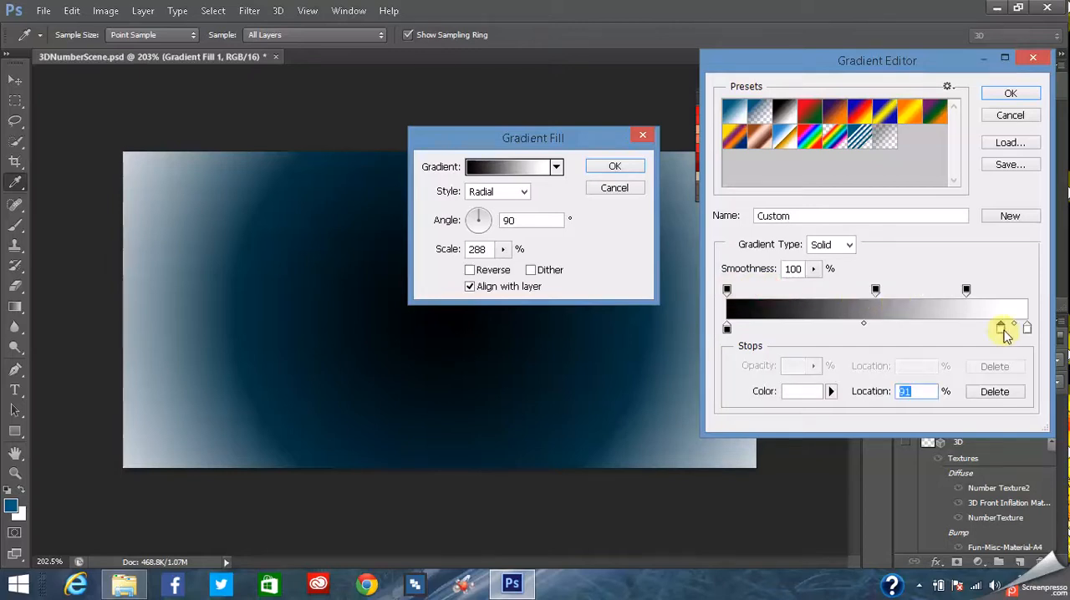
pyautogui.click(996, 393)
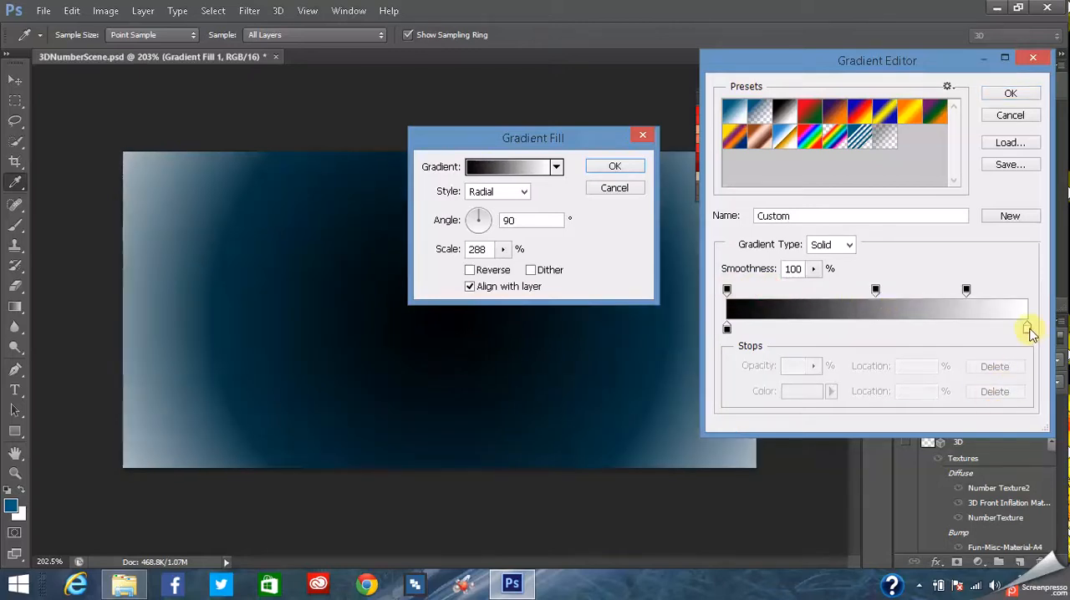
# - Move the gradient's black color stop to 42% and its middle opacity stop to 66%
pyautogui.moveTo(727, 329); pyautogui.dragTo(852, 332)
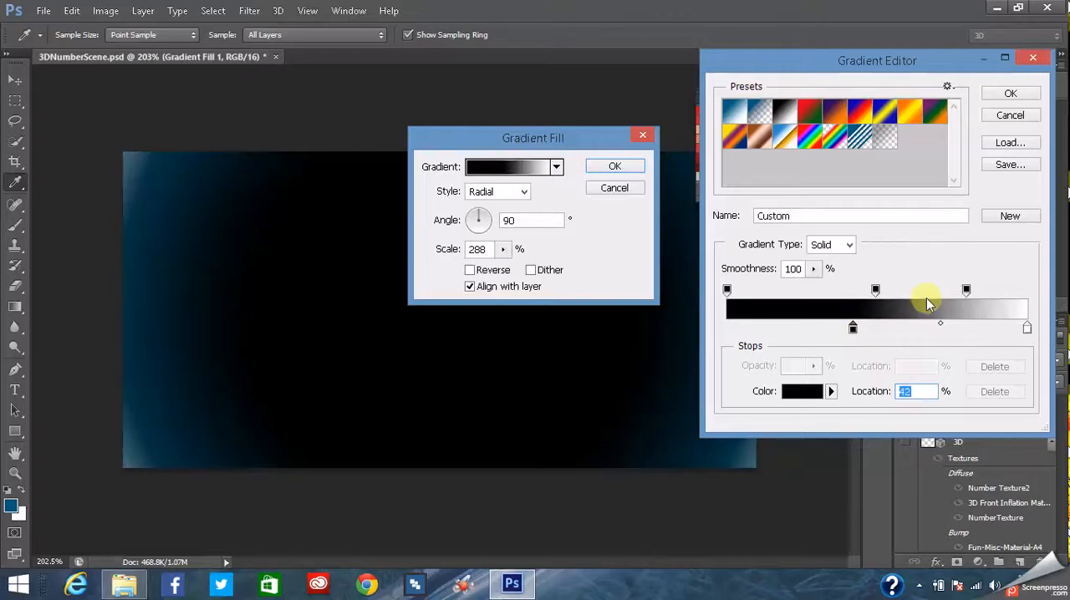
pyautogui.moveTo(877, 292); pyautogui.dragTo(924, 296)
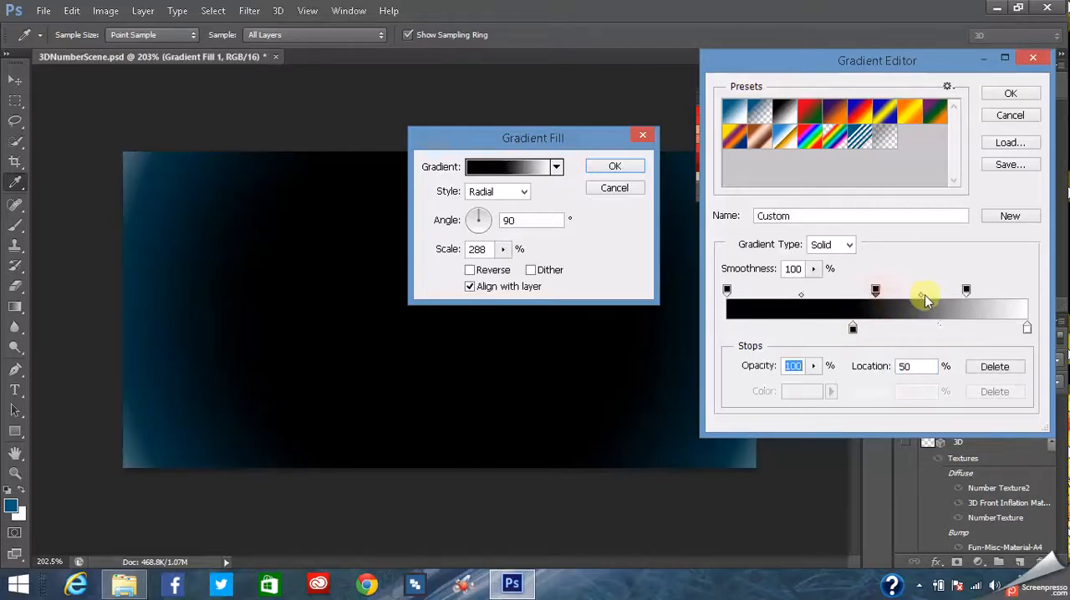
# - Change the color of the 42% stop to the very dark blue 01011f and accept the edited gradient
pyautogui.doubleClick(853, 332)
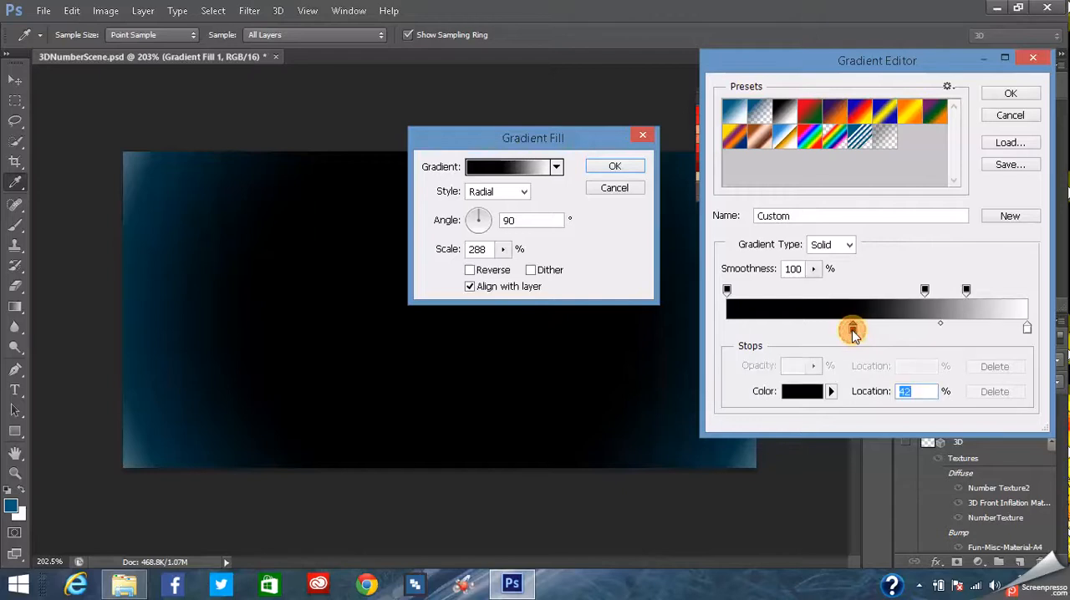
pyautogui.click(650, 301)
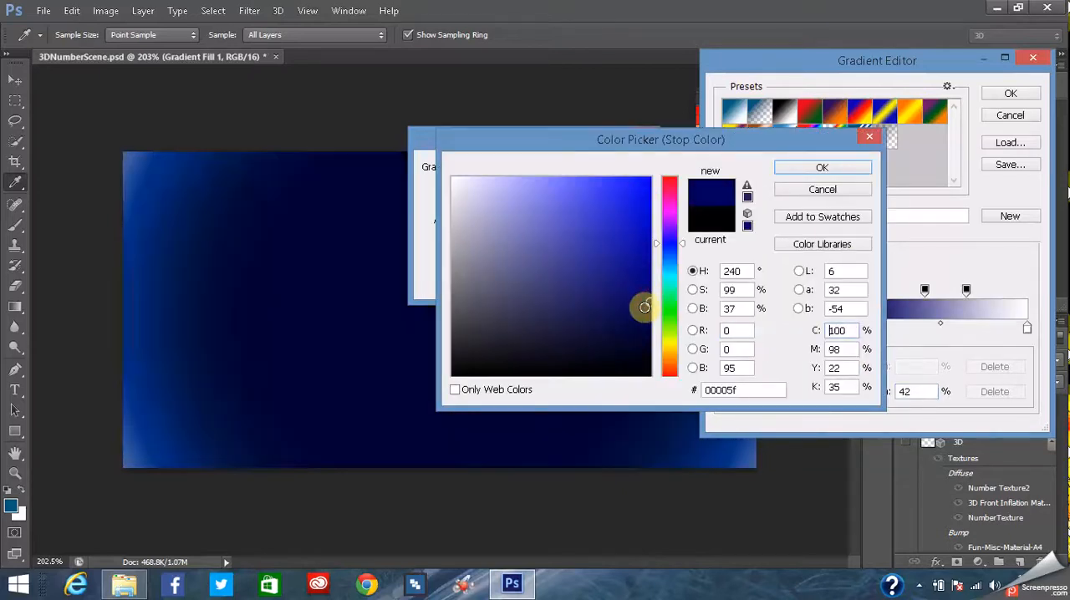
pyautogui.moveTo(642, 324); pyautogui.dragTo(645, 354)
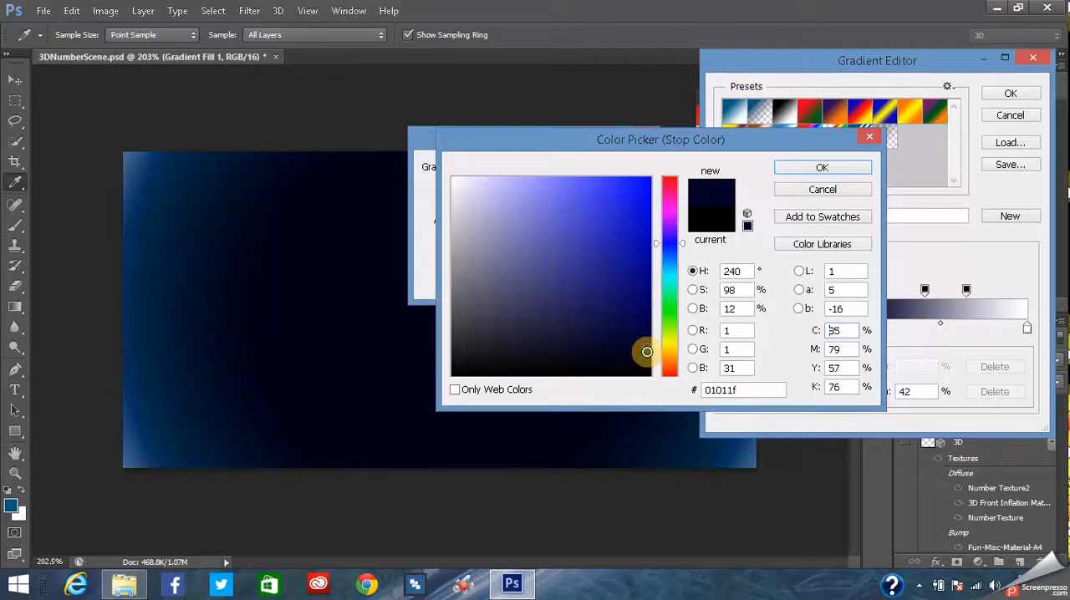
pyautogui.click(801, 169)
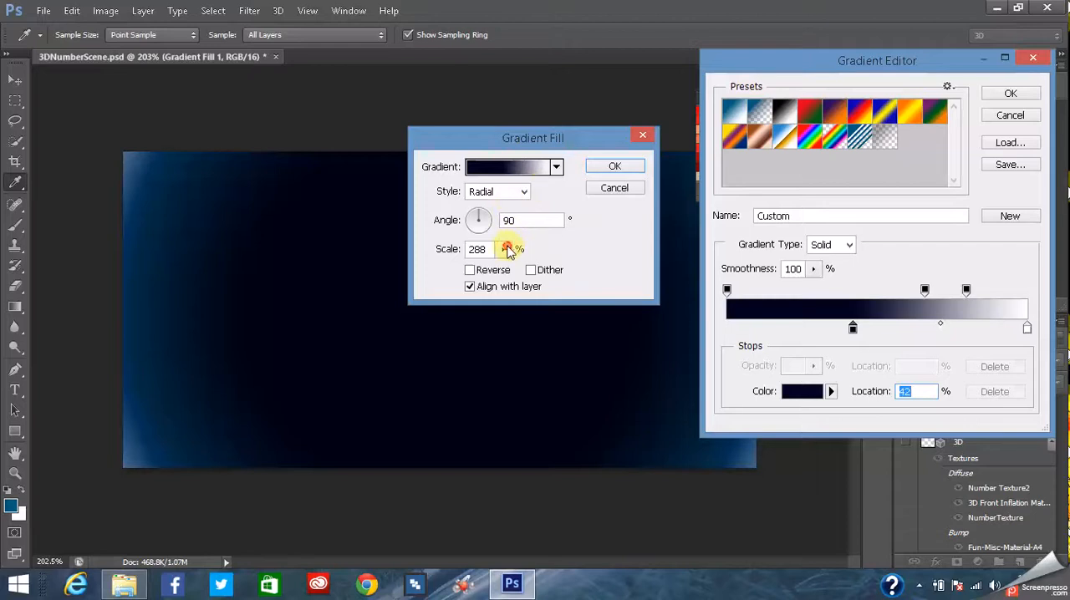
pyautogui.click(1010, 93)
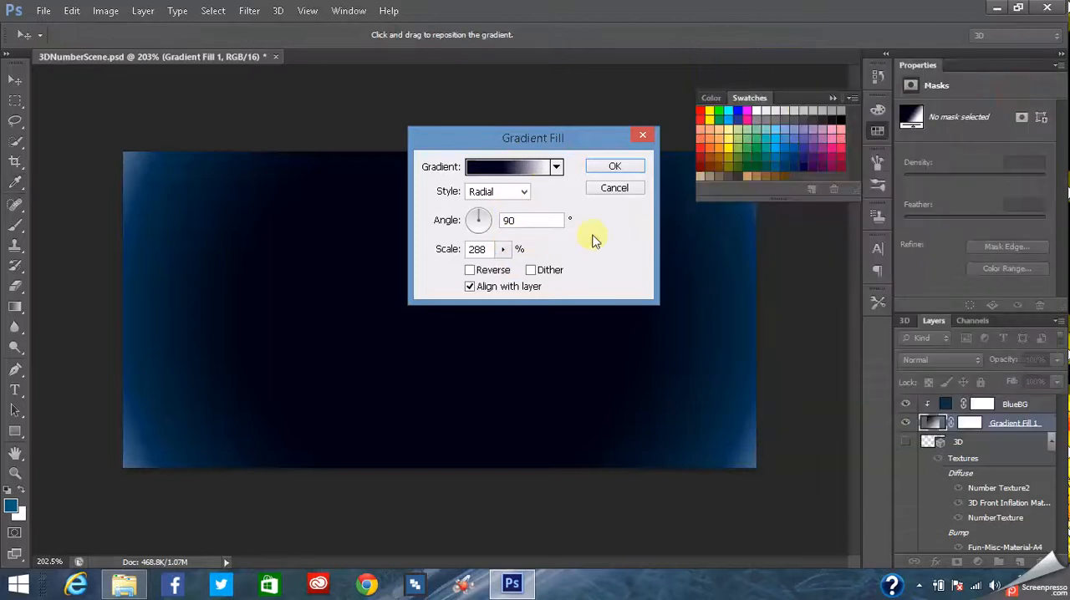
# - Set the radial gradient fill's scale to 199% and apply it
pyautogui.click(502, 250)
pyautogui.moveTo(504, 275); pyautogui.dragTo(493, 272)
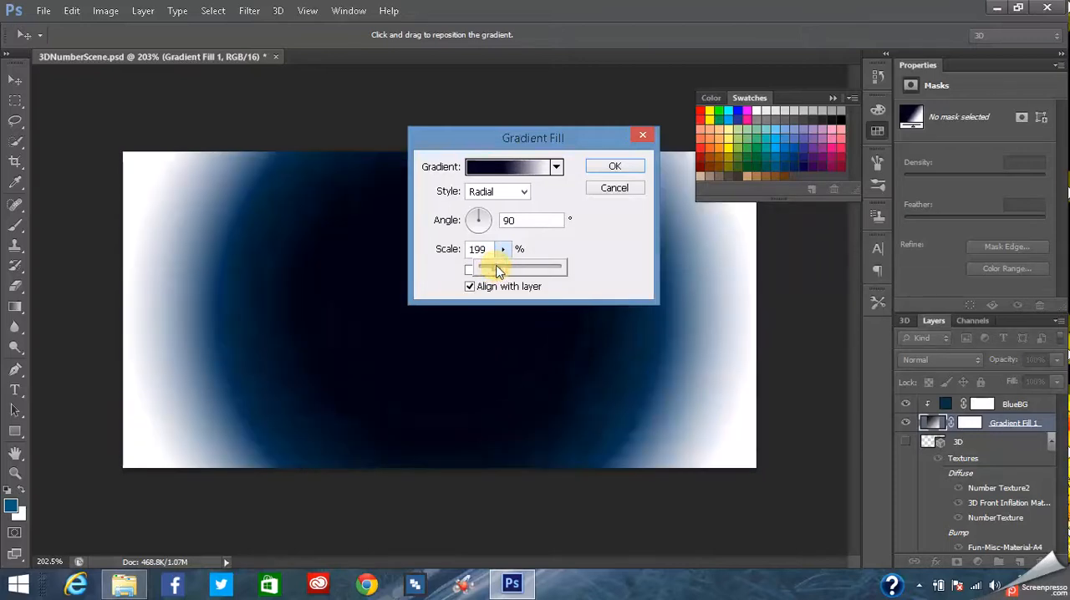
pyautogui.click(611, 167)
pyautogui.press('t')
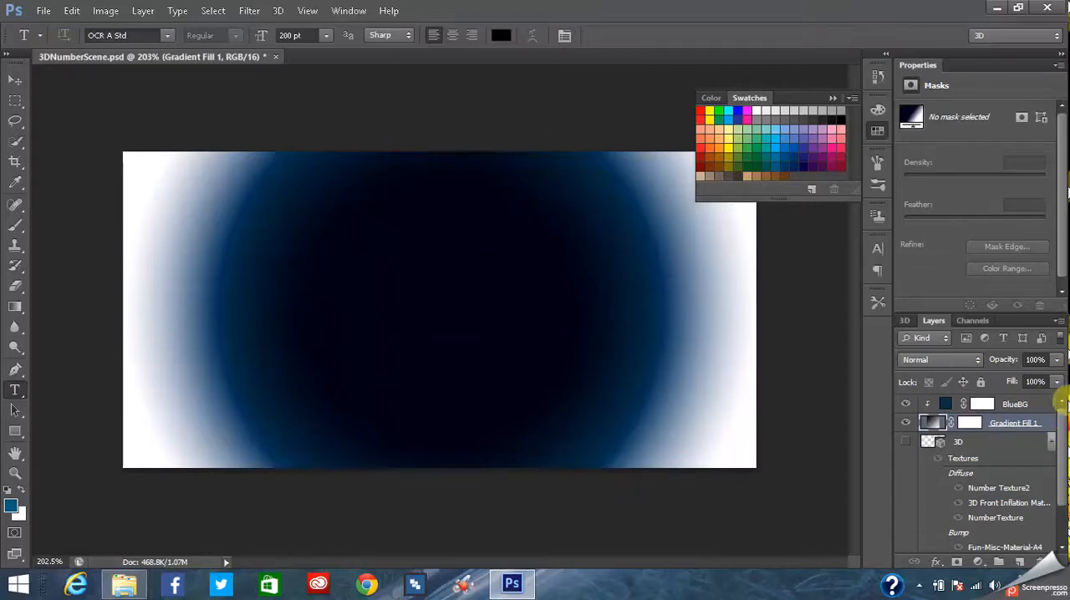
# - Toggle the visibility of Color Fill 1 and Gradient Fill 1 to compare the backgrounds, leaving both layers switched on
pyautogui.scroll(-3, 1064, 435)
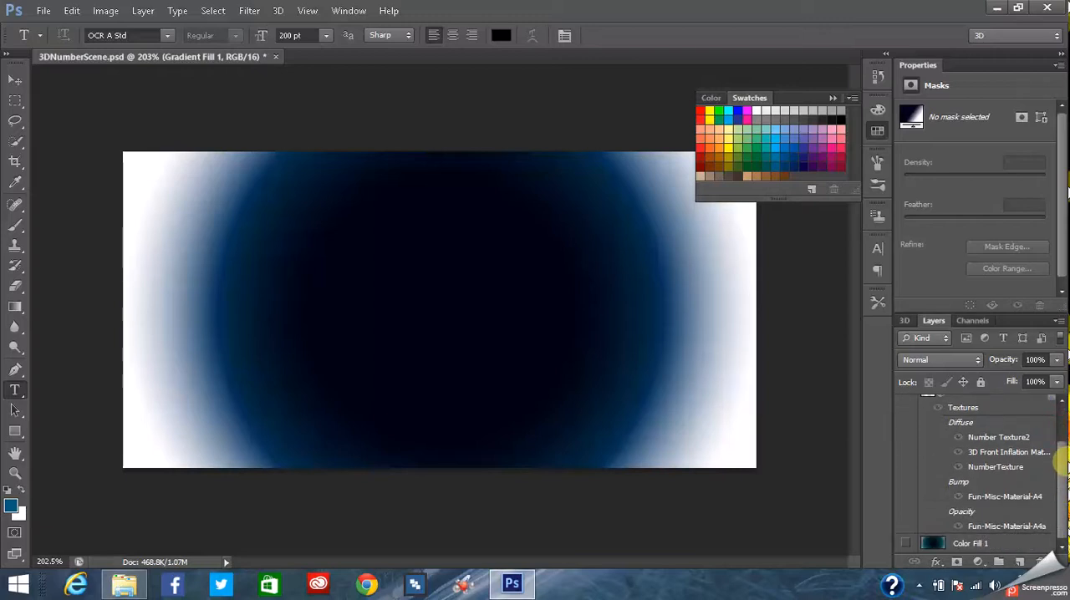
pyautogui.click(904, 547)
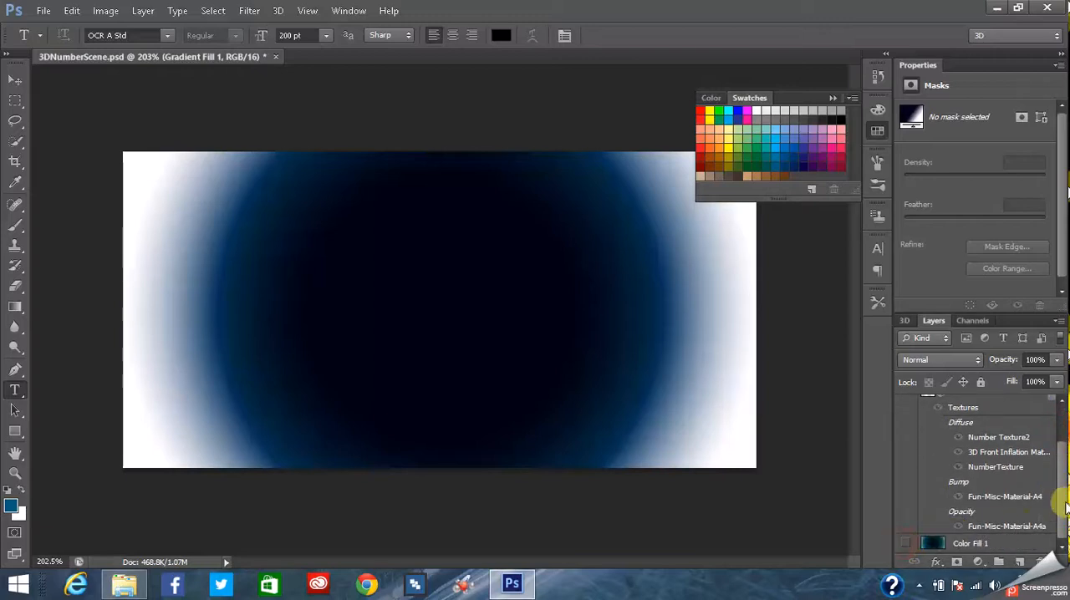
pyautogui.scroll(3, 1059, 413)
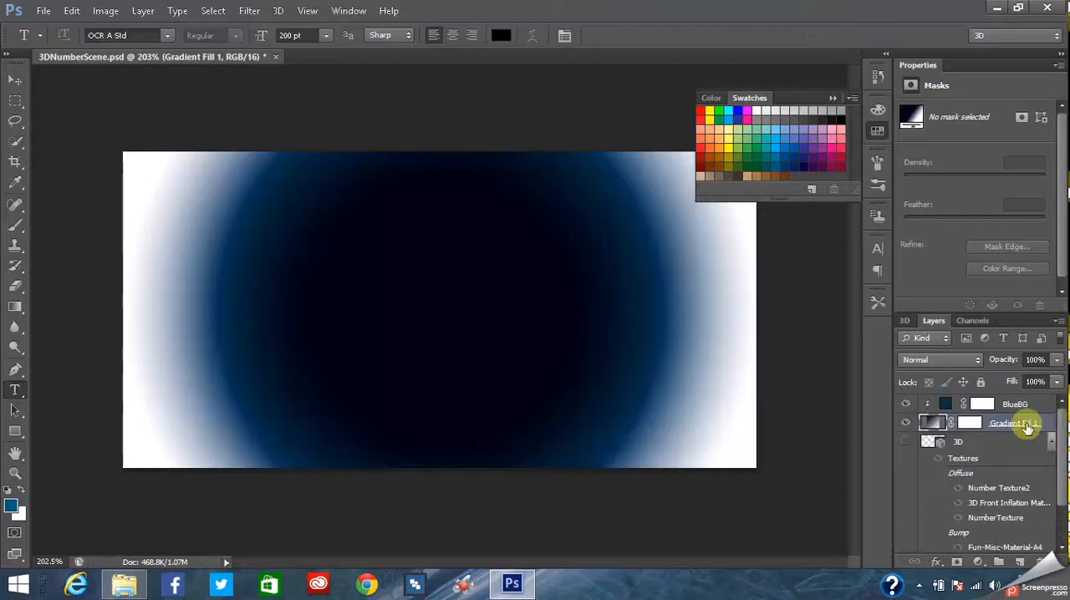
pyautogui.click(907, 424)
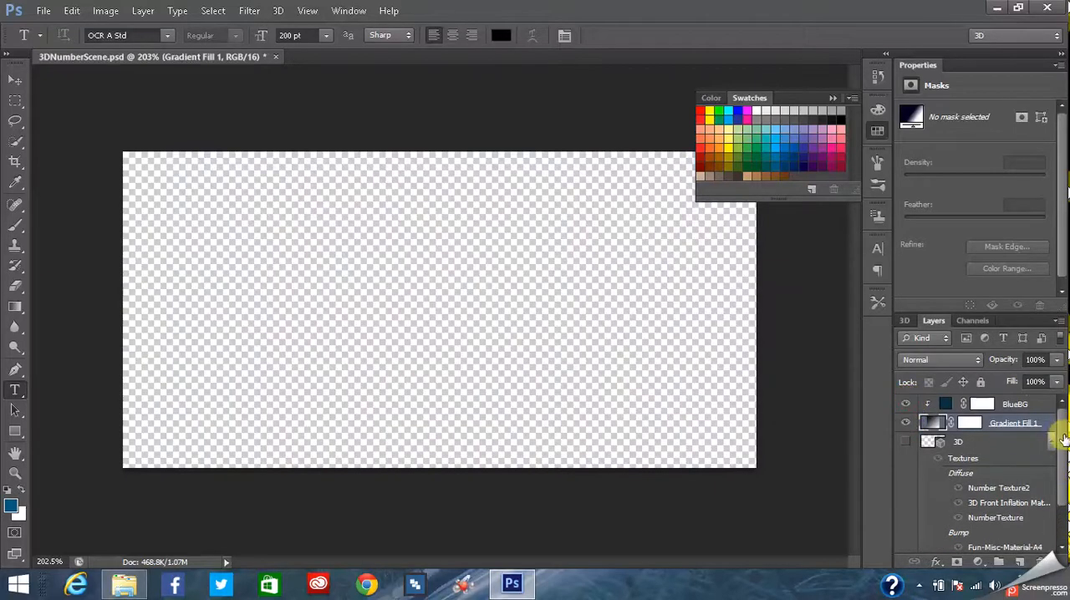
pyautogui.scroll(-3, 1055, 451)
pyautogui.click(906, 544)
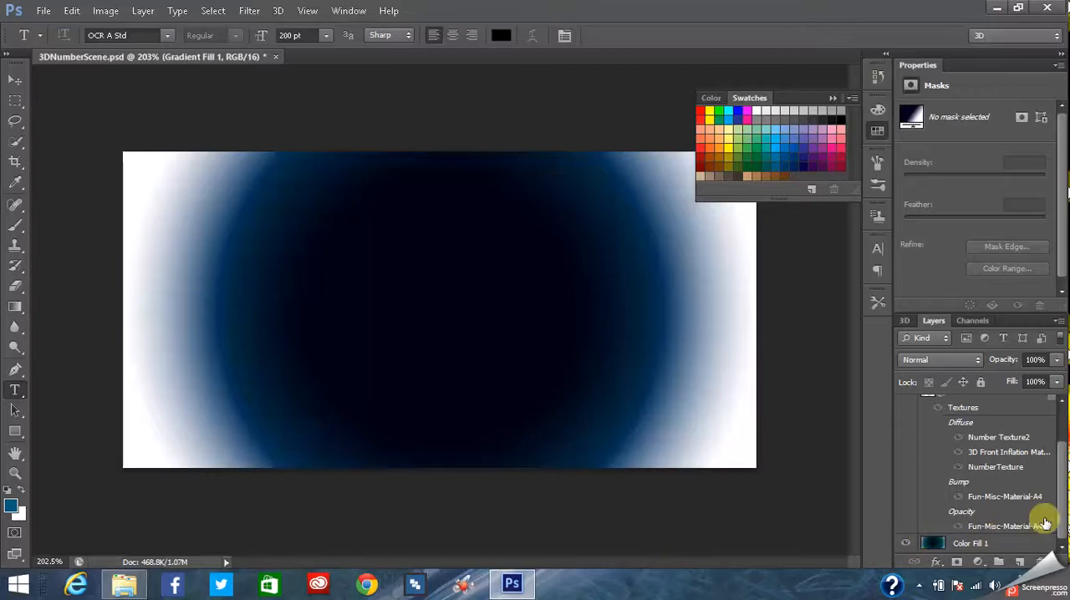
pyautogui.scroll(3, 1053, 414)
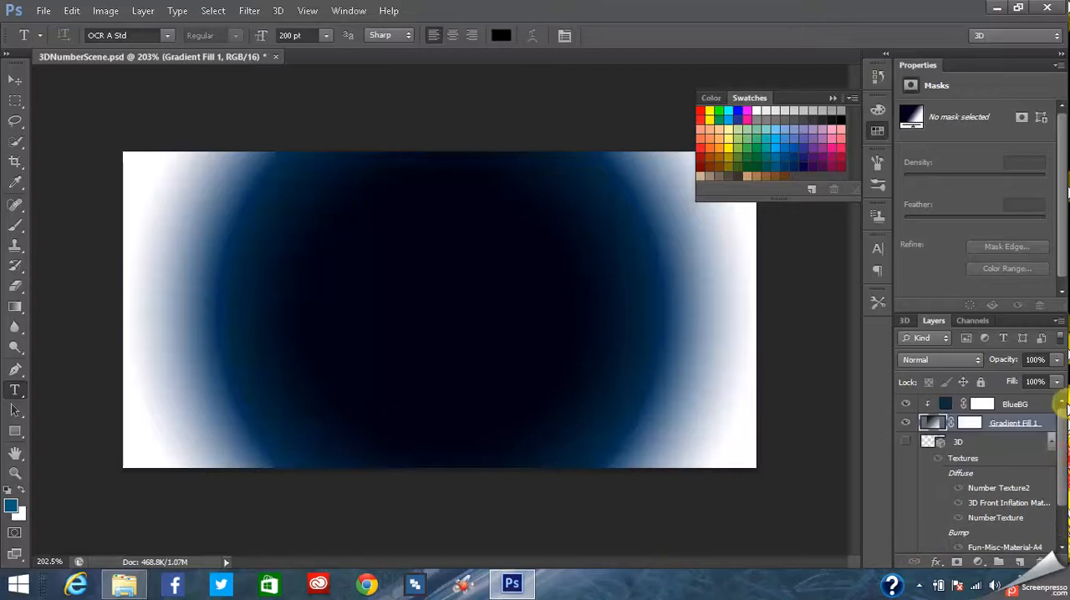
# - Compare the background layers by toggling their visibility, leaving BlueBG, Gradient Fill 1 and the old teal background at the bottom of the layer stack hidden
pyautogui.click(906, 405)
pyautogui.click(906, 406)
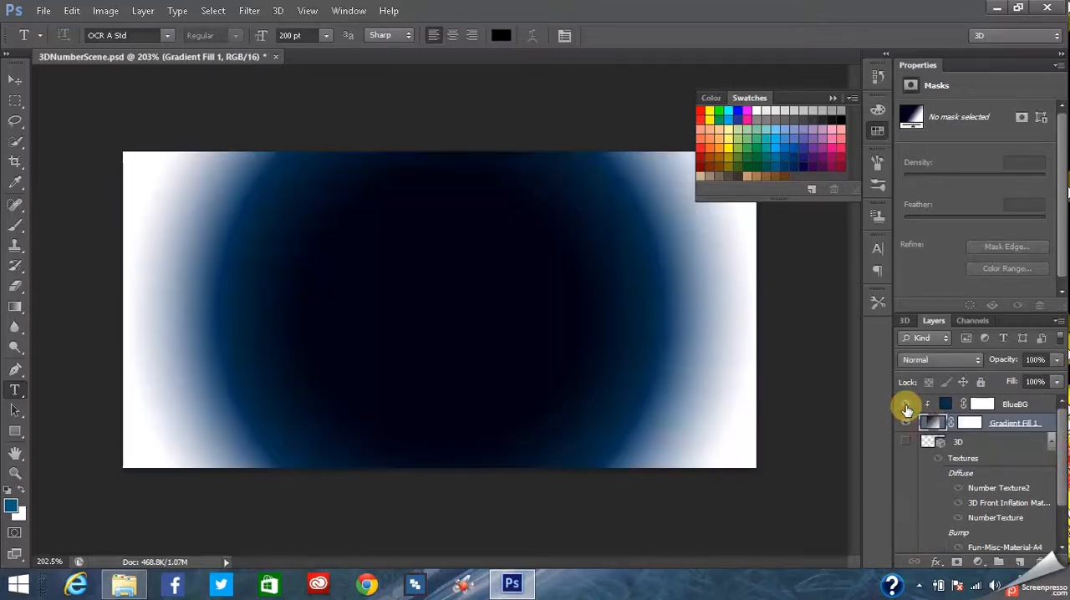
pyautogui.click(906, 423)
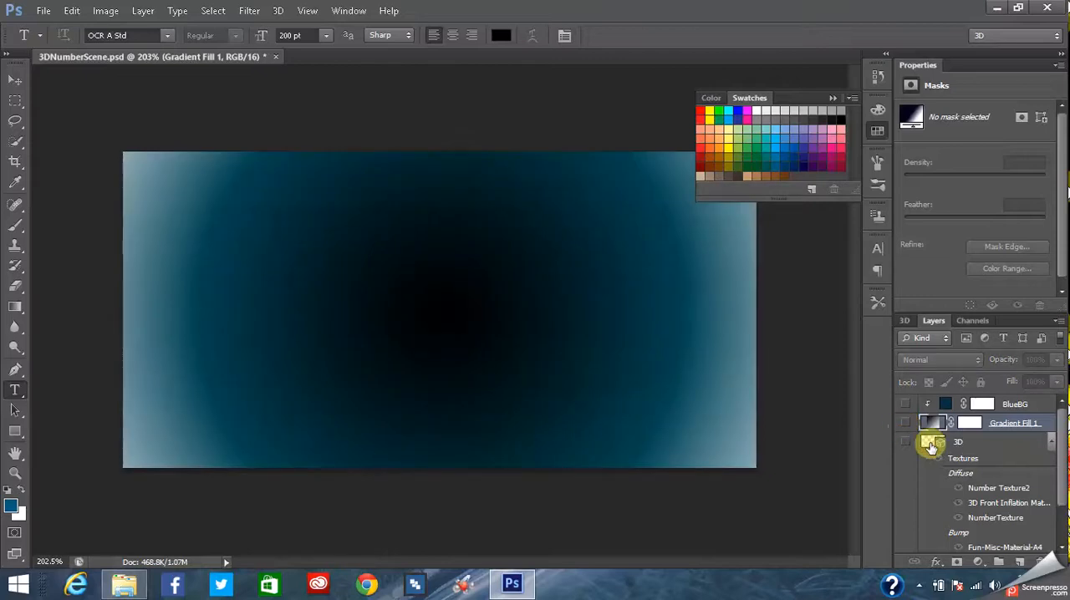
pyautogui.moveTo(1064, 438); pyautogui.dragTo(1063, 425)
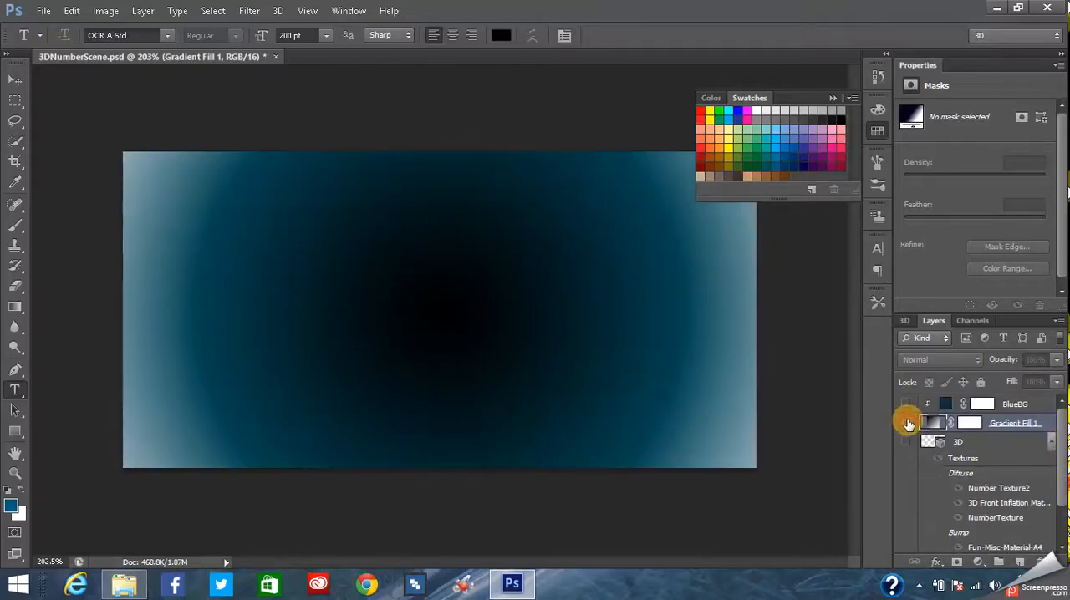
pyautogui.click(907, 424)
pyautogui.click(907, 424)
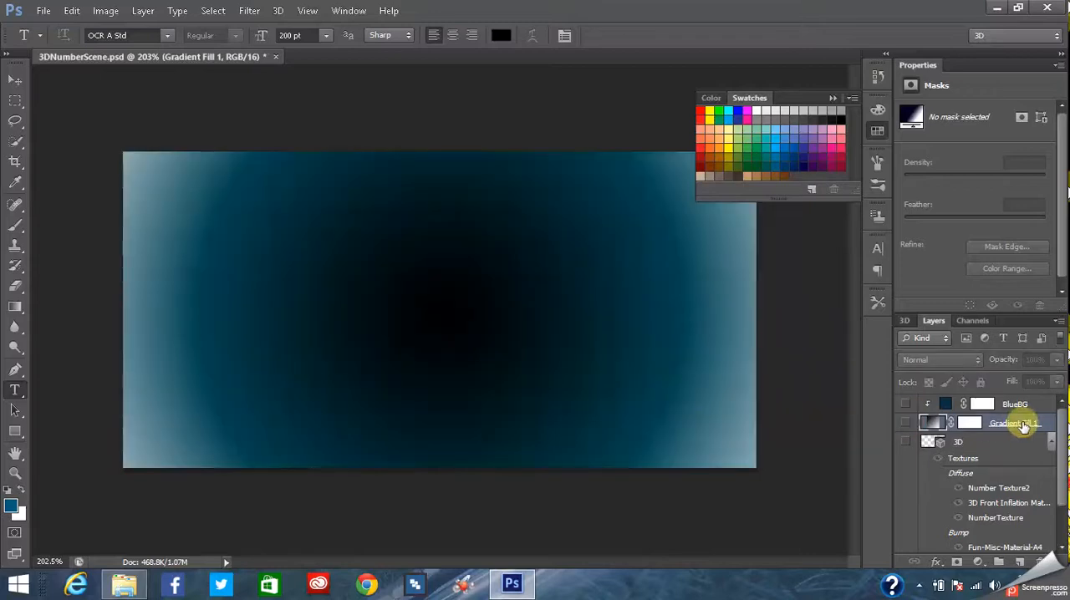
pyautogui.moveTo(1062, 431); pyautogui.dragTo(1063, 468)
pyautogui.click(905, 544)
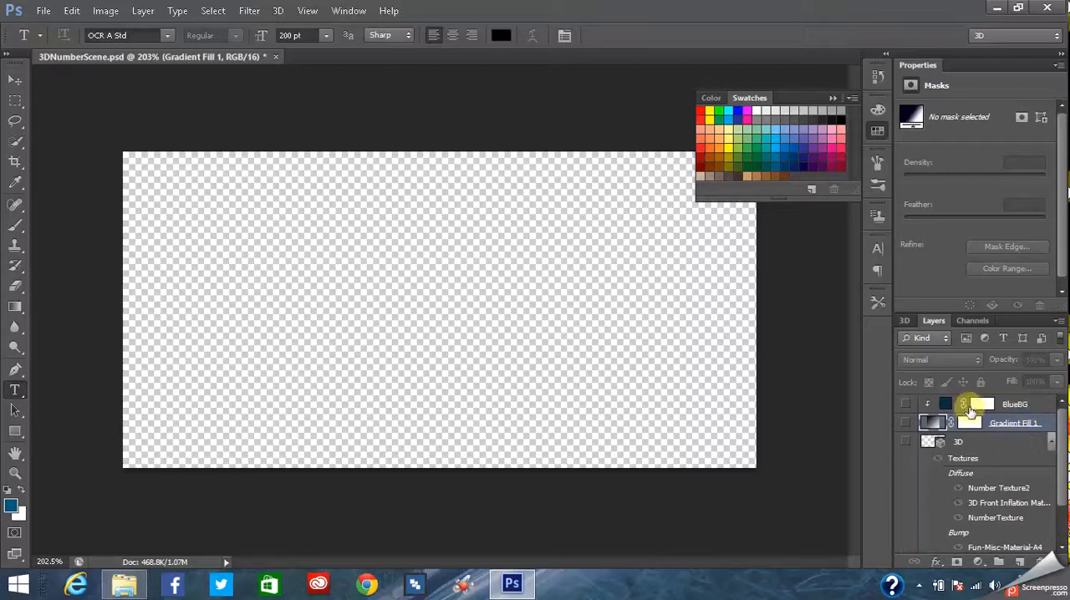
# - Replace Gradient Fill 1's gradient with the blue-to-white foreground-to-background preset and apply the fill
pyautogui.doubleClick(933, 425)
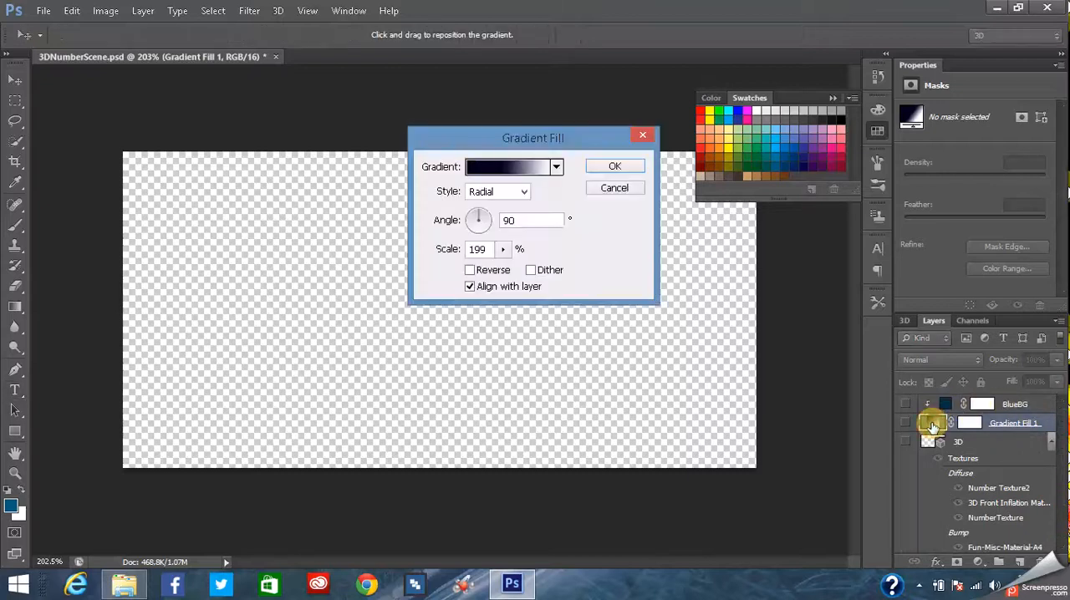
pyautogui.click(557, 168)
pyautogui.click(436, 206)
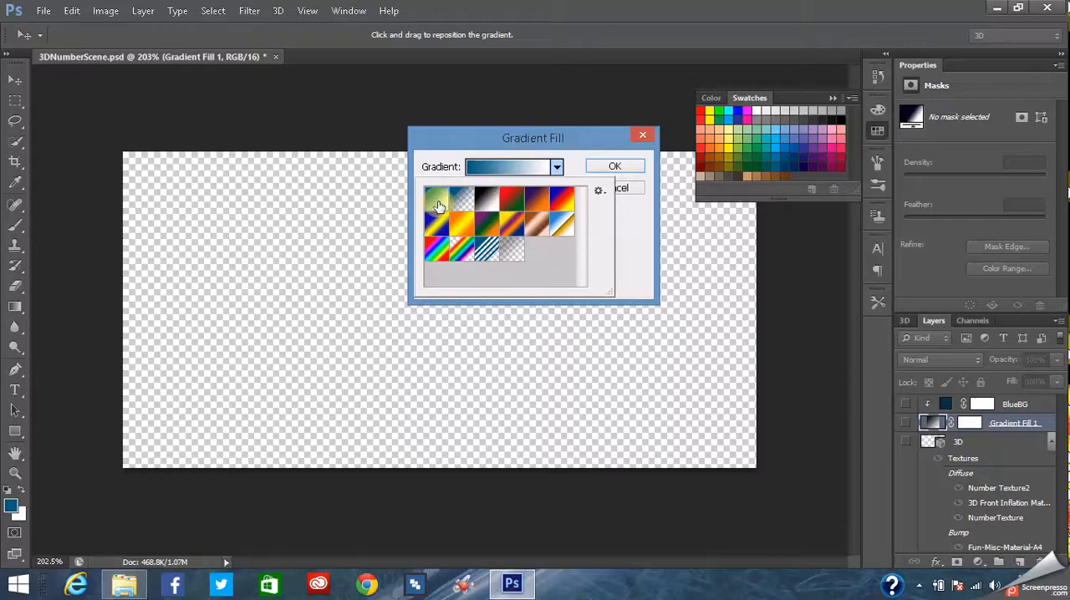
pyautogui.click(557, 168)
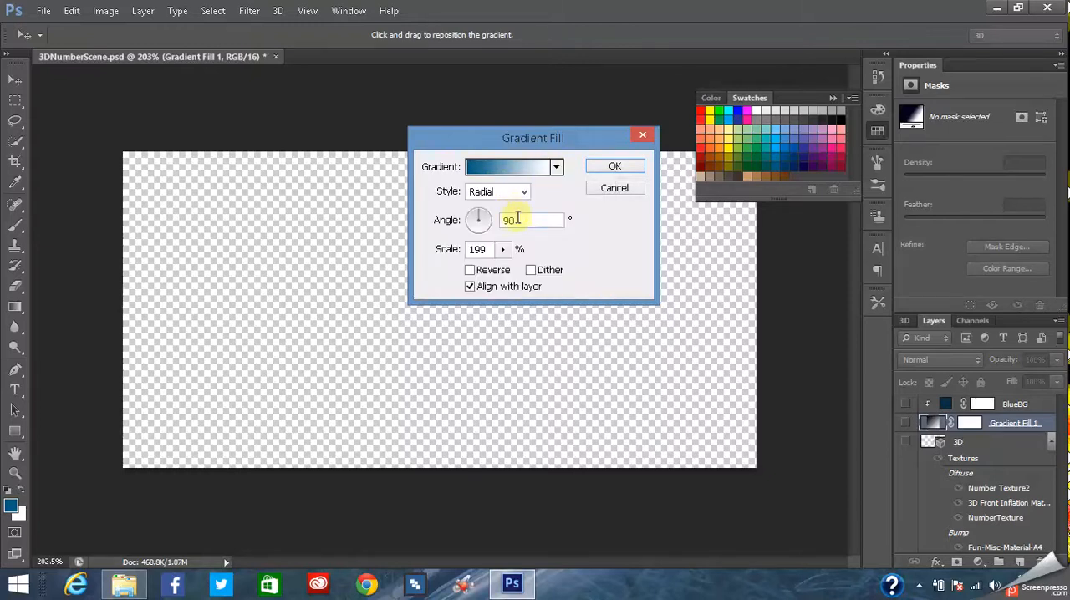
pyautogui.click(616, 164)
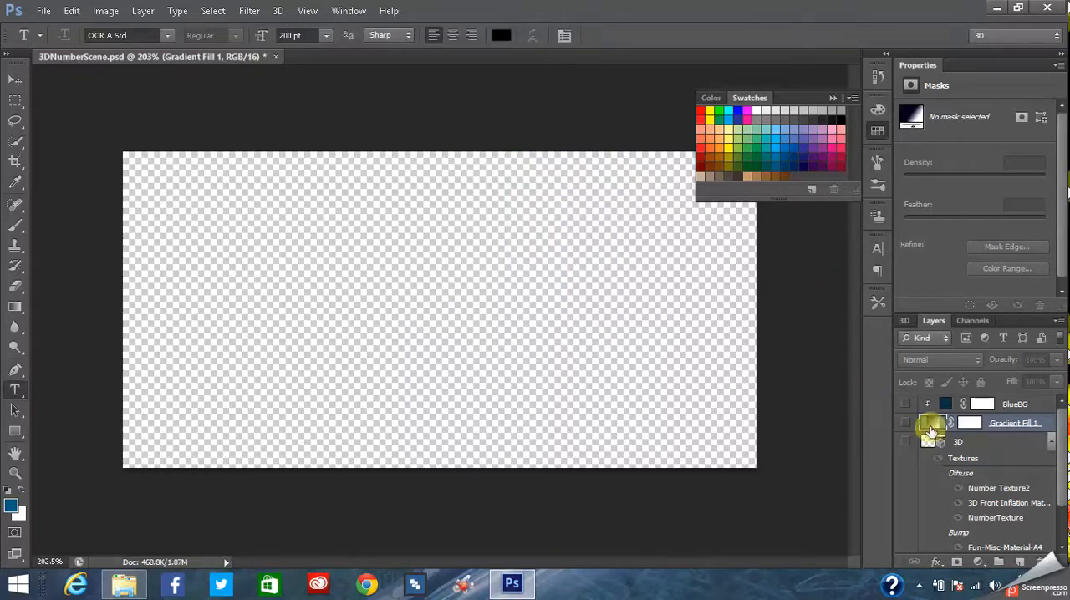
# - Change the BlueBG fill color to the bright blue 474ed9
pyautogui.doubleClick(941, 408)
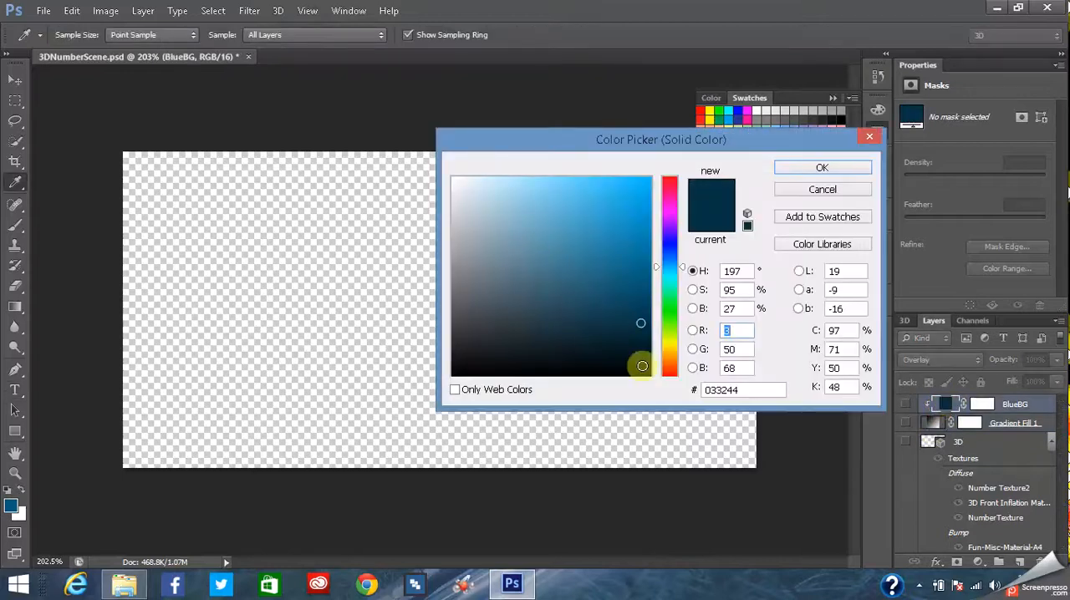
pyautogui.moveTo(672, 299); pyautogui.dragTo(586, 206)
pyautogui.moveTo(675, 306); pyautogui.dragTo(670, 248)
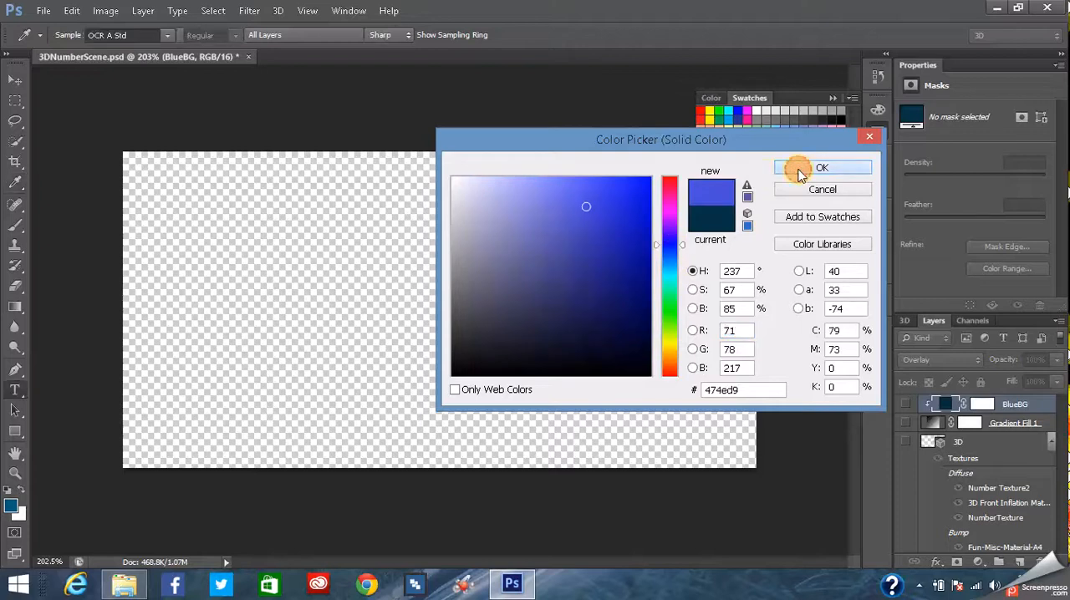
pyautogui.click(788, 168)
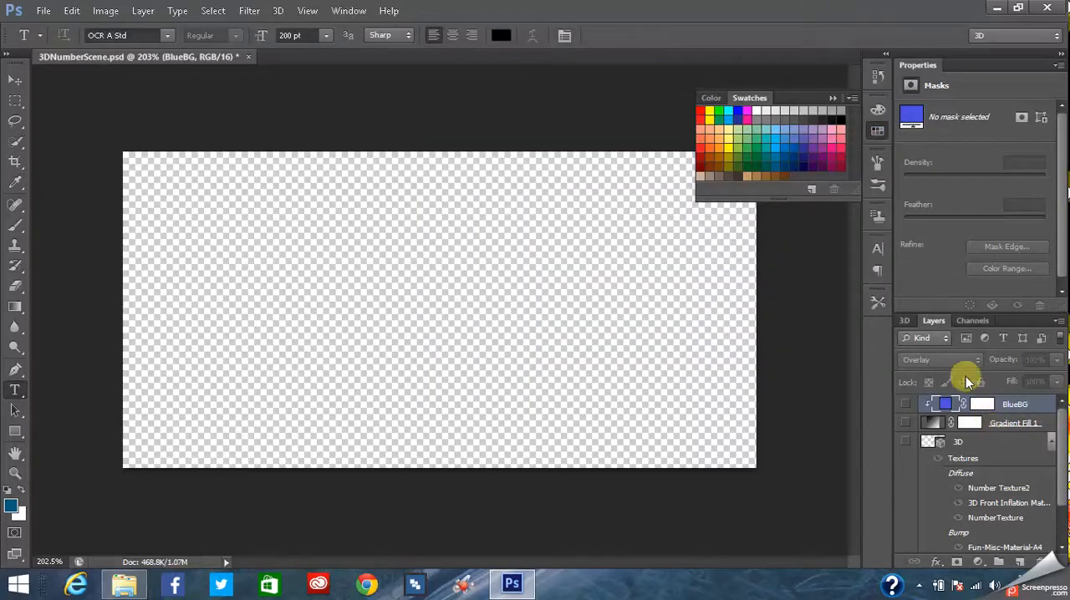
# - Turn the Gradient Fill 1 and BlueBG layers back on
pyautogui.click(905, 423)
pyautogui.click(904, 424)
pyautogui.click(905, 424)
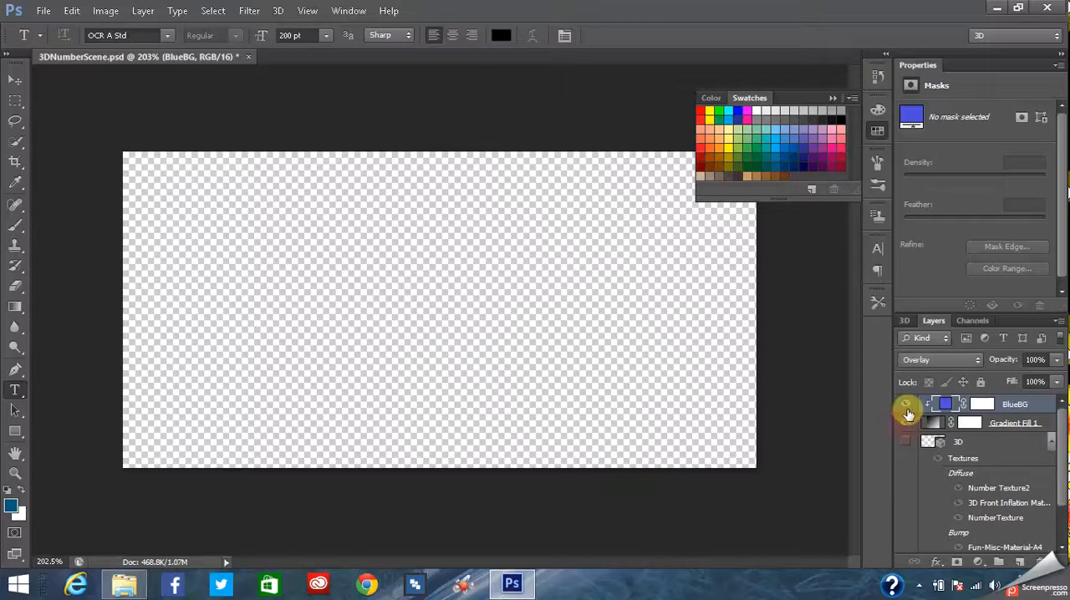
pyautogui.click(906, 406)
pyautogui.click(906, 407)
pyautogui.click(906, 406)
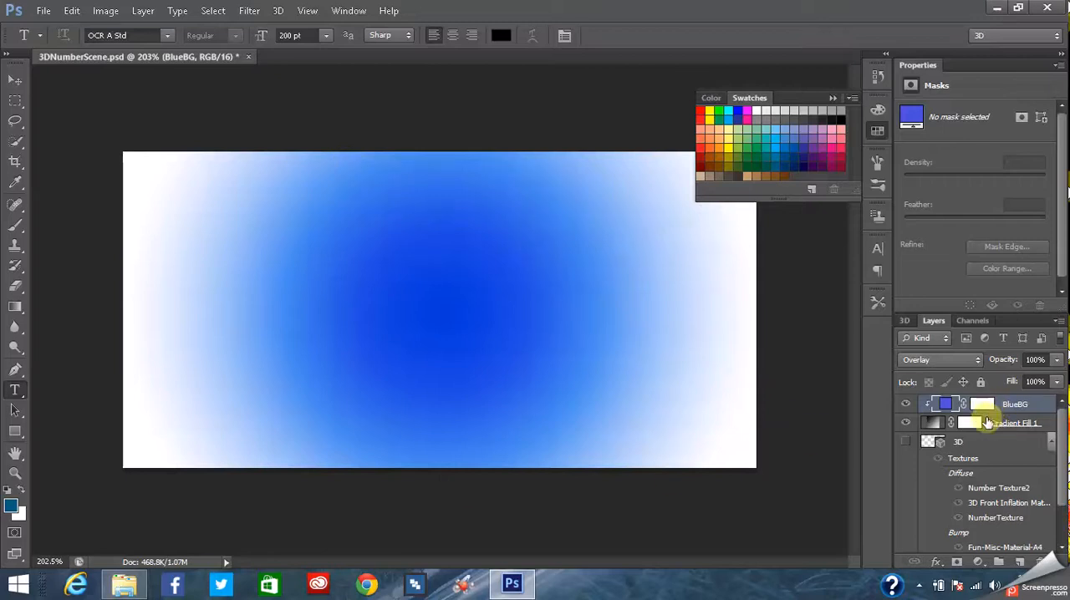
pyautogui.moveTo(1062, 500)
pyautogui.mouseDown()
pyautogui.moveTo(1063, 544)
pyautogui.moveTo(1063, 511)
pyautogui.mouseUp()
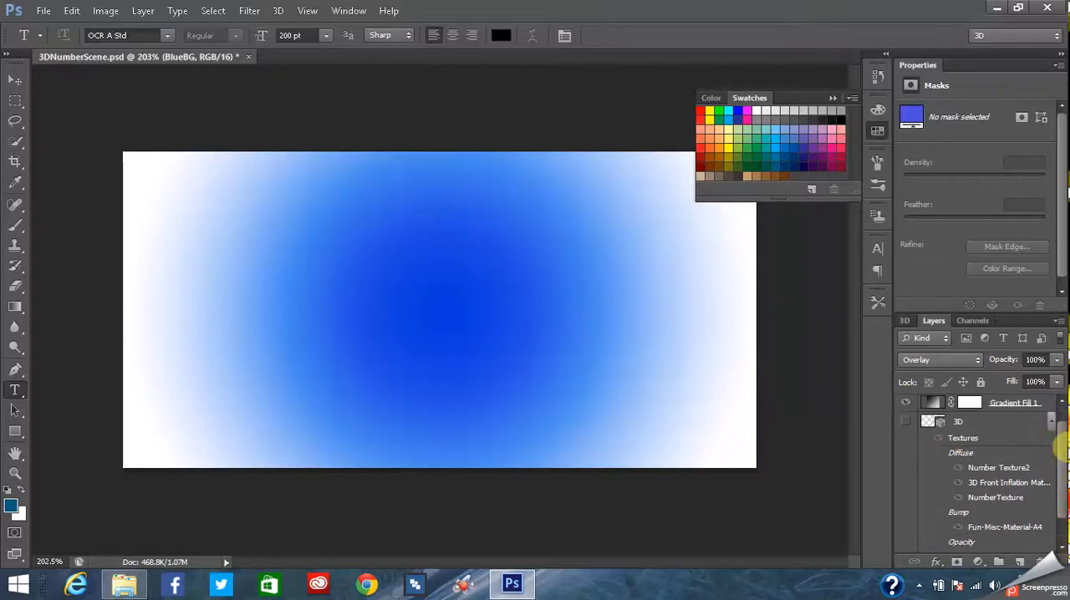
pyautogui.scroll(1, 1051, 518)
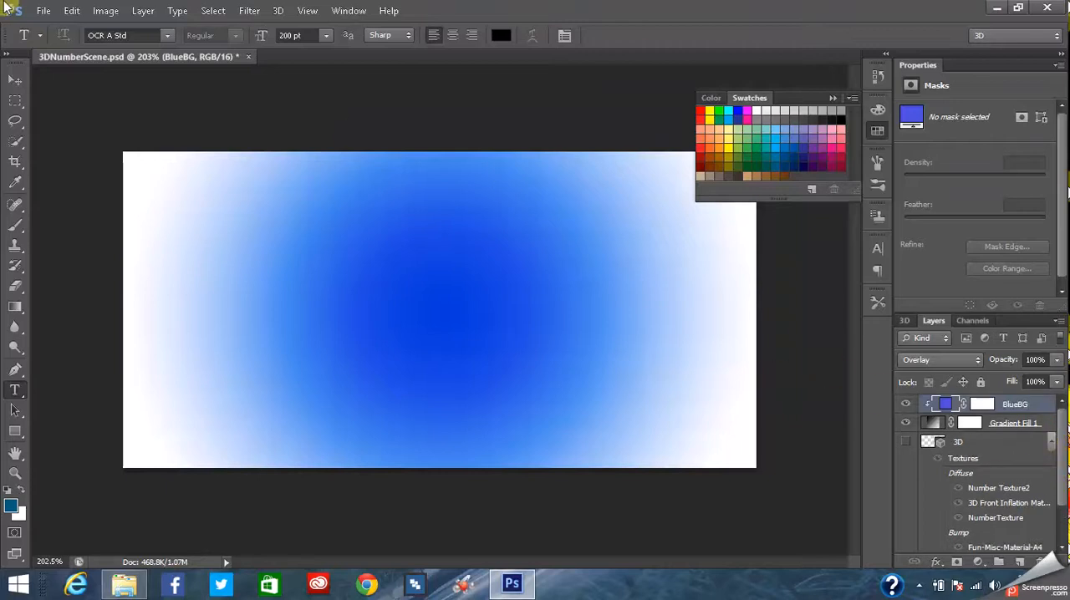
# - Create a new solid color fill layer named GreenBG above BlueBG
pyautogui.click(142, 10)
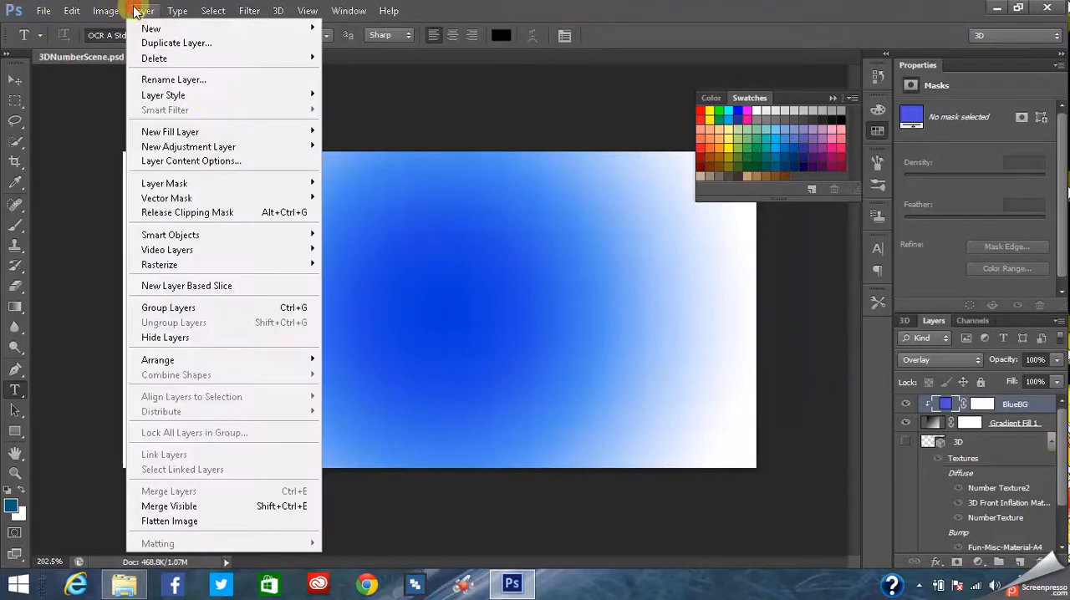
pyautogui.moveTo(216, 133)
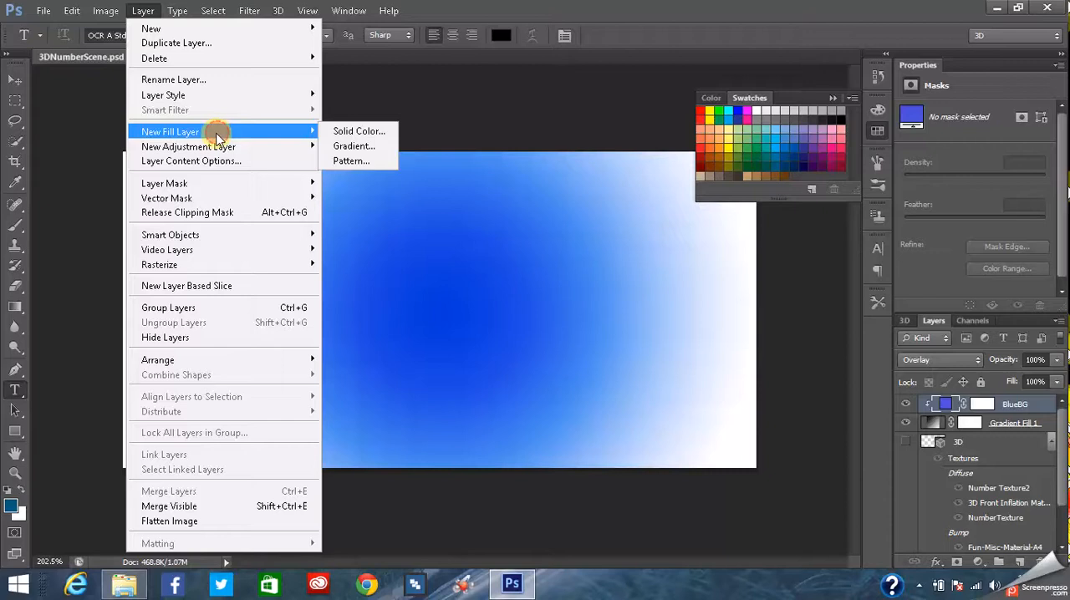
pyautogui.click(373, 134)
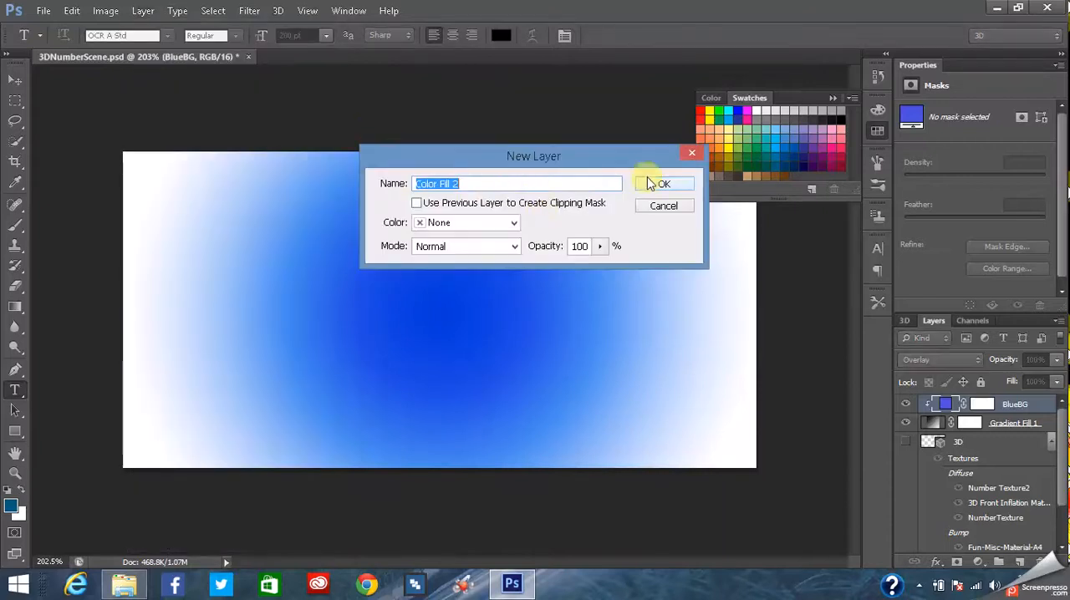
pyautogui.moveTo(466, 188); pyautogui.dragTo(415, 184)
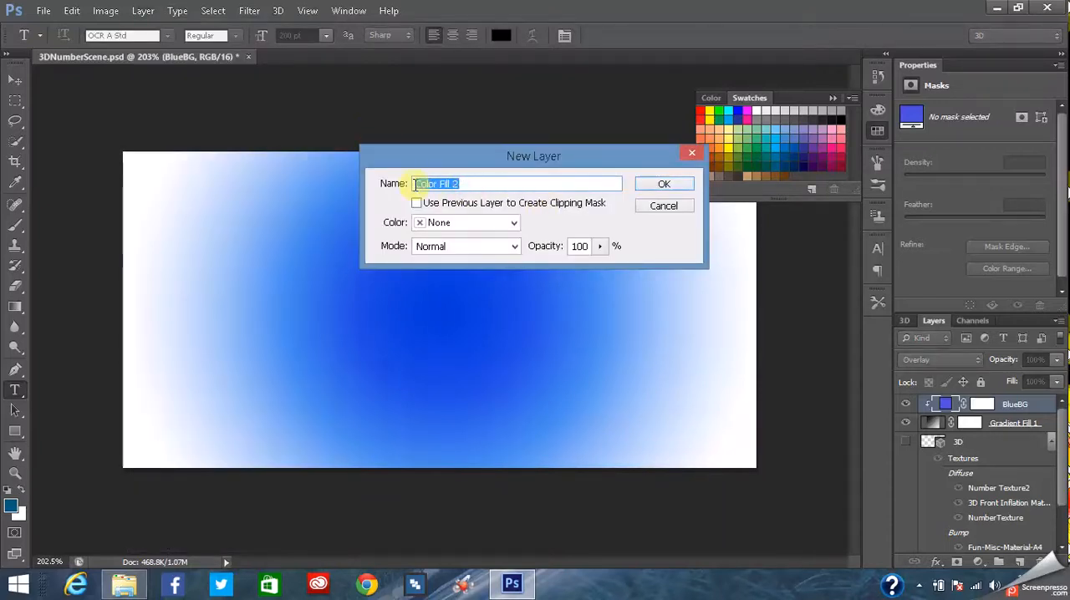
pyautogui.write('GreenBG')
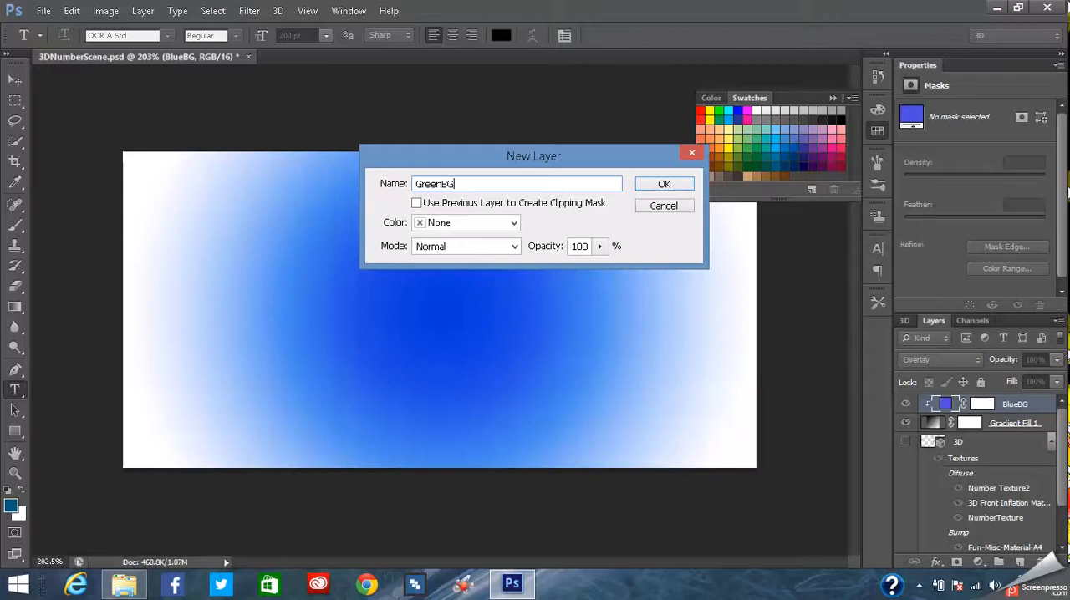
pyautogui.click(651, 183)
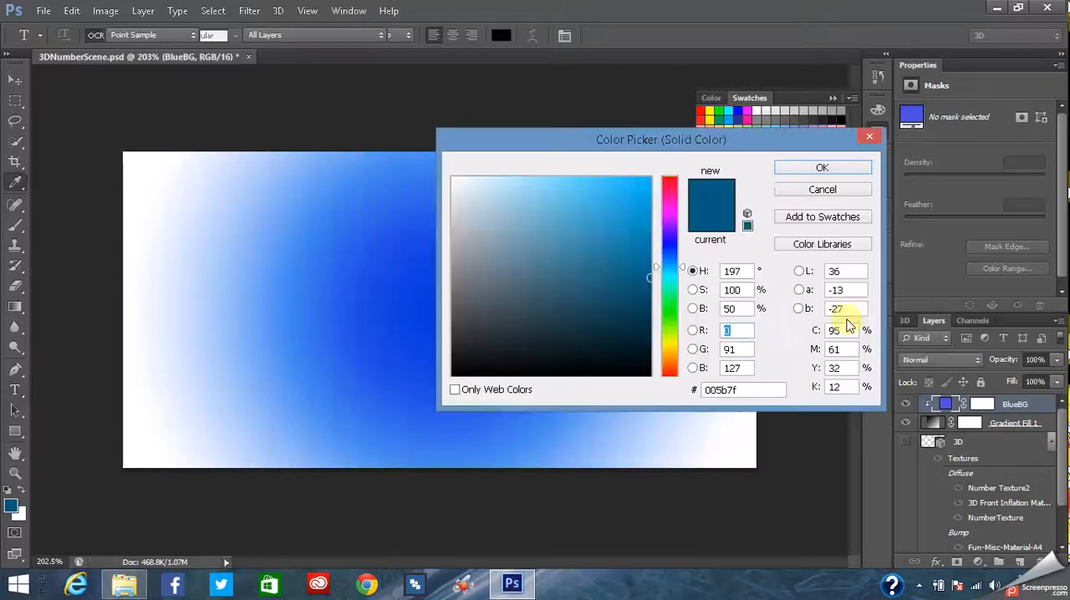
# - Choose the green 277944 as GreenBG's fill color and accept it
pyautogui.click(676, 308)
pyautogui.click(648, 252)
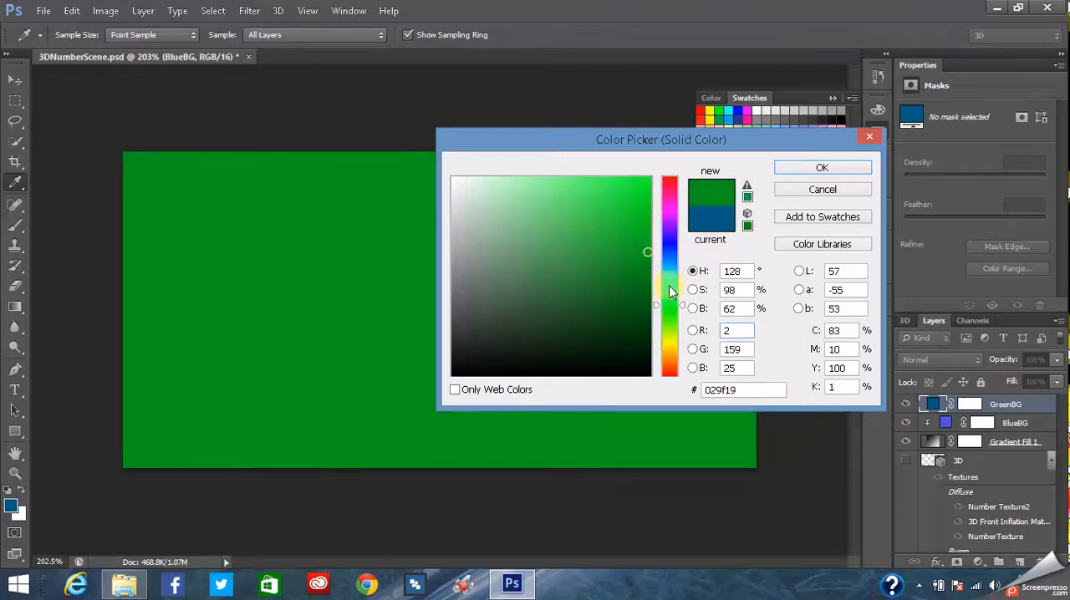
pyautogui.moveTo(671, 305)
pyautogui.mouseDown()
pyautogui.moveTo(633, 313)
pyautogui.moveTo(639, 328)
pyautogui.mouseUp()
pyautogui.click(588, 296)
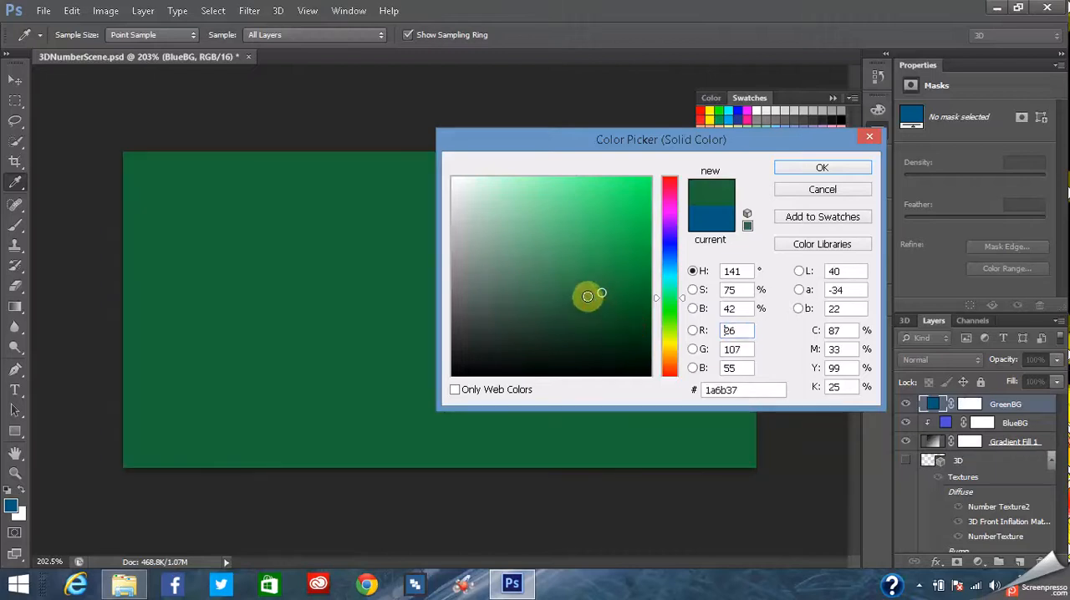
pyautogui.click(587, 282)
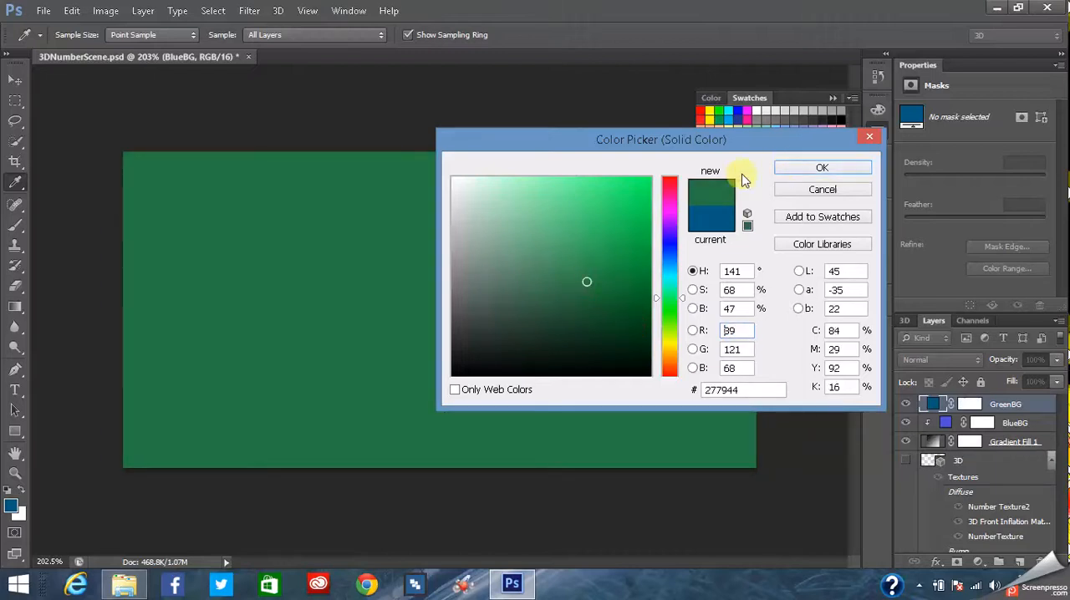
pyautogui.click(809, 171)
# - Set the GreenBG layer's blend mode to Overlay
pyautogui.press('t')
pyautogui.click(938, 360)
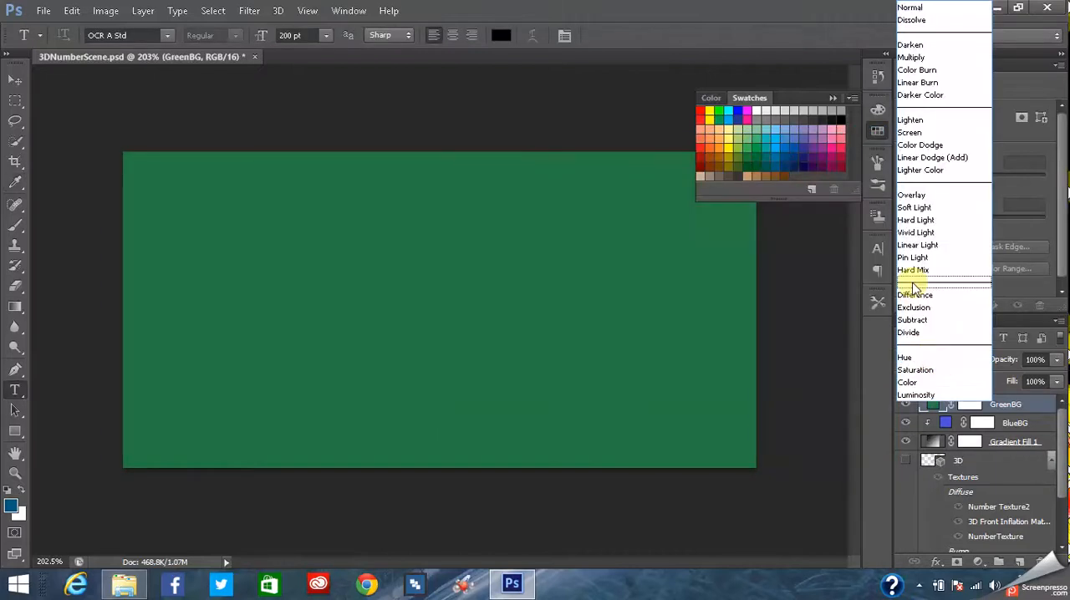
pyautogui.click(927, 195)
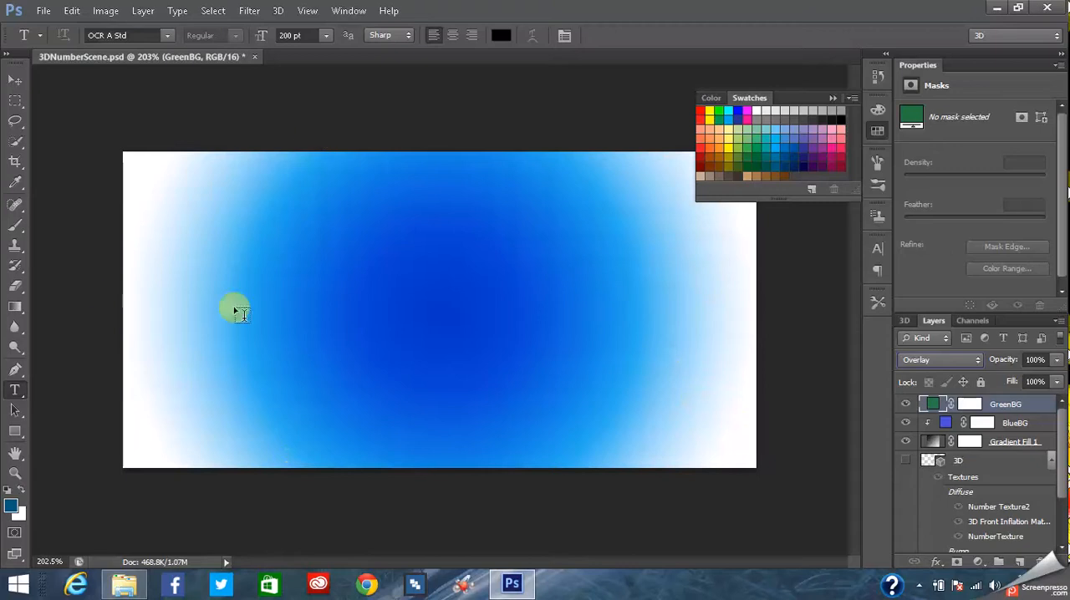
# - Change the BlueBG fill color to the dark blue 0f1371
pyautogui.doubleClick(940, 427)
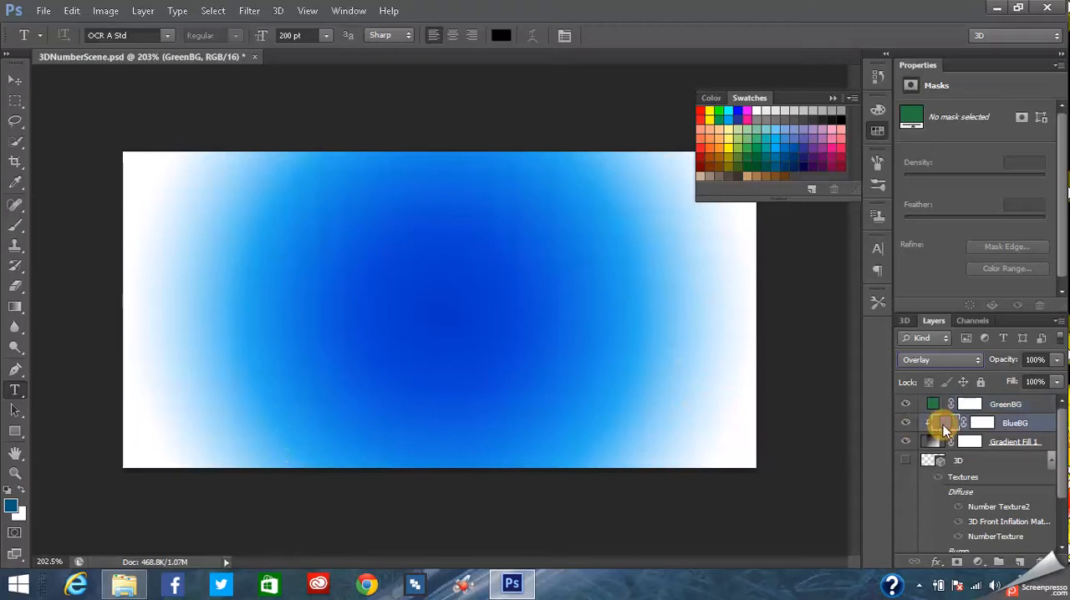
pyautogui.click(633, 296)
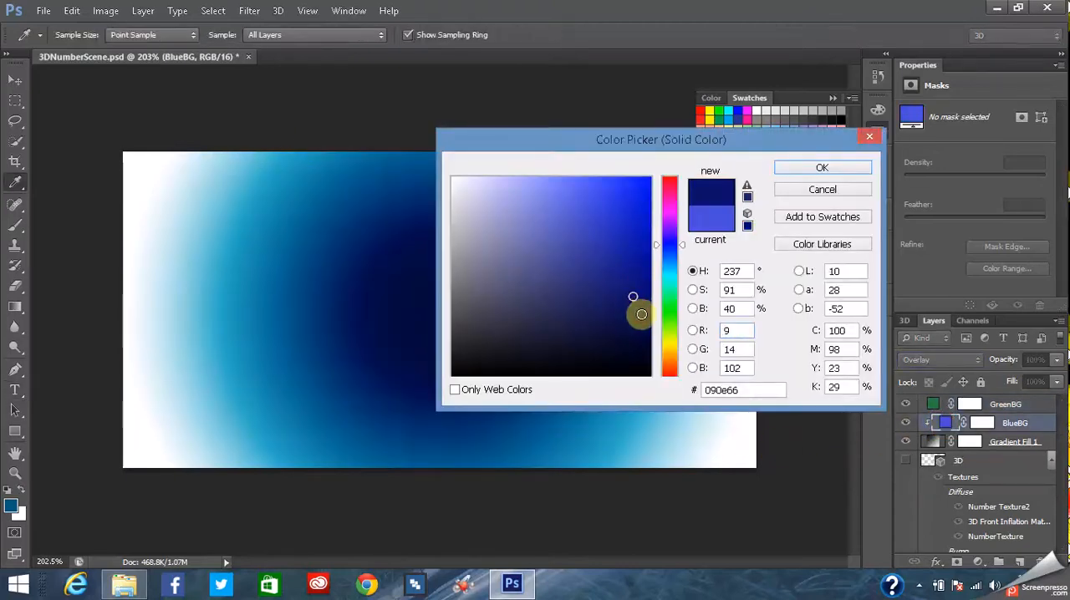
pyautogui.moveTo(640, 306); pyautogui.dragTo(623, 288)
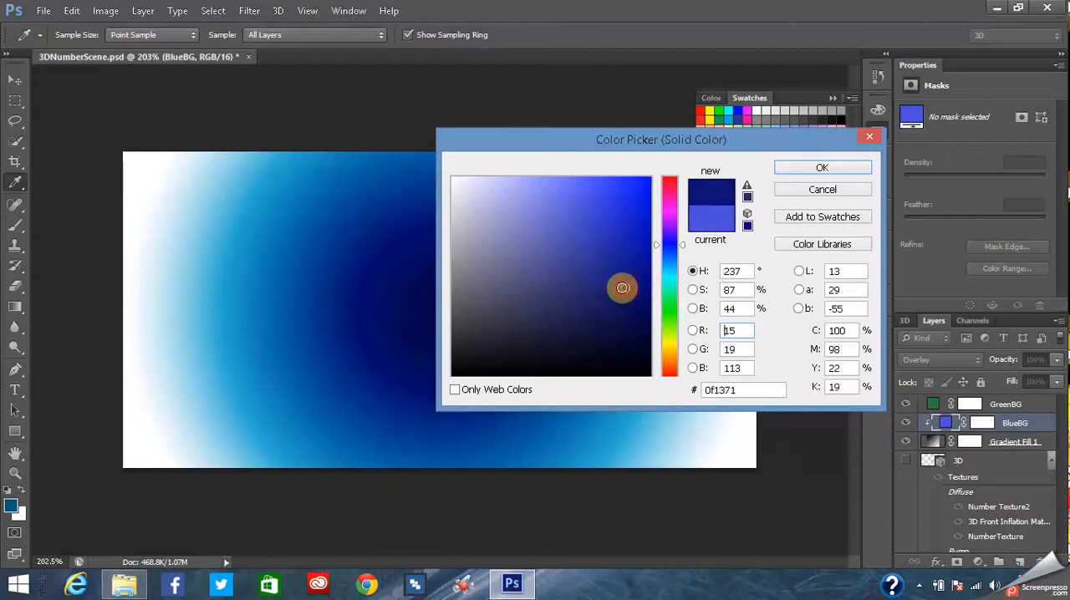
pyautogui.press('t')
pyautogui.click(821, 167)
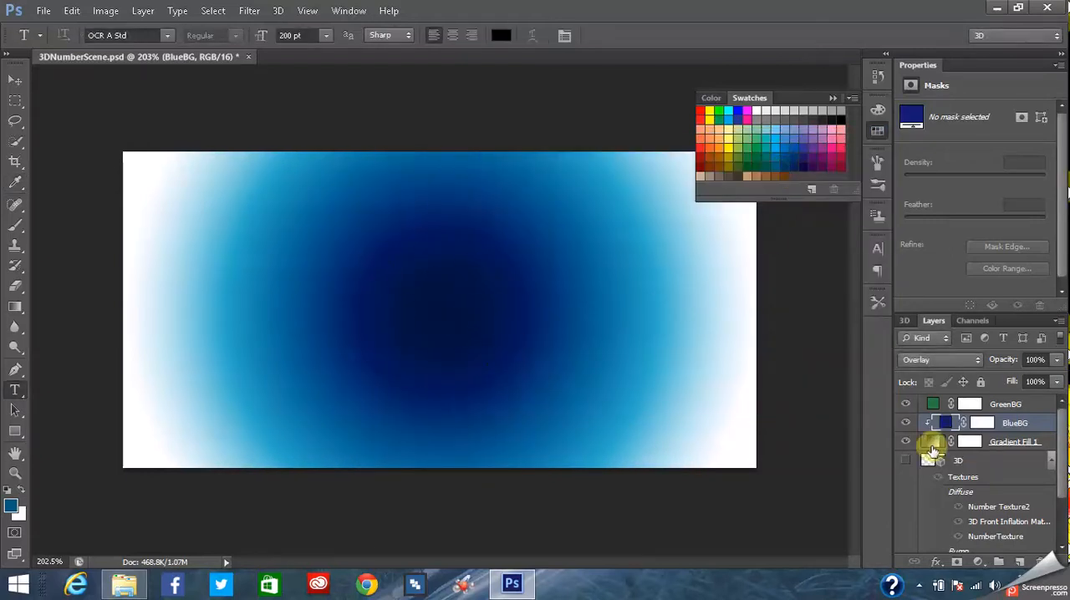
# - Open the gradient of the Gradient Fill 1 layer for editing in the Gradient Editor
pyautogui.doubleClick(931, 441)
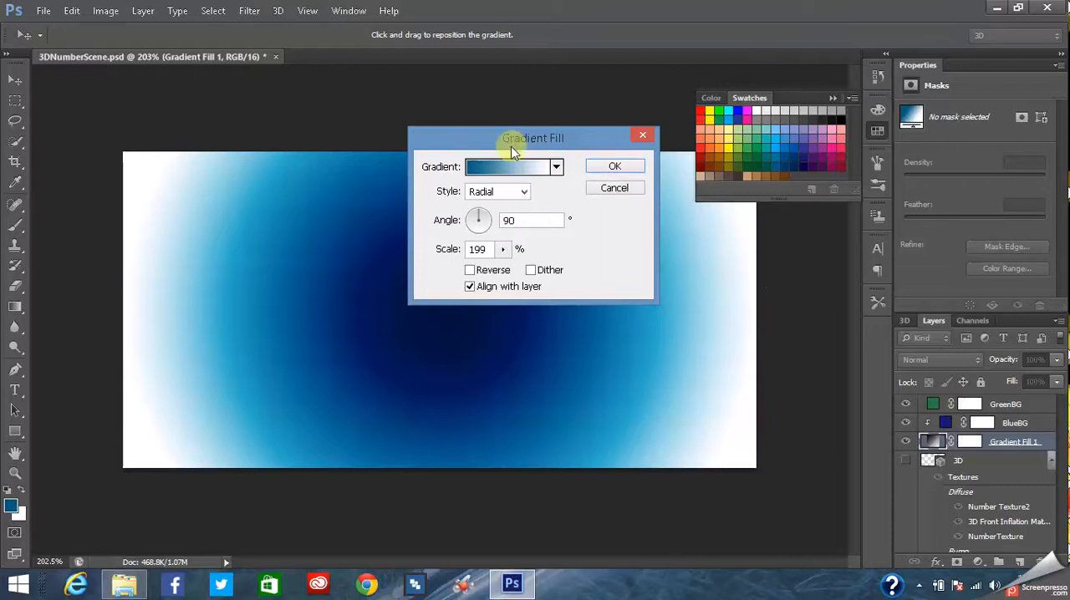
pyautogui.click(516, 171)
pyautogui.moveTo(728, 328)
pyautogui.mouseDown()
pyautogui.moveTo(753, 332)
pyautogui.moveTo(717, 327)
pyautogui.mouseUp()
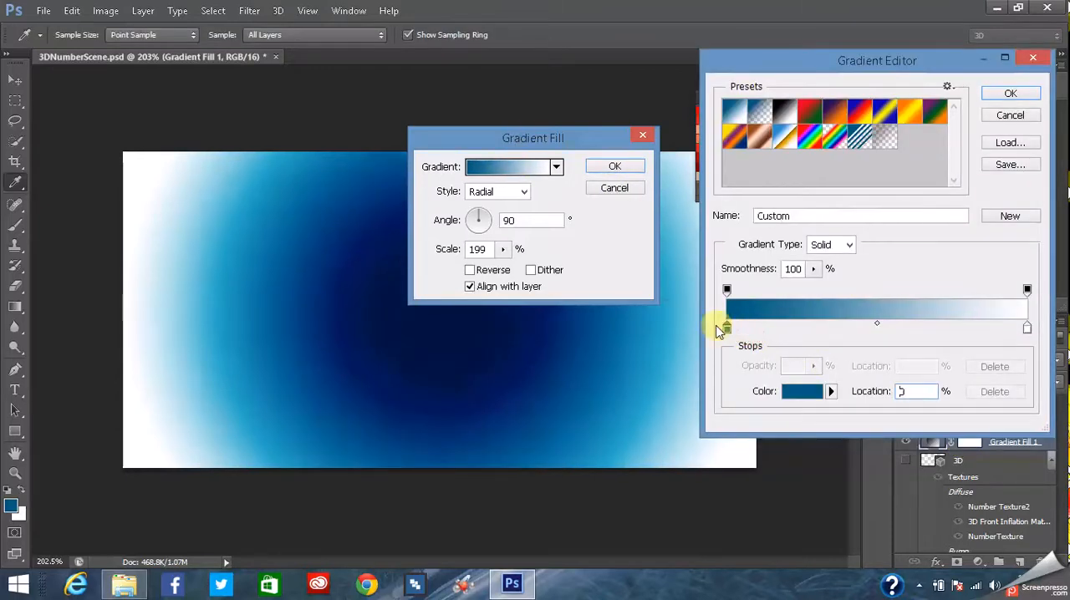
pyautogui.click(740, 291)
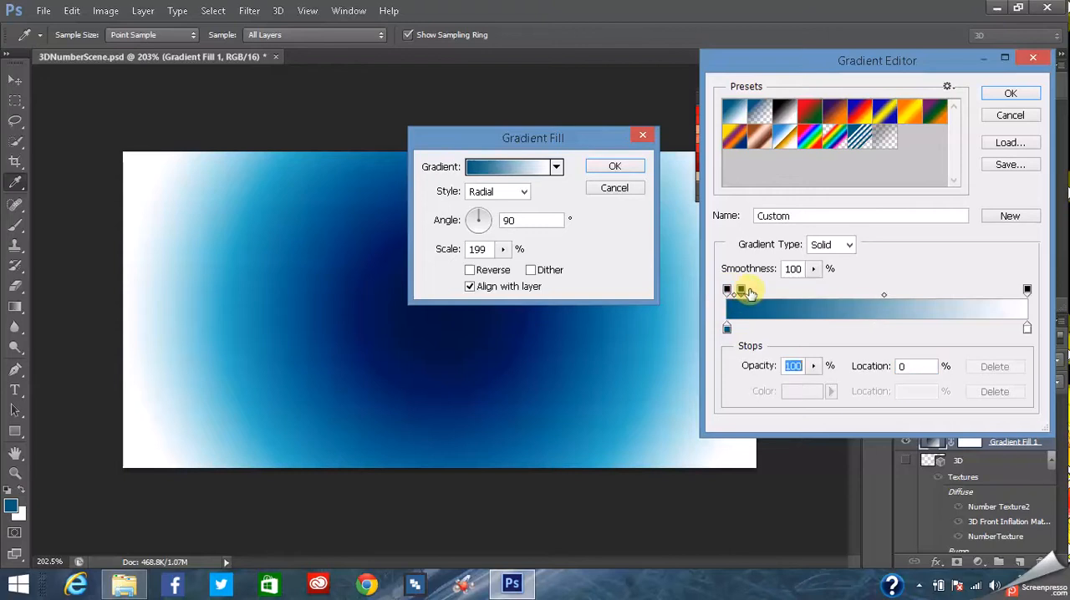
pyautogui.moveTo(750, 291); pyautogui.dragTo(778, 293)
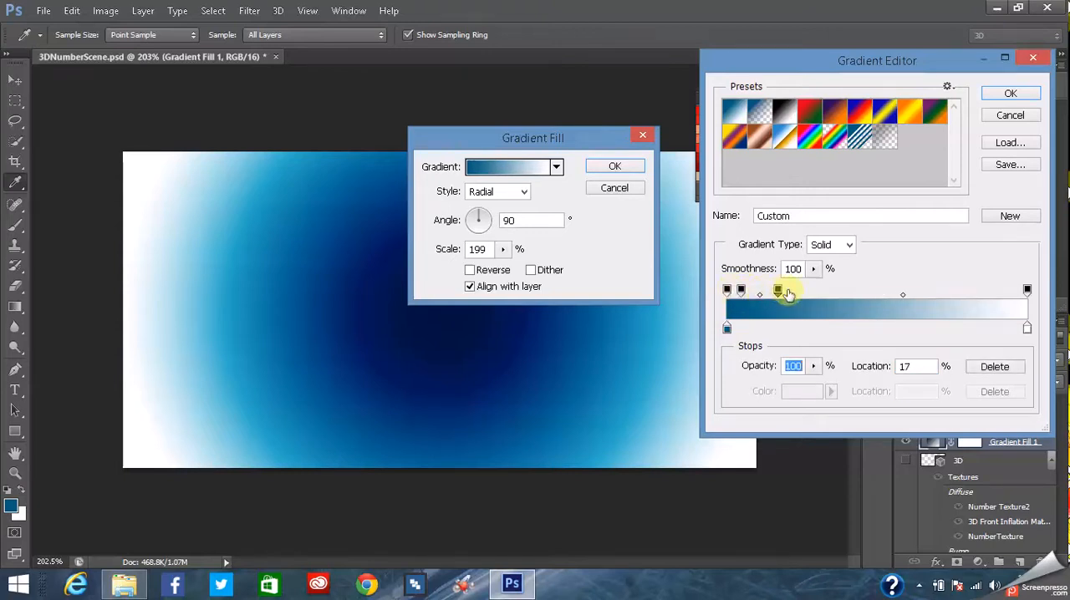
pyautogui.click(995, 367)
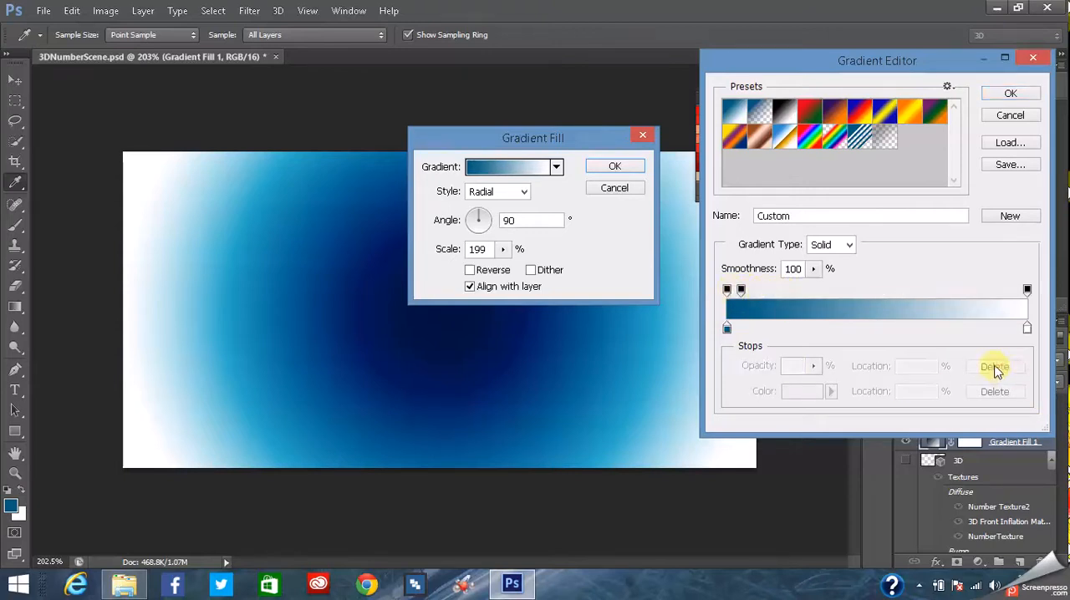
pyautogui.click(995, 367)
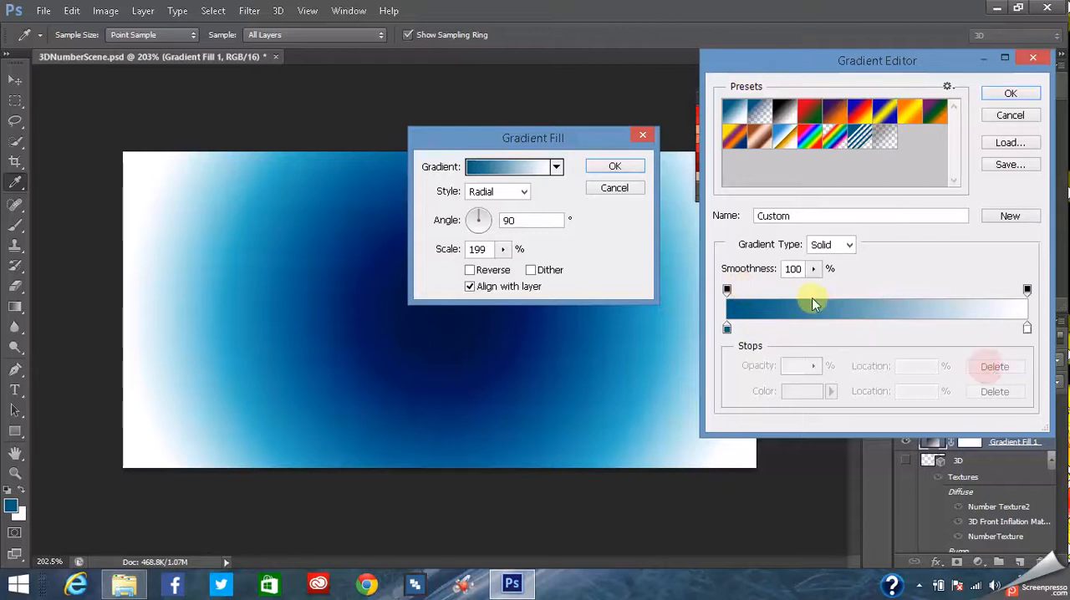
# - Move the gradient's starting opacity stop to 26%, adjust the stops toward the end, with one at 68%, and accept the gradient fill
pyautogui.moveTo(726, 291); pyautogui.dragTo(748, 293)
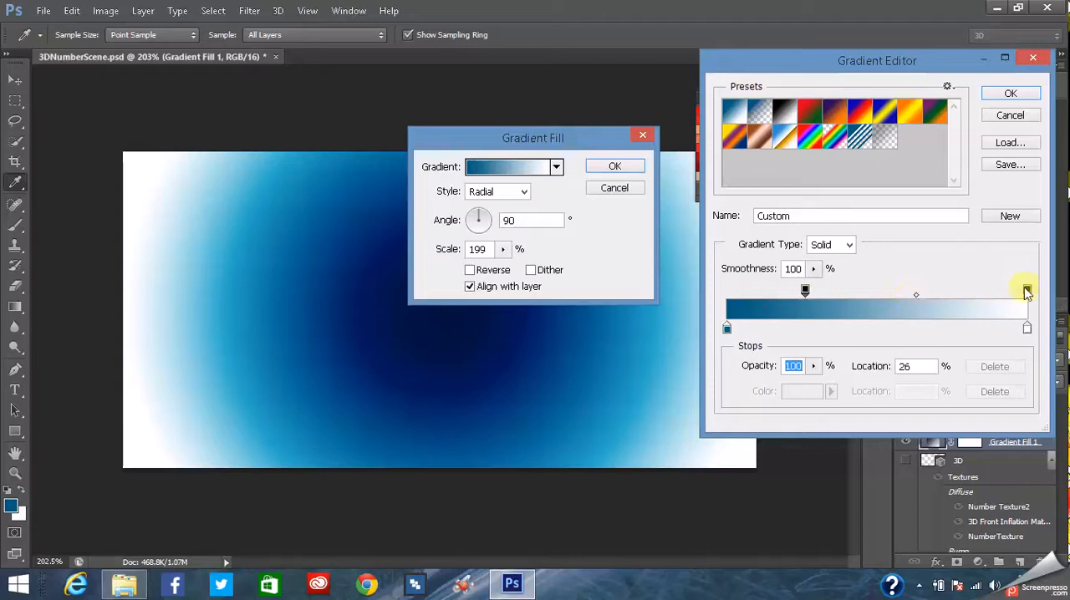
pyautogui.moveTo(1014, 292); pyautogui.dragTo(984, 293)
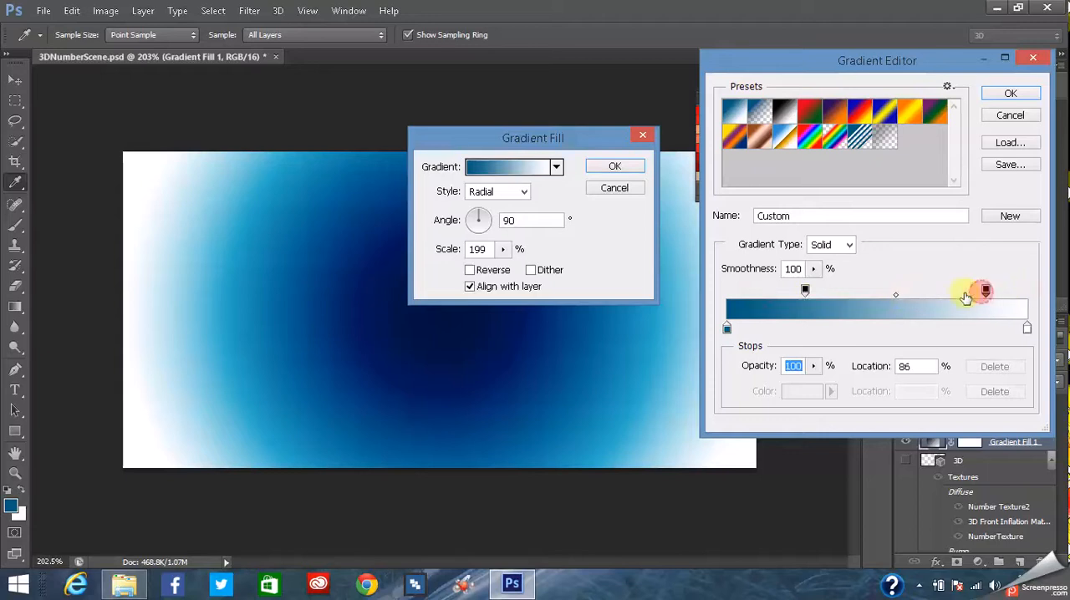
pyautogui.click(950, 291)
pyautogui.moveTo(987, 291); pyautogui.dragTo(920, 291)
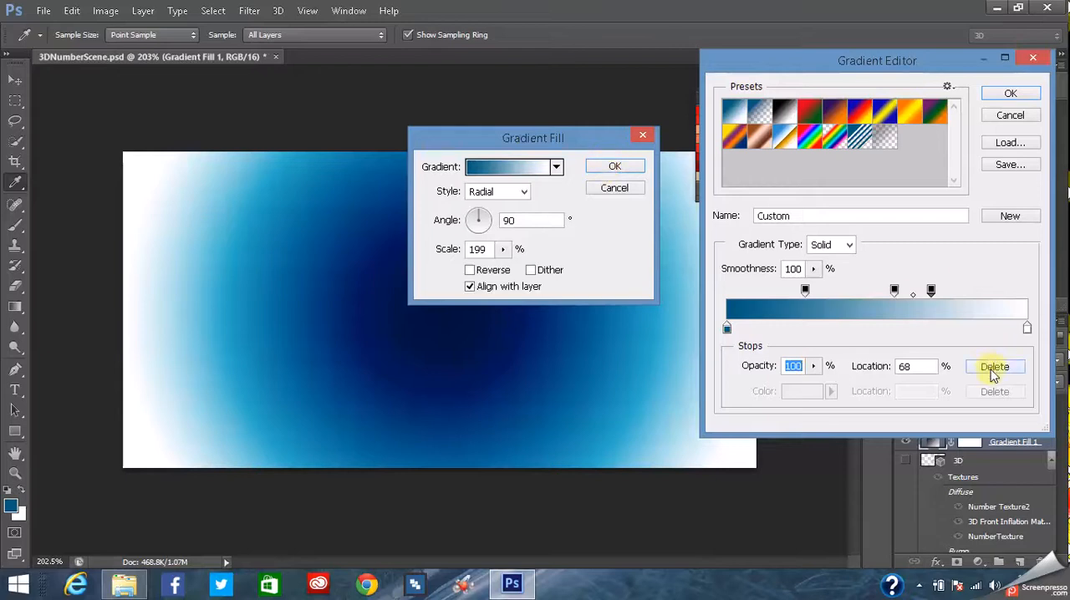
pyautogui.click(1002, 94)
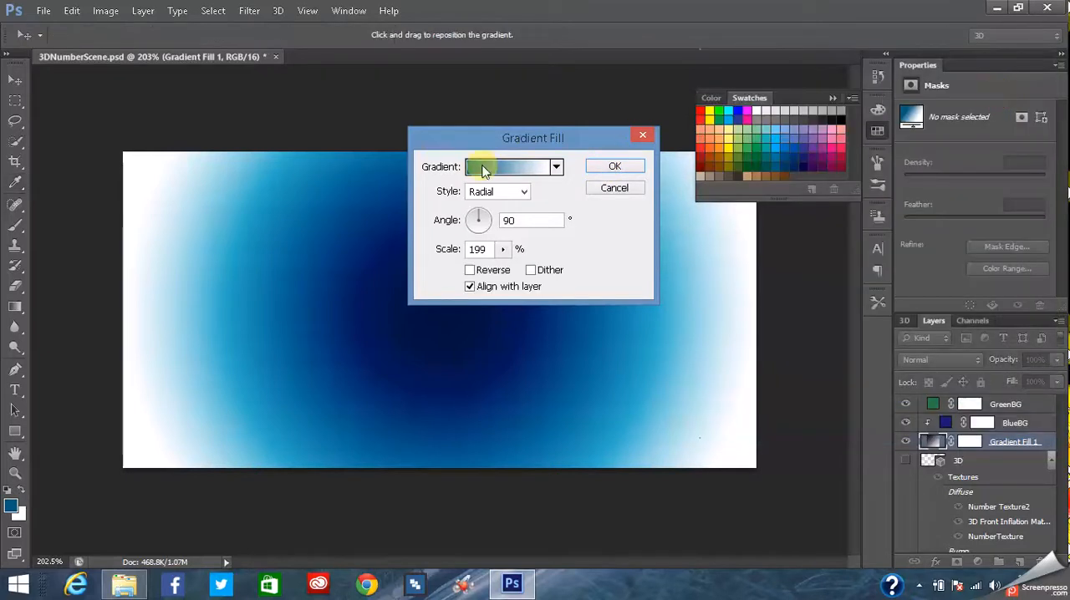
pyautogui.click(614, 167)
pyautogui.press('t')
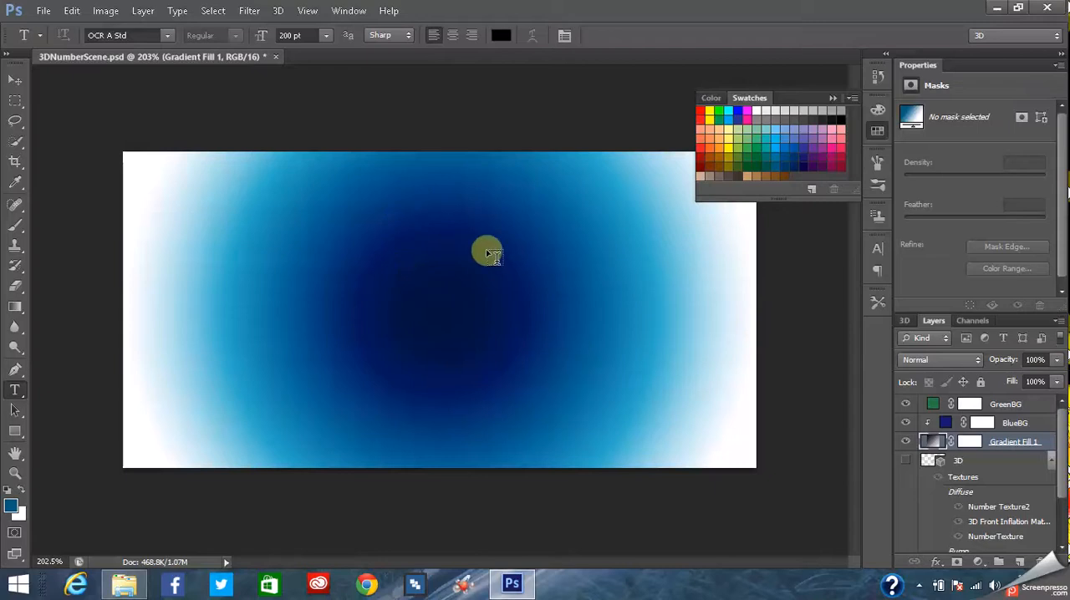
# - Merge the GreenBG, BlueBG and Gradient Fill 1 layers into one layer
pyautogui.moveTo(1061, 449)
pyautogui.mouseDown()
pyautogui.moveTo(1062, 491)
pyautogui.moveTo(1062, 436)
pyautogui.mouseUp()
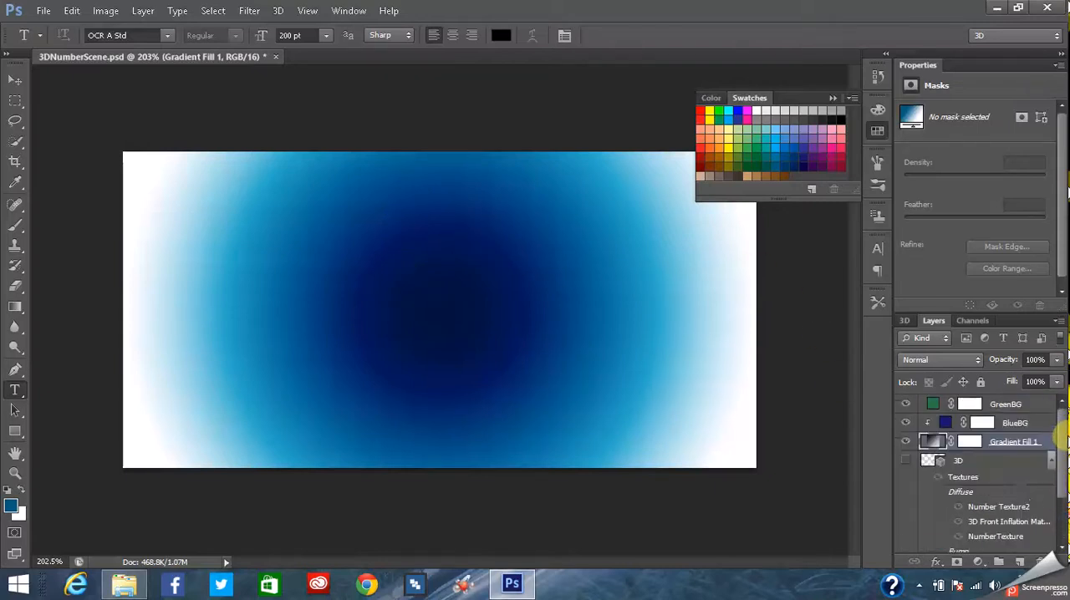
pyautogui.keyDown('shift'); pyautogui.click(999, 405); pyautogui.keyUp('shift')
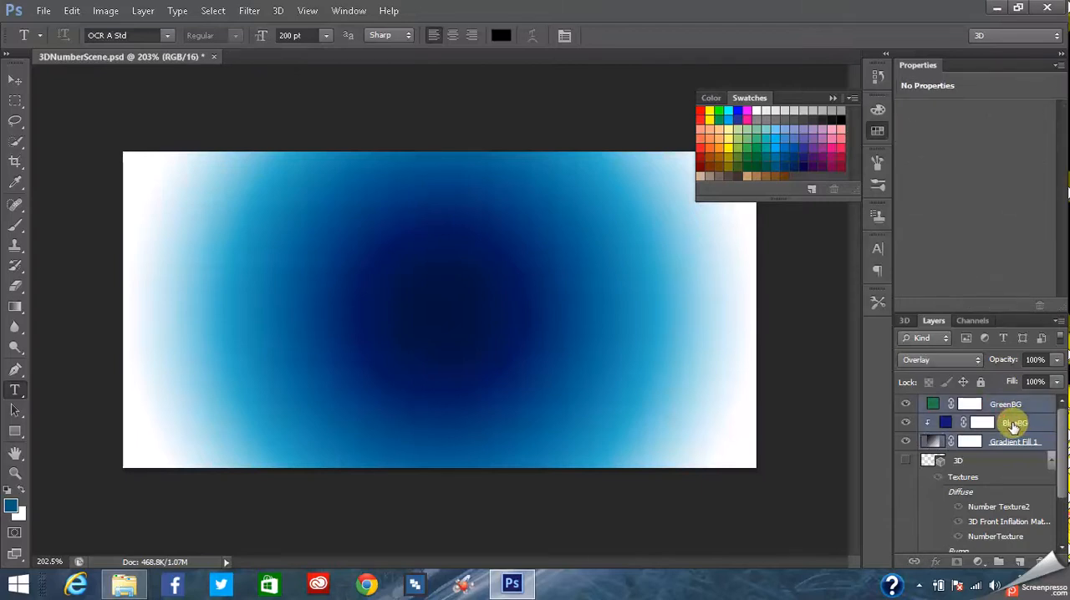
pyautogui.rightClick(1002, 405)
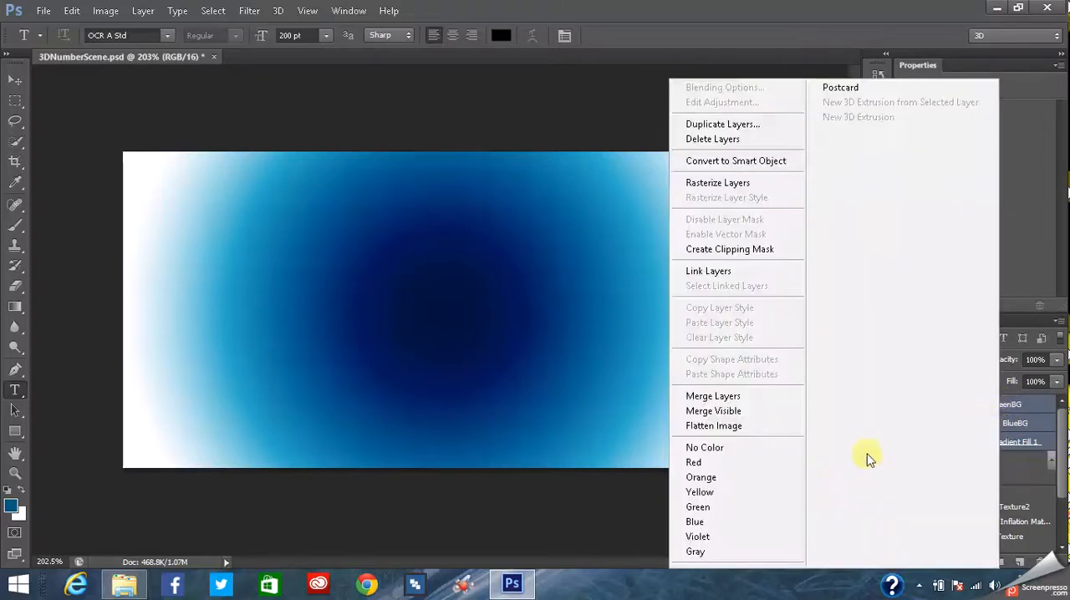
pyautogui.click(711, 394)
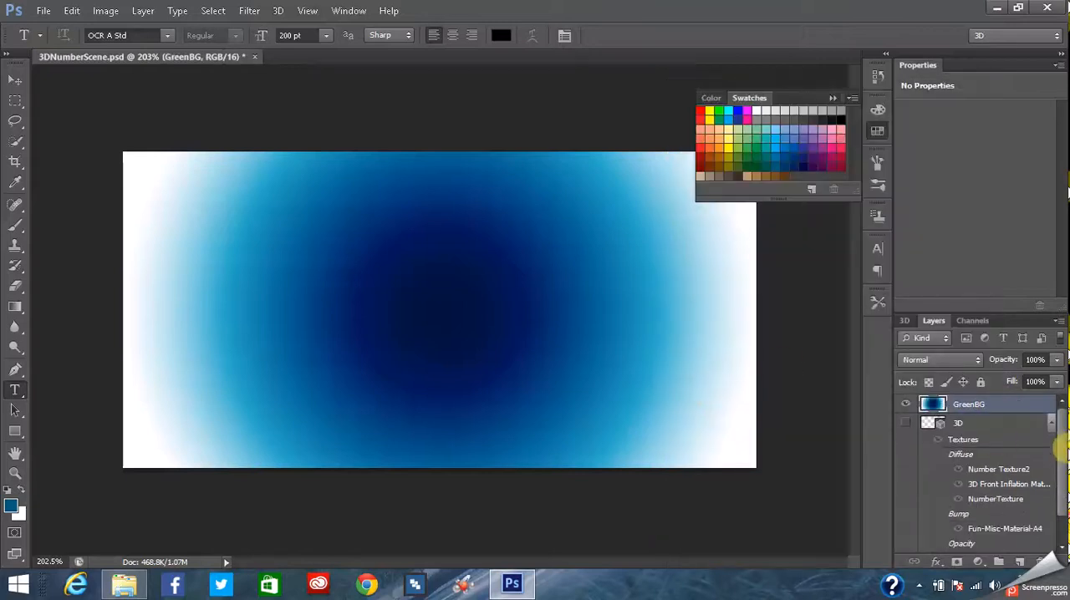
# - Compare the merged GreenBG background with the Color Fill 1 layer by toggling the visibility of both
pyautogui.scroll(-2, 1063, 452)
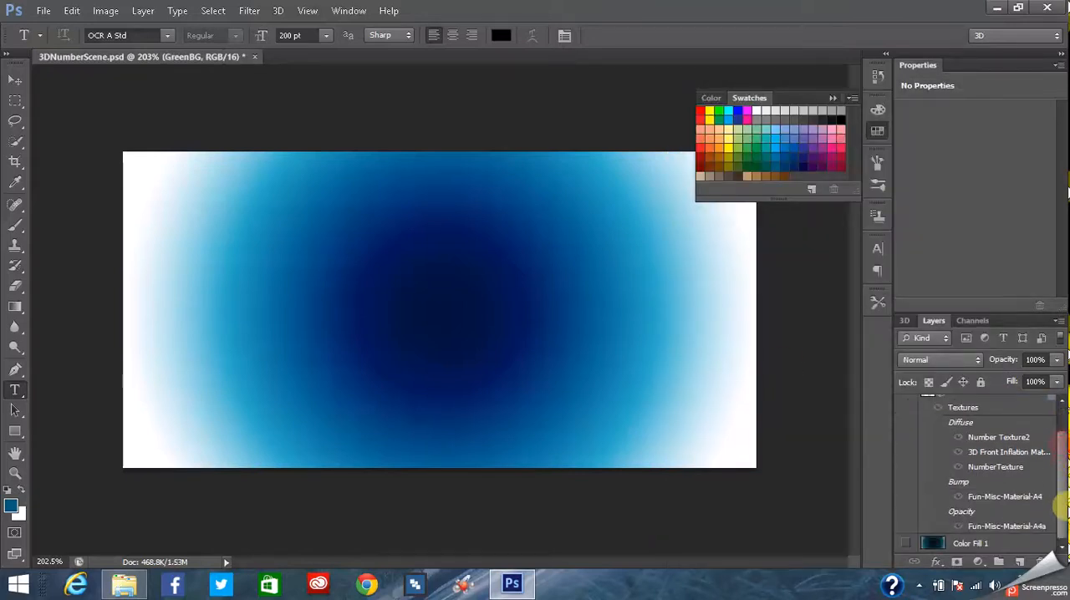
pyautogui.scroll(2, 1059, 485)
pyautogui.click(906, 405)
pyautogui.scroll(-2, 1060, 458)
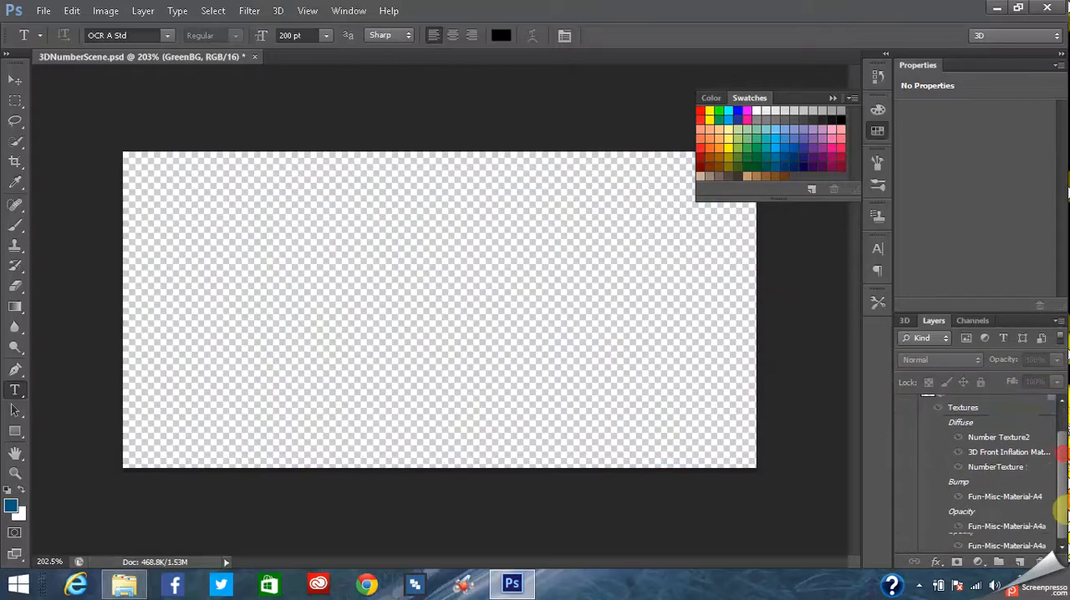
pyautogui.click(904, 544)
pyautogui.click(905, 544)
pyautogui.click(905, 544)
pyautogui.scroll(2, 1062, 502)
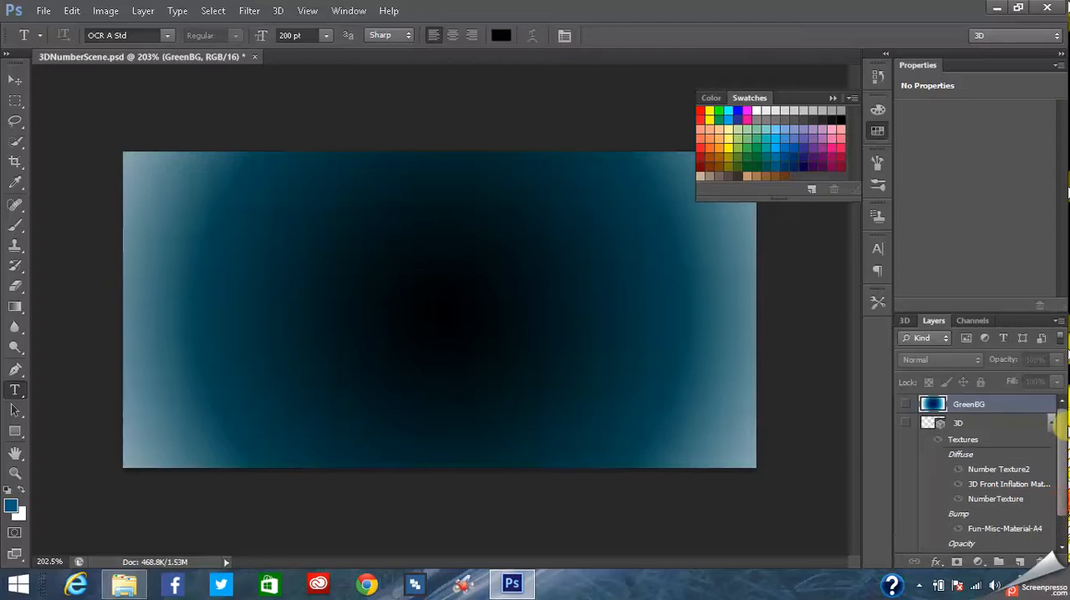
pyautogui.click(906, 404)
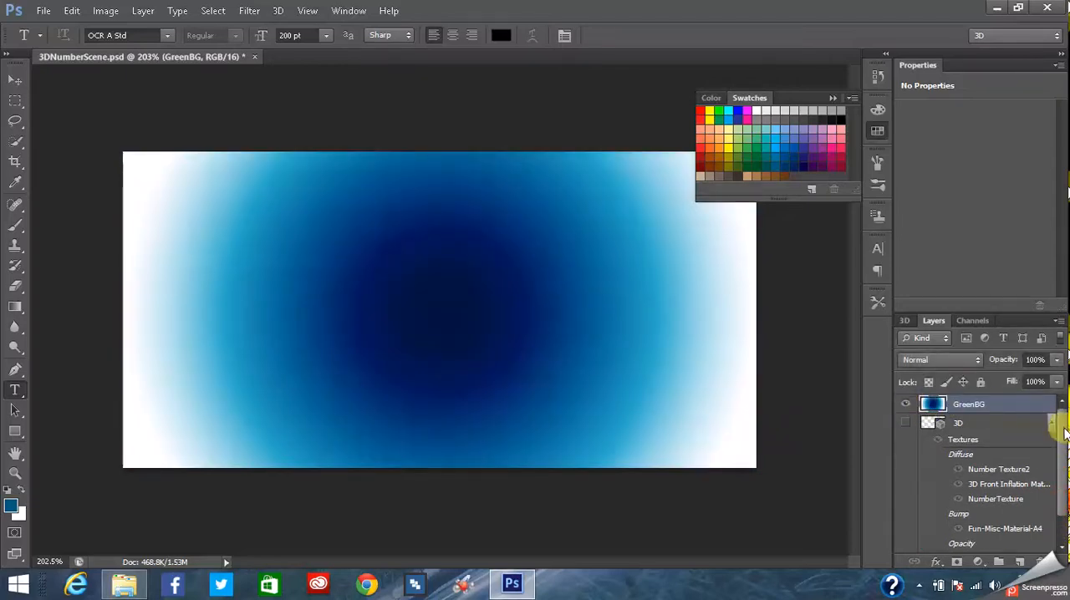
pyautogui.scroll(-2, 1061, 422)
pyautogui.scroll(2, 1062, 435)
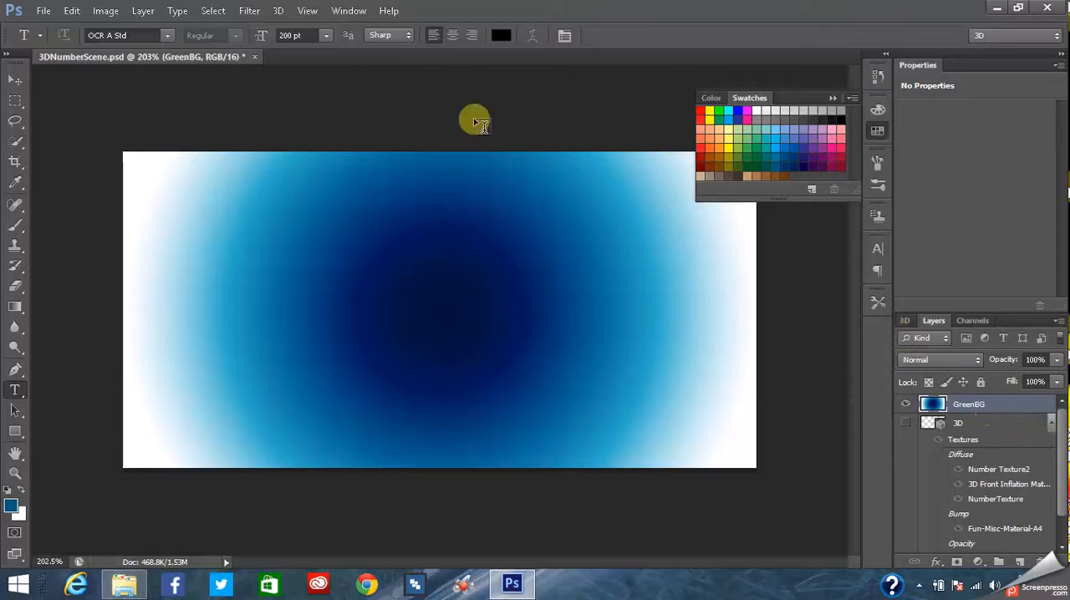
# - Create a solid color fill layer above GreenBG in Multiply mode with the blue 005b7f
pyautogui.click(142, 14)
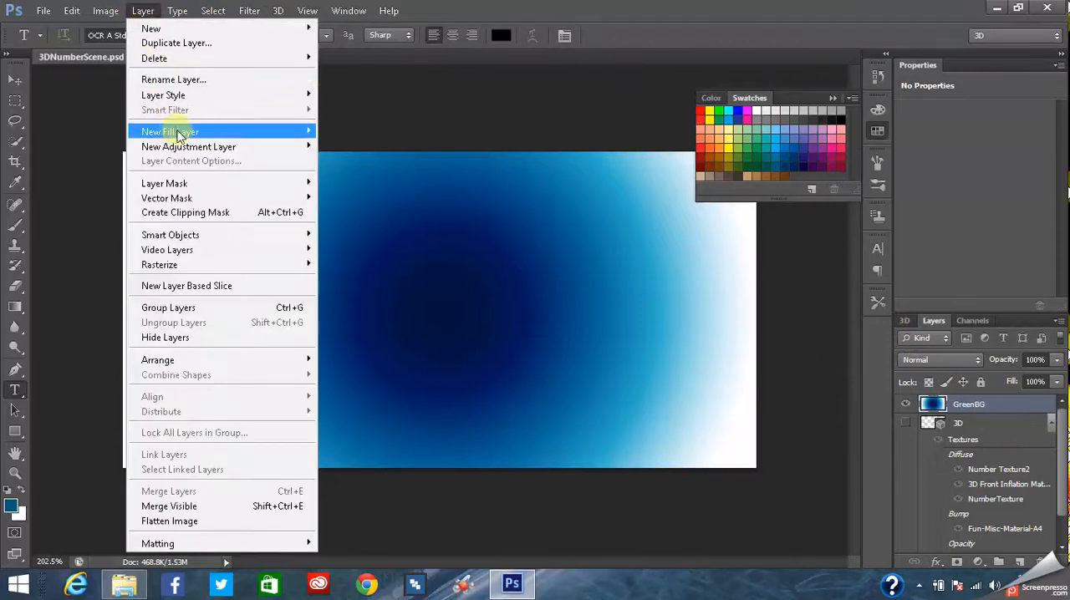
pyautogui.moveTo(277, 138)
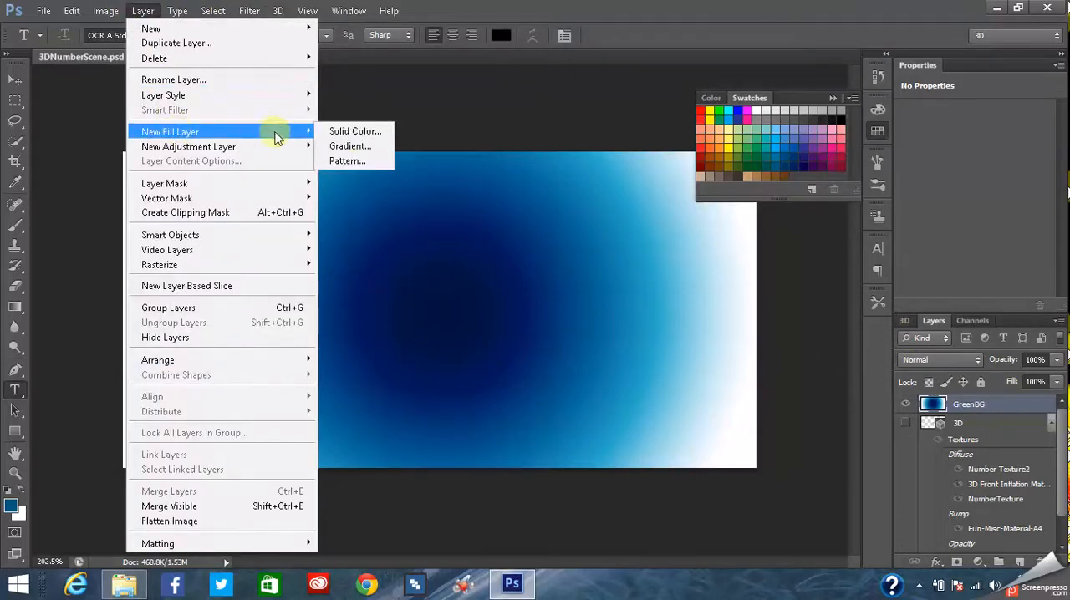
pyautogui.click(357, 133)
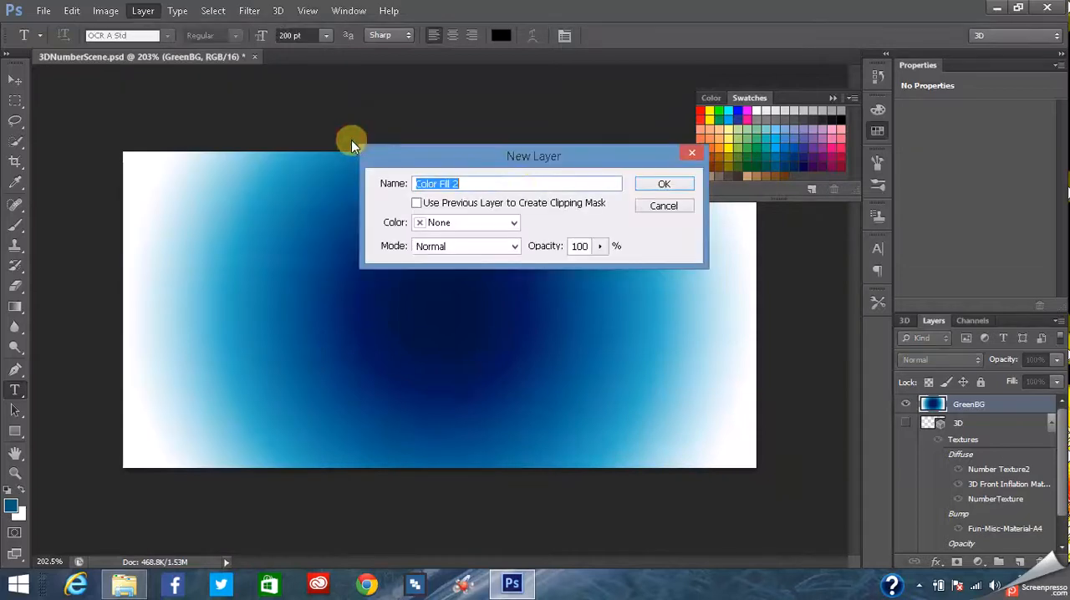
pyautogui.click(514, 247)
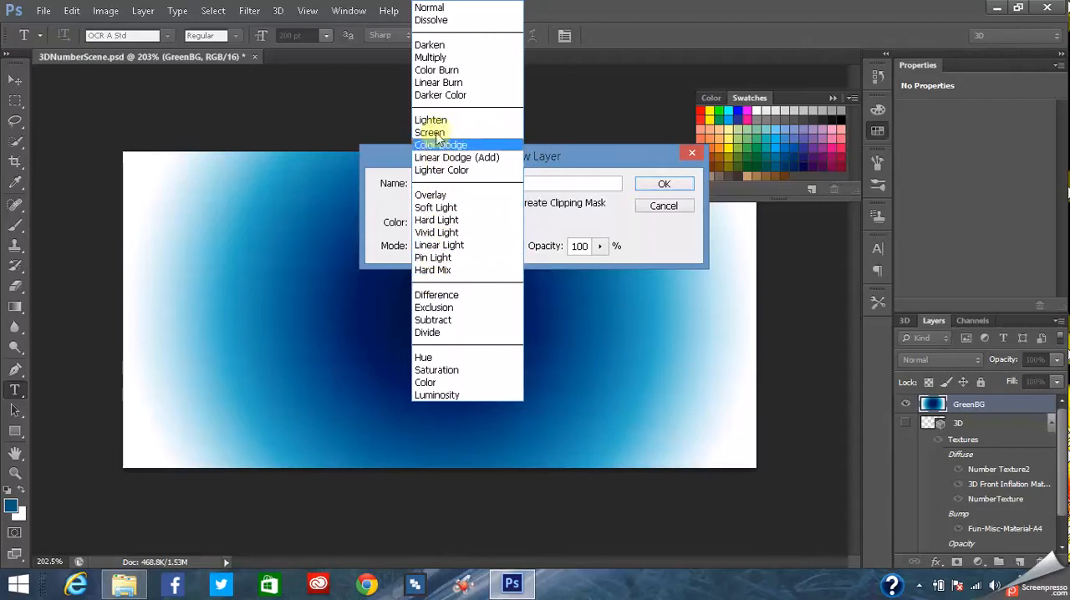
pyautogui.click(440, 57)
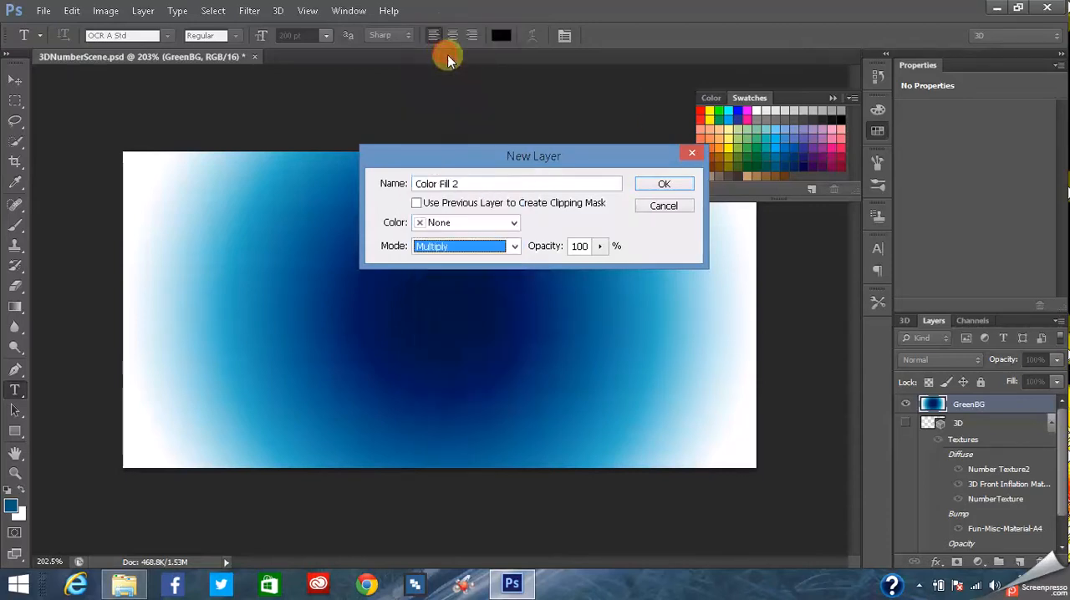
pyautogui.click(657, 186)
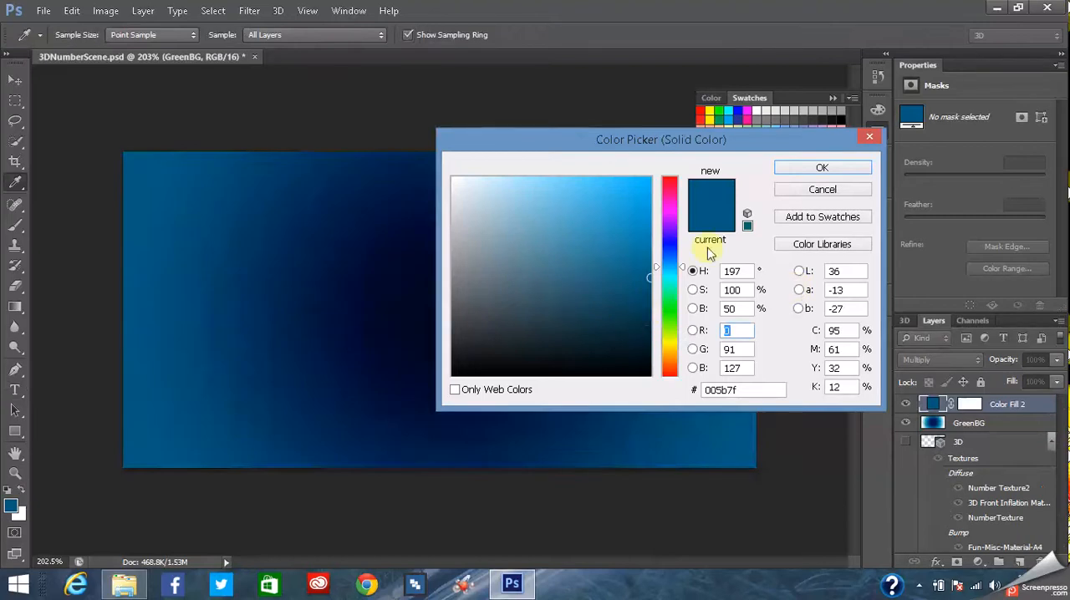
pyautogui.click(819, 168)
pyautogui.press('t')
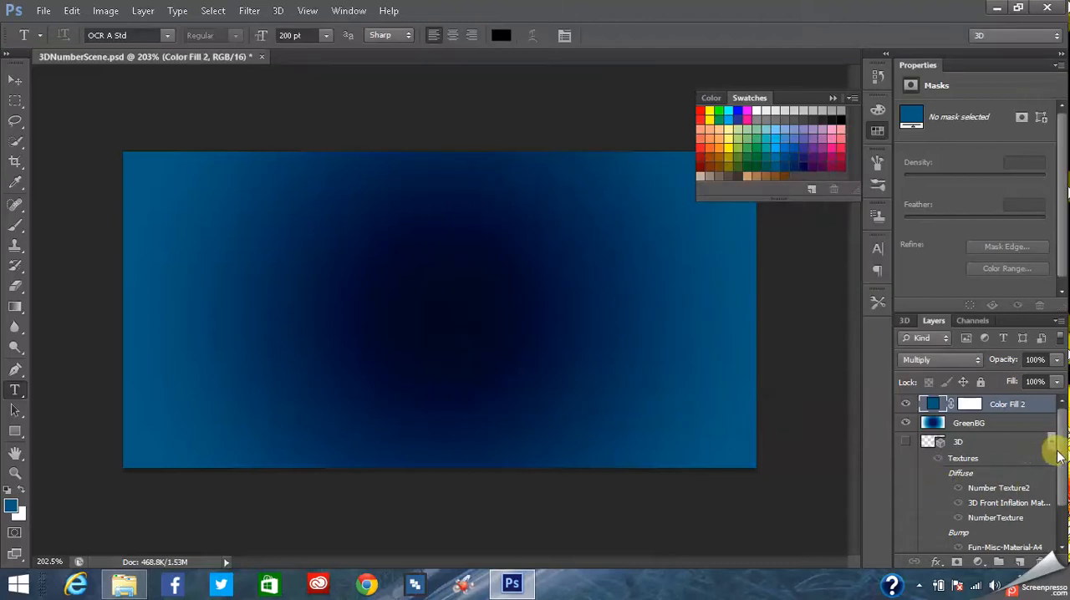
# - Select the Brush tool and choose the soft round brush preset with 0% hardness
pyautogui.moveTo(1060, 435)
pyautogui.mouseDown()
pyautogui.moveTo(1061, 468)
pyautogui.moveTo(1060, 438)
pyautogui.mouseUp()
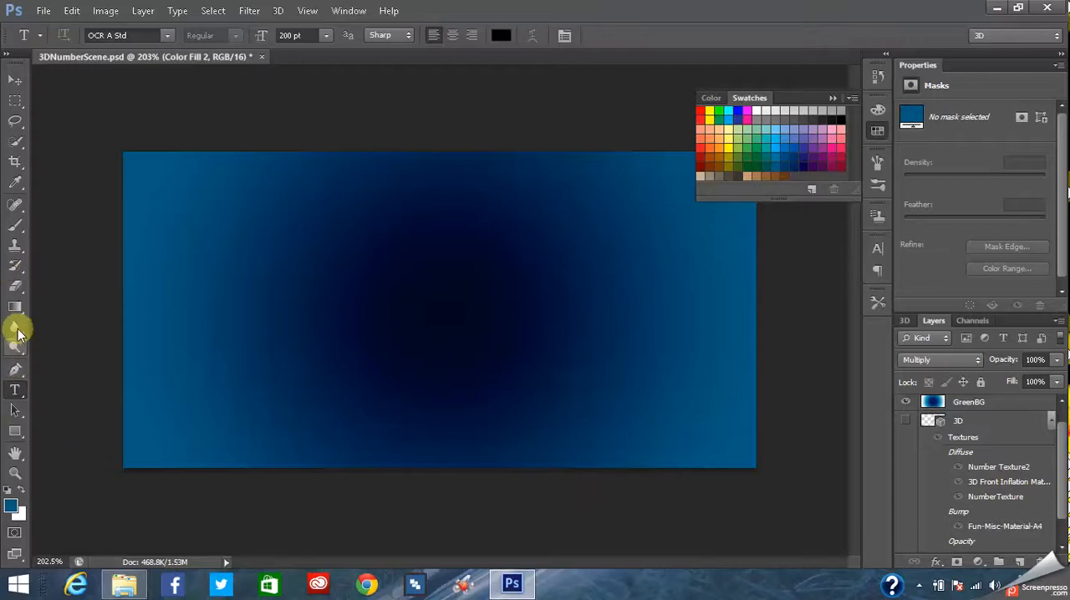
pyautogui.click(15, 224)
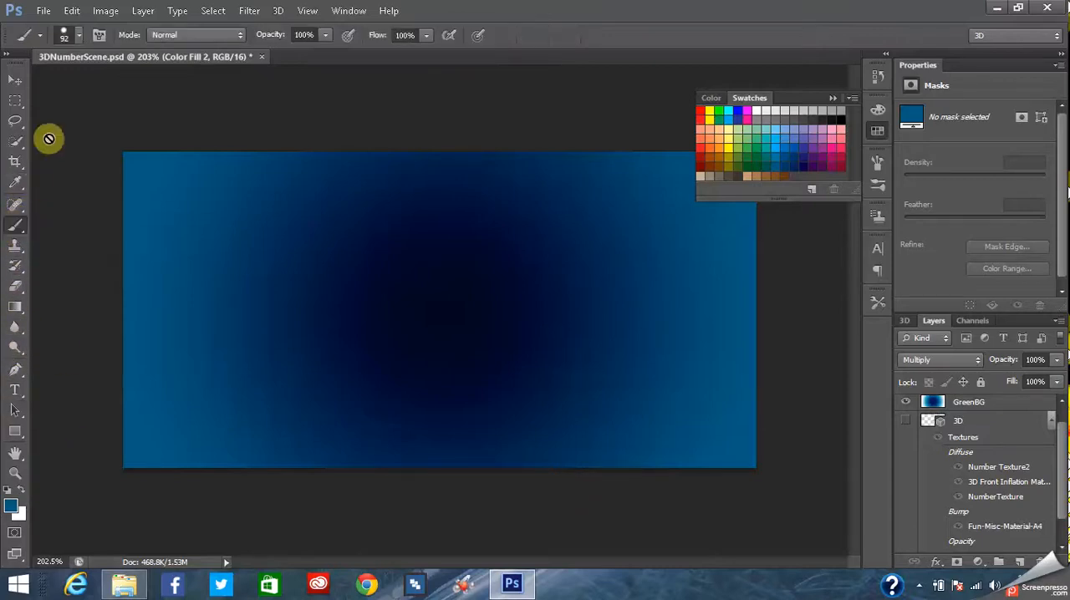
pyautogui.click(78, 37)
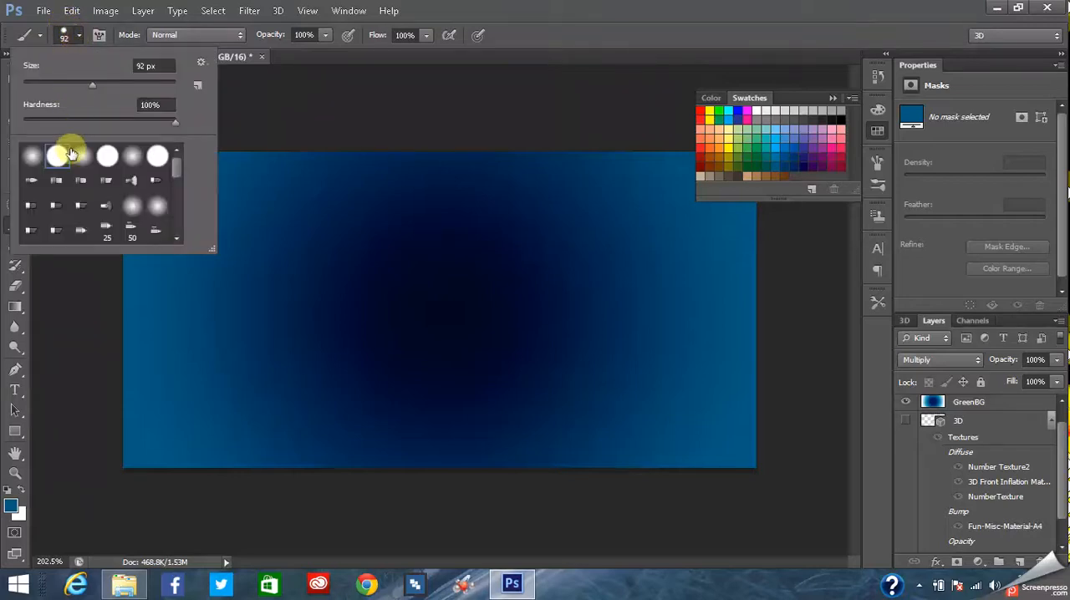
pyautogui.click(32, 155)
pyautogui.click(76, 39)
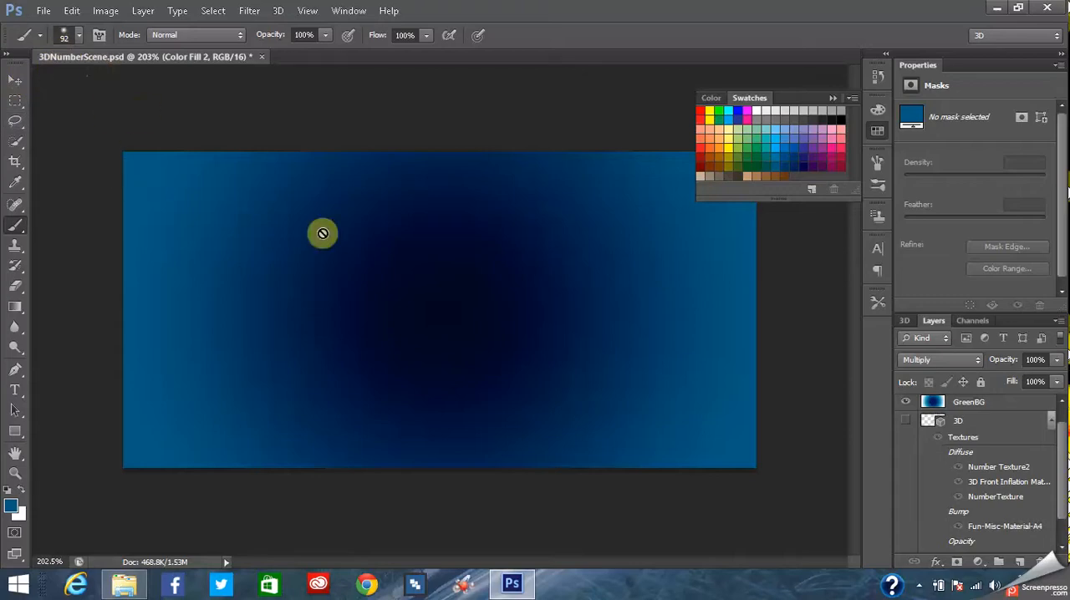
# - Rasterize the Color Fill 2 layer
pyautogui.moveTo(1064, 465); pyautogui.dragTo(1060, 443)
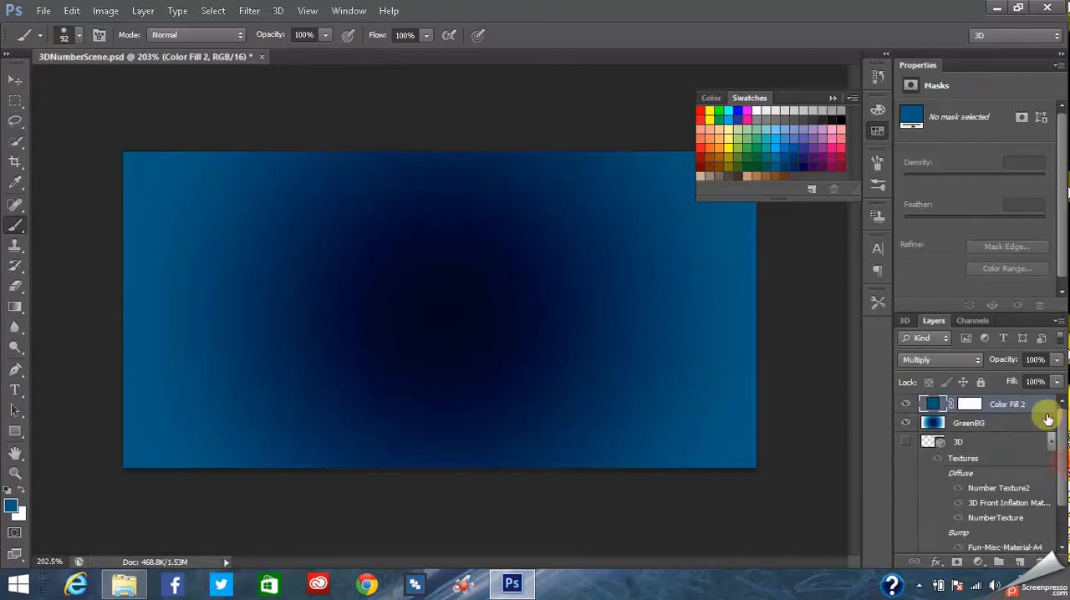
pyautogui.rightClick(999, 406)
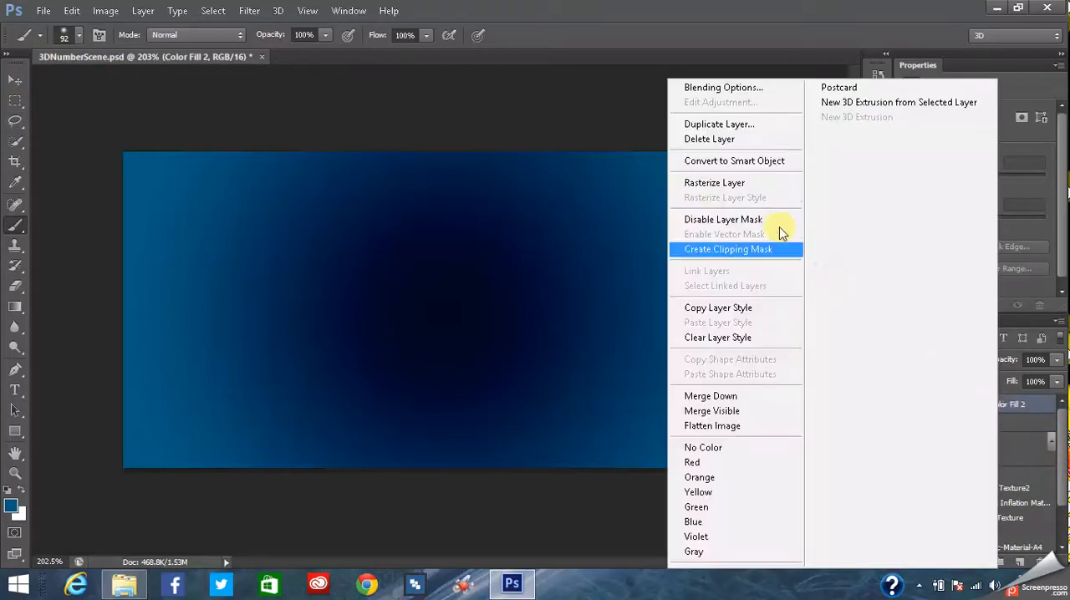
pyautogui.click(700, 182)
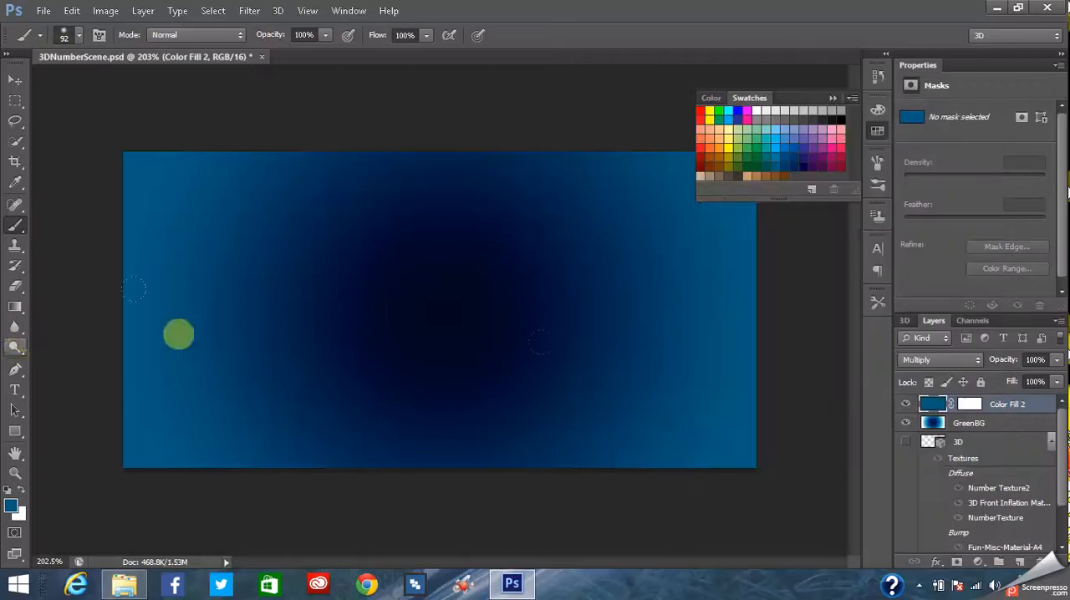
pyautogui.click(80, 36)
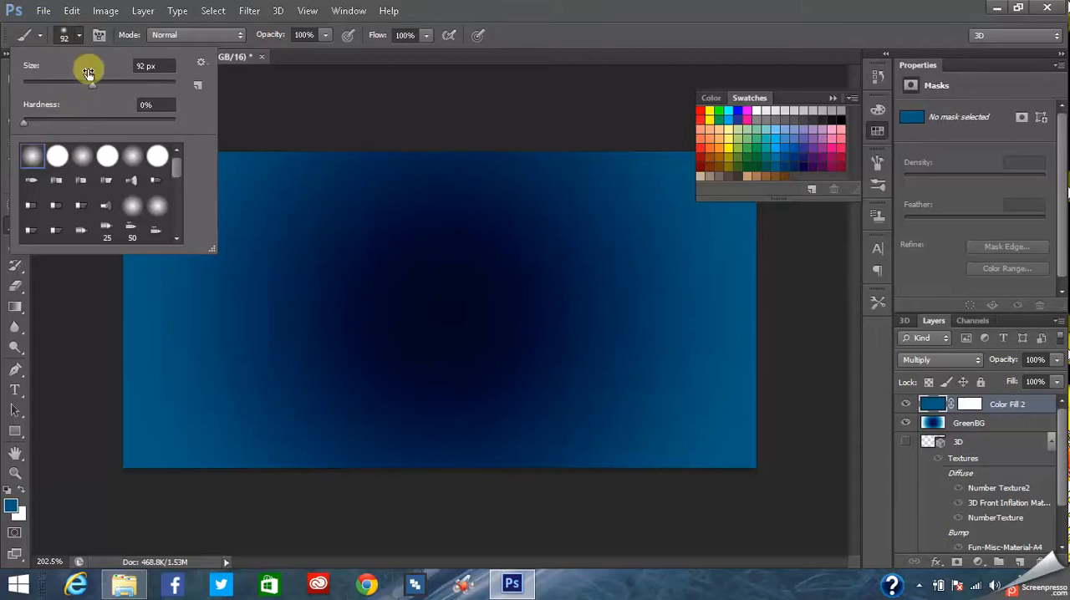
pyautogui.click(79, 33)
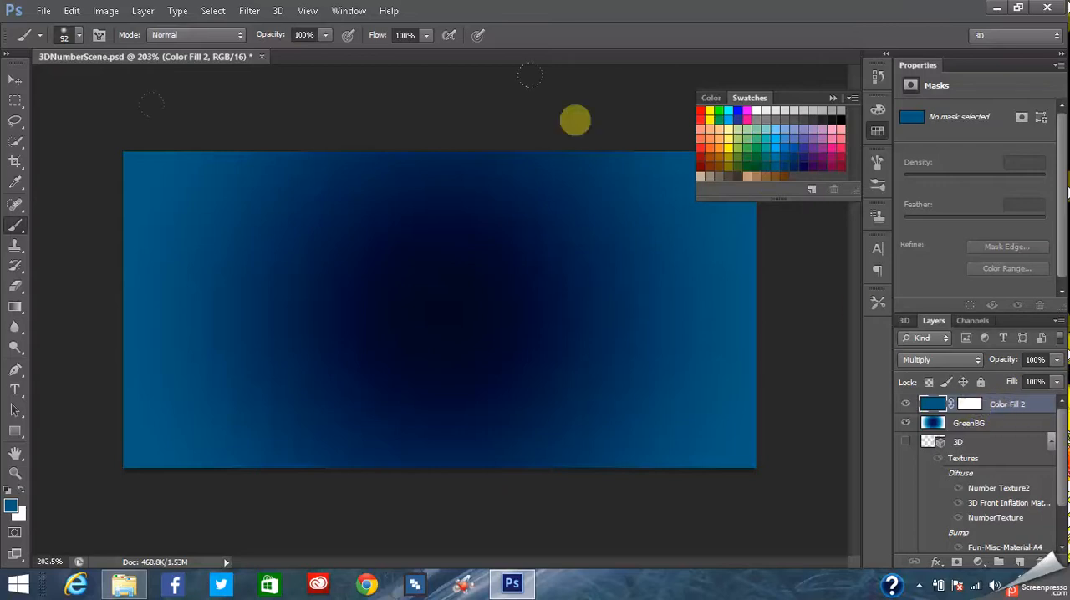
# - Select the Eraser tool and choose the soft round brush preset with 0% hardness, undoing the hard-edged test dab
pyautogui.click(15, 286)
pyautogui.click(111, 163)
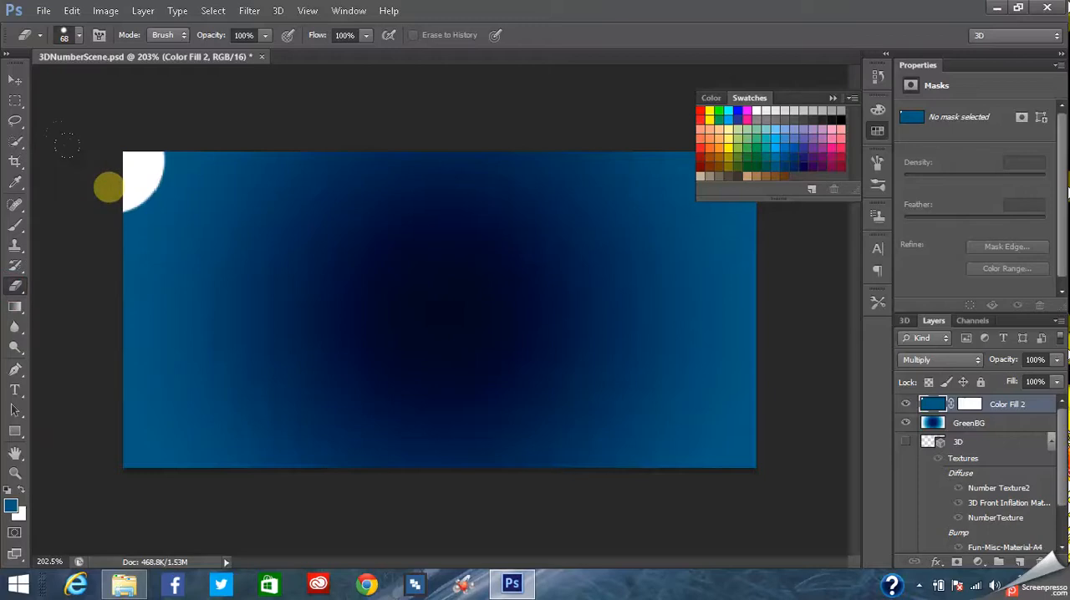
pyautogui.click(79, 10)
pyautogui.click(94, 15)
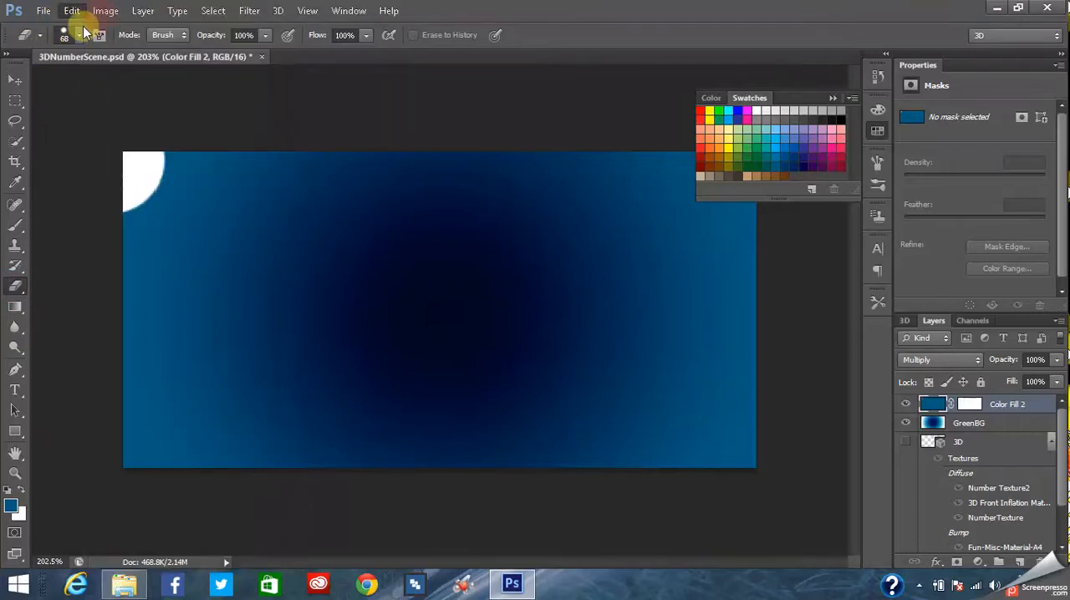
pyautogui.click(79, 37)
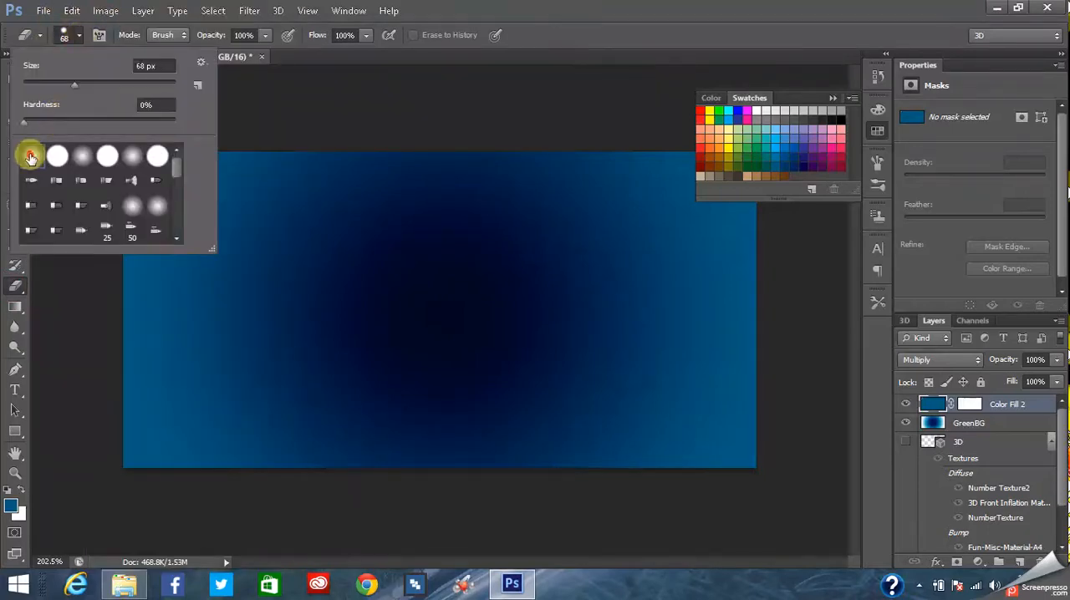
pyautogui.click(80, 36)
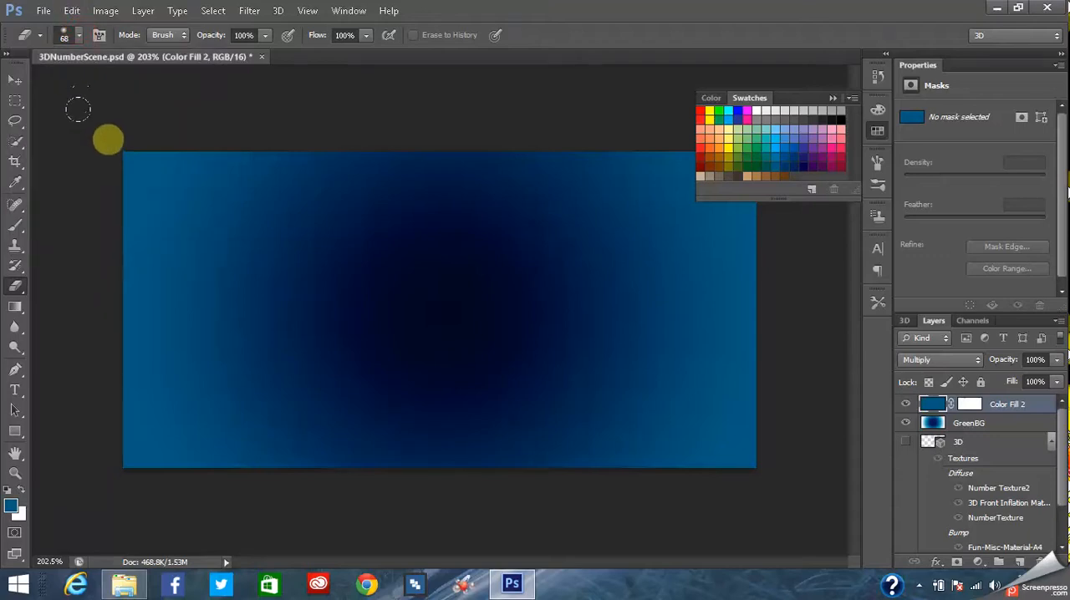
# - Try erasing the left edge of the Color Fill 2 layer with the soft 68 px eraser
pyautogui.moveTo(112, 166)
pyautogui.mouseDown()
pyautogui.moveTo(114, 278)
pyautogui.moveTo(102, 355)
pyautogui.moveTo(127, 449)
pyautogui.moveTo(143, 480)
pyautogui.mouseUp()
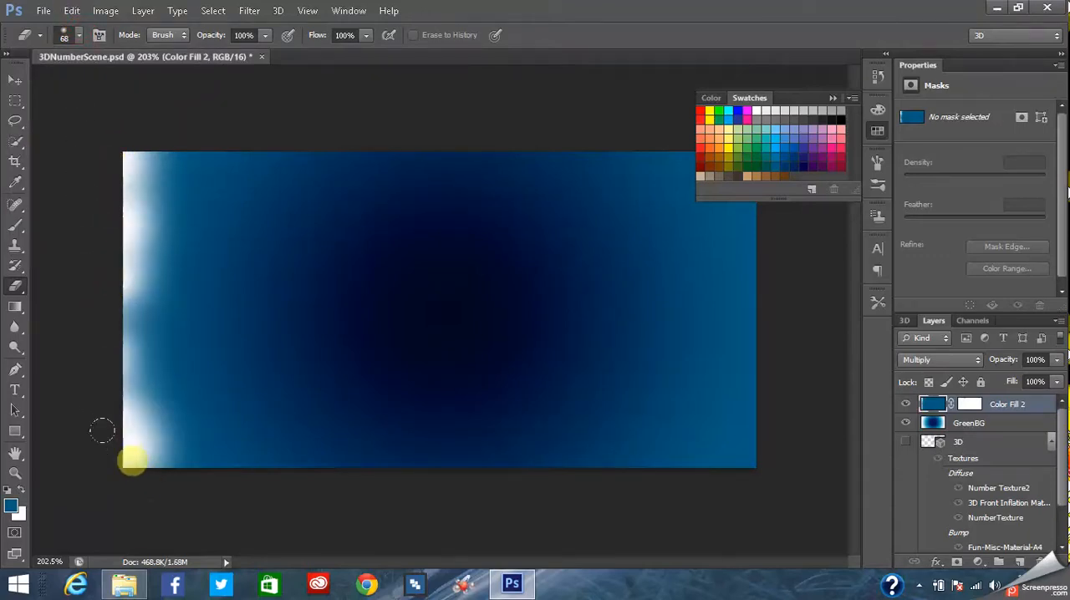
pyautogui.moveTo(111, 382)
pyautogui.mouseDown()
pyautogui.moveTo(98, 318)
pyautogui.moveTo(110, 164)
pyautogui.moveTo(143, 138)
pyautogui.mouseUp()
# - Undo all the eraser strokes along the left edge of the Color Fill 2 layer
pyautogui.click(71, 11)
pyautogui.click(104, 13)
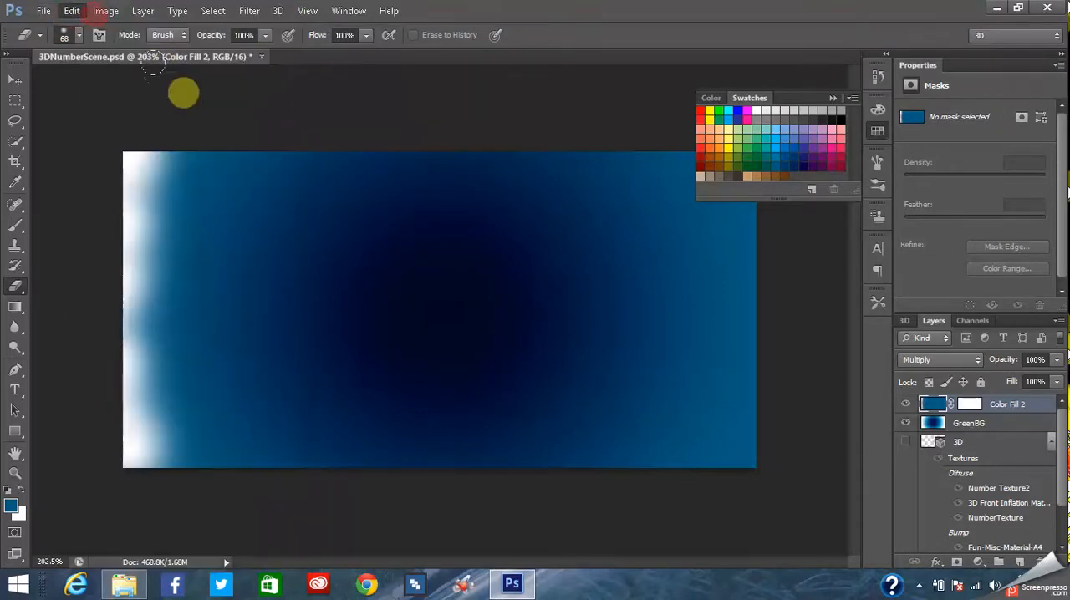
pyautogui.click(73, 10)
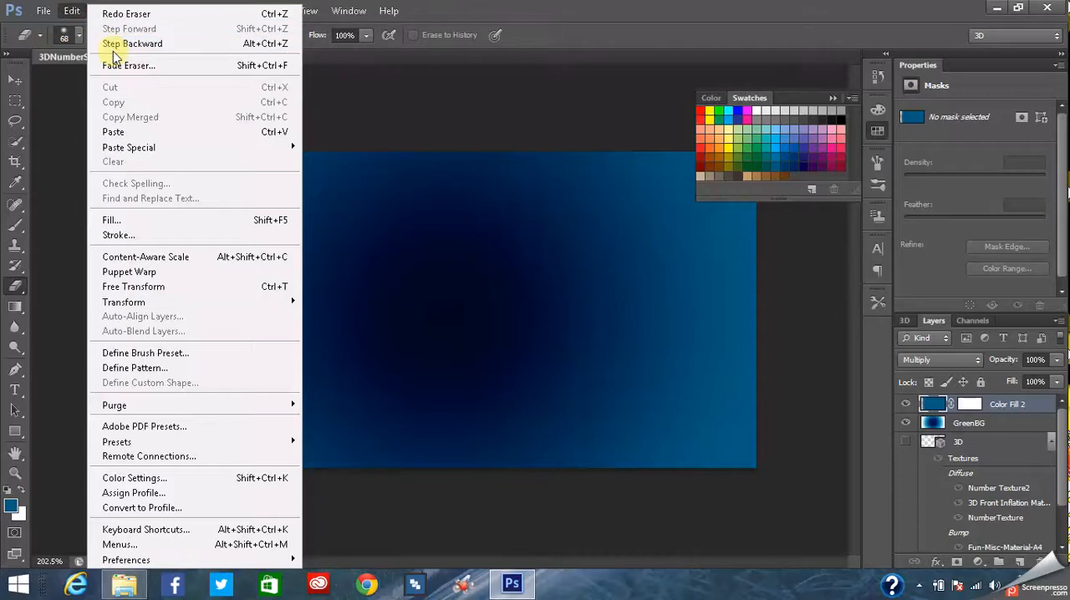
pyautogui.click(113, 47)
pyautogui.click(72, 10)
pyautogui.click(106, 43)
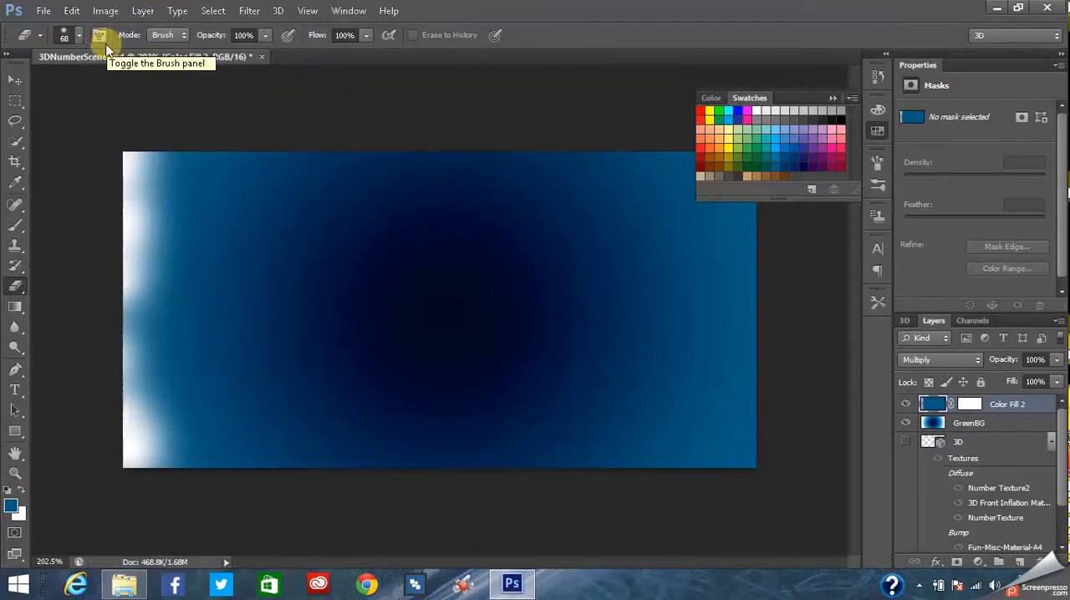
pyautogui.hotkey('ctrl', 'alt', 'z')
pyautogui.hotkey('ctrl', 'alt', 'z')
pyautogui.hotkey('ctrl', 'alt', 'z')
pyautogui.hotkey('ctrl', 'alt', 'z')
pyautogui.hotkey('ctrl', 'alt', 'z')
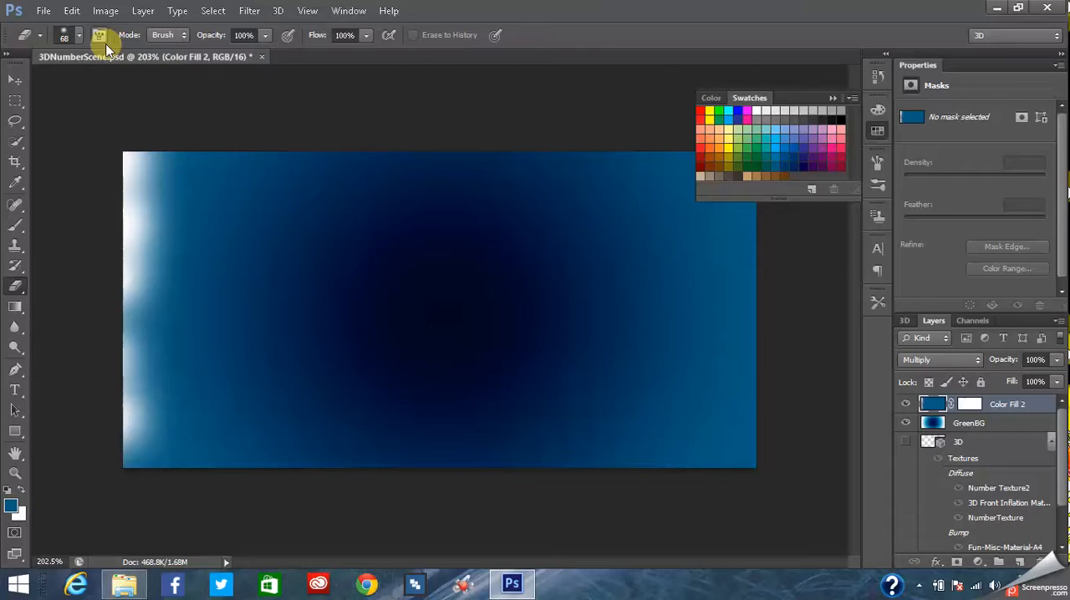
pyautogui.hotkey('ctrl', 'alt', 'z')
pyautogui.hotkey('ctrl', 'alt', 'z')
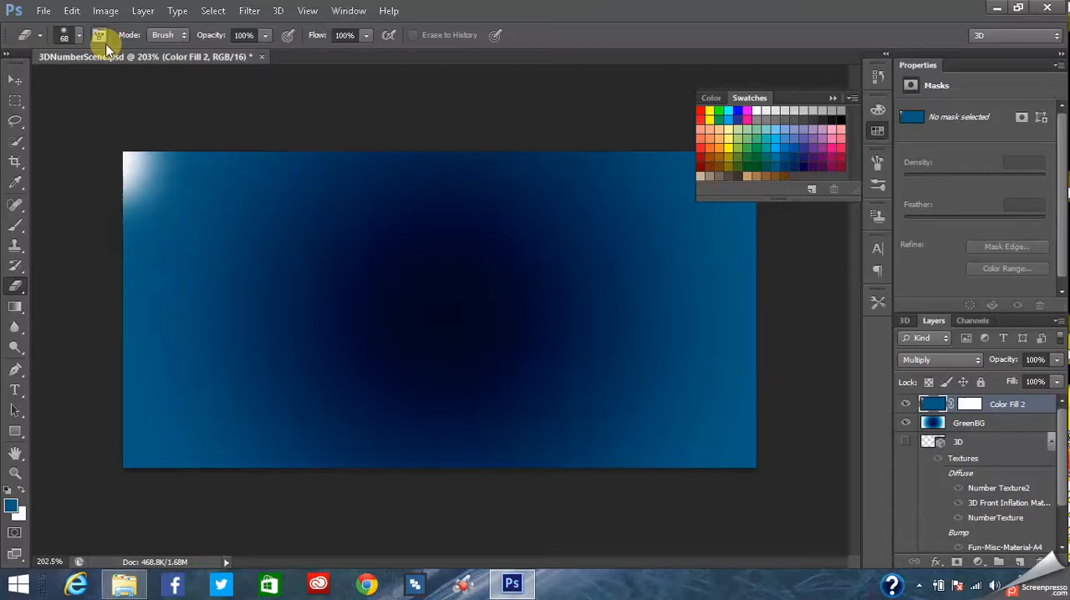
pyautogui.hotkey('ctrl', 'alt', 'z')
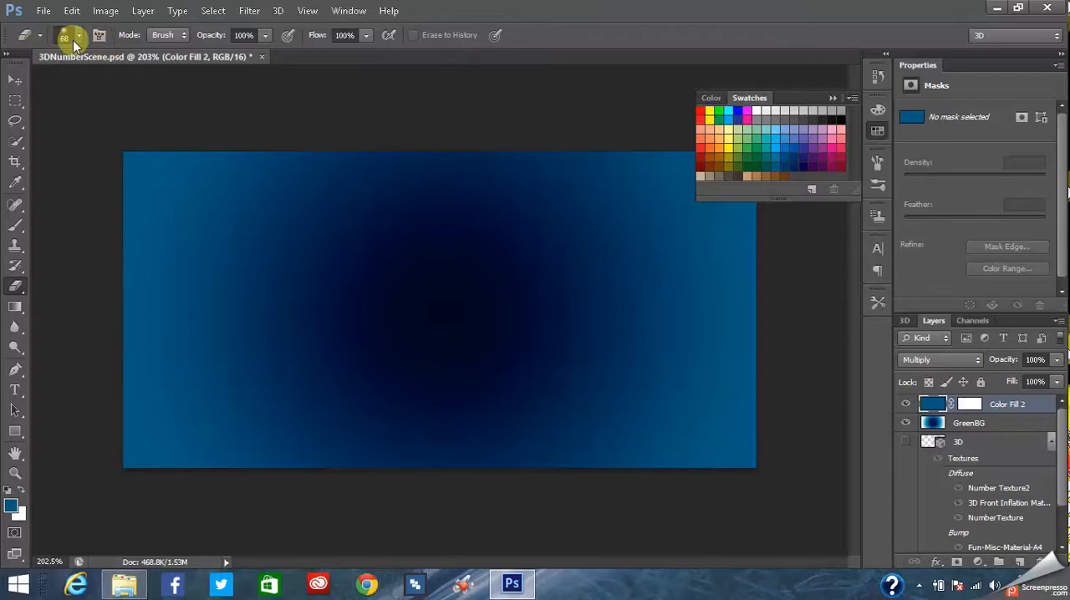
# - Set the soft eraser's brush size to 106 px
pyautogui.click(79, 37)
pyautogui.moveTo(69, 85); pyautogui.dragTo(98, 89)
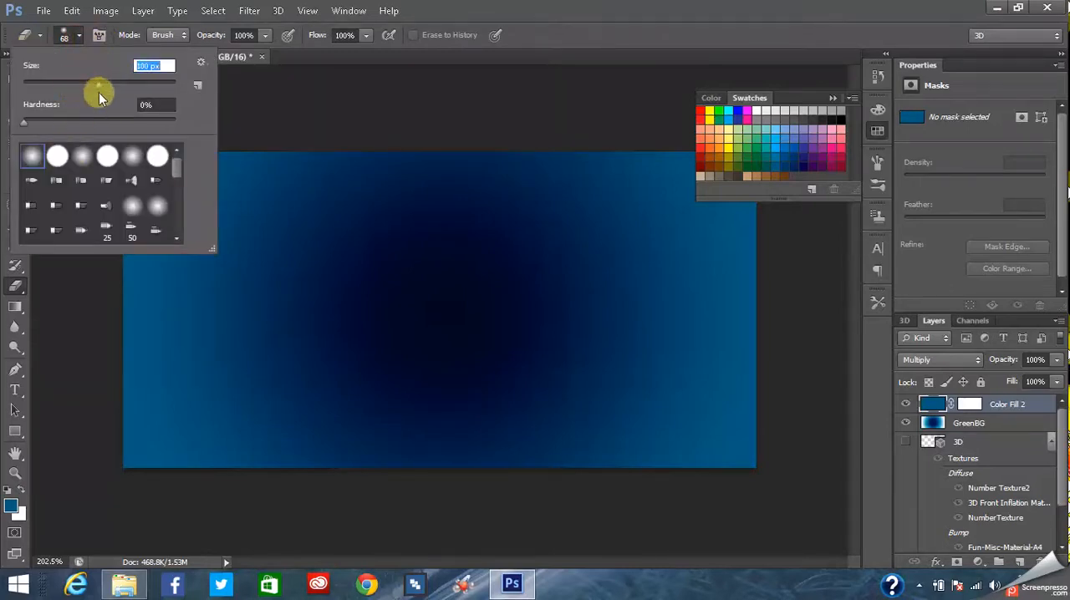
pyautogui.click(76, 36)
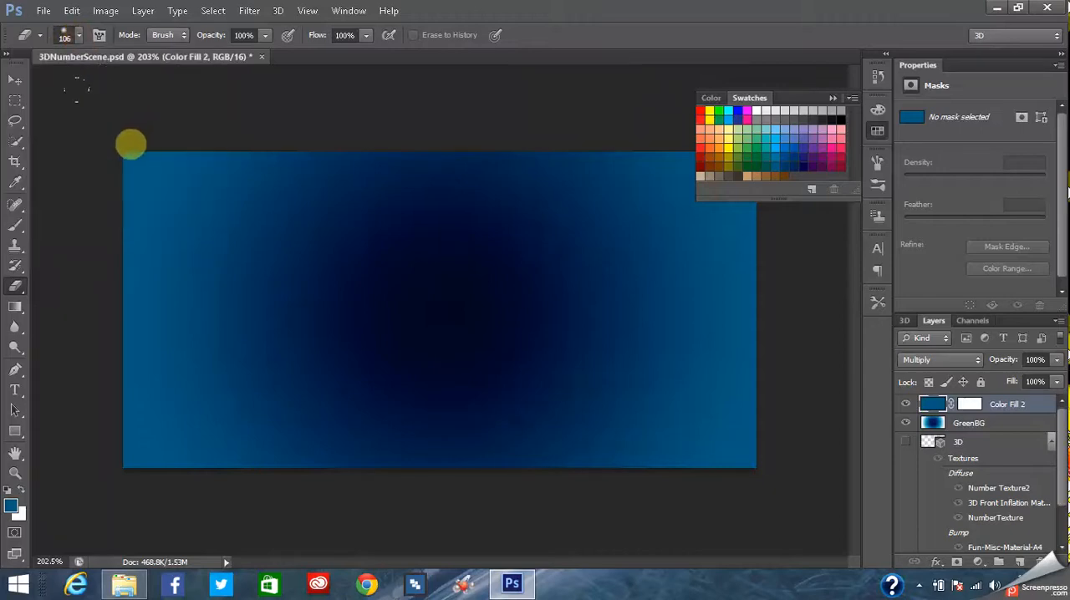
# - Erase the whole left edge of the Color Fill 2 layer in soft strokes, including both corners
pyautogui.moveTo(129, 144)
pyautogui.mouseDown()
pyautogui.moveTo(110, 189)
pyautogui.moveTo(105, 246)
pyautogui.moveTo(100, 421)
pyautogui.moveTo(110, 435)
pyautogui.moveTo(101, 382)
pyautogui.moveTo(101, 393)
pyautogui.mouseUp()
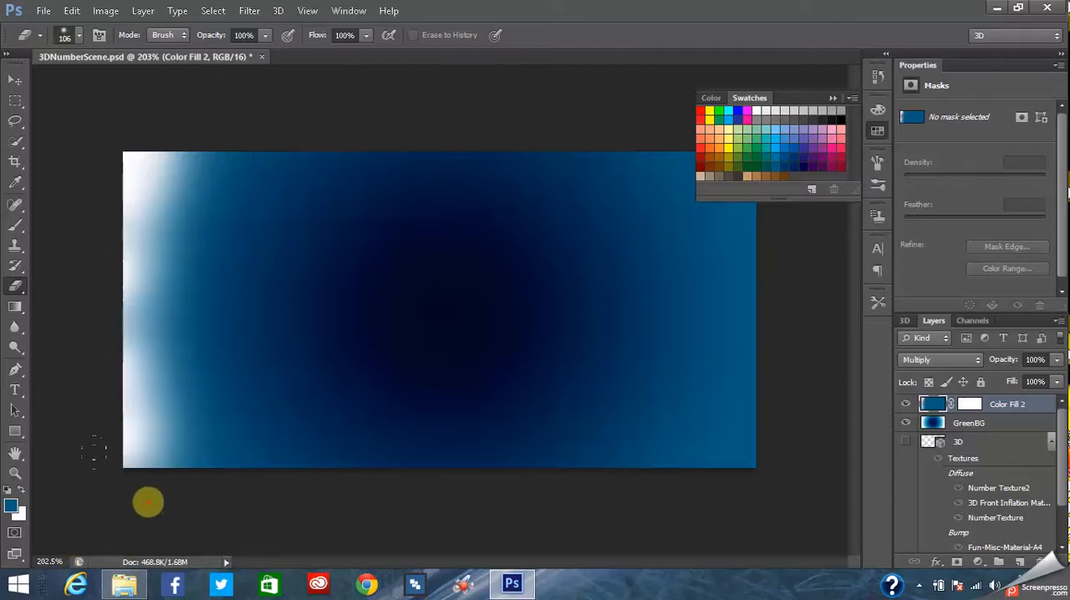
pyautogui.click(84, 313)
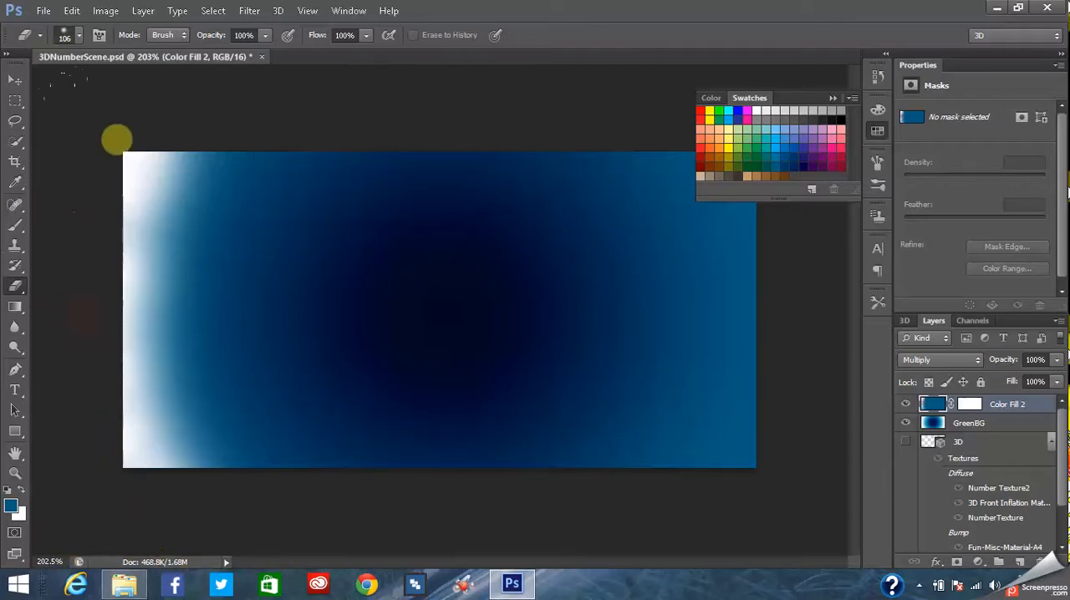
pyautogui.click(148, 118)
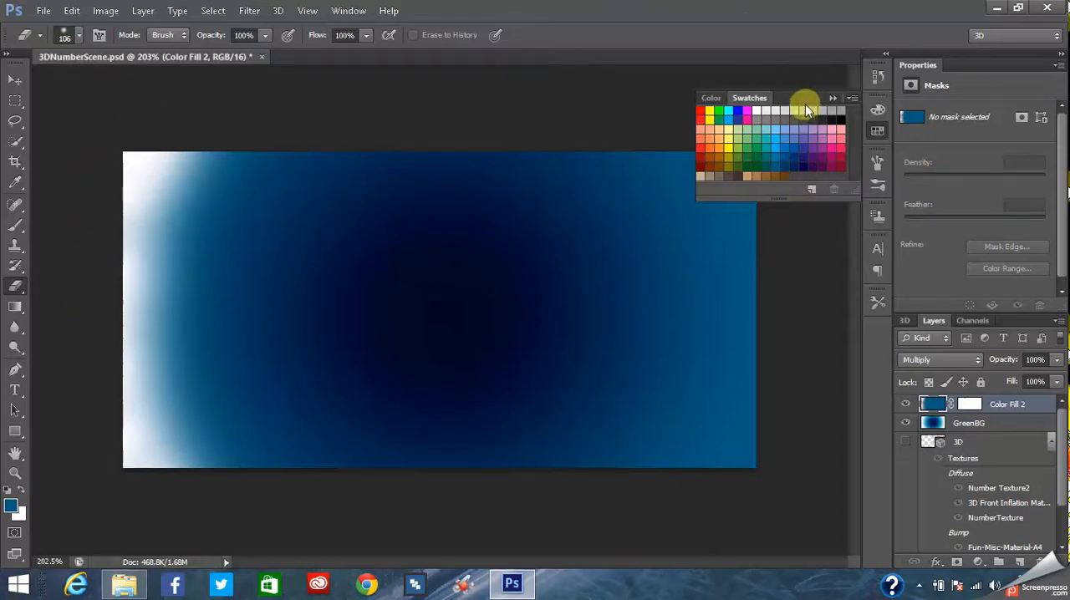
pyautogui.click(73, 225)
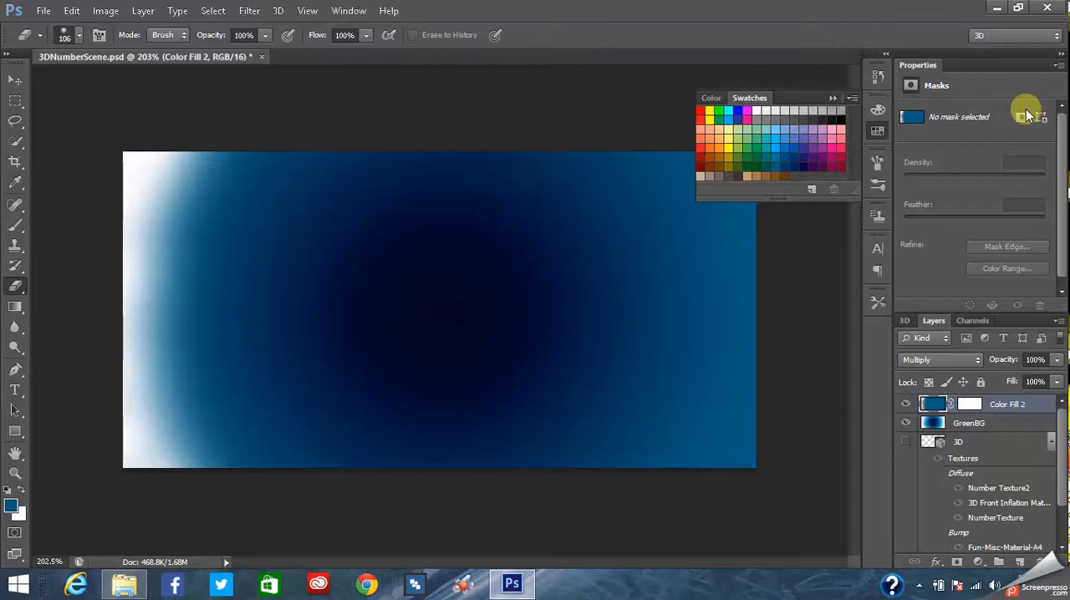
# - Collapse the Swatches panel and softly erase the right edge and both right corners of the Color Fill 2 layer
pyautogui.click(833, 99)
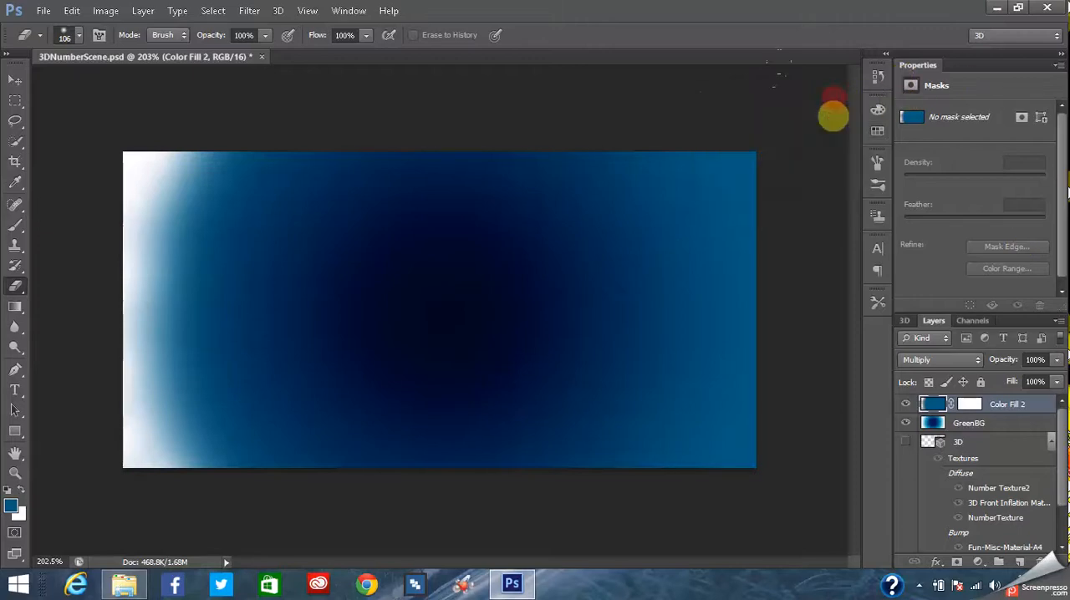
pyautogui.click(796, 131)
pyautogui.moveTo(744, 155); pyautogui.dragTo(729, 449)
pyautogui.click(768, 511)
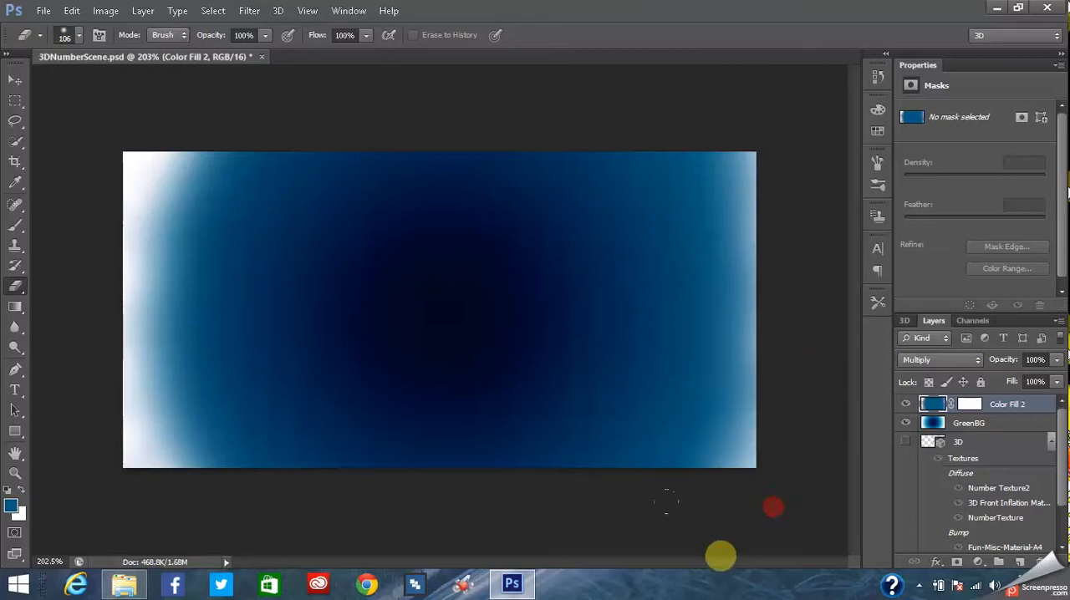
pyautogui.click(764, 104)
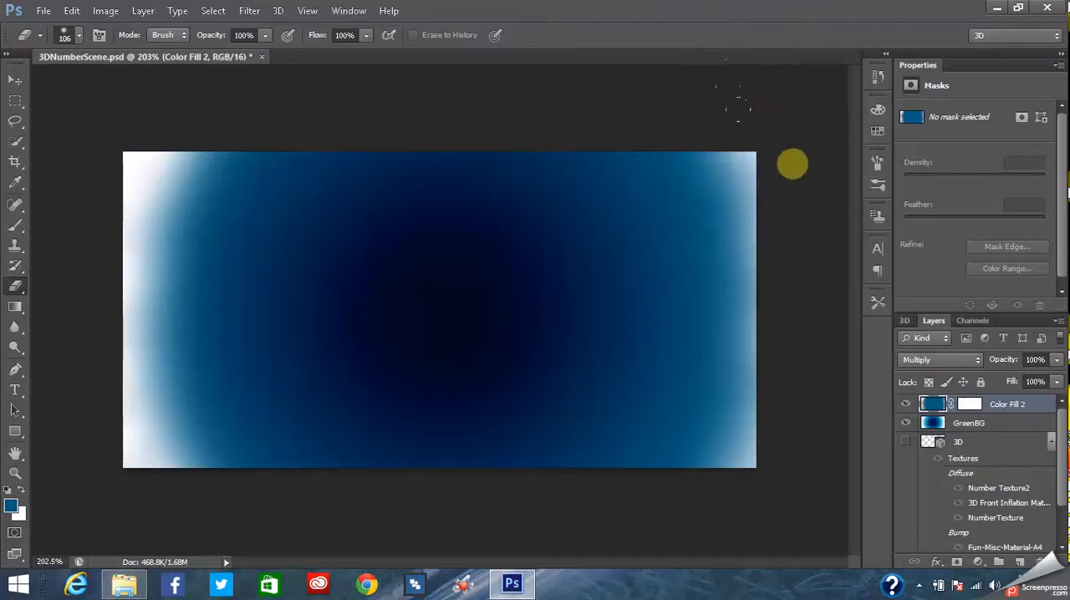
pyautogui.click(800, 170)
pyautogui.click(734, 91)
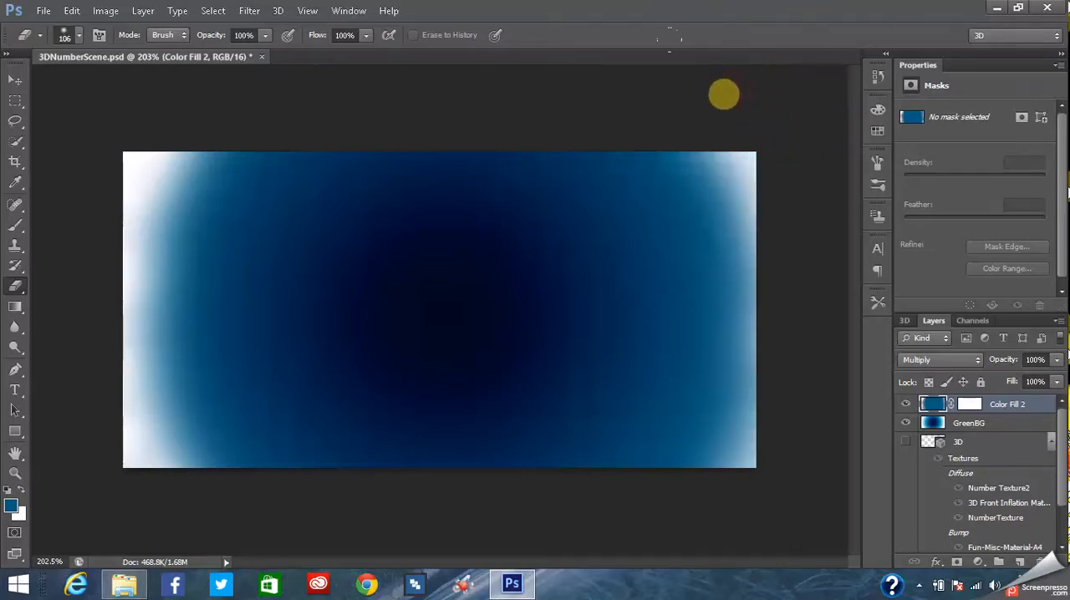
pyautogui.click(772, 124)
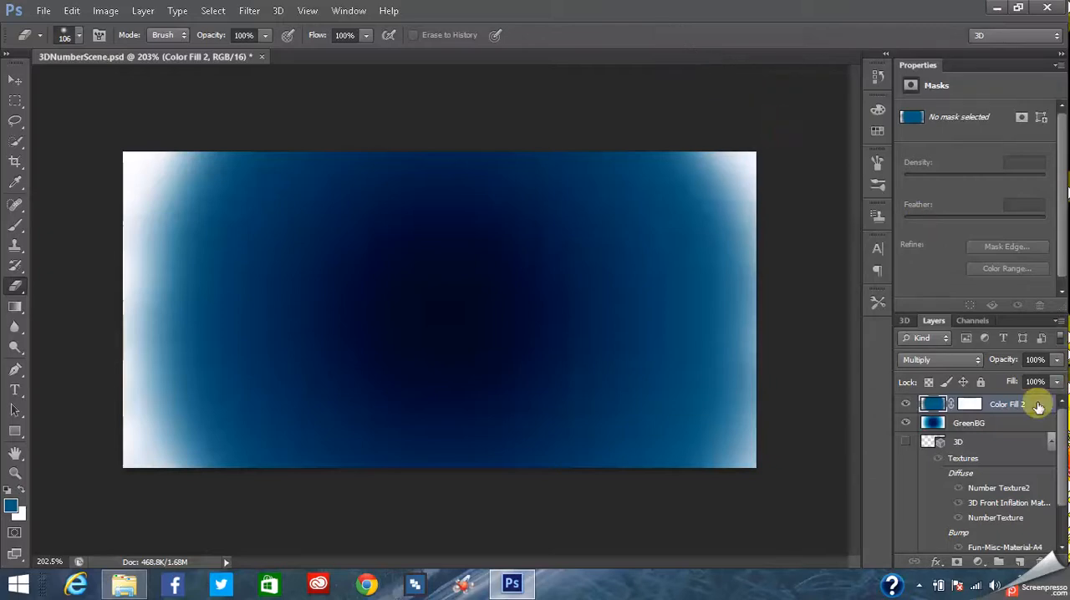
pyautogui.click(800, 219)
pyautogui.click(813, 316)
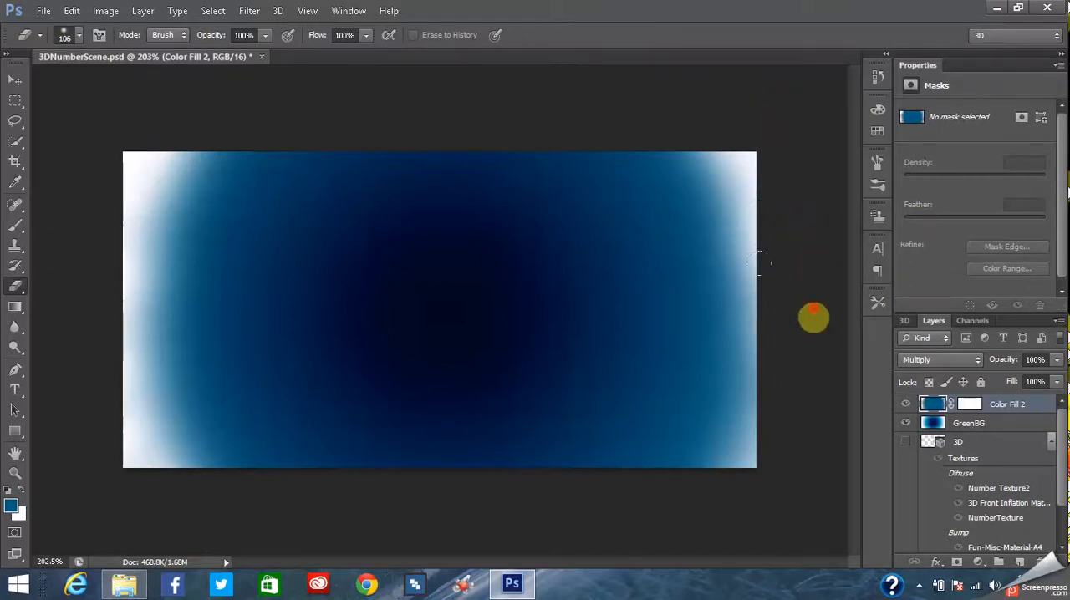
pyautogui.click(788, 449)
pyautogui.click(755, 504)
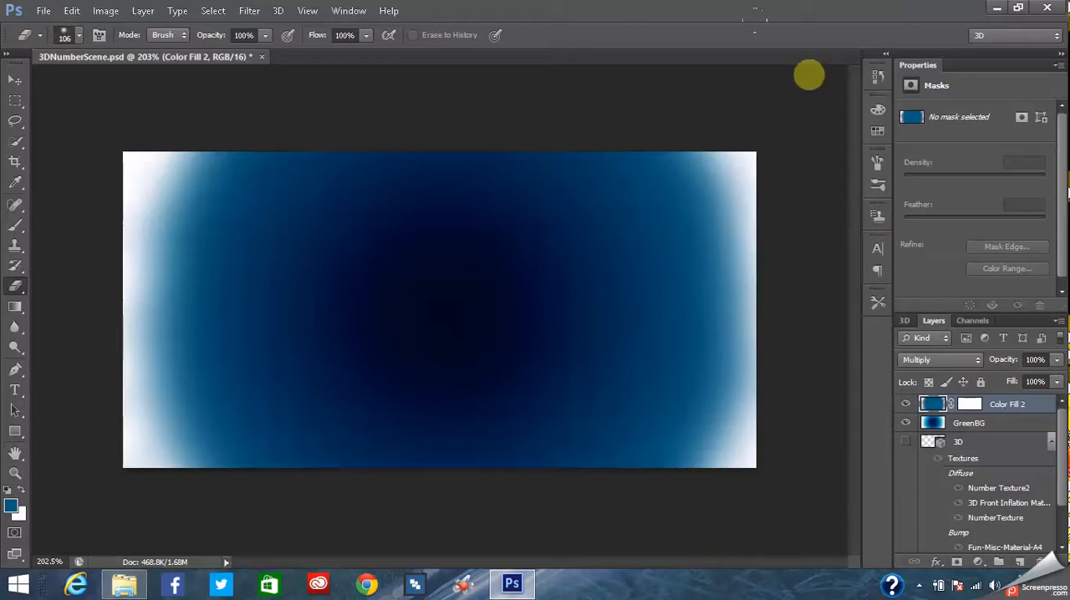
pyautogui.moveTo(1062, 482); pyautogui.dragTo(1058, 449)
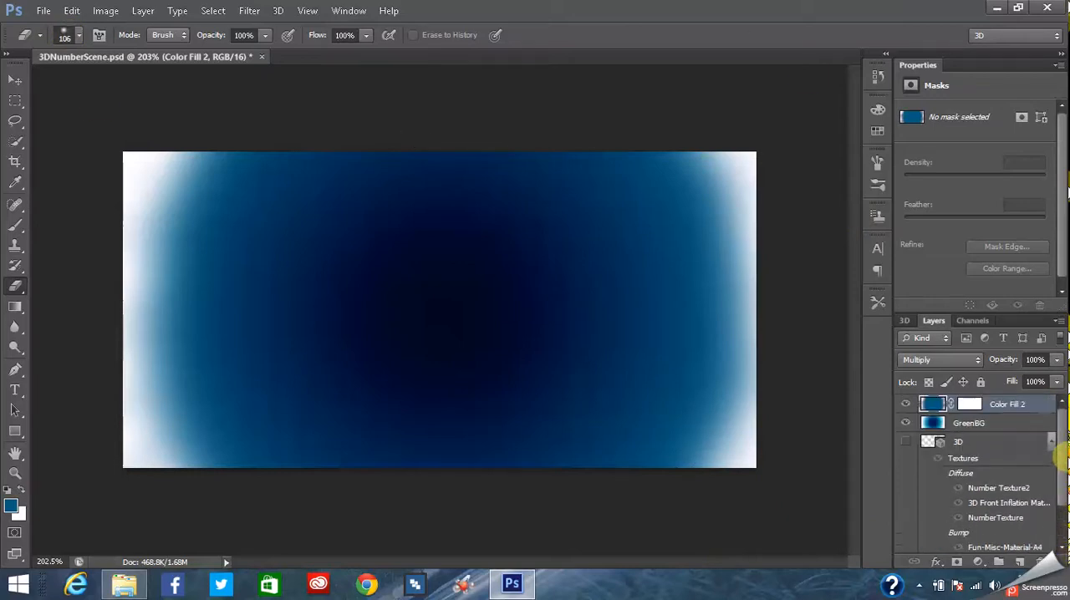
pyautogui.rightClick(993, 426)
pyautogui.click(1016, 407)
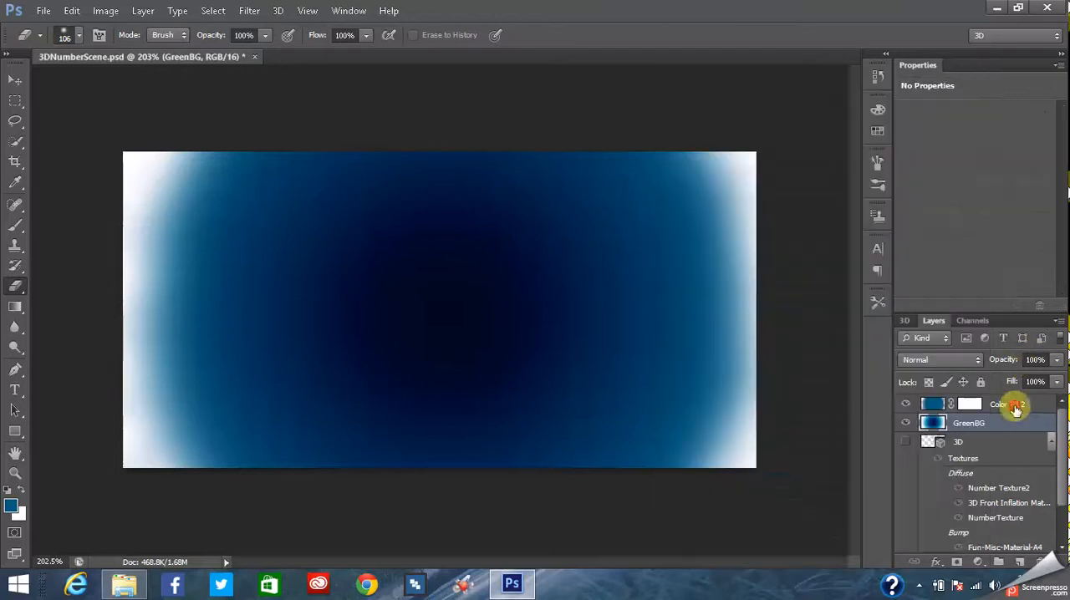
pyautogui.rightClick(1006, 408)
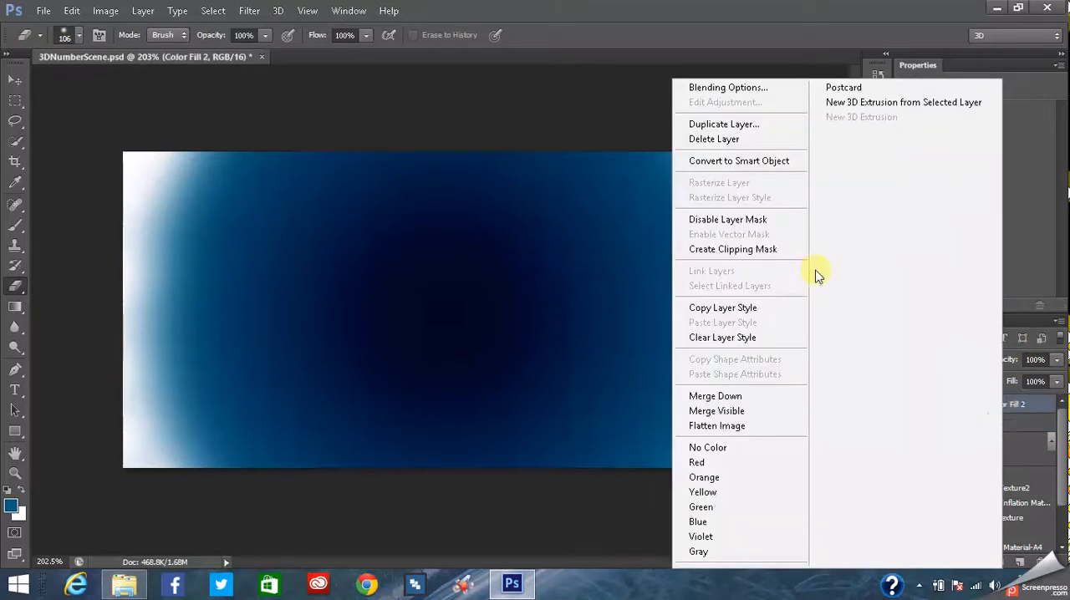
pyautogui.click(1020, 427)
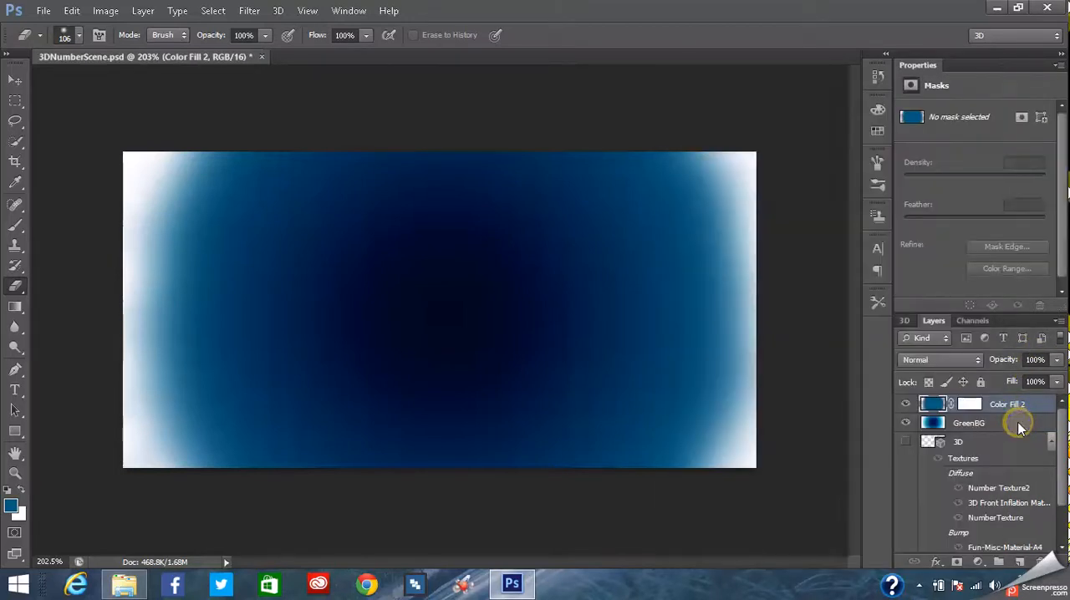
# - Merge the Color Fill 2 and GreenBG layers into a single layer
pyautogui.rightClick(1018, 425)
pyautogui.click(1033, 406)
pyautogui.keyDown('ctrl'); pyautogui.click(1027, 405); pyautogui.keyUp('ctrl')
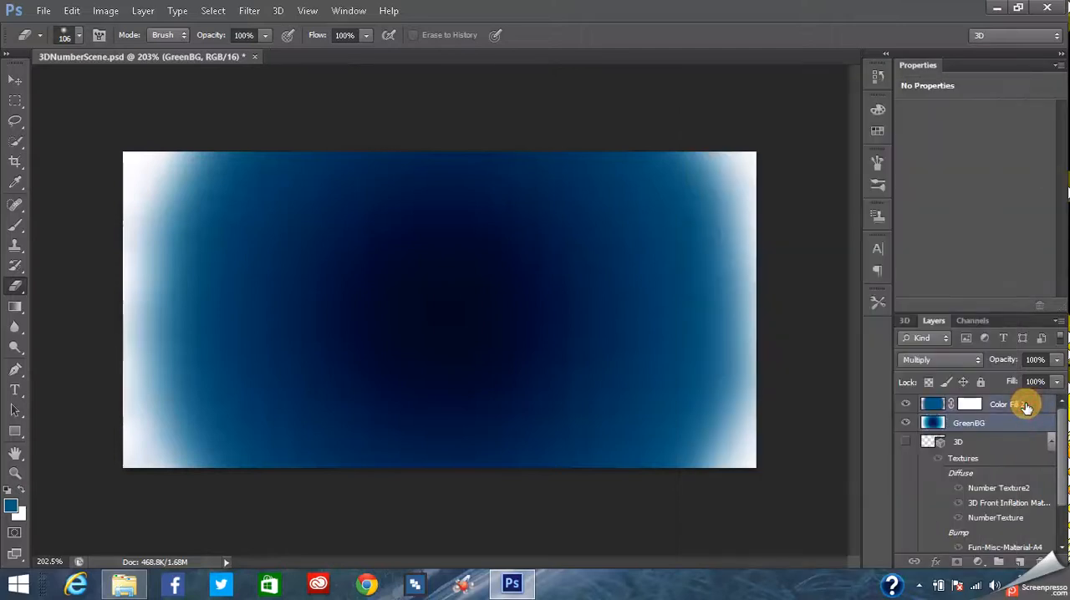
pyautogui.rightClick(999, 406)
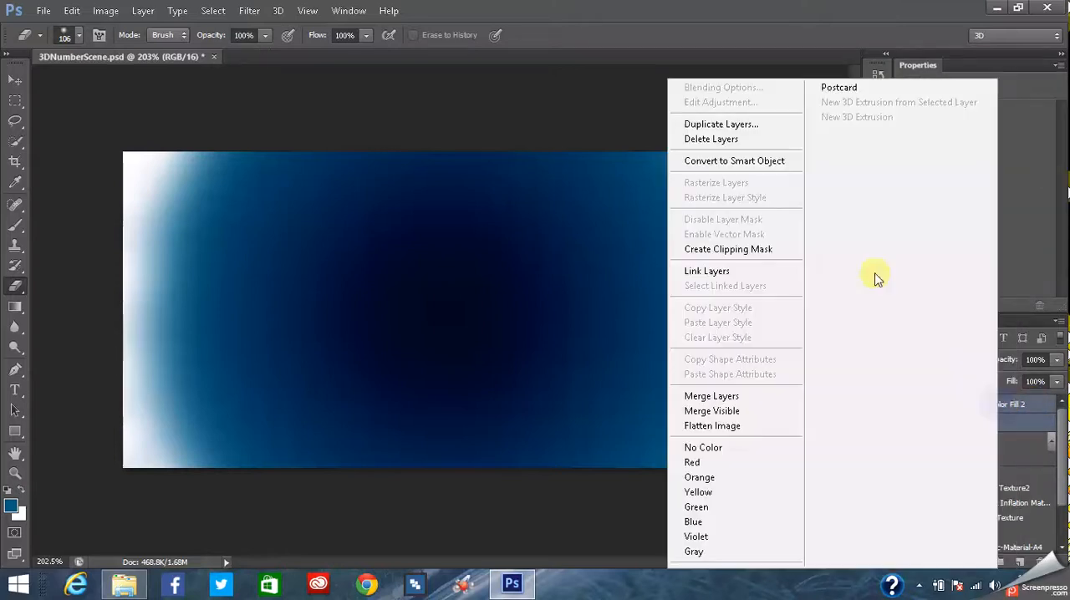
pyautogui.click(711, 139)
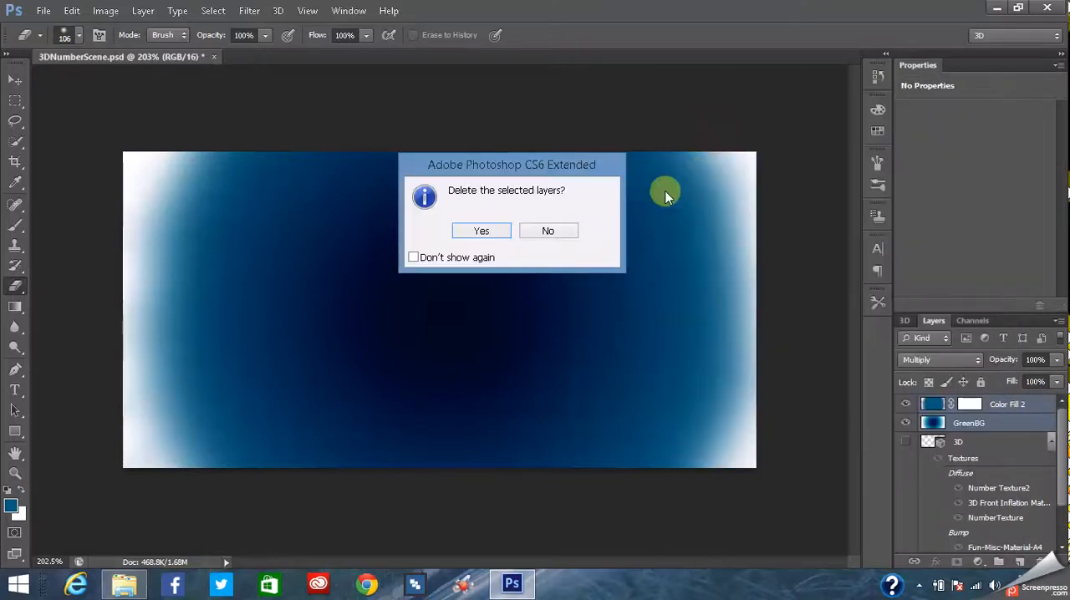
pyautogui.click(545, 234)
pyautogui.rightClick(1022, 406)
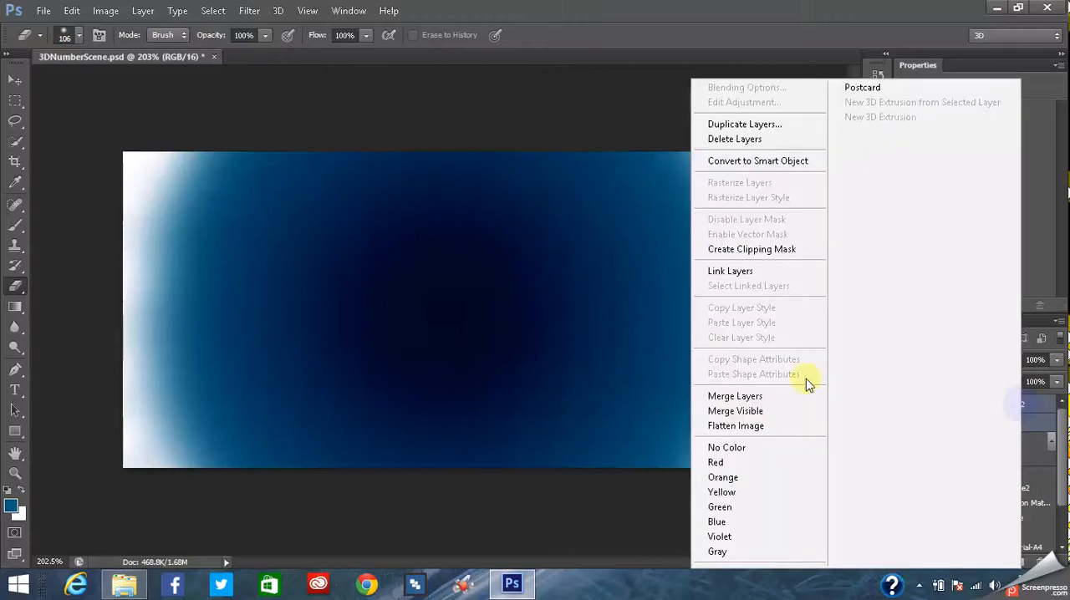
pyautogui.click(725, 398)
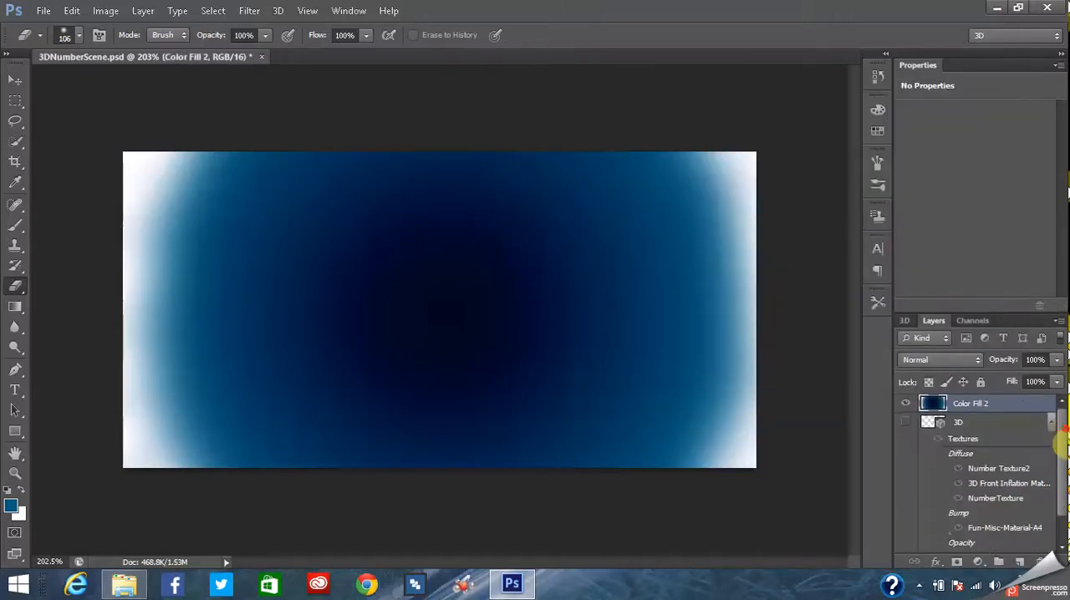
# - Toggle the Color Fill 2 layer's visibility to compare it with the original background beneath, leaving the layer visible
pyautogui.scroll(-2, 1058, 426)
pyautogui.scroll(2, 1052, 428)
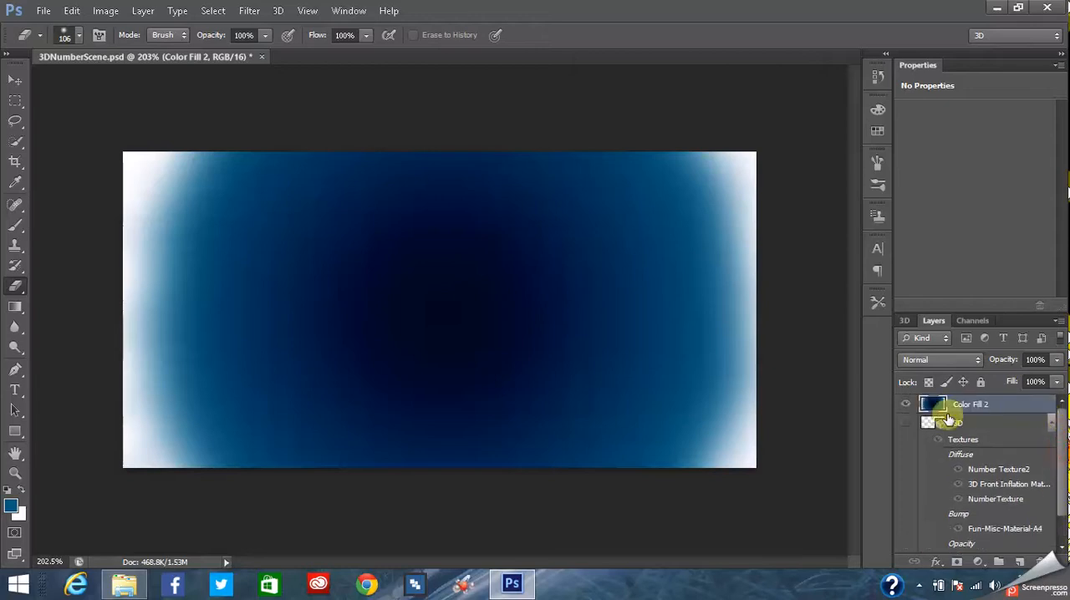
pyautogui.click(906, 405)
pyautogui.click(905, 405)
pyautogui.click(906, 404)
pyautogui.click(905, 405)
pyautogui.click(905, 405)
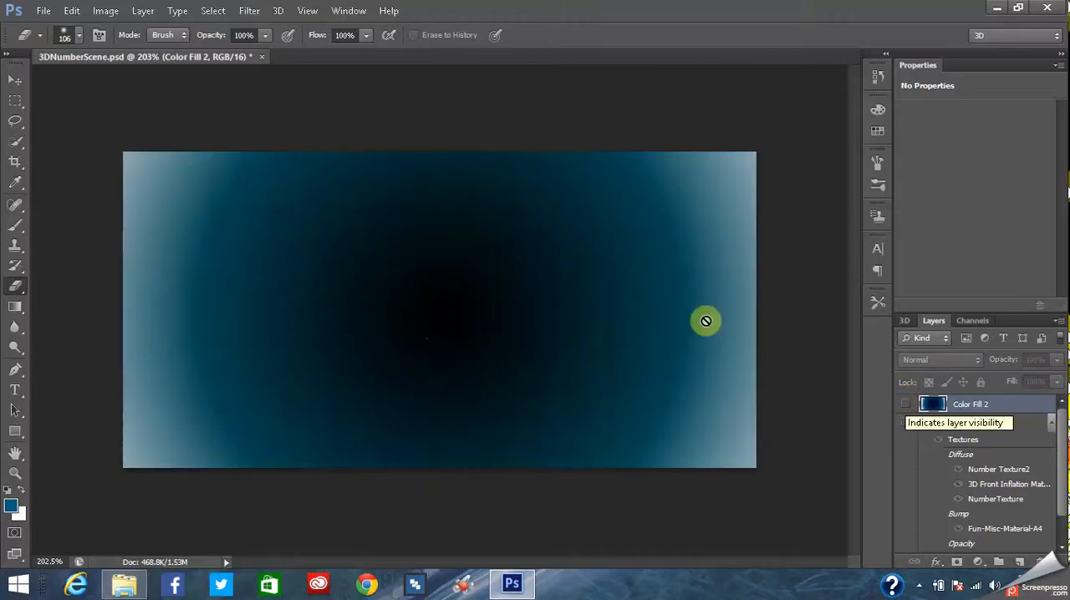
pyautogui.click(907, 405)
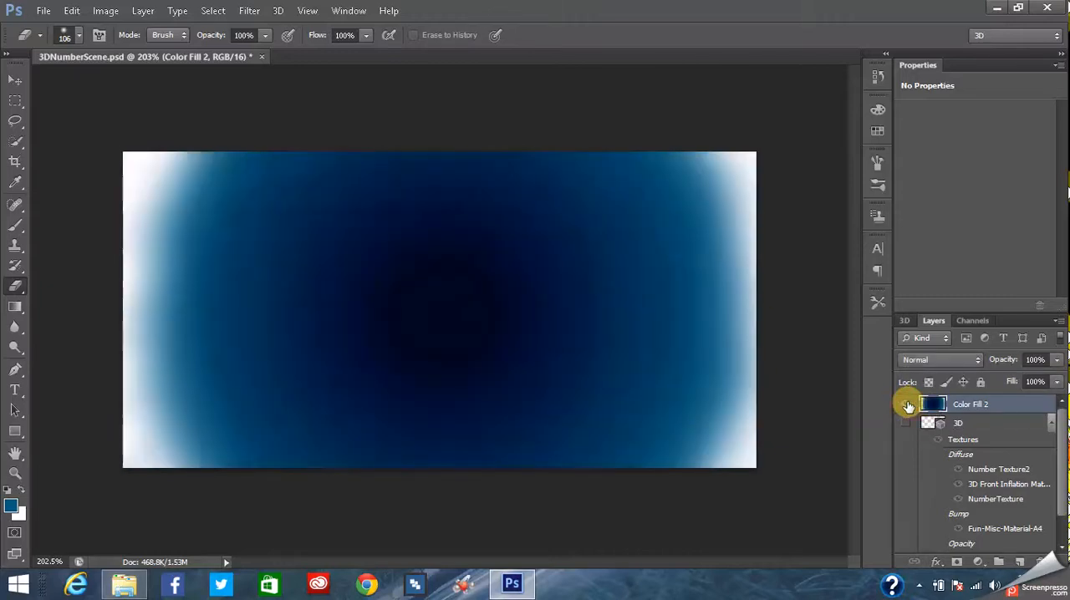
pyautogui.scroll(-3, 1052, 408)
pyautogui.scroll(3, 1052, 408)
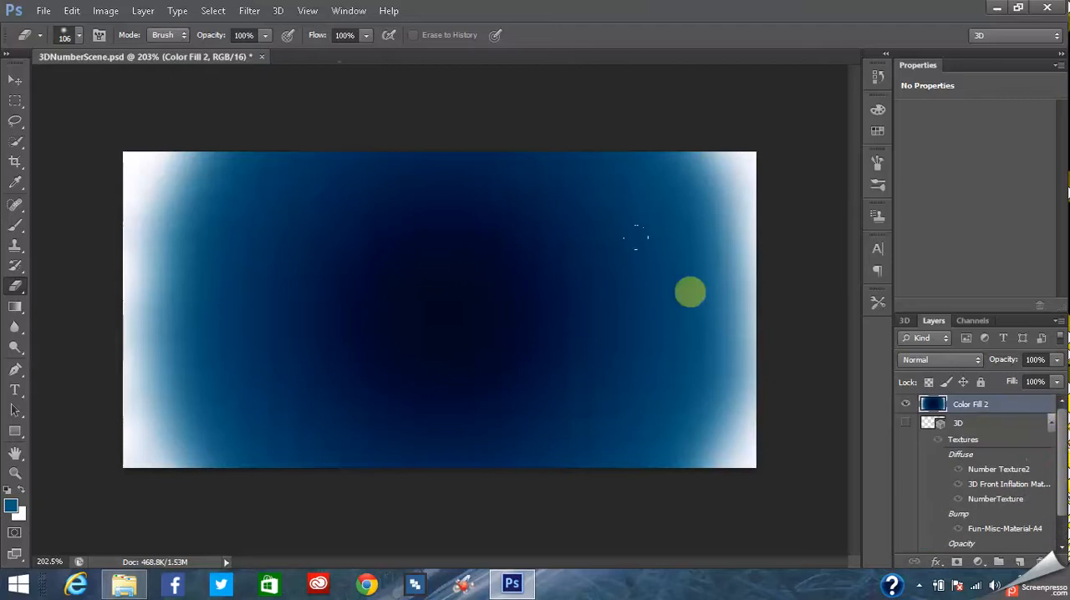
# - Create a new gradient fill layer named GreenGradientBG above Color Fill 2
pyautogui.click(143, 10)
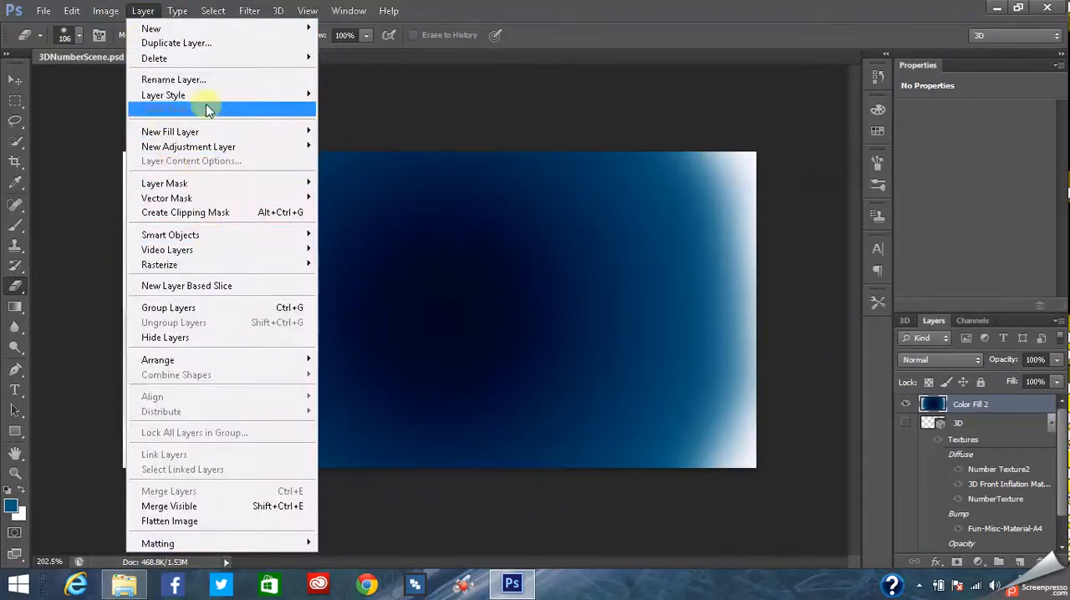
pyautogui.moveTo(114, 11)
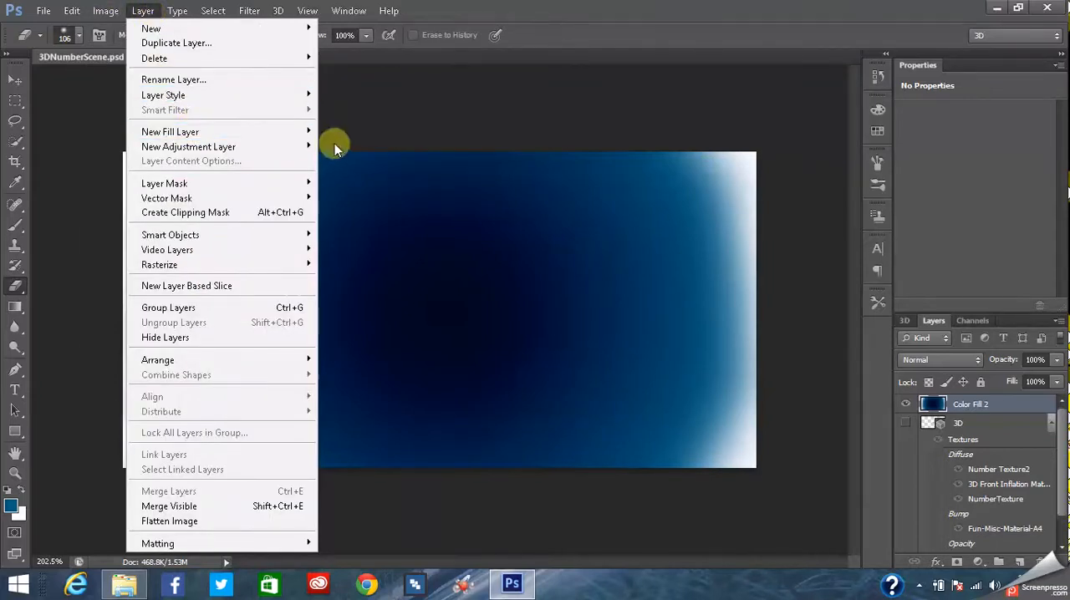
pyautogui.moveTo(308, 132)
pyautogui.click(341, 145)
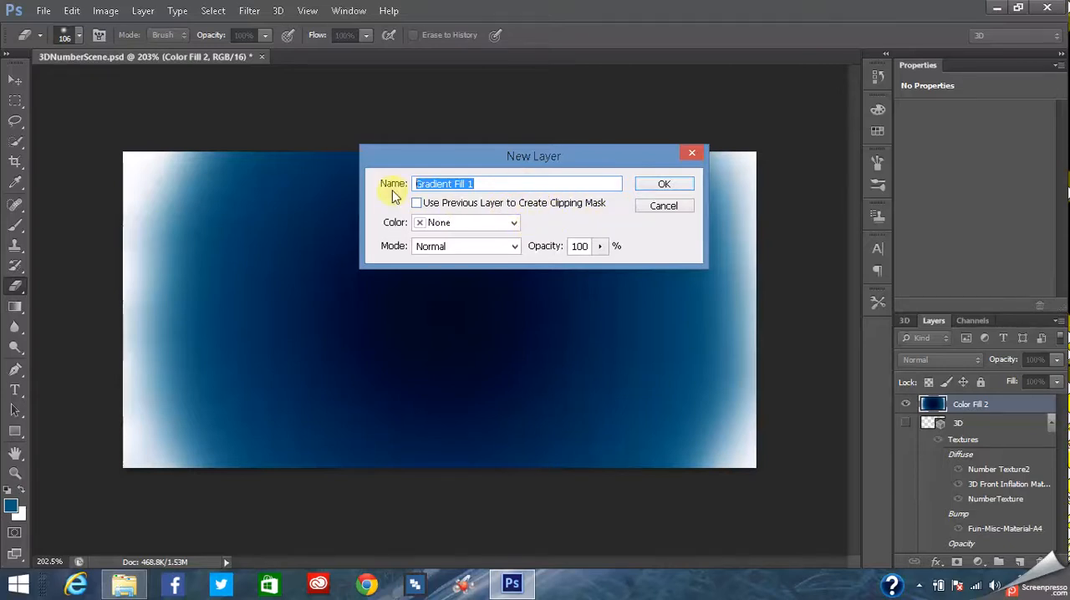
pyautogui.write('Green')
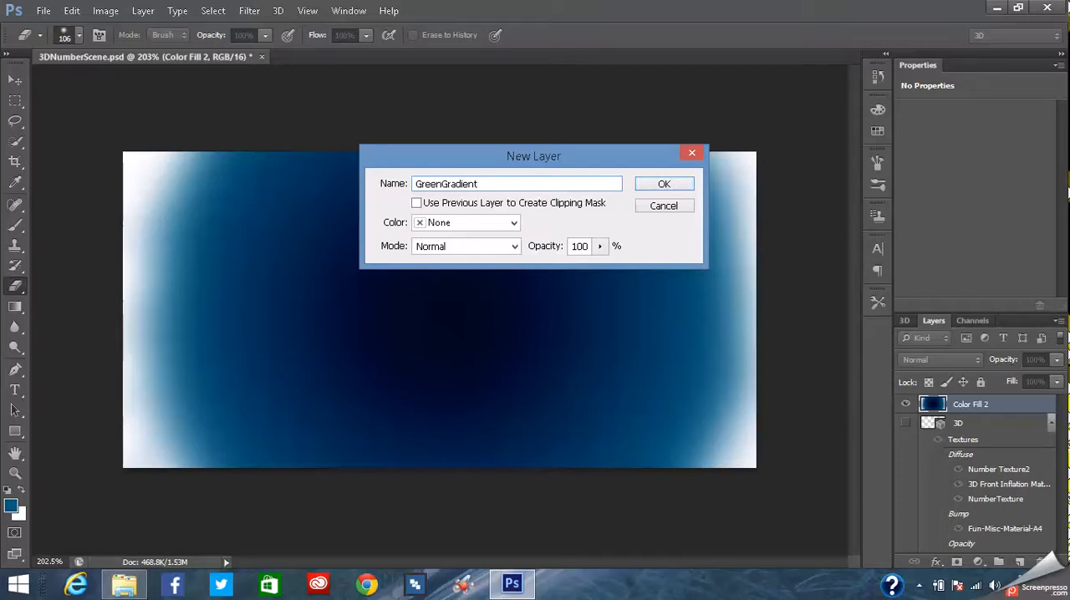
pyautogui.press('Return')
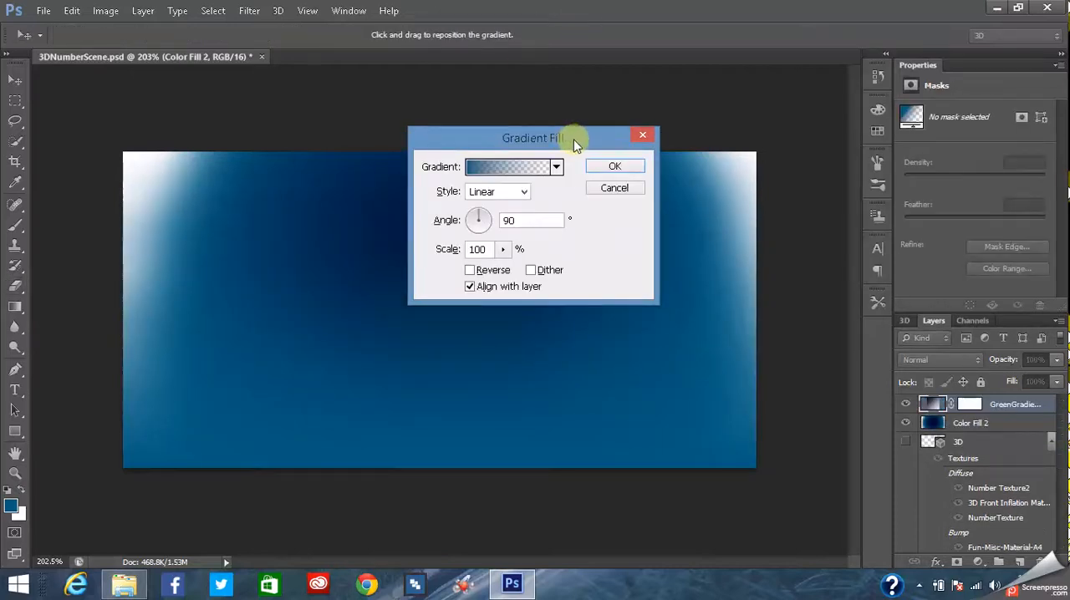
# - Set the gradient fill's style to Radial and its scale to 525%
pyautogui.click(509, 191)
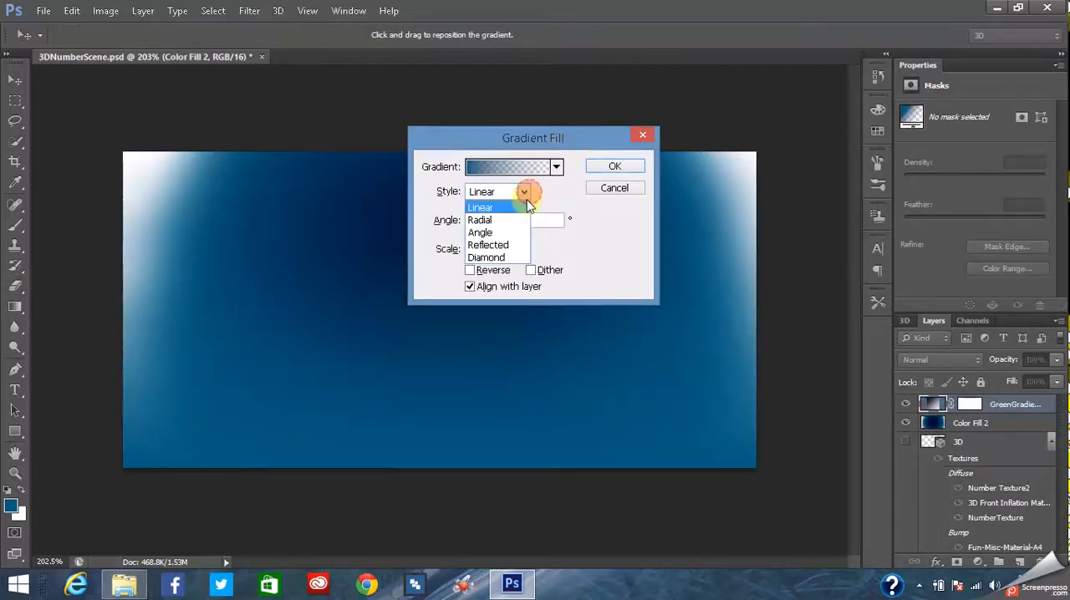
pyautogui.click(485, 223)
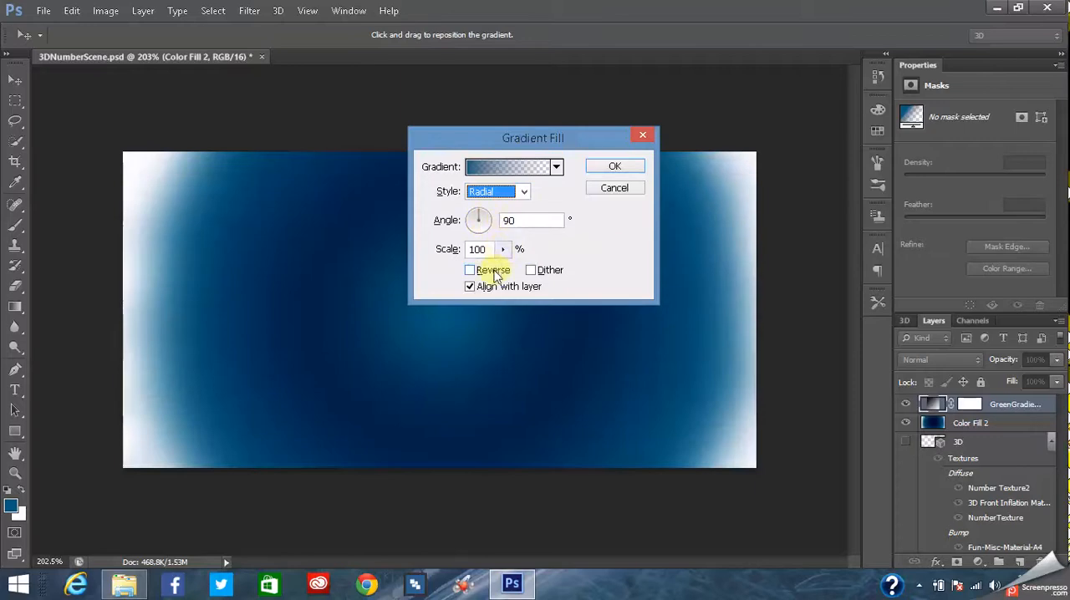
pyautogui.click(502, 249)
pyautogui.moveTo(505, 273); pyautogui.dragTo(532, 278)
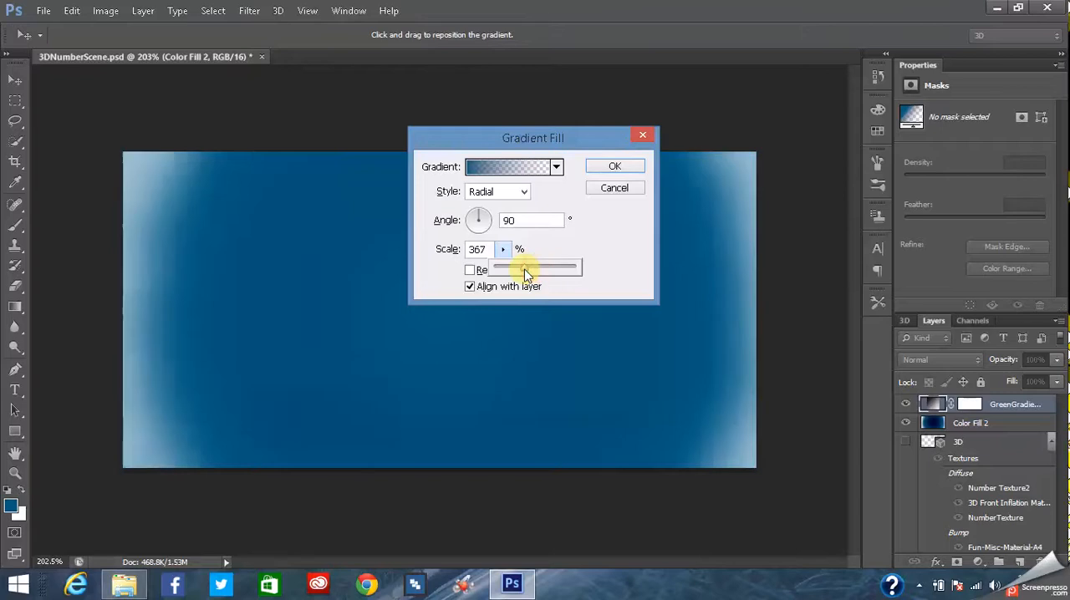
pyautogui.moveTo(534, 278); pyautogui.dragTo(539, 279)
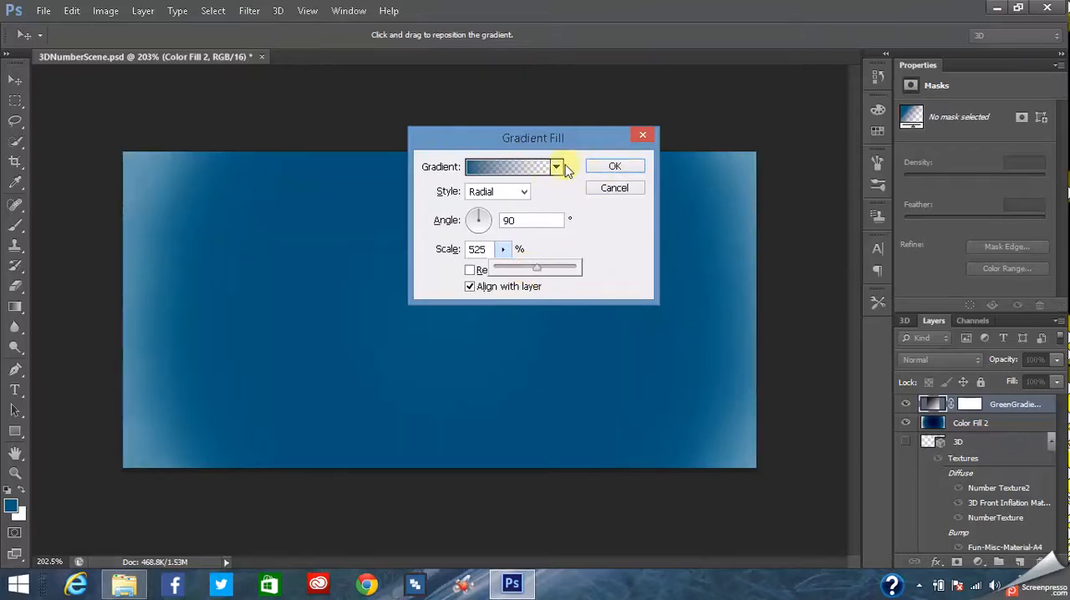
# - Edit the gradient's starting color stop and try out blue and green shades for it
pyautogui.click(515, 170)
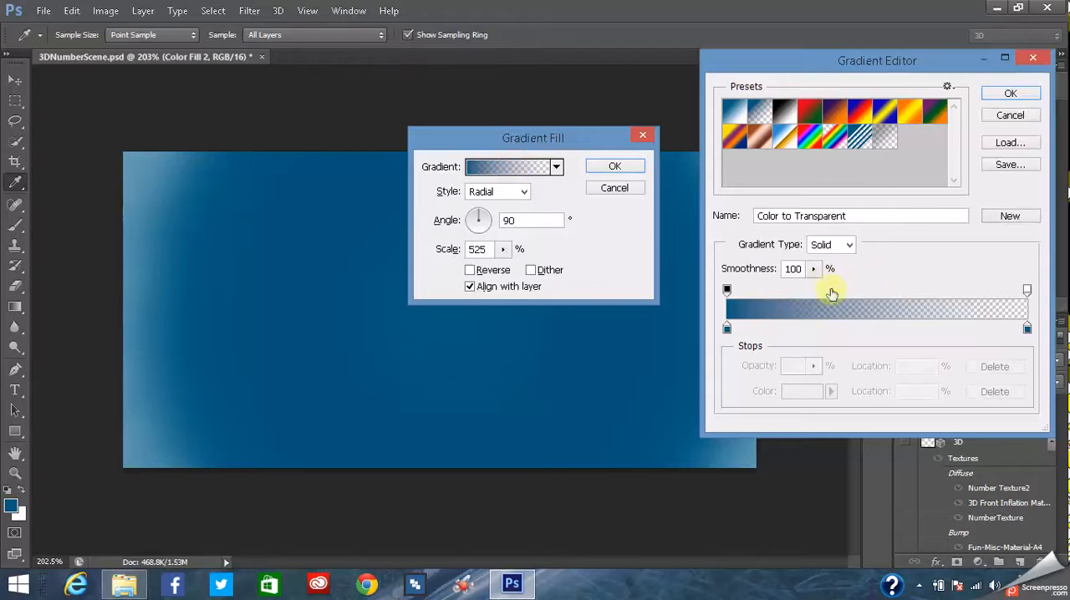
pyautogui.doubleClick(727, 329)
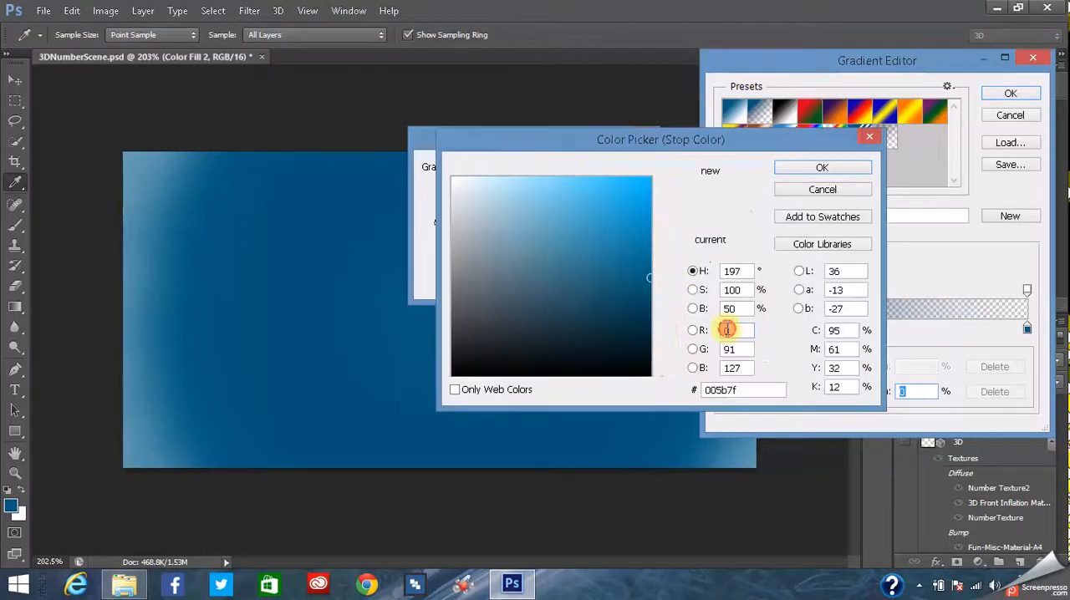
pyautogui.click(645, 305)
pyautogui.moveTo(671, 312); pyautogui.dragTo(638, 240)
pyautogui.click(641, 270)
pyautogui.click(667, 255)
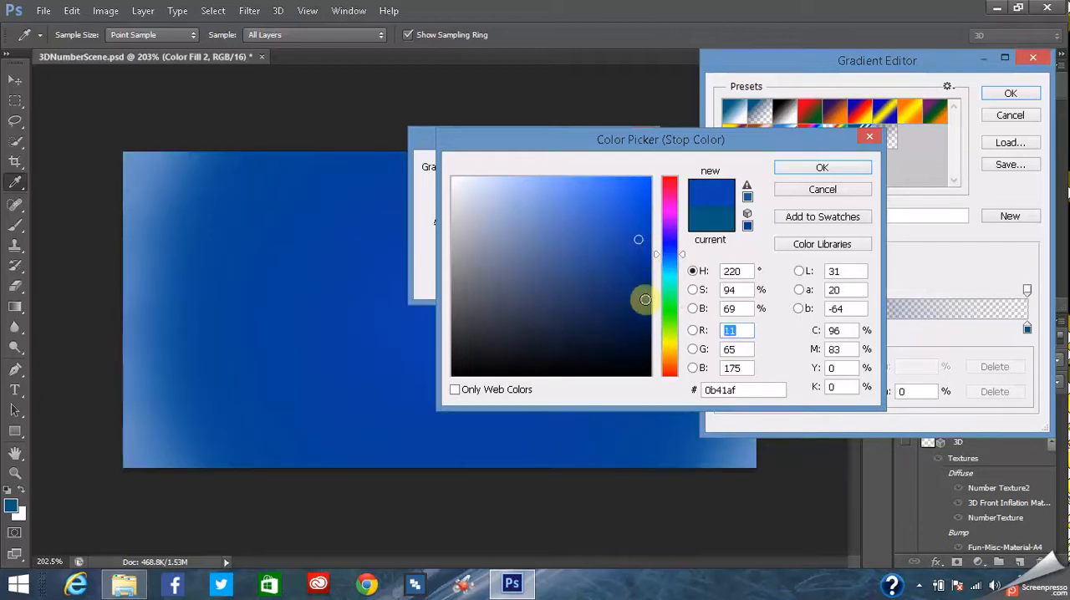
pyautogui.click(667, 301)
pyautogui.click(638, 288)
pyautogui.click(631, 260)
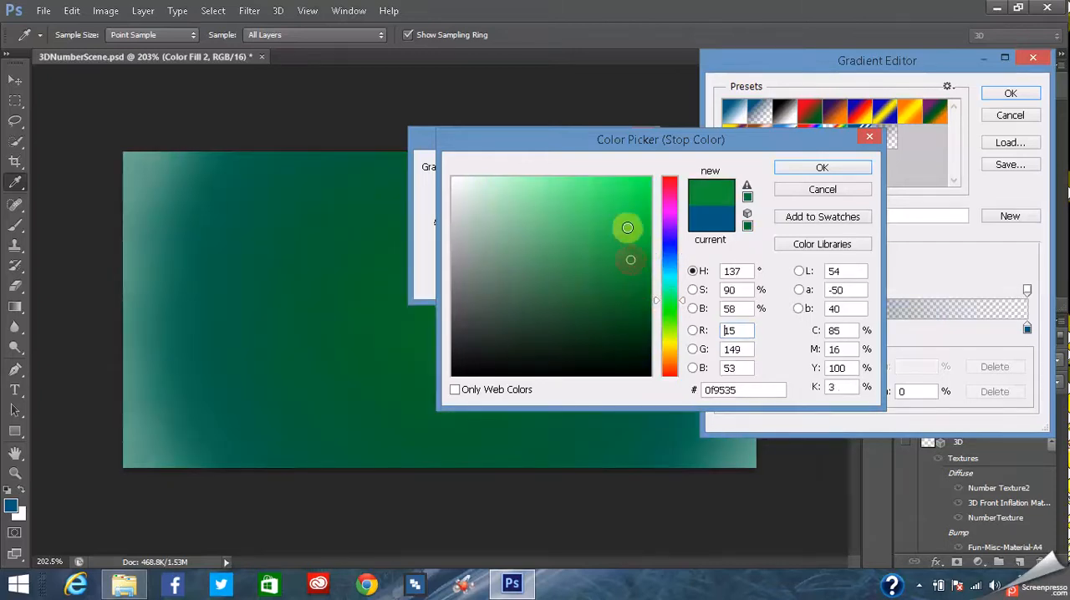
pyautogui.click(627, 210)
pyautogui.click(634, 278)
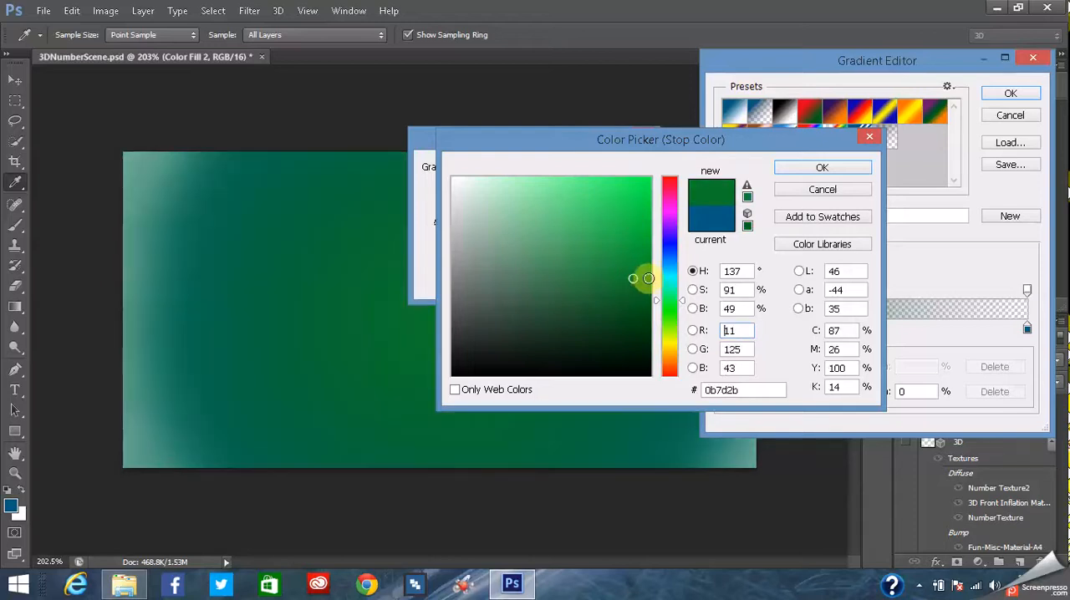
# - Set the gradient's starting color stop to dark blue 021640
pyautogui.click(673, 260)
pyautogui.click(672, 243)
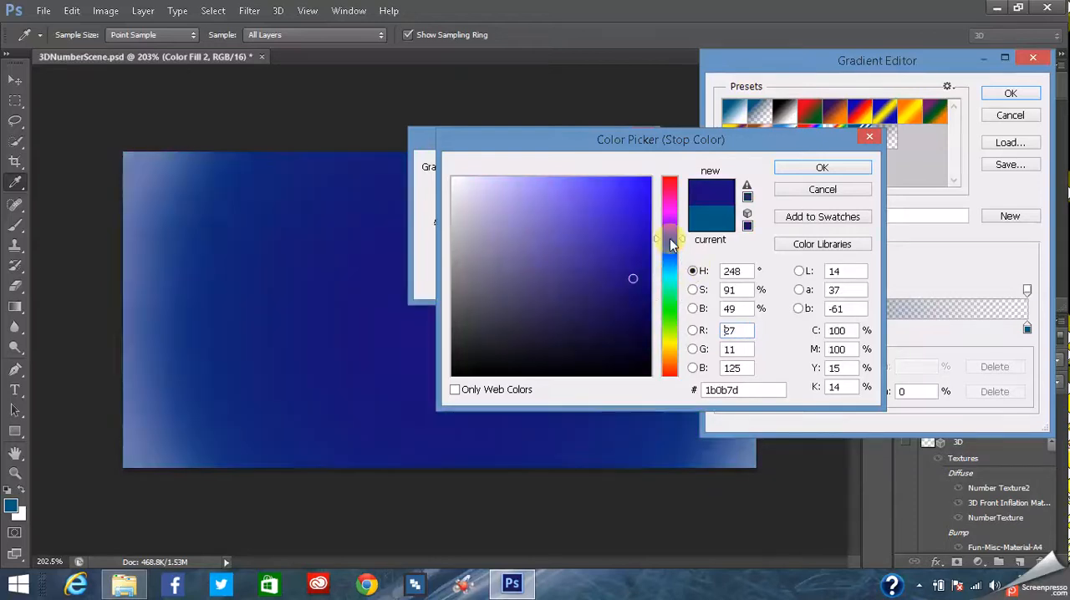
pyautogui.click(671, 234)
pyautogui.click(663, 237)
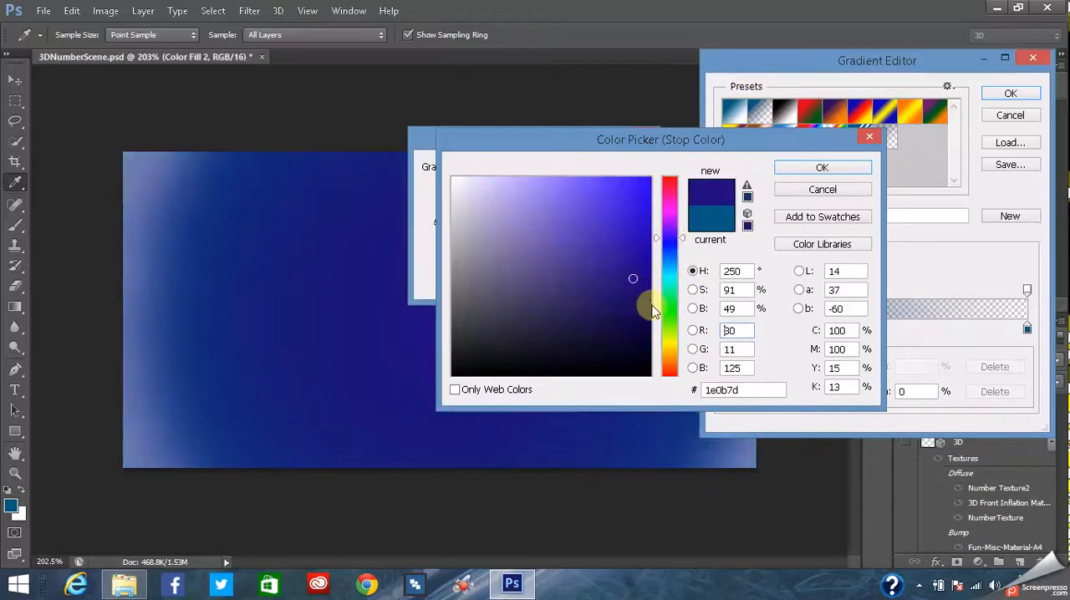
pyautogui.click(669, 255)
pyautogui.click(649, 301)
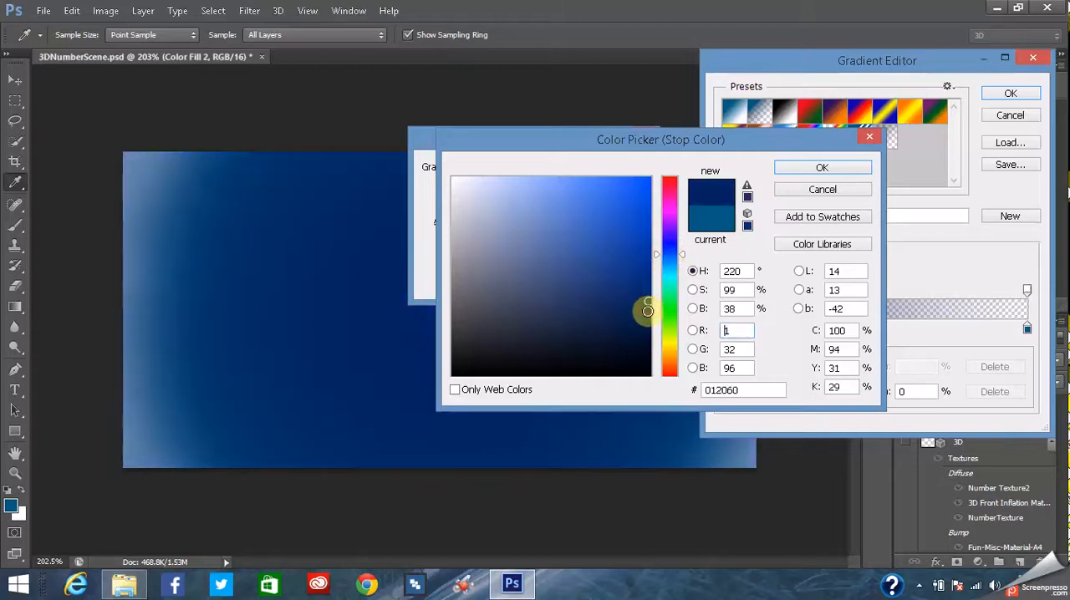
pyautogui.moveTo(647, 331); pyautogui.dragTo(644, 332)
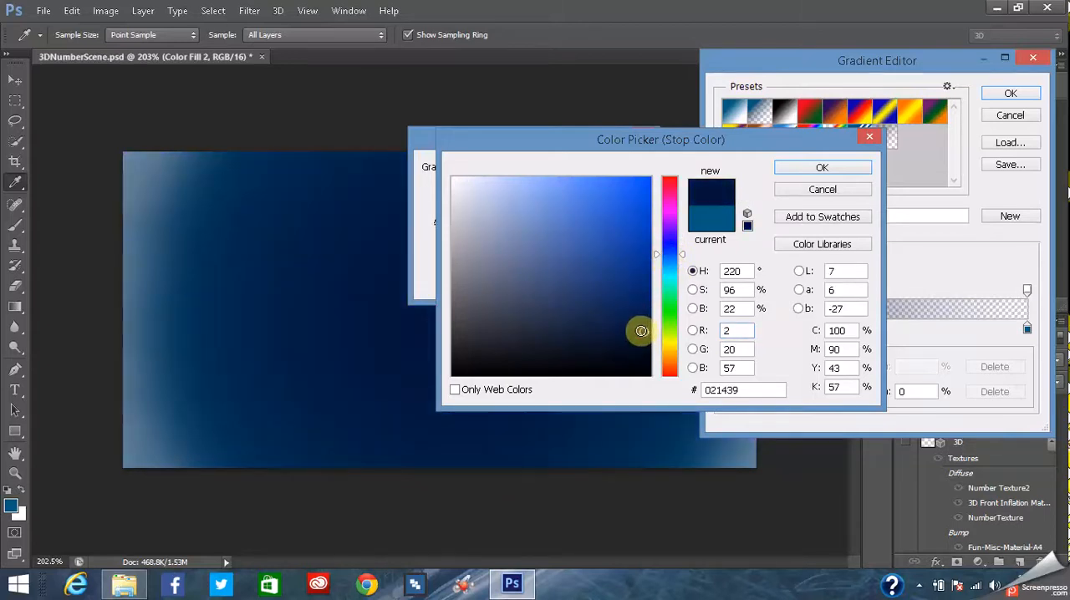
pyautogui.click(646, 326)
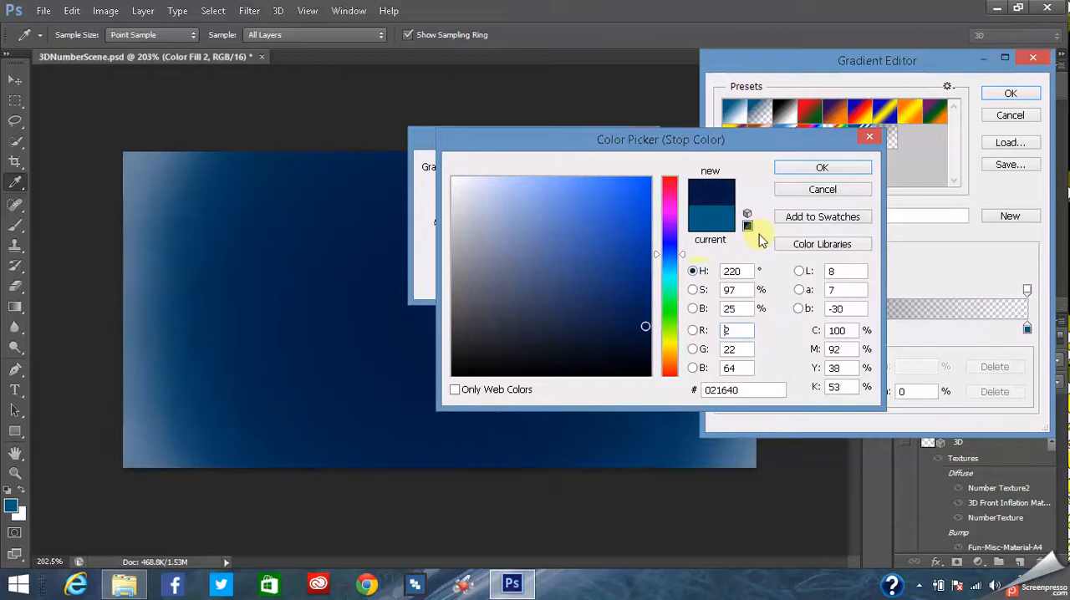
pyautogui.click(799, 170)
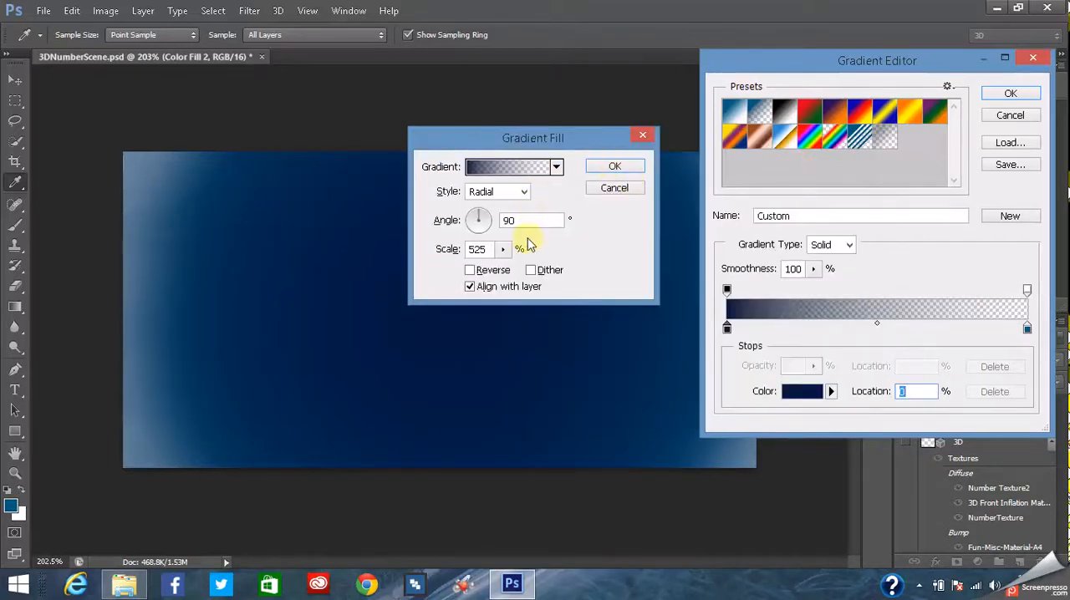
# - Accept the edited gradient fill and set the GreenGradientBG layer's blend mode to Overlay
pyautogui.click(1007, 92)
pyautogui.click(616, 165)
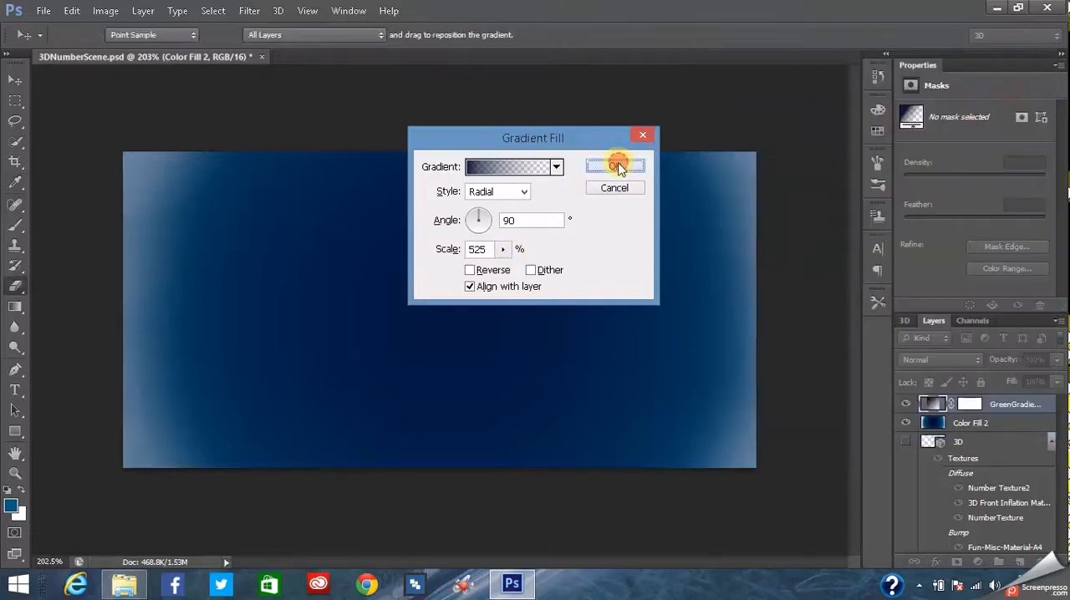
pyautogui.click(964, 359)
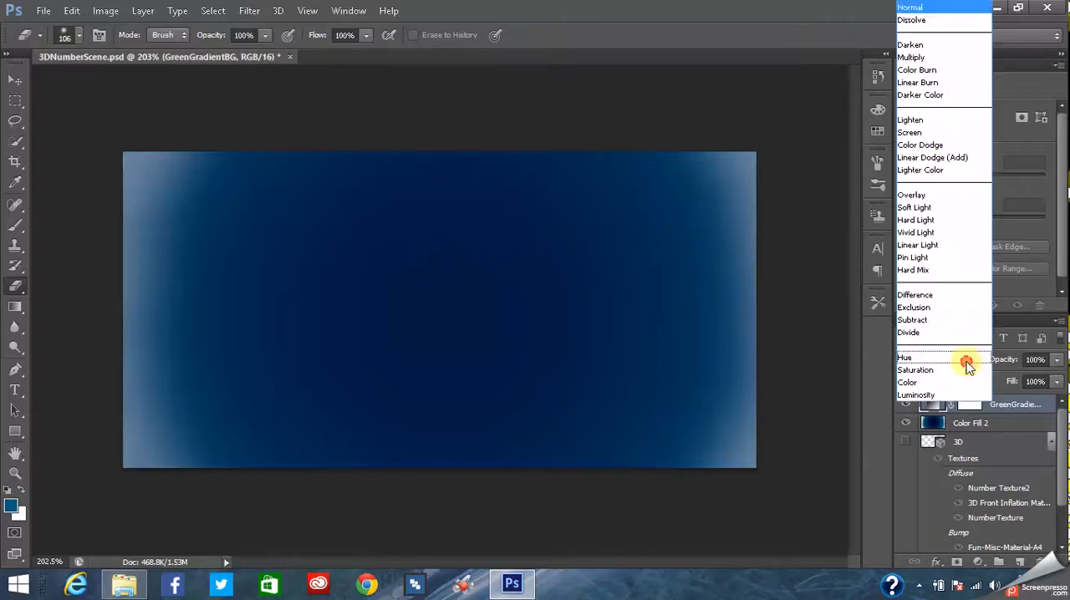
pyautogui.click(920, 197)
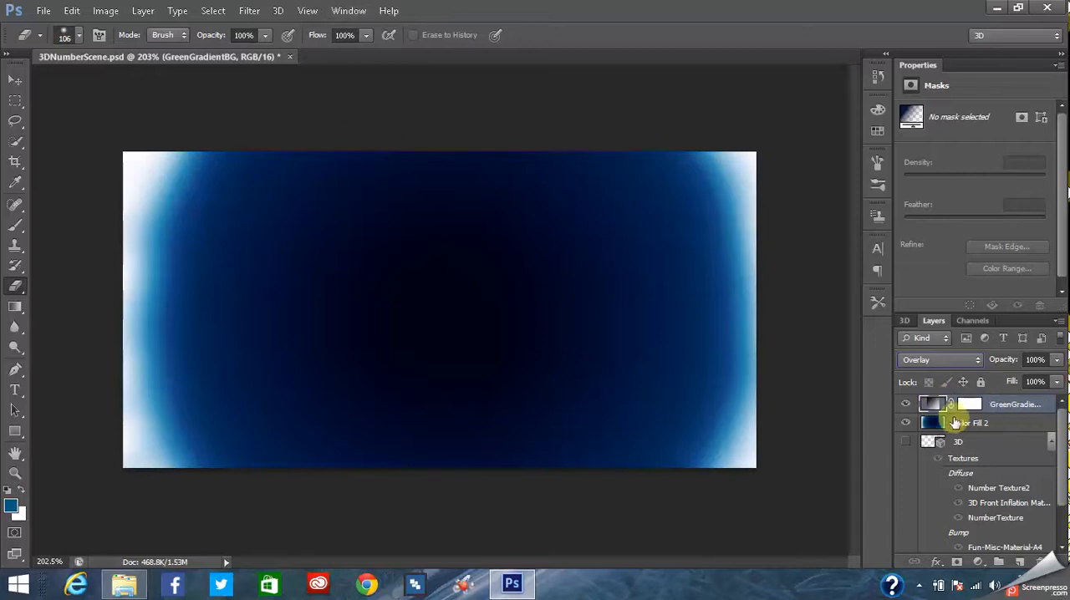
# - Delete the GreenGradientBG and Color Fill 2 layers together
pyautogui.rightClick(996, 409)
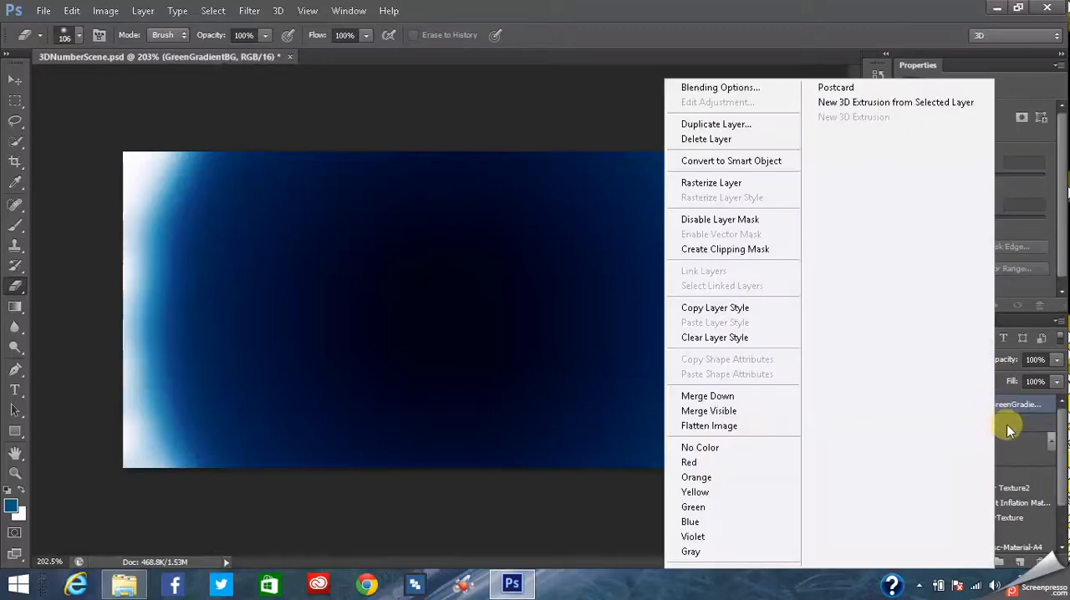
pyautogui.click(1007, 430)
pyautogui.keyDown('shift'); pyautogui.click(1007, 430); pyautogui.keyUp('shift')
pyautogui.rightClick(1006, 430)
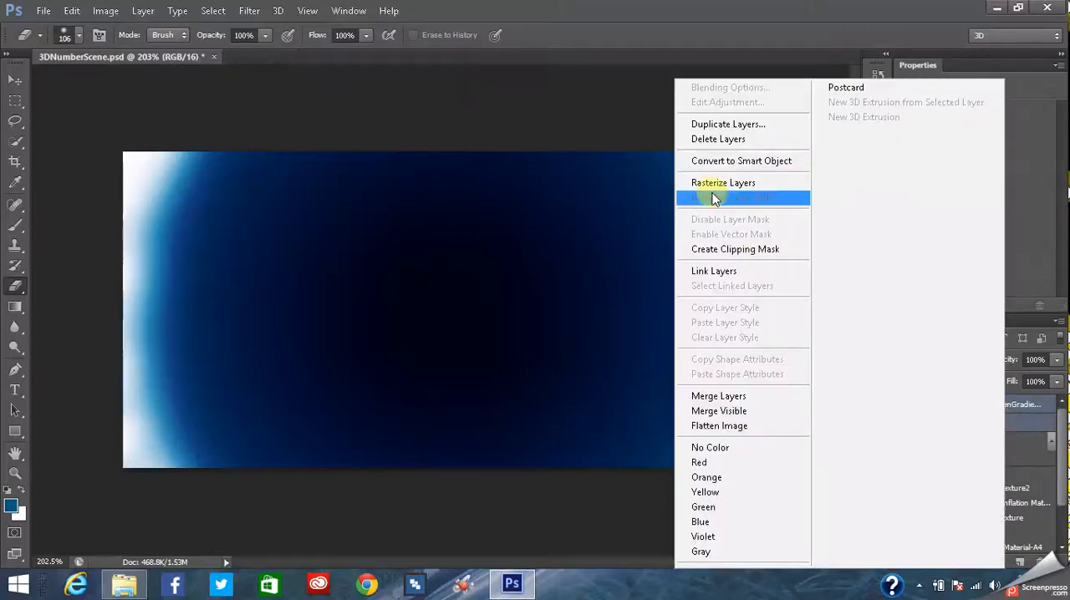
pyautogui.click(711, 139)
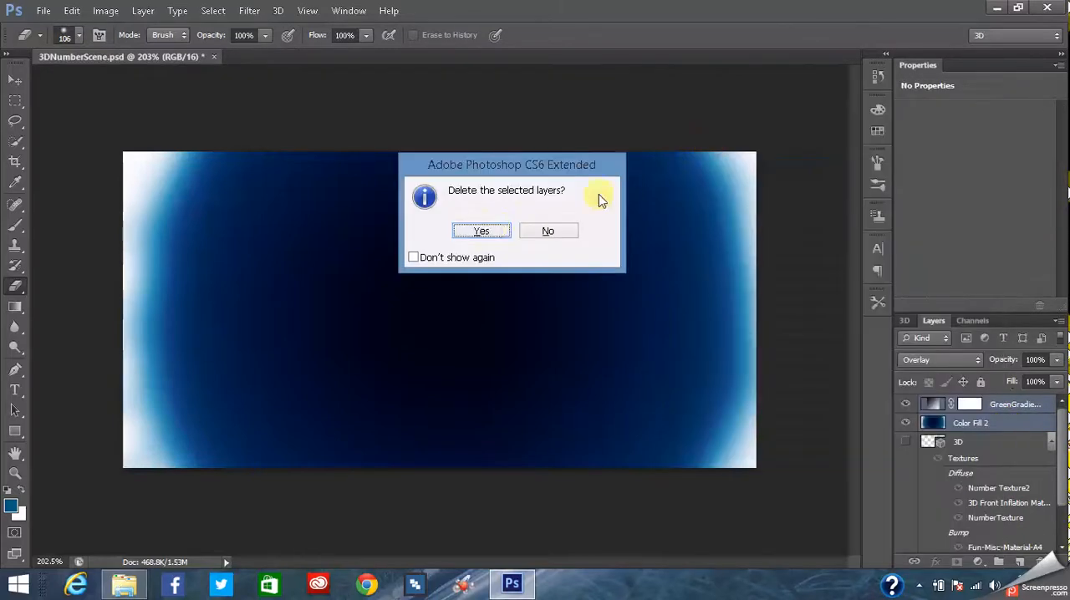
pyautogui.click(483, 231)
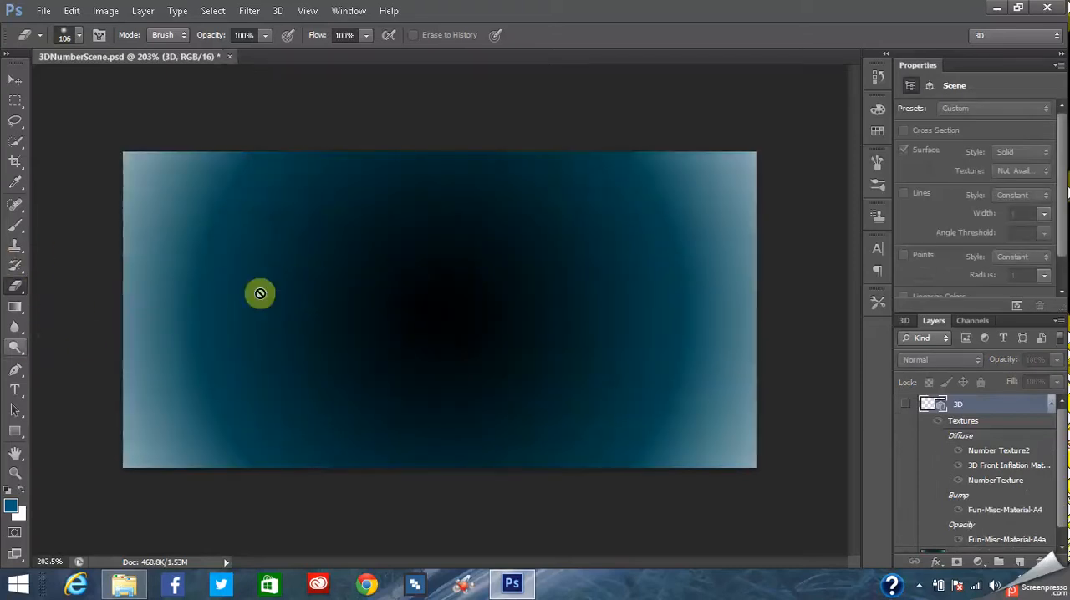
# - Select the 3D mesh in the scene and make the hidden 3D layer visible
pyautogui.moveTo(1063, 492); pyautogui.dragTo(1062, 460)
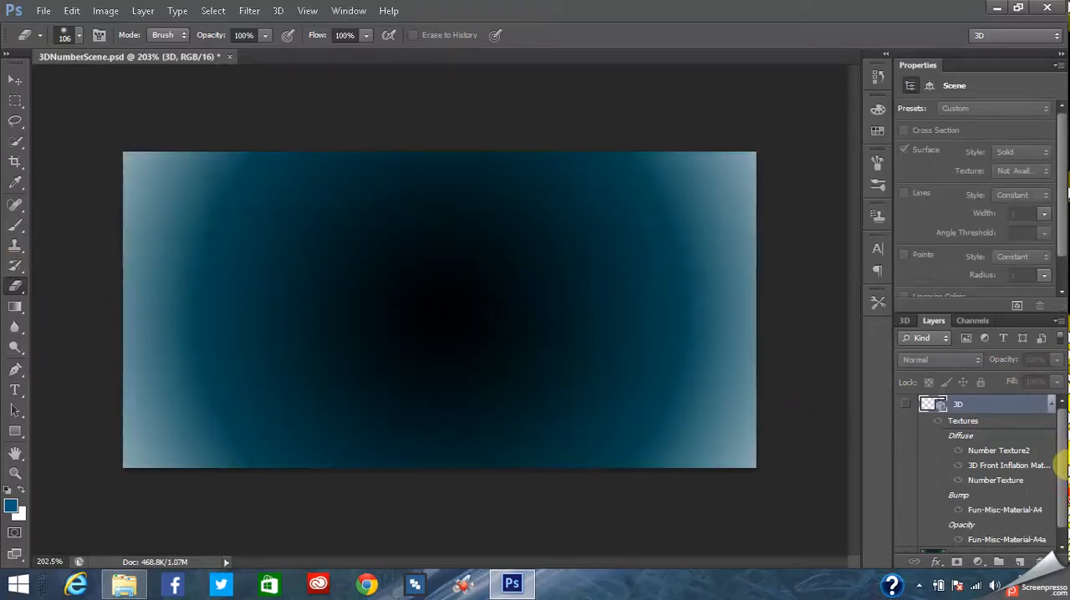
pyautogui.moveTo(1062, 497); pyautogui.dragTo(1062, 519)
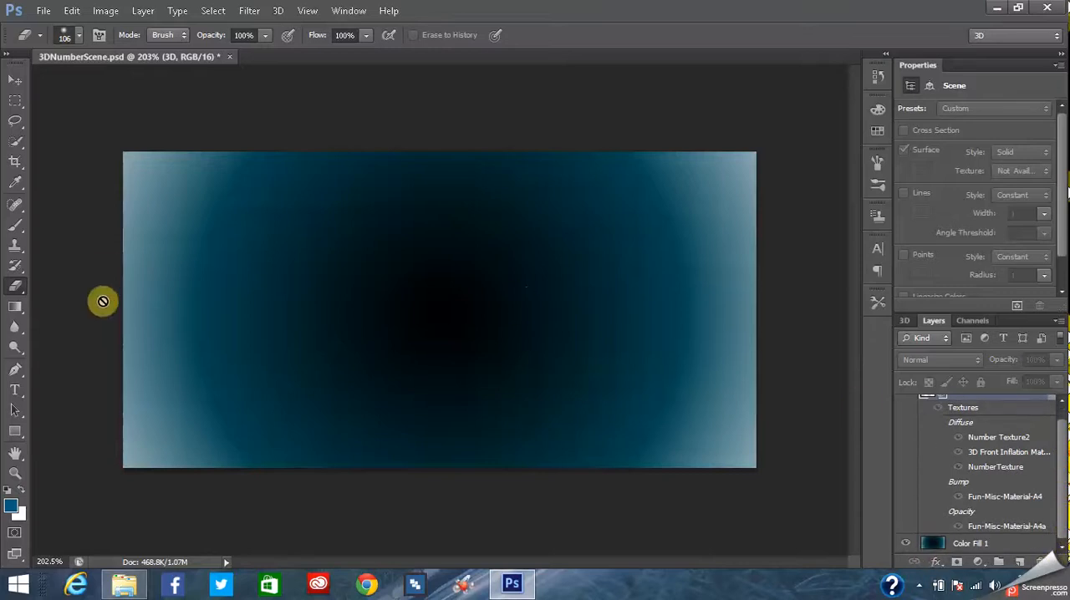
pyautogui.moveTo(1062, 469); pyautogui.dragTo(1060, 434)
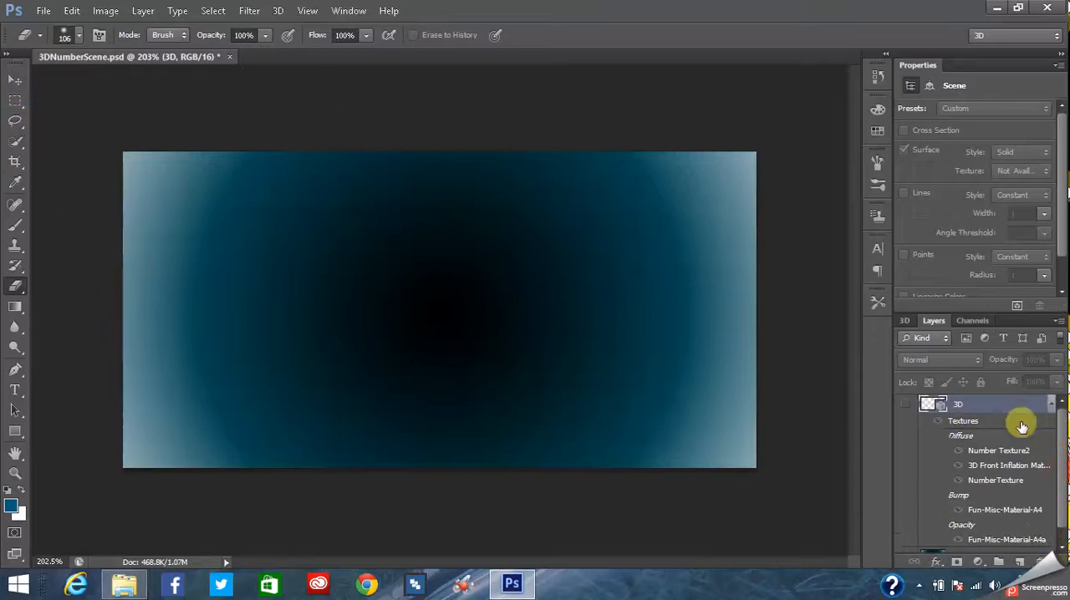
pyautogui.click(906, 321)
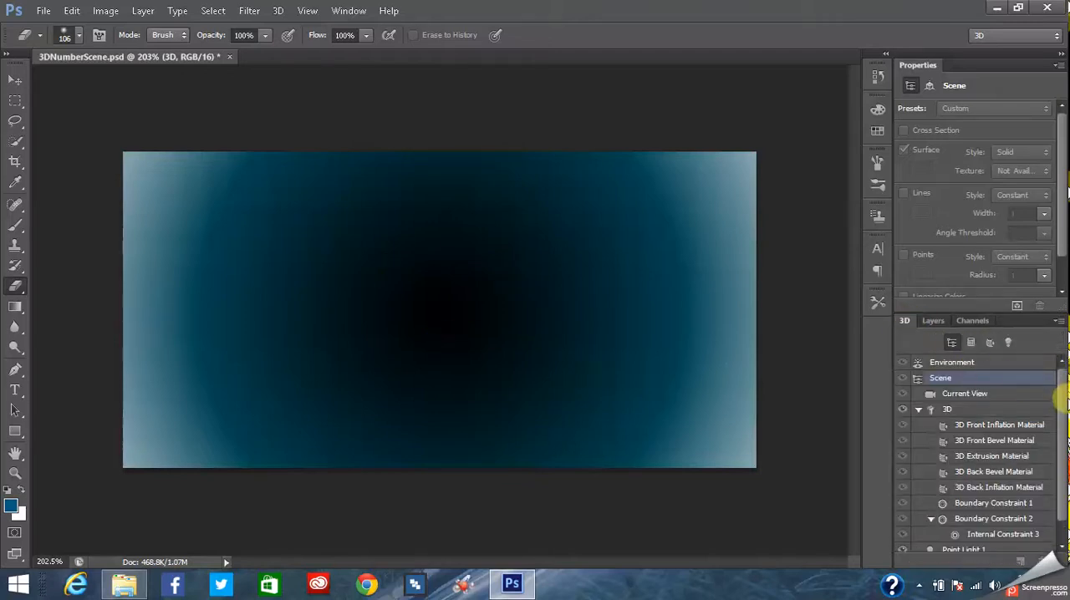
pyautogui.moveTo(1061, 402)
pyautogui.mouseDown()
pyautogui.moveTo(1063, 412)
pyautogui.moveTo(1060, 390)
pyautogui.mouseUp()
pyautogui.click(974, 410)
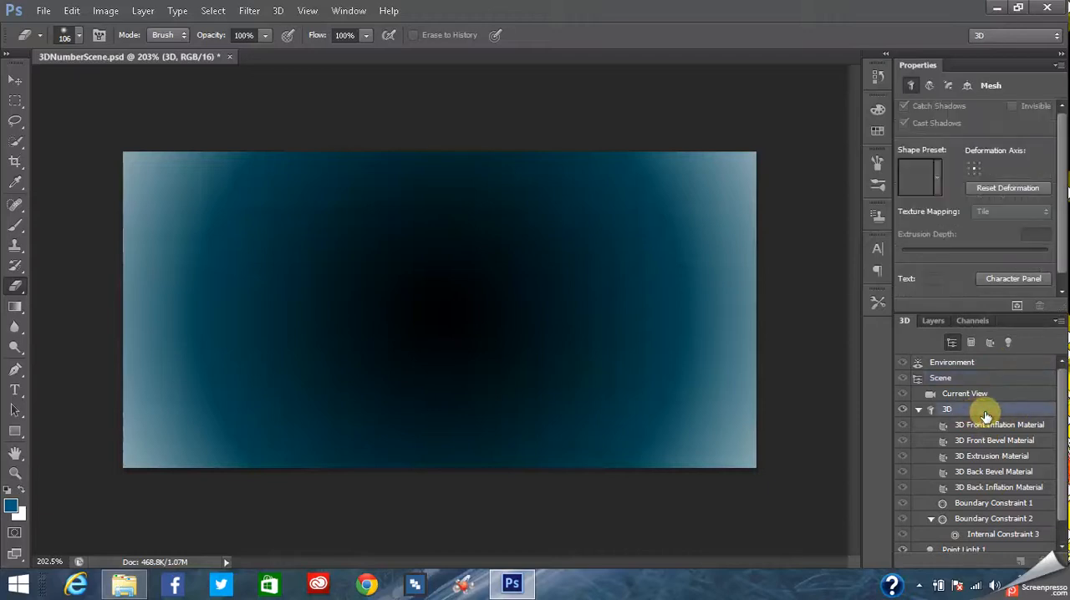
pyautogui.click(933, 322)
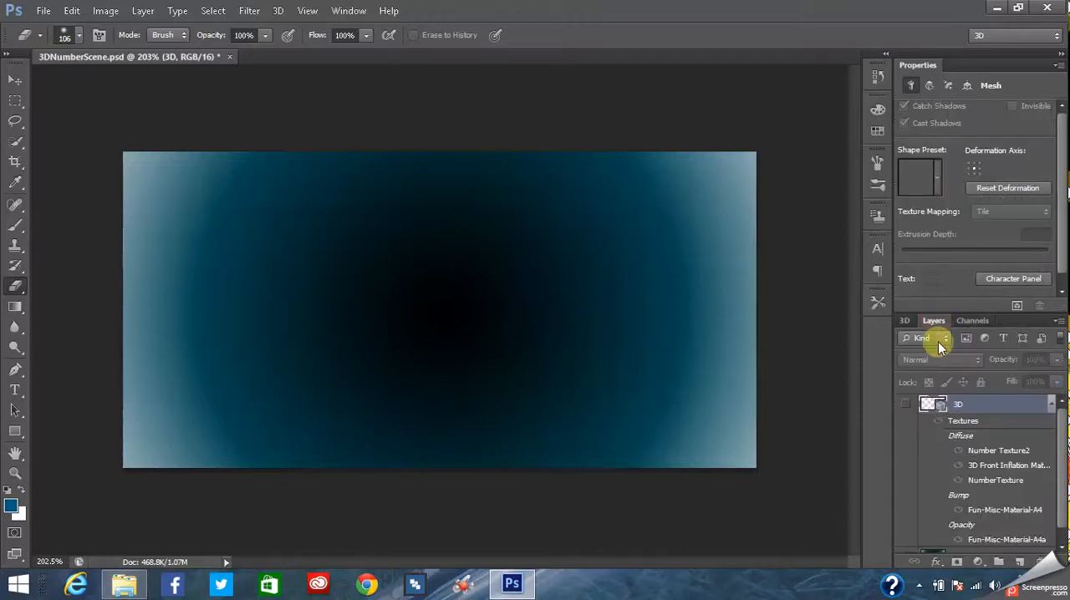
pyautogui.click(907, 406)
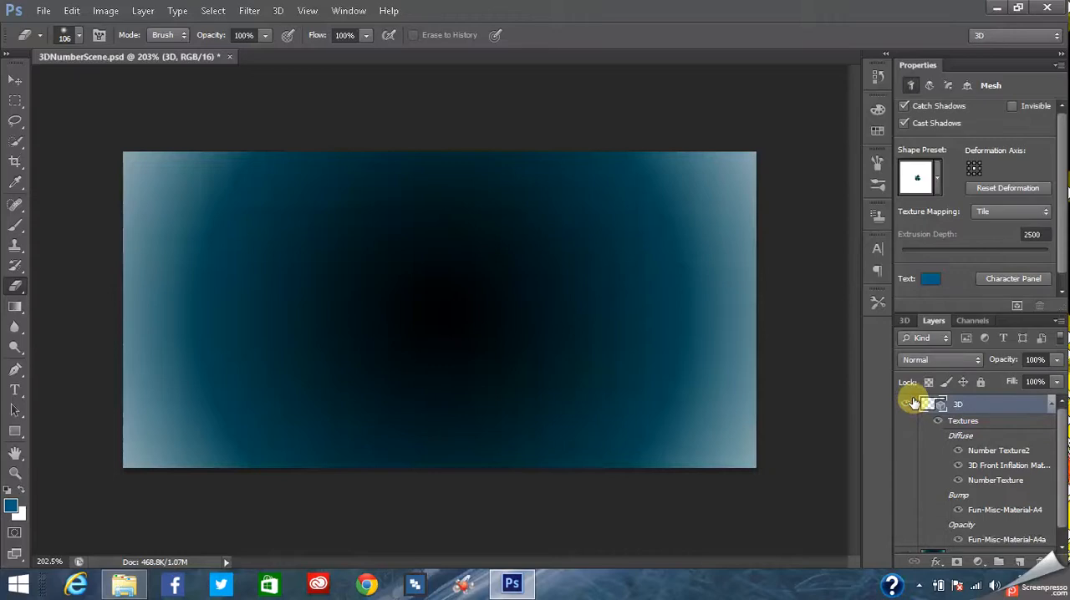
# - Turn the 3D text mesh to face the front and bring it closer until the letters nearly fill the canvas height
pyautogui.click(908, 322)
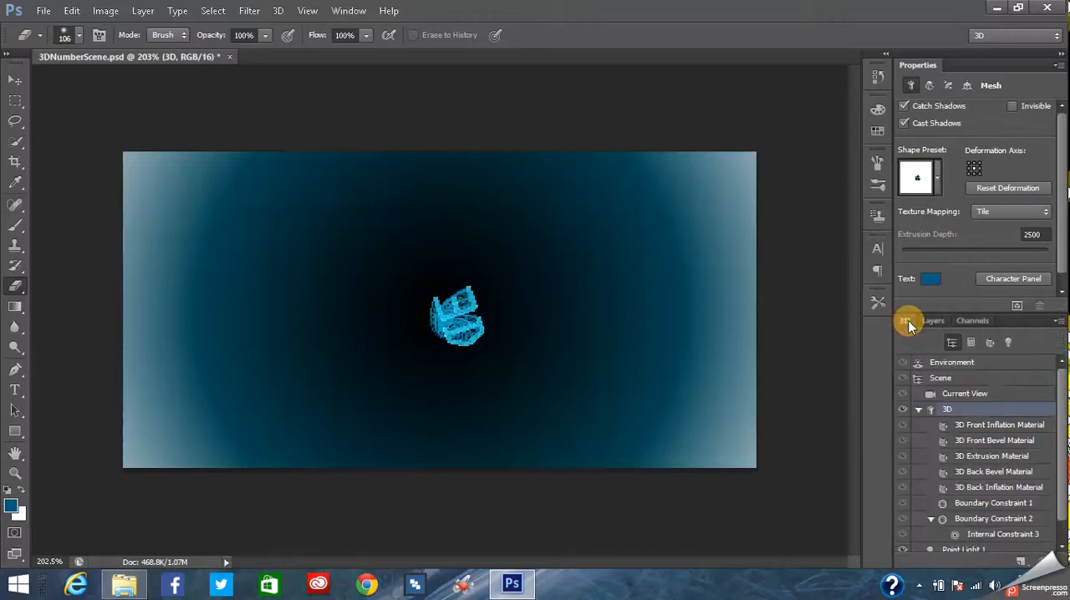
pyautogui.click(19, 80)
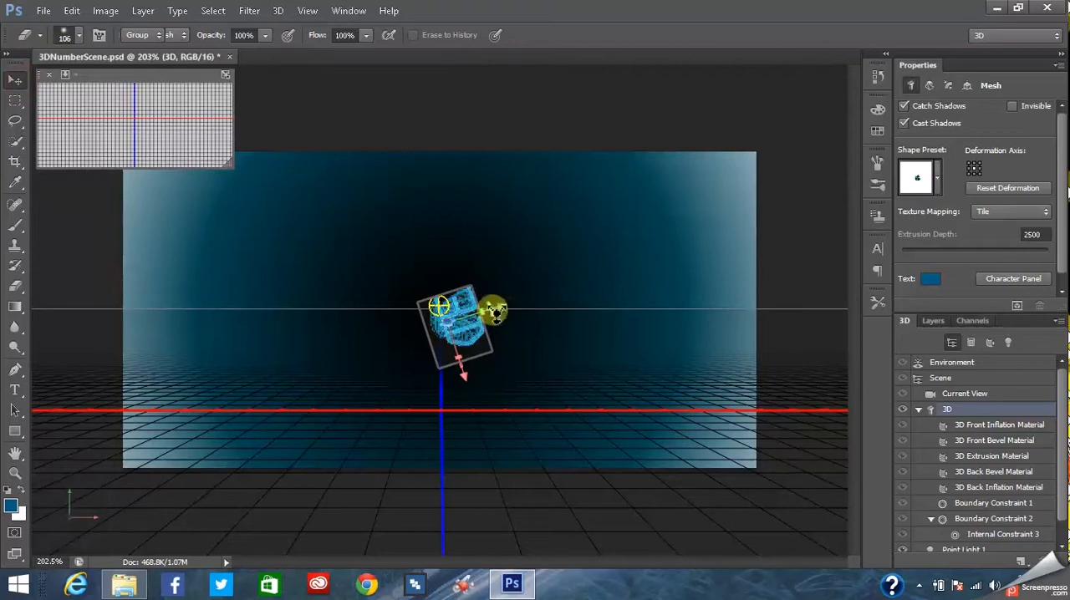
pyautogui.moveTo(496, 312); pyautogui.dragTo(443, 322)
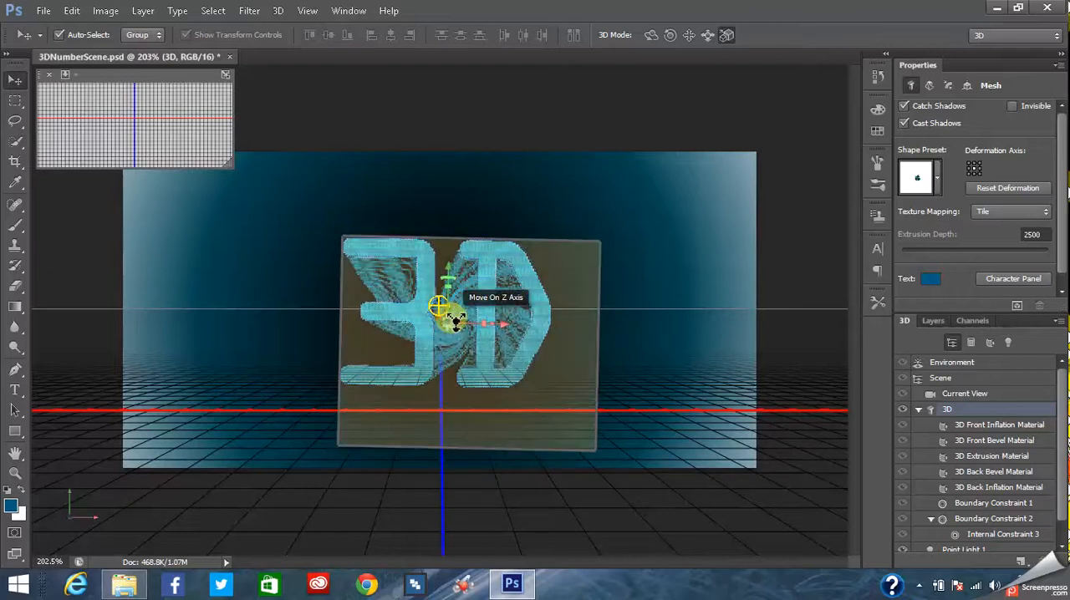
pyautogui.click(453, 318)
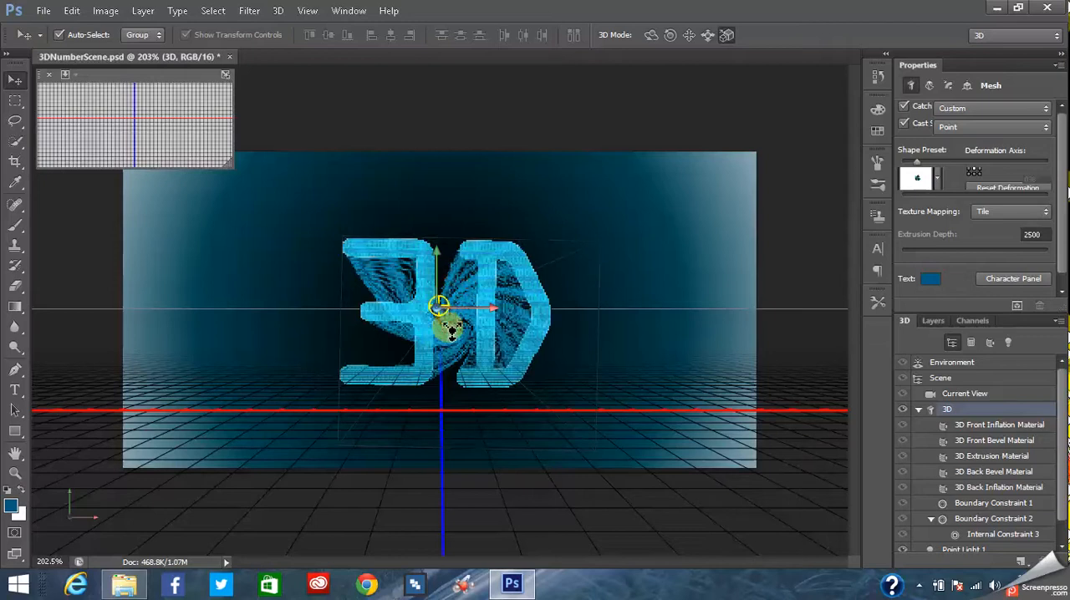
pyautogui.click(959, 410)
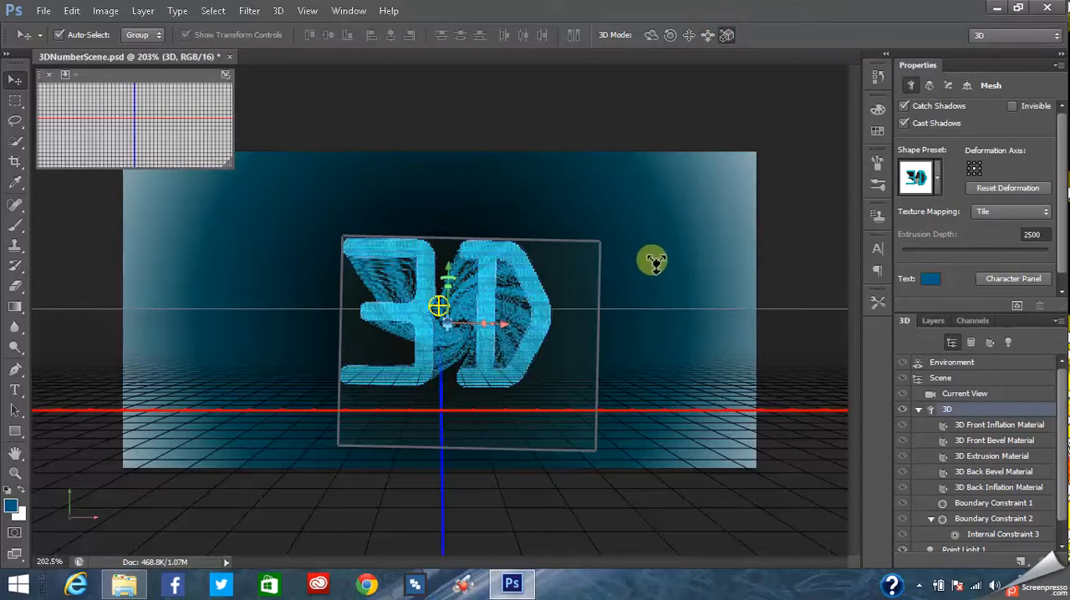
pyautogui.moveTo(655, 244); pyautogui.dragTo(669, 226)
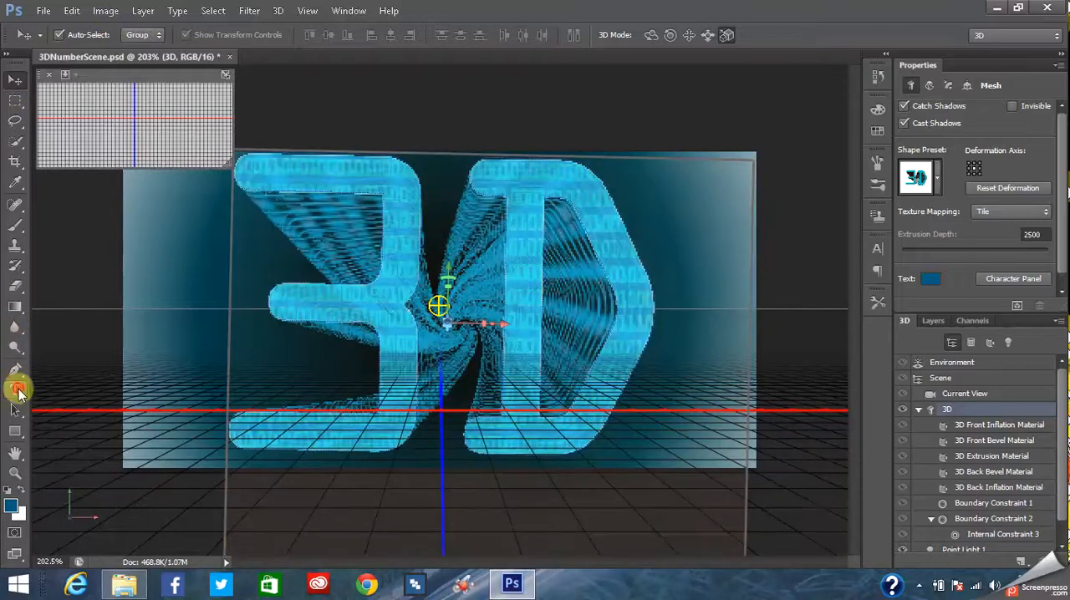
# - Create a text box over the 3D letters and enter "OCR" in OCR A Std at 72 pt
pyautogui.click(17, 389)
pyautogui.moveTo(320, 196); pyautogui.dragTo(619, 371)
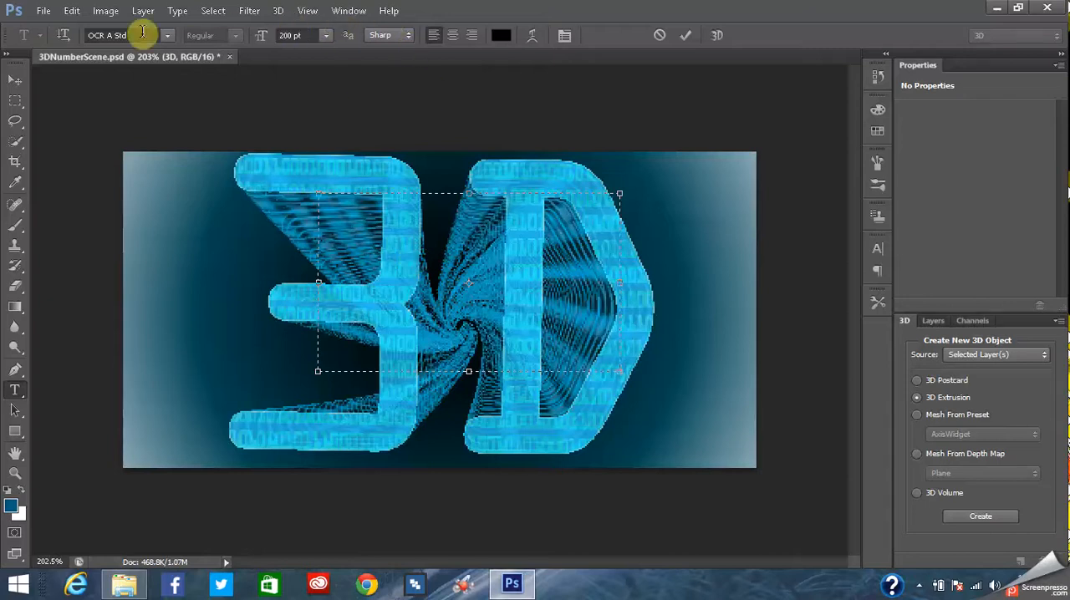
pyautogui.click(326, 35)
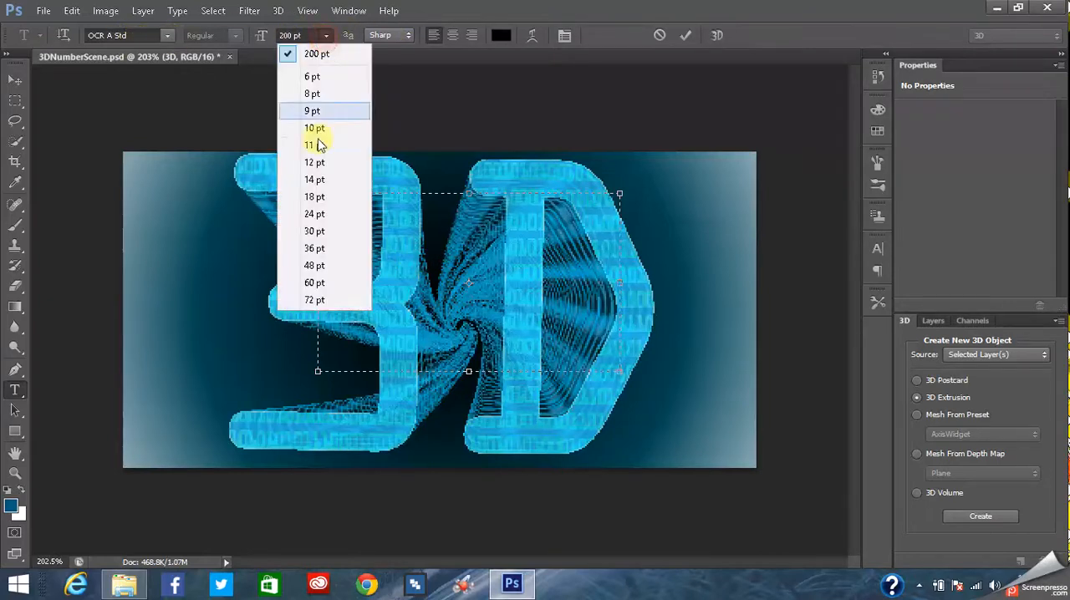
pyautogui.click(313, 301)
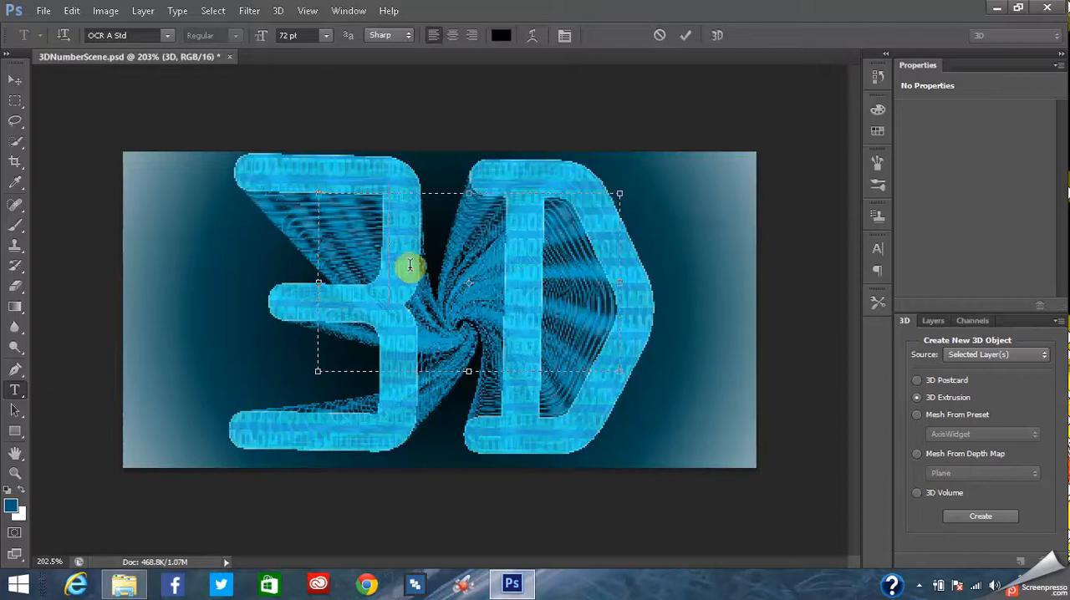
pyautogui.write('#')
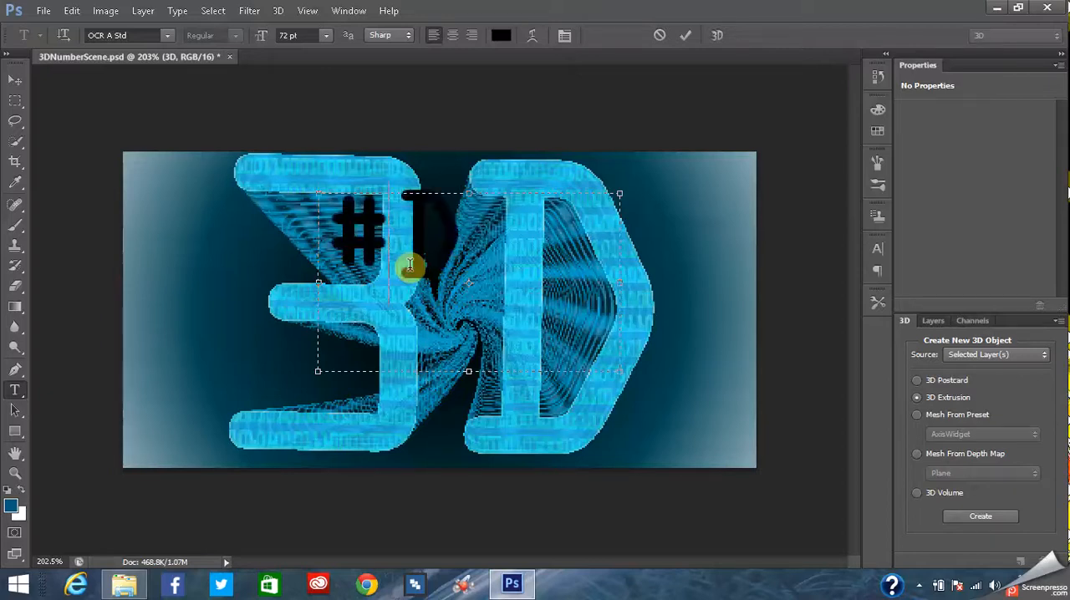
pyautogui.press('BackSpace')
pyautogui.press('BackSpace')
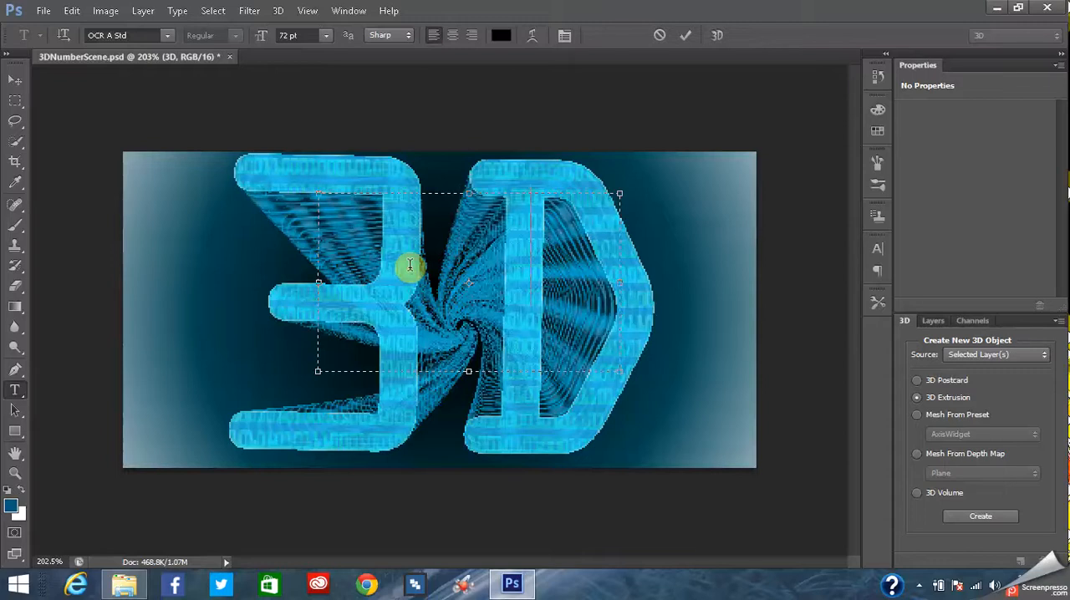
pyautogui.write('OCR')
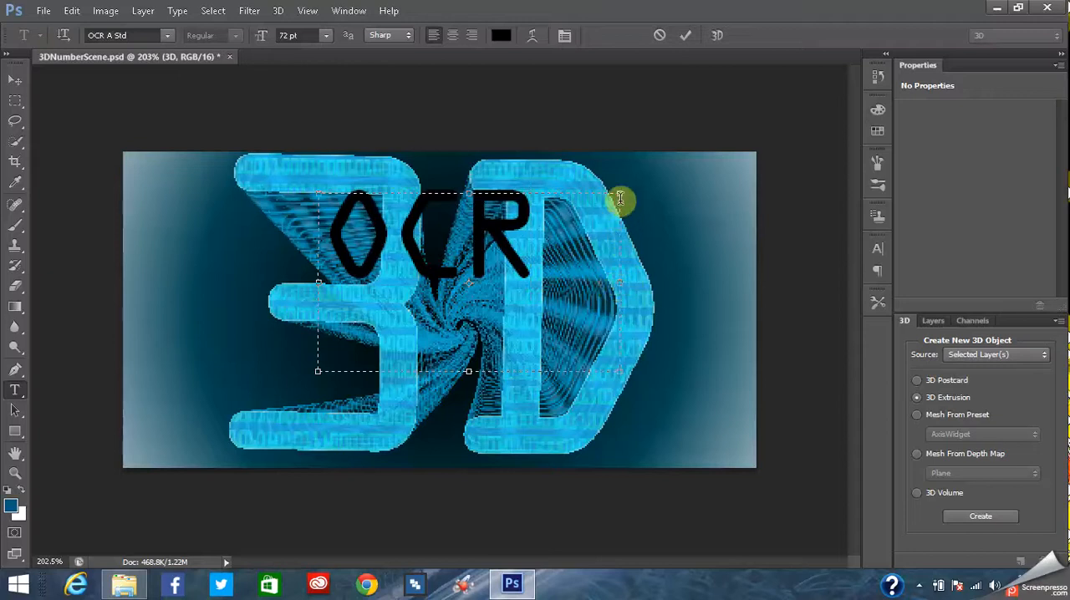
# - Enlarge and reposition the text box, and extend its text to "OCR A std"
pyautogui.moveTo(620, 372); pyautogui.dragTo(770, 428)
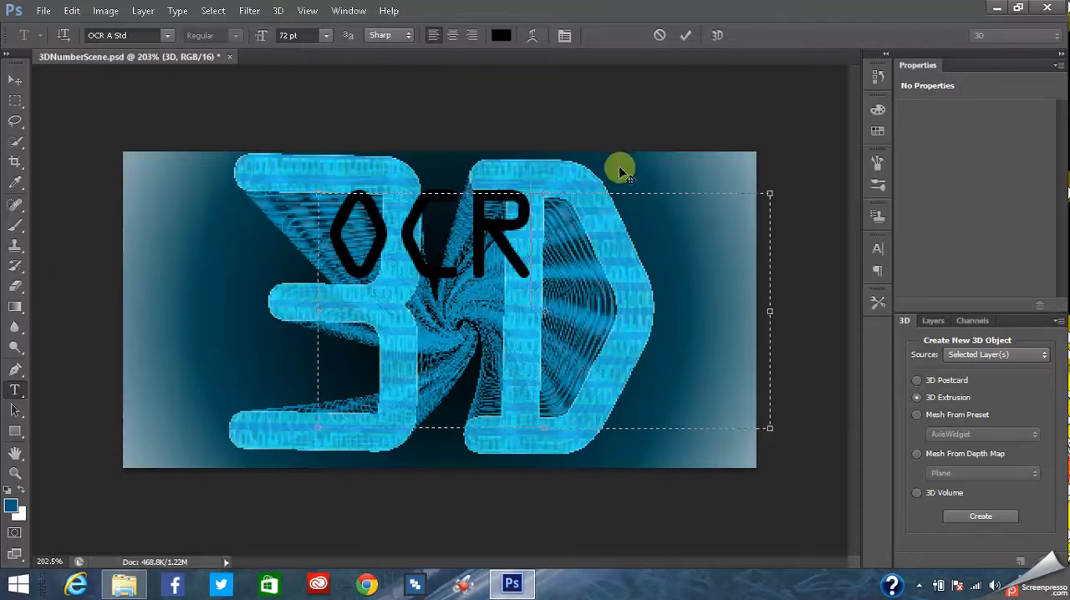
pyautogui.moveTo(607, 167); pyautogui.dragTo(533, 160)
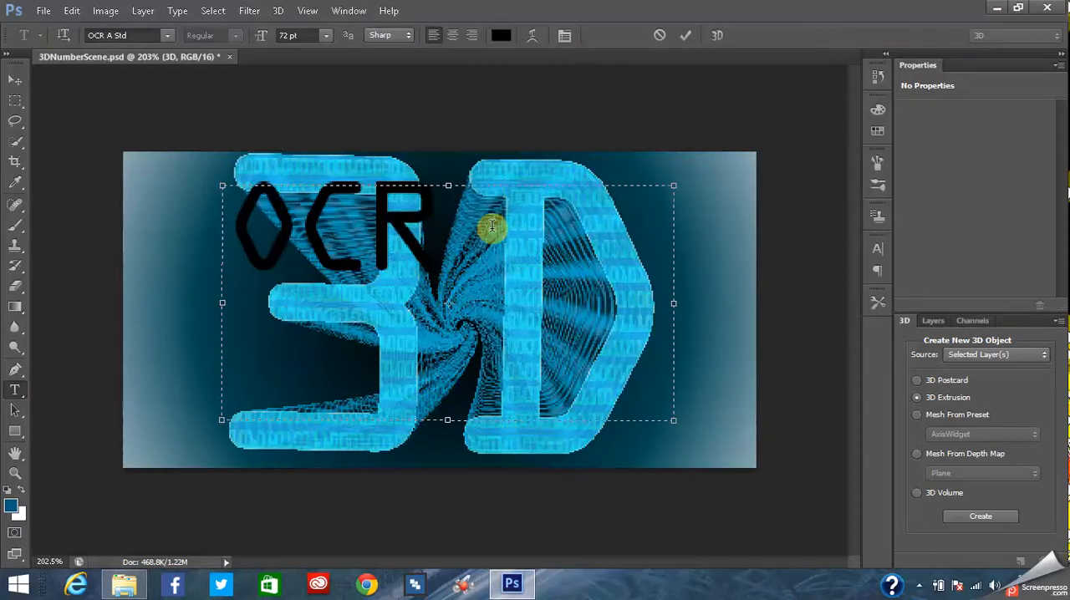
pyautogui.write('A')
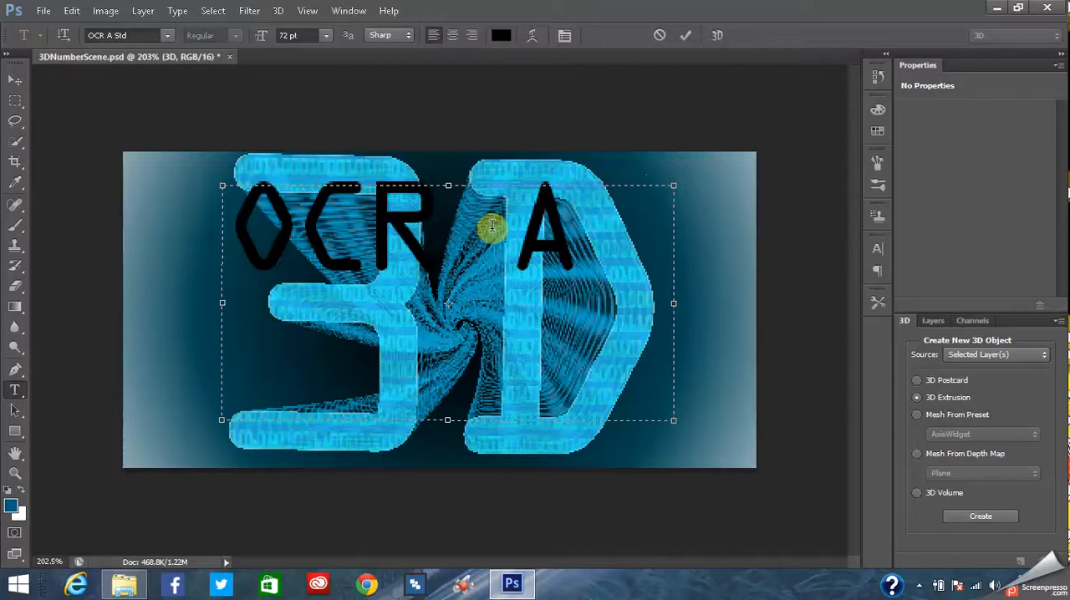
pyautogui.write('st')
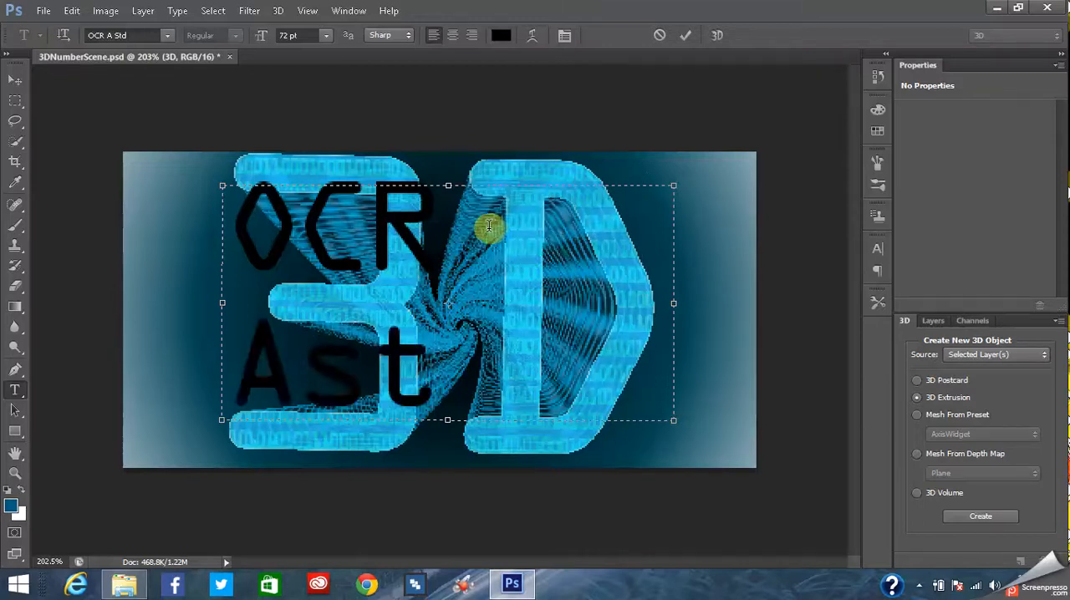
pyautogui.write('d')
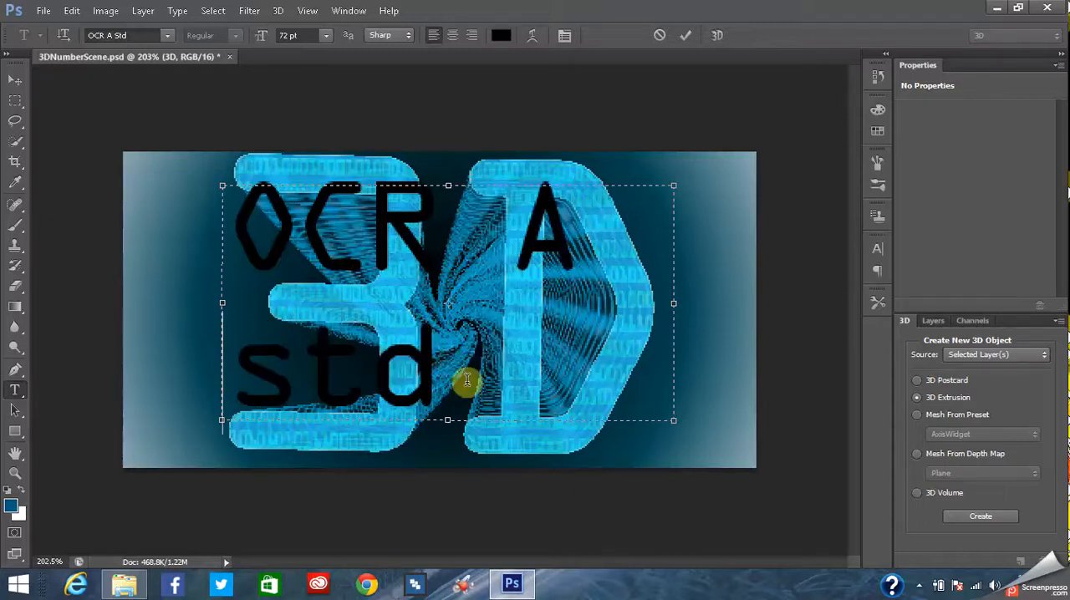
# - Set all of the text to 48 pt and enlarge its text box to about 4.49 by 2.35 in
pyautogui.hotkey('ctrl', 'a')
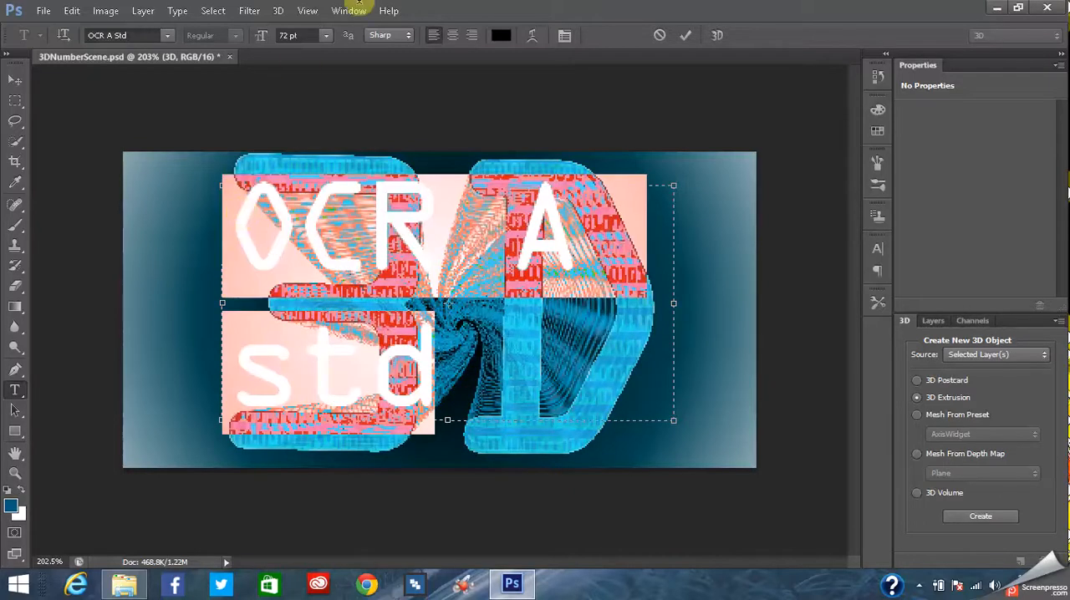
pyautogui.click(326, 35)
pyautogui.click(314, 266)
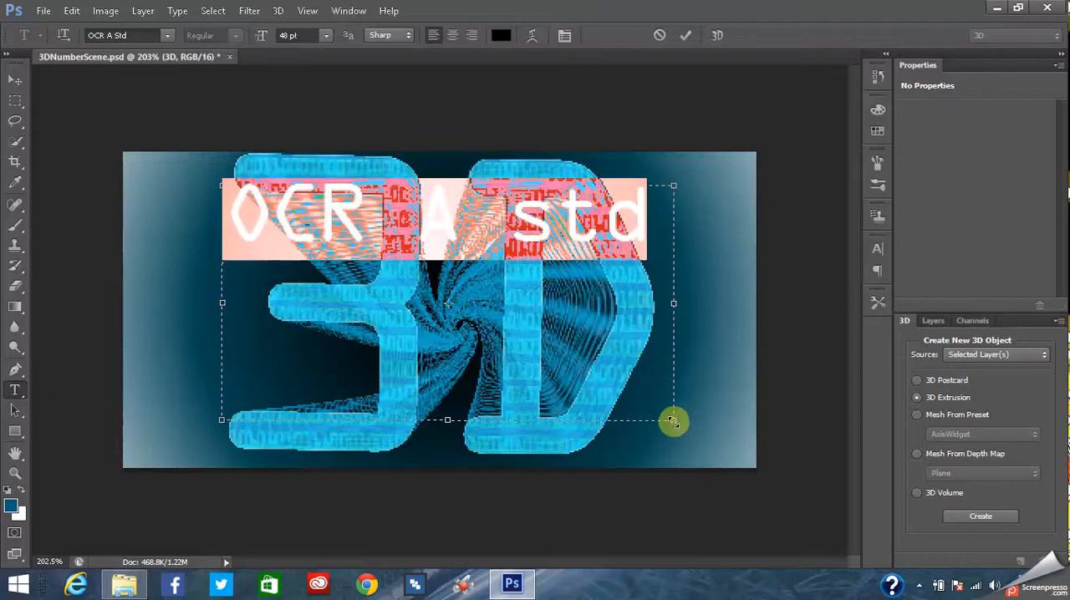
pyautogui.moveTo(673, 419); pyautogui.dragTo(733, 452)
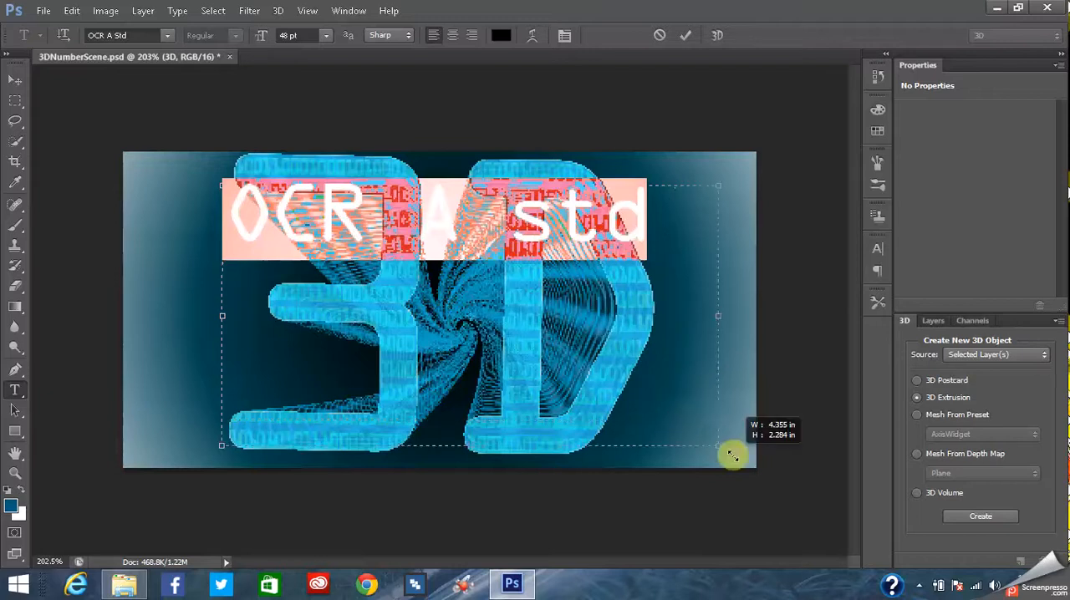
# - Color the whole "OCR A std" text red using a swatch
pyautogui.click(666, 222)
pyautogui.moveTo(682, 235); pyautogui.dragTo(190, 224)
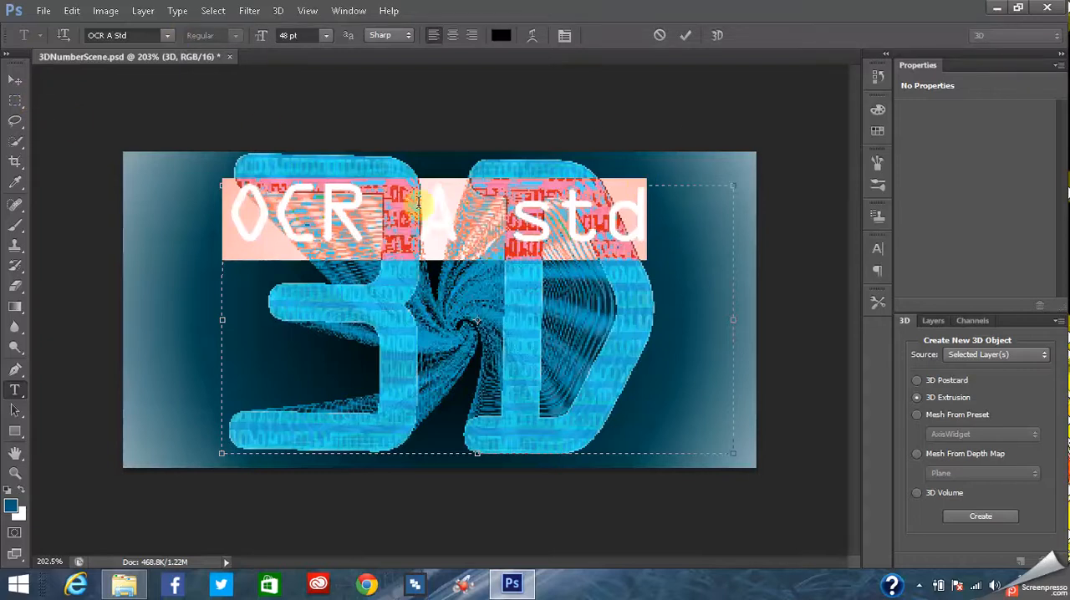
pyautogui.click(877, 131)
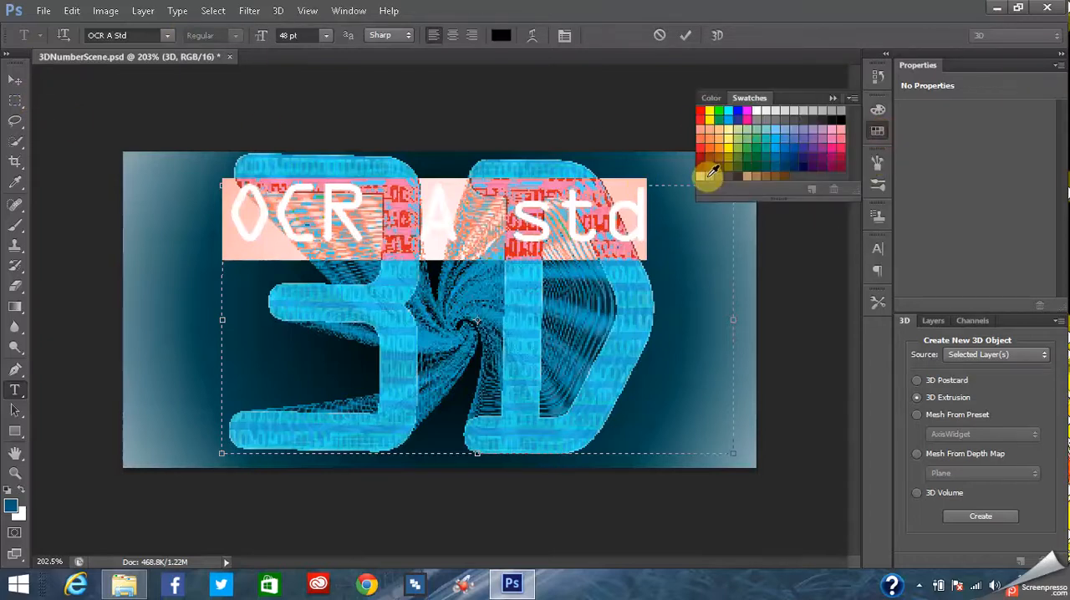
pyautogui.click(701, 147)
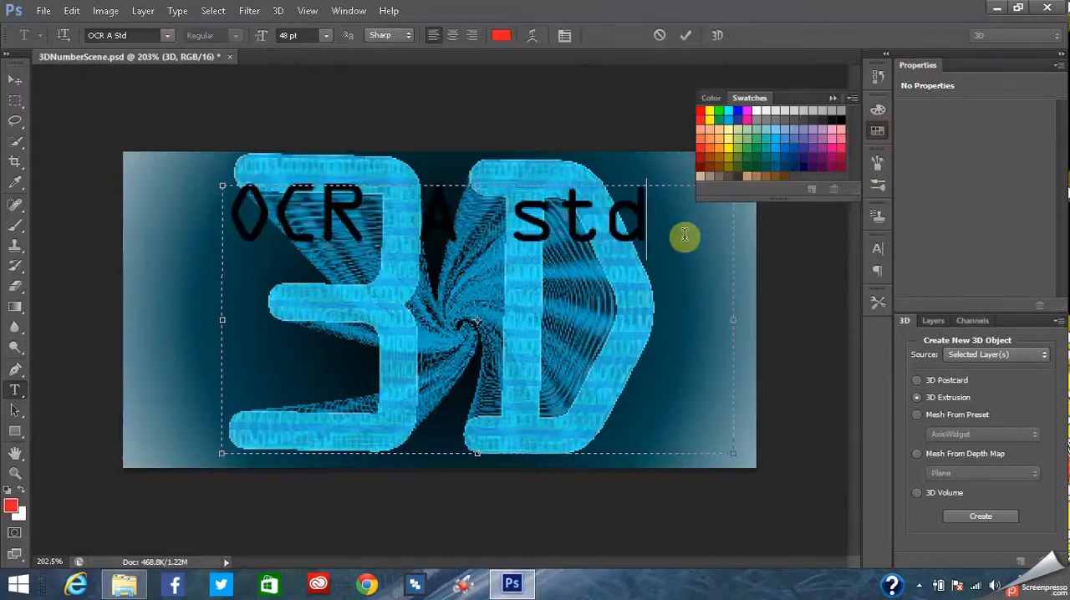
pyautogui.moveTo(641, 216); pyautogui.dragTo(458, 218)
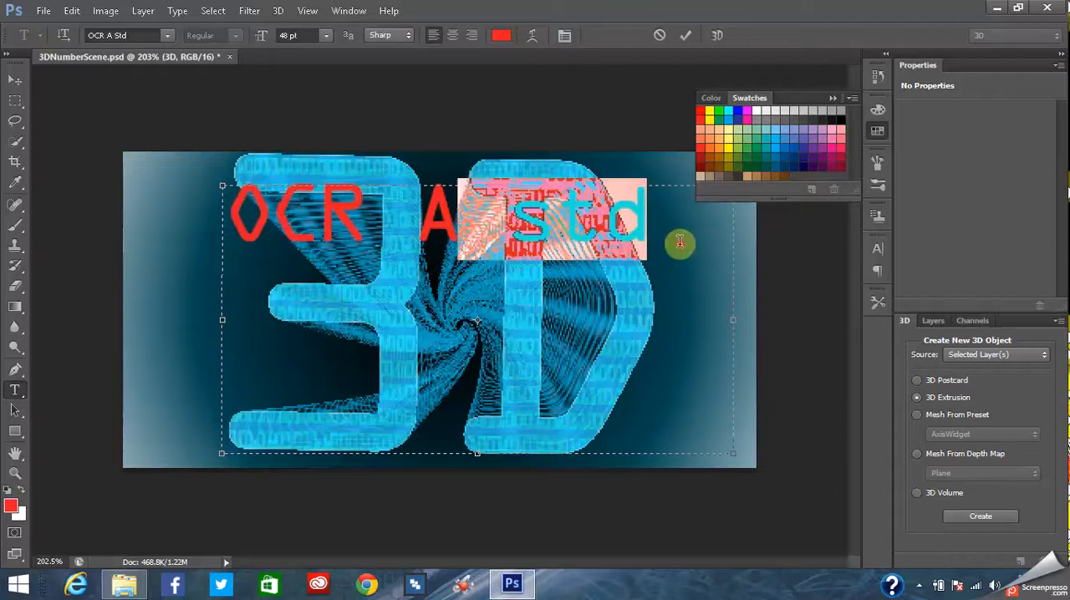
pyautogui.click(675, 242)
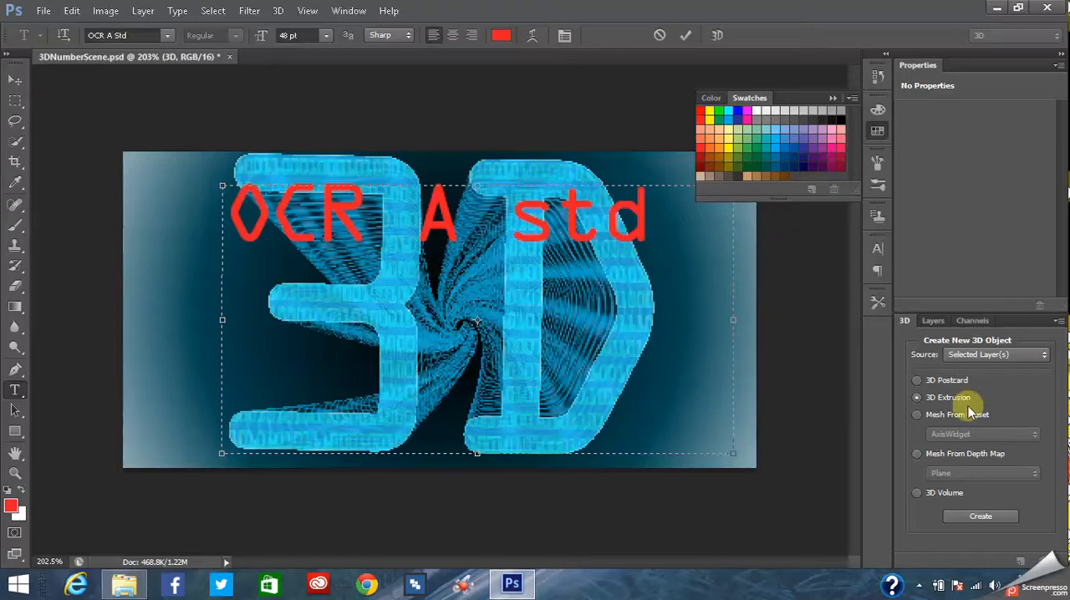
# - Delete the temporary "OCR A std" text layer
pyautogui.click(934, 323)
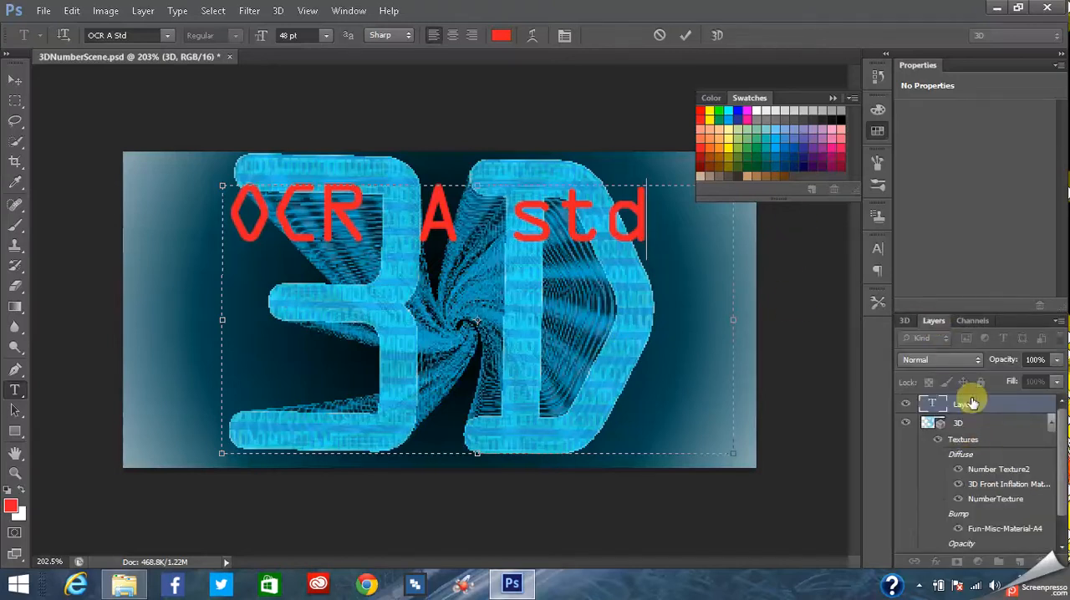
pyautogui.click(968, 405)
pyautogui.rightClick(963, 405)
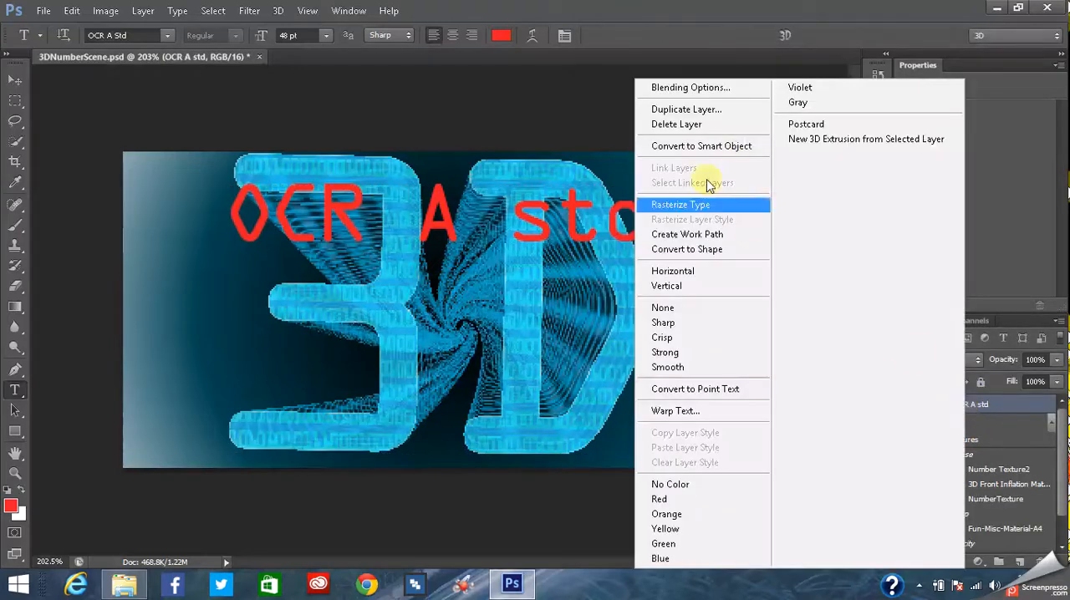
pyautogui.click(658, 126)
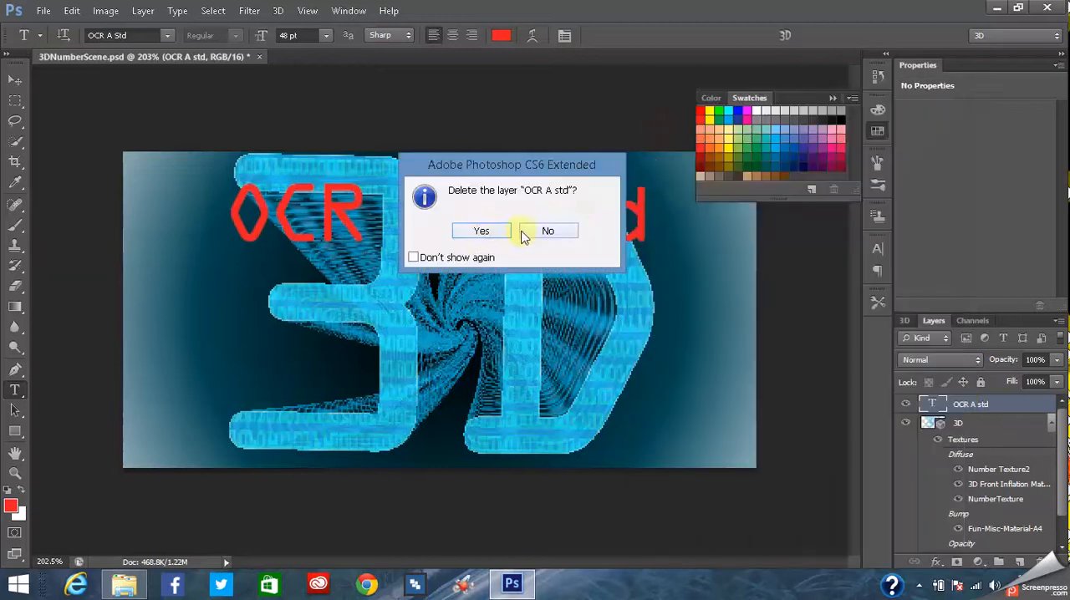
pyautogui.click(473, 235)
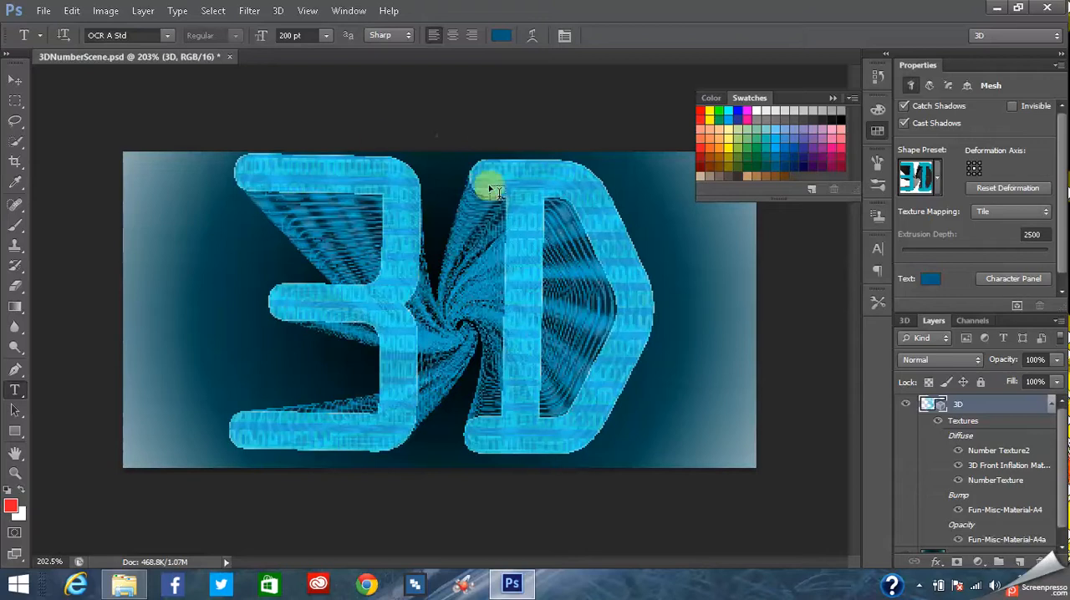
pyautogui.click(43, 12)
pyautogui.click(44, 11)
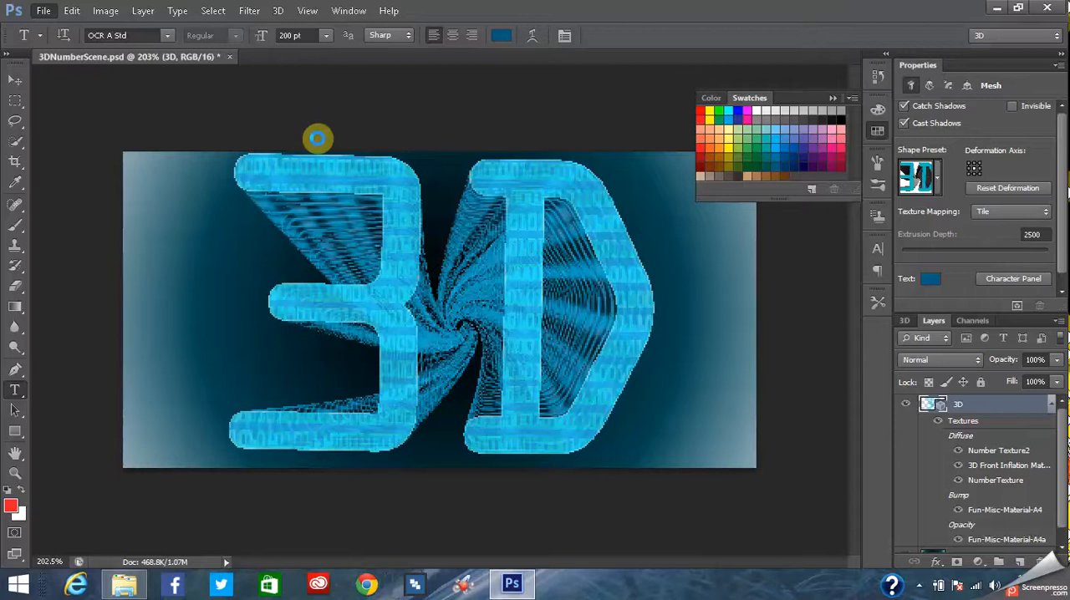
pyautogui.hotkey('ctrl', 'n')
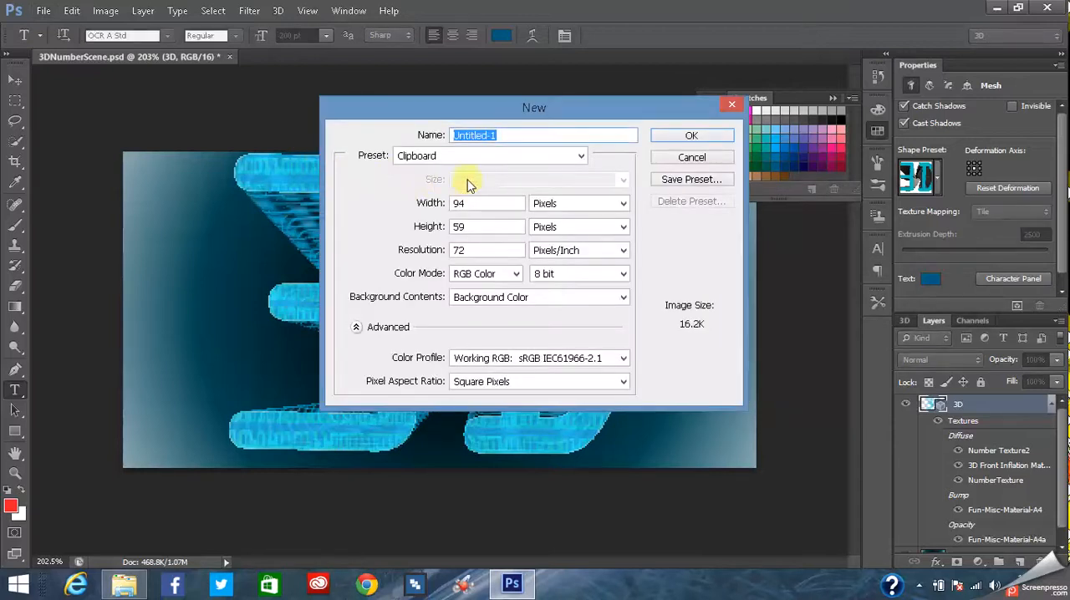
pyautogui.click(684, 159)
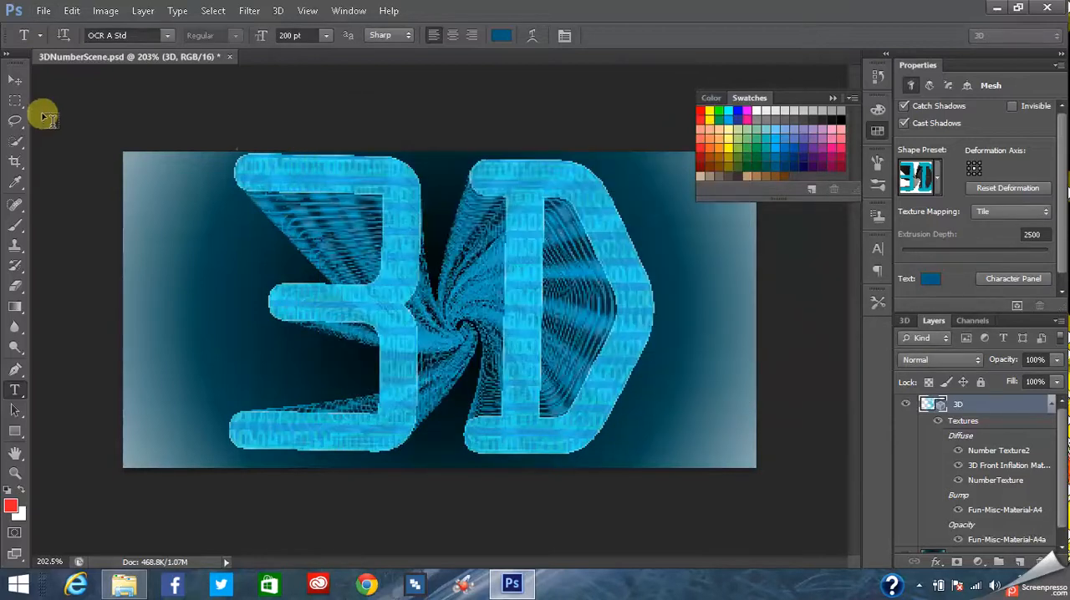
pyautogui.click(43, 11)
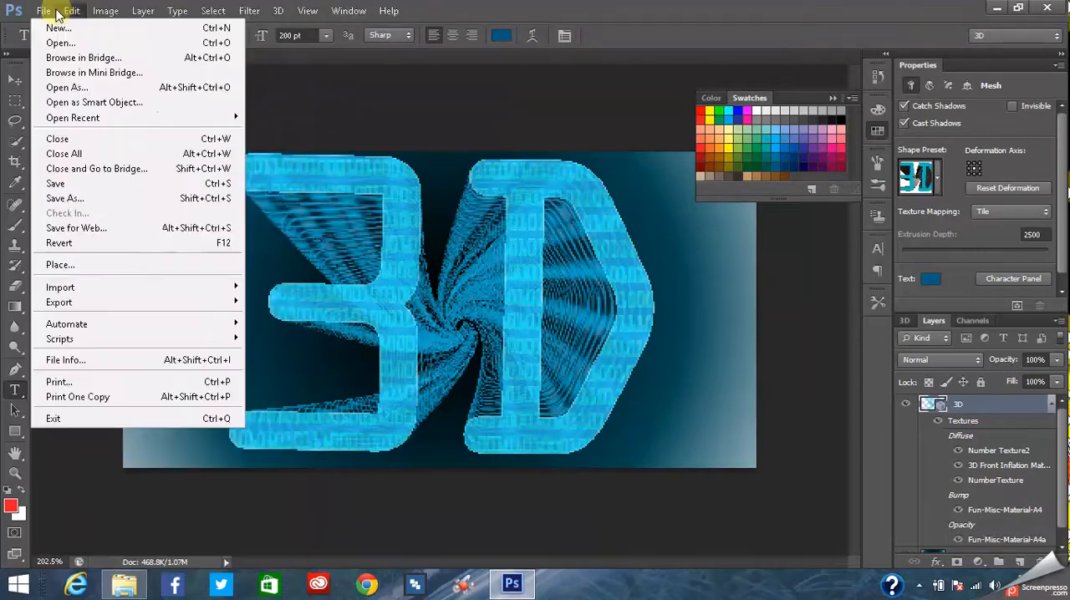
pyautogui.click(335, 122)
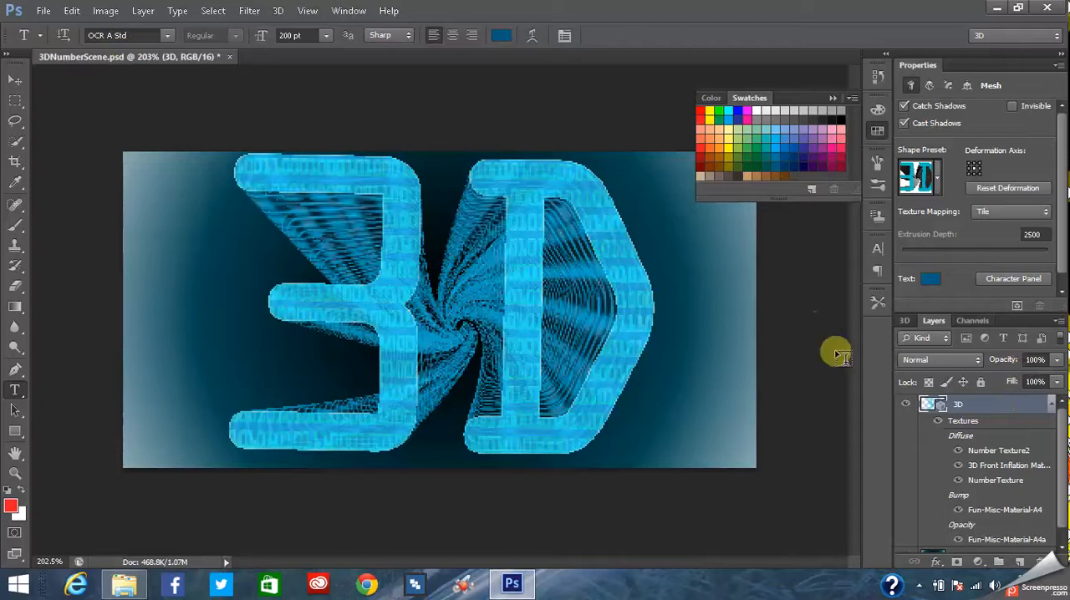
# - Duplicate the 3D layer into a new document
pyautogui.rightClick(980, 409)
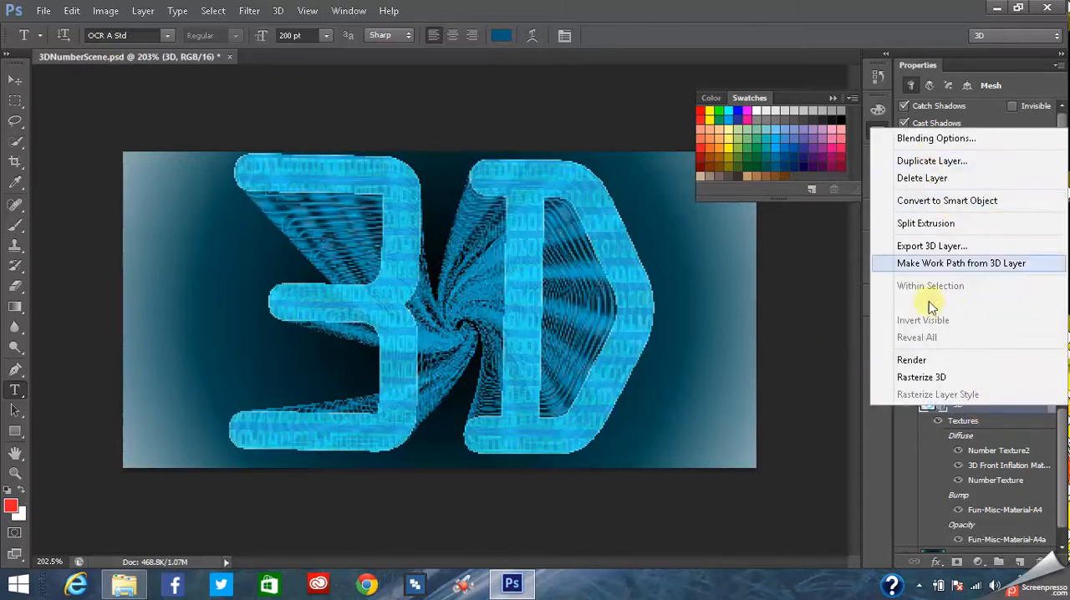
pyautogui.click(927, 163)
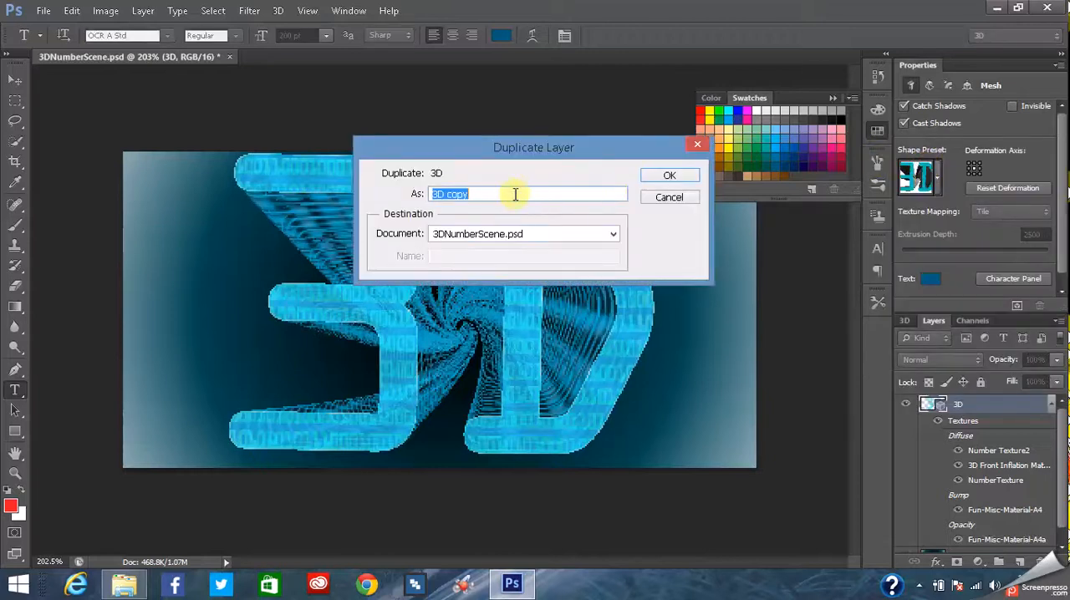
pyautogui.click(613, 236)
pyautogui.click(476, 263)
pyautogui.click(665, 177)
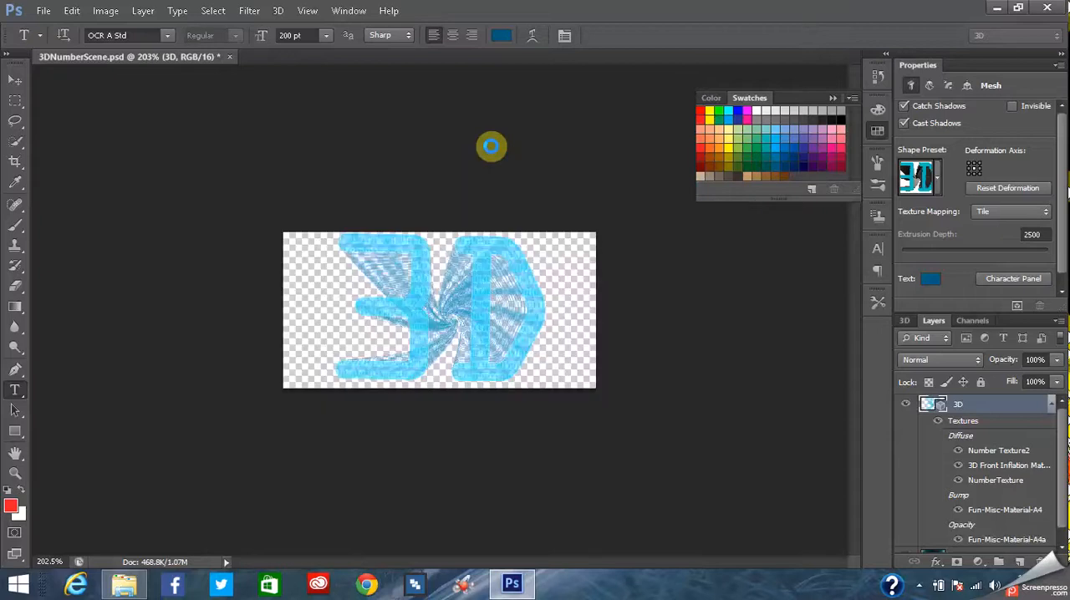
pyautogui.click(15, 474)
pyautogui.click(413, 317)
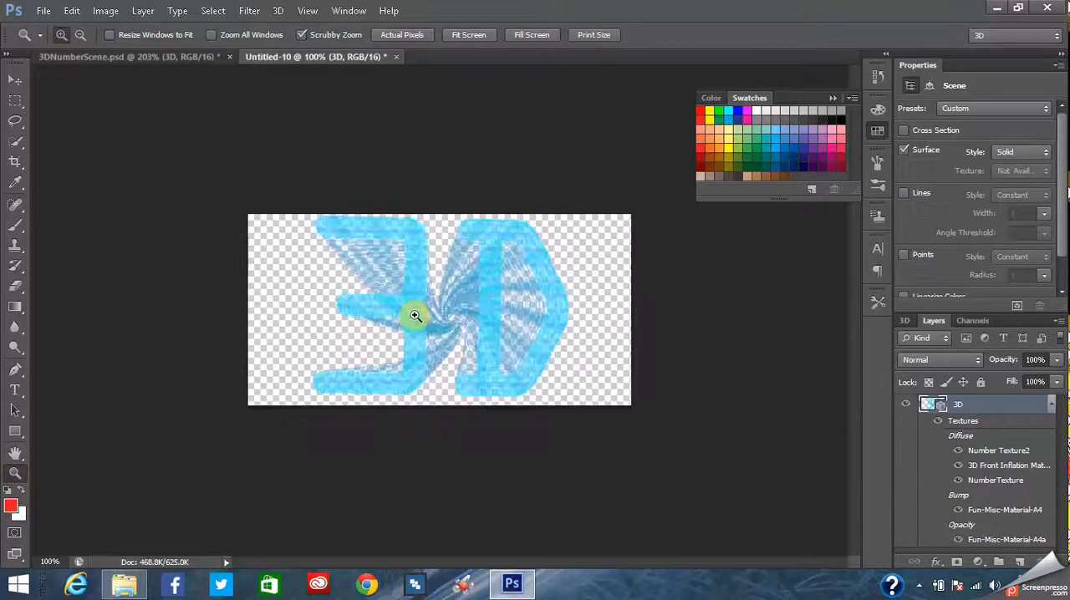
pyautogui.click(416, 313)
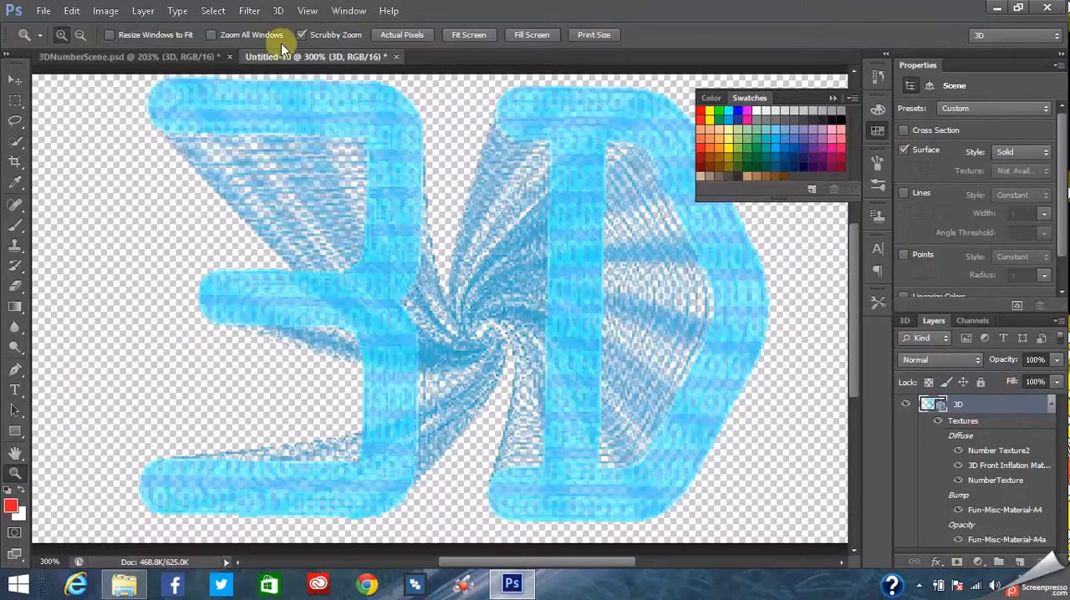
# - Duplicate the Color Fill 1 layer of 3DNumberScene.psd into the Untitled-10 document
pyautogui.click(166, 55)
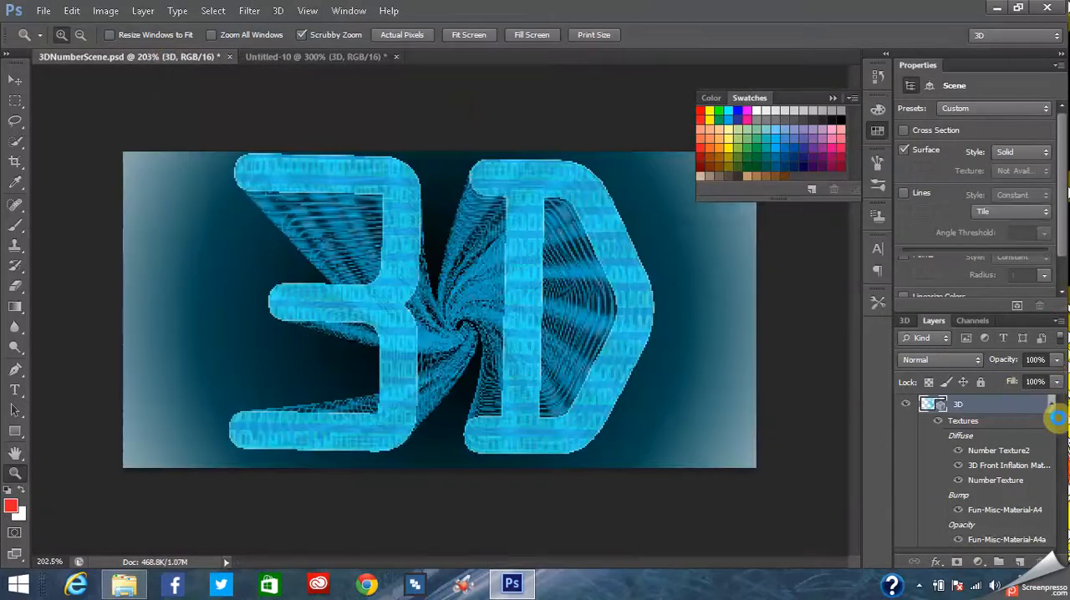
pyautogui.scroll(-1, 1060, 510)
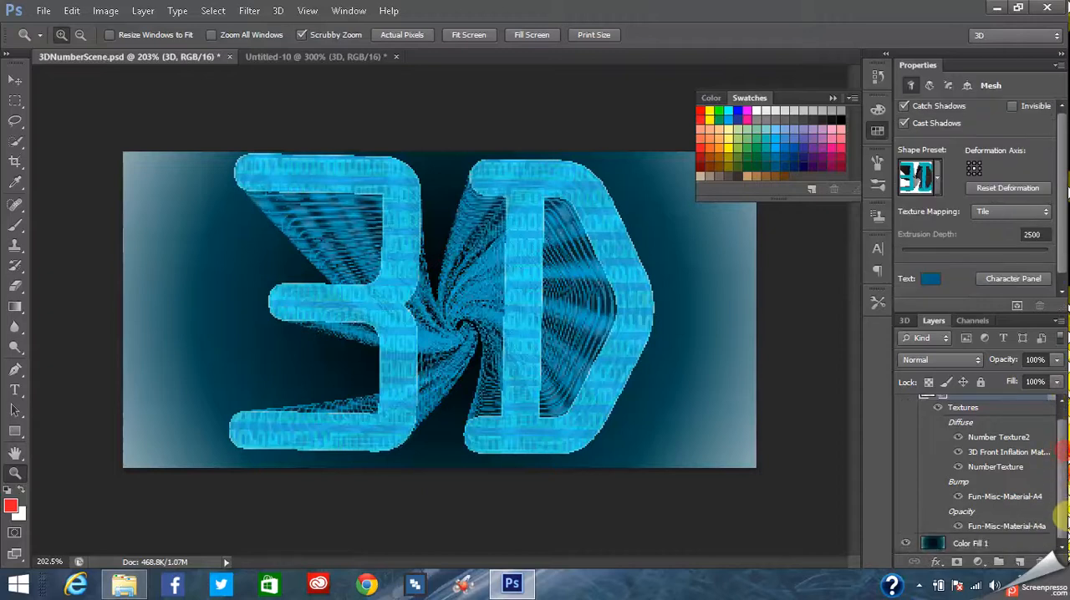
pyautogui.rightClick(969, 545)
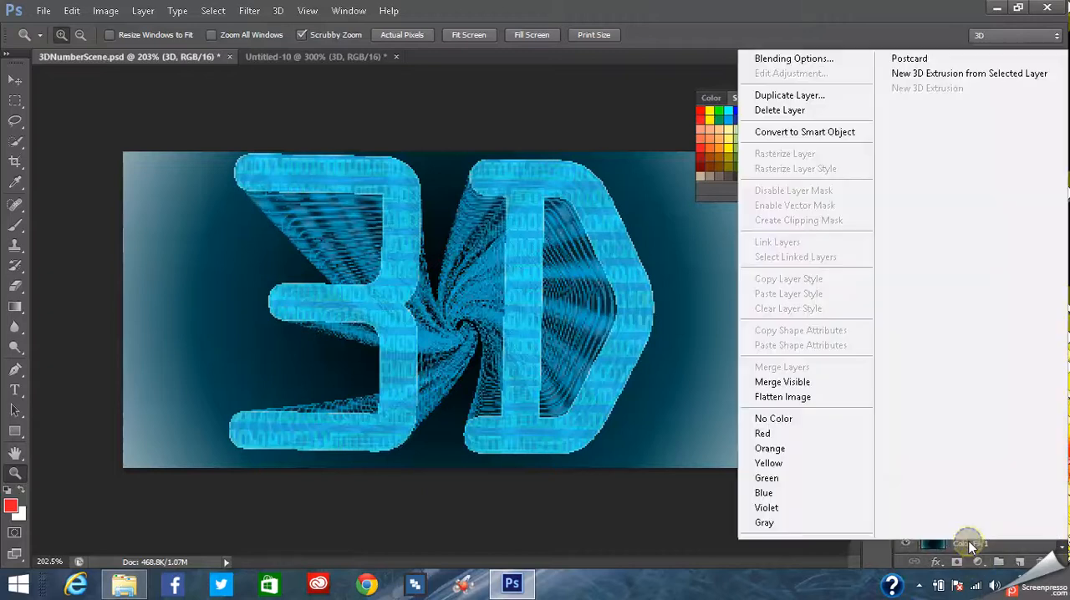
pyautogui.click(783, 97)
pyautogui.click(573, 239)
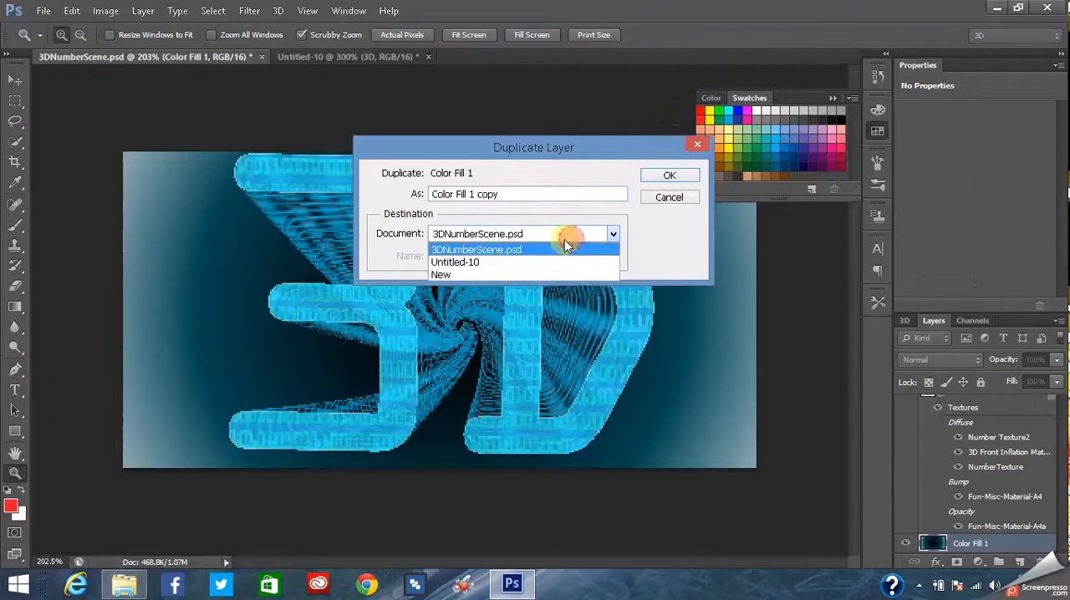
pyautogui.click(488, 264)
pyautogui.click(669, 176)
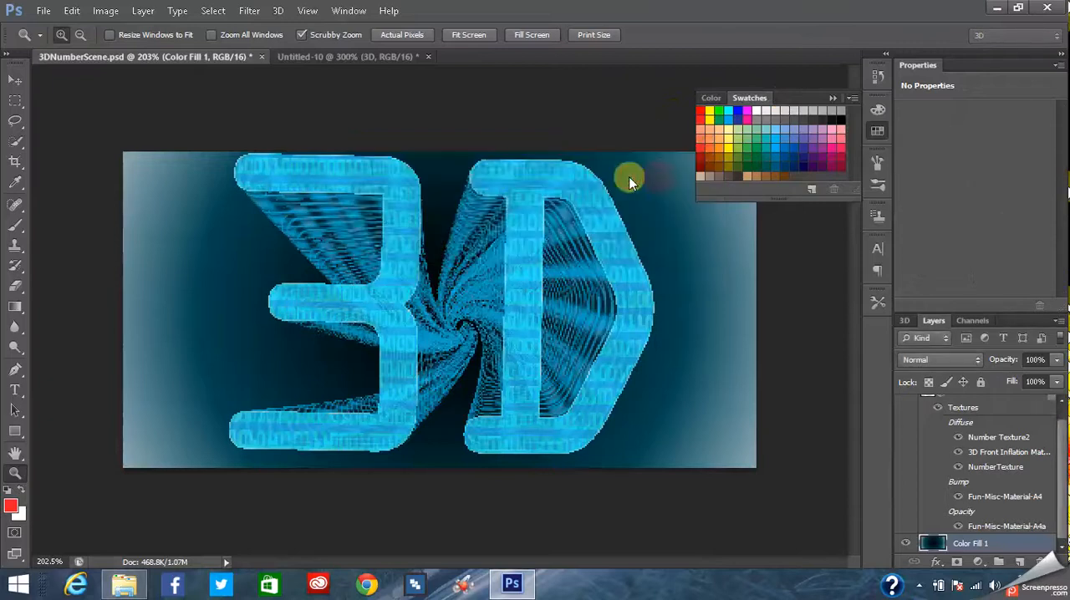
# - In the Untitled-10 document, move the Color Fill 1 layer beneath the 3D layer
pyautogui.click(371, 55)
pyautogui.moveTo(979, 404); pyautogui.dragTo(974, 559)
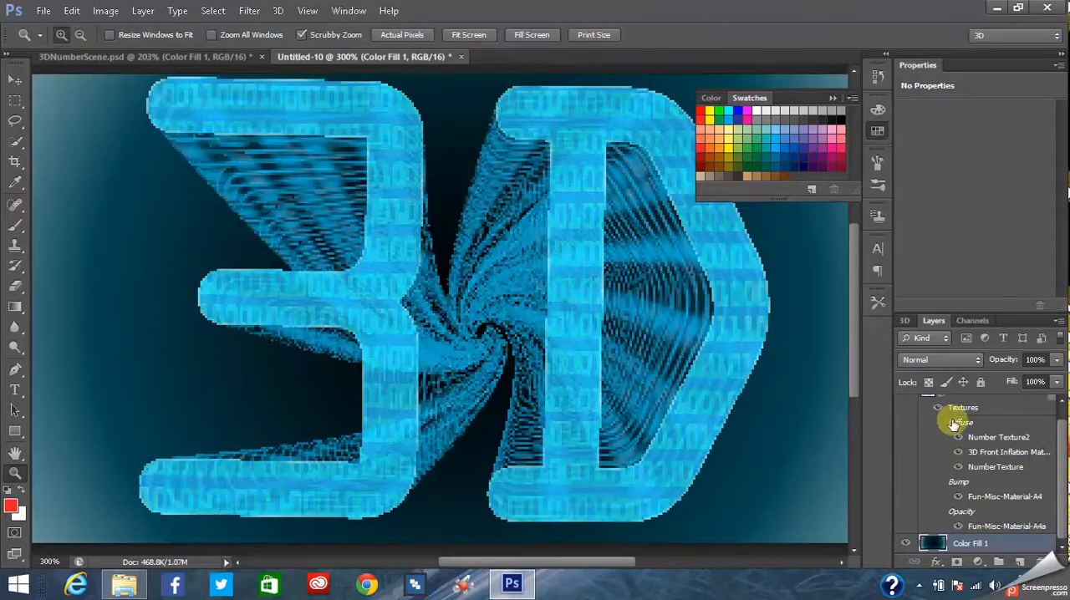
# - Select the 3D layer in Untitled-10 and activate the Move tool to show its 3D controls
pyautogui.moveTo(1062, 461); pyautogui.dragTo(1064, 416)
pyautogui.click(982, 398)
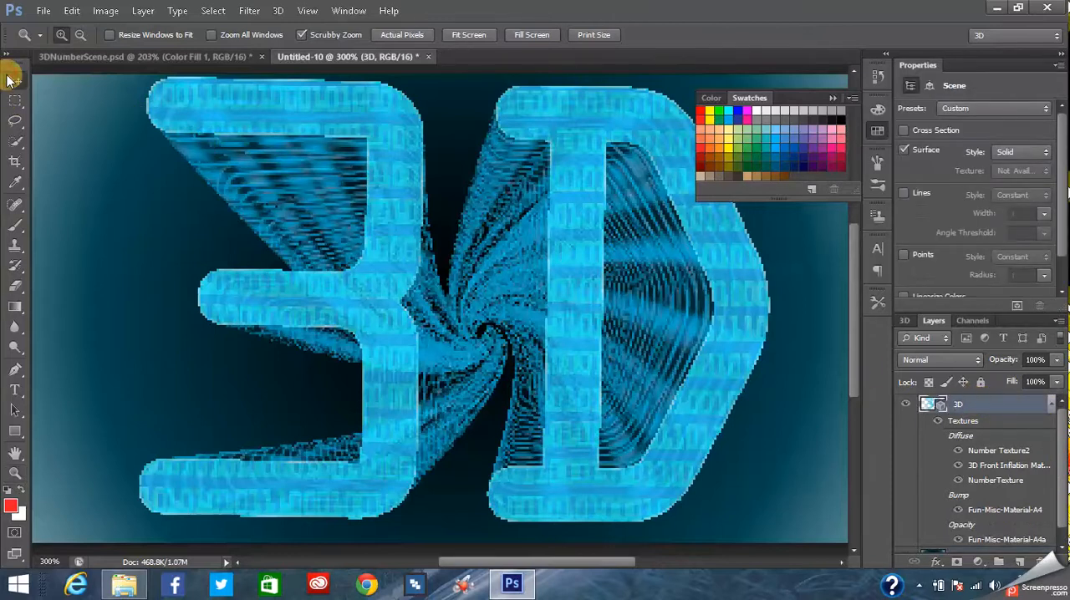
pyautogui.click(13, 80)
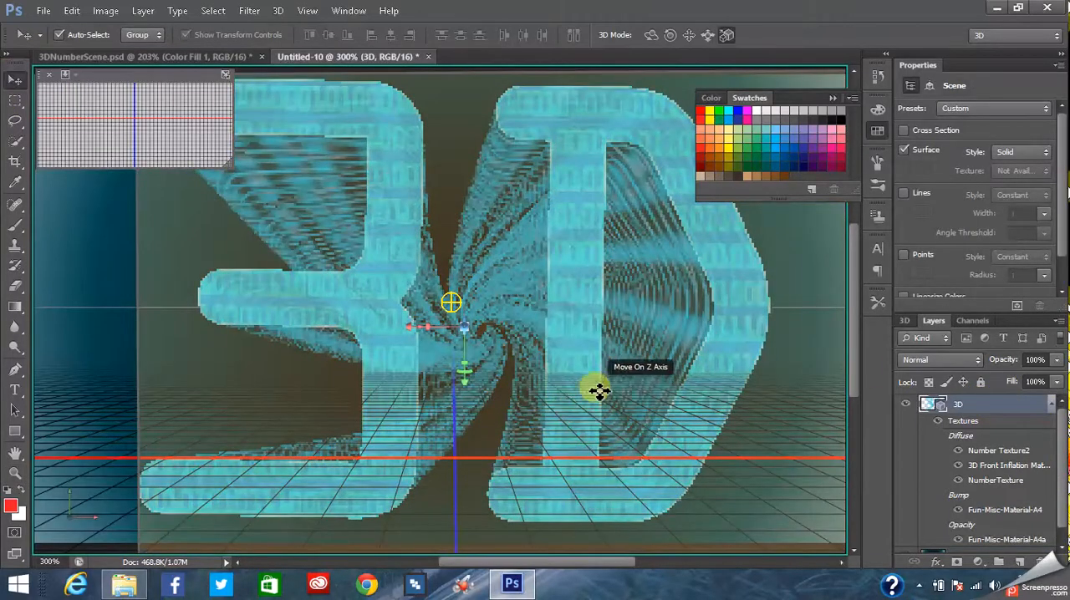
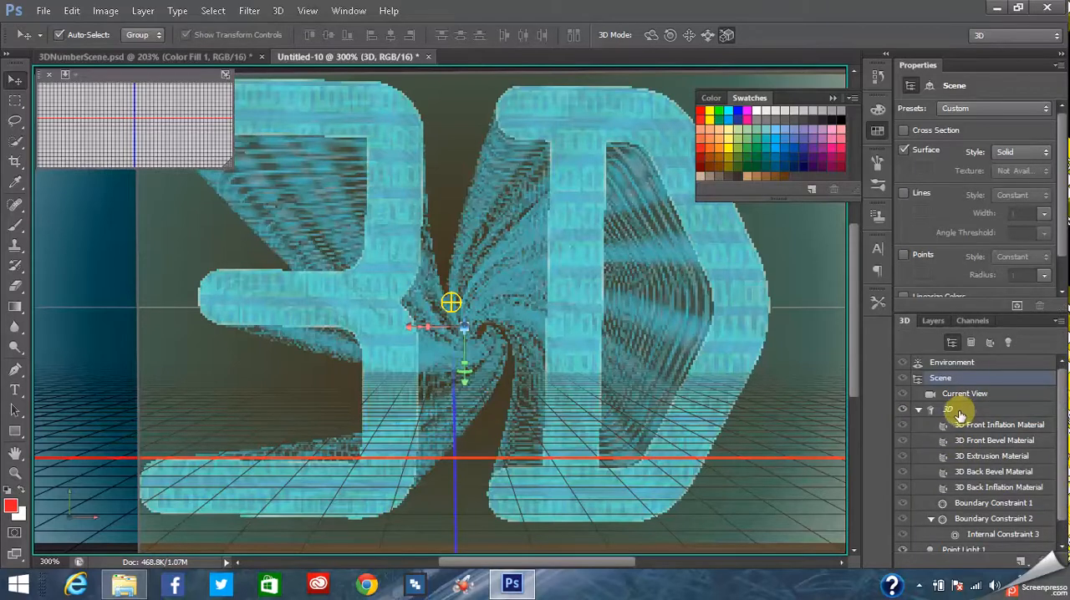
# - Hide the existing 3D mesh and draw a large paragraph text box across most of the canvas
pyautogui.click(947, 413)
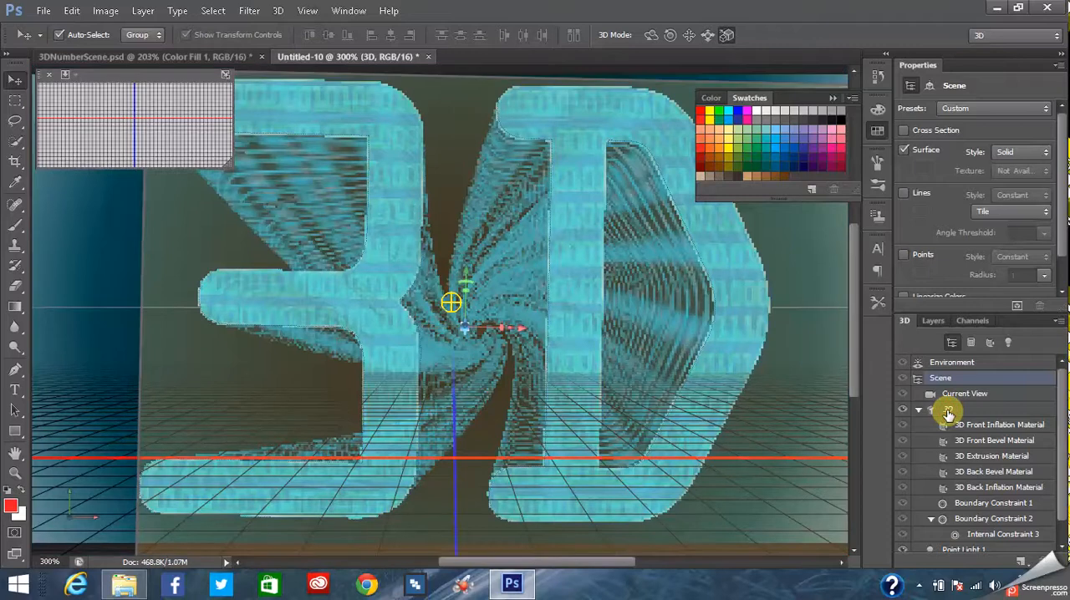
pyautogui.click(903, 409)
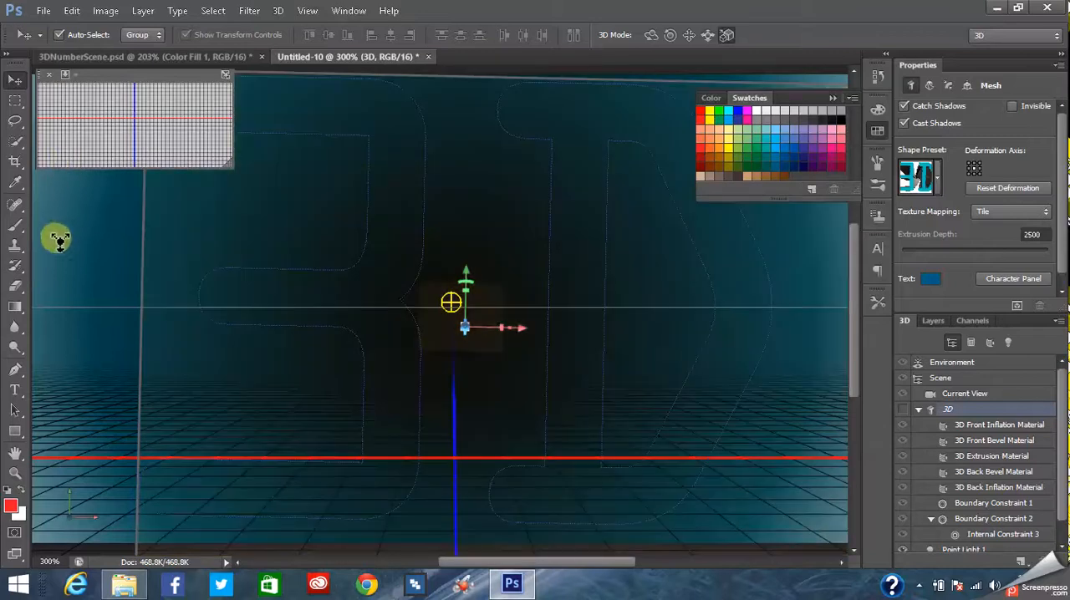
pyautogui.click(15, 392)
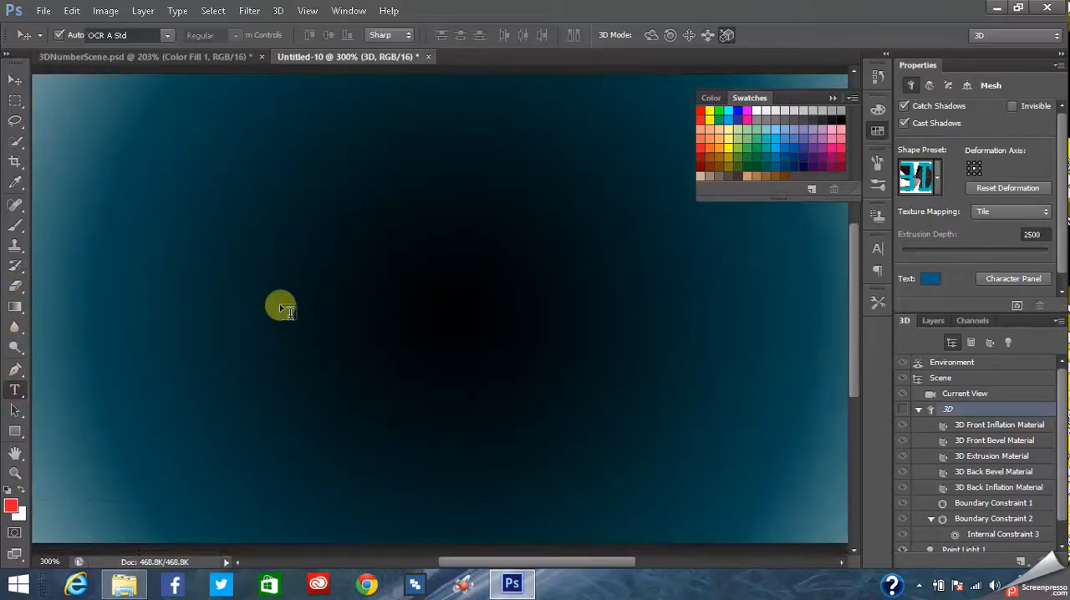
pyautogui.moveTo(176, 109); pyautogui.dragTo(769, 498)
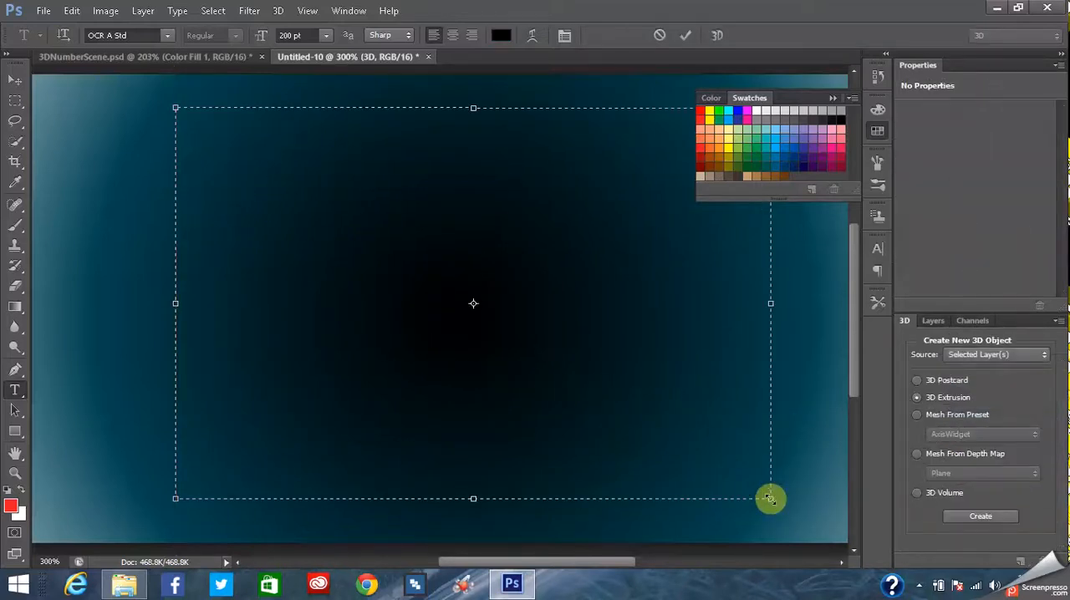
pyautogui.hotkey('ctrl', 'shift', 'c')
pyautogui.write('#')
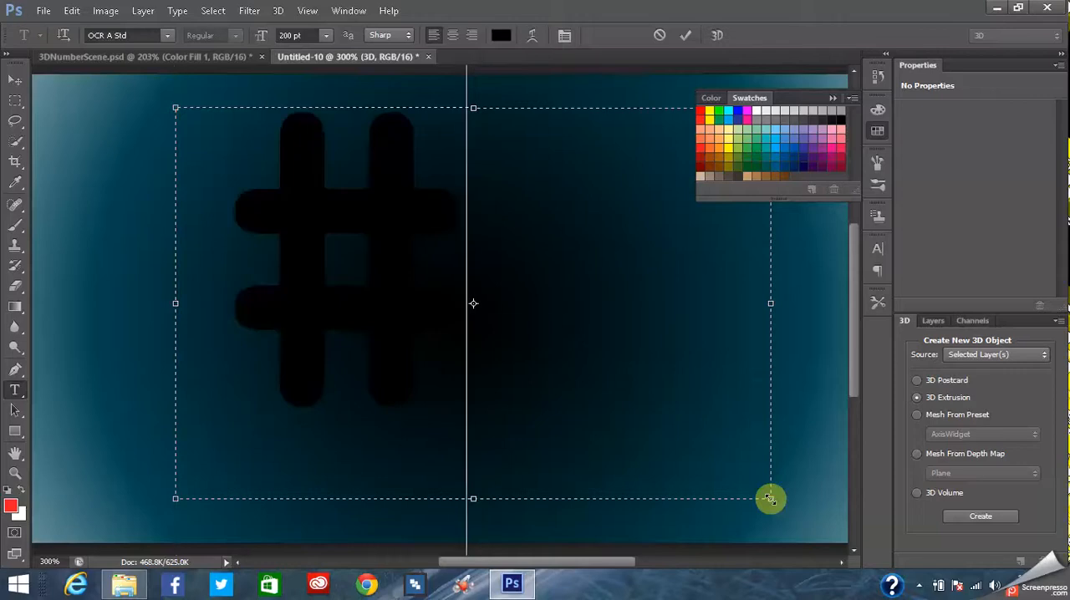
pyautogui.press('BackSpace')
pyautogui.write('3')
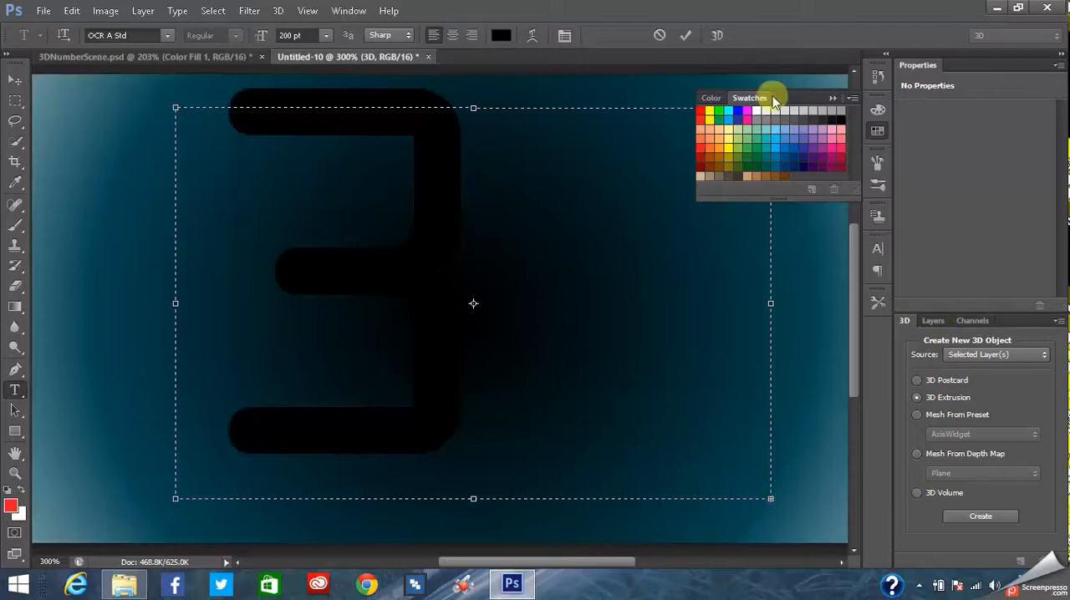
pyautogui.click(835, 100)
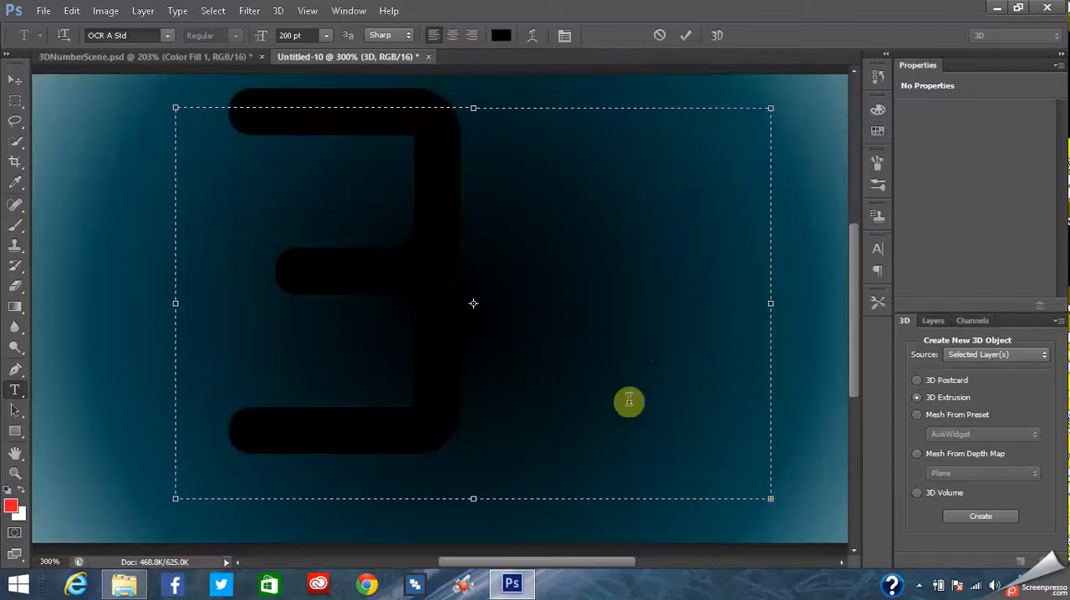
pyautogui.click(527, 327)
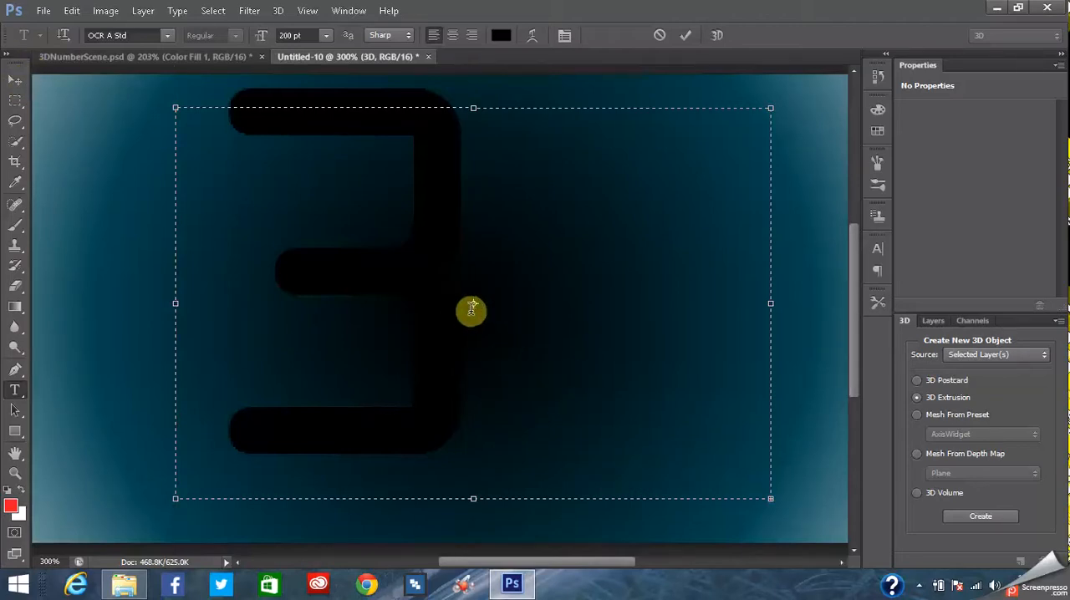
pyautogui.write('D')
pyautogui.press('Left')
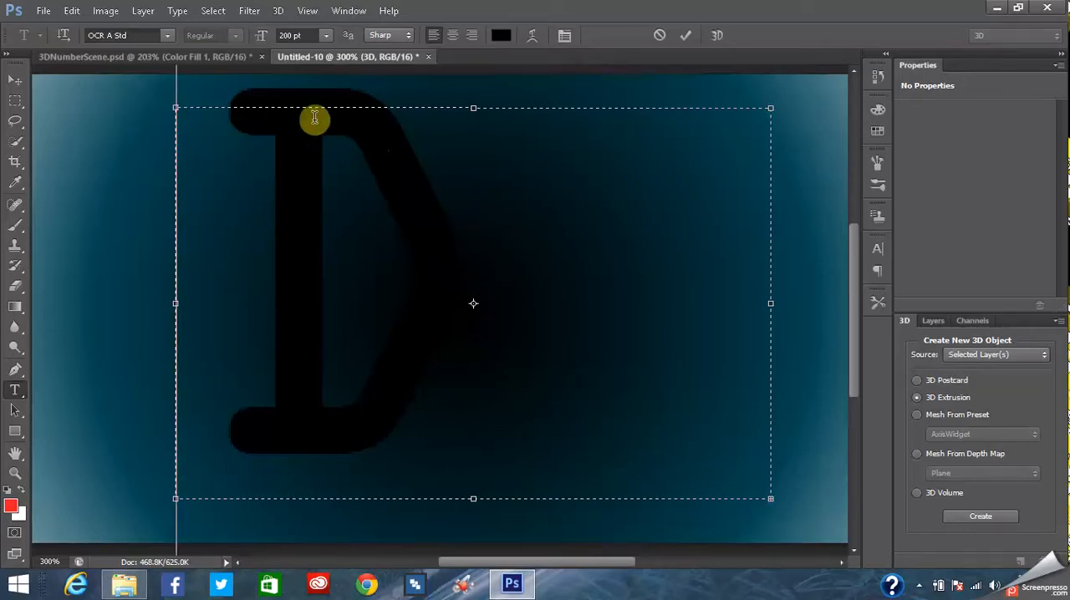
pyautogui.press('Delete')
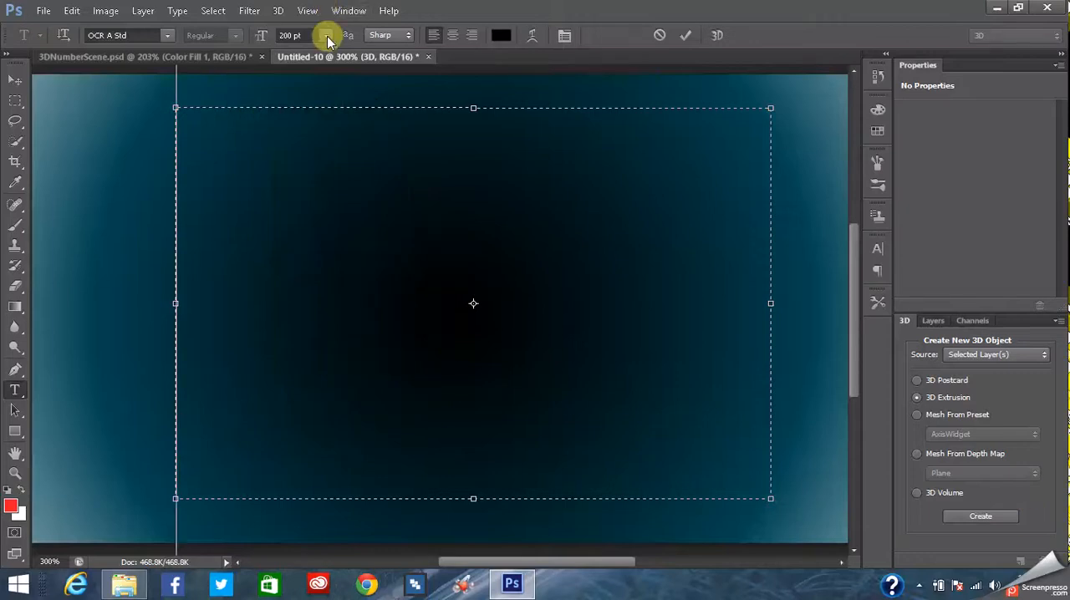
# - Set the font size to 150 pt, enter the text "3D", and move the text box down toward the canvas centre
pyautogui.click(326, 34)
pyautogui.click(291, 33)
pyautogui.doubleClick(291, 34)
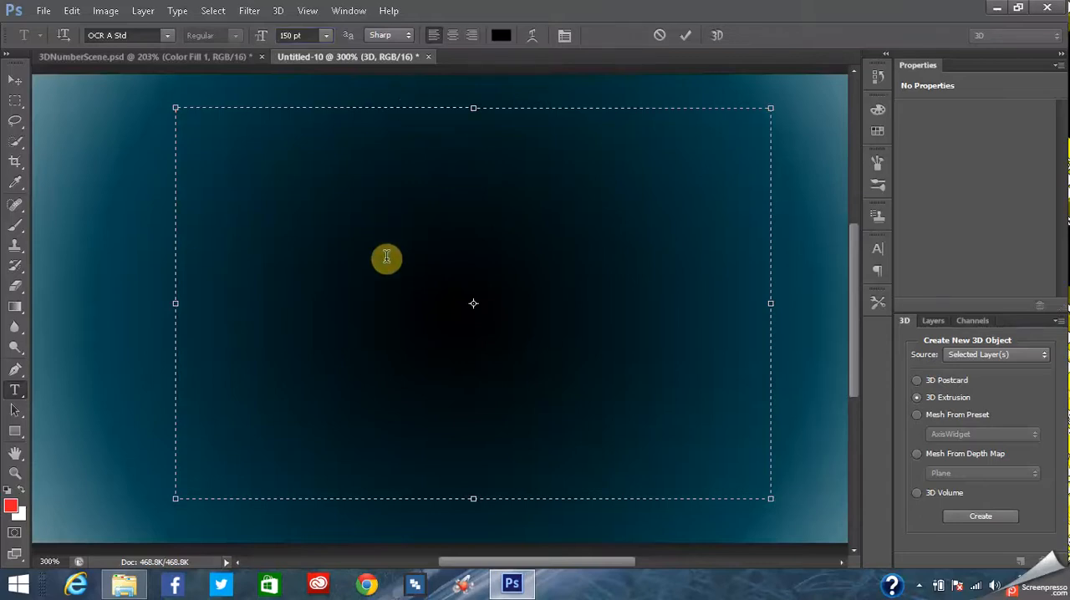
pyautogui.write('3')
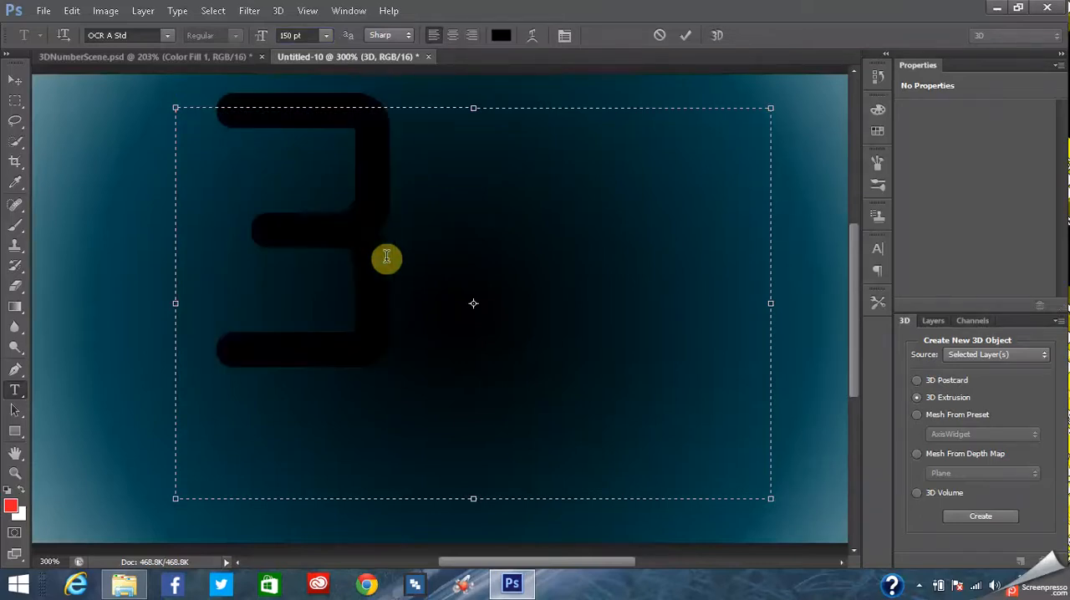
pyautogui.write('d')
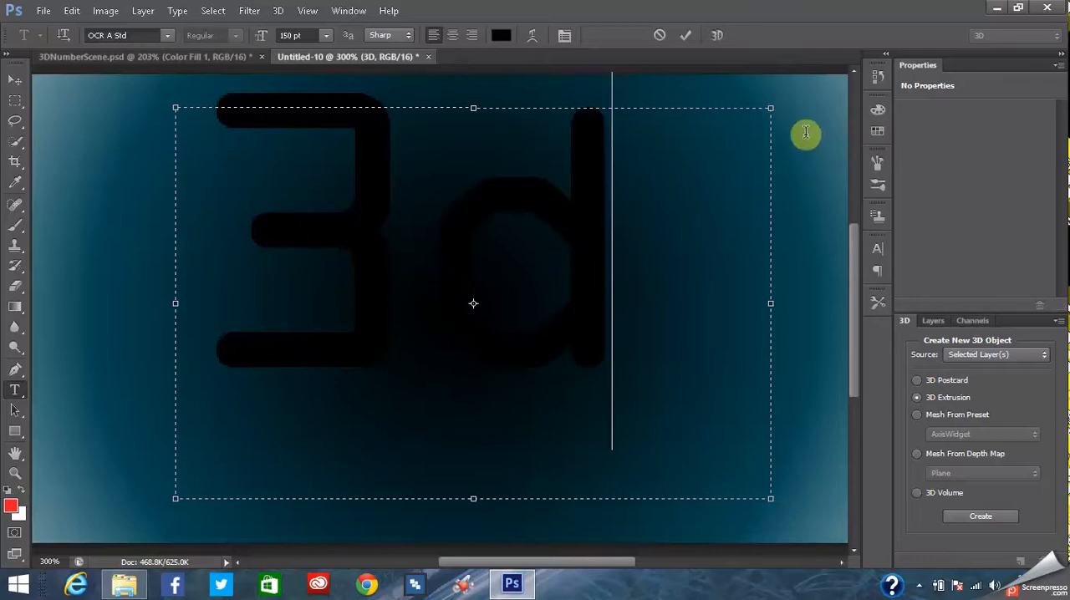
pyautogui.write('D')
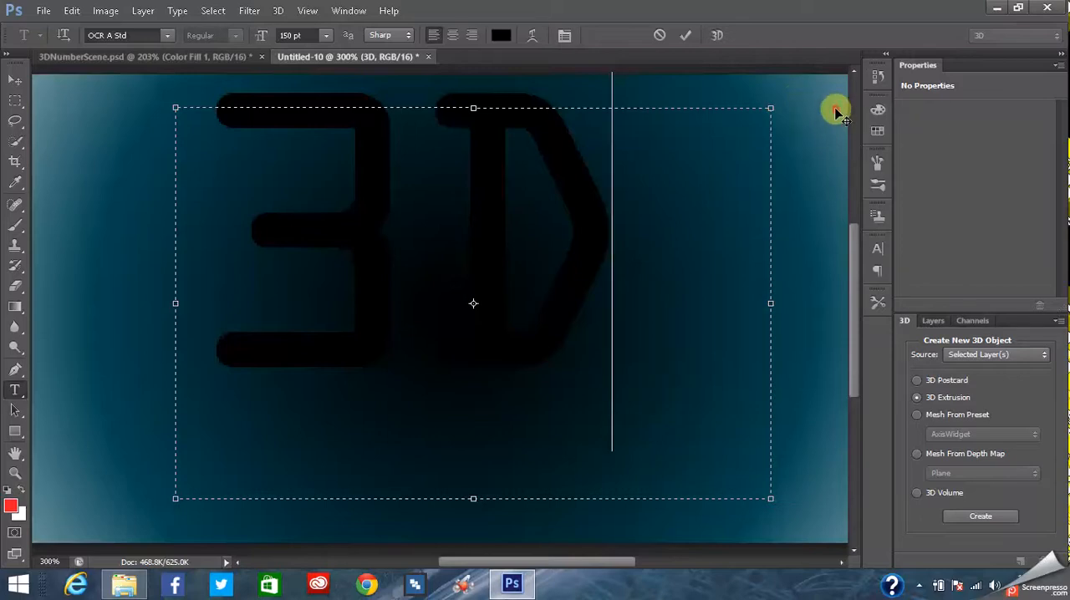
pyautogui.moveTo(836, 134); pyautogui.dragTo(853, 170)
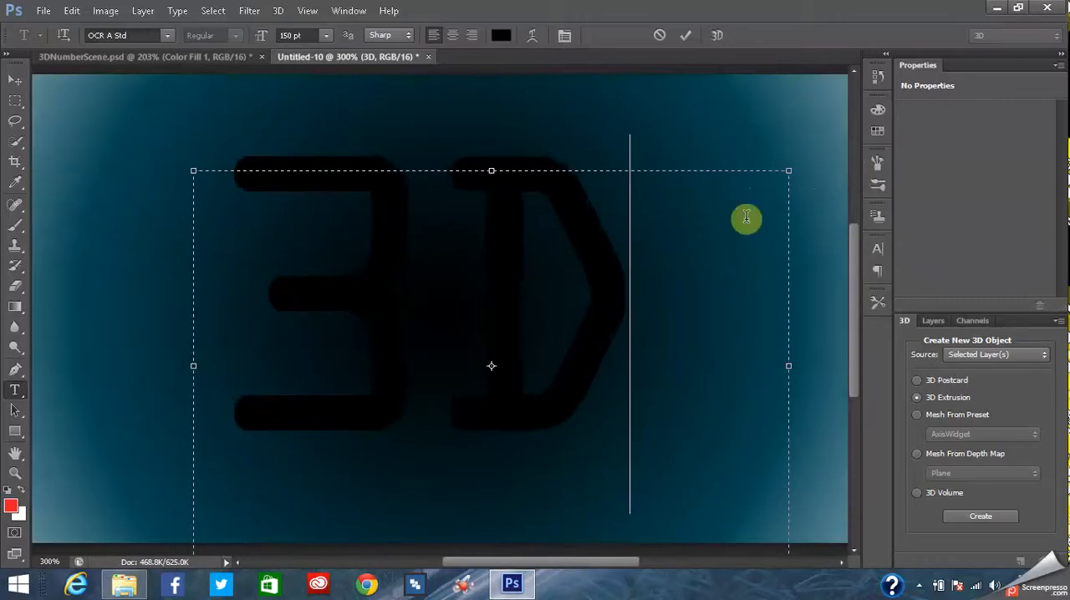
pyautogui.click(16, 77)
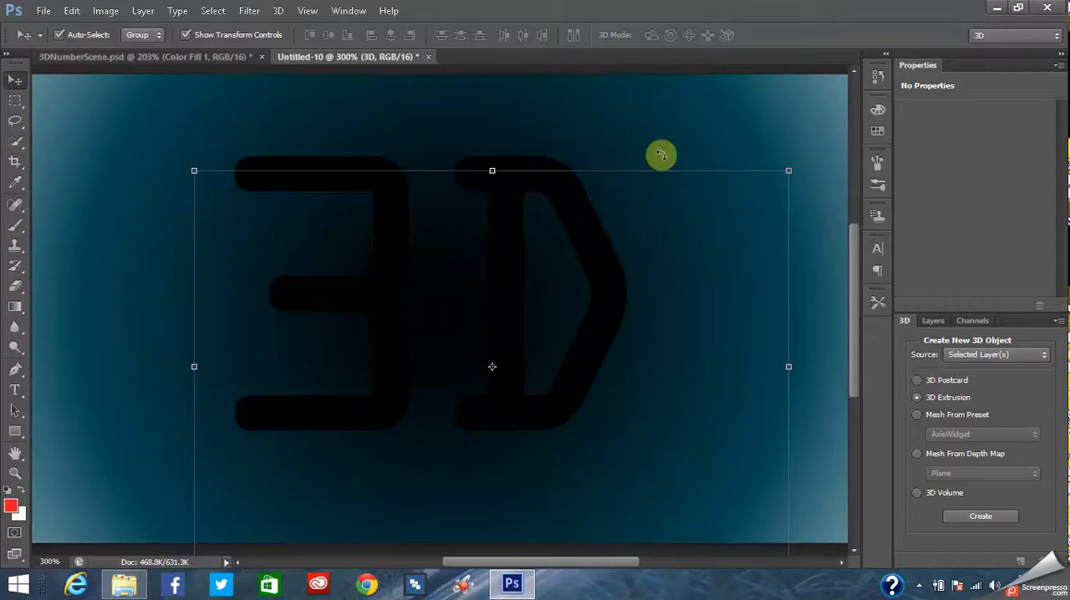
# - Create a new 3D extrusion from the selected "3D" text layer
pyautogui.click(280, 11)
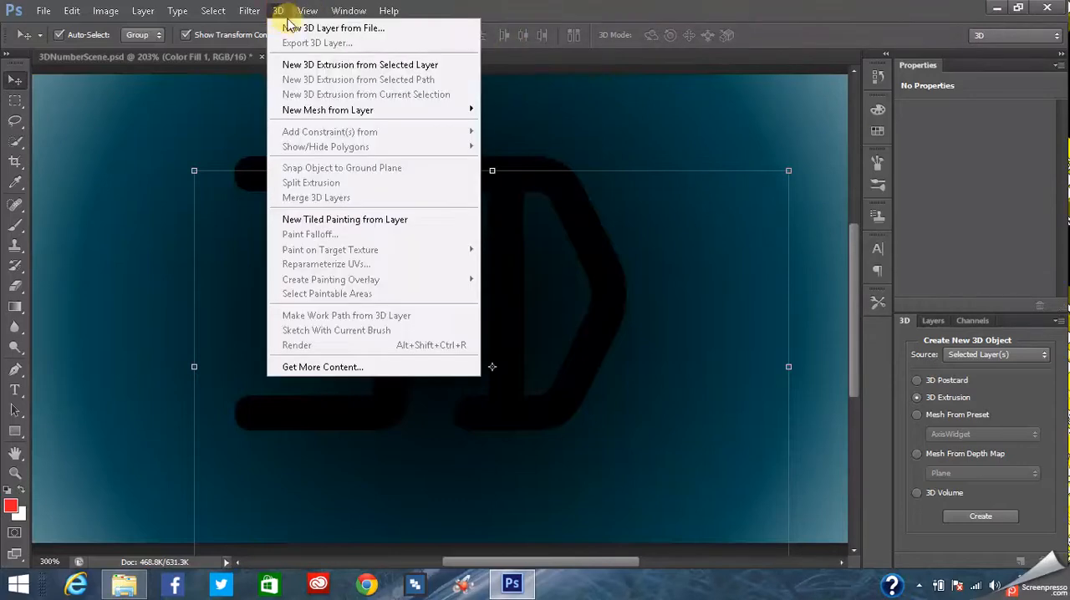
pyautogui.click(278, 11)
pyautogui.click(278, 11)
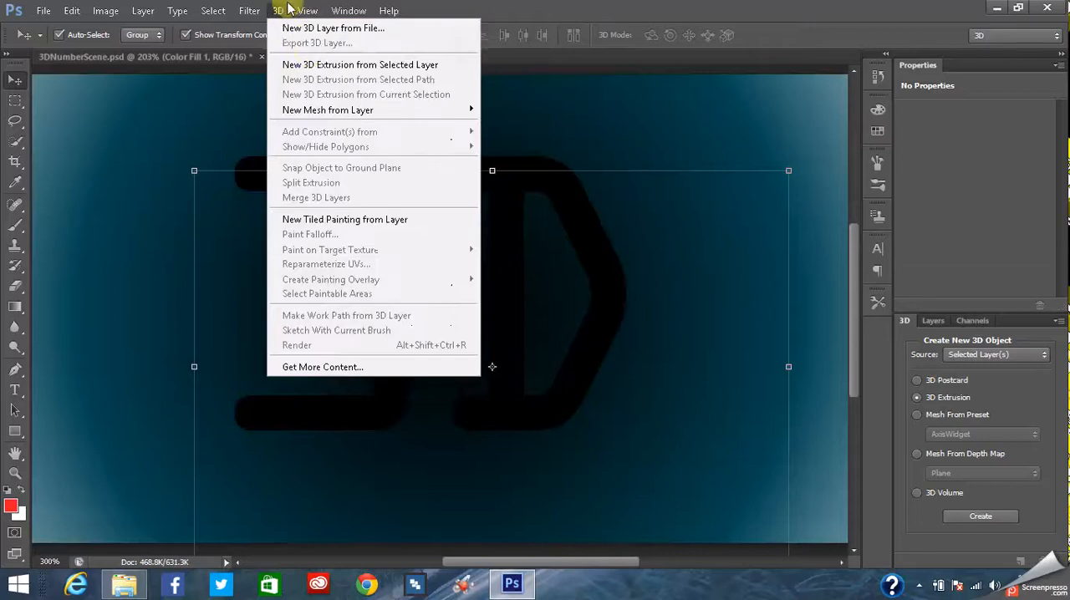
pyautogui.click(318, 65)
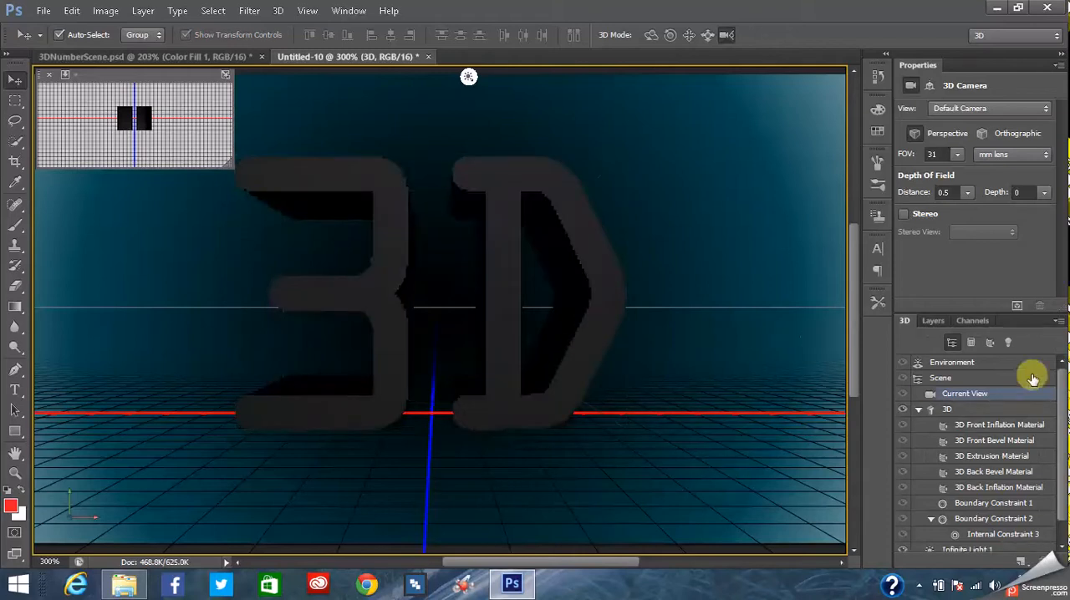
# - Review the new extrusion's scene elements and compare it with the finished text in 3DNumberScene.psd
pyautogui.moveTo(1065, 395); pyautogui.dragTo(1065, 423)
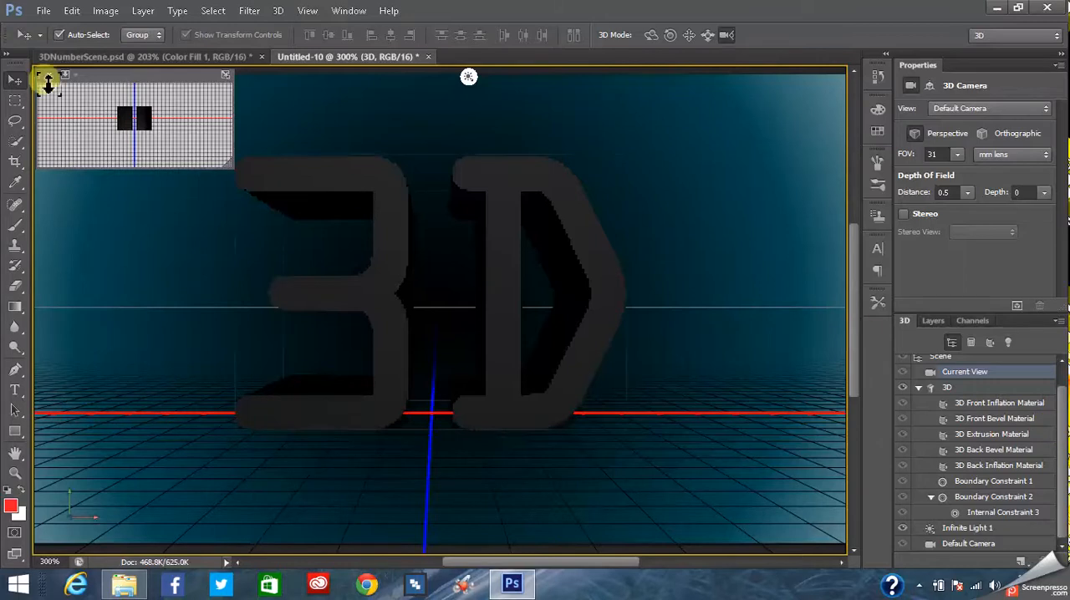
pyautogui.click(151, 58)
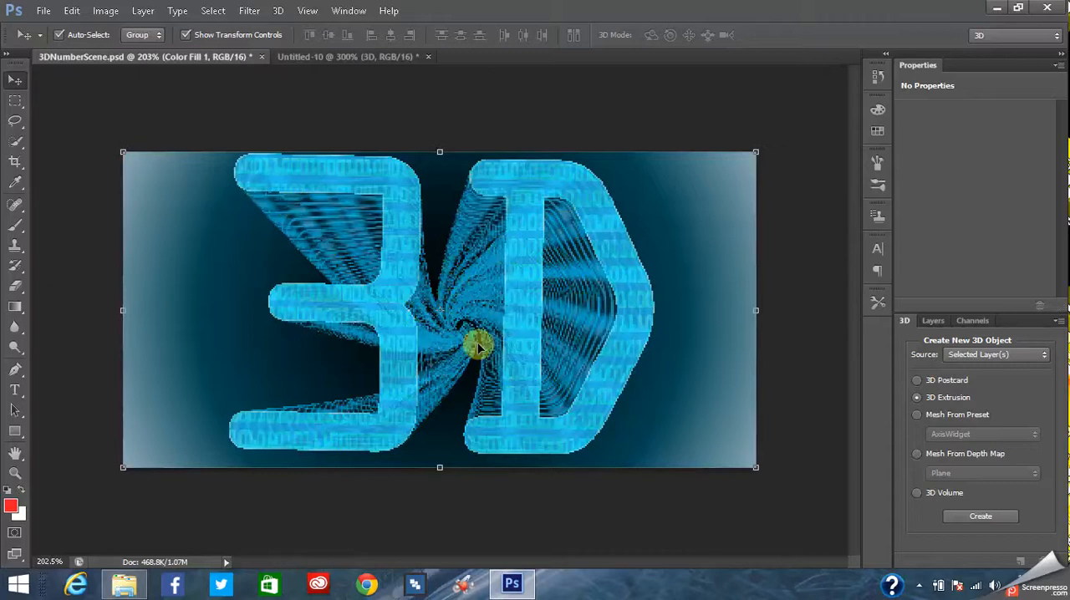
pyautogui.click(311, 57)
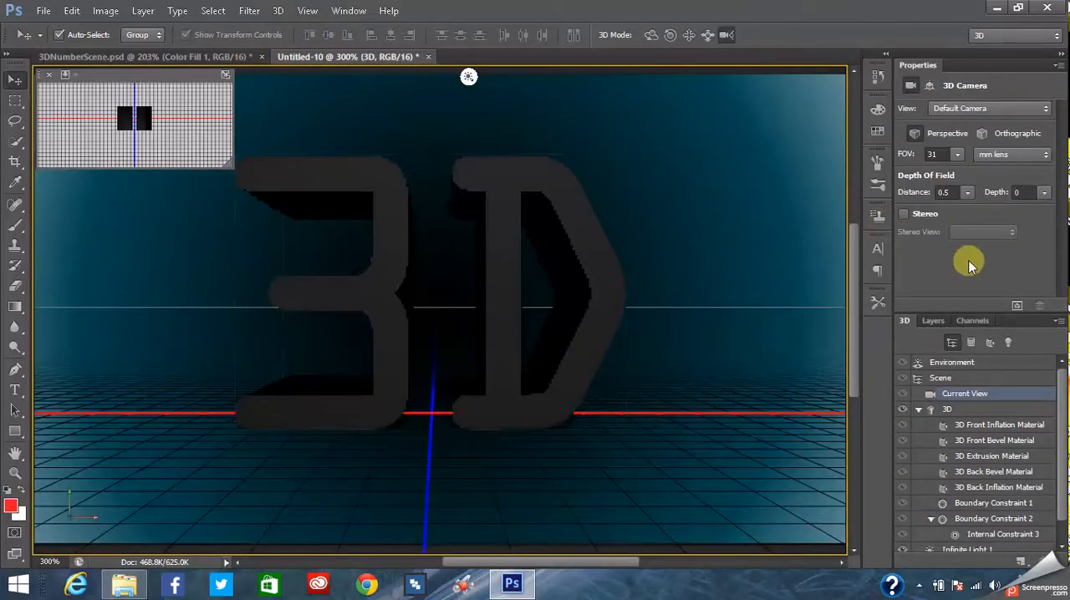
# - Select the 3D Extrusion Material of the new text and look through its material presets and the loadable material libraries
pyautogui.click(1006, 460)
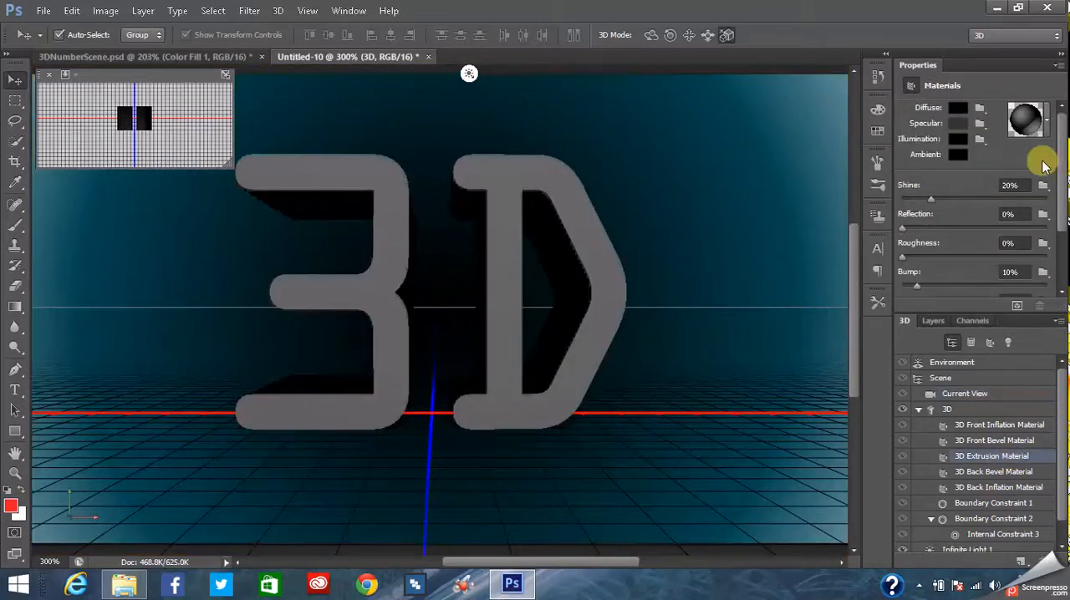
pyautogui.click(1049, 132)
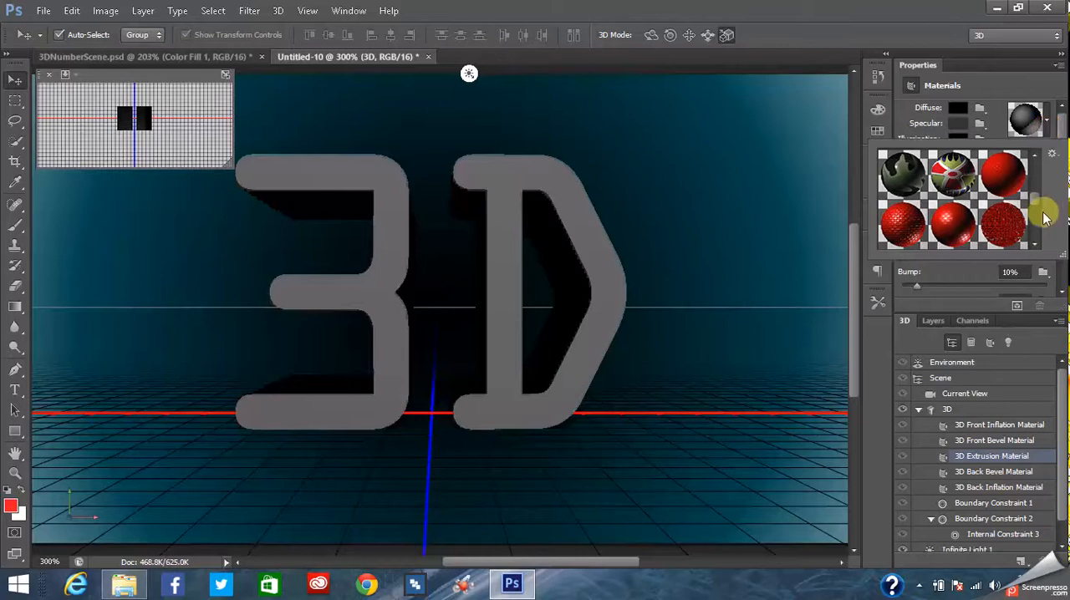
pyautogui.click(579, 272)
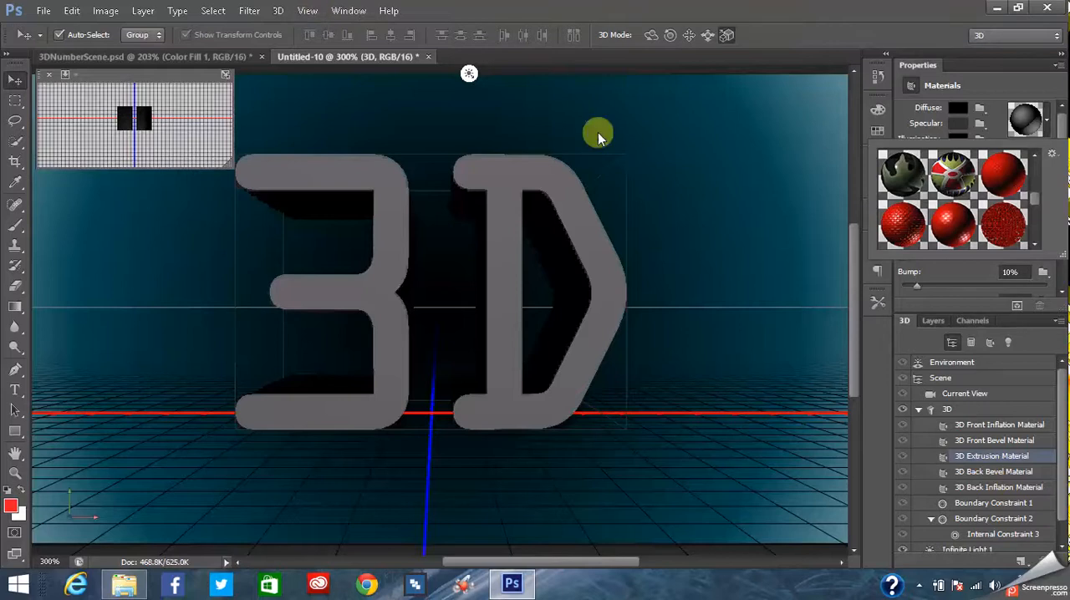
pyautogui.click(1053, 156)
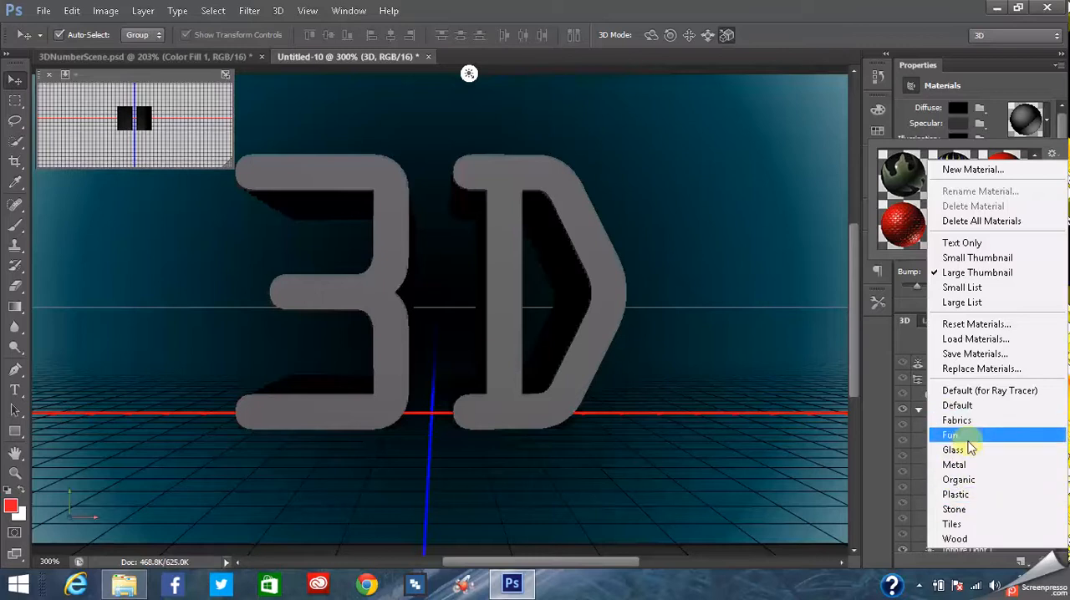
pyautogui.click(1054, 158)
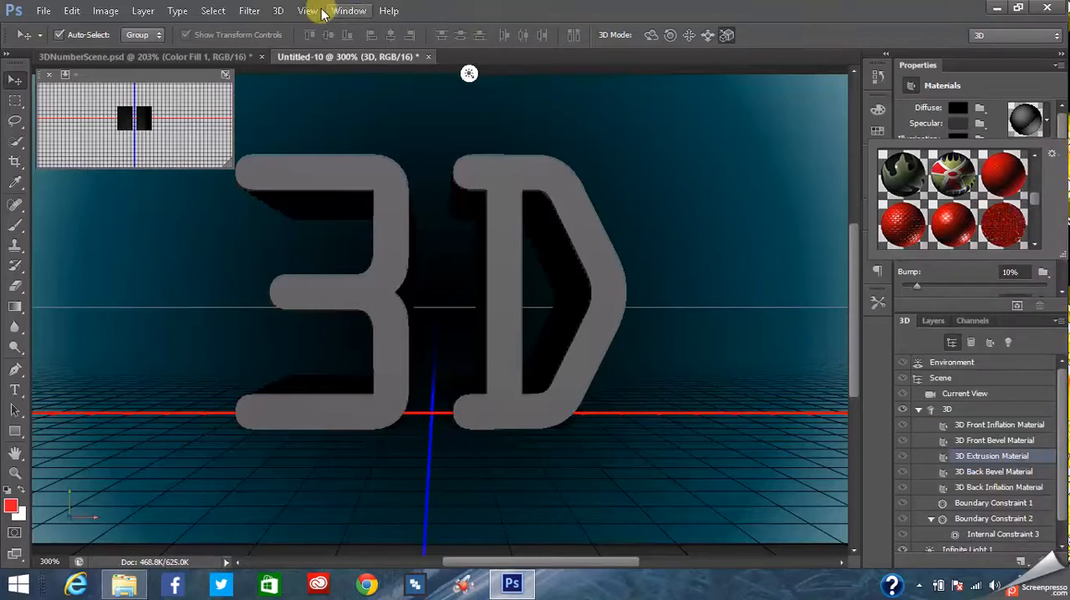
# - Open the online Downloadable 3D content page, examine the Versatile materials download section, and return to Photoshop
pyautogui.click(278, 11)
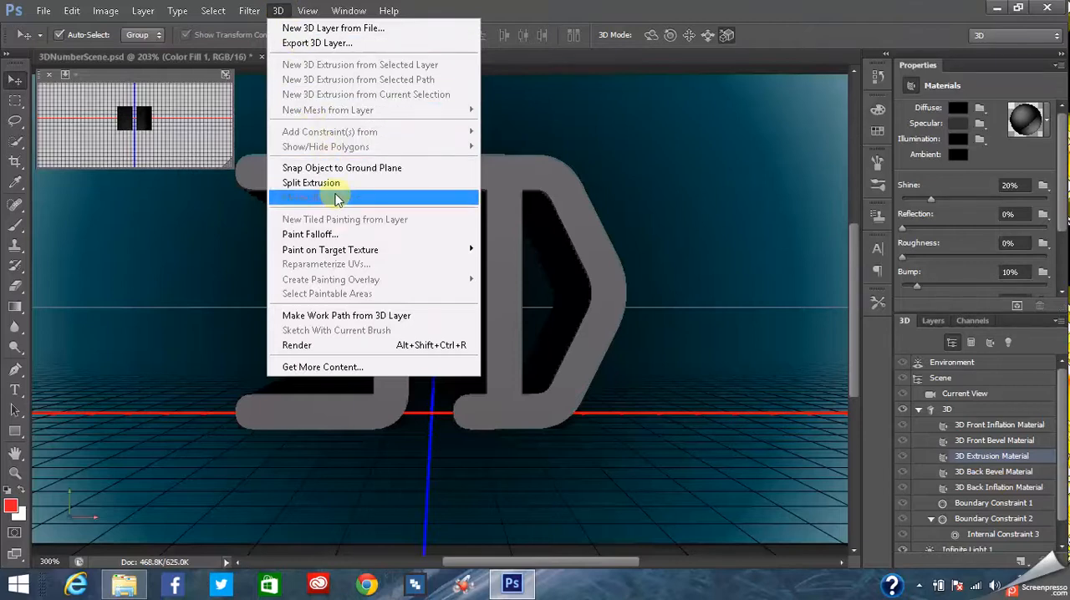
pyautogui.click(331, 368)
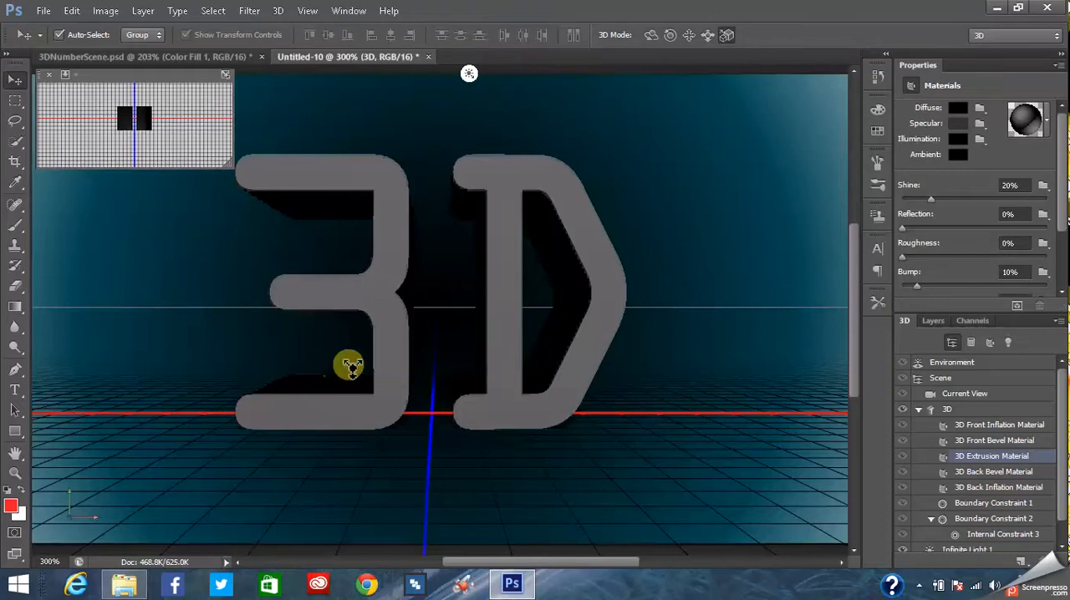
pyautogui.click(377, 343)
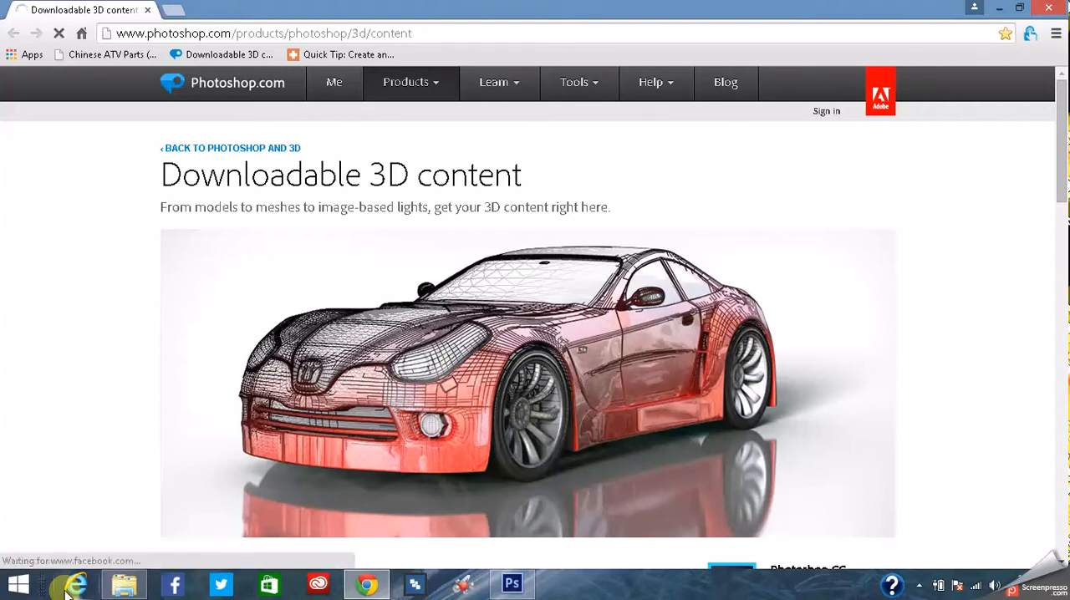
pyautogui.scroll(-6, 521, 247)
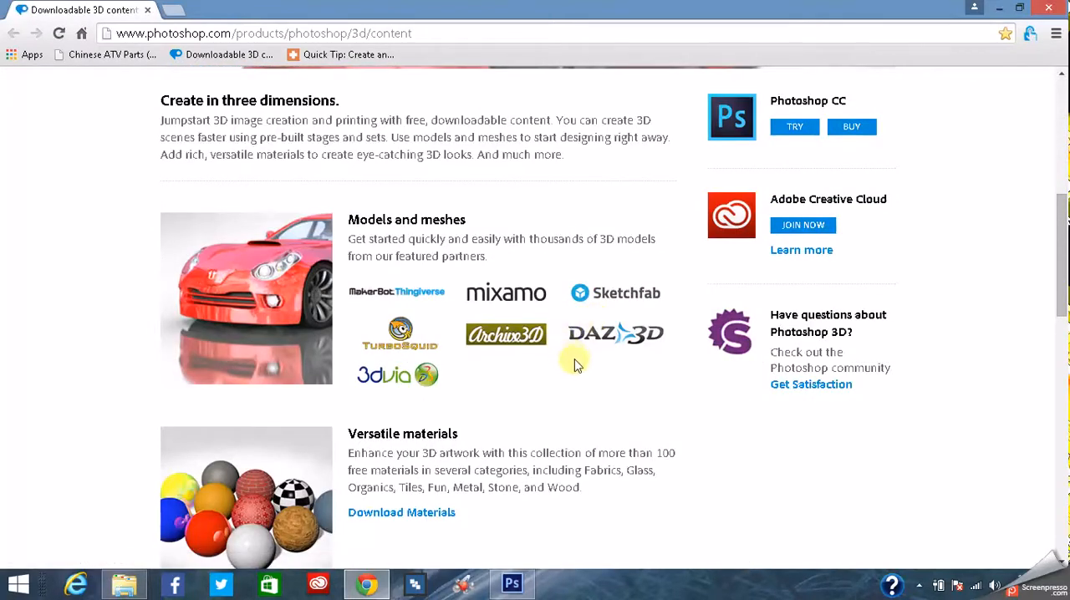
pyautogui.scroll(-2, 574, 360)
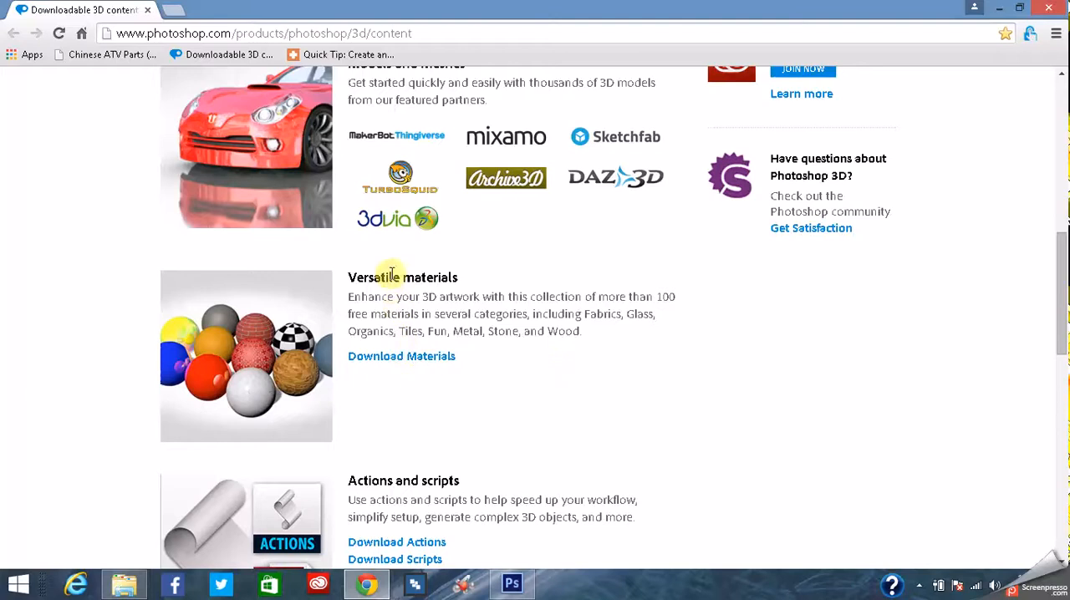
pyautogui.click(407, 358)
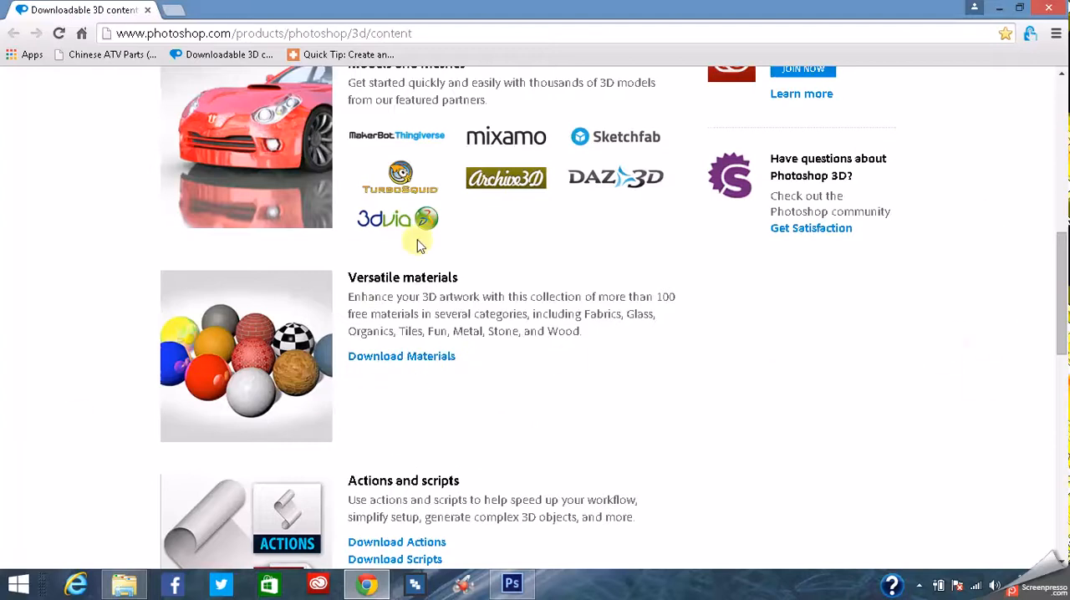
pyautogui.click(512, 585)
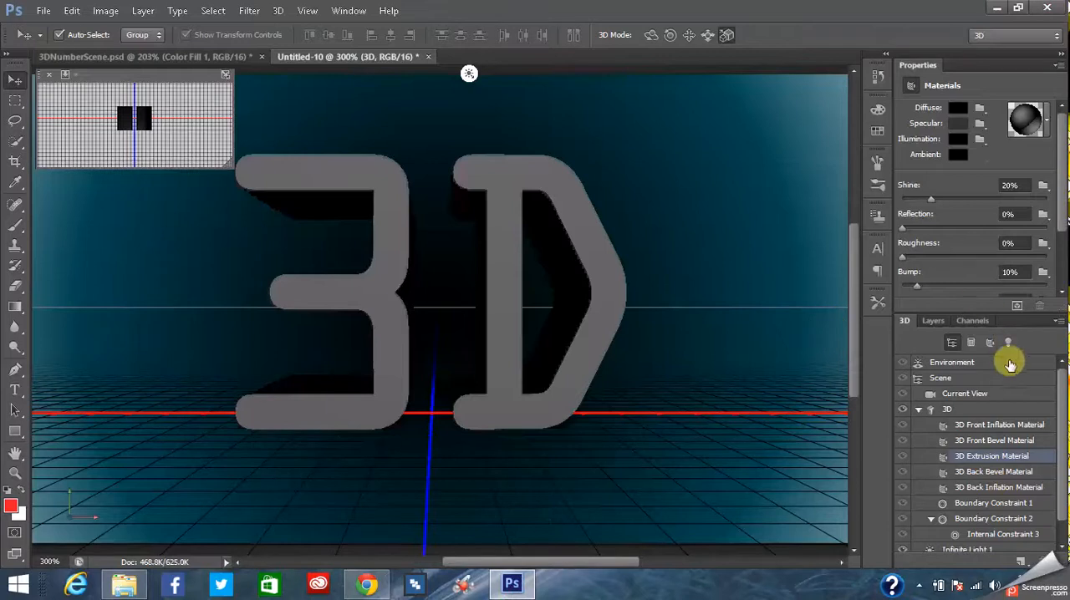
# - Load the Fun material library for the 3D Extrusion Material, replacing the current material presets
pyautogui.click(1047, 122)
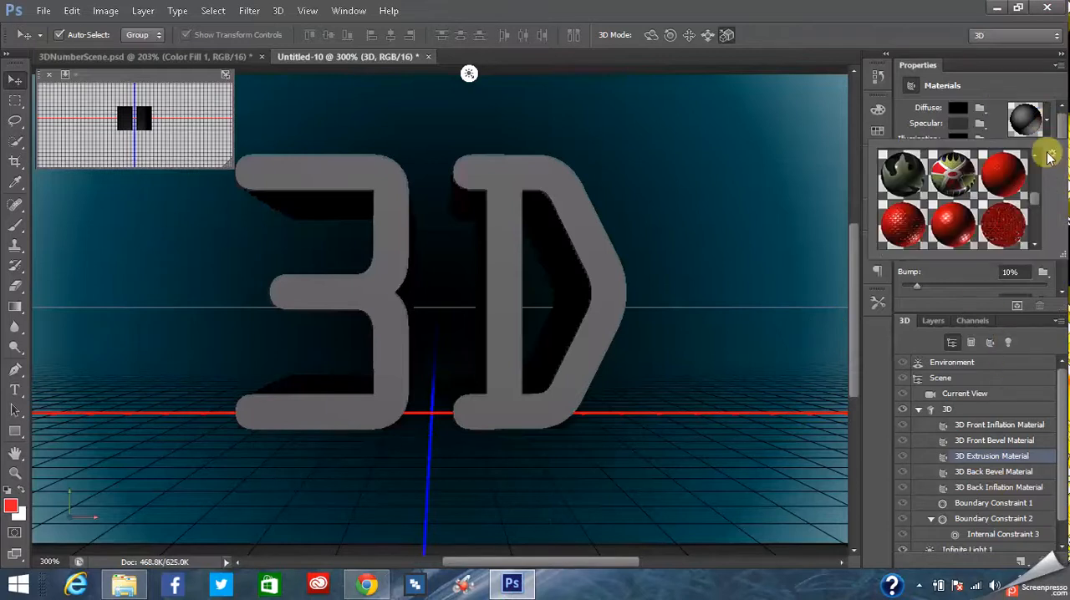
pyautogui.click(1049, 155)
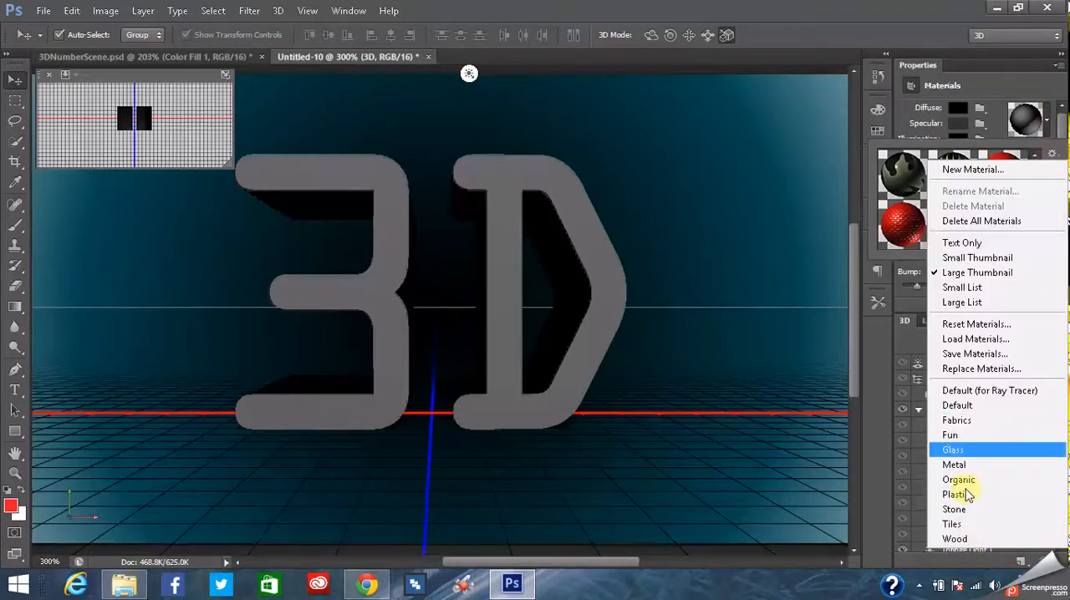
pyautogui.click(1057, 156)
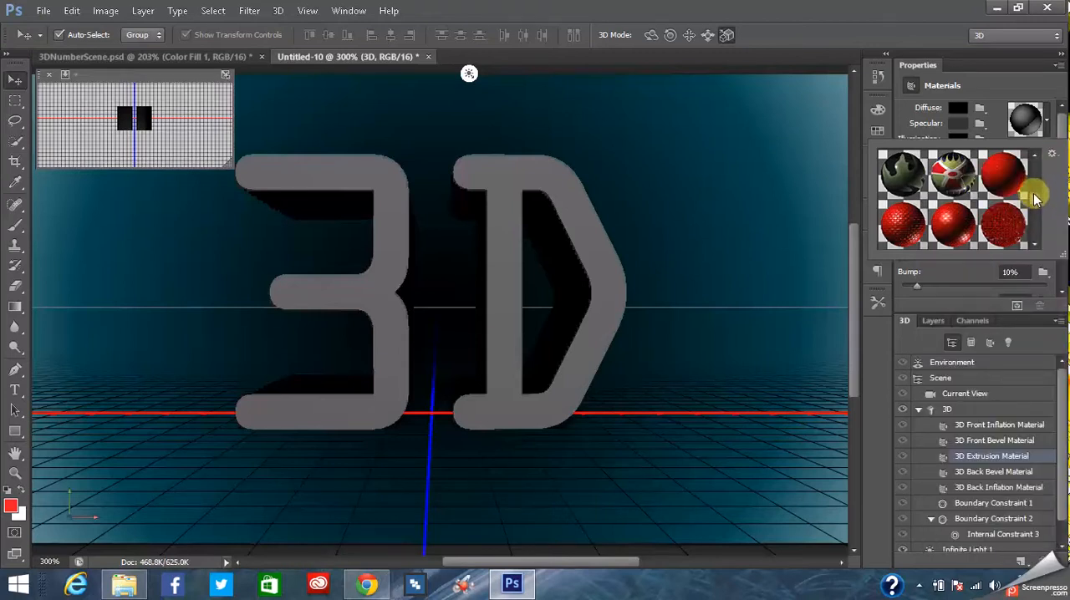
pyautogui.click(1053, 155)
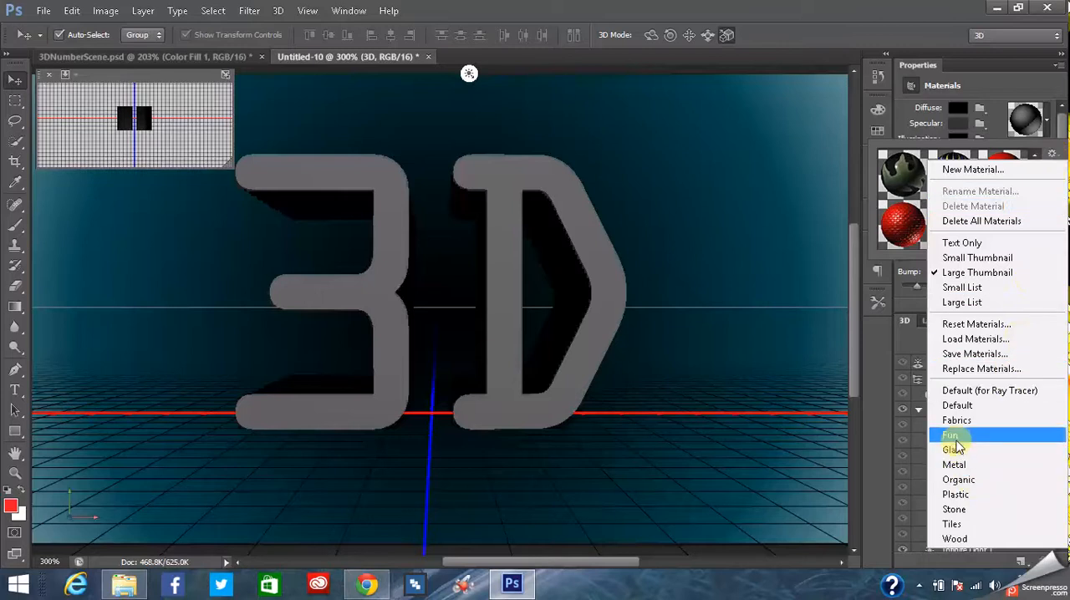
pyautogui.click(953, 437)
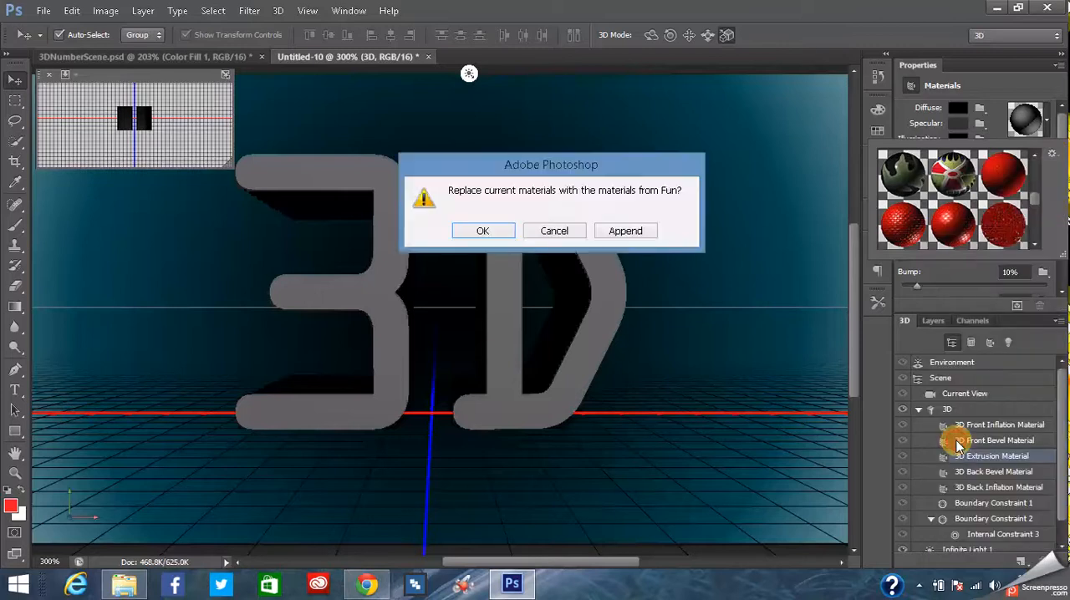
pyautogui.click(486, 231)
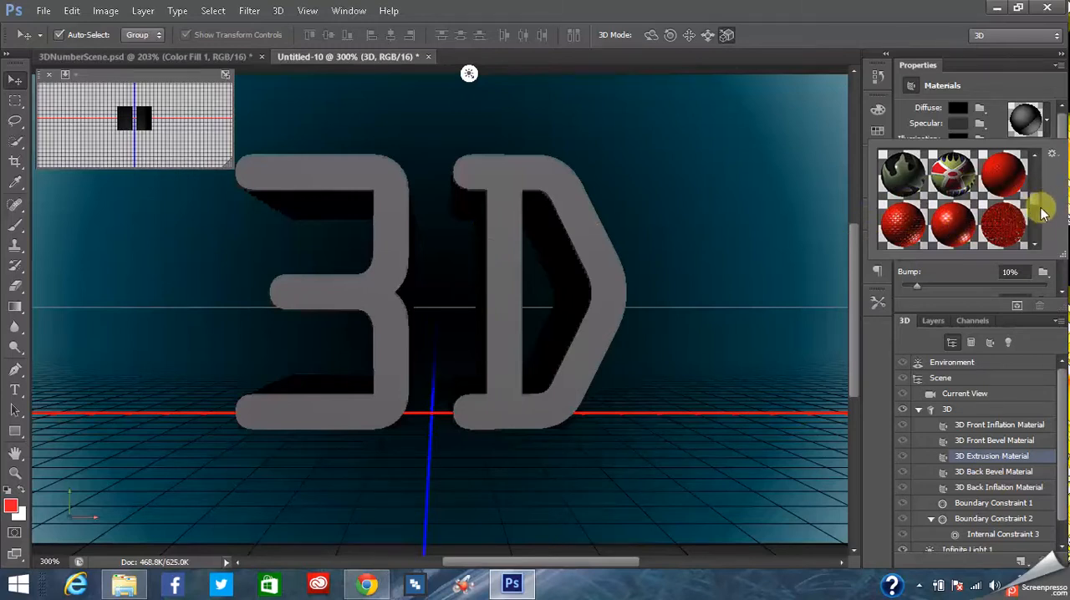
# - Apply the rough red speckled material preset to the text's 3D Extrusion Material and close the preset picker
pyautogui.moveTo(1037, 203)
pyautogui.mouseDown()
pyautogui.moveTo(1041, 164)
pyautogui.moveTo(1037, 205)
pyautogui.mouseUp()
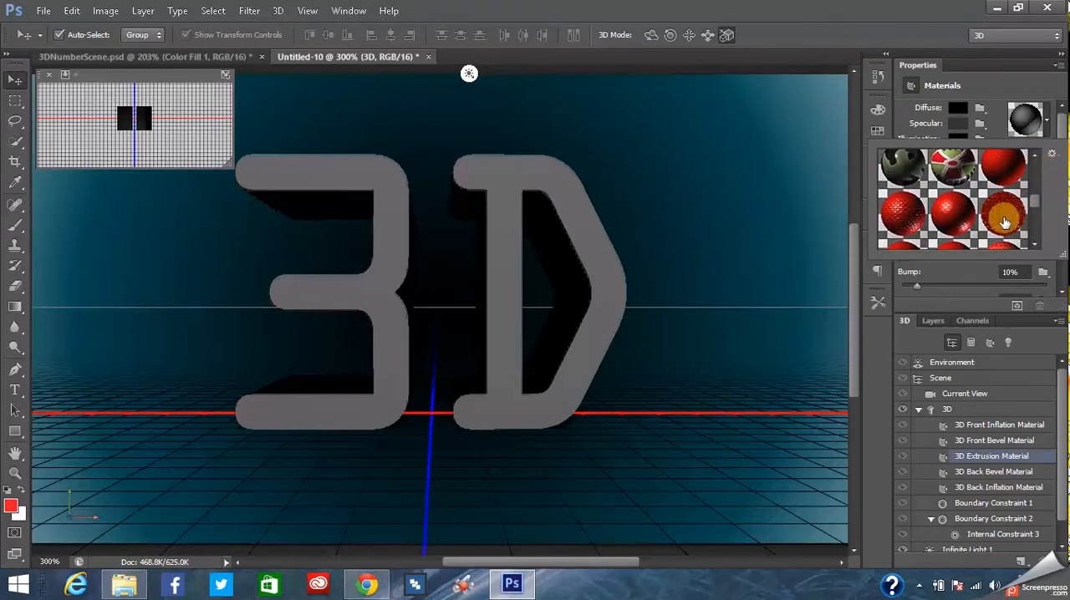
pyautogui.click(1005, 220)
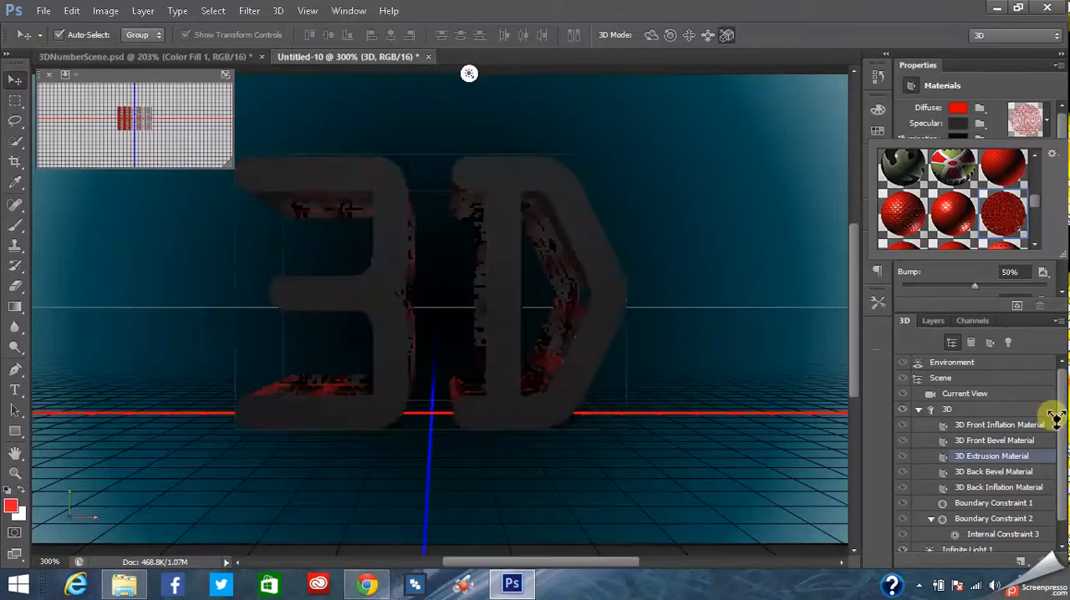
pyautogui.click(1064, 421)
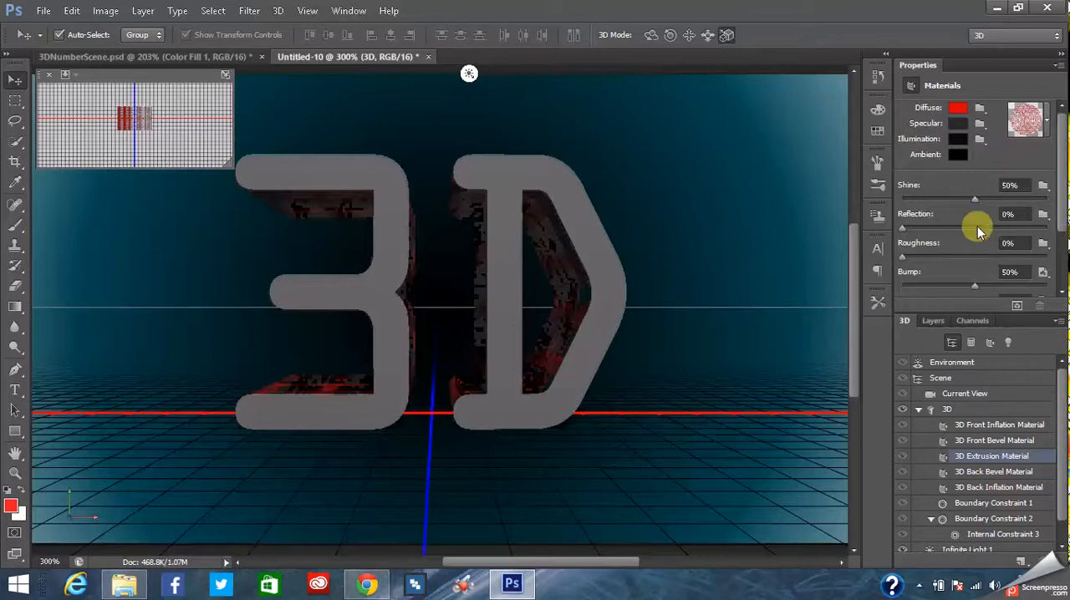
# - Select the 3D text mesh and increase its extrusion depth in small increments to about 134
pyautogui.click(953, 410)
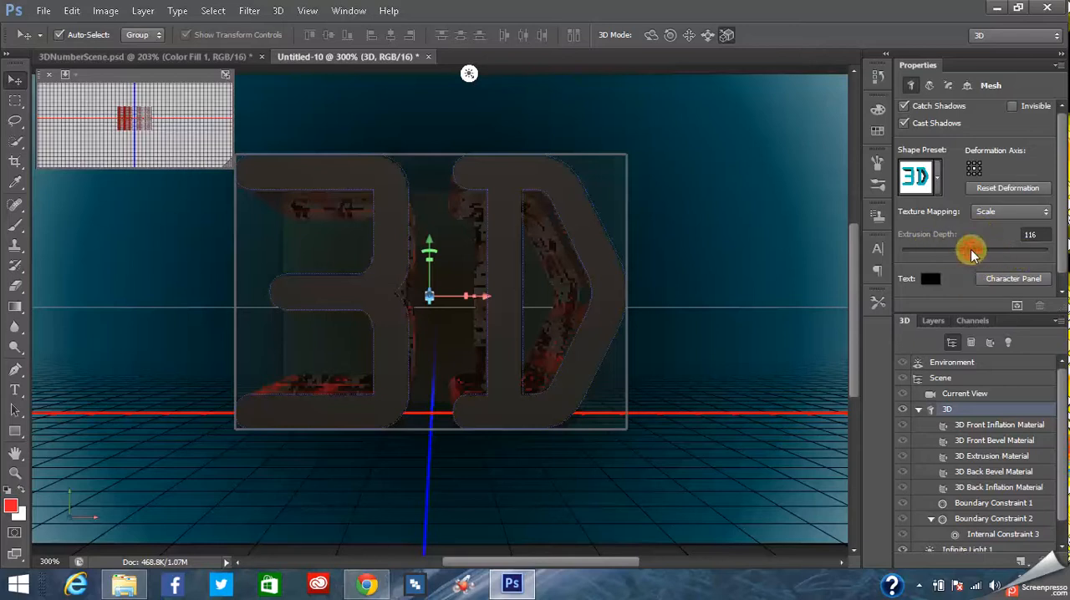
pyautogui.click(1032, 234)
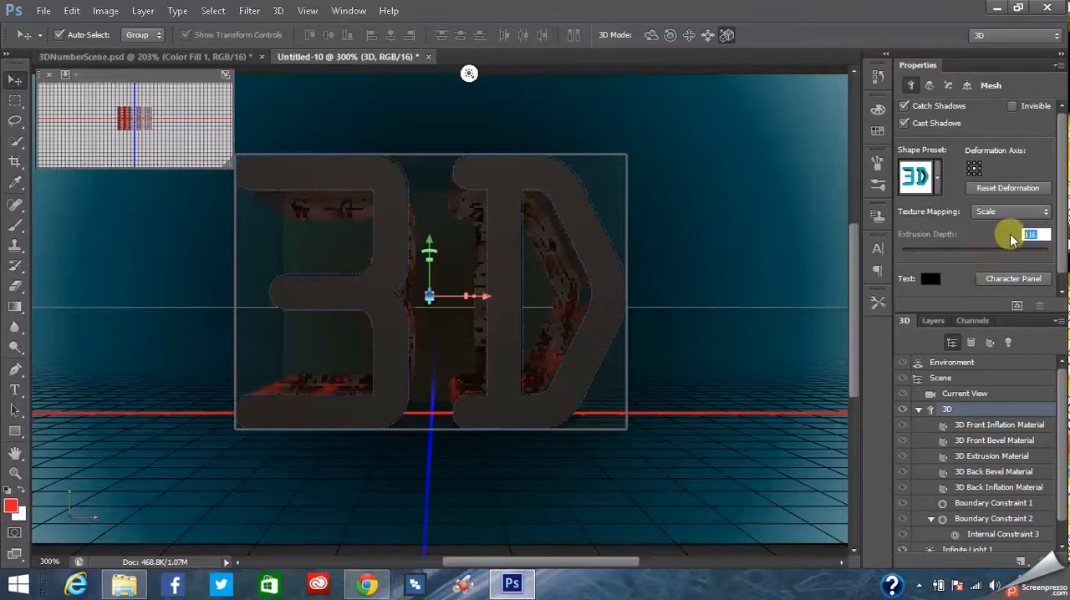
pyautogui.write('117')
pyautogui.click(1042, 237)
pyautogui.scroll(2, 1043, 237)
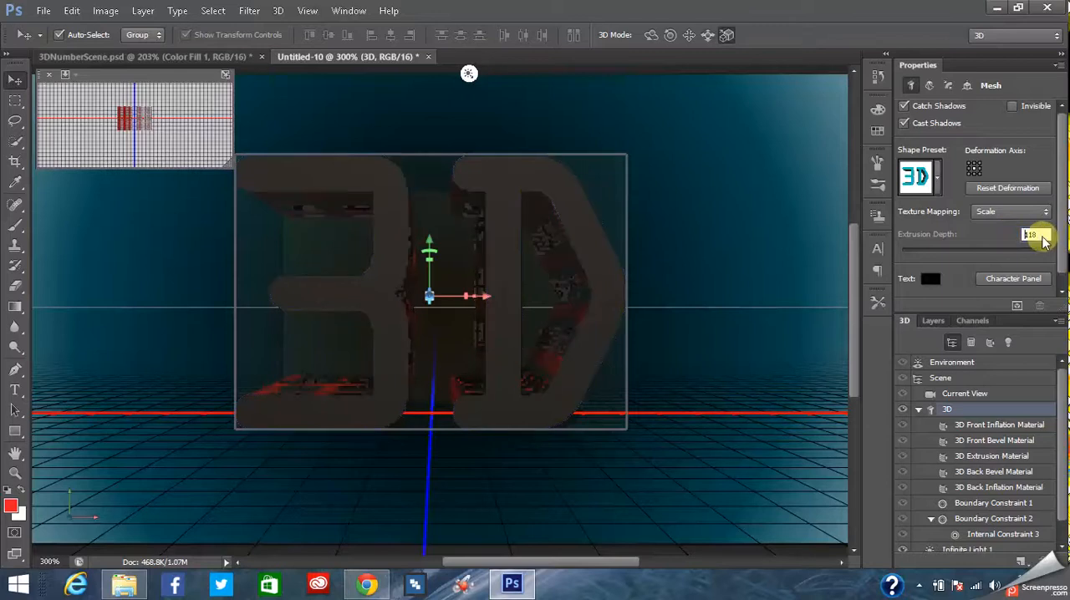
pyautogui.press('Up')
pyautogui.press('Up')
pyautogui.press('Up')
pyautogui.press('Up')
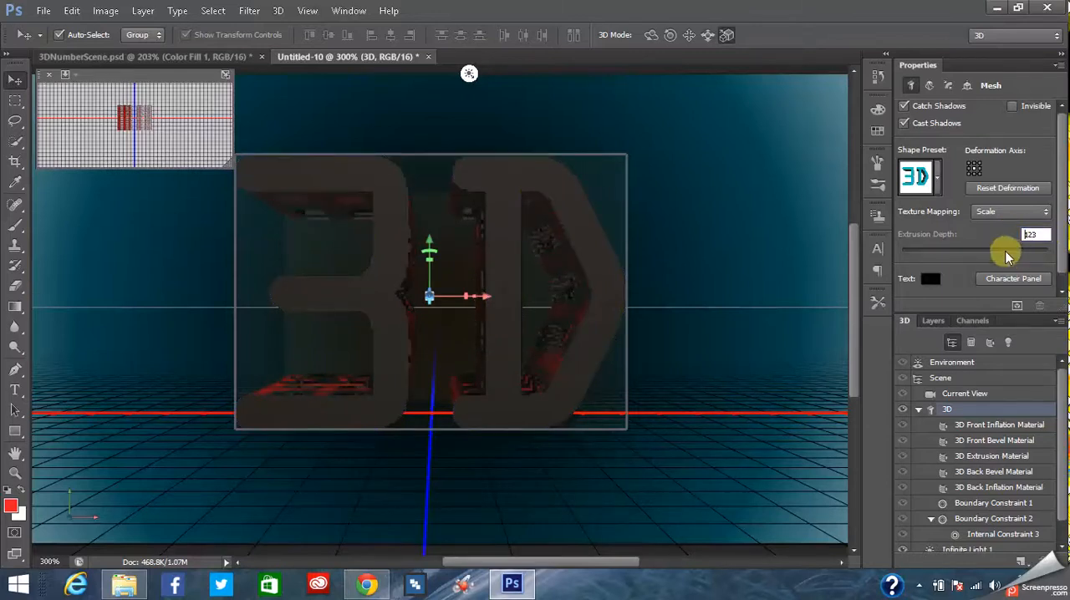
pyautogui.press('Up')
pyautogui.press('Up')
pyautogui.press('Up')
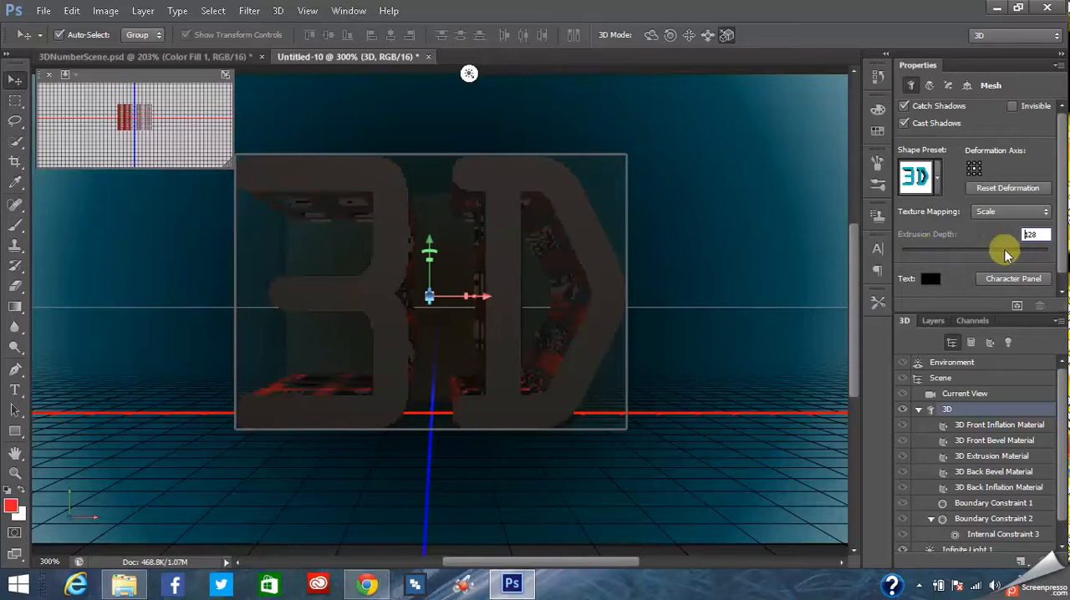
pyautogui.press('Up')
pyautogui.press('Up')
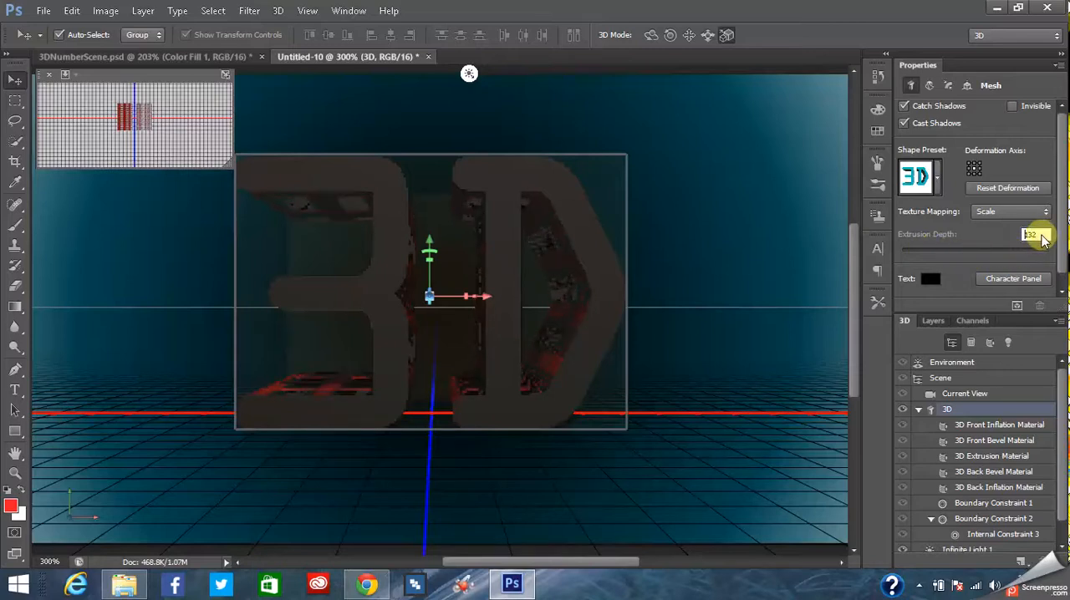
pyautogui.press('Up')
# - Enter an extrusion depth of 20000 for the 3D text mesh and accept the closest allowed value, 2500
pyautogui.moveTo(1040, 236); pyautogui.dragTo(1021, 236)
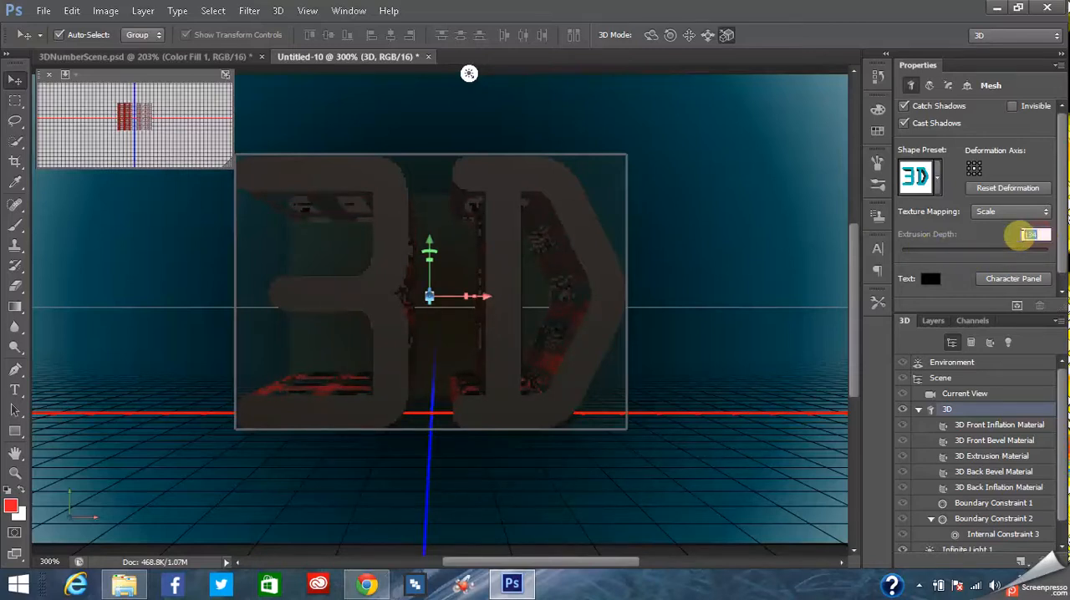
pyautogui.write('200')
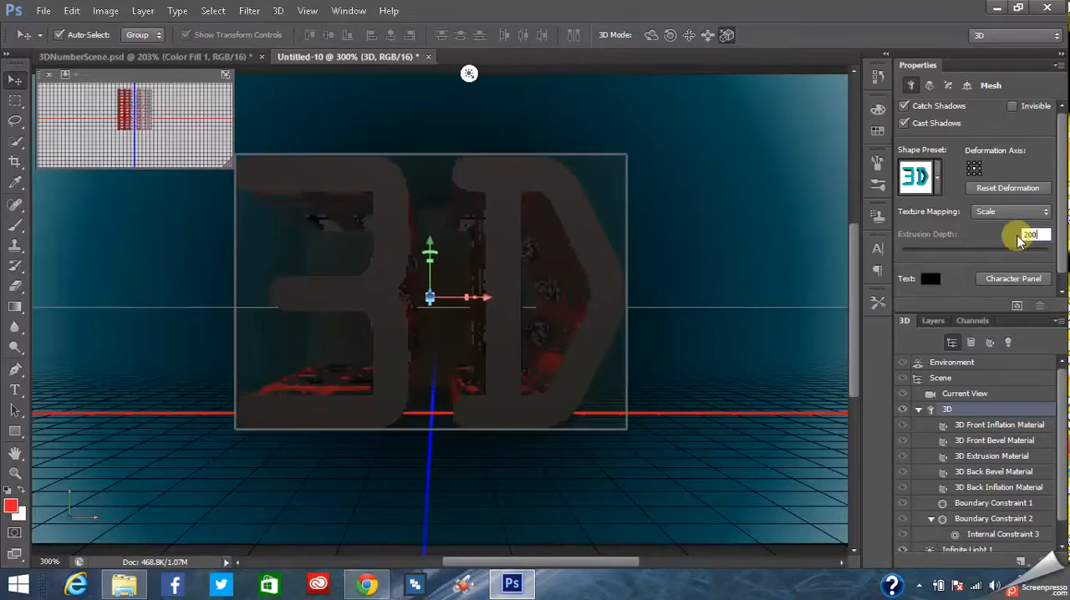
pyautogui.write('00')
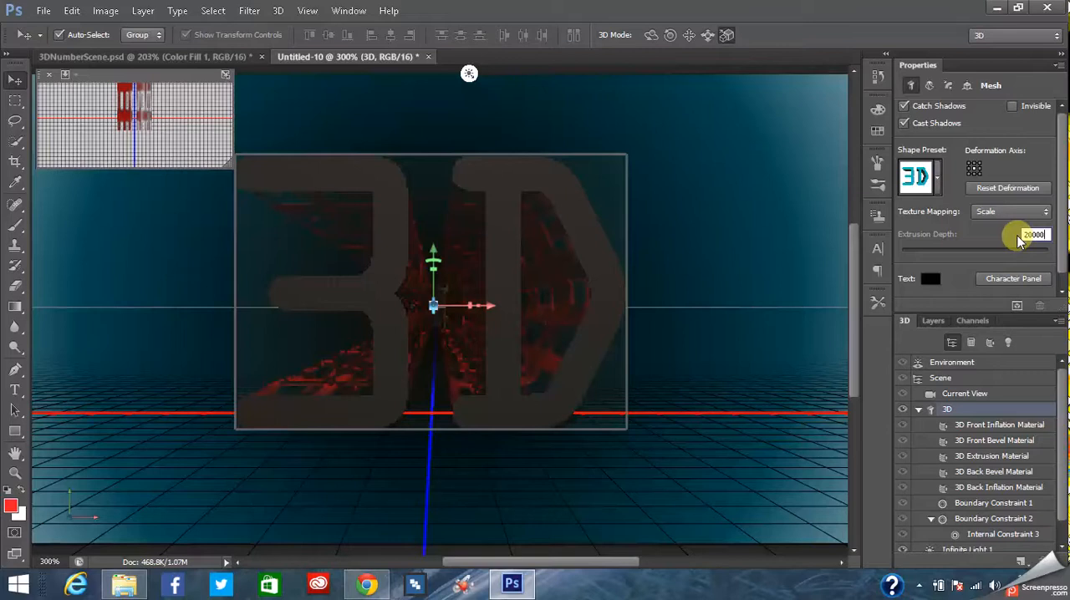
pyautogui.click(1037, 235)
pyautogui.press('BackSpace')
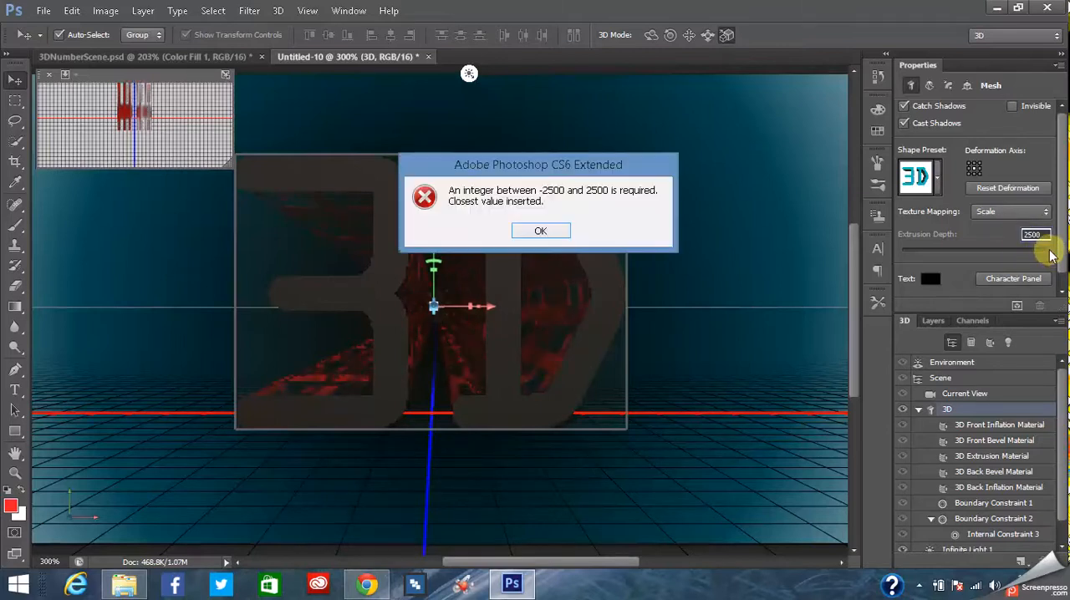
pyautogui.click(536, 231)
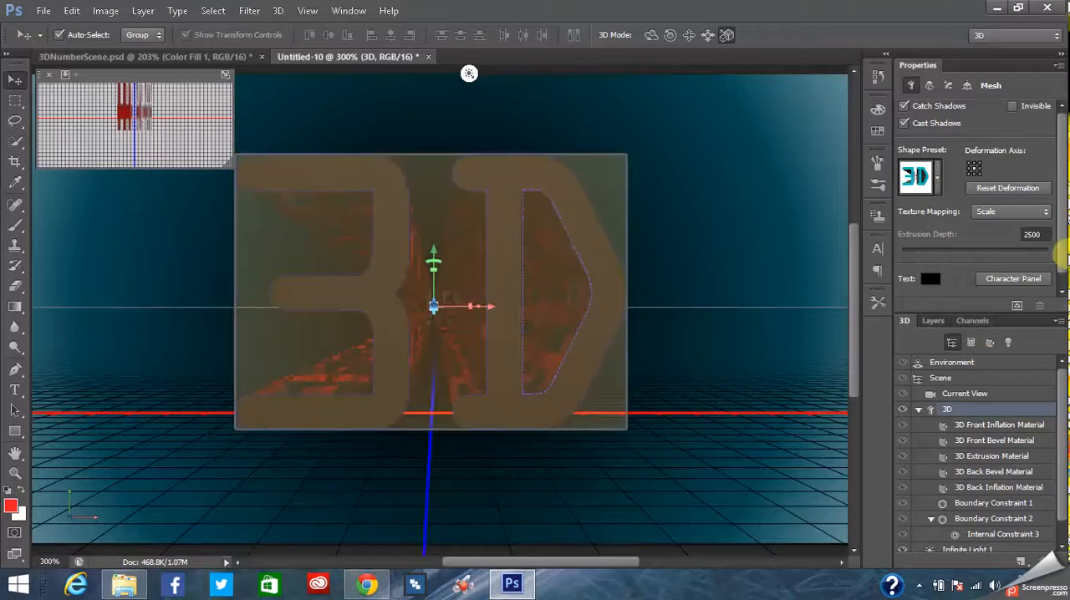
# - Change the 3D text mesh's texture mapping to Tile
pyautogui.click(1041, 214)
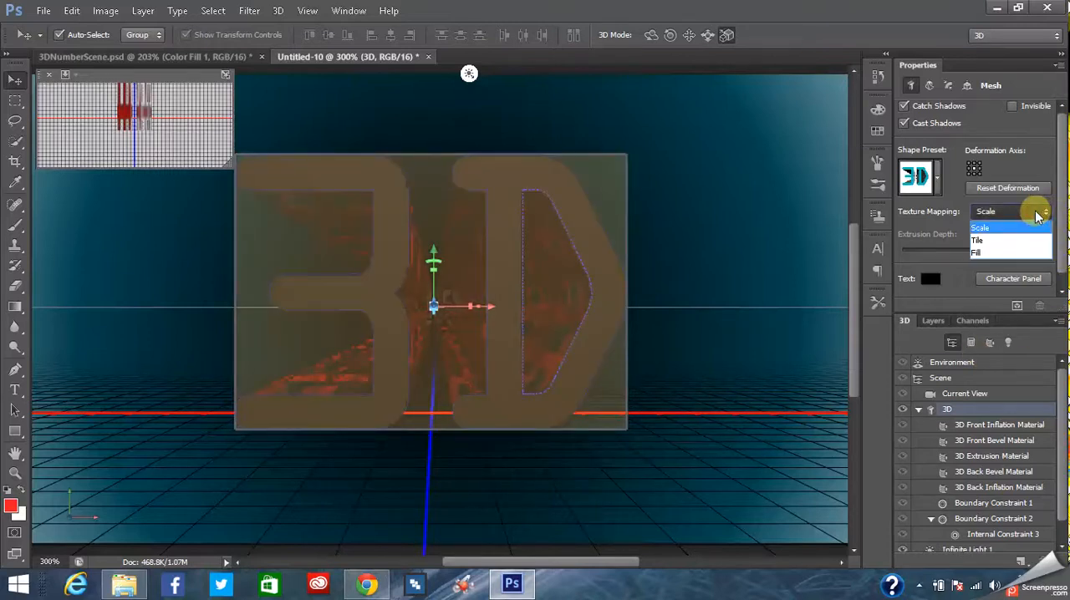
pyautogui.click(991, 234)
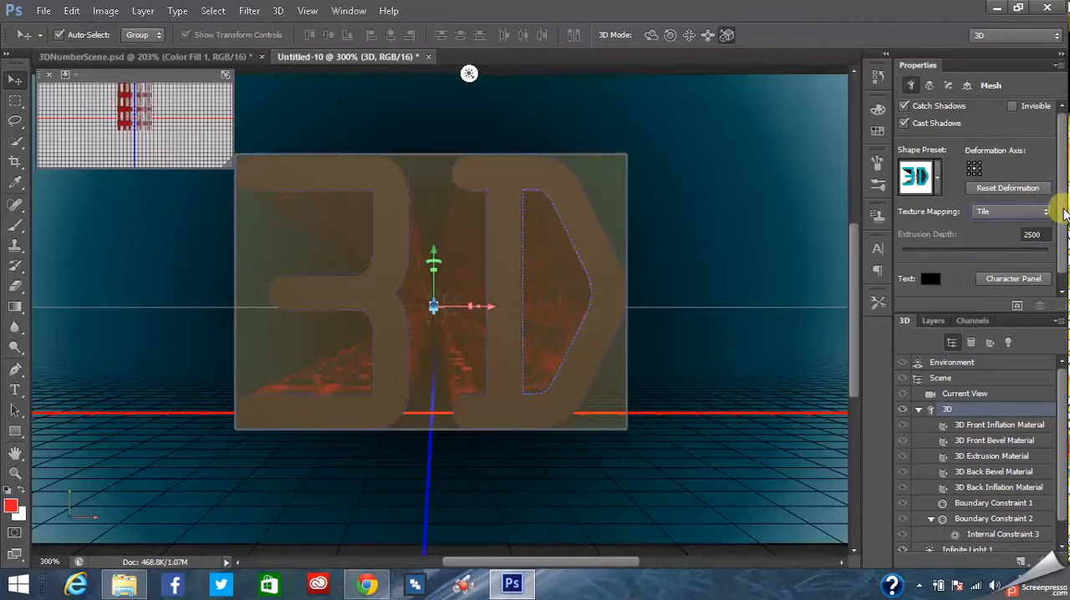
pyautogui.scroll(-1, 1064, 224)
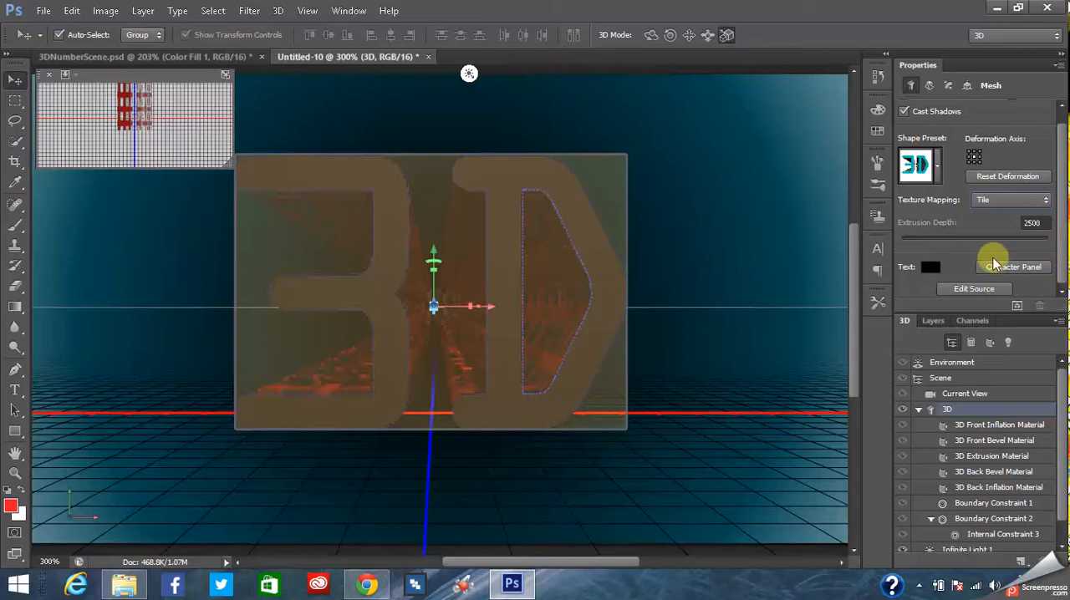
pyautogui.moveTo(1064, 200); pyautogui.dragTo(1067, 154)
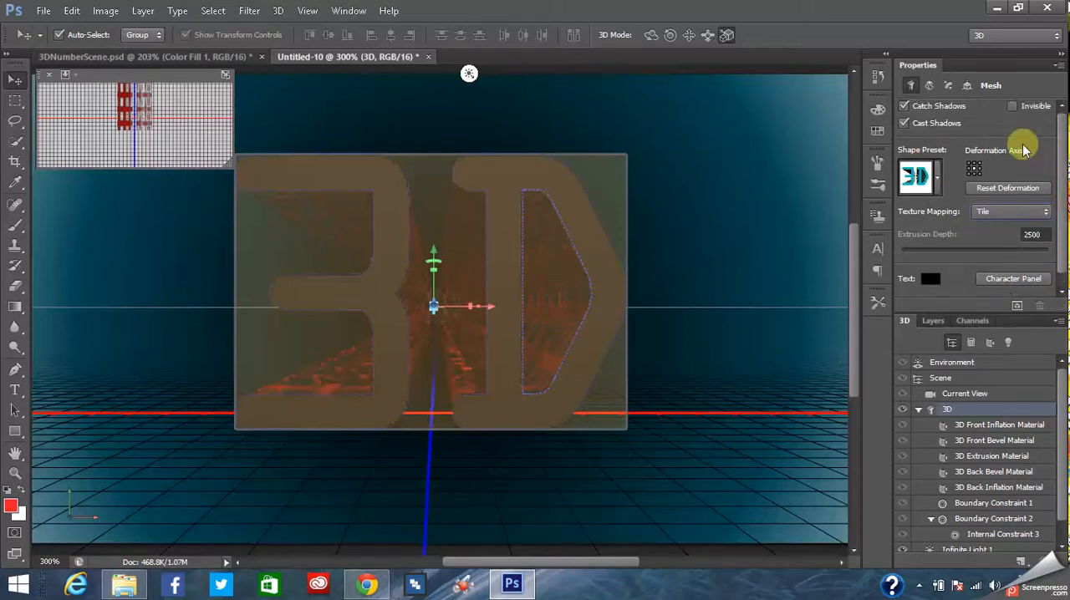
# - Deform the 3D text extrusion with a twist of 149° and a taper of 155%
pyautogui.click(929, 87)
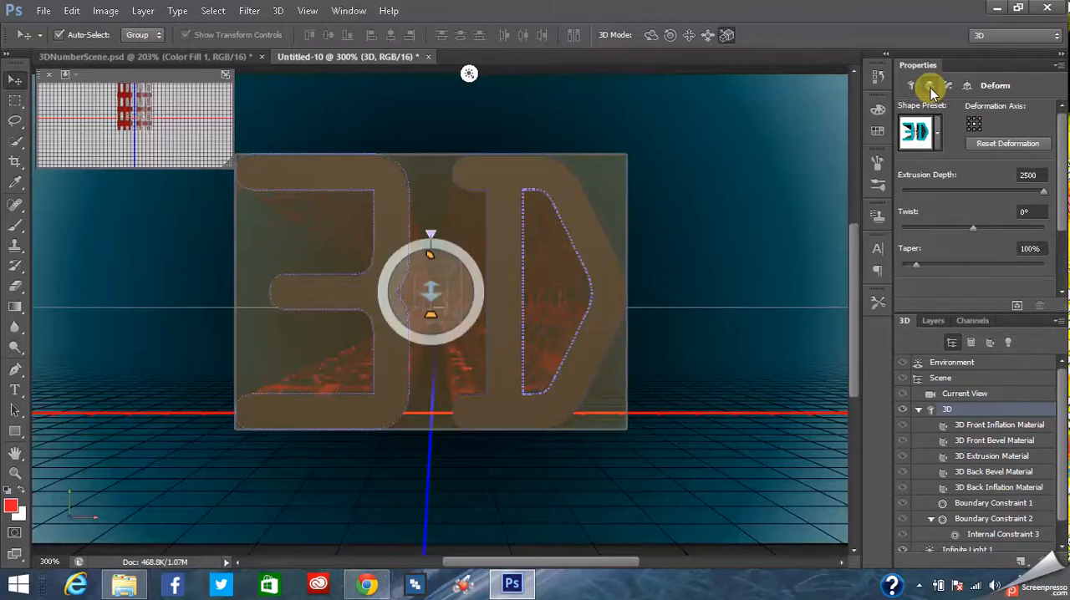
pyautogui.click(975, 228)
pyautogui.moveTo(975, 227); pyautogui.dragTo(983, 227)
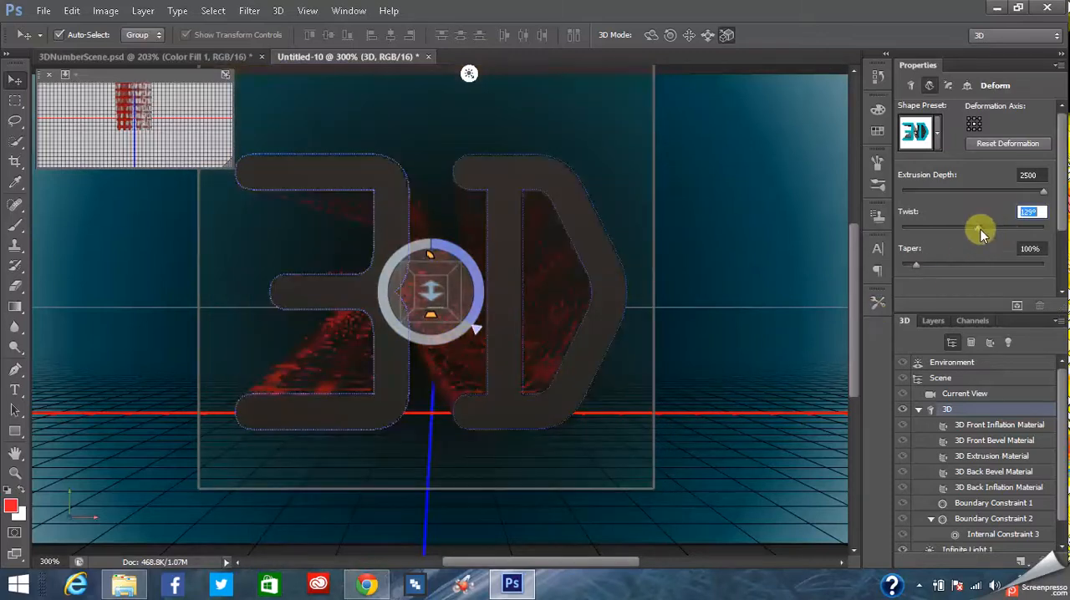
pyautogui.moveTo(978, 229); pyautogui.dragTo(980, 228)
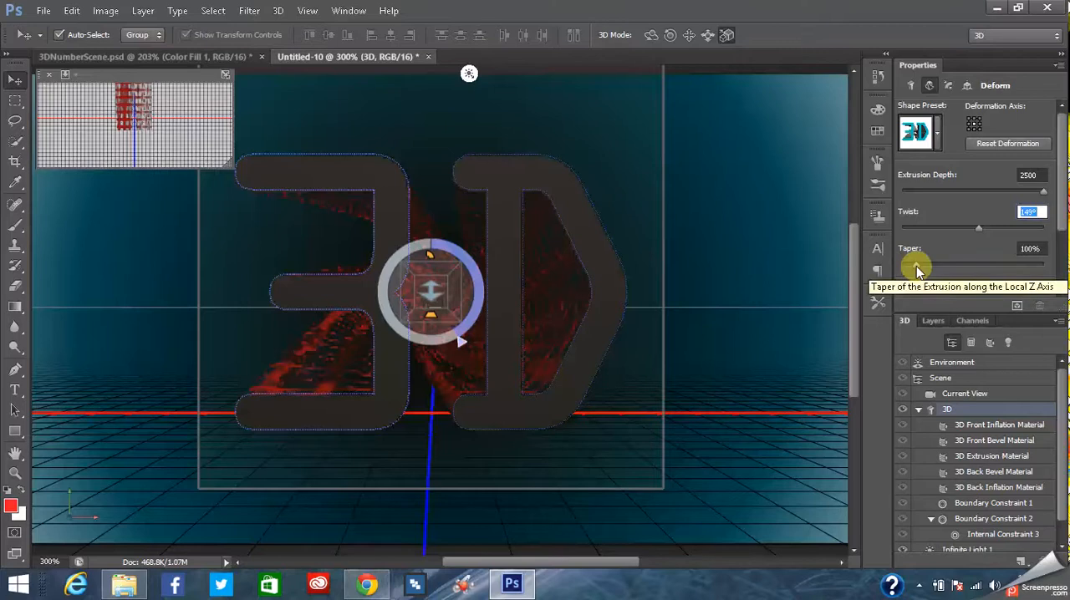
pyautogui.moveTo(917, 266); pyautogui.dragTo(924, 265)
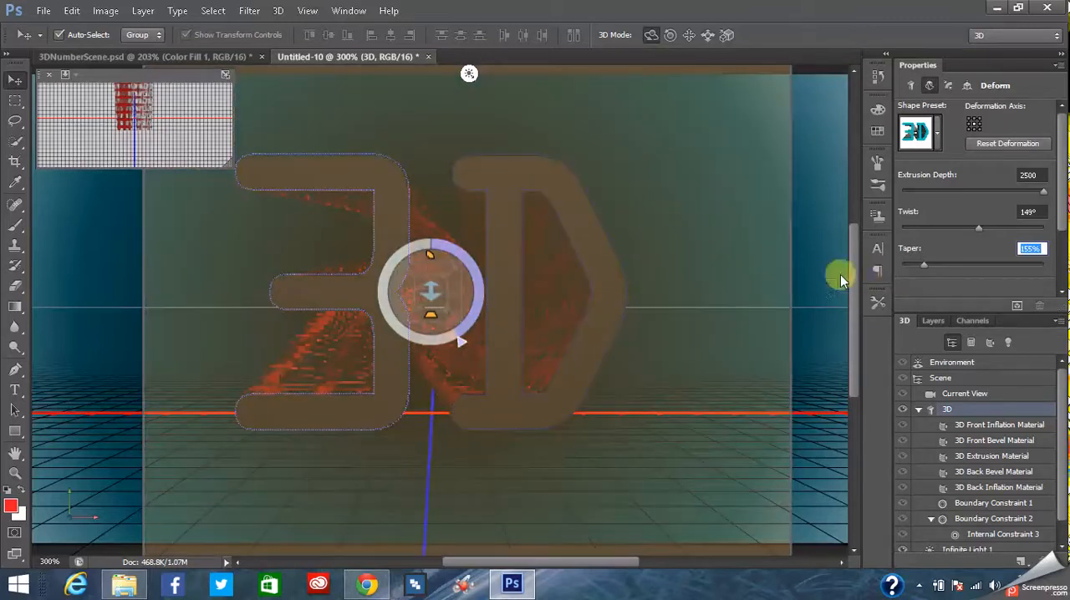
pyautogui.click(836, 274)
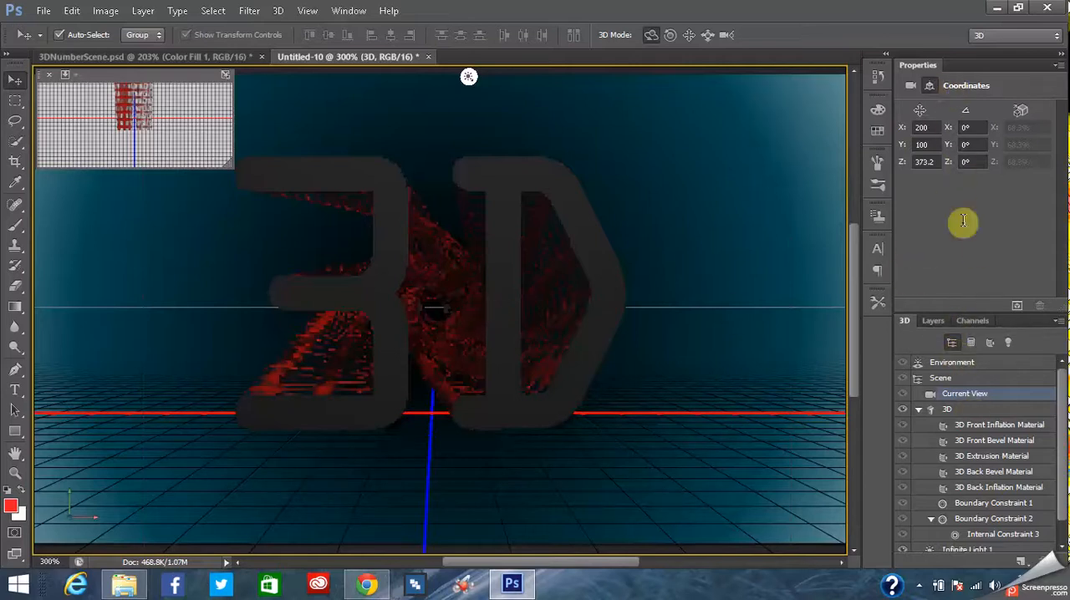
pyautogui.click(979, 411)
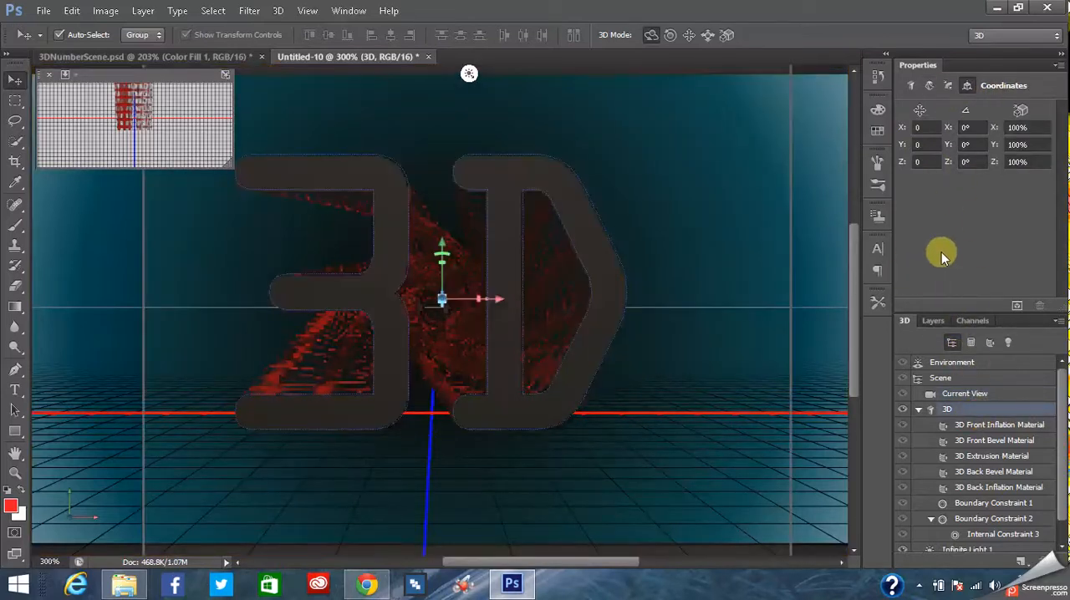
pyautogui.click(930, 86)
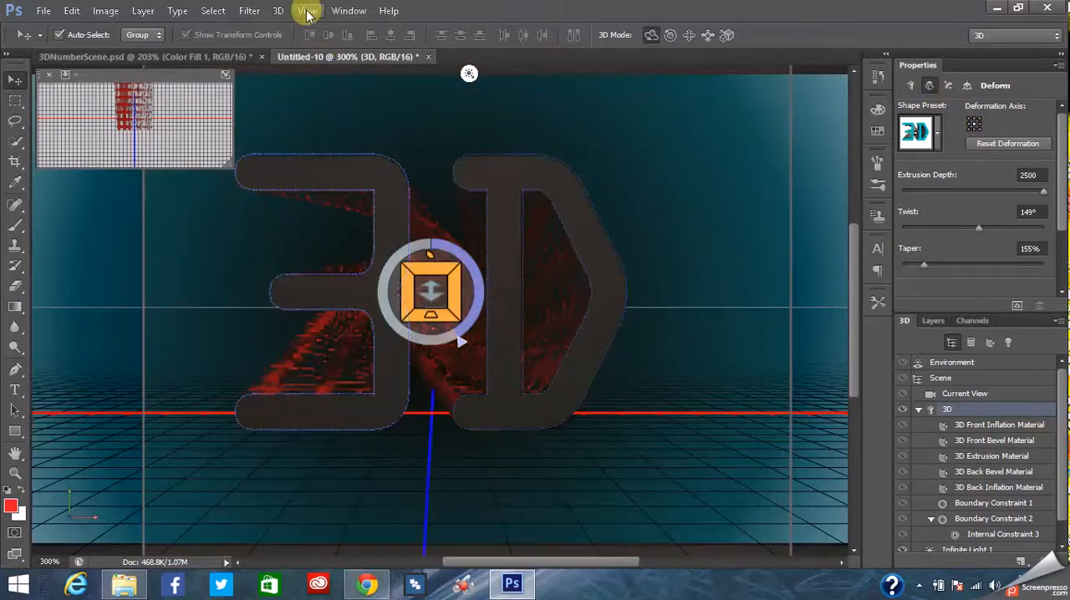
pyautogui.click(307, 11)
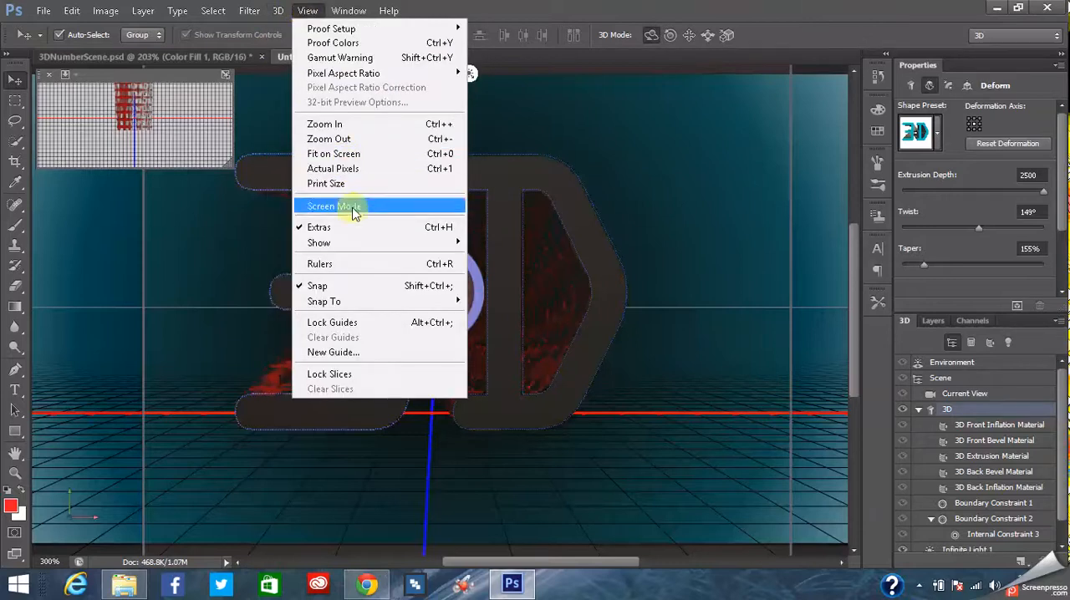
pyautogui.click(307, 12)
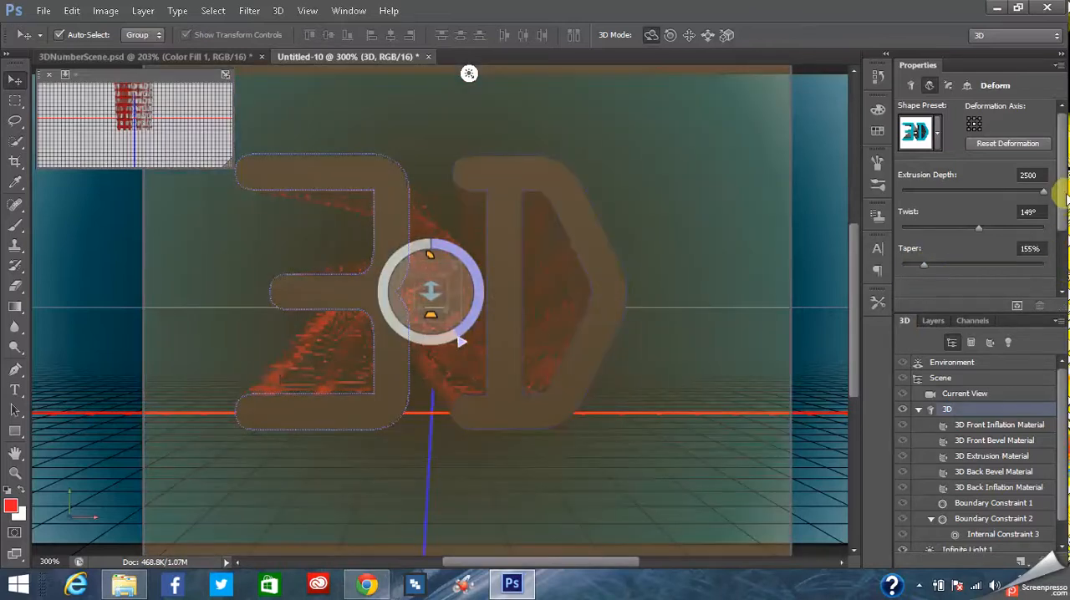
# - Apply Shear to the 3D text extrusion with a horizontal angle of -2° and a vertical angle of 2°
pyautogui.moveTo(1066, 198); pyautogui.dragTo(1061, 248)
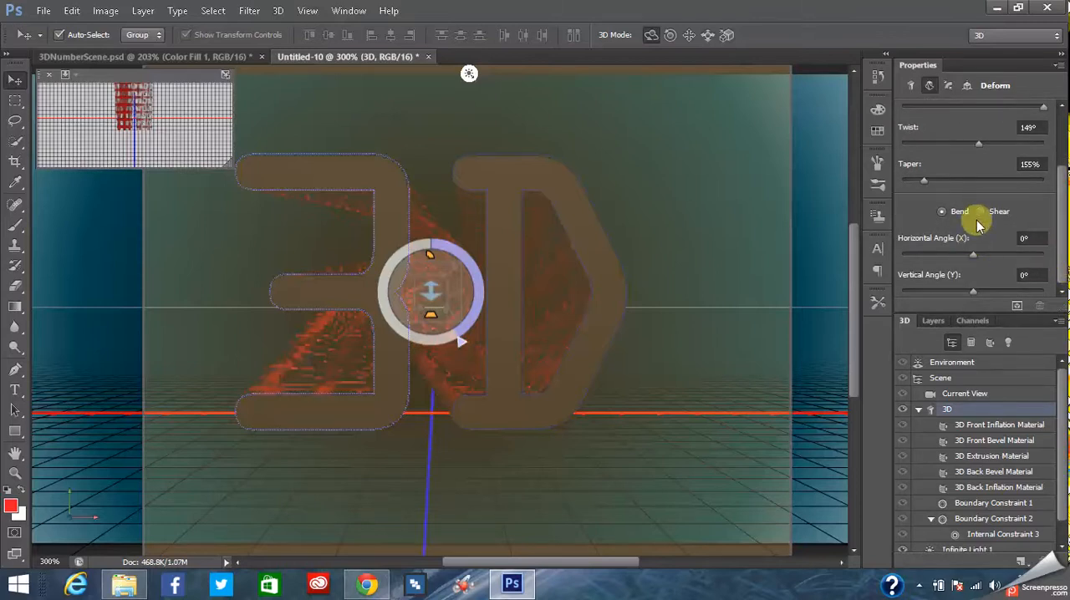
pyautogui.moveTo(973, 254); pyautogui.dragTo(973, 256)
pyautogui.moveTo(974, 257); pyautogui.dragTo(971, 254)
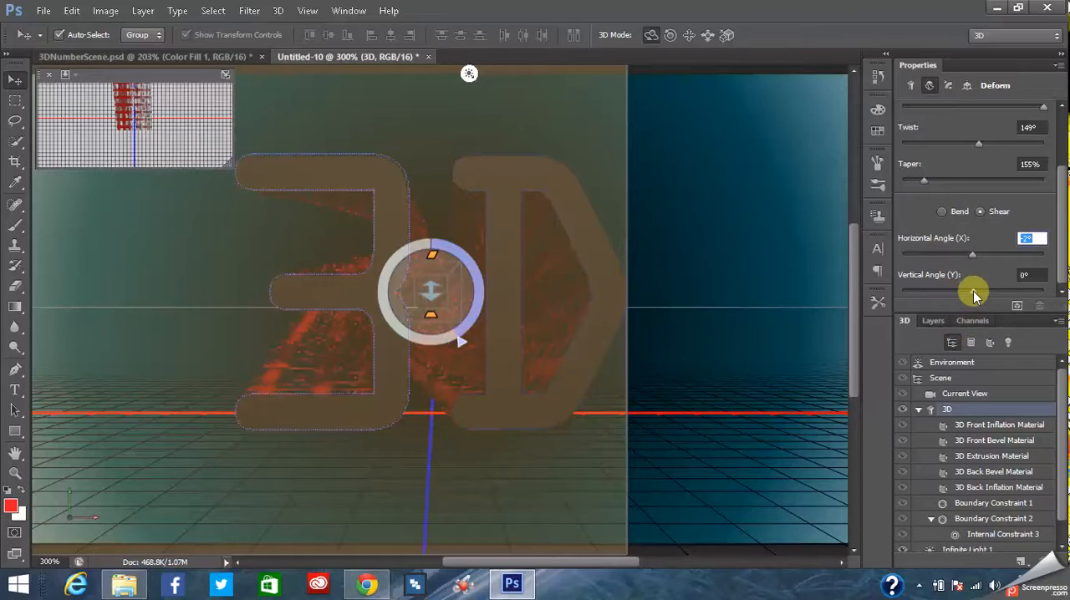
pyautogui.click(974, 290)
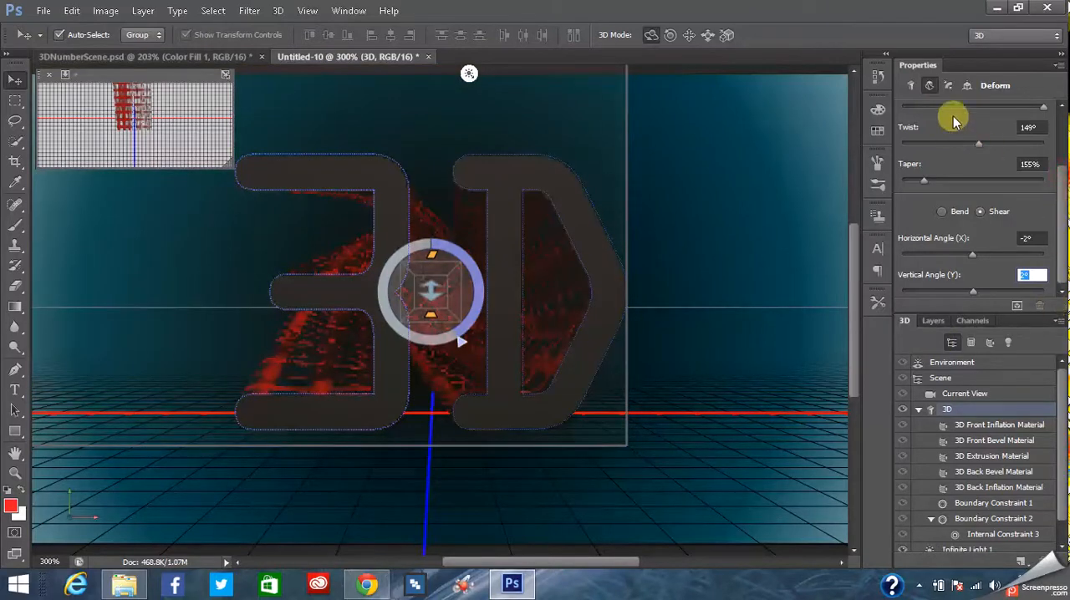
# - Set the front cap's bevel width to 2% on the 3D text mesh
pyautogui.click(949, 86)
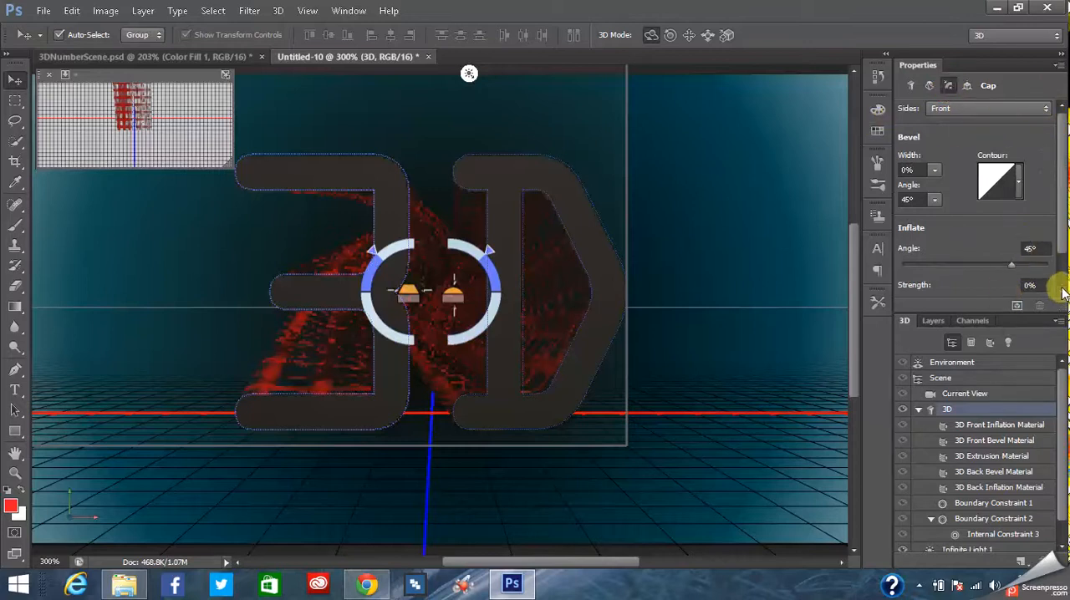
pyautogui.click(934, 172)
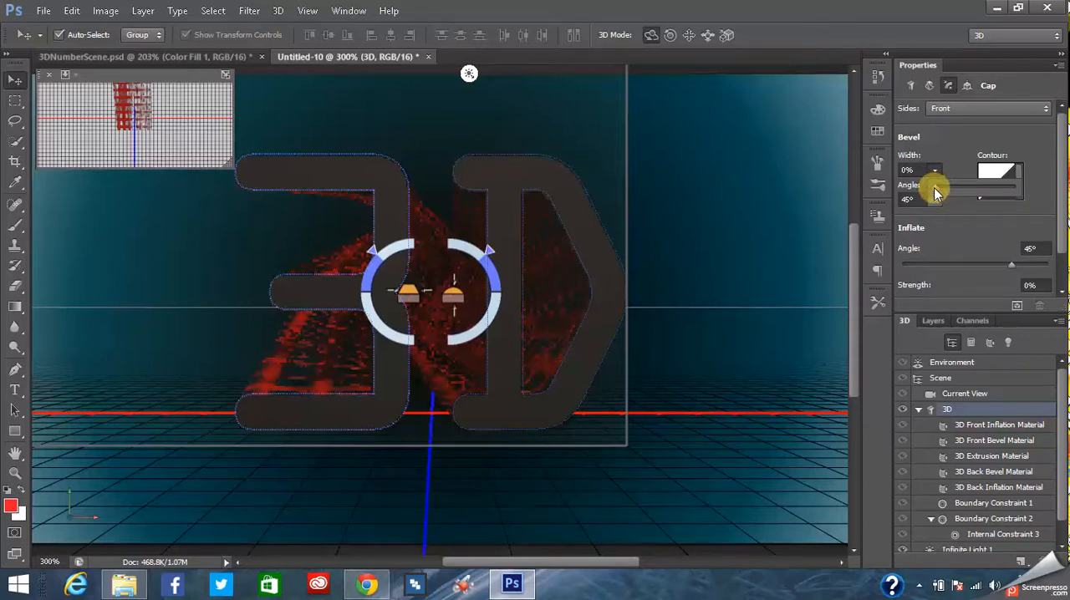
pyautogui.moveTo(936, 189); pyautogui.dragTo(939, 189)
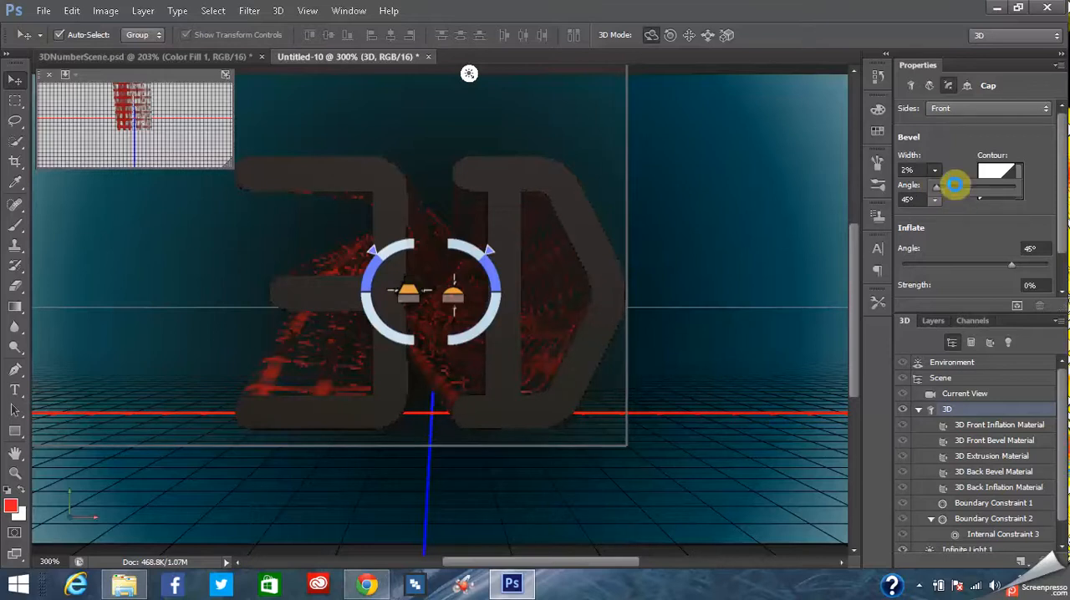
pyautogui.click(1035, 132)
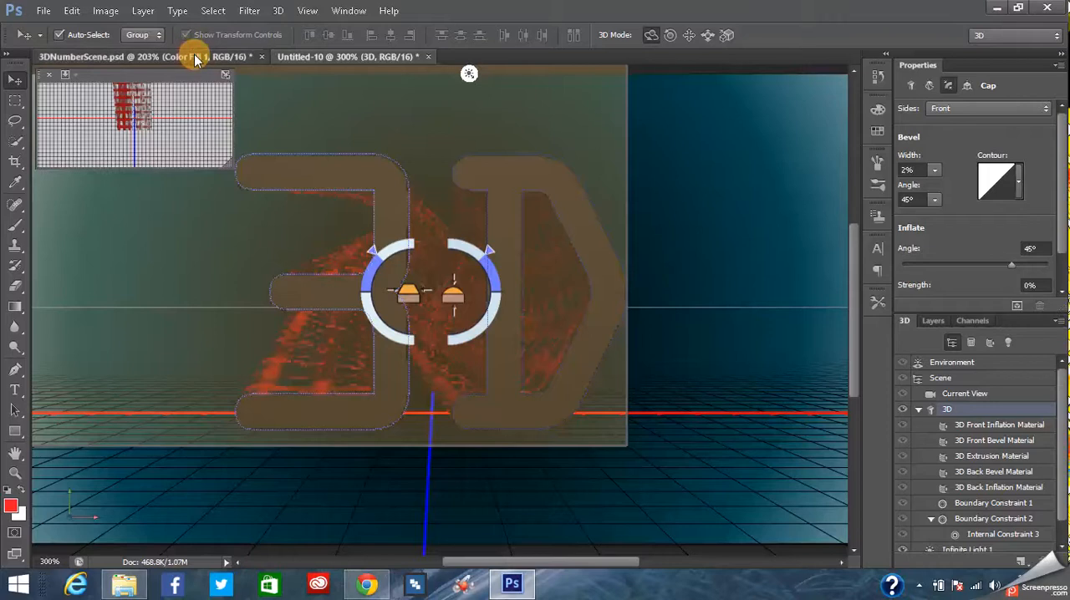
# - Change the 3D Extrusion Material's diffuse color to blue, hex 0383d5
pyautogui.click(196, 56)
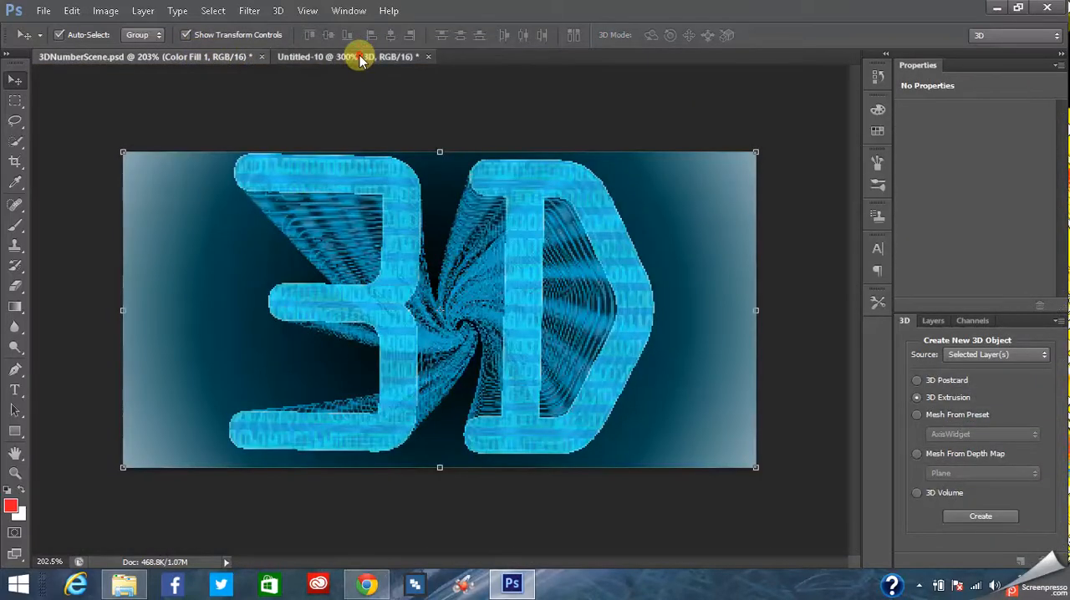
pyautogui.hotkey('ctrl', 'Tab')
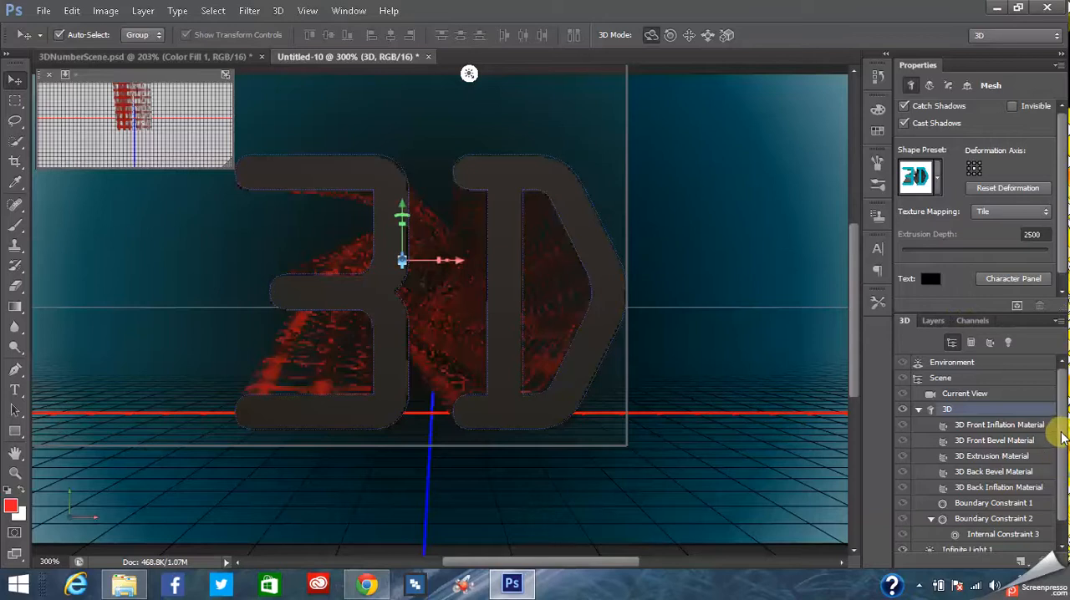
pyautogui.scroll(-1, 1058, 468)
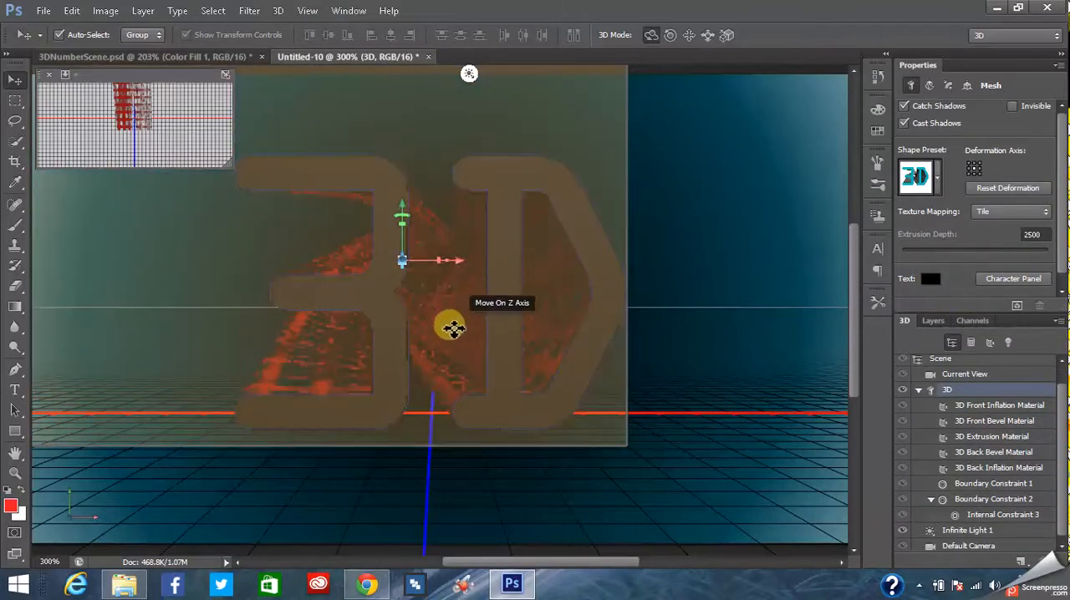
pyautogui.click(994, 438)
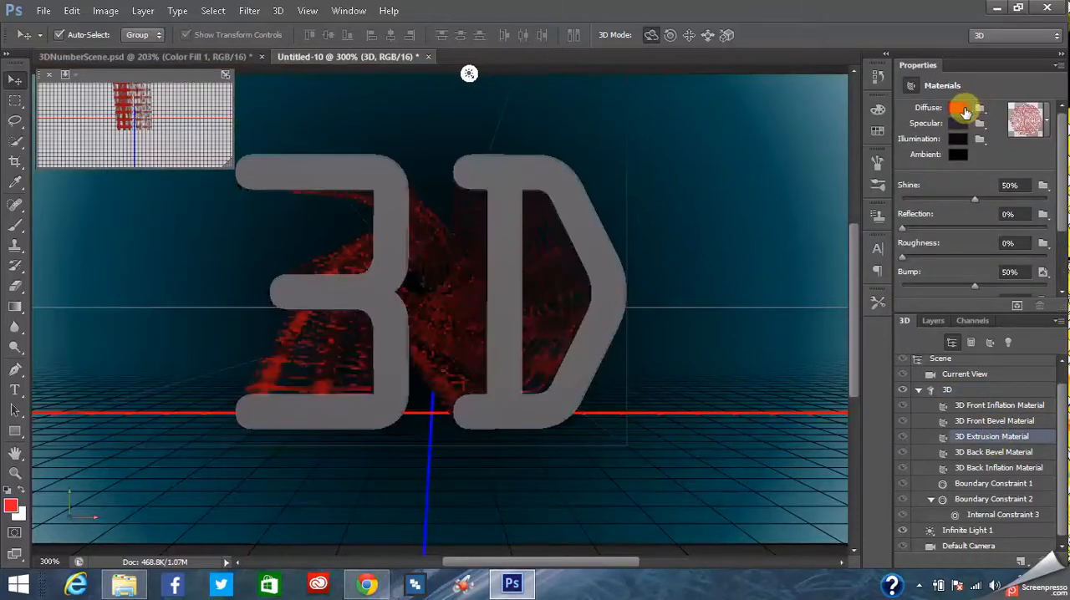
pyautogui.click(960, 109)
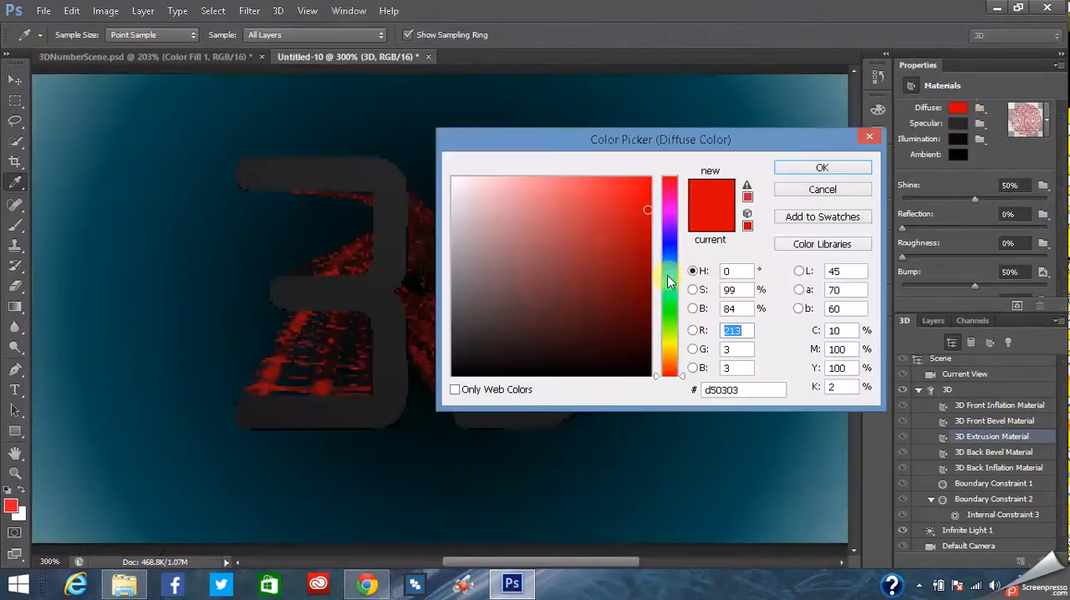
pyautogui.click(669, 271)
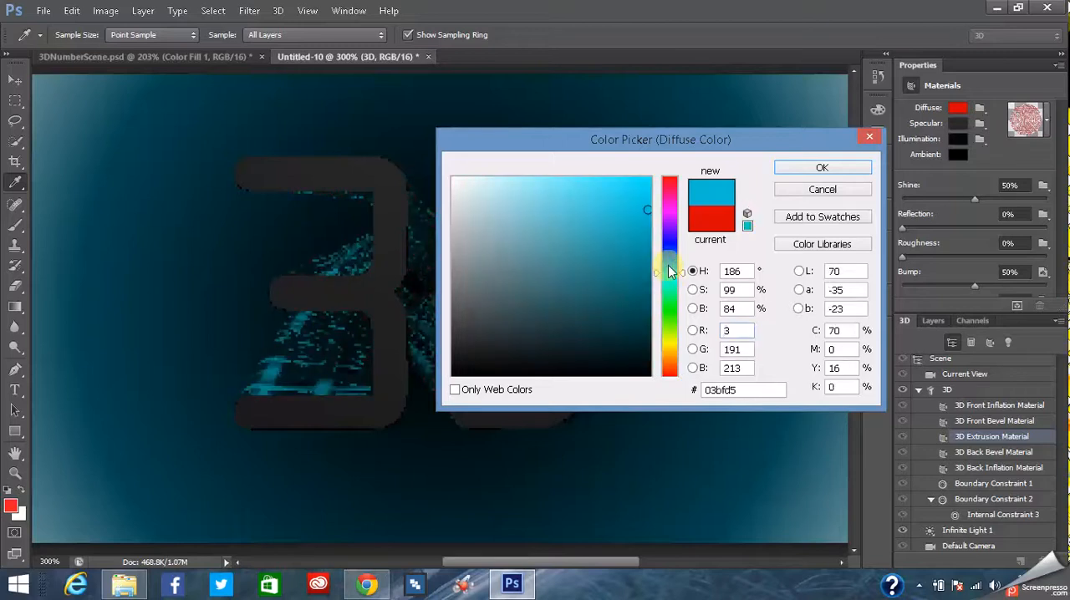
pyautogui.click(669, 265)
pyautogui.click(671, 268)
pyautogui.click(672, 263)
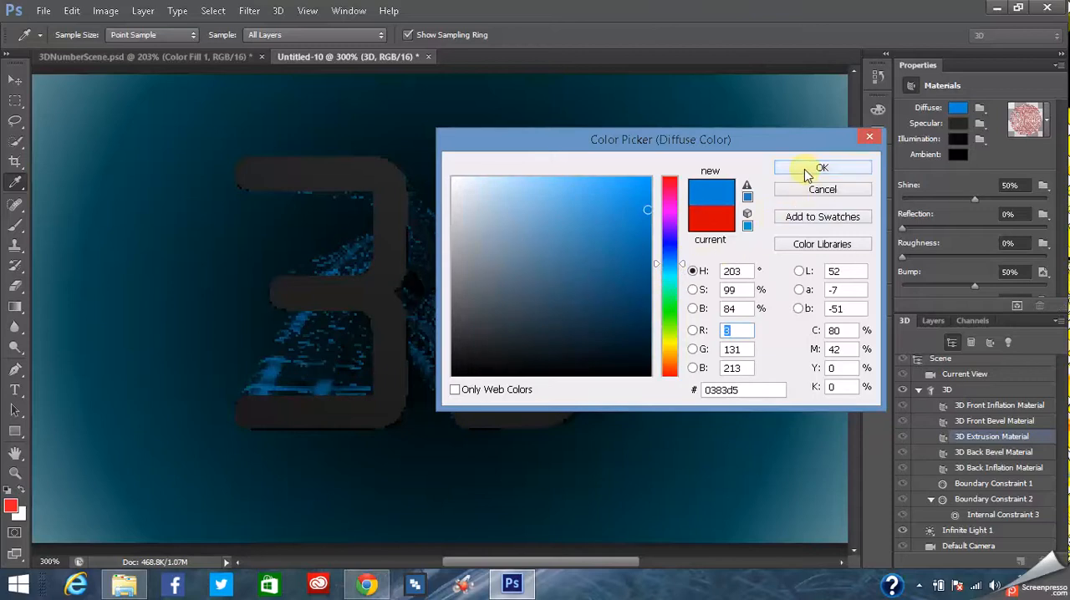
pyautogui.click(847, 167)
# - Set the 3D Extrusion Material's illumination color to a darker blue, hex 017fa3
pyautogui.click(953, 141)
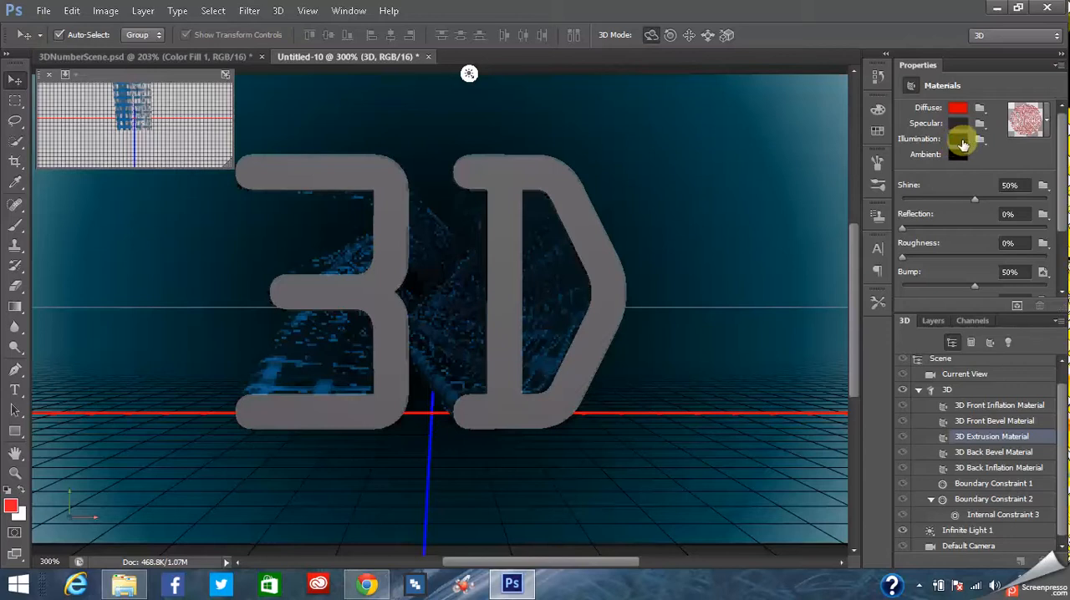
pyautogui.click(958, 144)
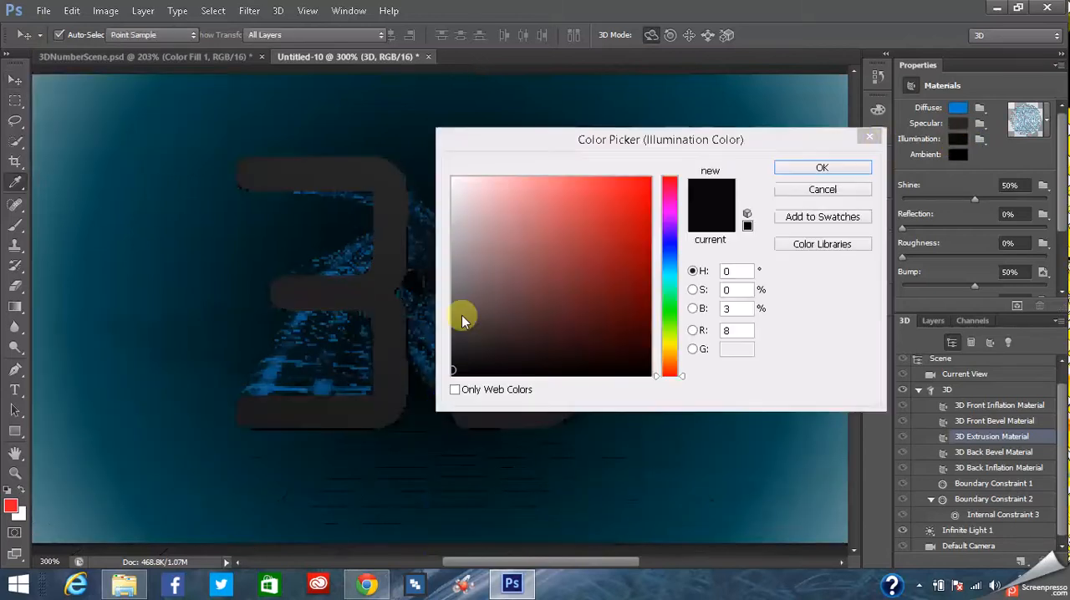
pyautogui.click(640, 272)
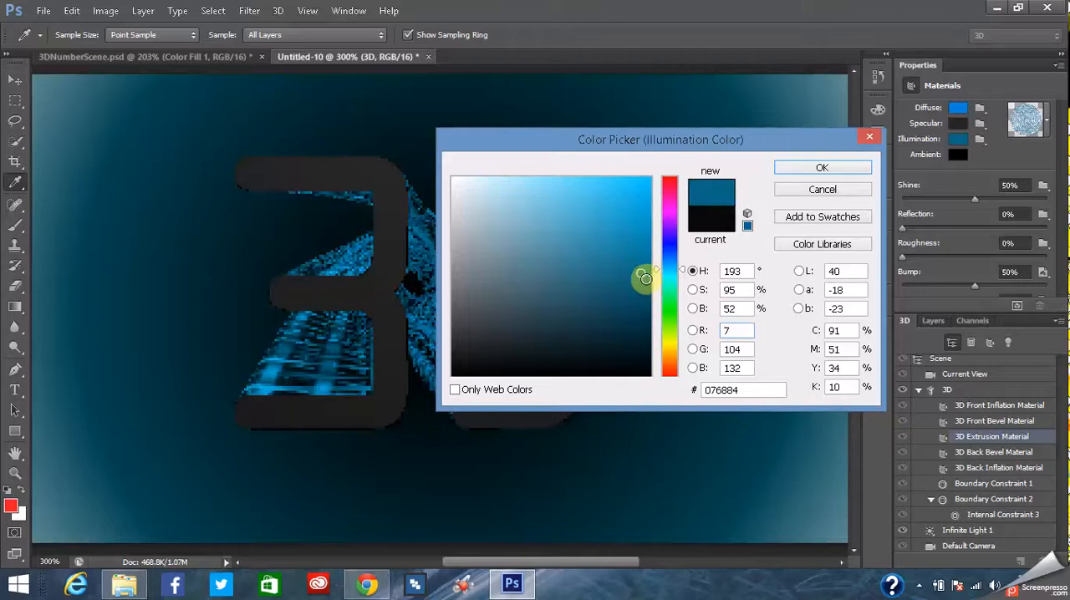
pyautogui.moveTo(647, 278)
pyautogui.mouseDown()
pyautogui.moveTo(645, 251)
pyautogui.moveTo(652, 259)
pyautogui.mouseUp()
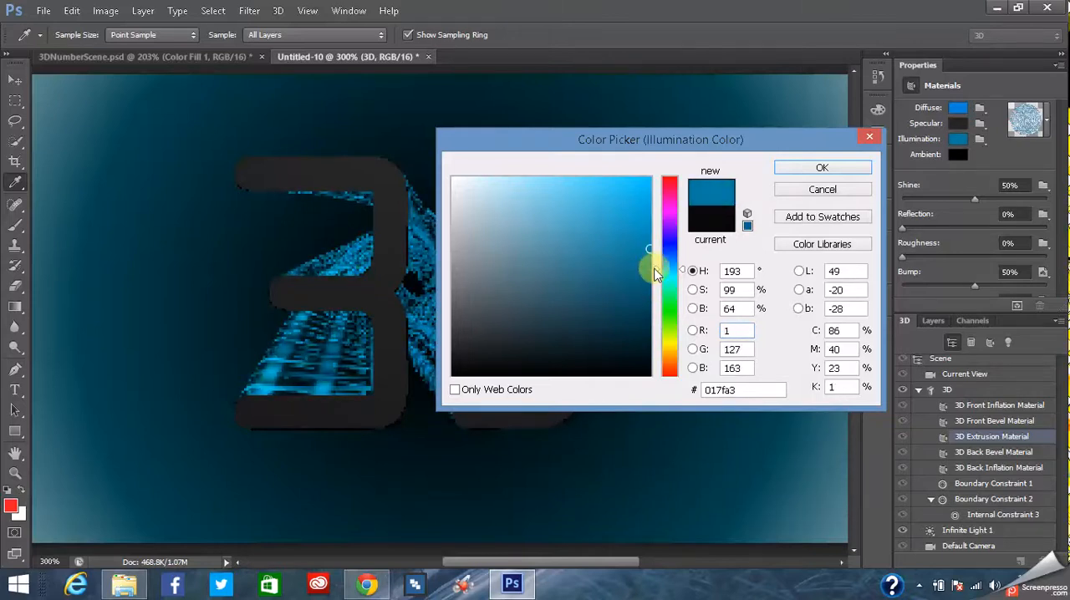
pyautogui.click(822, 168)
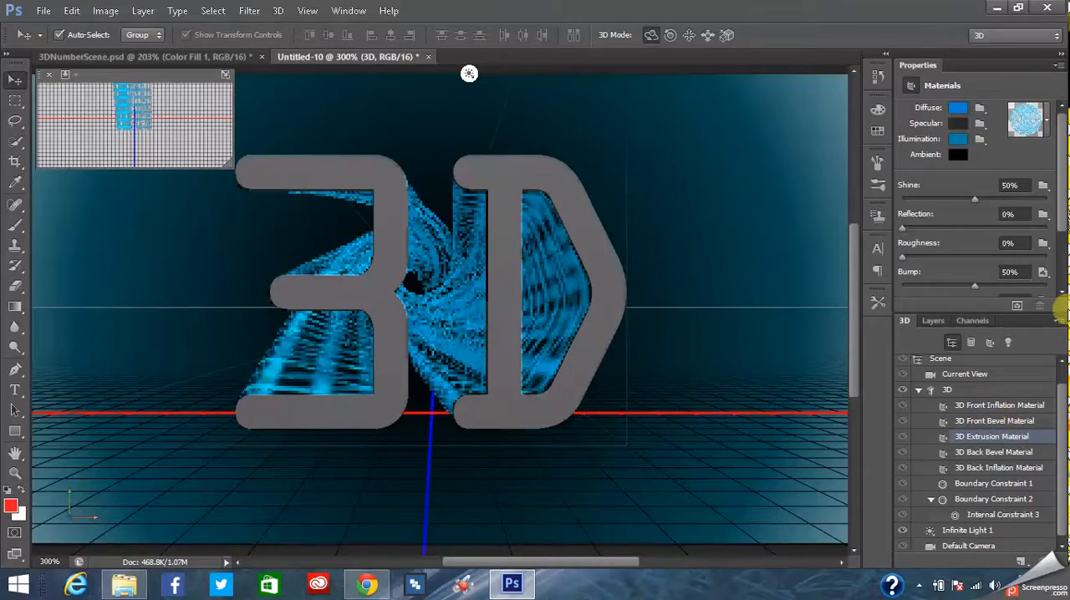
# - Reduce the 3D Extrusion Material's shine and bump to 0% and its refraction to 1.000
pyautogui.scroll(-3, 1045, 214)
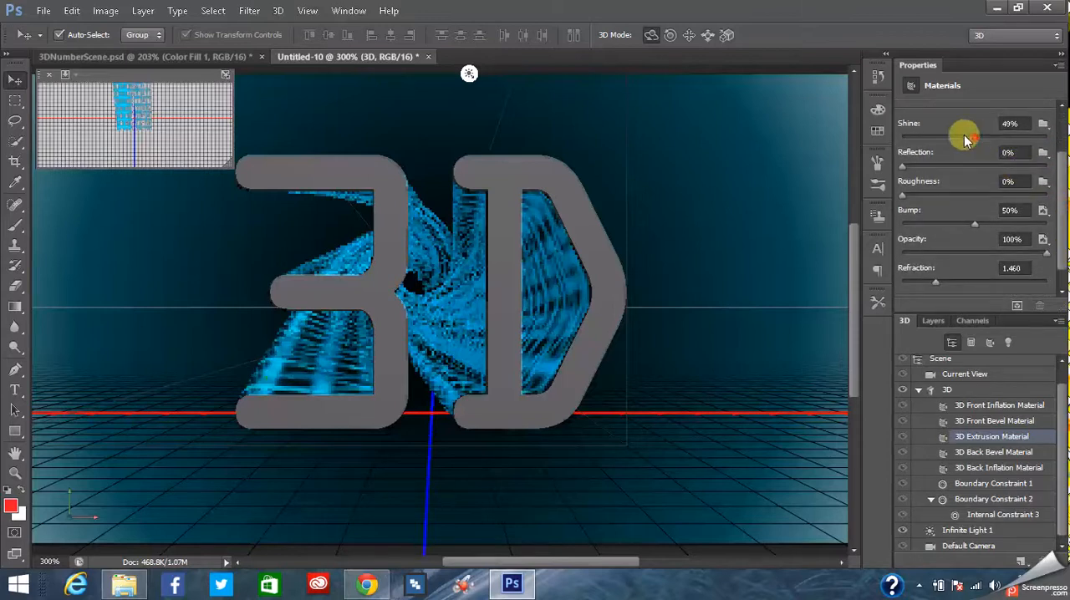
pyautogui.moveTo(976, 138); pyautogui.dragTo(903, 130)
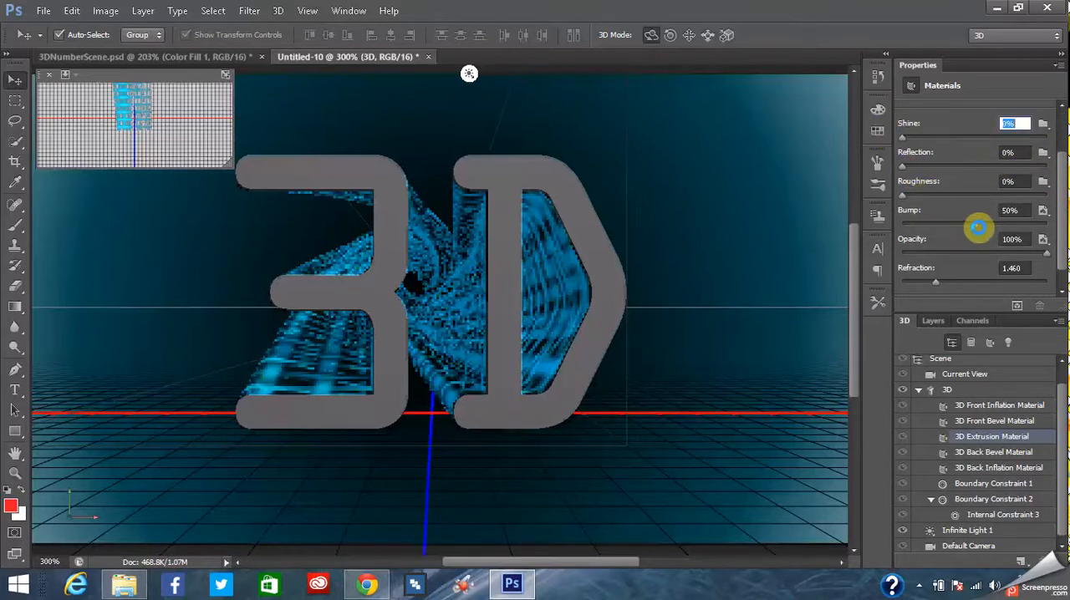
pyautogui.moveTo(976, 224); pyautogui.dragTo(896, 228)
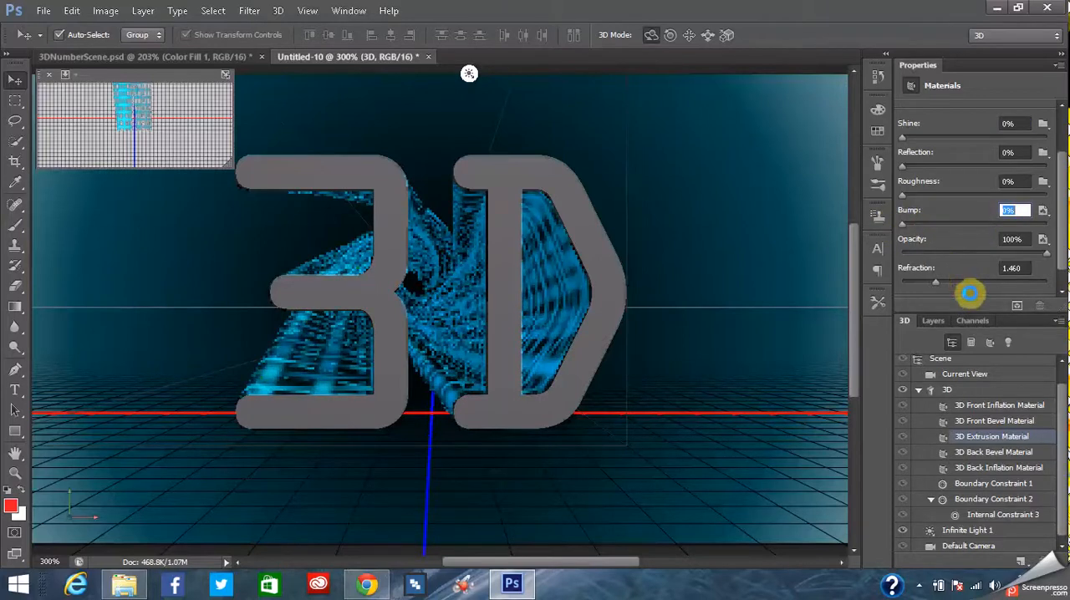
pyautogui.moveTo(938, 283); pyautogui.dragTo(849, 296)
# - Lower the 3D Extrusion Material's opacity to 74%
pyautogui.click(1040, 254)
pyautogui.moveTo(1045, 255); pyautogui.dragTo(1039, 254)
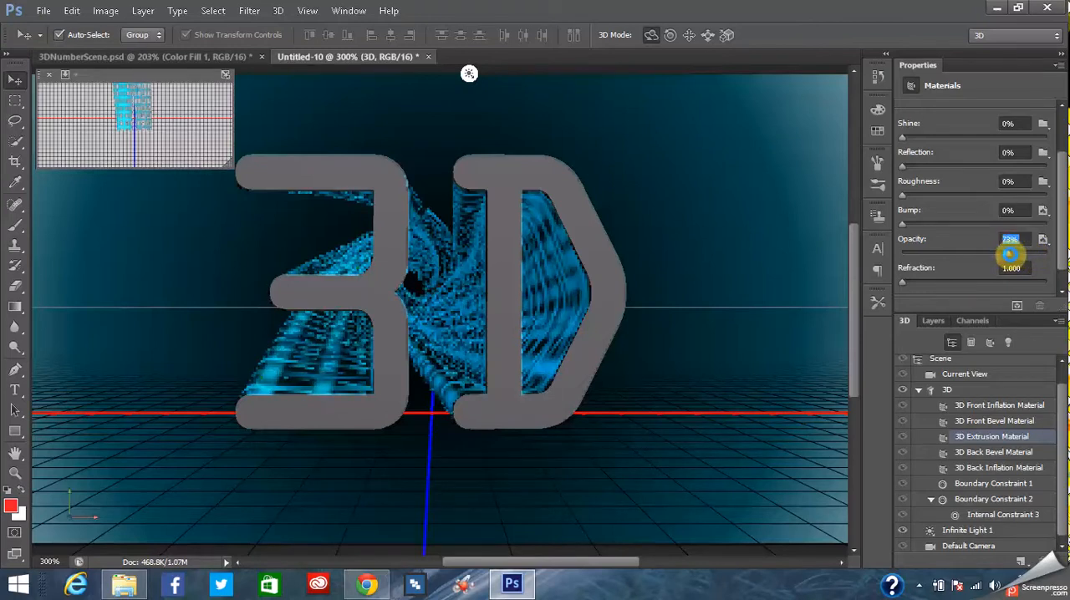
pyautogui.moveTo(1013, 255); pyautogui.dragTo(1010, 260)
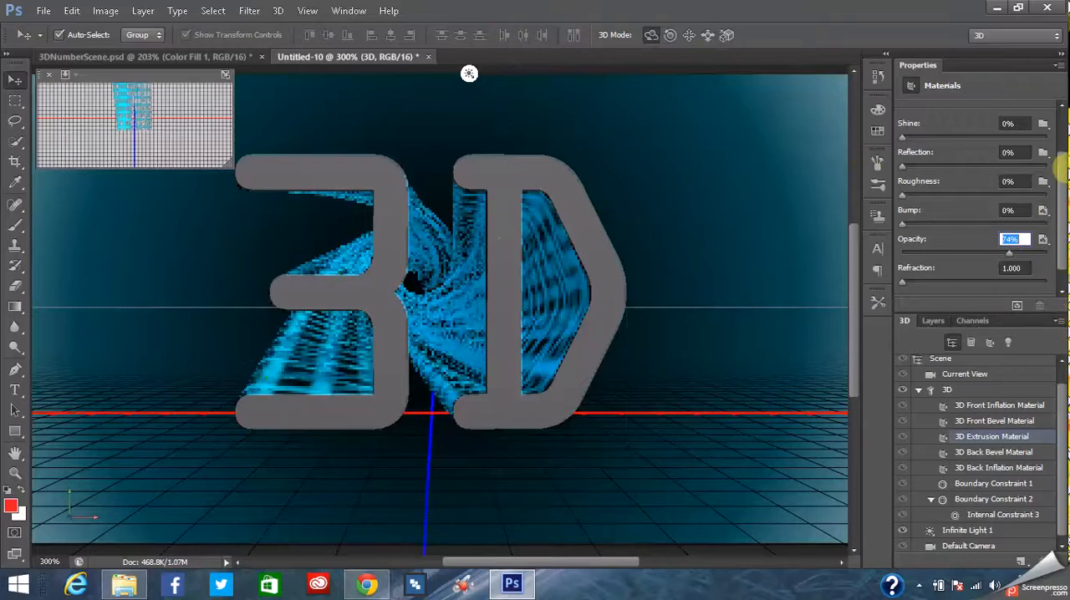
# - Compare the recolored extrusion with the finished 3D text in 3DNumberScene.psd, returning to the Untitled-10 document
pyautogui.moveTo(1066, 188); pyautogui.dragTo(1061, 124)
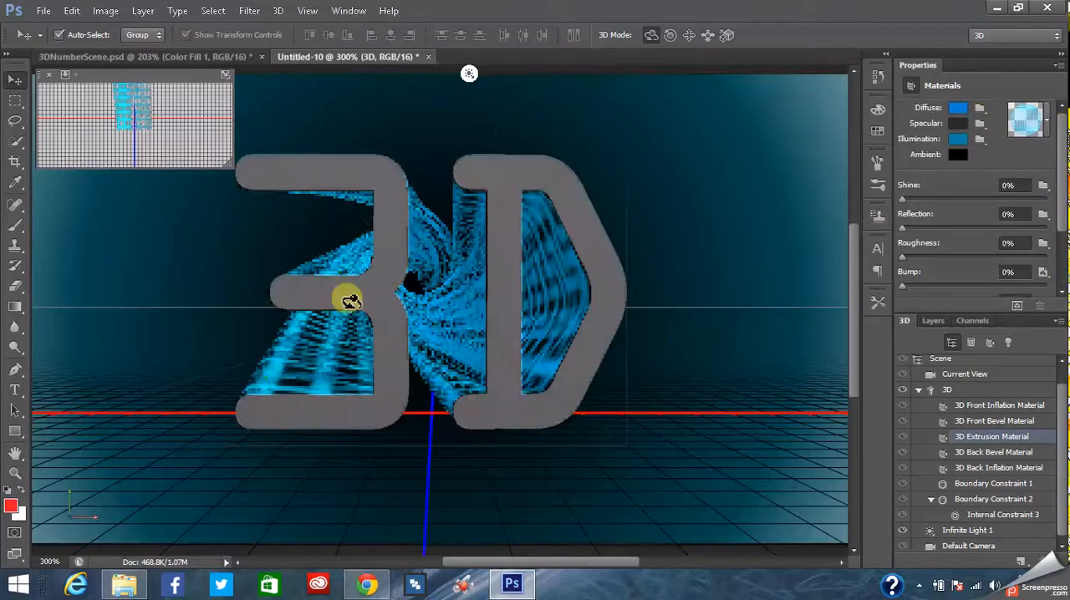
pyautogui.click(188, 59)
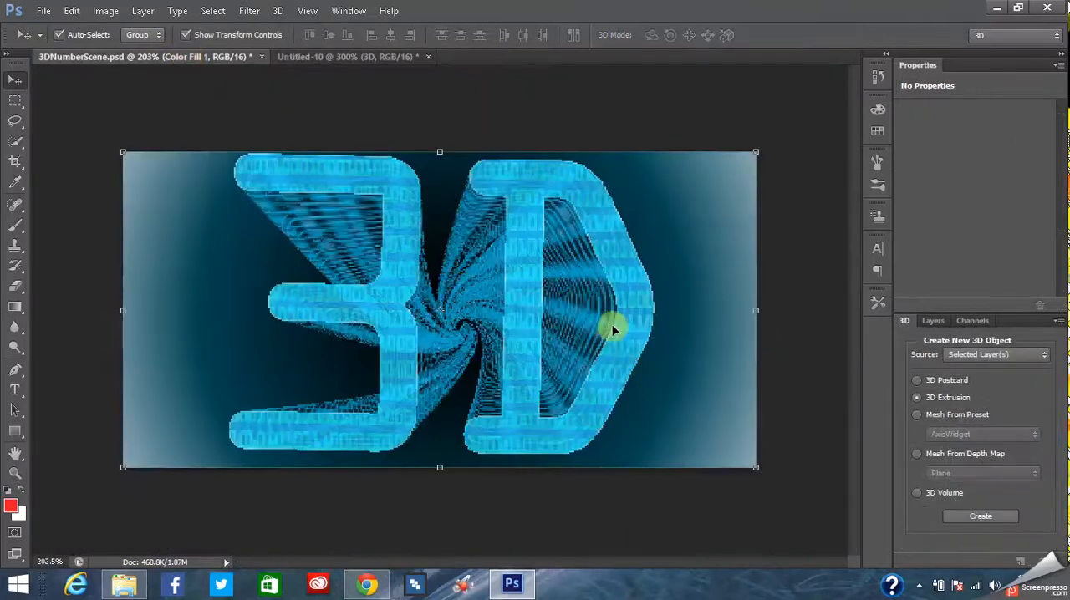
pyautogui.click(355, 59)
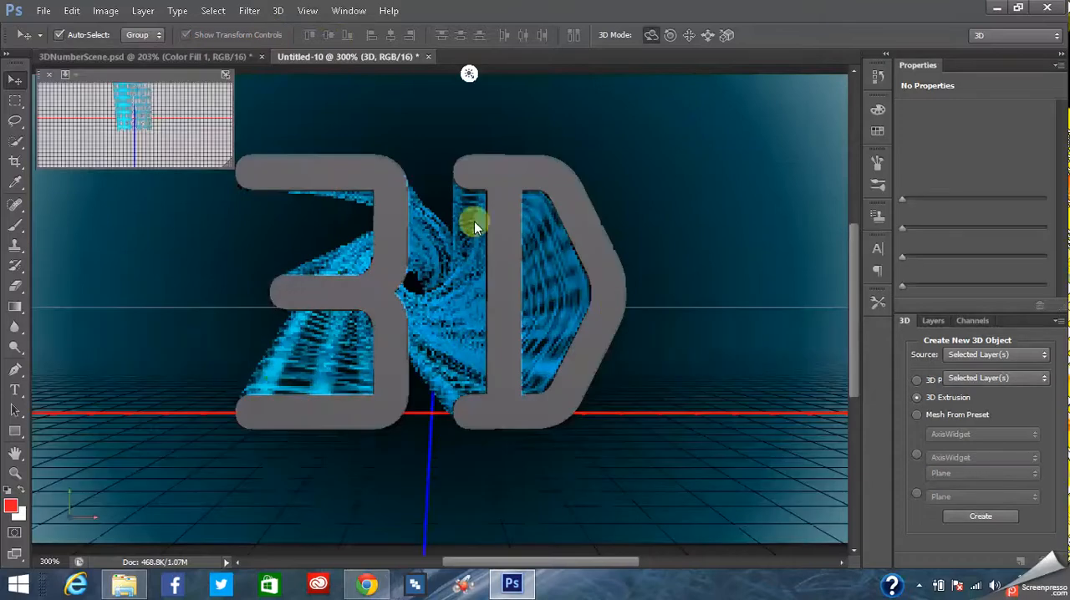
pyautogui.click(474, 281)
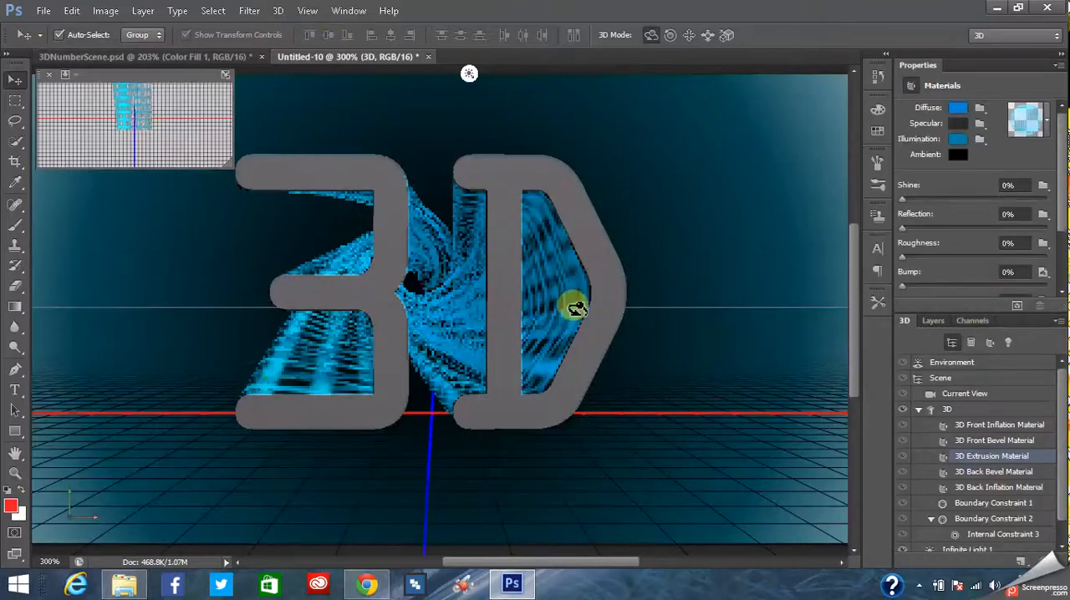
pyautogui.click(156, 58)
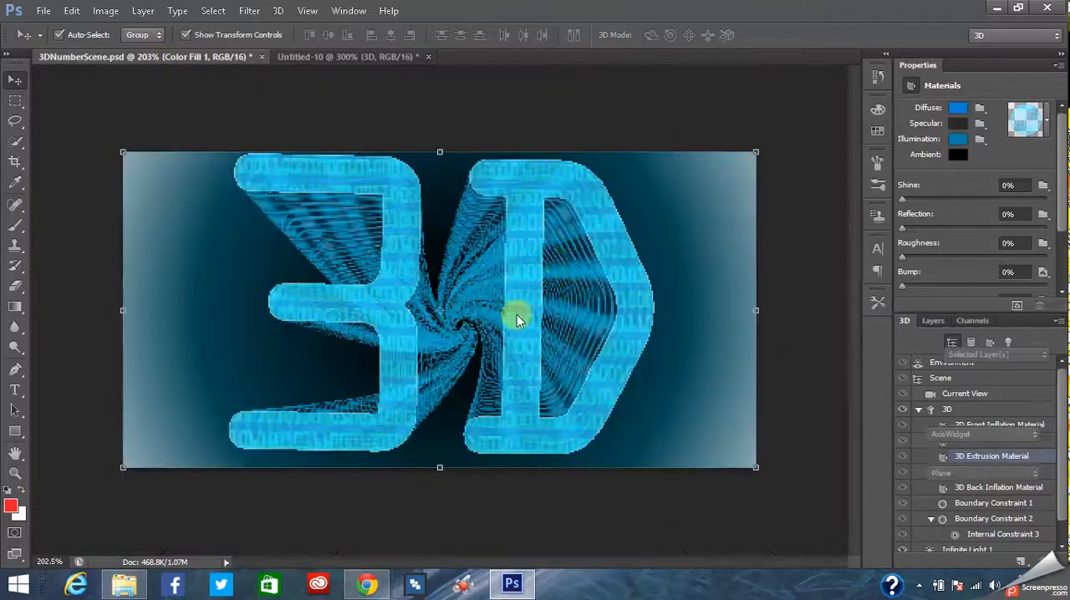
pyautogui.click(360, 62)
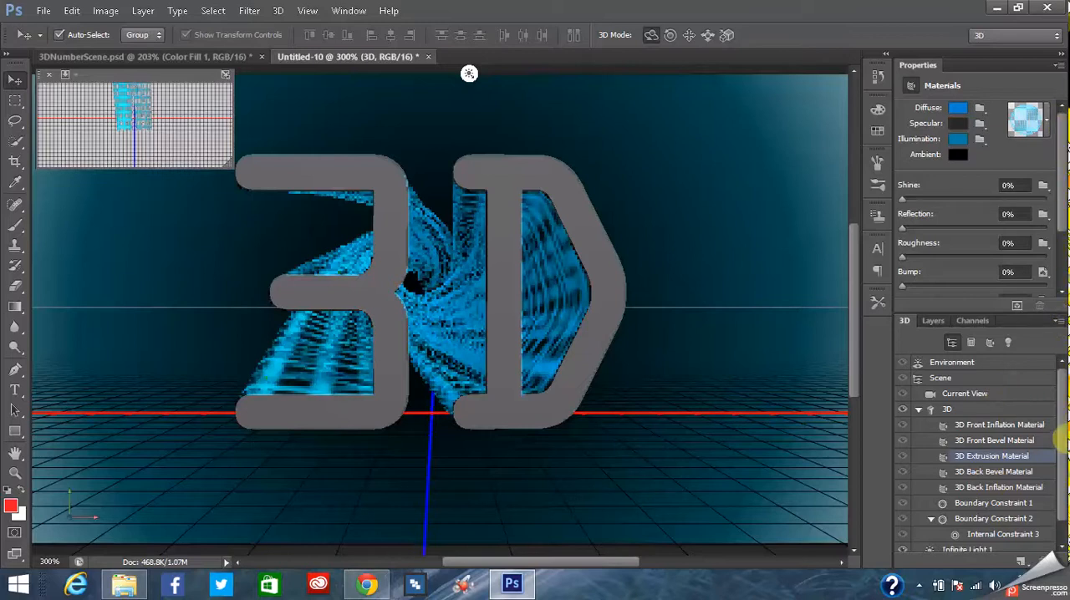
# - Select the 3D Front Inflation Material and check the front lettering's look in 3DNumberScene.psd for reference
pyautogui.scroll(-1, 1065, 468)
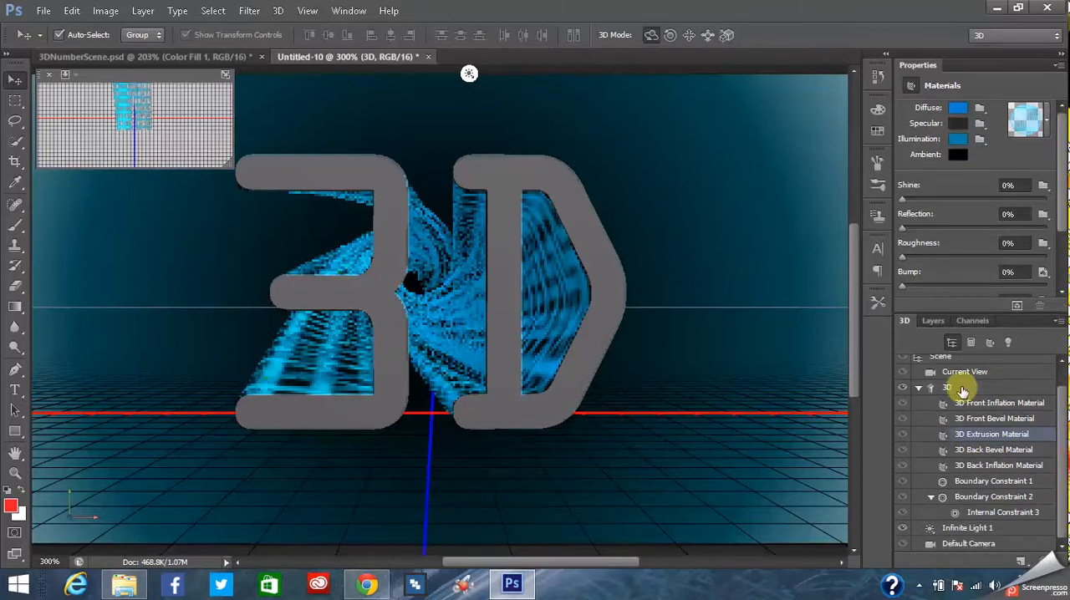
pyautogui.click(997, 405)
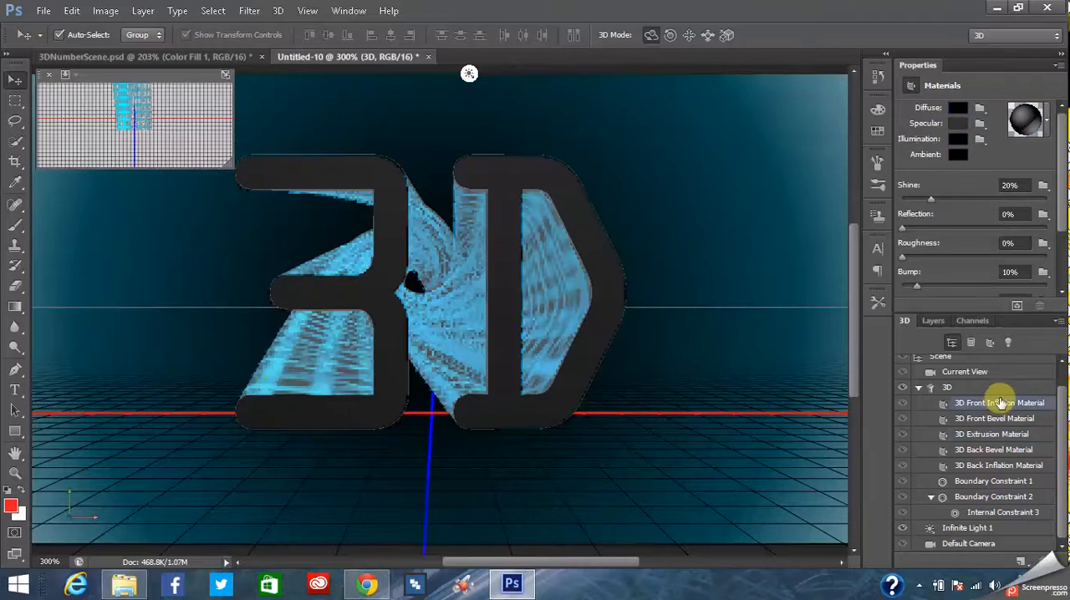
pyautogui.click(70, 57)
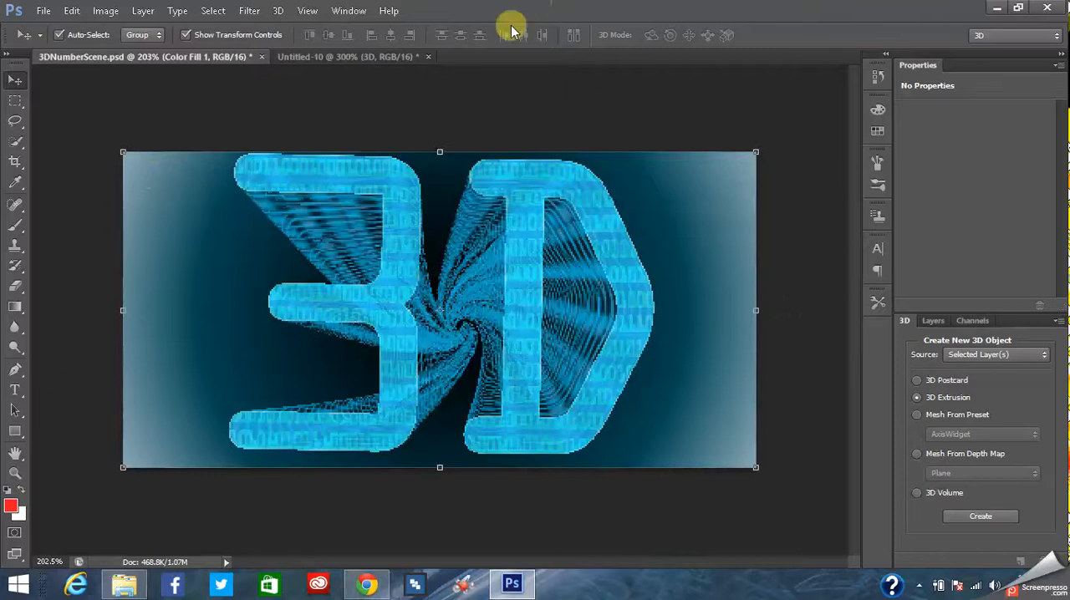
pyautogui.click(352, 57)
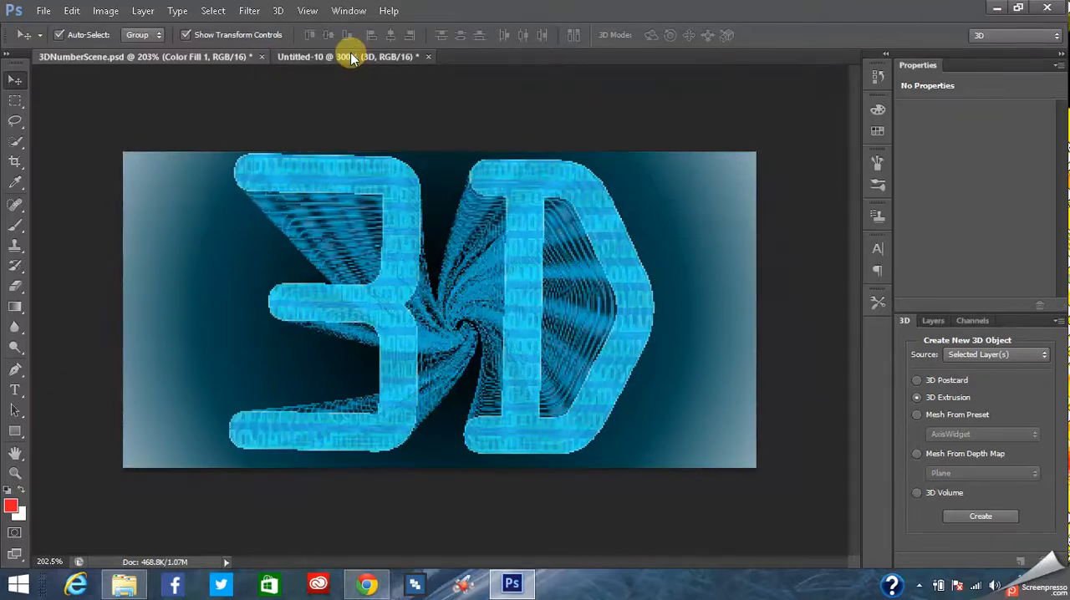
pyautogui.click(539, 344)
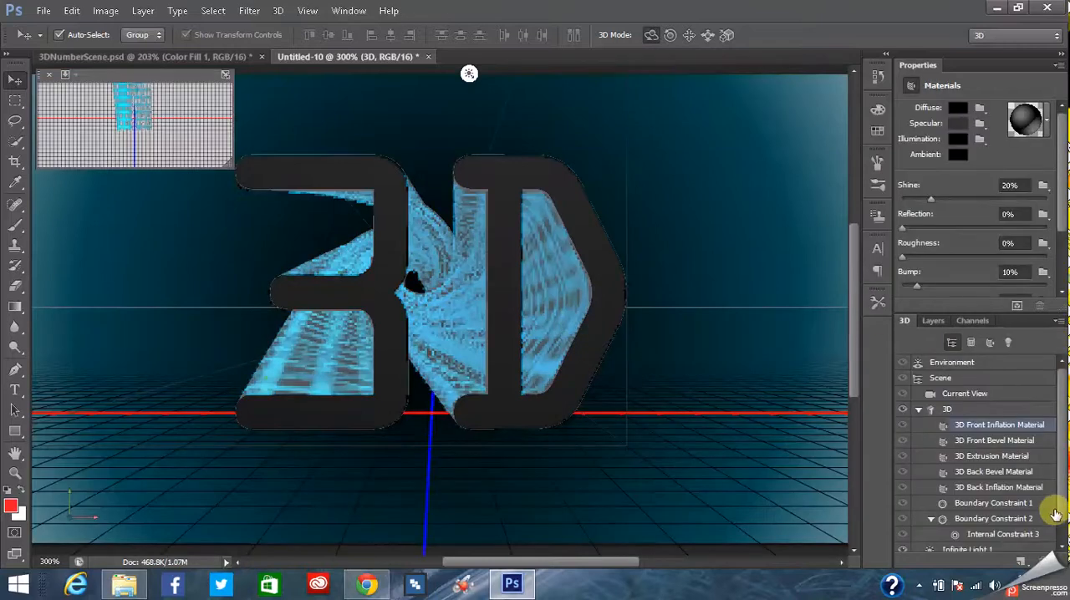
# - Replace the material presets with the Plastic set and apply a clear plastic preset to the 3D Front Inflation Material
pyautogui.click(1051, 120)
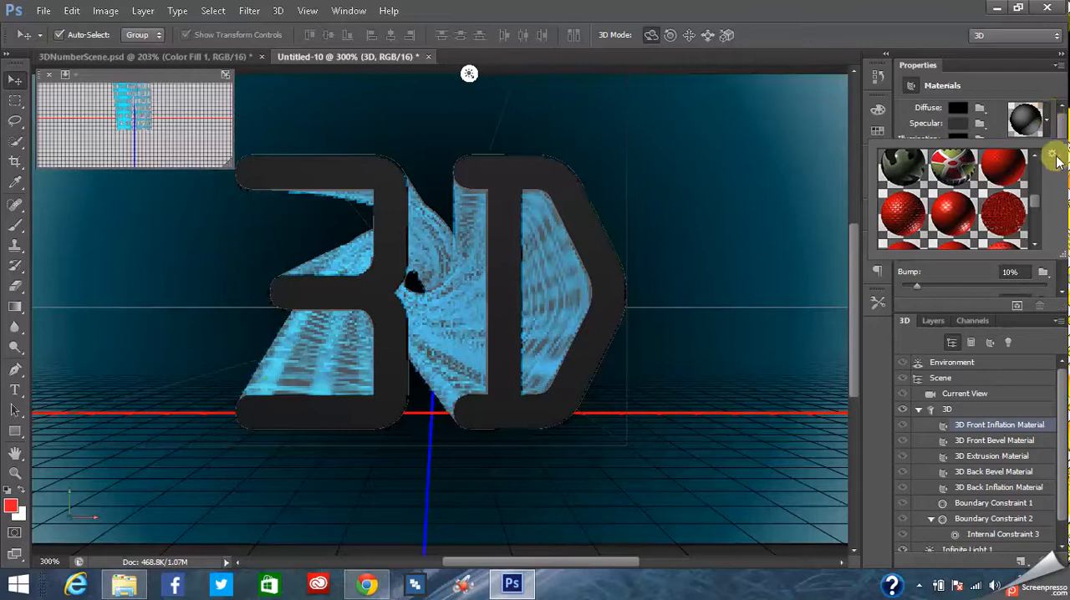
pyautogui.scroll(-3, 1036, 204)
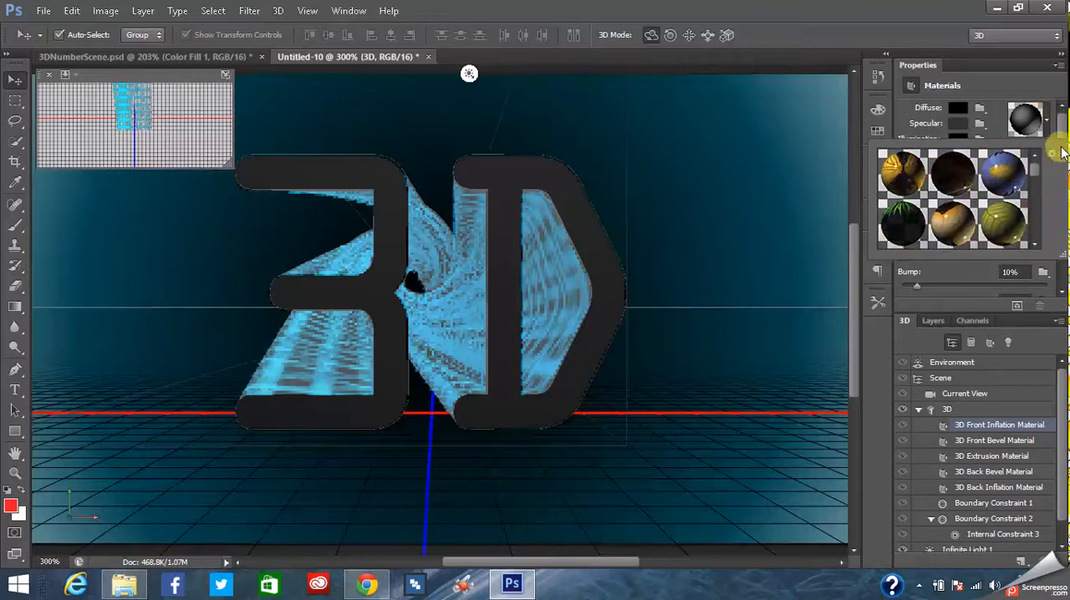
pyautogui.click(1051, 153)
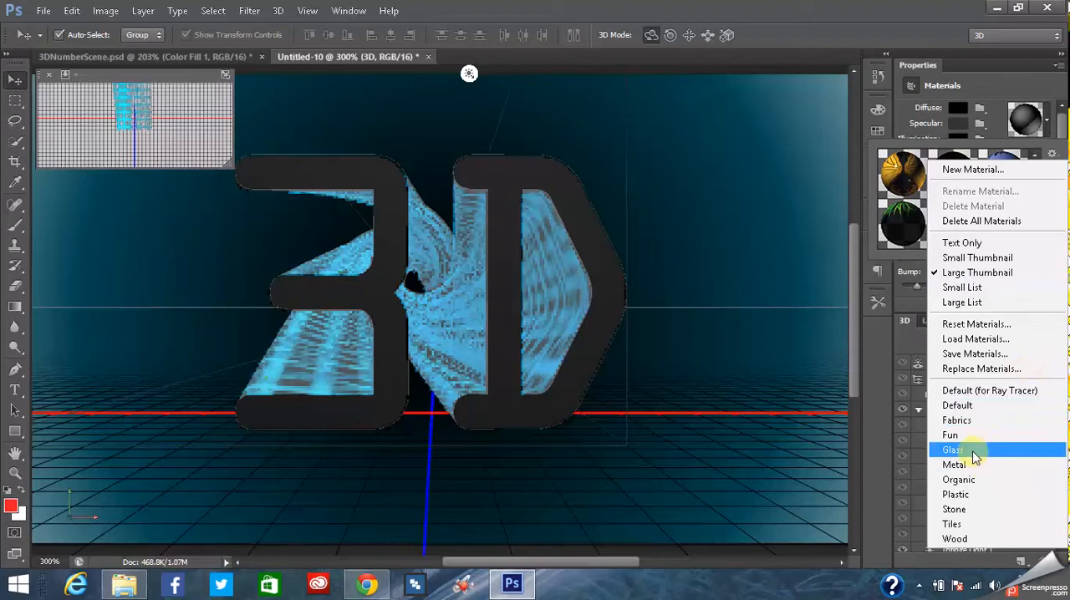
pyautogui.click(955, 494)
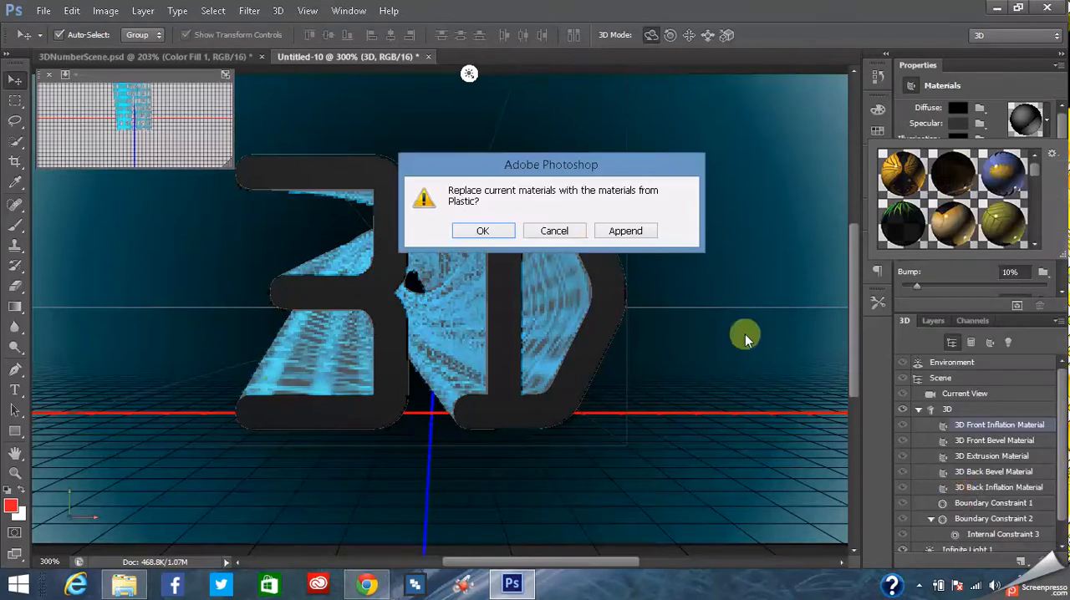
pyautogui.click(483, 232)
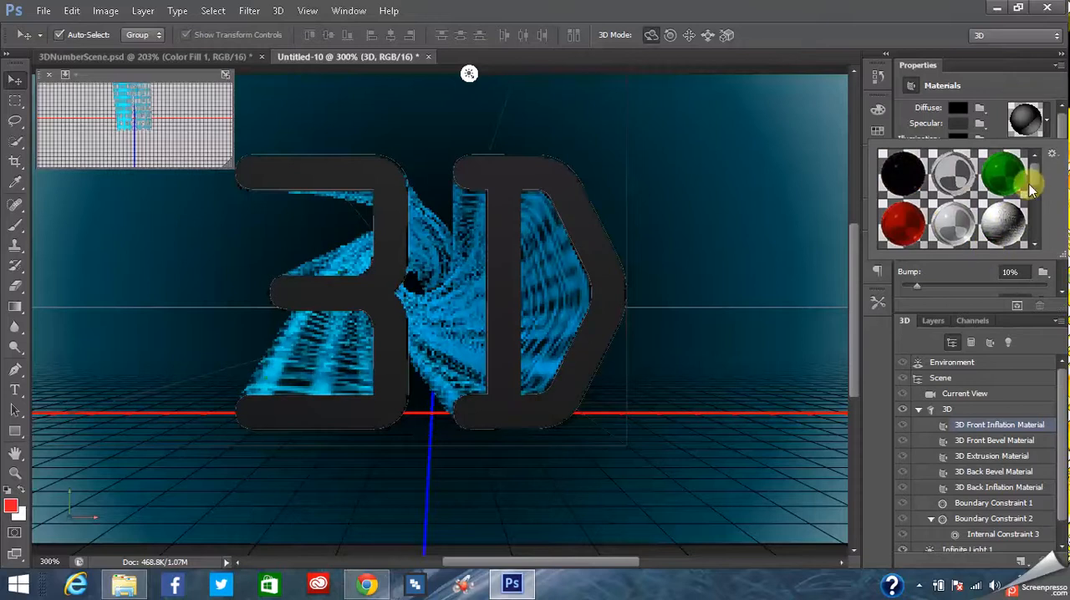
pyautogui.click(917, 170)
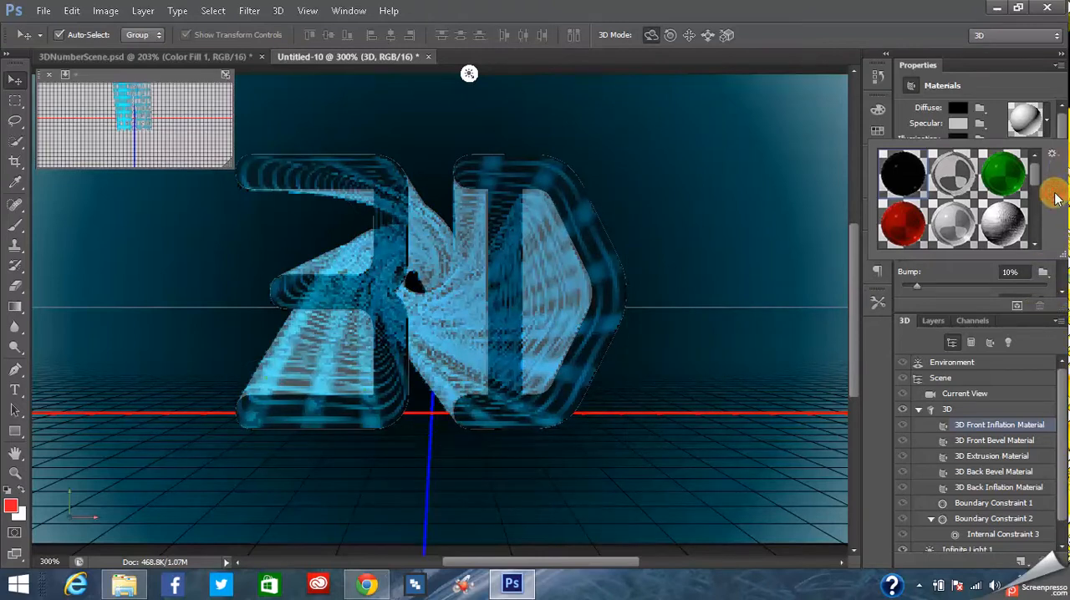
pyautogui.click(1044, 87)
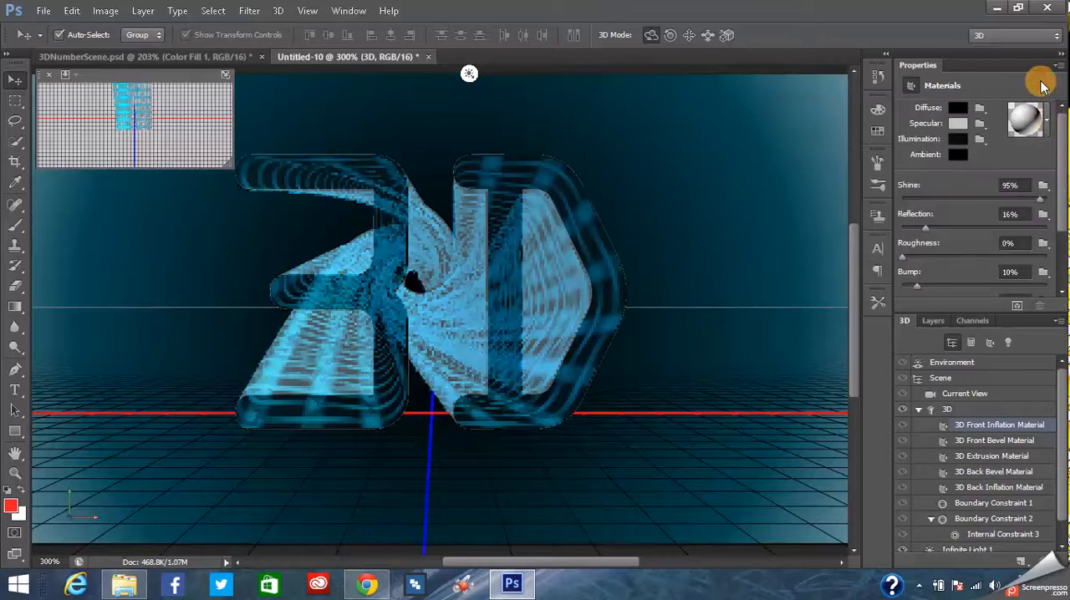
pyautogui.click(1045, 125)
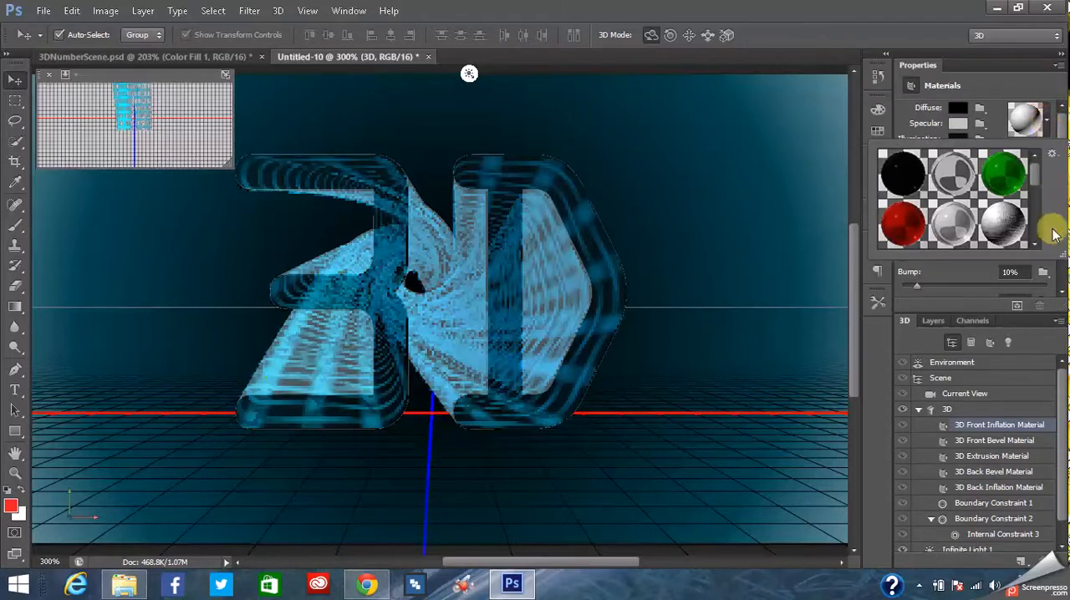
pyautogui.click(1053, 156)
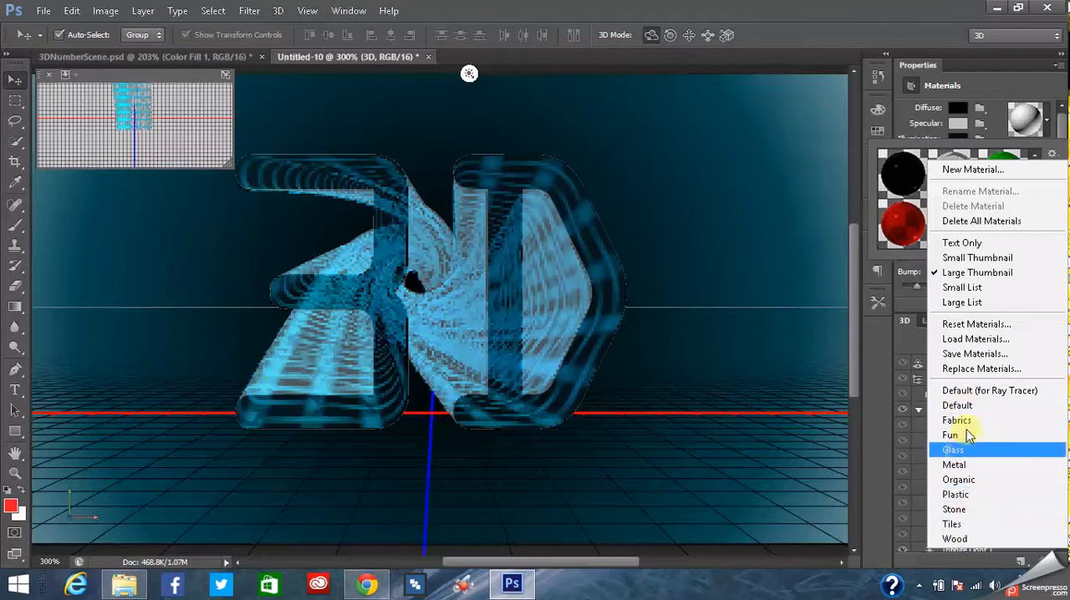
pyautogui.click(1055, 155)
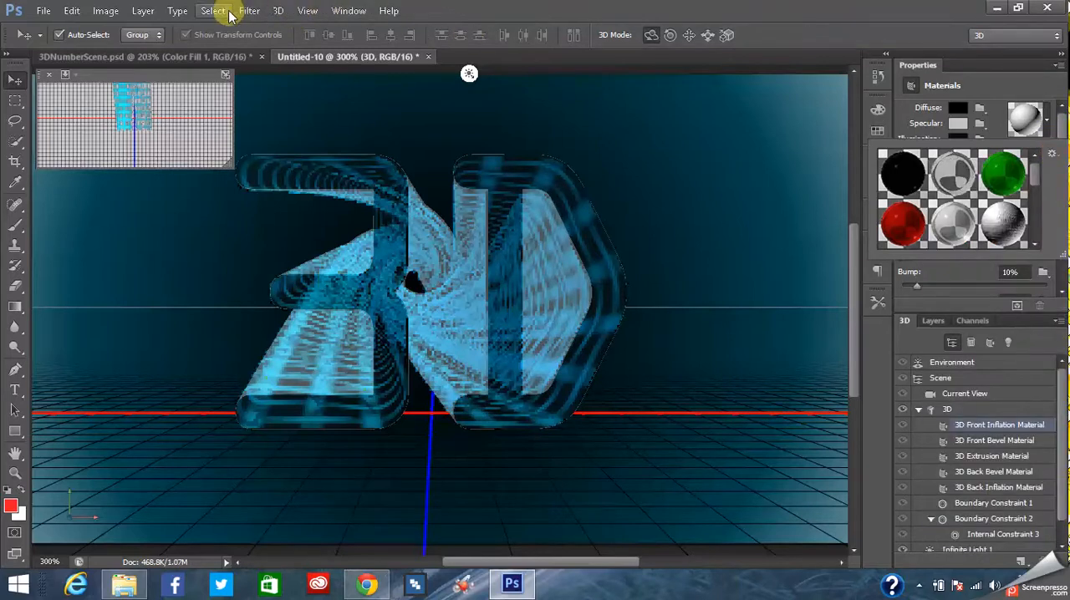
pyautogui.click(276, 11)
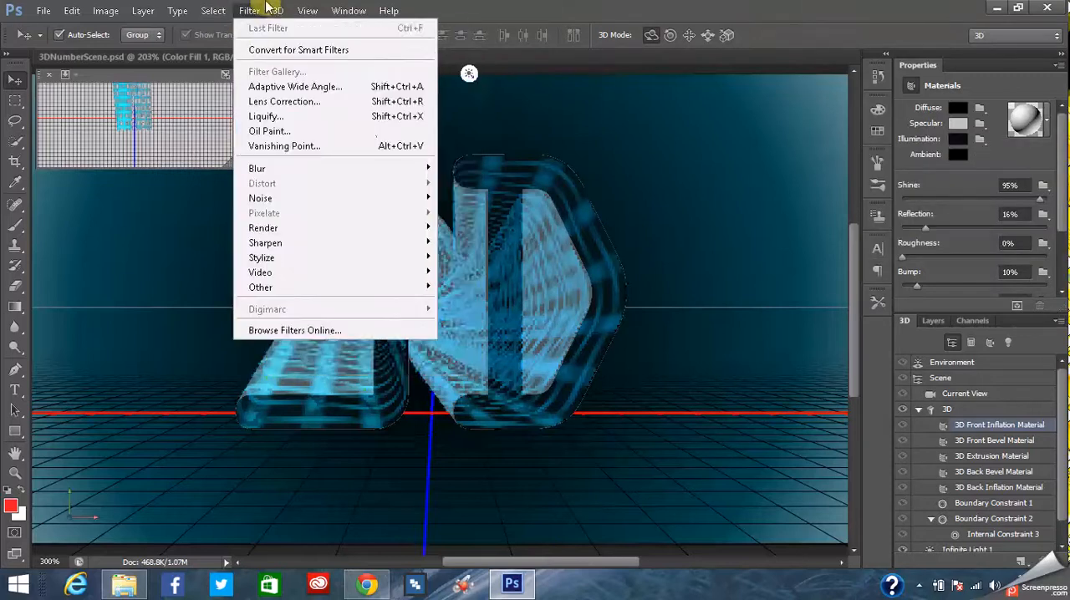
pyautogui.click(278, 11)
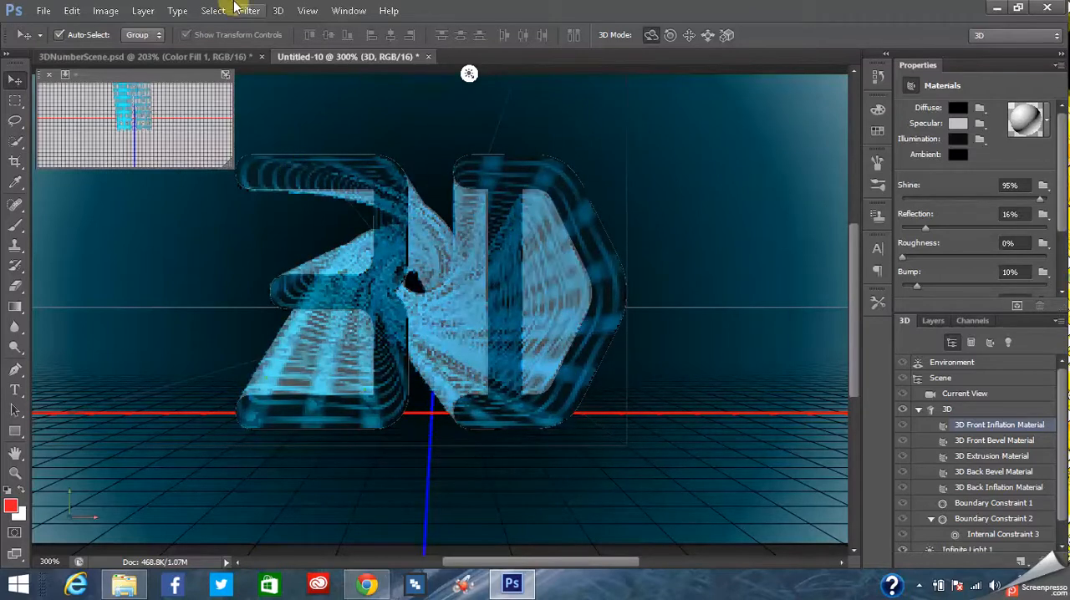
# - Compare the front lettering with 3DNumberScene.psd, returning to Untitled-10 and reselecting the 3D Front Inflation Material
pyautogui.click(201, 57)
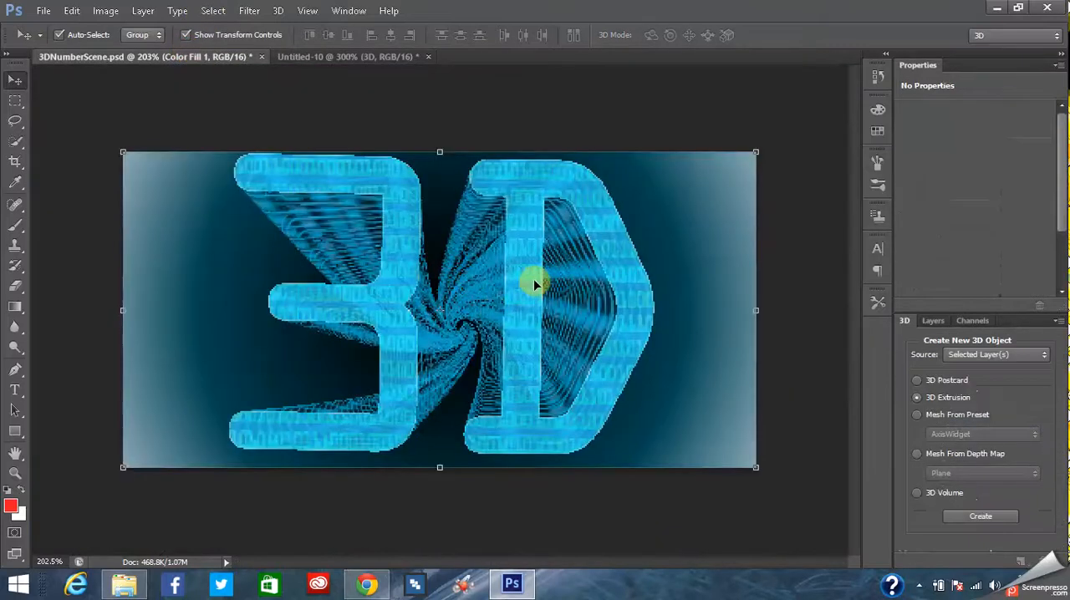
pyautogui.click(347, 57)
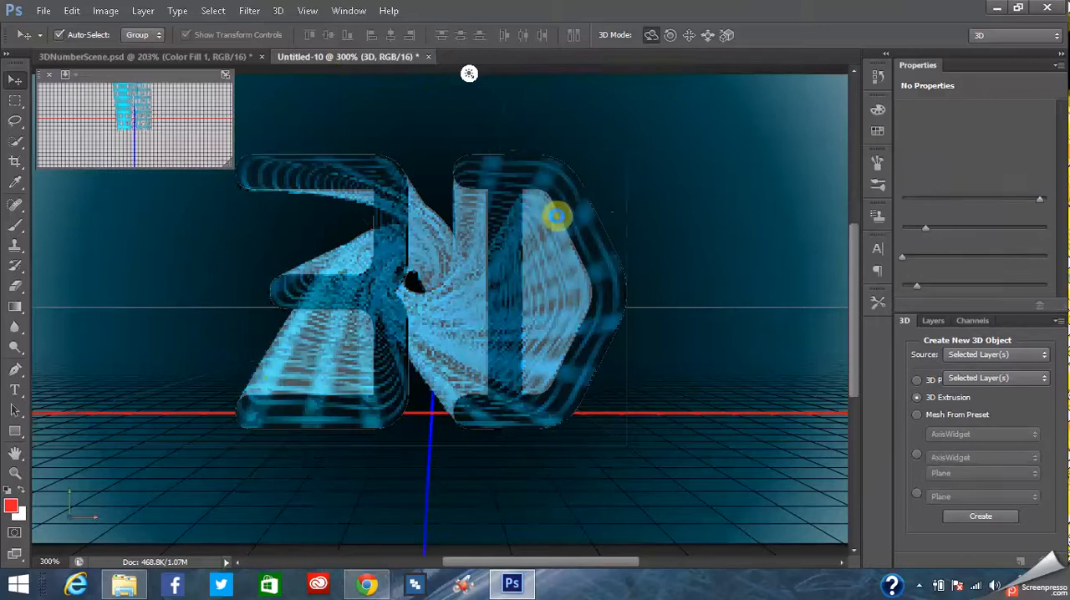
pyautogui.click(587, 229)
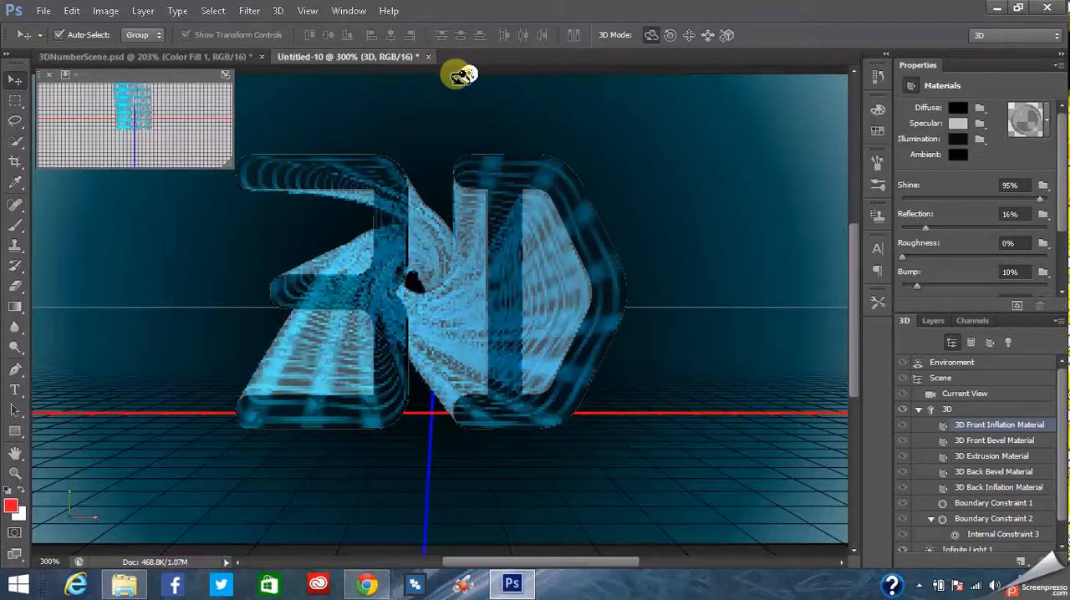
pyautogui.click(443, 248)
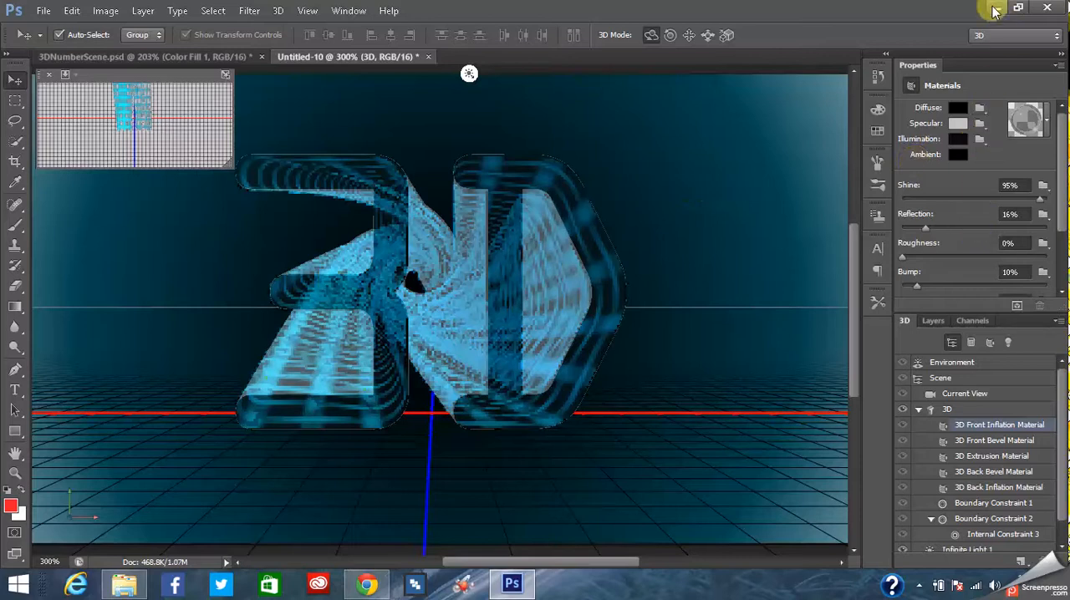
# - Load the NumberTexture PNG from the Desktop as the diffuse texture of the 3D Front Inflation Material
pyautogui.click(980, 109)
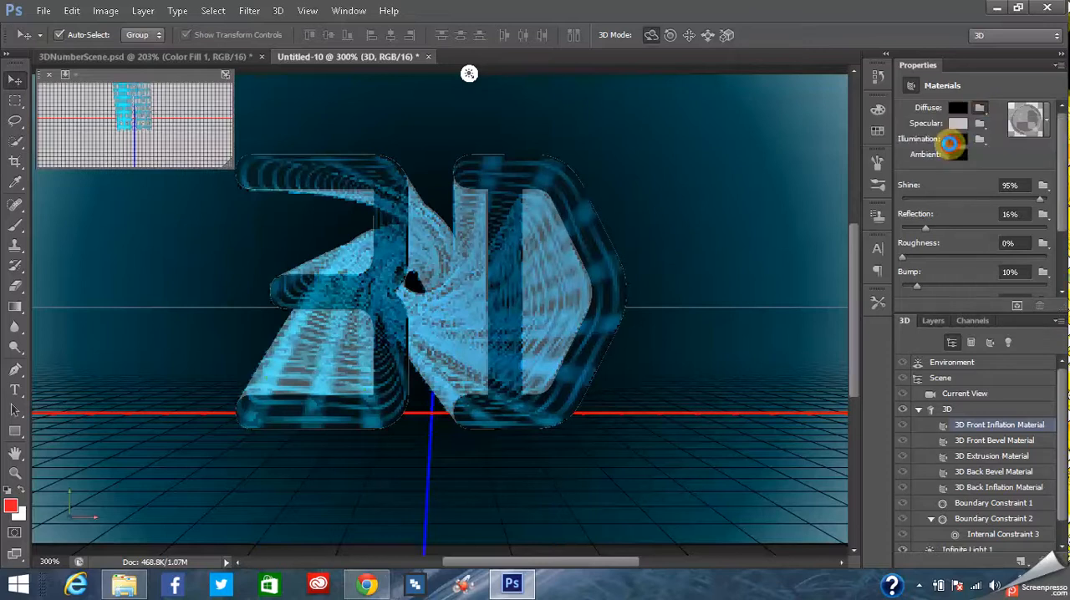
pyautogui.click(950, 144)
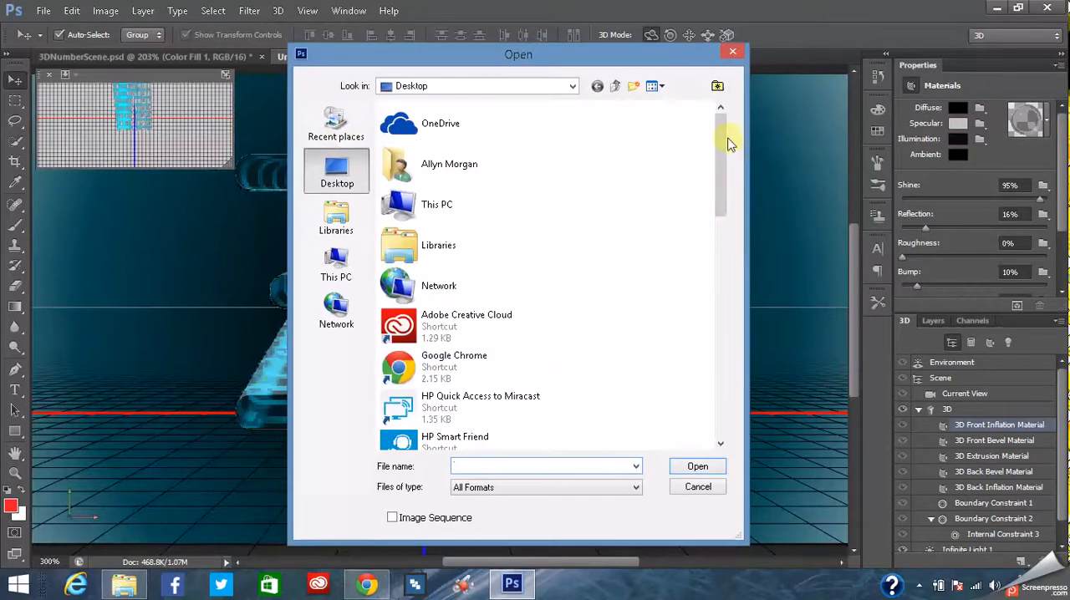
pyautogui.moveTo(727, 155); pyautogui.dragTo(749, 351)
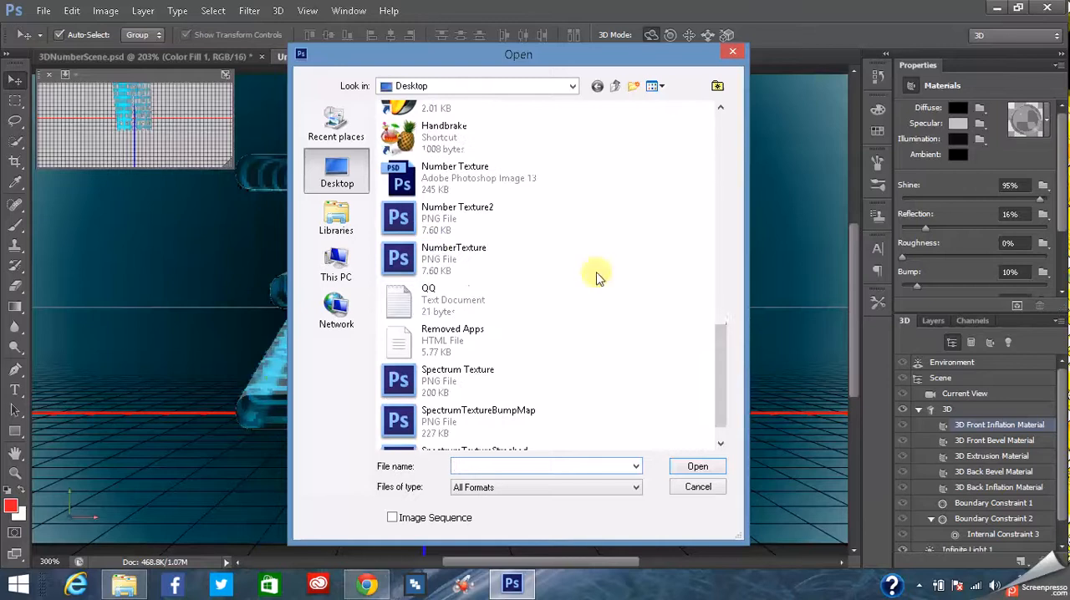
pyautogui.doubleClick(458, 261)
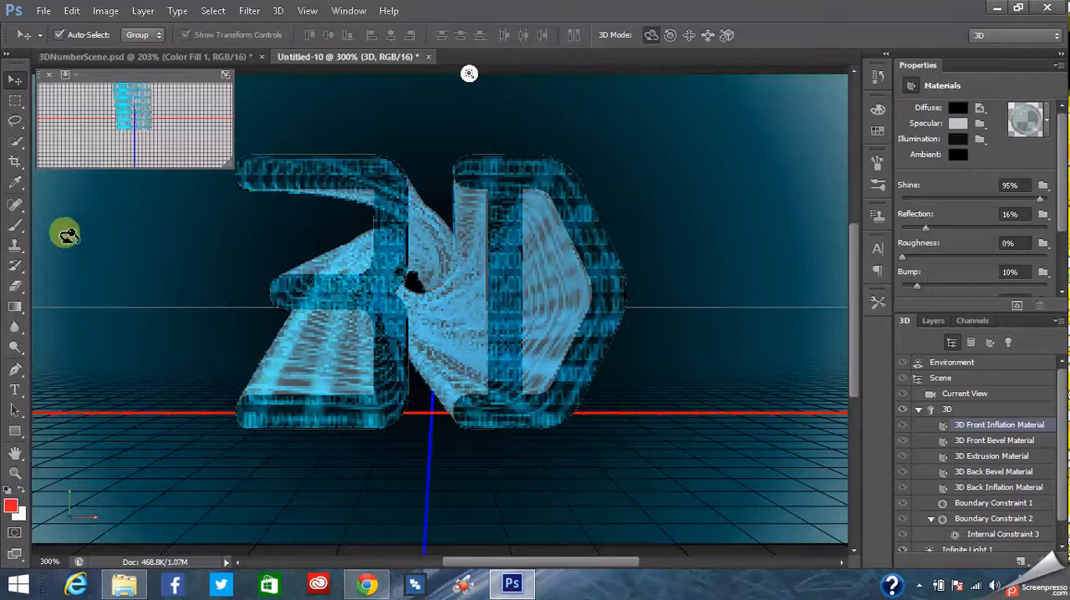
# - Marquee-select the area around the upper part of the D, render only that area, and clear the selection
pyautogui.click(14, 101)
pyautogui.click(427, 125)
pyautogui.moveTo(431, 123); pyautogui.dragTo(661, 330)
pyautogui.click(437, 130)
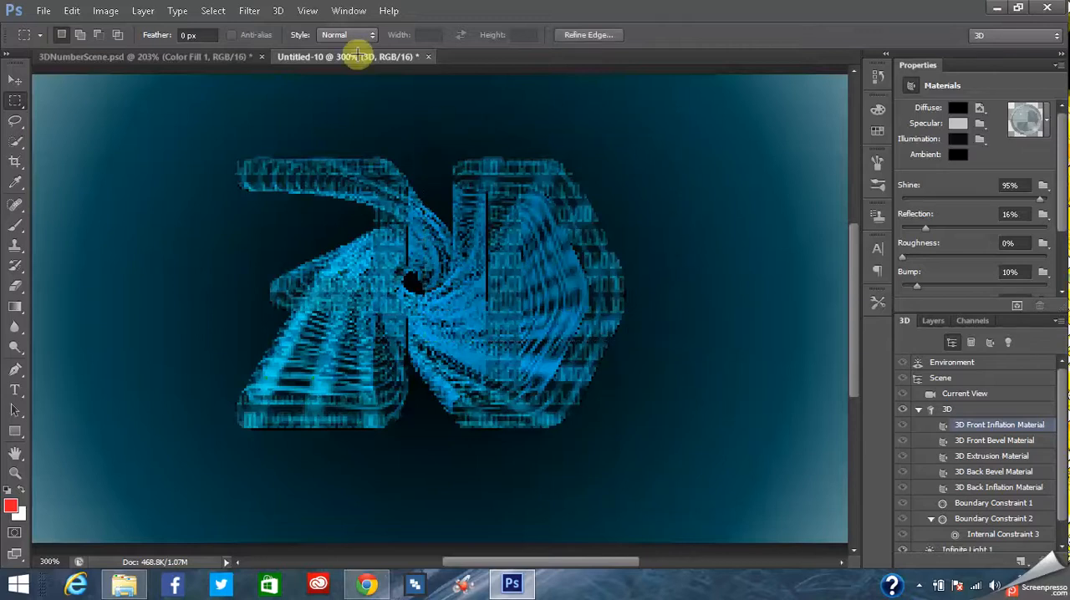
pyautogui.click(278, 11)
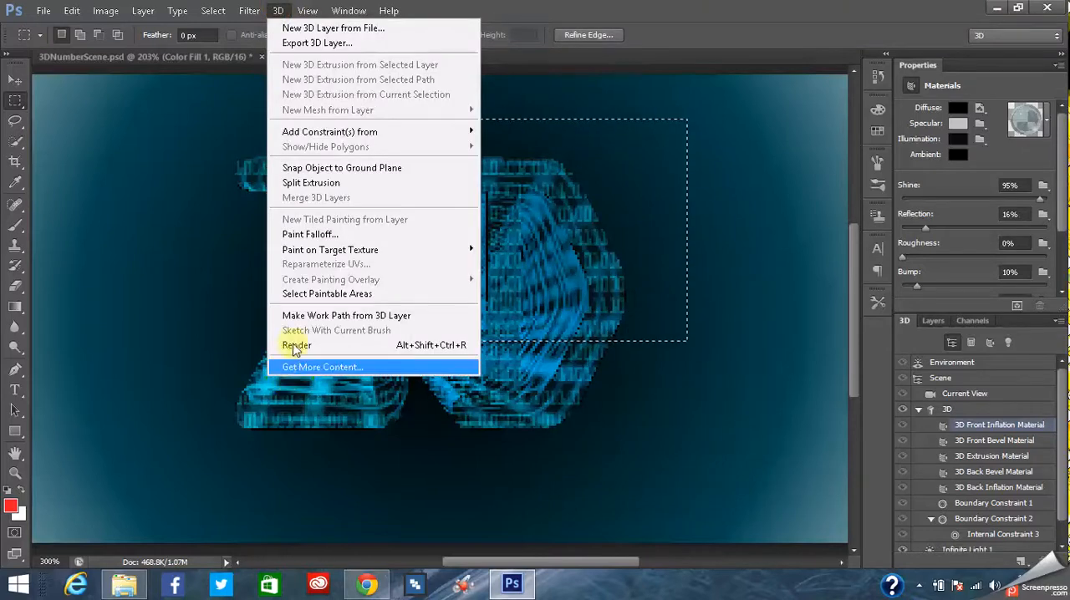
pyautogui.click(297, 343)
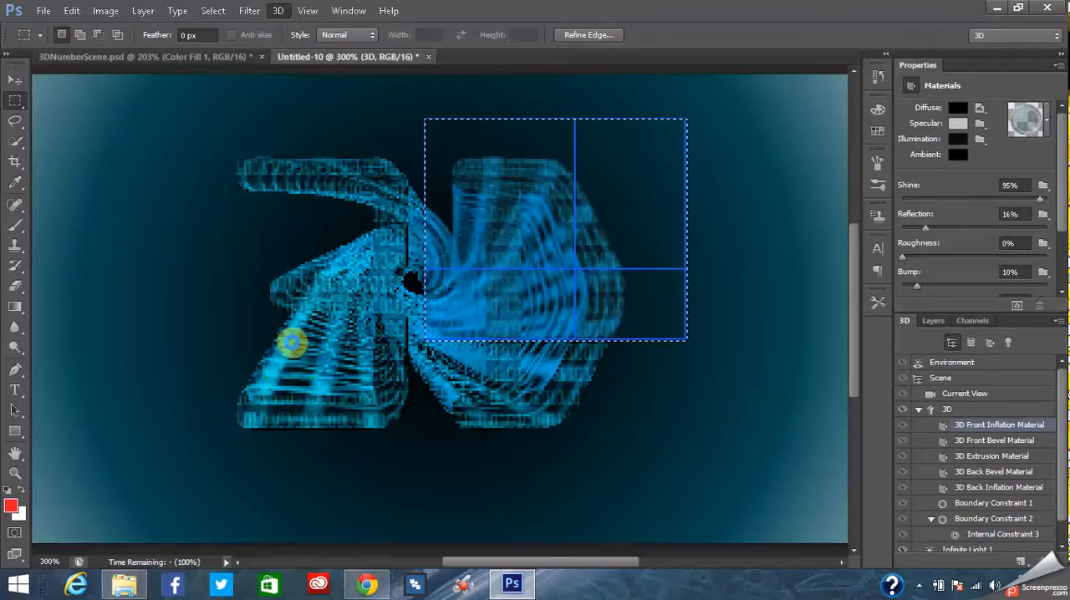
pyautogui.click(722, 223)
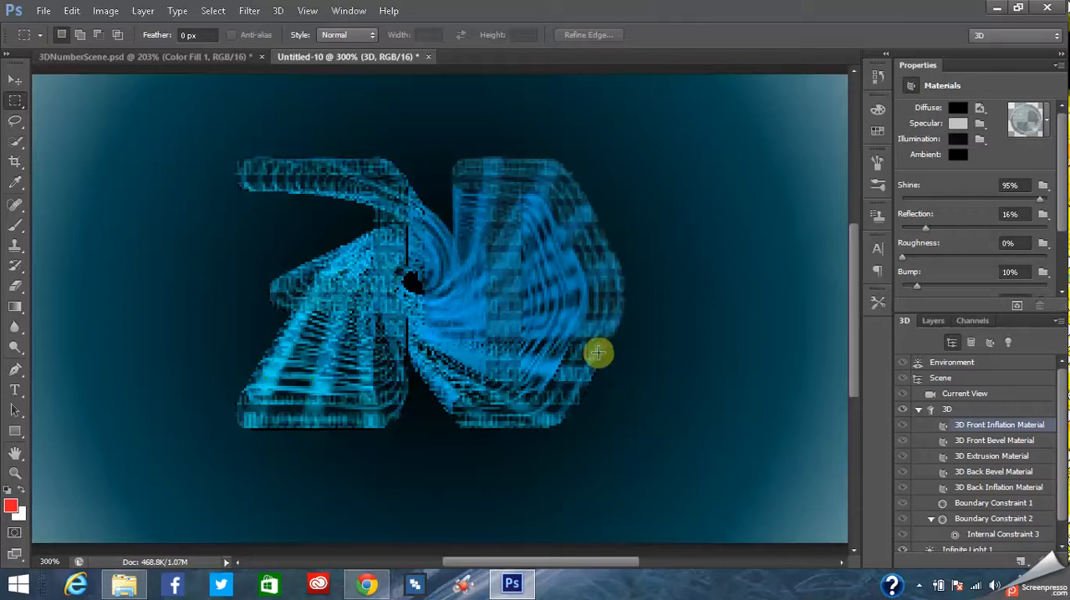
# - Open the 3D Front Inflation Material's diffuse texture for editing
pyautogui.click(980, 109)
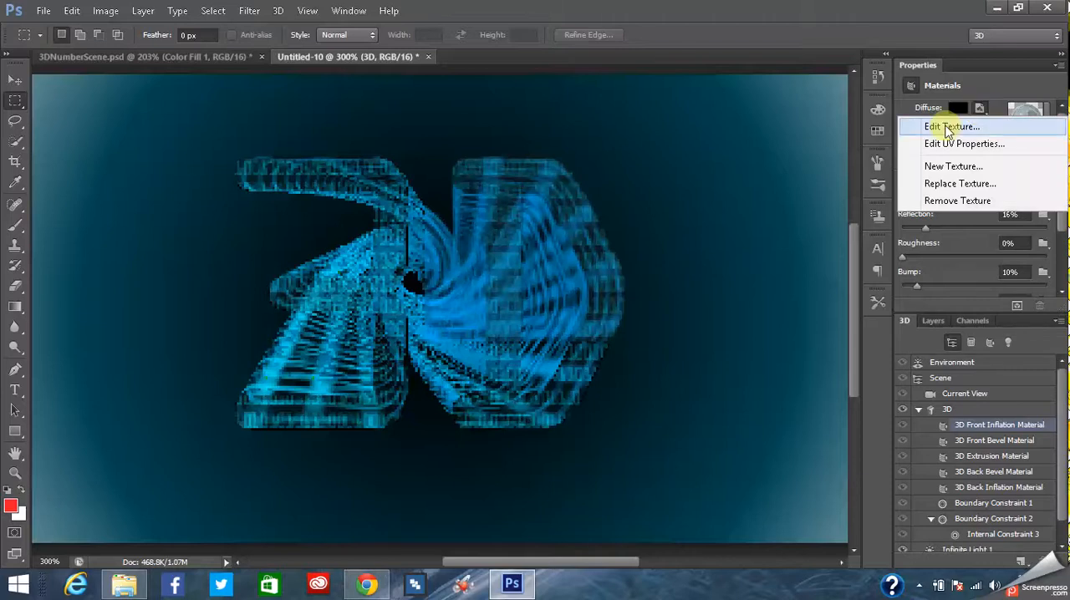
pyautogui.click(951, 128)
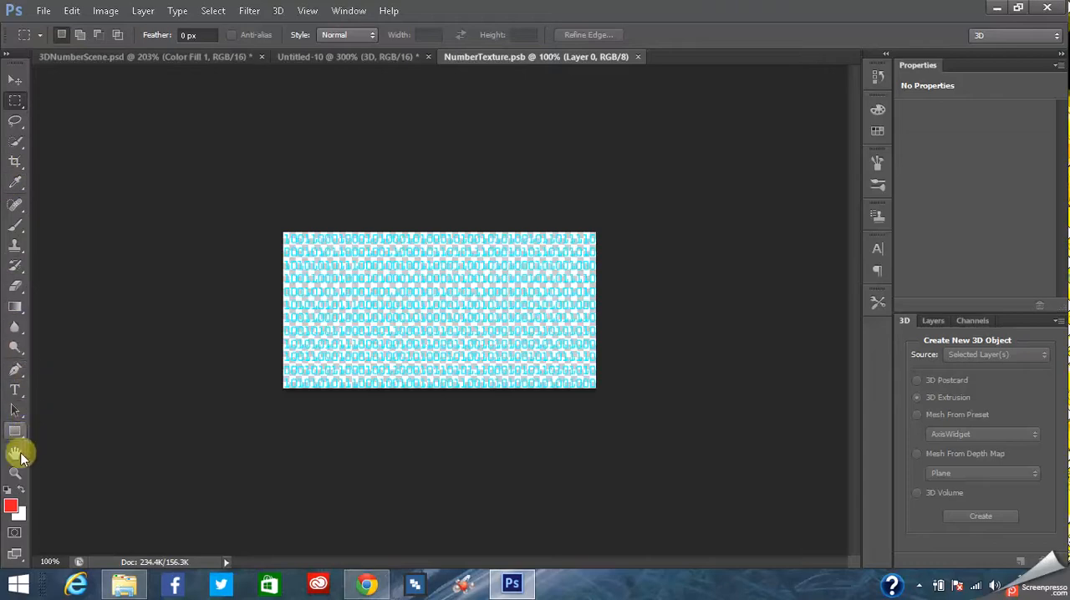
pyautogui.click(15, 474)
pyautogui.click(401, 317)
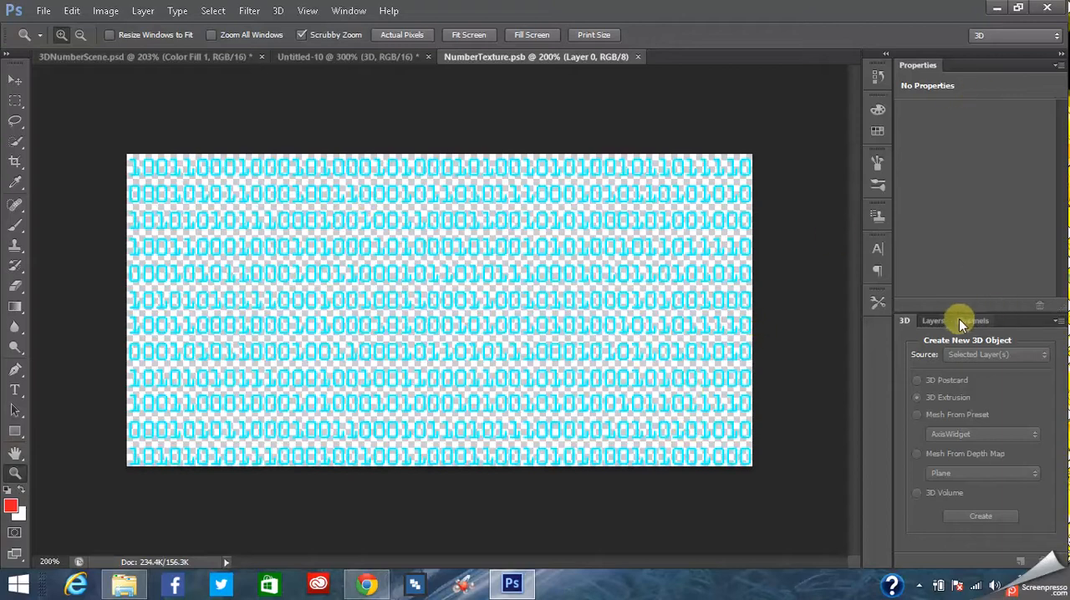
# - Add a new layer to the number texture, paint it entirely red with the Brush tool, and place it beneath Layer 0
pyautogui.click(934, 321)
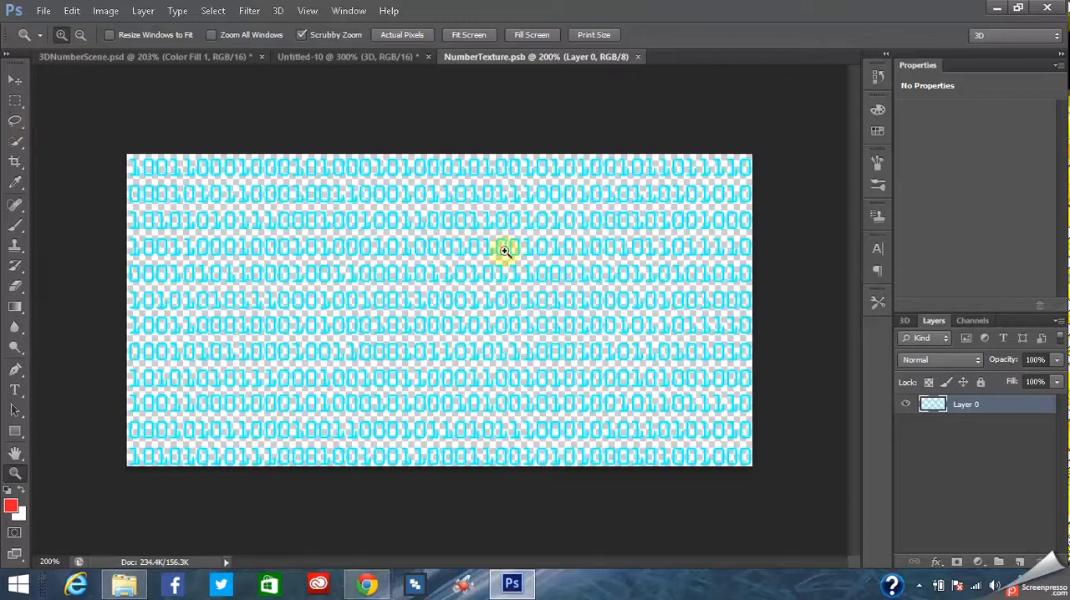
pyautogui.click(1022, 562)
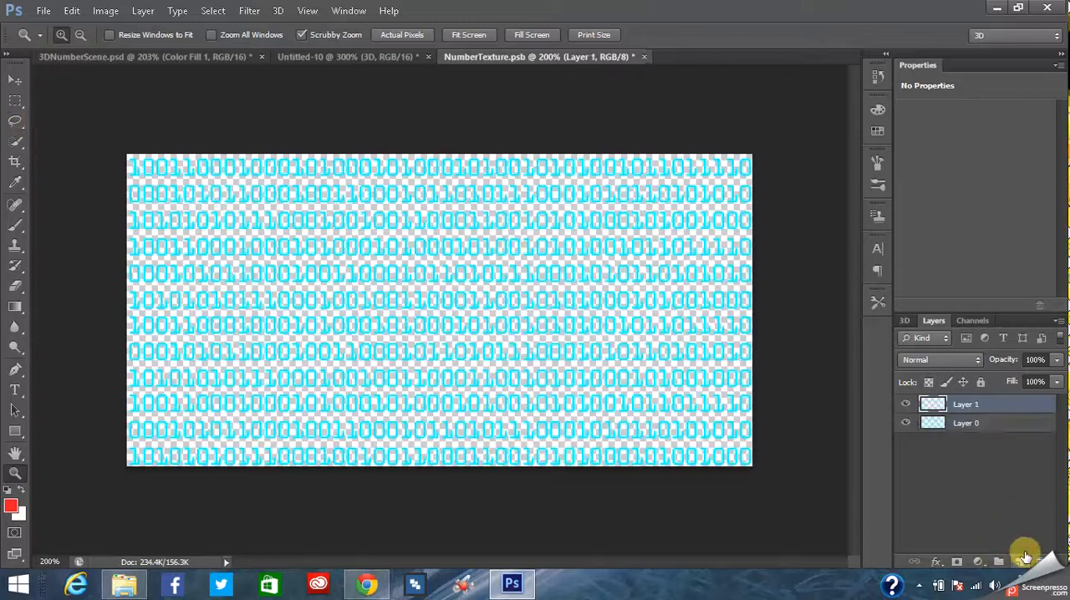
pyautogui.click(15, 390)
pyautogui.click(15, 473)
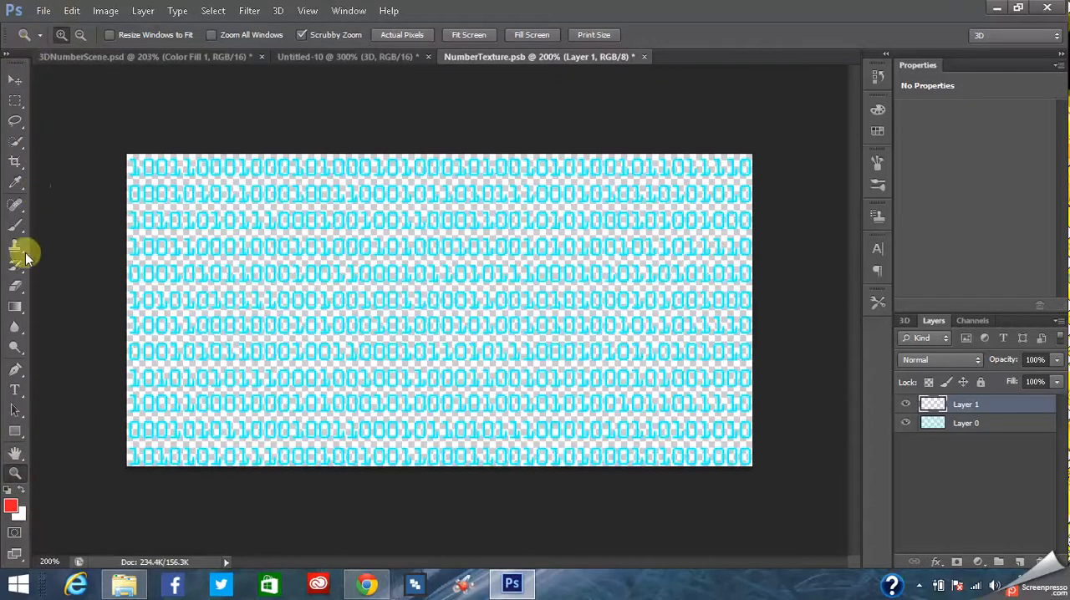
pyautogui.click(16, 226)
pyautogui.moveTo(154, 159)
pyautogui.mouseDown()
pyautogui.moveTo(235, 115)
pyautogui.moveTo(246, 184)
pyautogui.moveTo(226, 292)
pyautogui.moveTo(109, 408)
pyautogui.moveTo(174, 569)
pyautogui.moveTo(246, 441)
pyautogui.moveTo(292, 505)
pyautogui.moveTo(430, 411)
pyautogui.moveTo(506, 530)
pyautogui.moveTo(512, 207)
pyautogui.moveTo(532, 584)
pyautogui.moveTo(597, 541)
pyautogui.moveTo(549, 541)
pyautogui.moveTo(712, 534)
pyautogui.moveTo(704, 133)
pyautogui.moveTo(679, 473)
pyautogui.mouseUp()
pyautogui.moveTo(722, 516); pyautogui.dragTo(789, 593)
pyautogui.moveTo(979, 433); pyautogui.dragTo(974, 403)
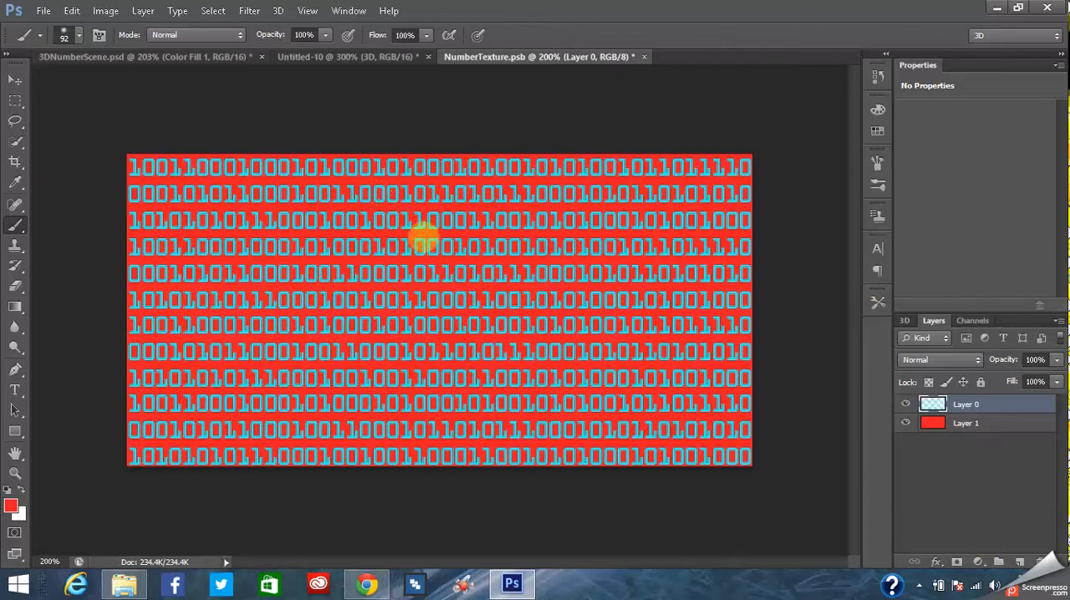
pyautogui.moveTo(376, 361); pyautogui.dragTo(378, 452)
pyautogui.click(72, 11)
pyautogui.click(153, 32)
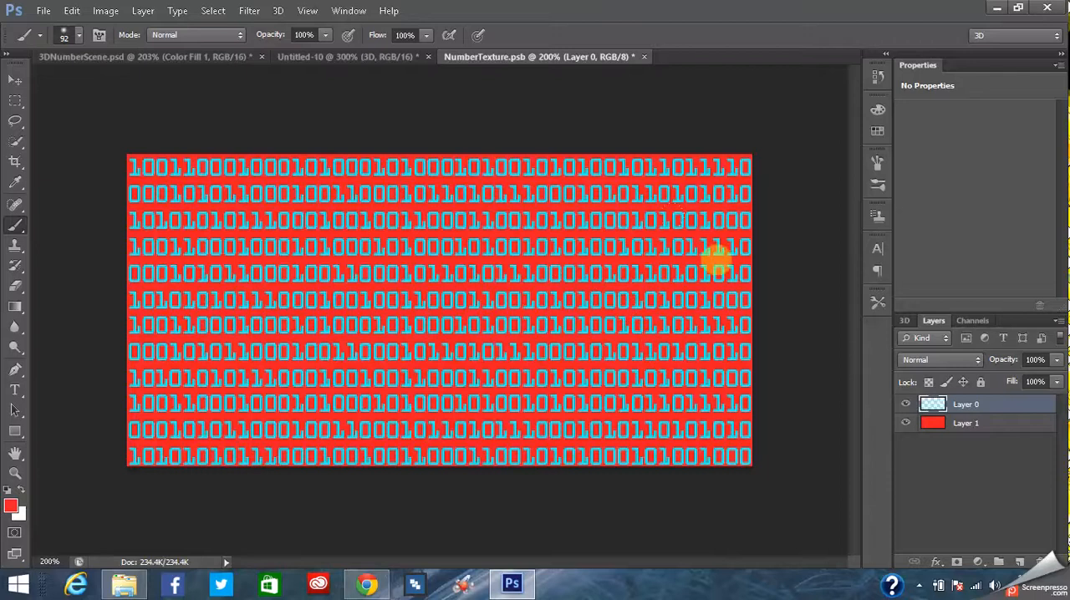
# - Create an empty text box across the middle of the texture and hide the number layer, Layer 0
pyautogui.click(15, 390)
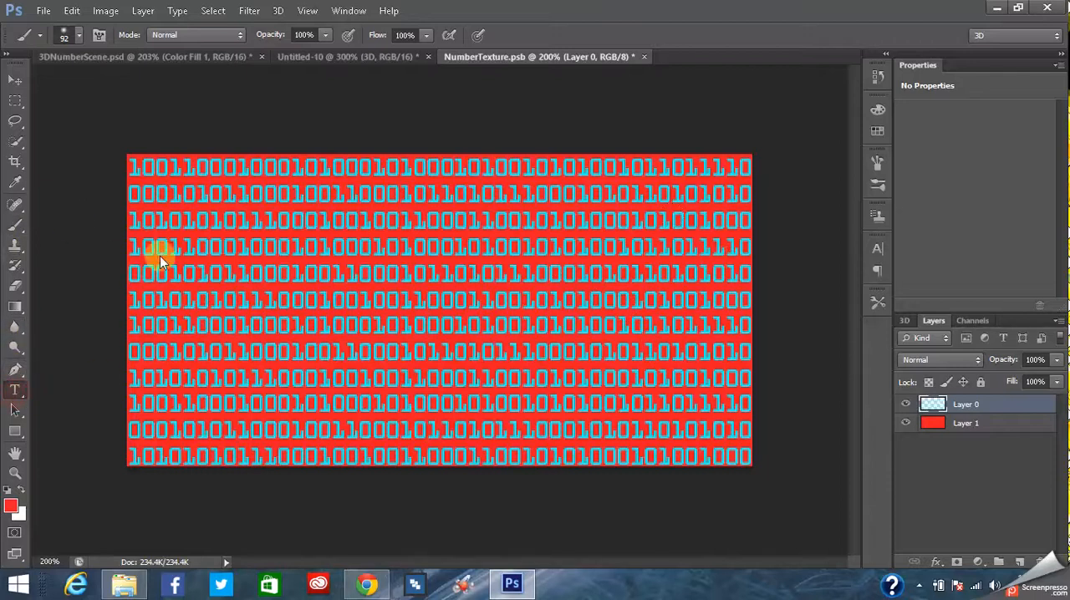
pyautogui.moveTo(204, 211); pyautogui.dragTo(715, 393)
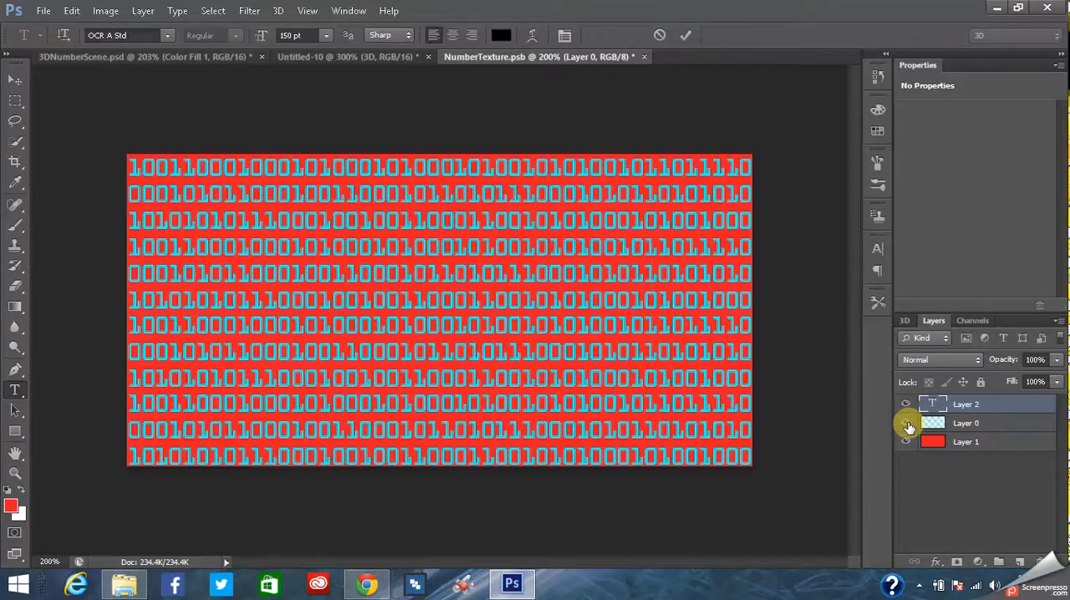
pyautogui.click(907, 424)
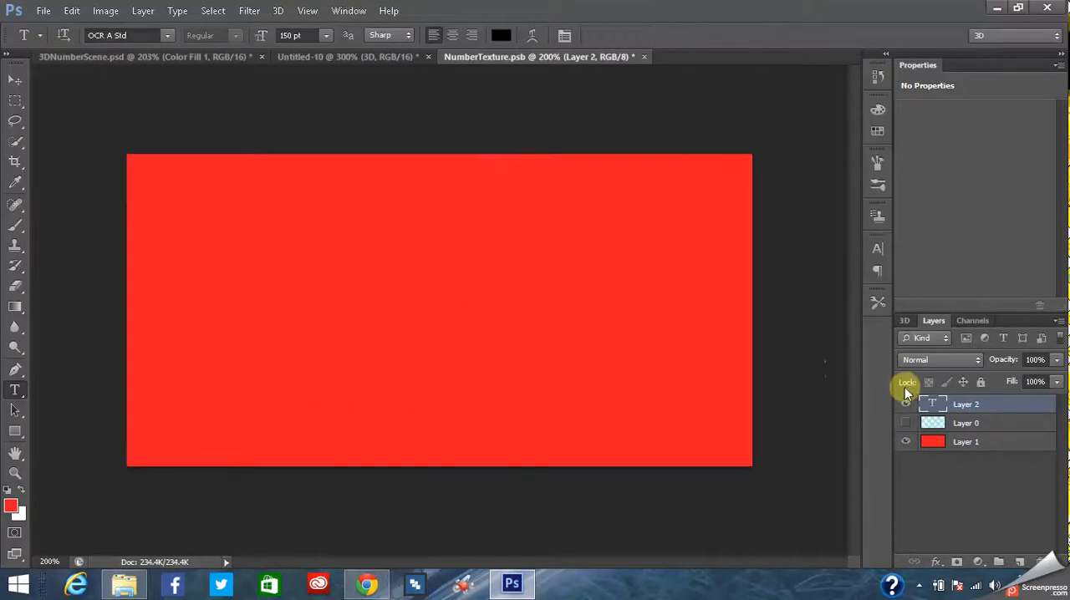
# - Delete the empty text layer, Layer 2, from the number texture and confirm the deletion
pyautogui.rightClick(968, 407)
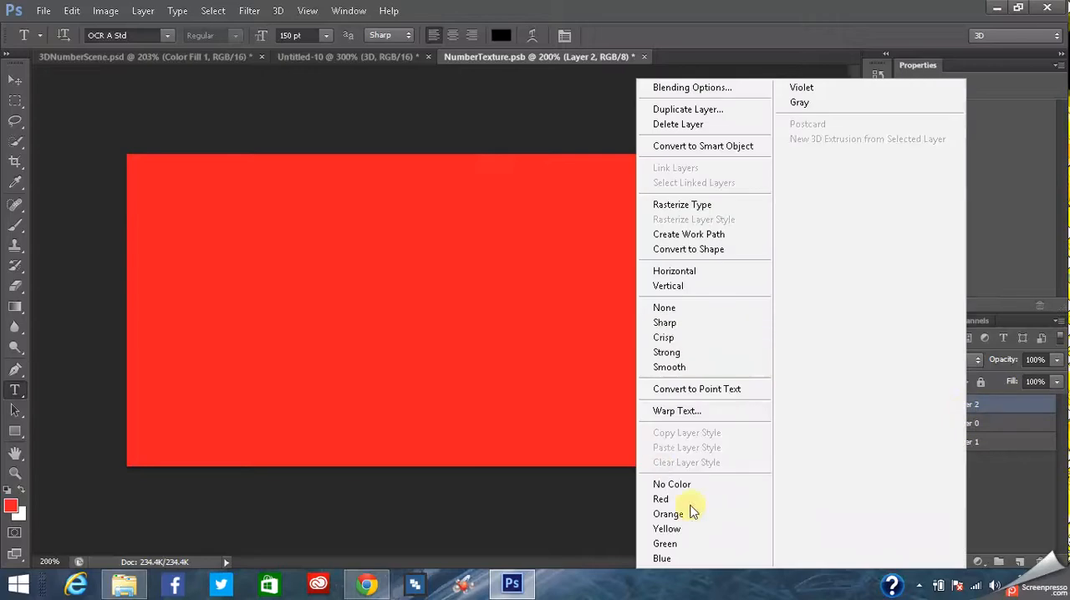
pyautogui.click(678, 124)
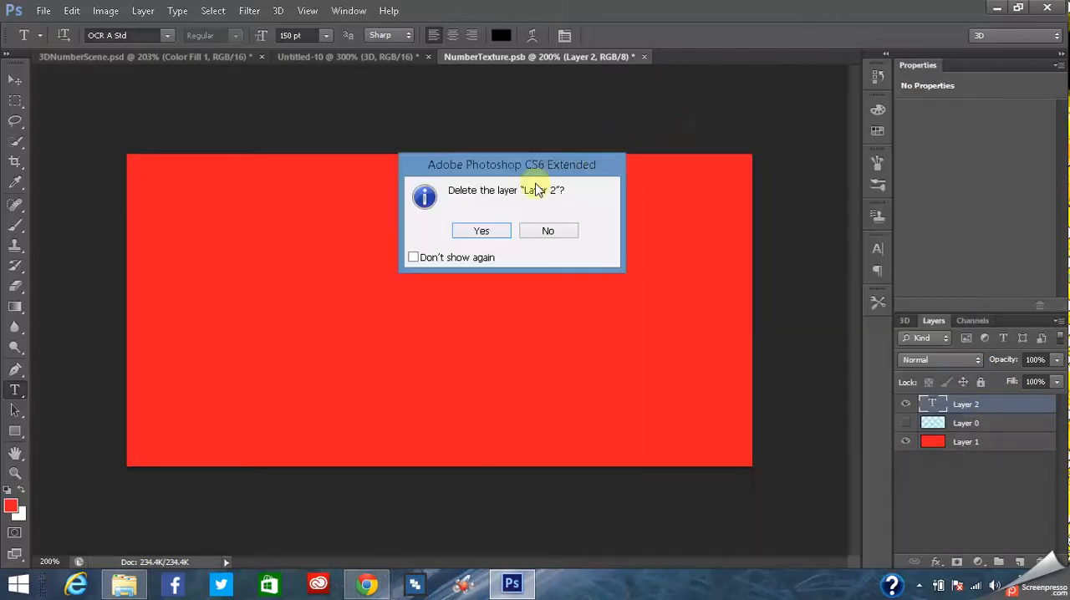
pyautogui.click(481, 238)
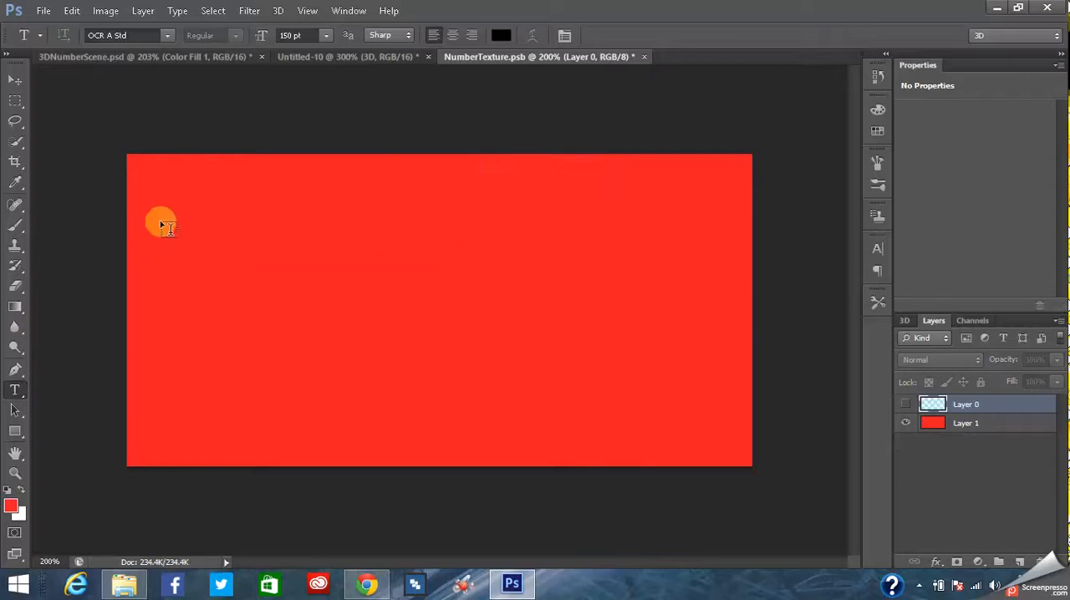
# - Draw a new text box across most of the red texture and enter 01 in OCR A Std at 150 pt
pyautogui.moveTo(243, 240); pyautogui.dragTo(644, 422)
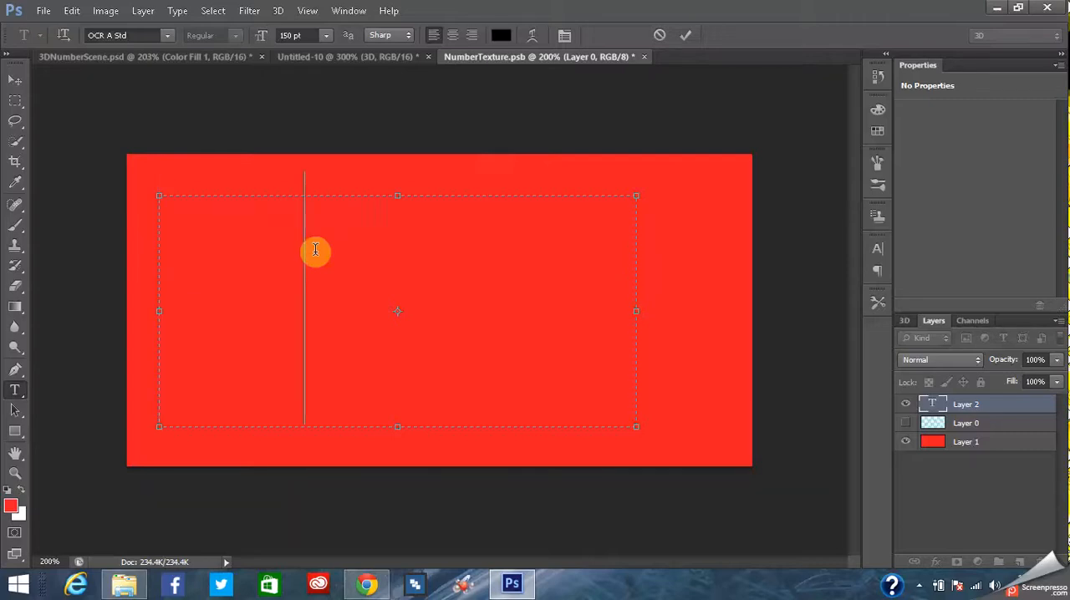
pyautogui.write(')')
pyautogui.press('BackSpace')
pyautogui.write('0')
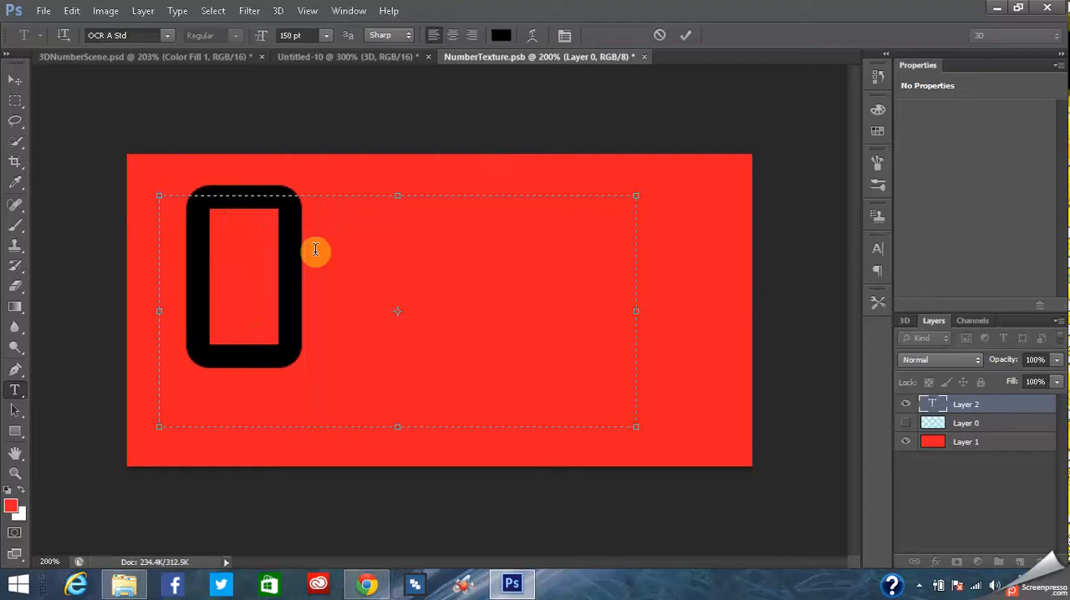
pyautogui.write('1')
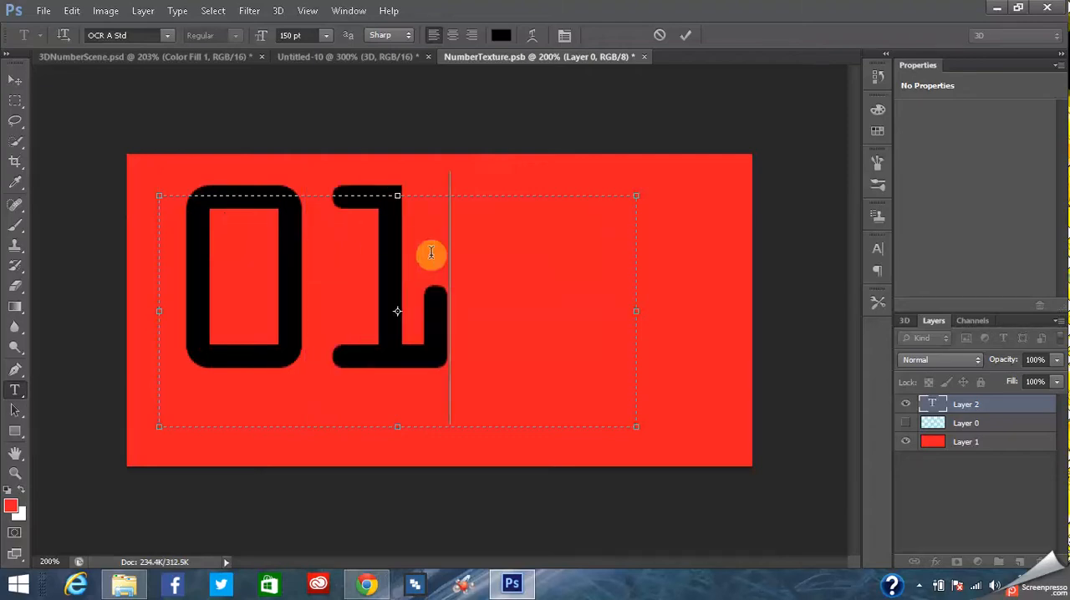
# - Recolour the 01 text cyan using the colour swatches
pyautogui.moveTo(516, 294); pyautogui.dragTo(216, 275)
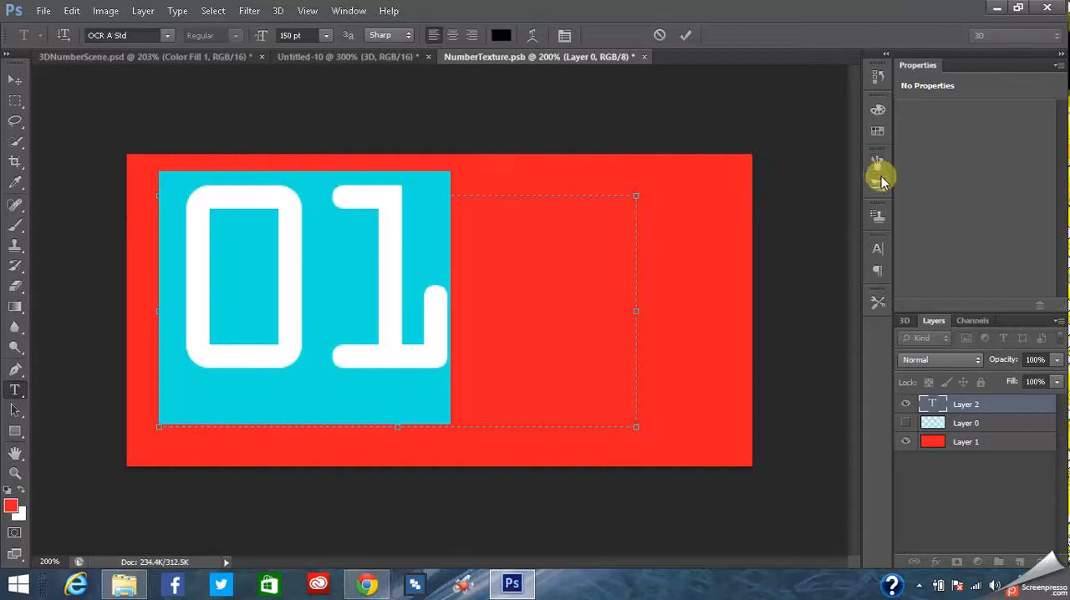
pyautogui.click(877, 132)
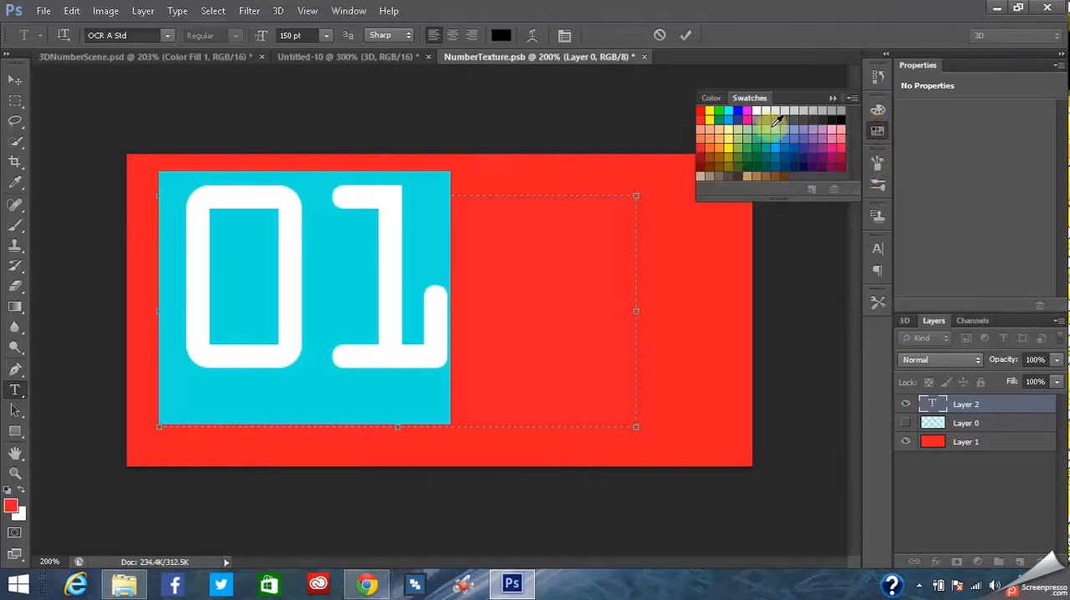
pyautogui.click(727, 111)
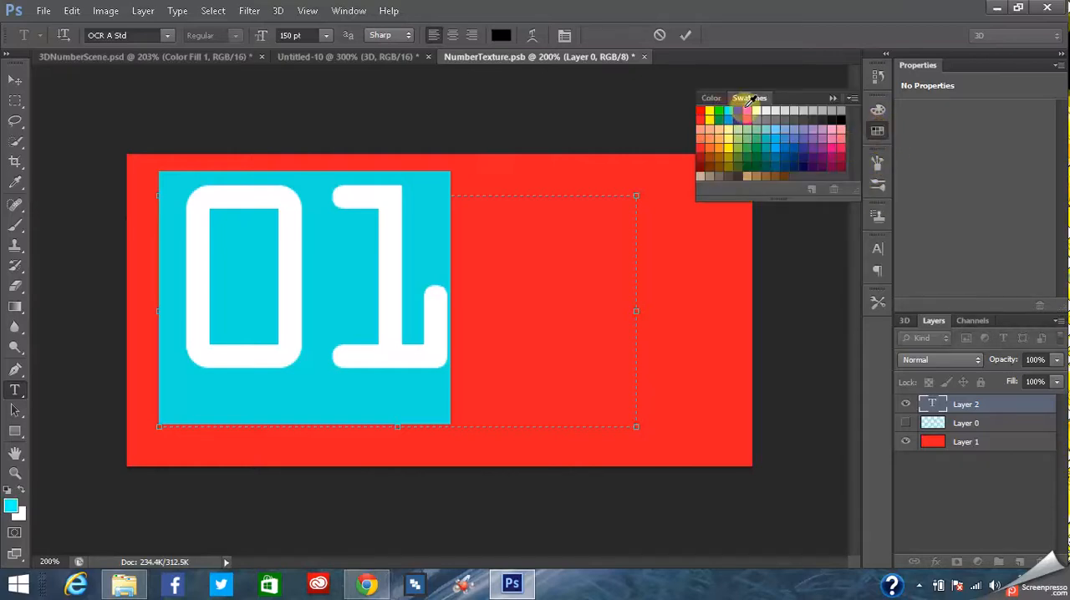
pyautogui.click(549, 316)
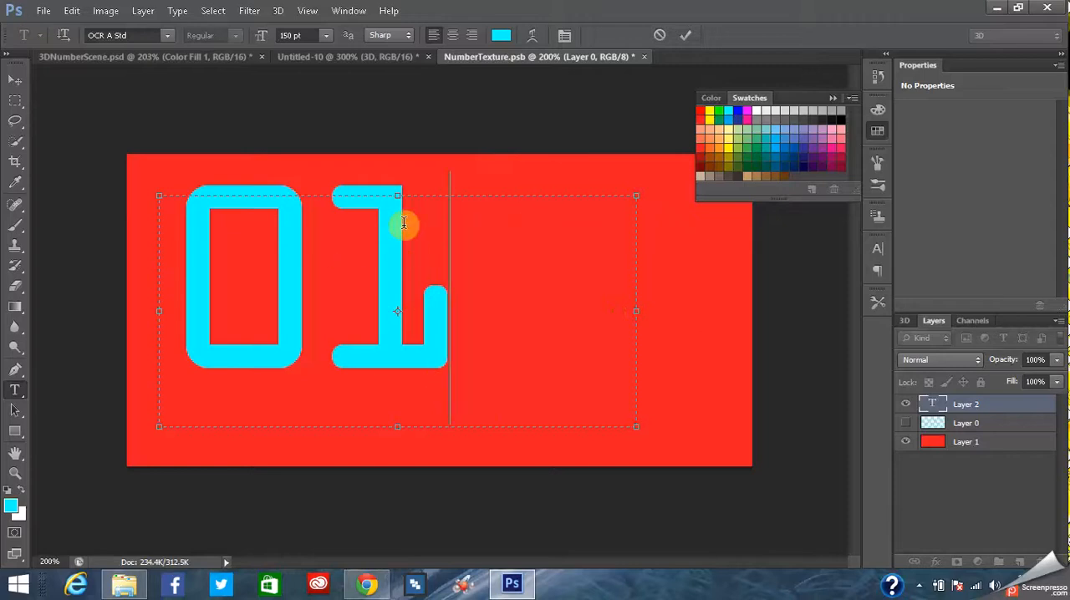
# - Reduce the size of all text in the box to 12 pt
pyautogui.hotkey('ctrl', 'a')
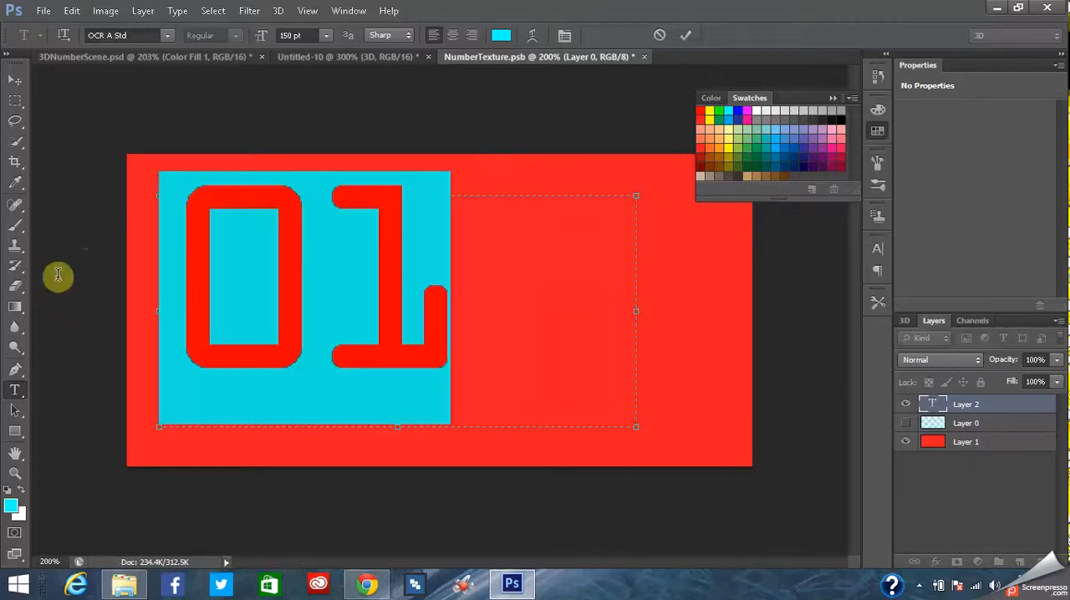
pyautogui.click(325, 38)
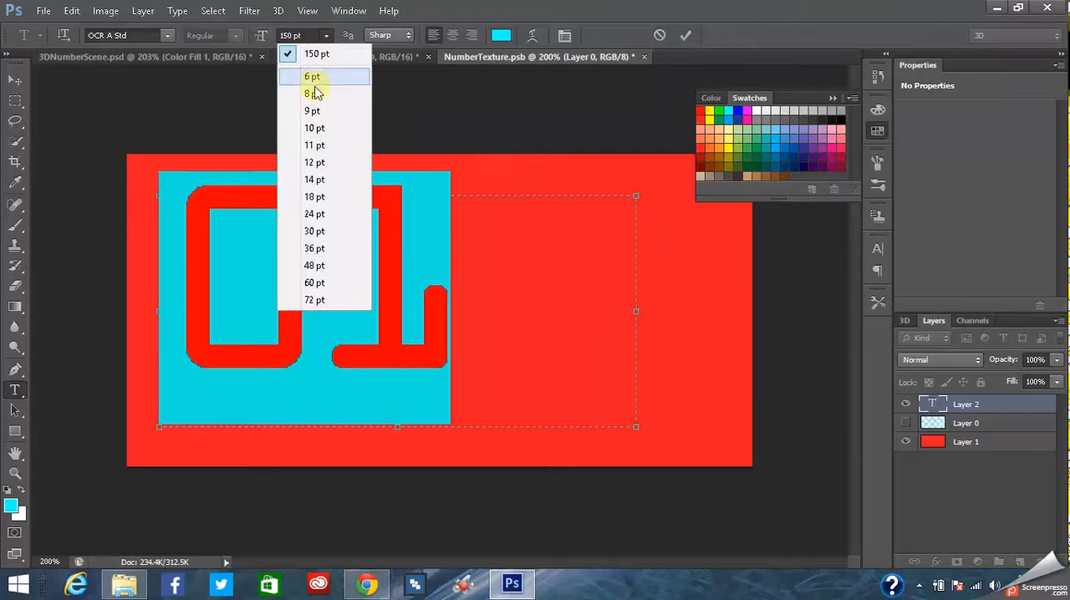
pyautogui.click(321, 158)
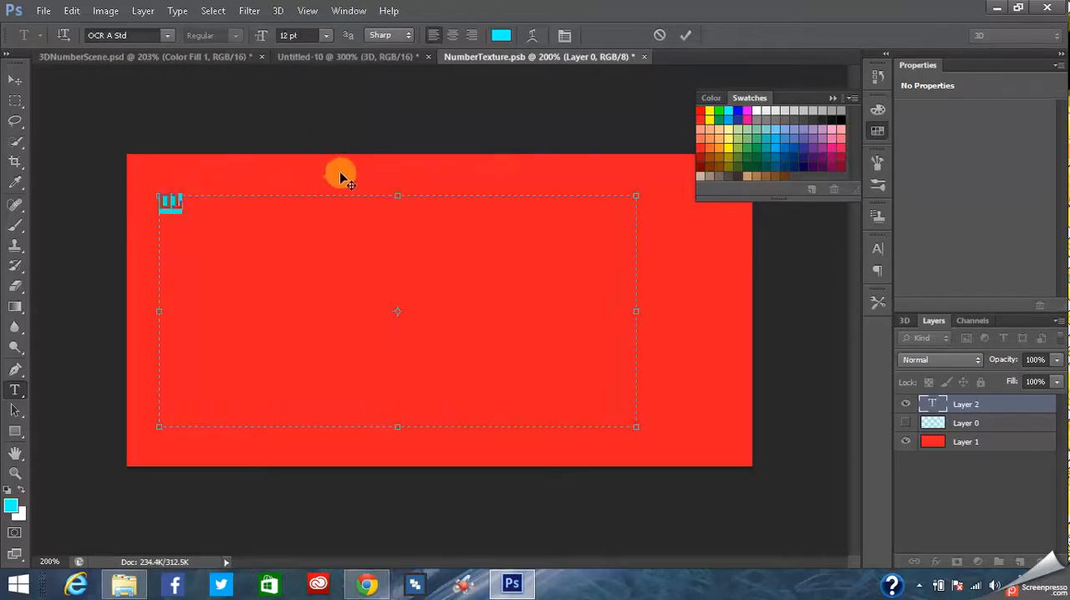
# - Extend the first line of the text box with a long irregular sequence of 0s and 1s
pyautogui.click(205, 211)
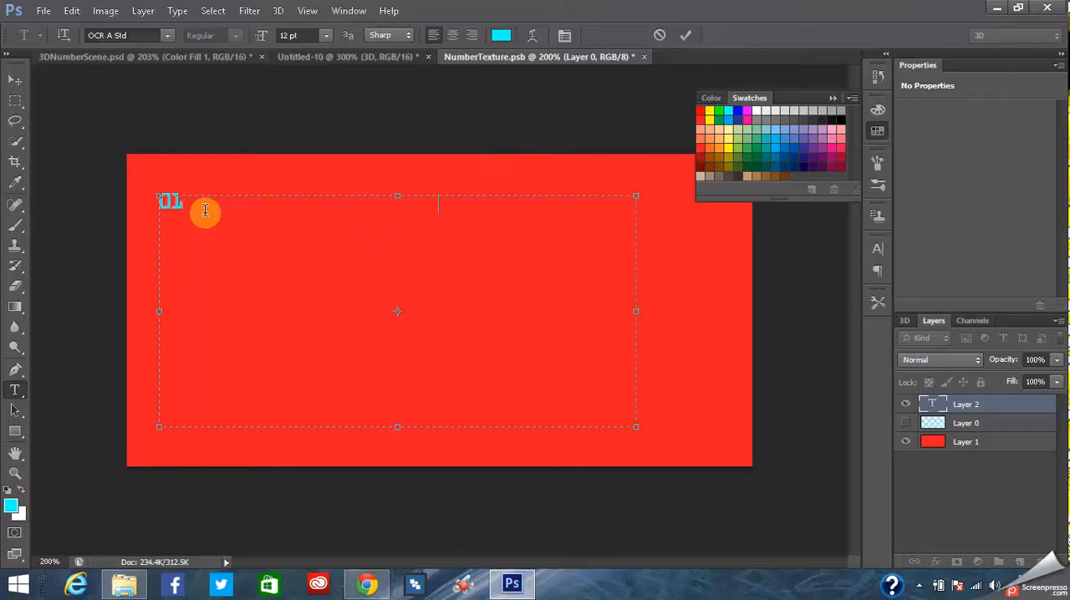
pyautogui.hotkey('ctrl', 'v')
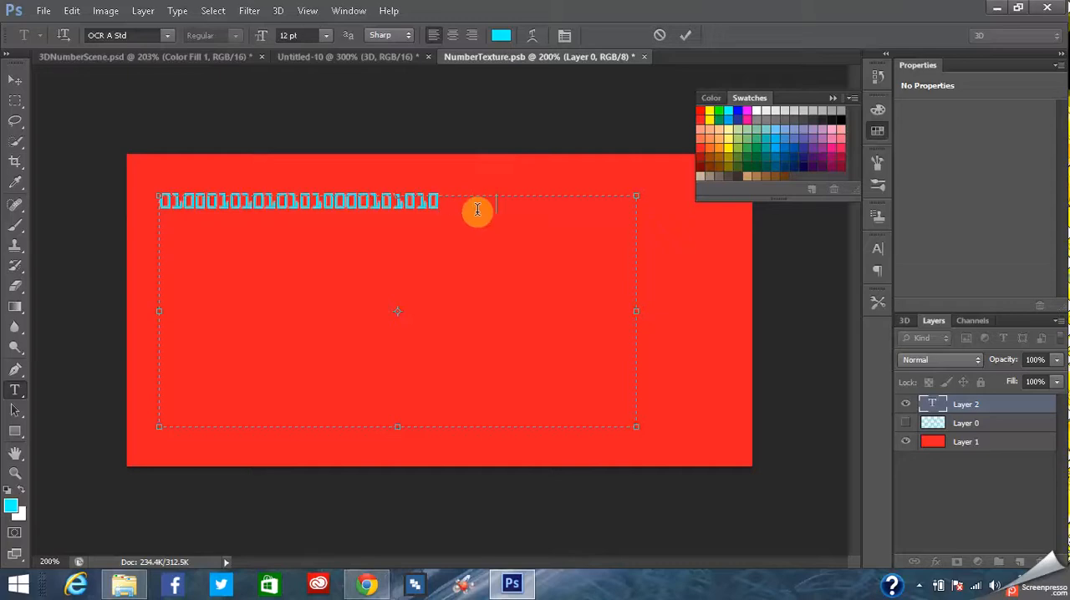
pyautogui.hotkey('ctrl', 'v')
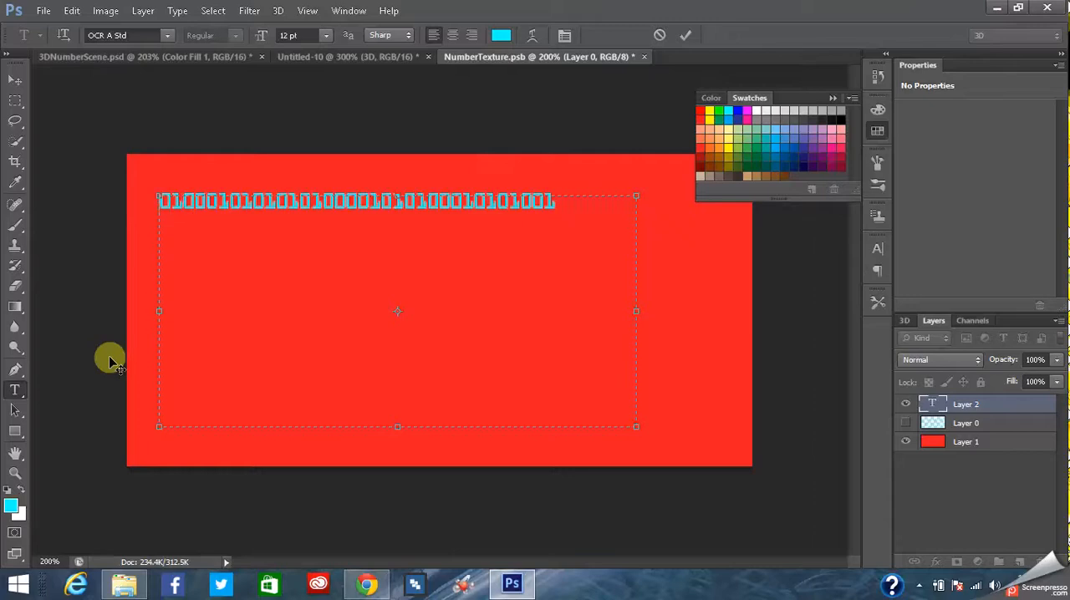
# - Clear the sample digits and delete their text layer, Layer 2
pyautogui.press('BackSpace')
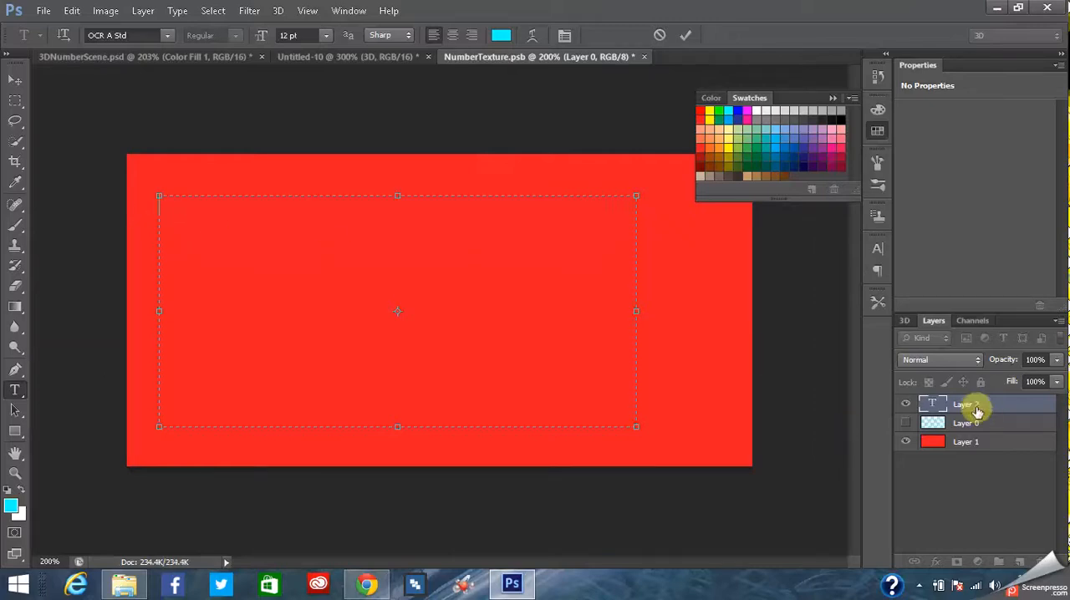
pyautogui.click(976, 412)
pyautogui.rightClick(960, 406)
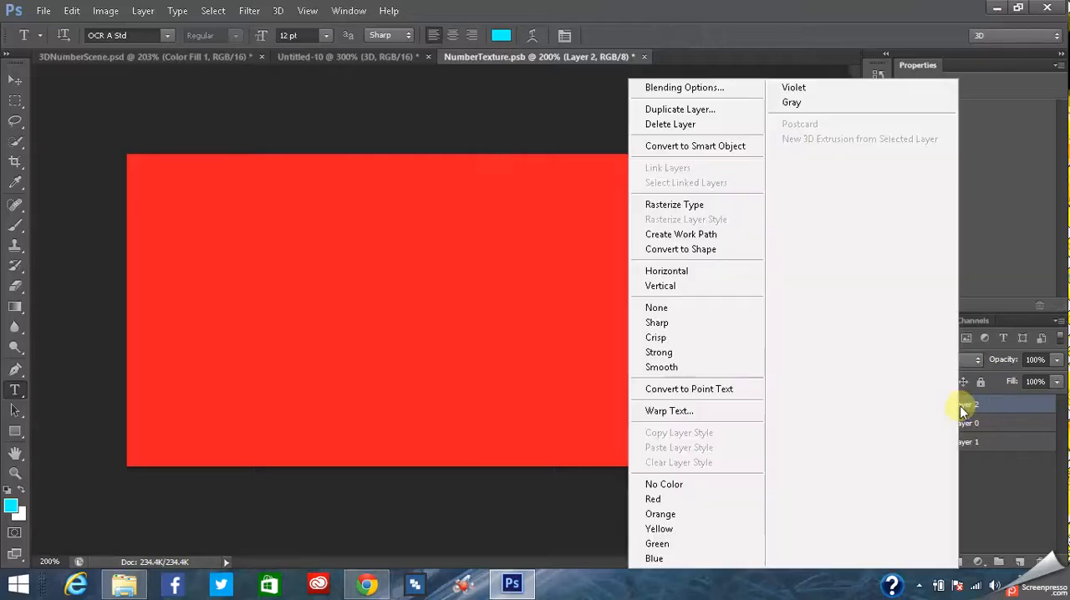
pyautogui.click(670, 126)
pyautogui.click(489, 231)
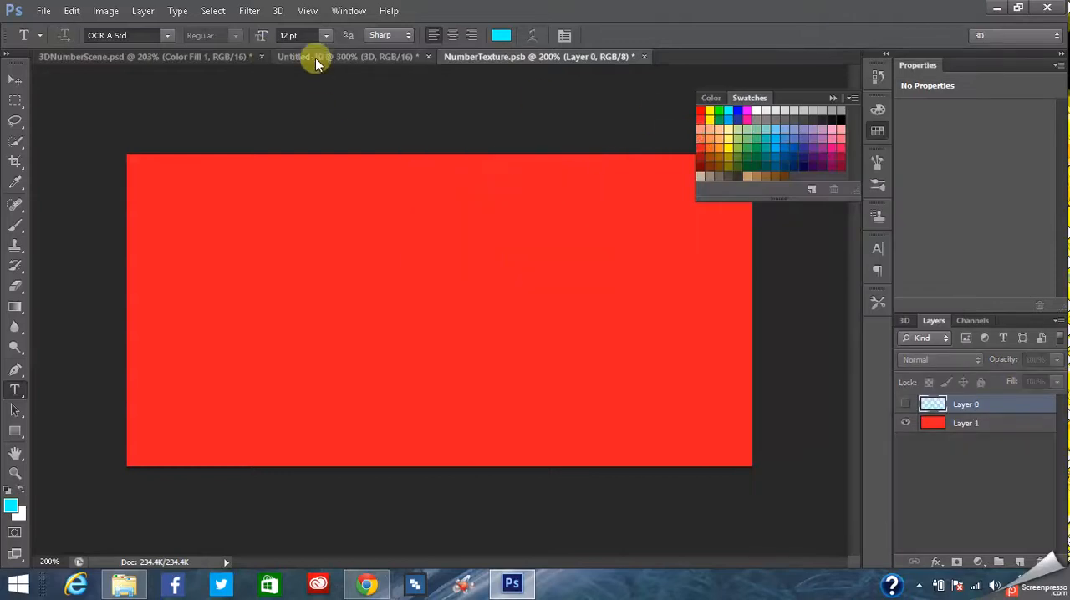
# - Save the red texture, check its effect on the 3D text in Untitled-10, and review the diffuse texture options
pyautogui.click(318, 55)
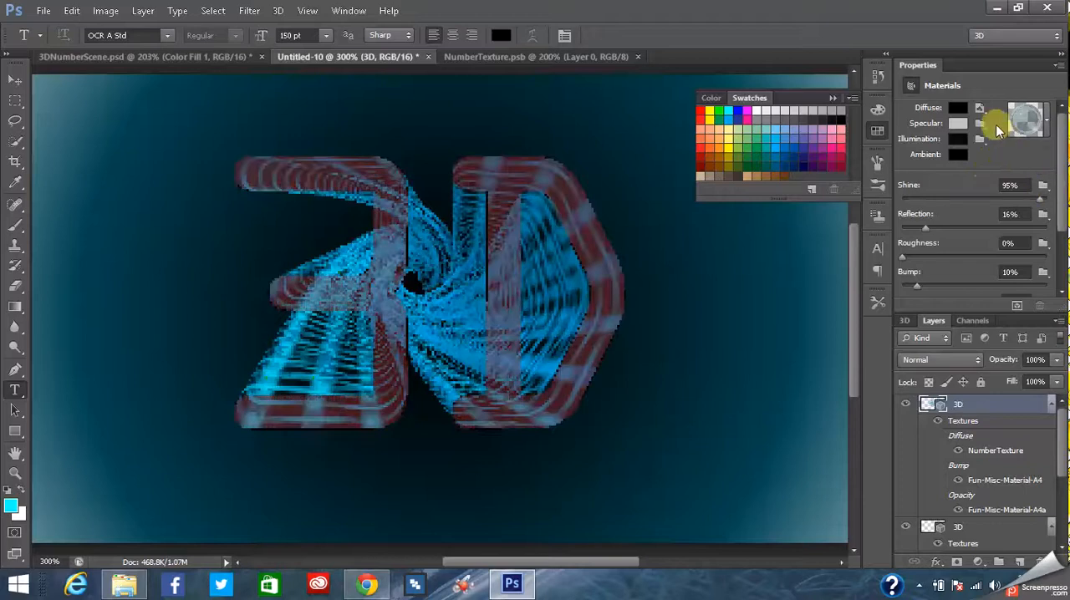
pyautogui.click(980, 109)
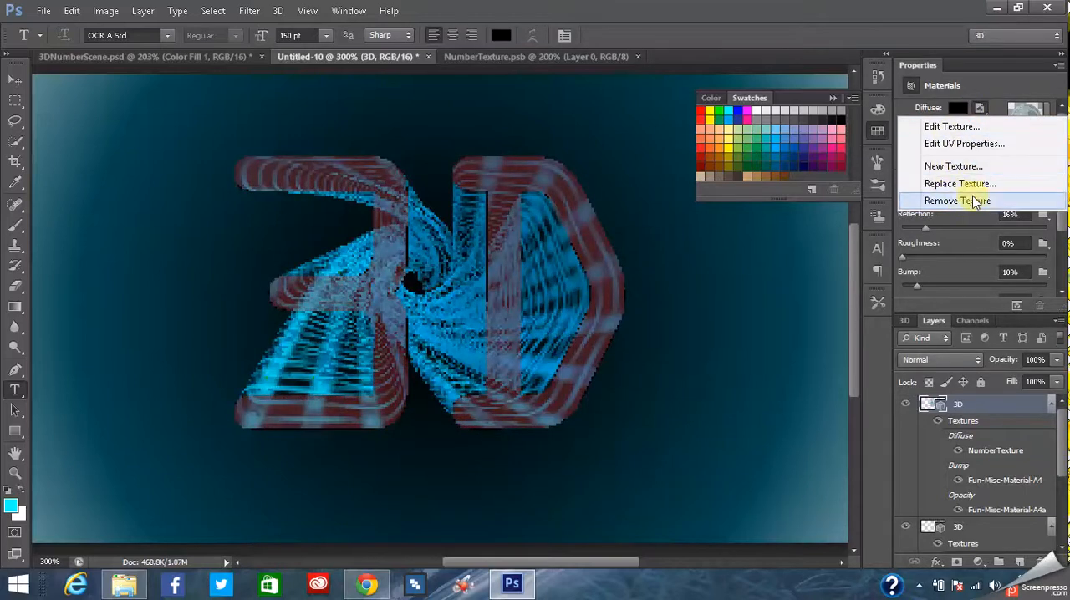
pyautogui.click(990, 90)
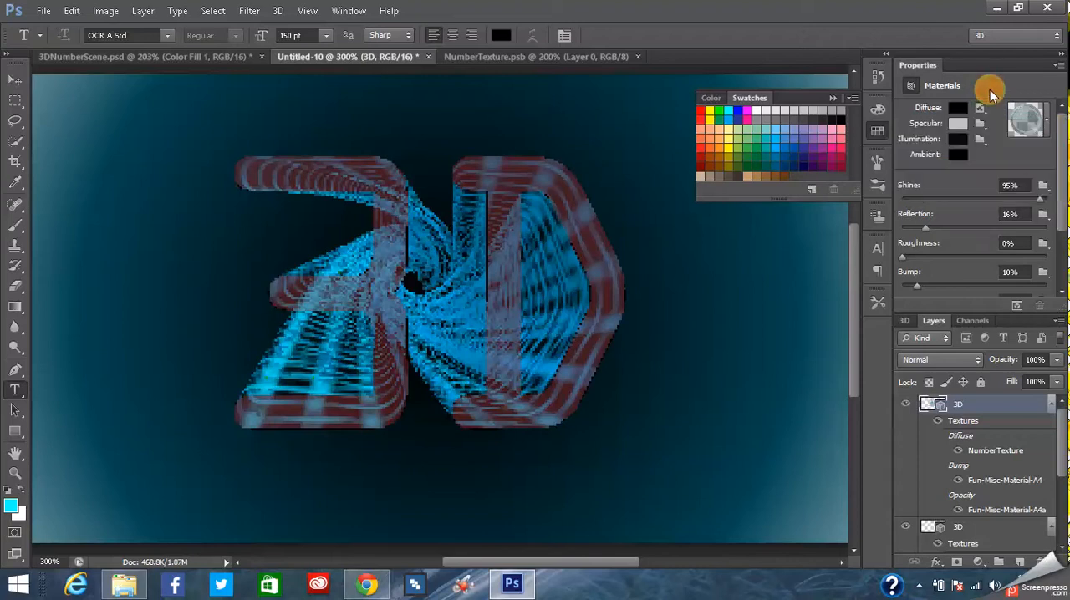
pyautogui.click(980, 111)
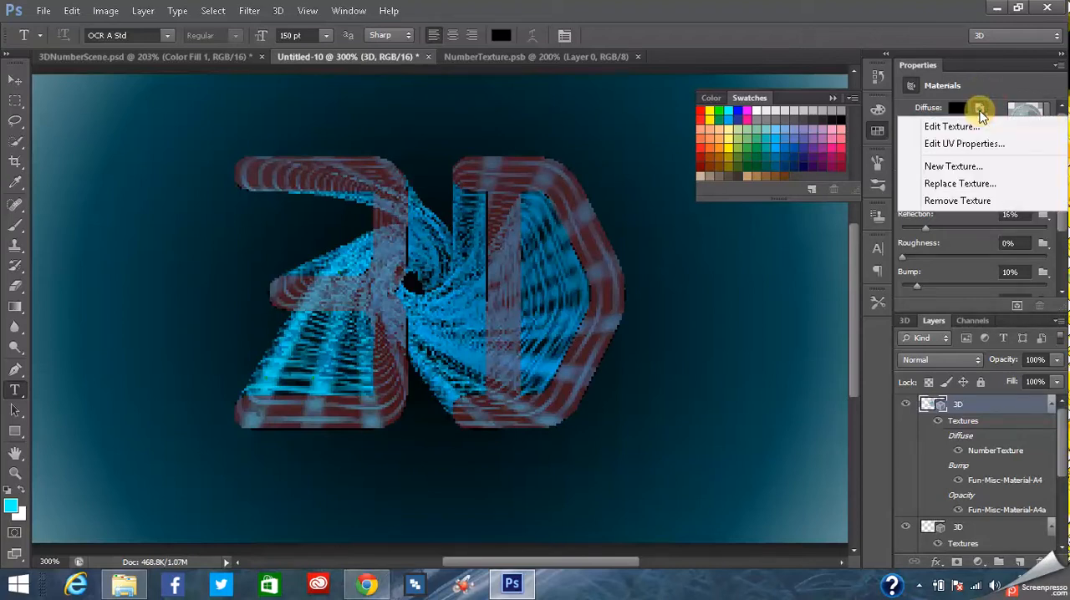
# - Return to NumberTexture.psb, show the number layer, Layer 0, and hide the red Layer 1
pyautogui.click(530, 57)
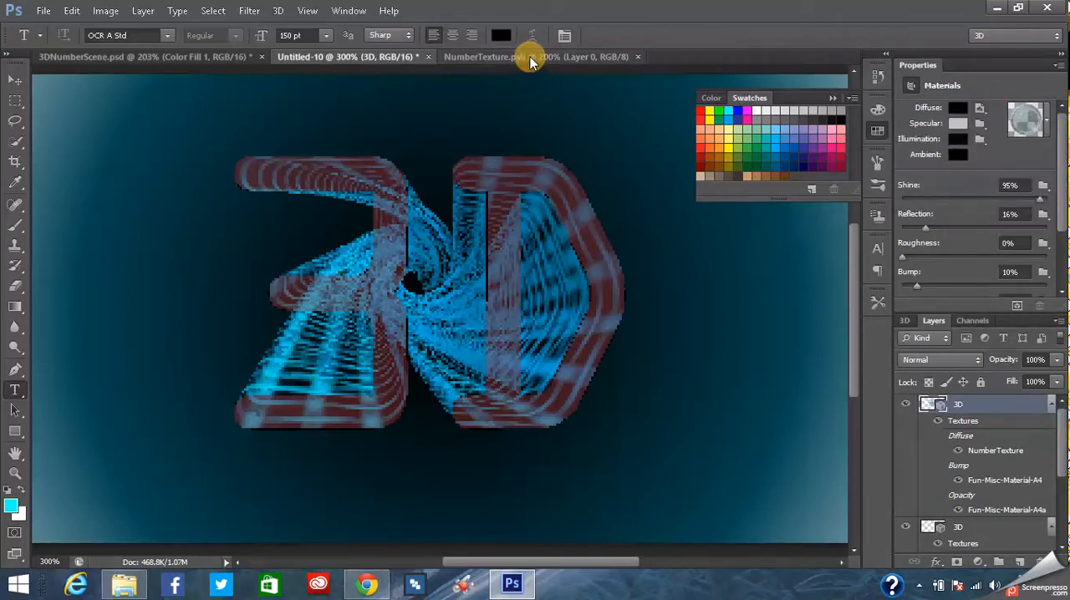
pyautogui.click(530, 57)
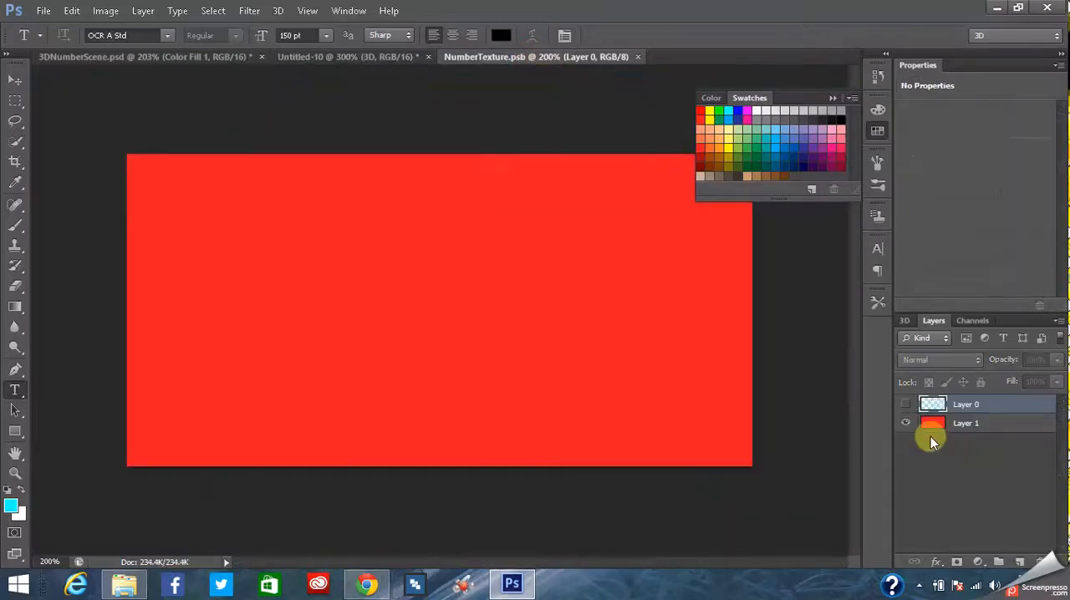
pyautogui.click(907, 405)
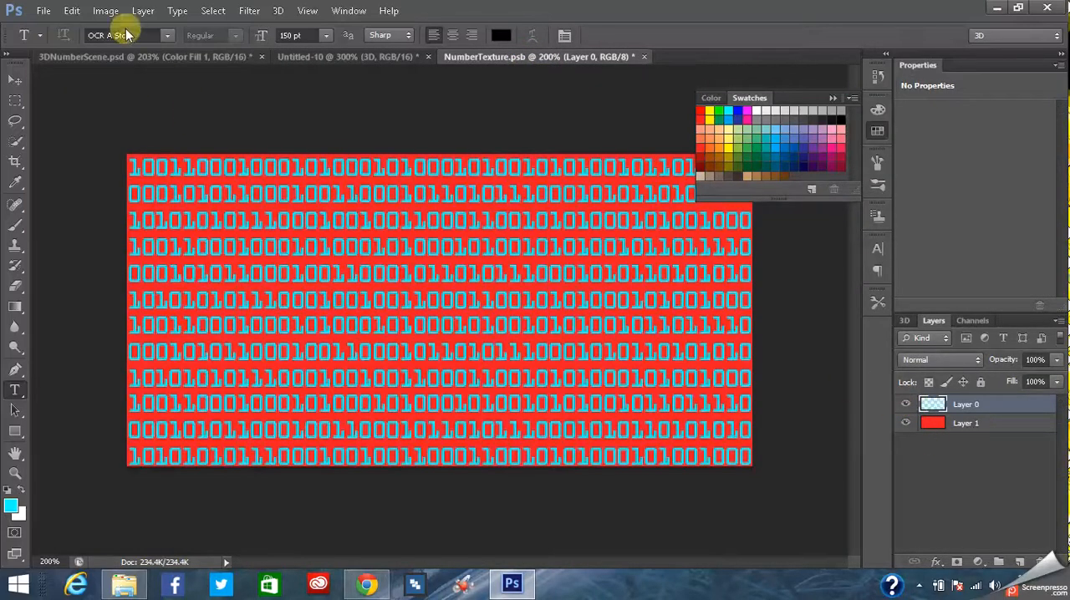
pyautogui.click(906, 424)
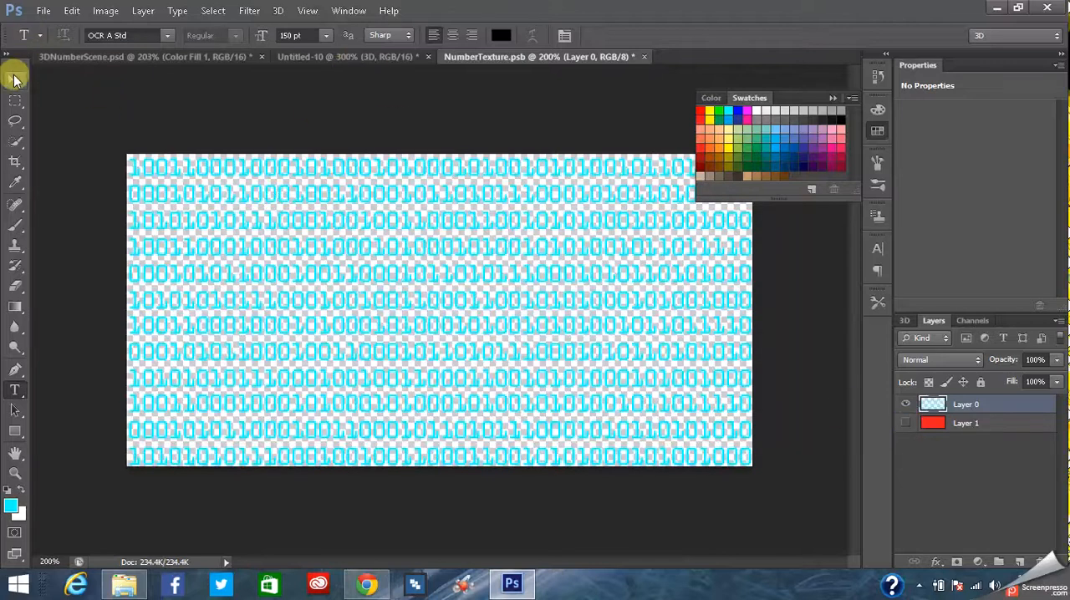
# - Close NumberTexture.psb with its changes saved and return to the Untitled-10 document
pyautogui.click(645, 57)
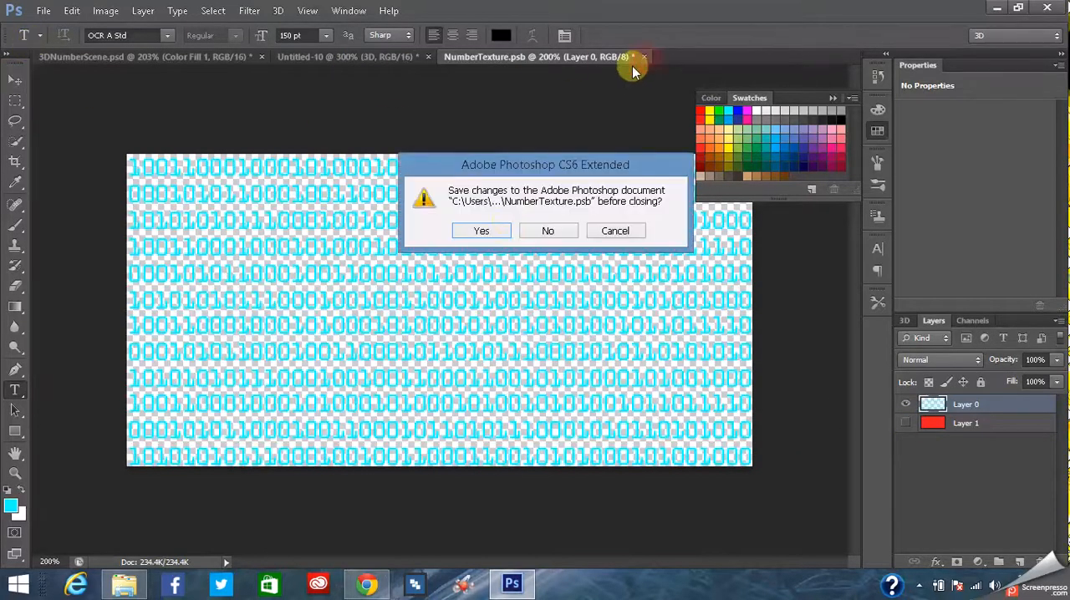
pyautogui.click(480, 231)
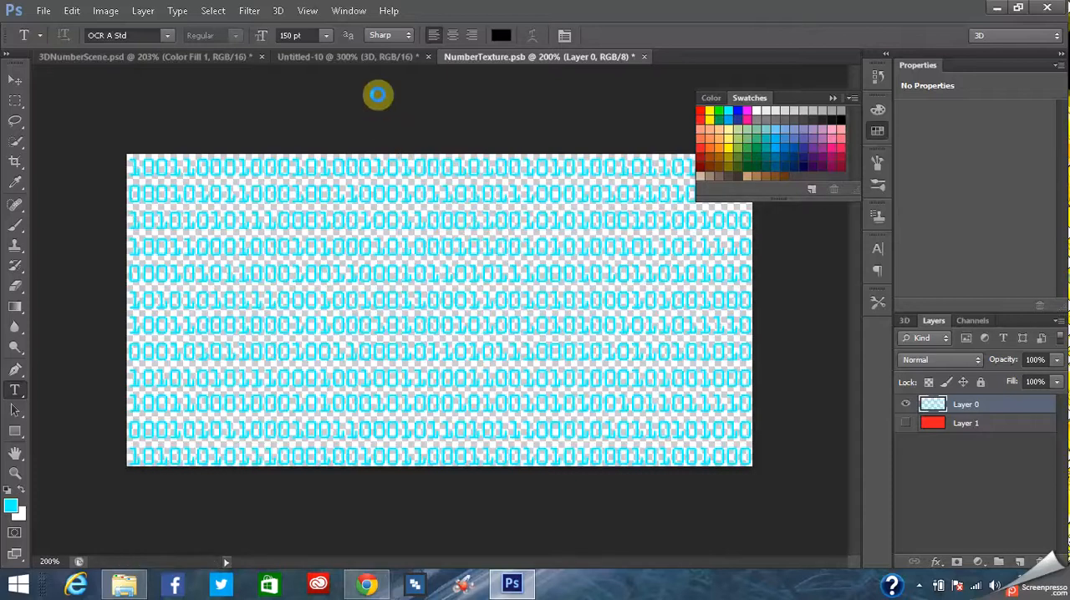
pyautogui.click(357, 59)
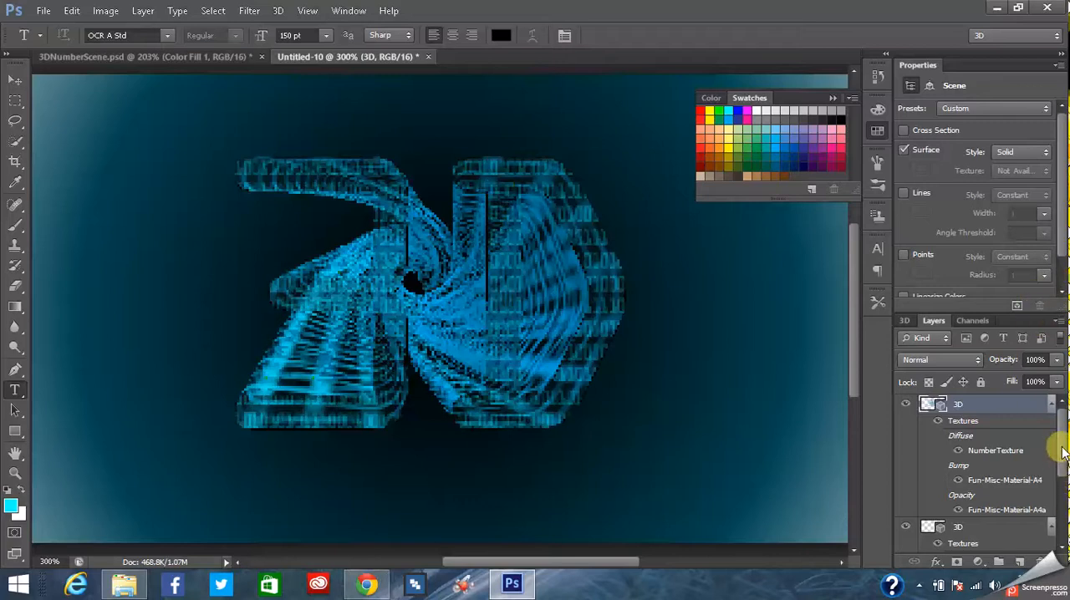
# - List the 3D scene's components and select the 3D Front Inflation Material of the "3D" text
pyautogui.moveTo(1062, 434)
pyautogui.mouseDown()
pyautogui.moveTo(1060, 460)
pyautogui.moveTo(1062, 426)
pyautogui.mouseUp()
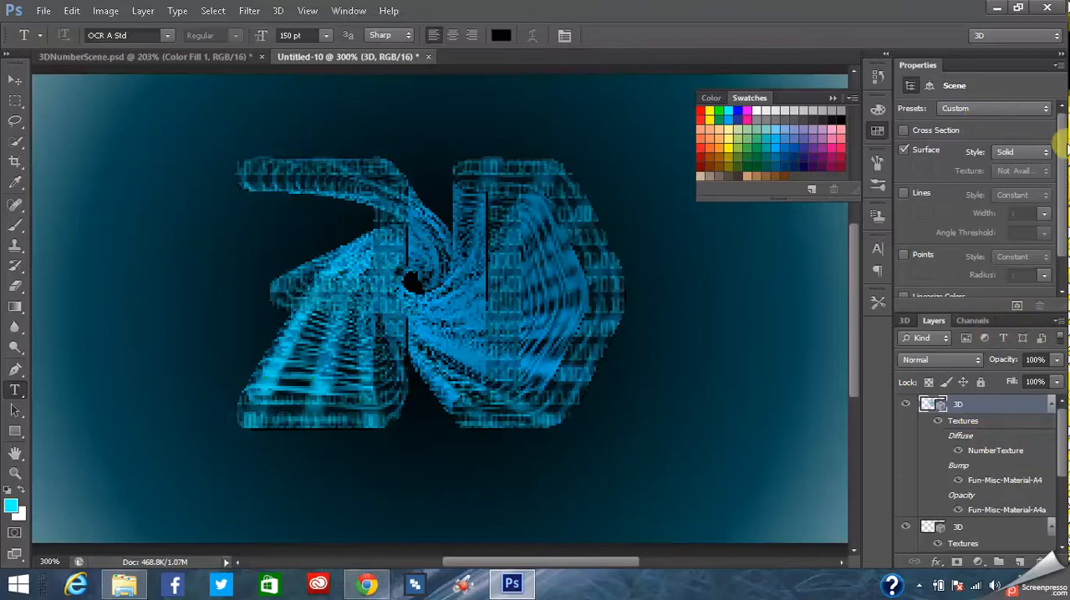
pyautogui.moveTo(1066, 146); pyautogui.dragTo(1064, 214)
pyautogui.moveTo(1065, 428)
pyautogui.mouseDown()
pyautogui.moveTo(1059, 456)
pyautogui.moveTo(1059, 443)
pyautogui.mouseUp()
pyautogui.click(904, 322)
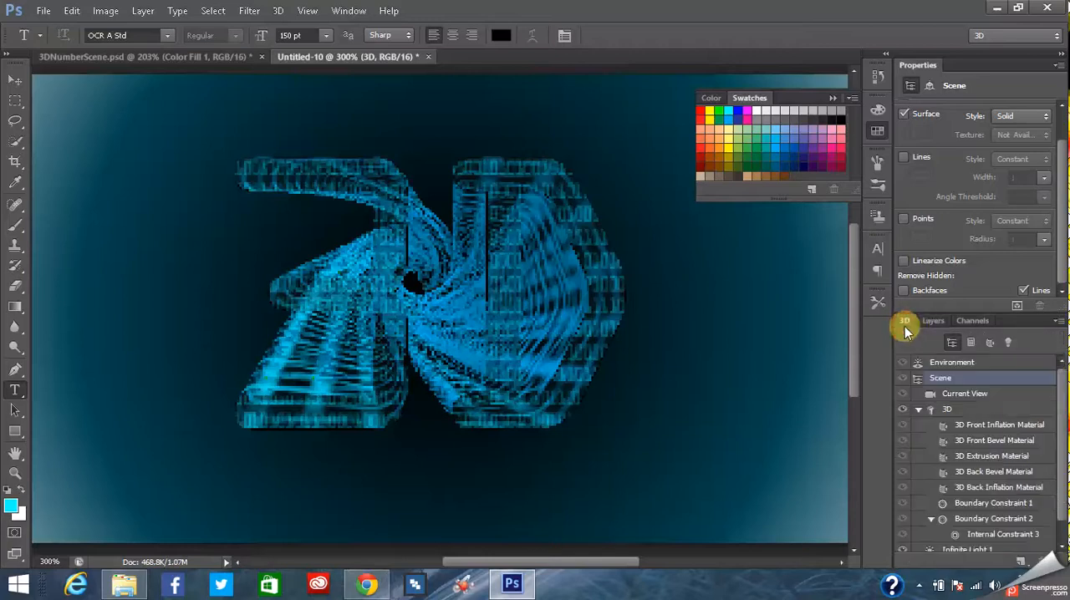
pyautogui.moveTo(1064, 443); pyautogui.dragTo(1055, 440)
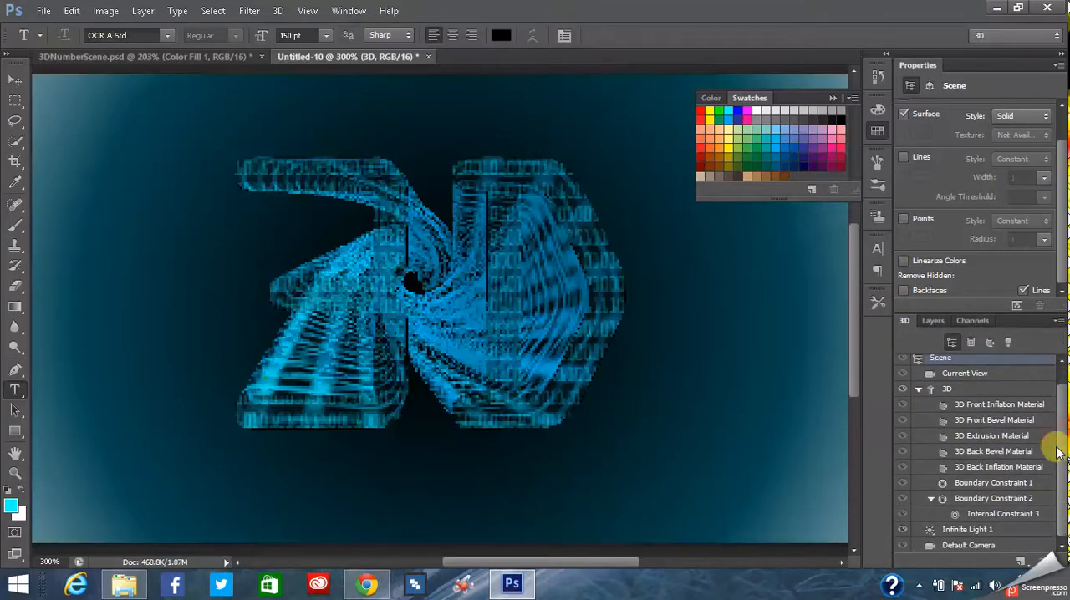
pyautogui.click(996, 406)
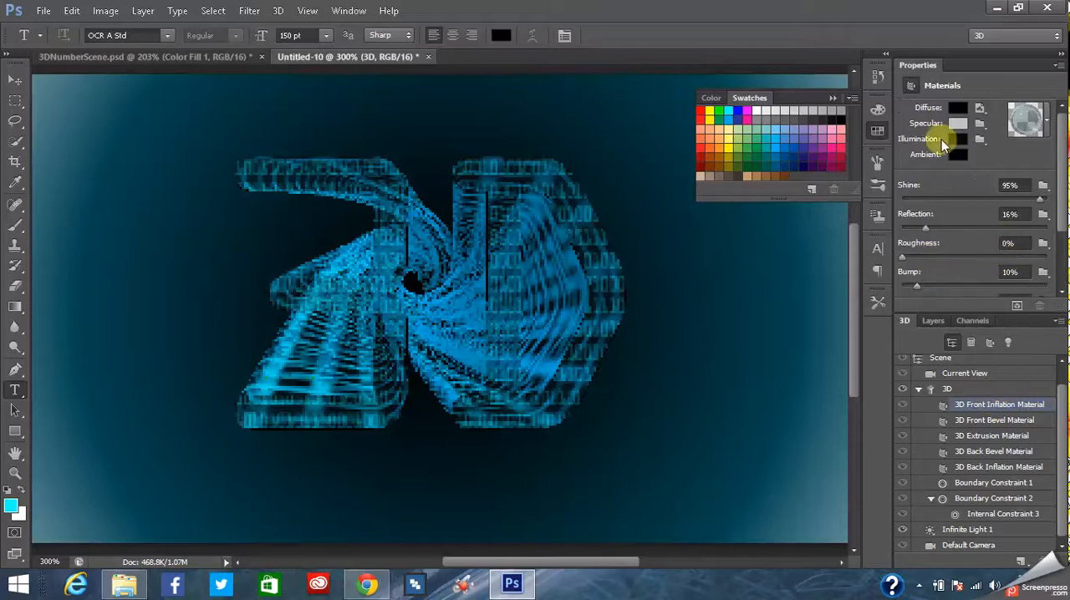
# - Set the diffuse color of the 3D Front Inflation Material to bright cyan, hex 1ce0f7
pyautogui.click(957, 110)
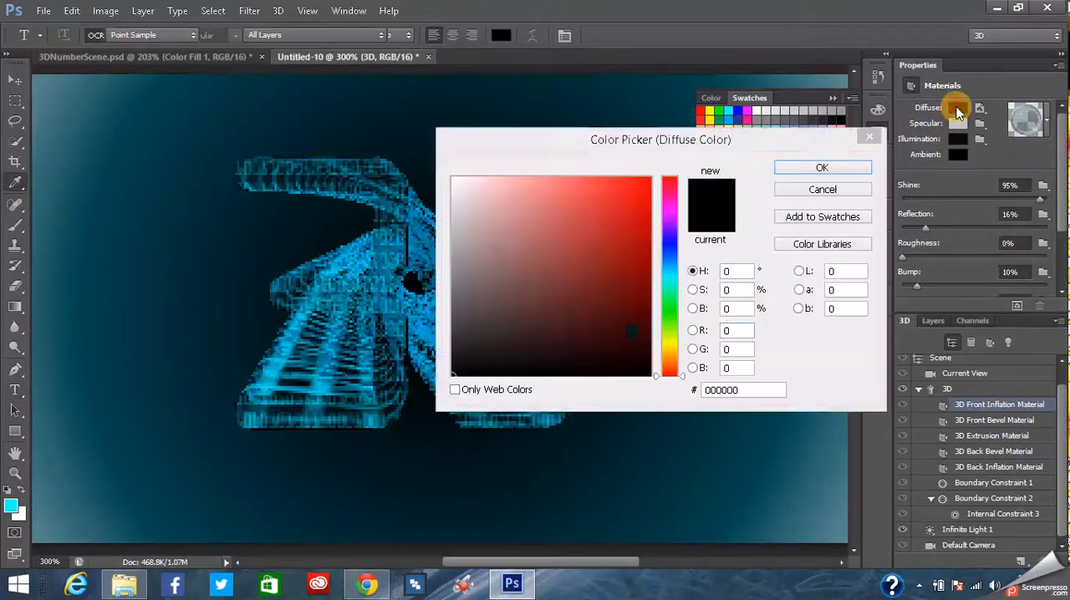
pyautogui.click(670, 273)
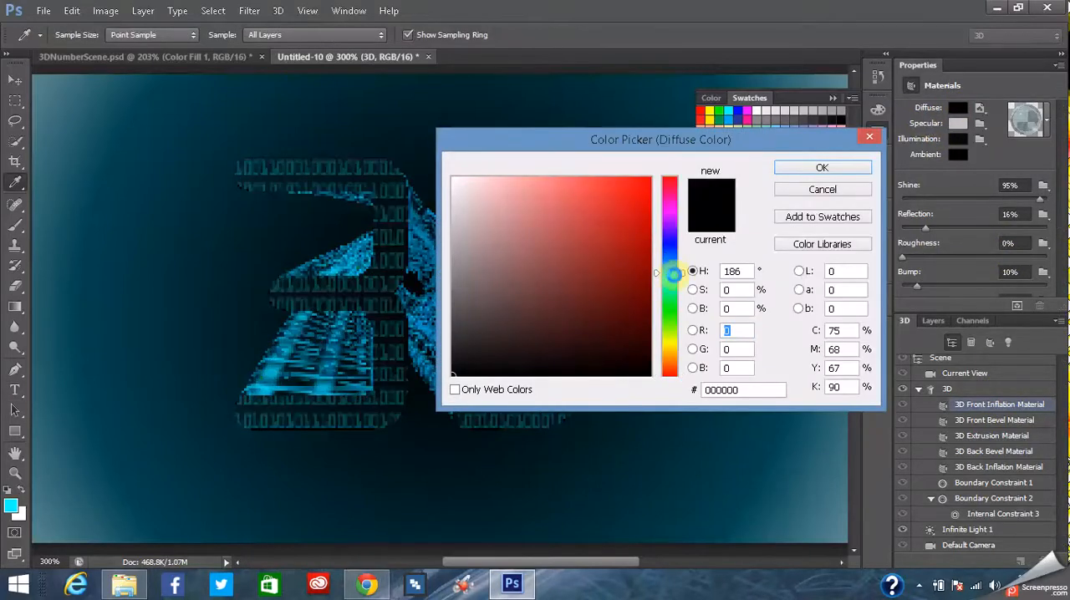
pyautogui.click(637, 228)
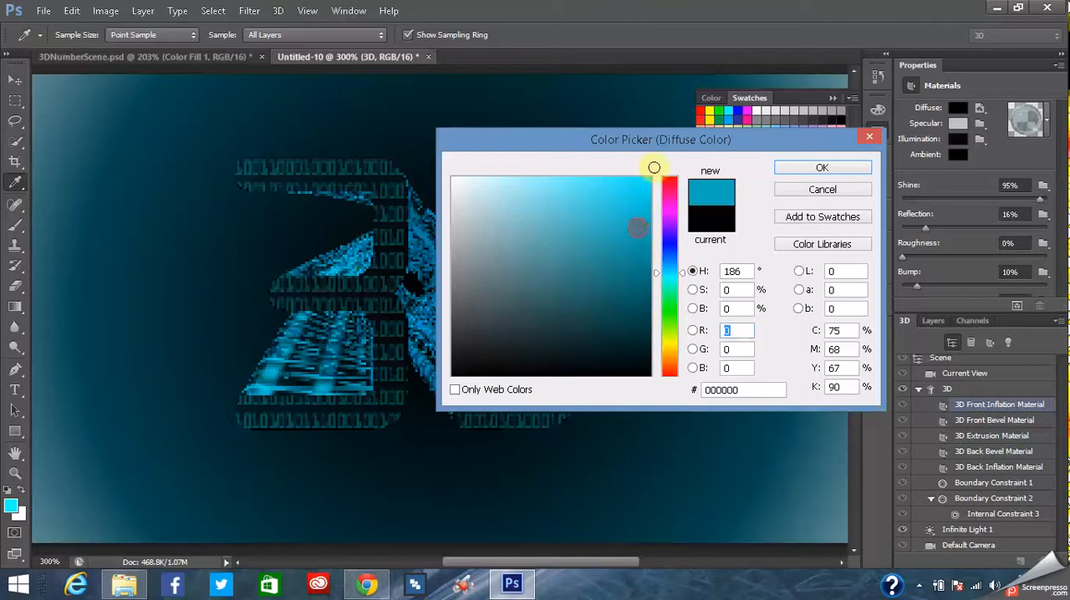
pyautogui.click(644, 269)
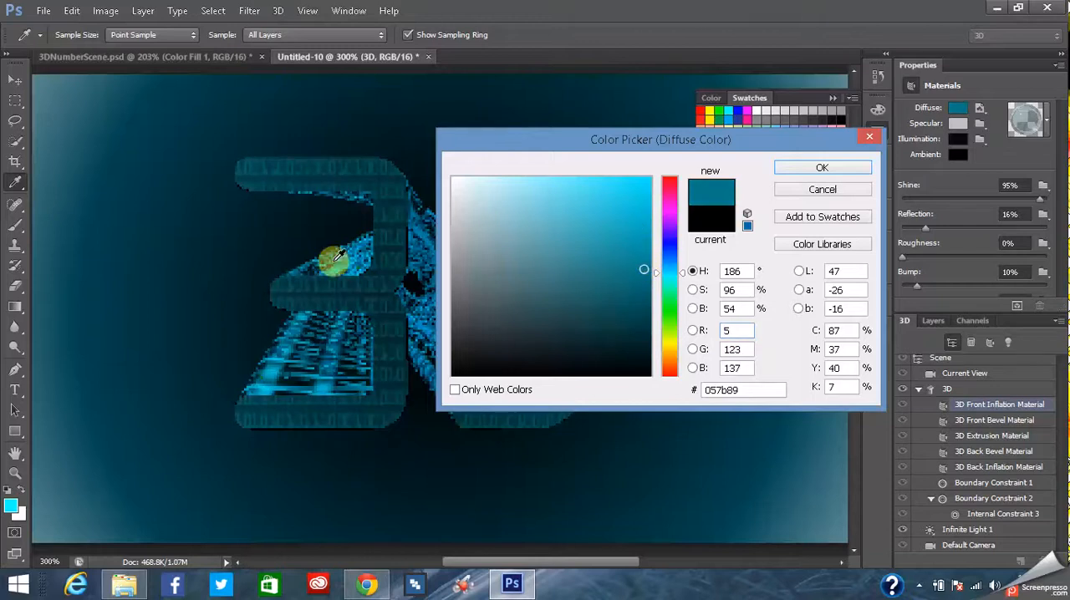
pyautogui.click(644, 247)
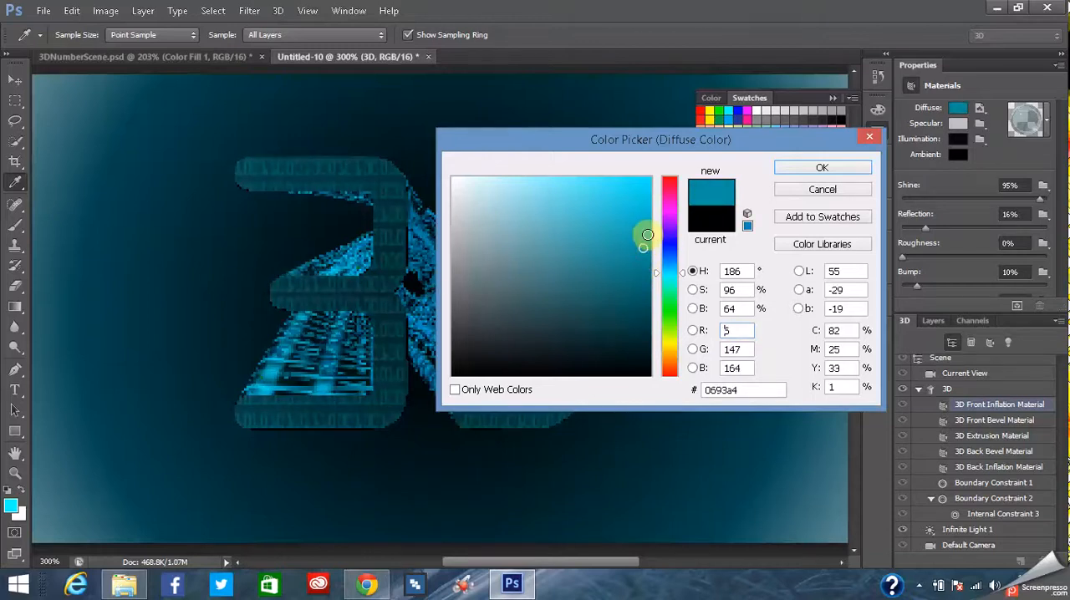
pyautogui.click(648, 234)
pyautogui.click(646, 292)
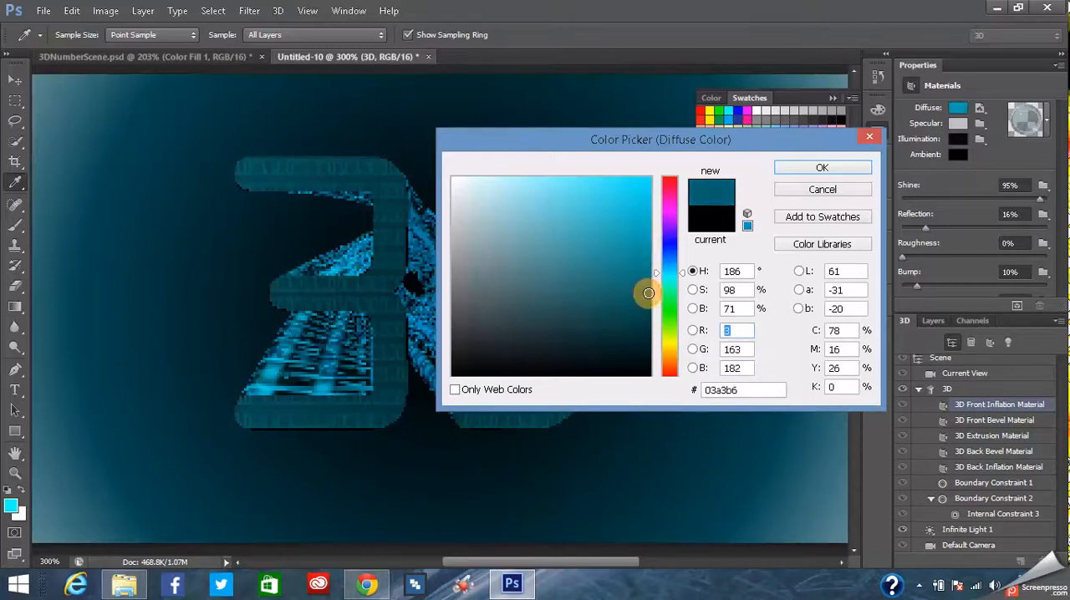
pyautogui.click(642, 250)
pyautogui.click(638, 233)
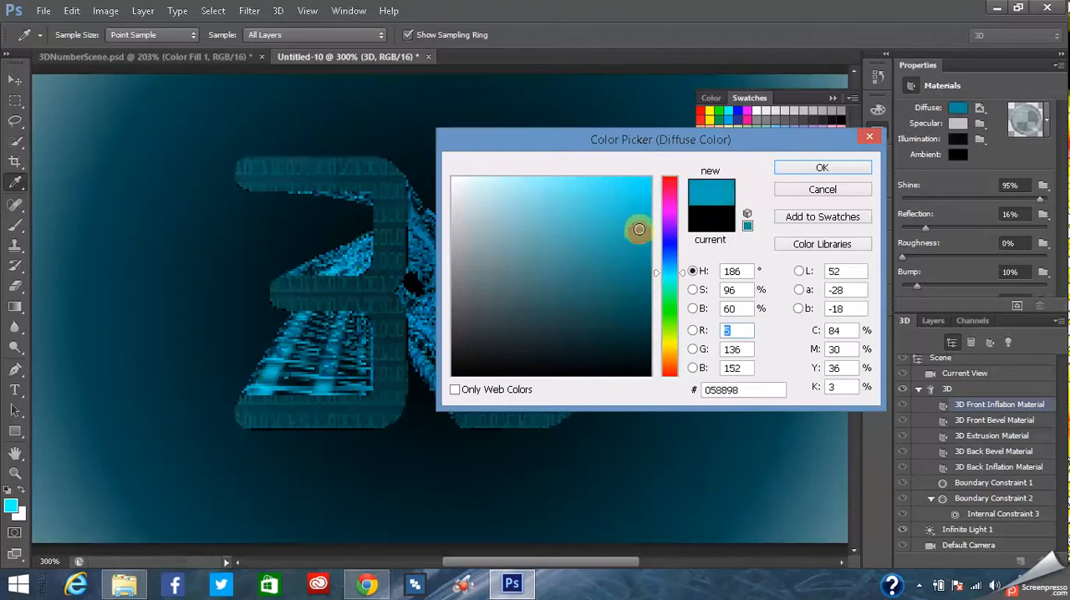
pyautogui.click(628, 183)
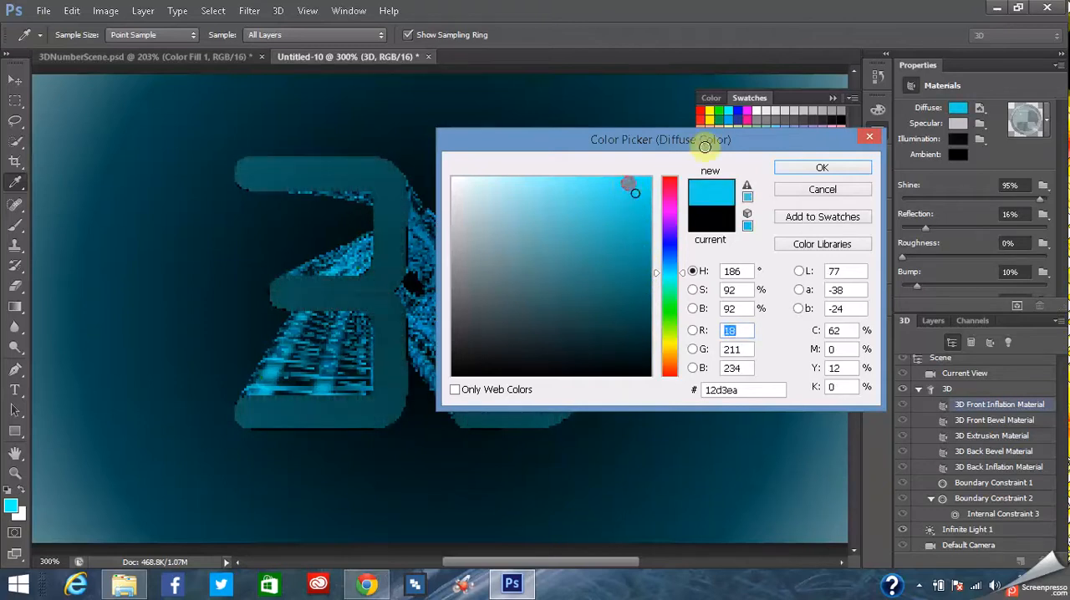
pyautogui.click(822, 170)
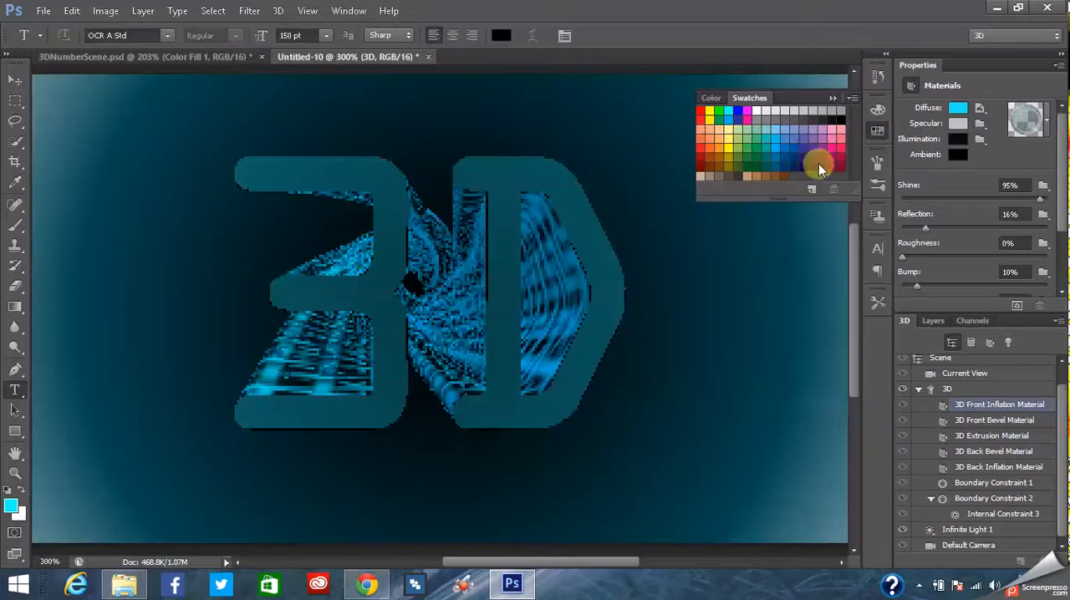
pyautogui.click(961, 144)
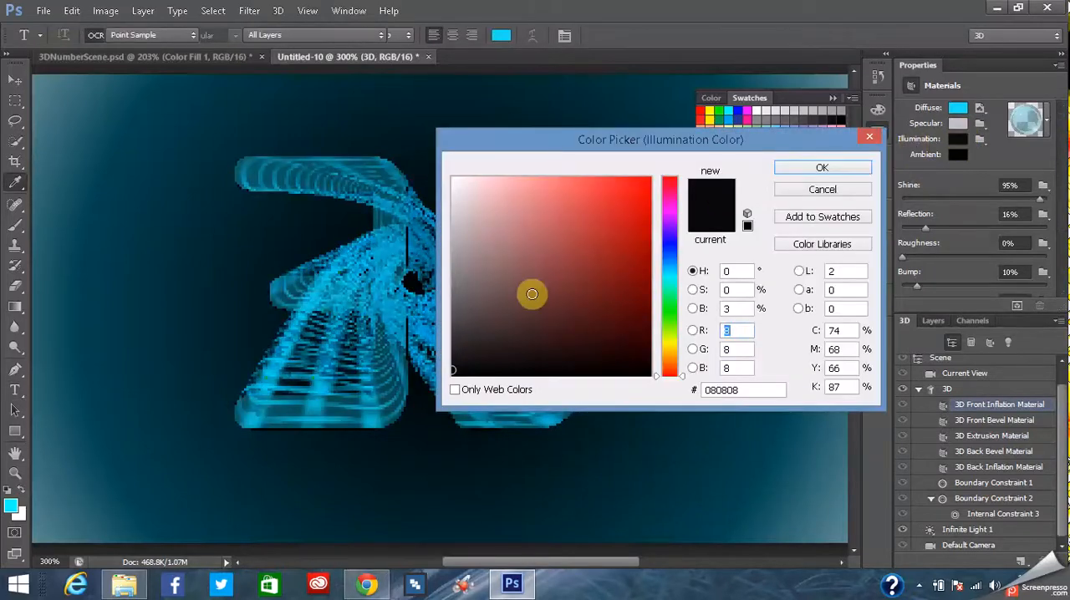
pyautogui.click(670, 276)
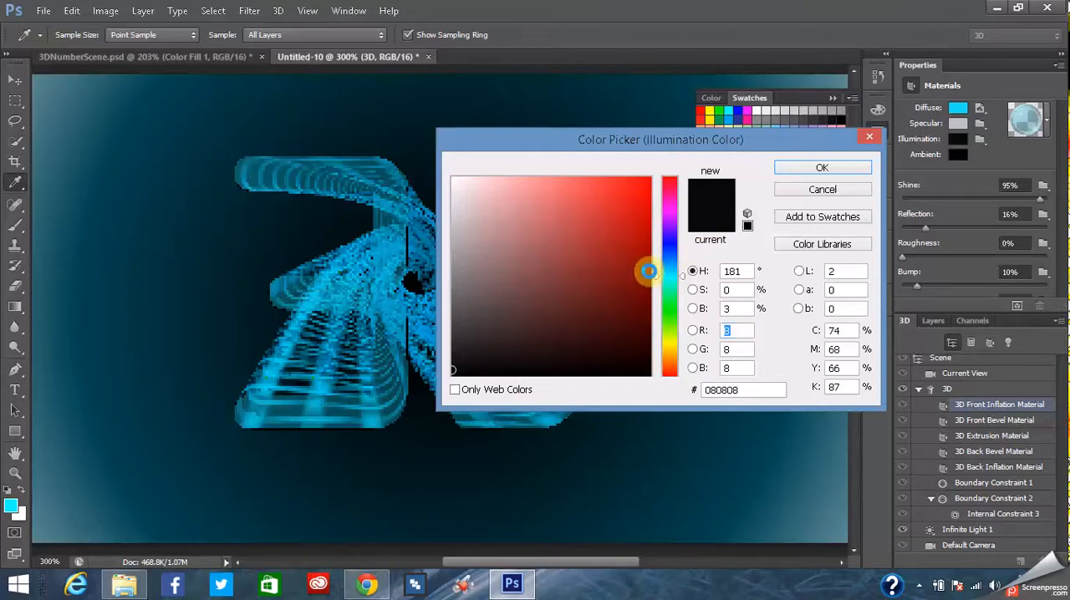
pyautogui.click(641, 266)
pyautogui.click(646, 193)
pyautogui.moveTo(644, 189); pyautogui.dragTo(643, 238)
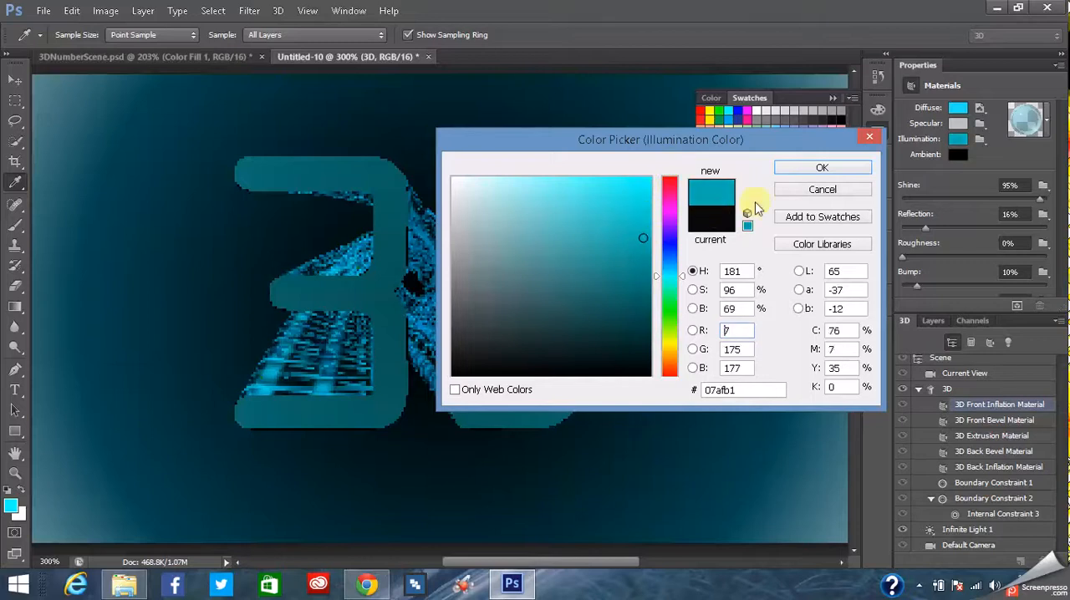
pyautogui.click(800, 192)
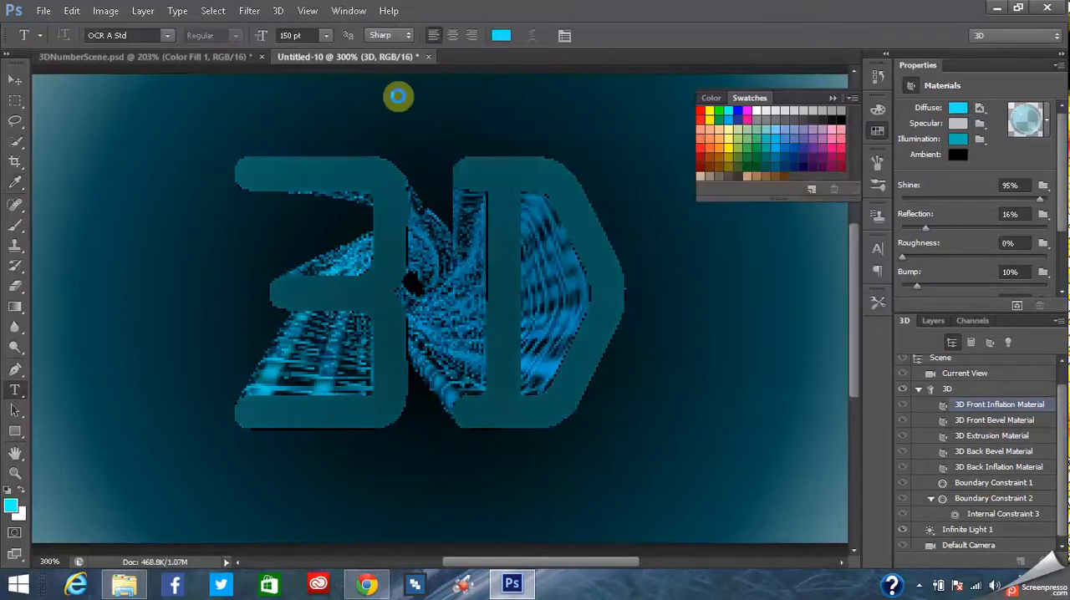
# - Compare with 3DNumberScene.psd, then set the 3D Front Inflation Material's illumination color in Untitled-10 to cyan, hex 00eaff
pyautogui.click(205, 57)
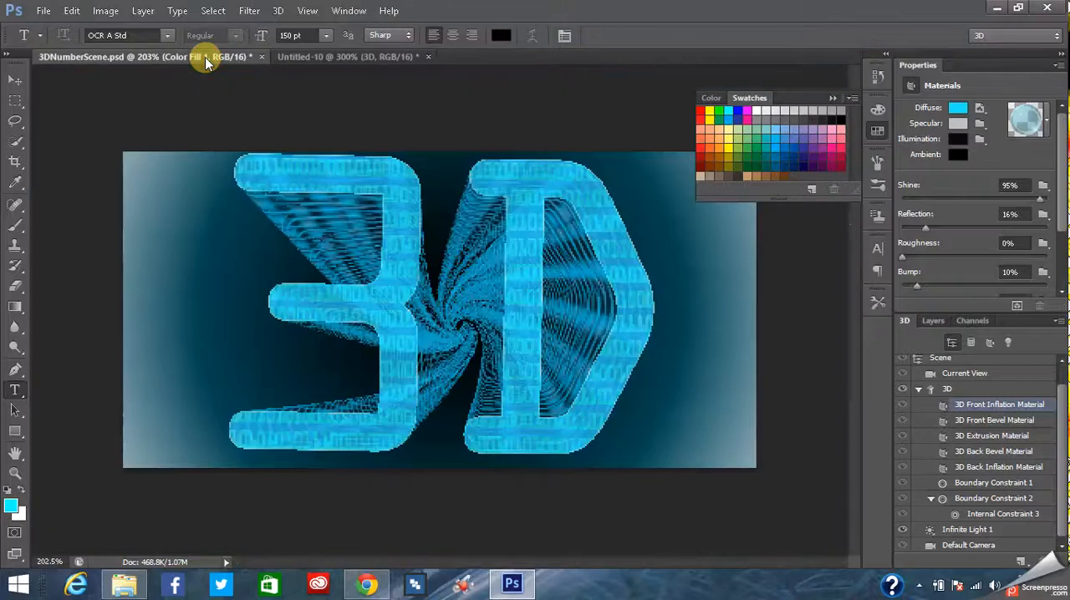
pyautogui.click(316, 56)
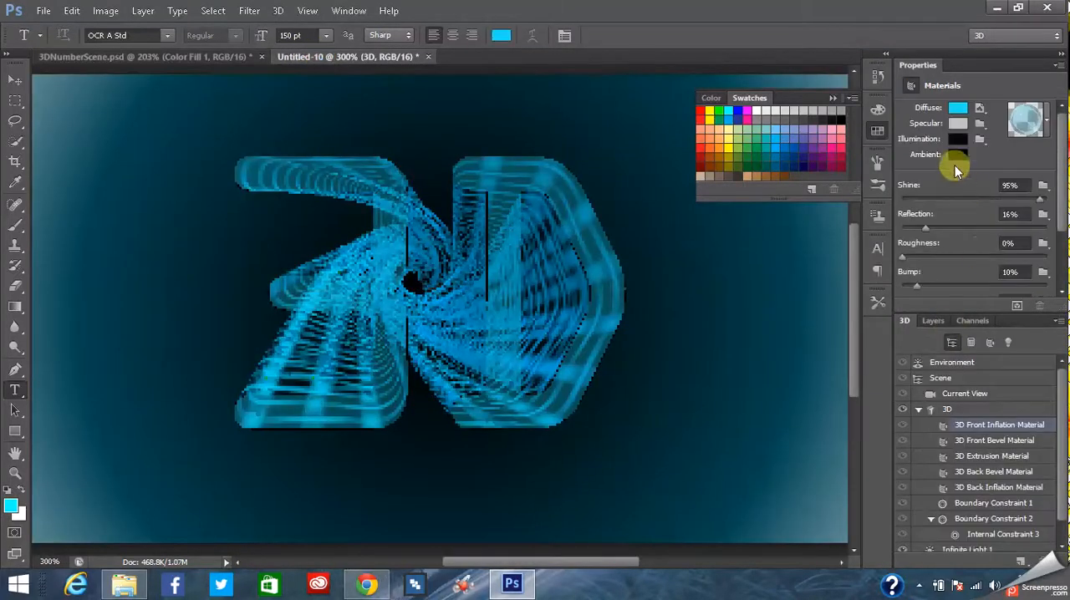
pyautogui.click(958, 141)
pyautogui.click(669, 274)
pyautogui.moveTo(631, 264); pyautogui.dragTo(756, 160)
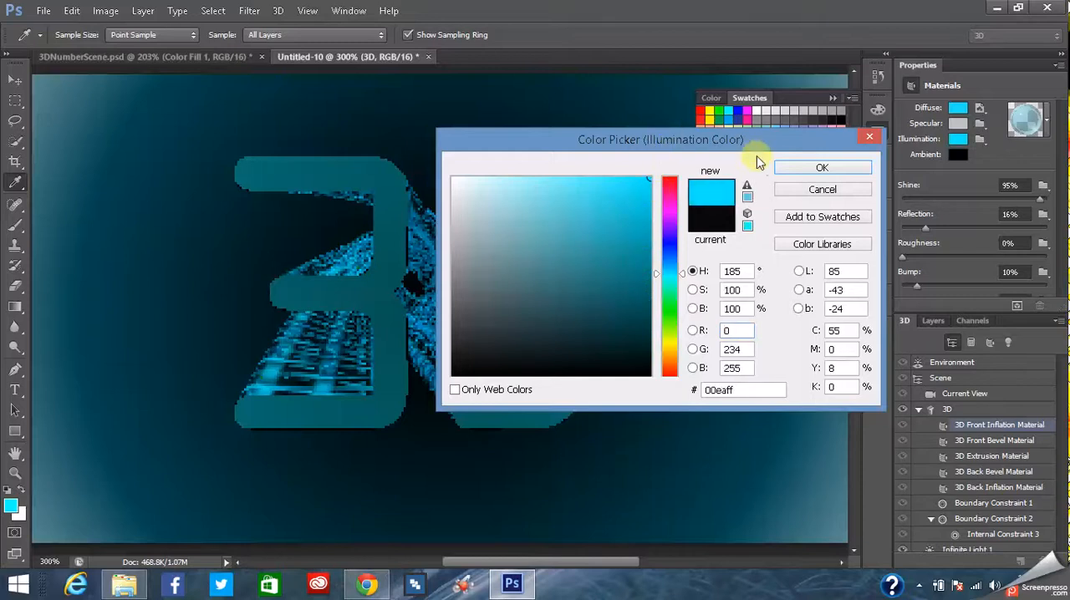
pyautogui.click(822, 168)
pyautogui.press('t')
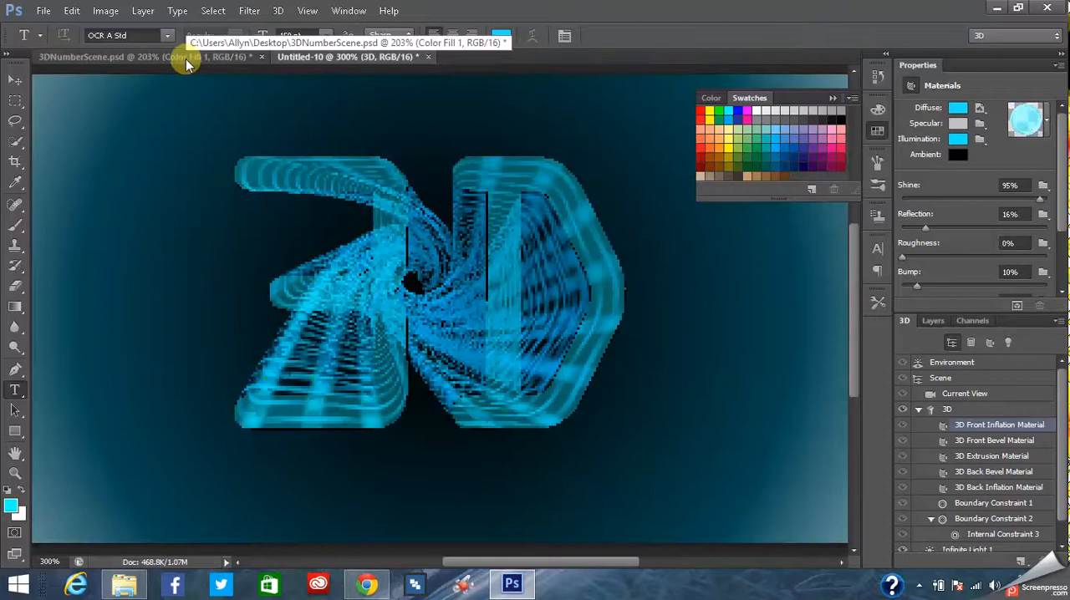
# - Check the 3DNumberScene.psd reference again, then apply a blue swatch to the 3D text in Untitled-10
pyautogui.click(172, 61)
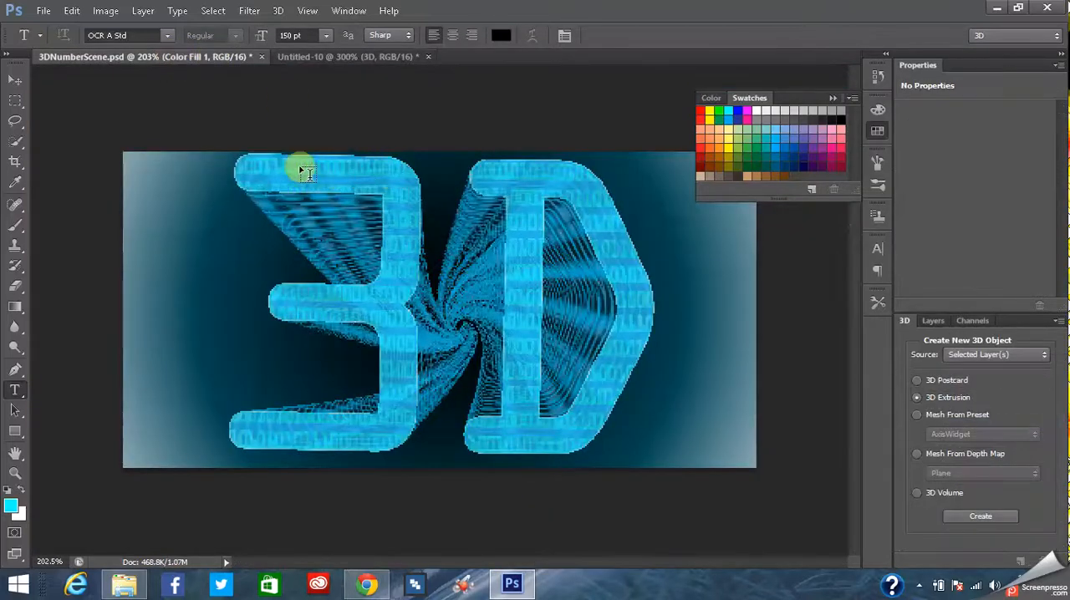
pyautogui.click(371, 60)
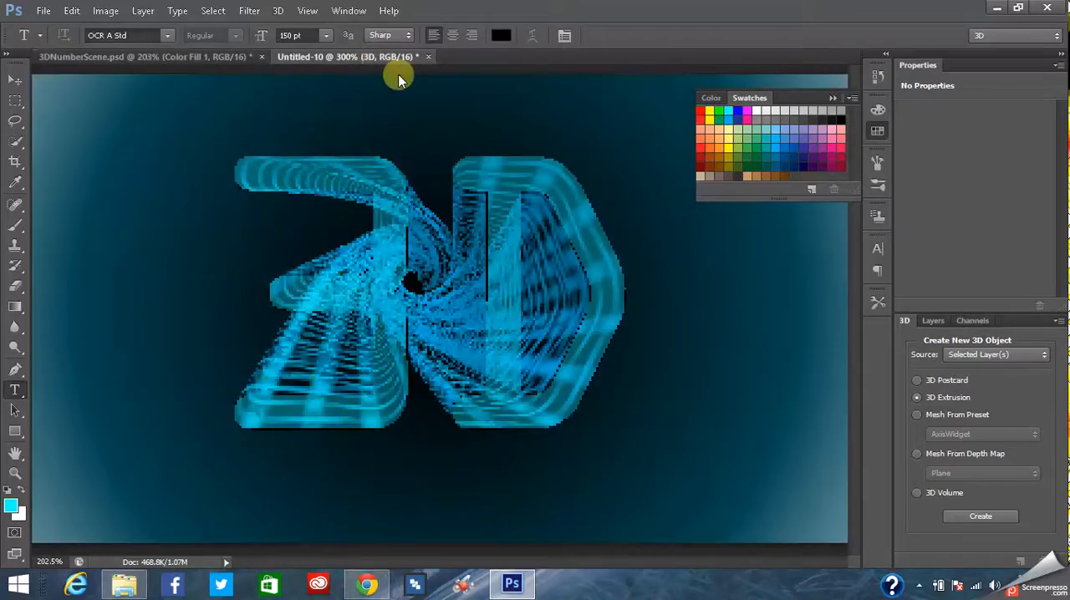
pyautogui.click(576, 296)
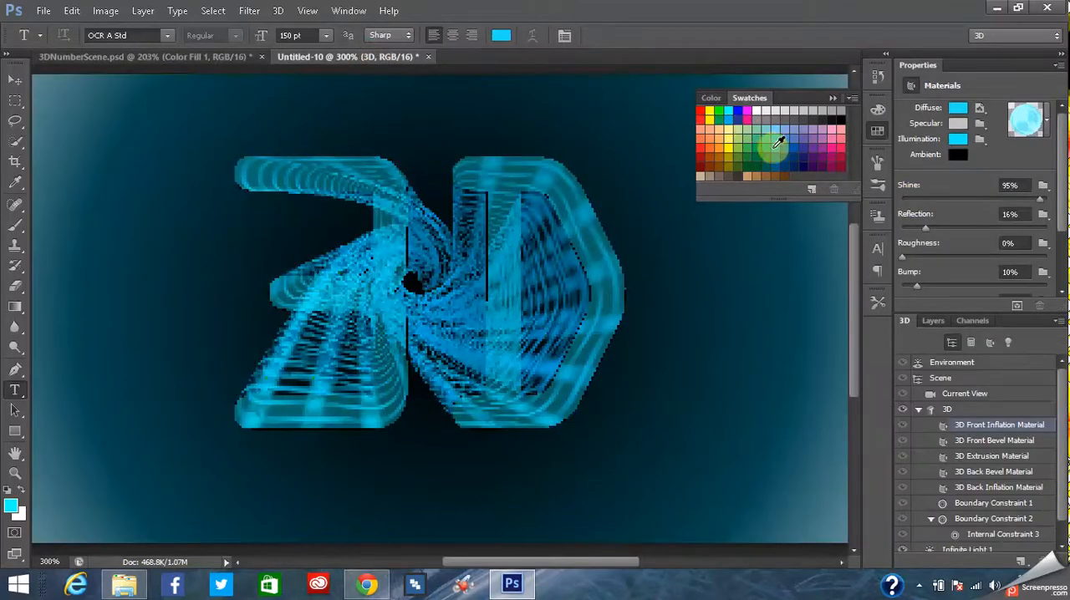
pyautogui.click(775, 145)
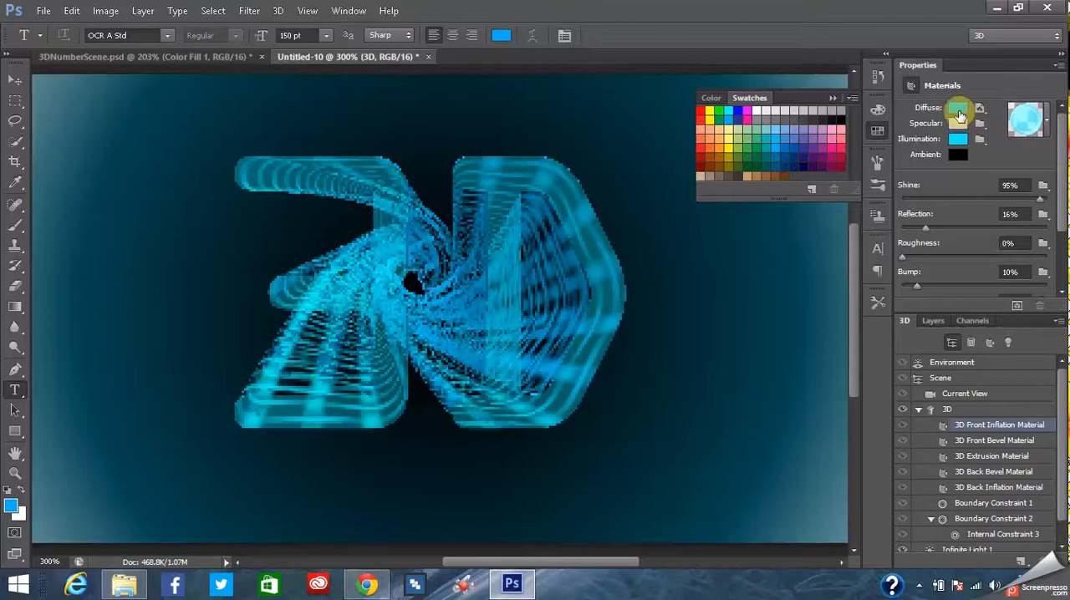
pyautogui.click(955, 126)
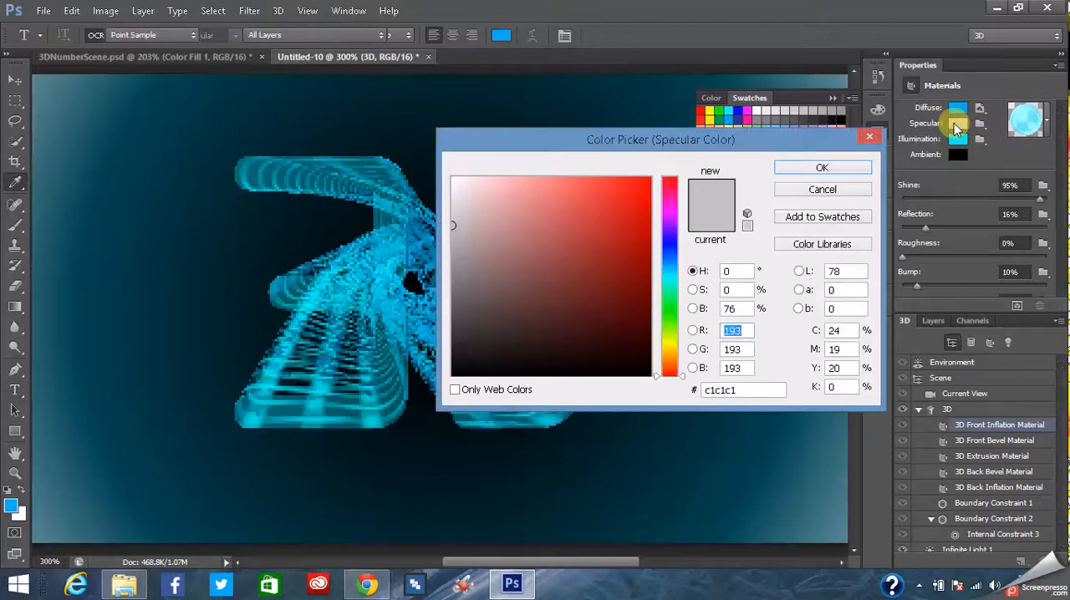
pyautogui.click(436, 394)
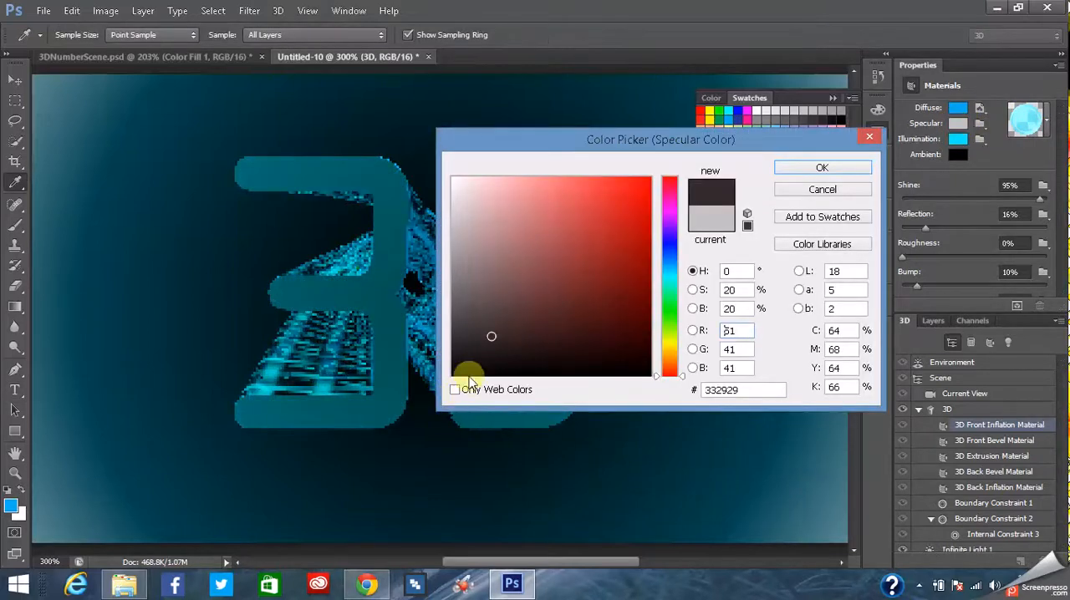
pyautogui.click(507, 362)
pyautogui.click(446, 376)
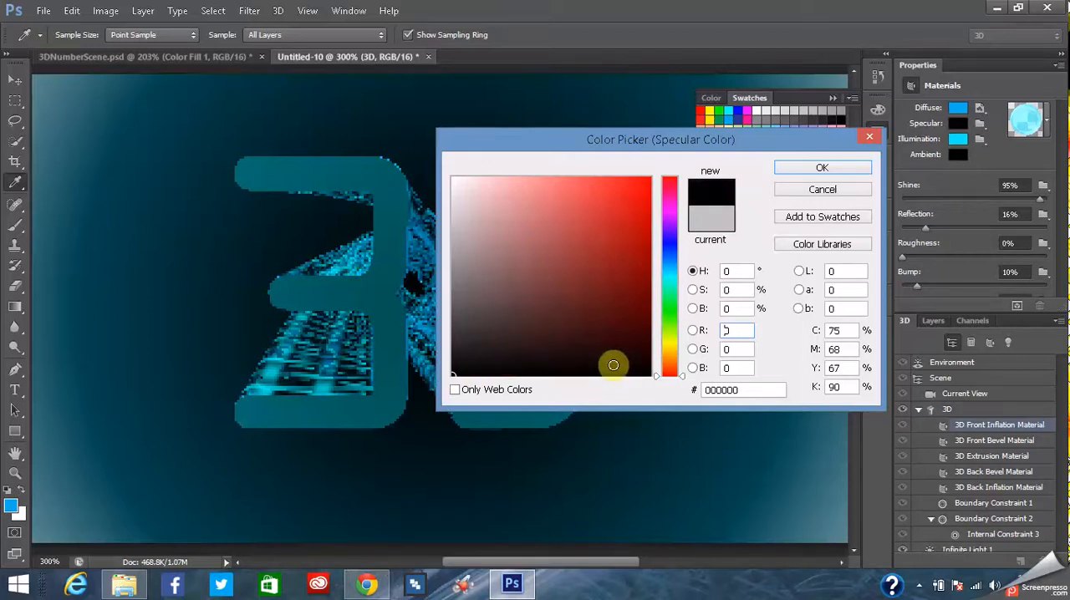
pyautogui.click(642, 375)
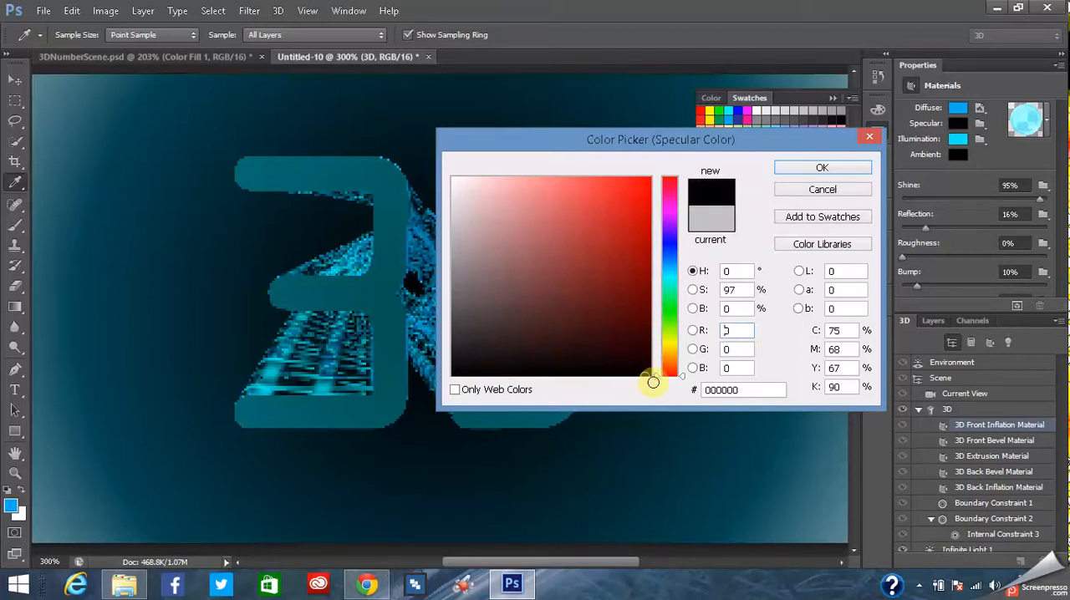
pyautogui.click(799, 190)
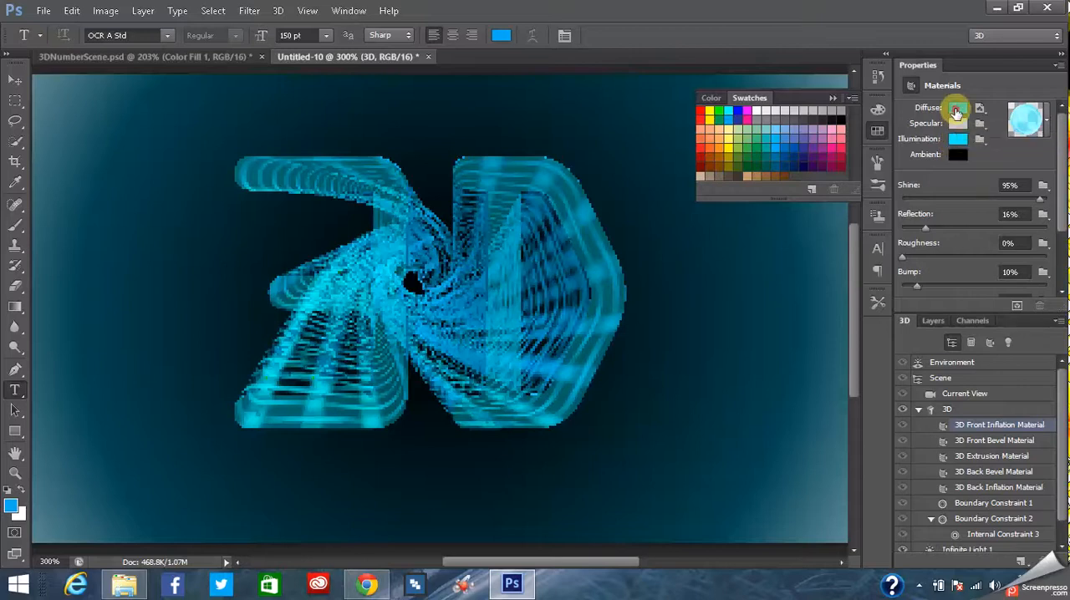
# - Set the diffuse color of the 3D Front Inflation Material to light blue, hex 34c4fa
pyautogui.click(958, 108)
pyautogui.click(405, 161)
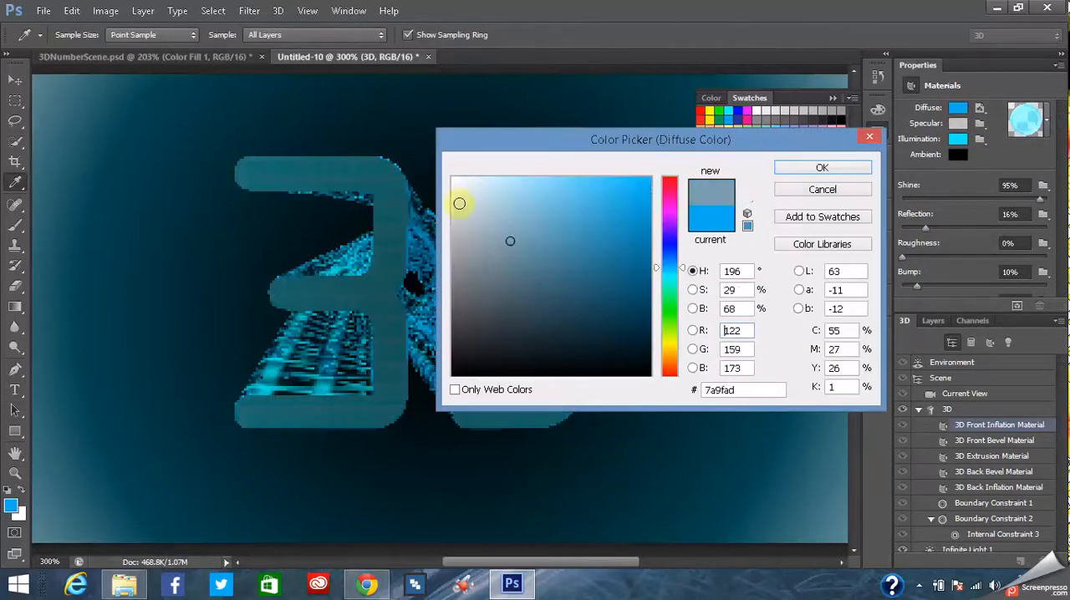
pyautogui.moveTo(459, 250)
pyautogui.mouseDown()
pyautogui.moveTo(564, 306)
pyautogui.moveTo(581, 258)
pyautogui.moveTo(576, 211)
pyautogui.moveTo(603, 177)
pyautogui.mouseUp()
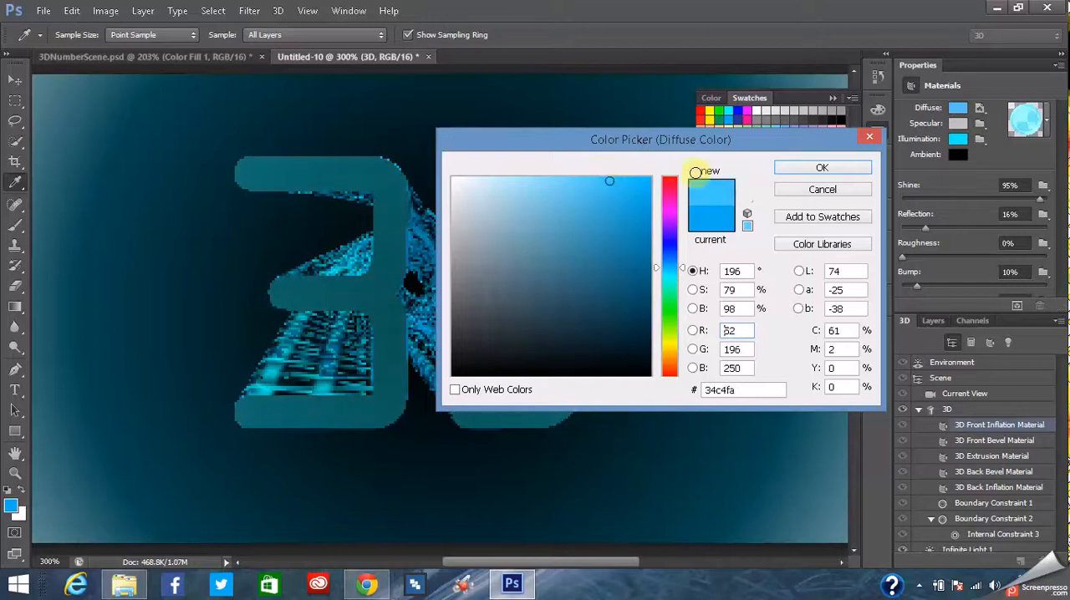
pyautogui.click(799, 172)
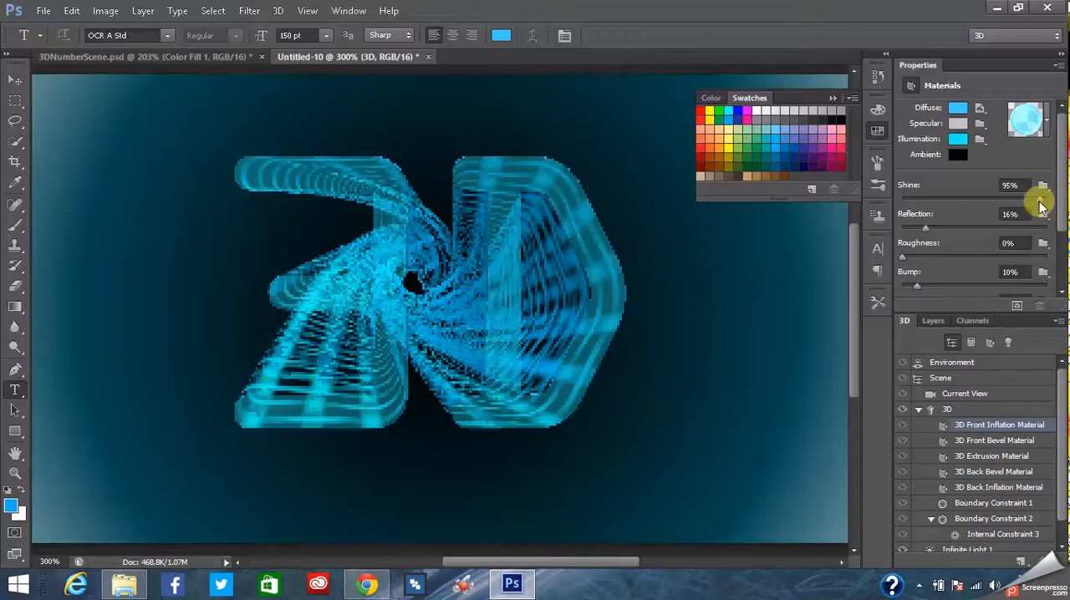
# - Reduce both the shine and the reflection of the 3D Front Inflation Material to 0%
pyautogui.moveTo(1041, 199); pyautogui.dragTo(900, 205)
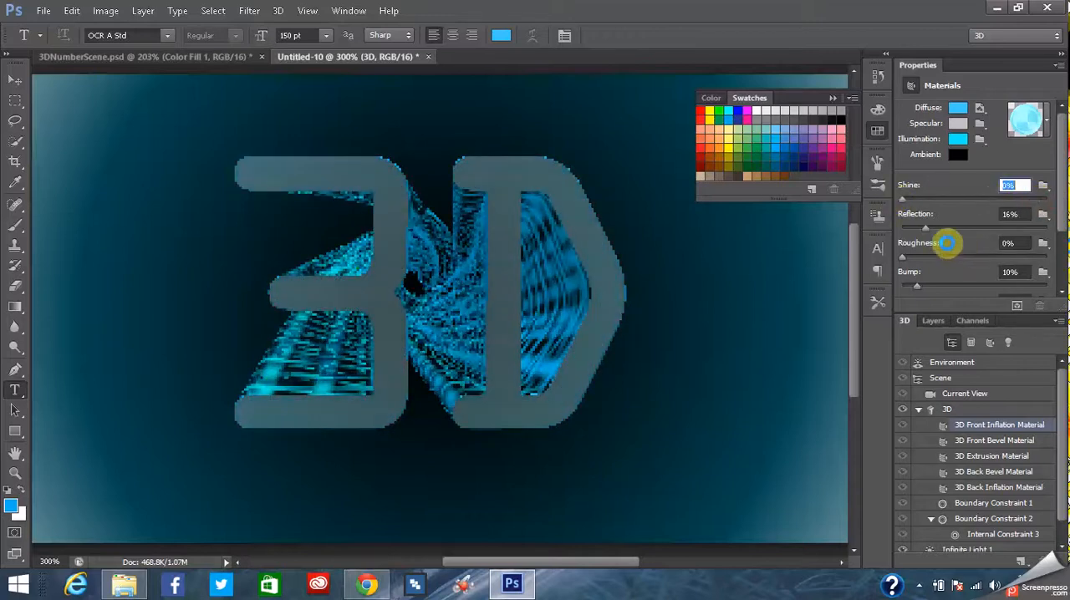
pyautogui.moveTo(927, 229); pyautogui.dragTo(893, 228)
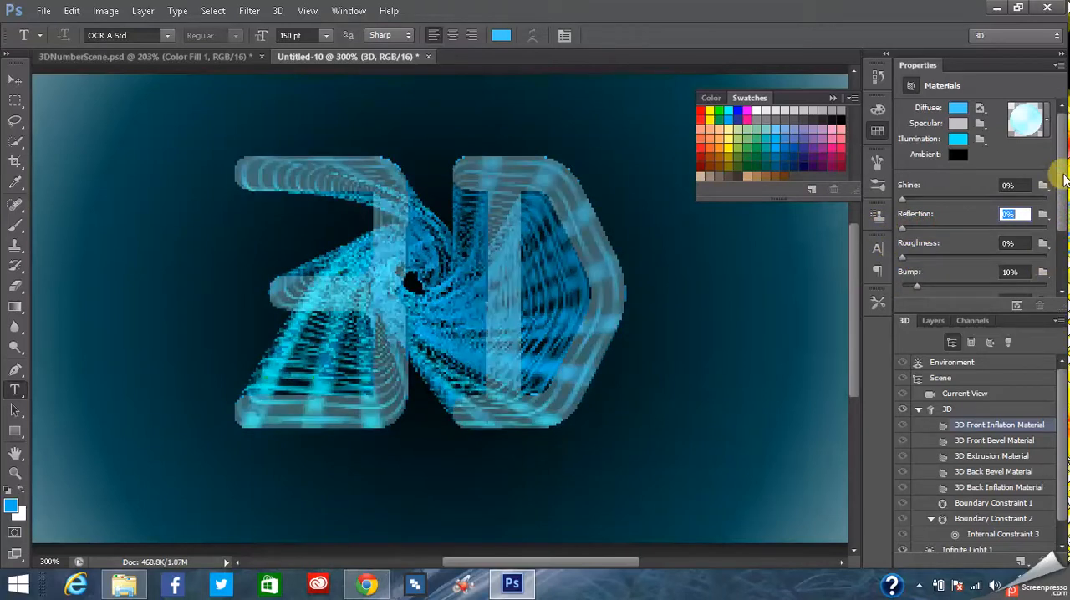
# - Set the 3D Front Inflation Material's bump to 0%, refraction to 1.000 and opacity to 75%
pyautogui.scroll(-3, 1058, 180)
pyautogui.moveTo(915, 201); pyautogui.dragTo(891, 201)
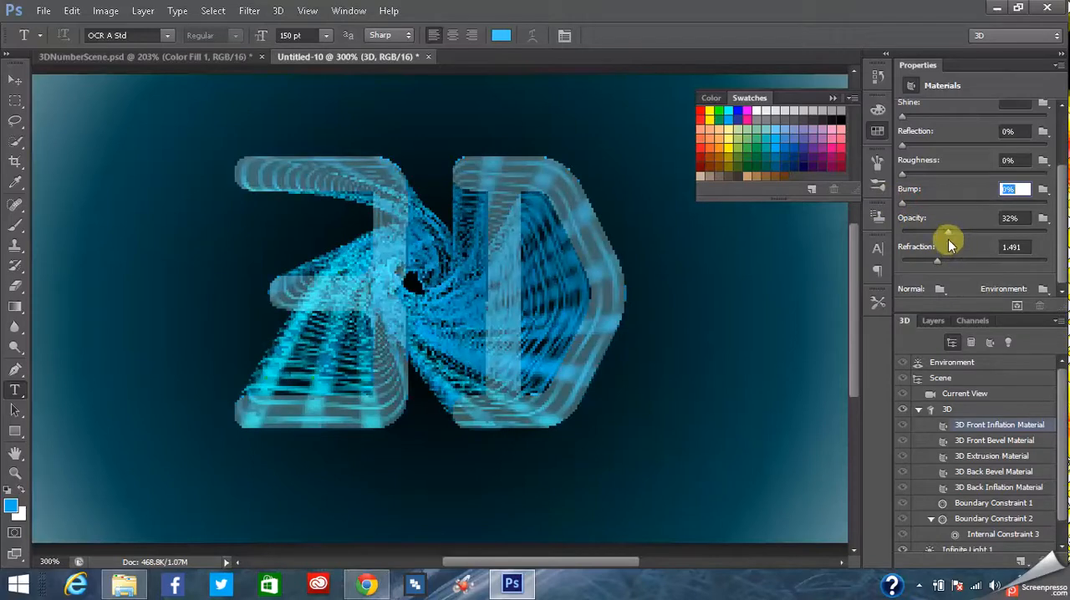
pyautogui.moveTo(937, 266); pyautogui.dragTo(889, 259)
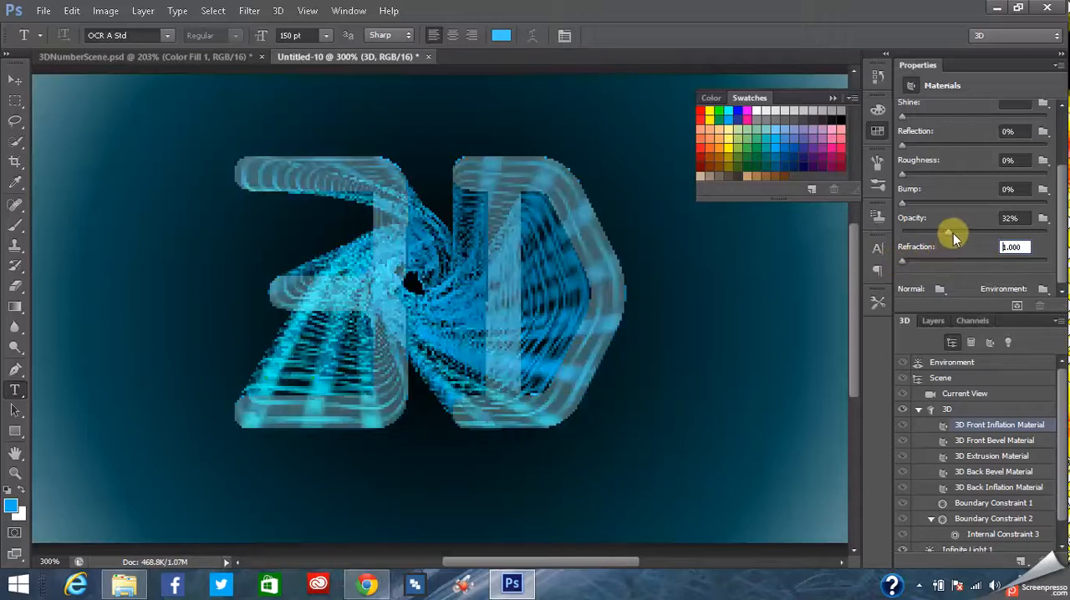
pyautogui.moveTo(949, 236); pyautogui.dragTo(1012, 237)
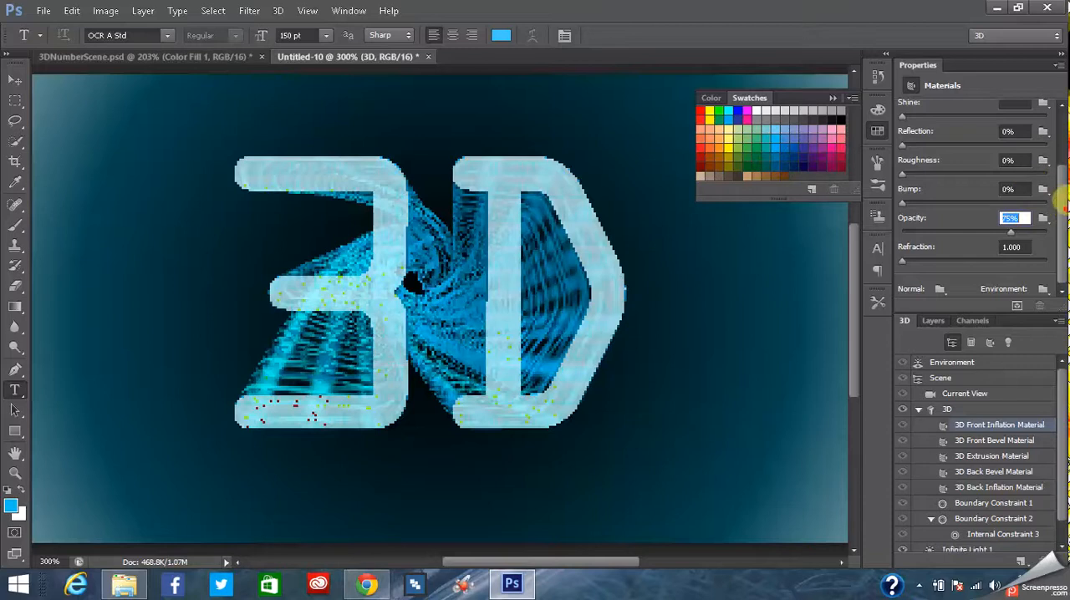
# - Darken the illumination color of the 3D Front Inflation Material to teal, hex 018591
pyautogui.moveTo(1061, 209); pyautogui.dragTo(1061, 140)
pyautogui.click(958, 139)
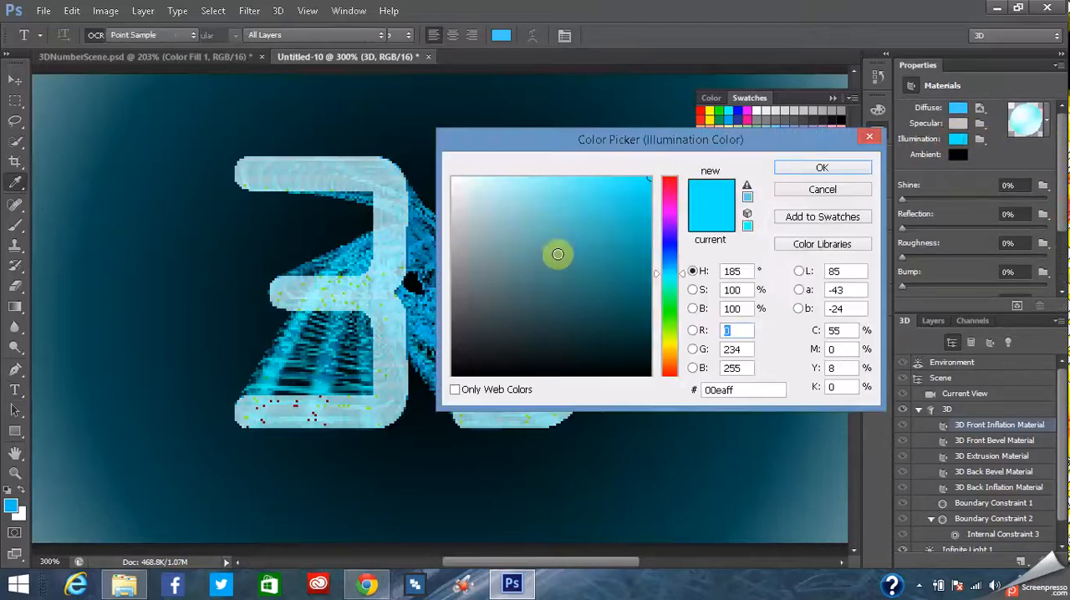
pyautogui.click(595, 318)
pyautogui.moveTo(628, 331)
pyautogui.mouseDown()
pyautogui.moveTo(638, 306)
pyautogui.moveTo(642, 347)
pyautogui.moveTo(636, 291)
pyautogui.moveTo(649, 263)
pyautogui.mouseUp()
pyautogui.click(817, 170)
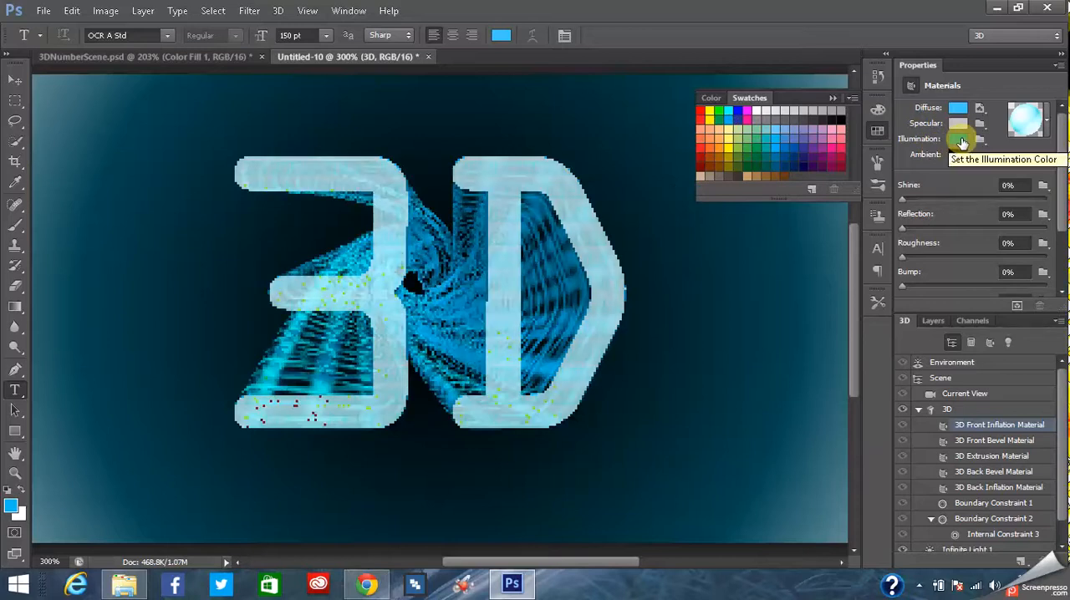
# - Compare with 3DNumberScene.psd, then set the front inflation material's diffuse color in Untitled-10 to dark blue, hex 014d69
pyautogui.click(224, 56)
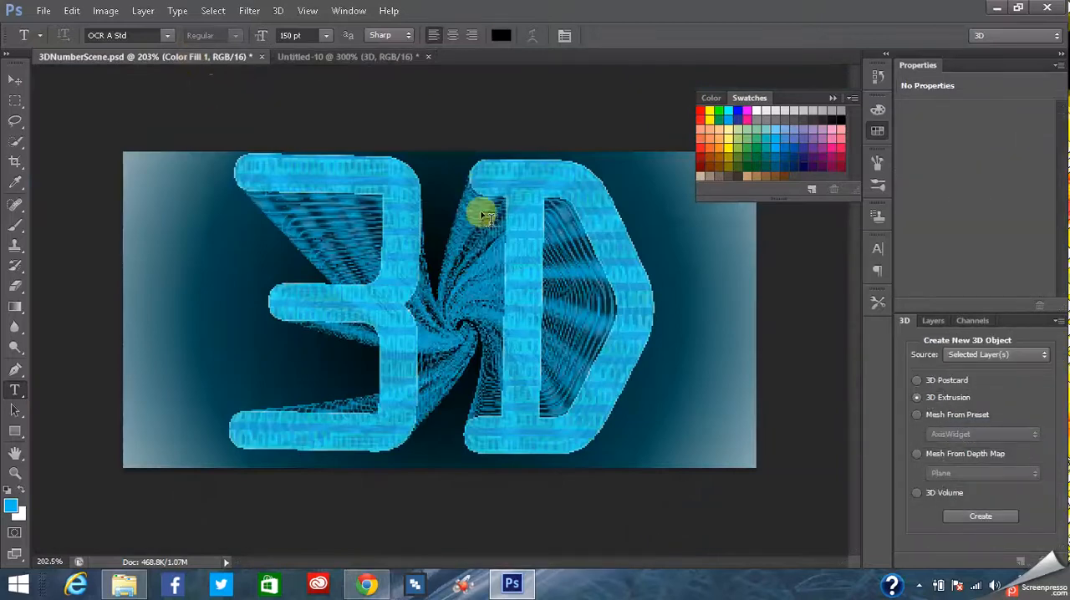
pyautogui.click(366, 58)
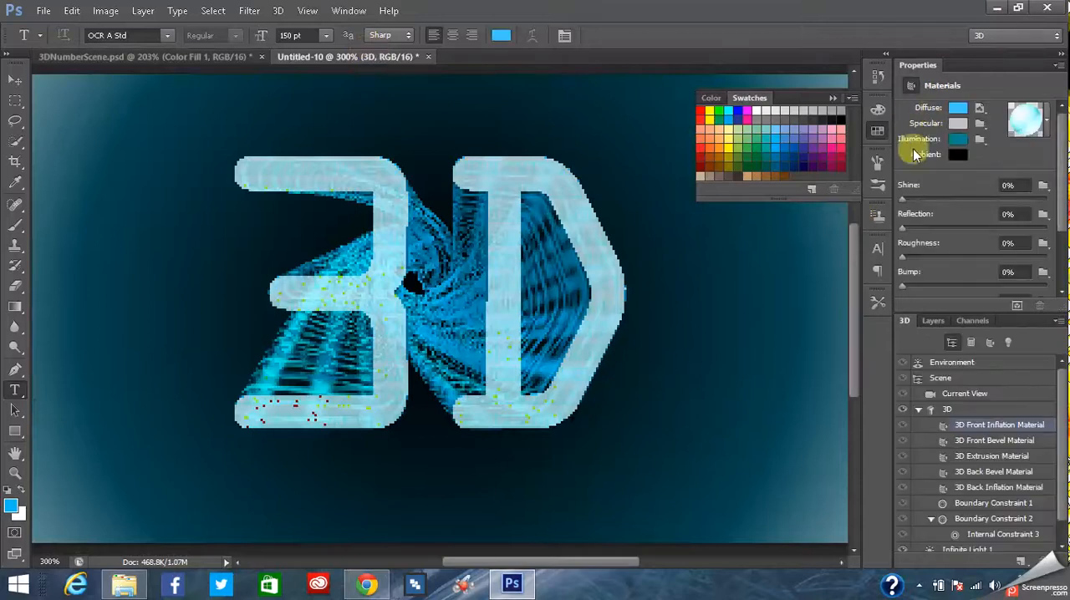
pyautogui.click(957, 110)
pyautogui.moveTo(640, 246)
pyautogui.mouseDown()
pyautogui.moveTo(649, 227)
pyautogui.moveTo(640, 247)
pyautogui.moveTo(648, 294)
pyautogui.mouseUp()
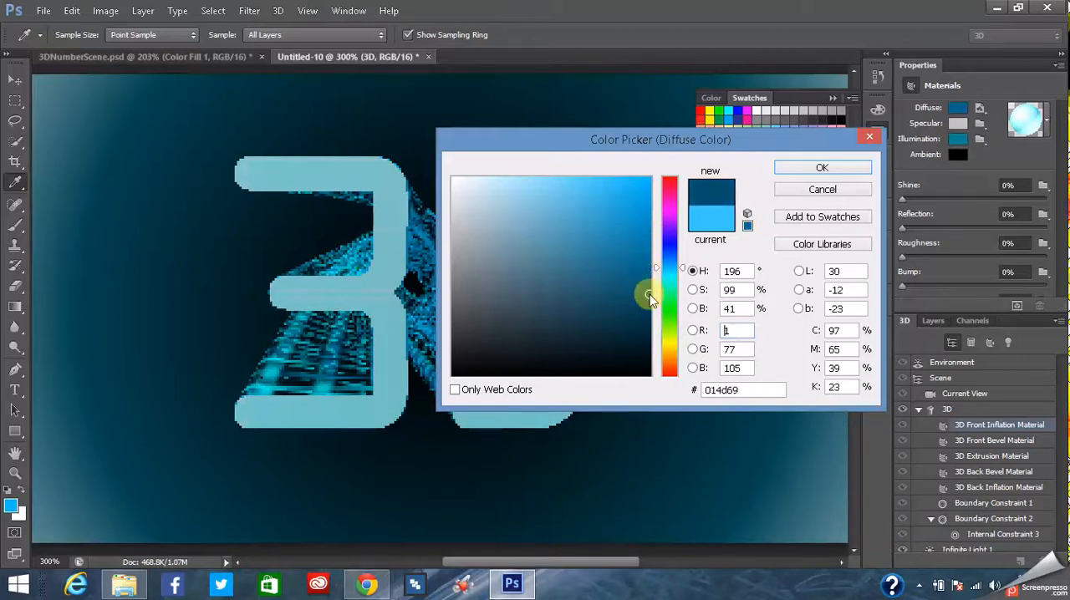
pyautogui.click(823, 170)
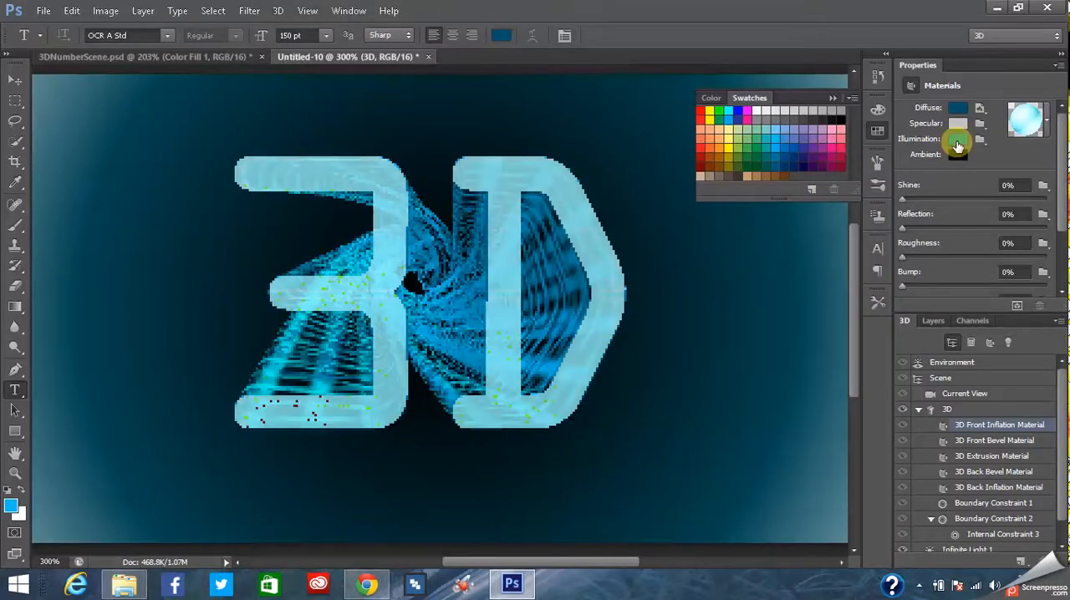
# - Check the front inflation material's illumination and specular colors in Untitled-10 and compare its look with 3DNumberScene.psd
pyautogui.click(958, 147)
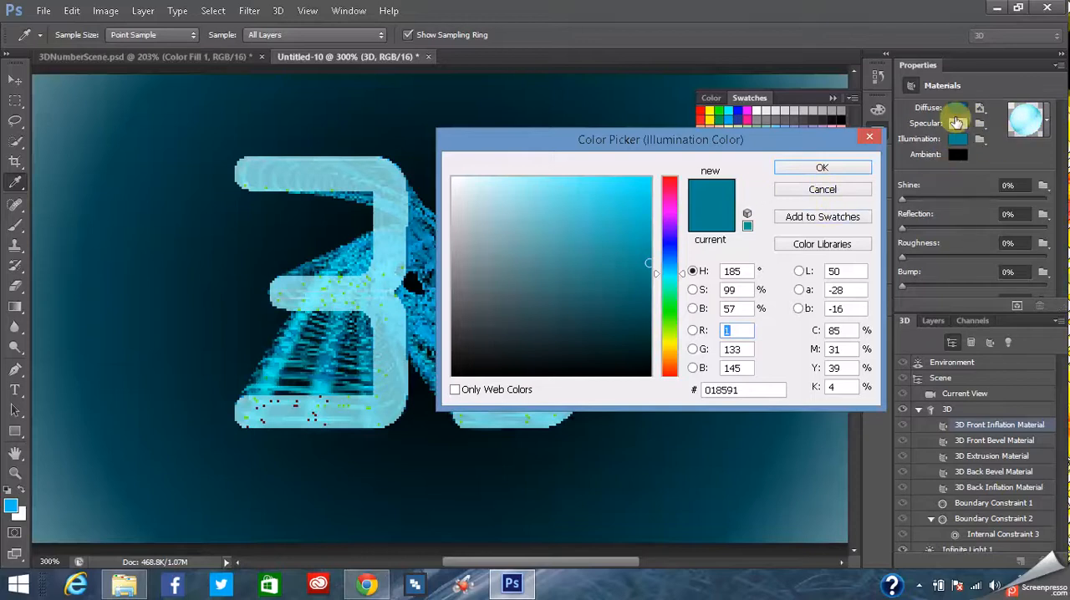
pyautogui.click(820, 191)
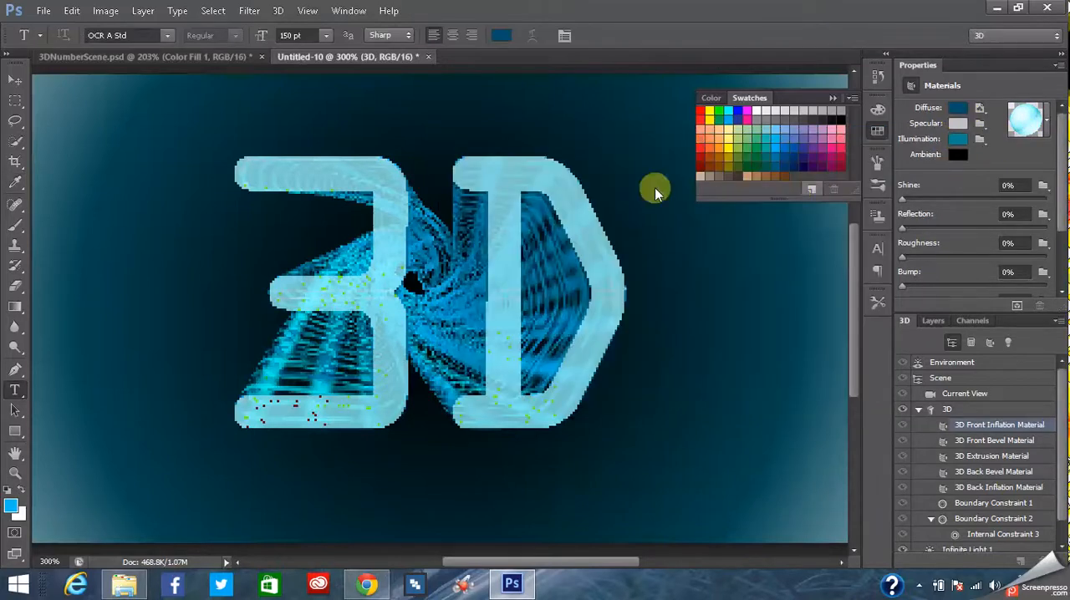
pyautogui.click(134, 57)
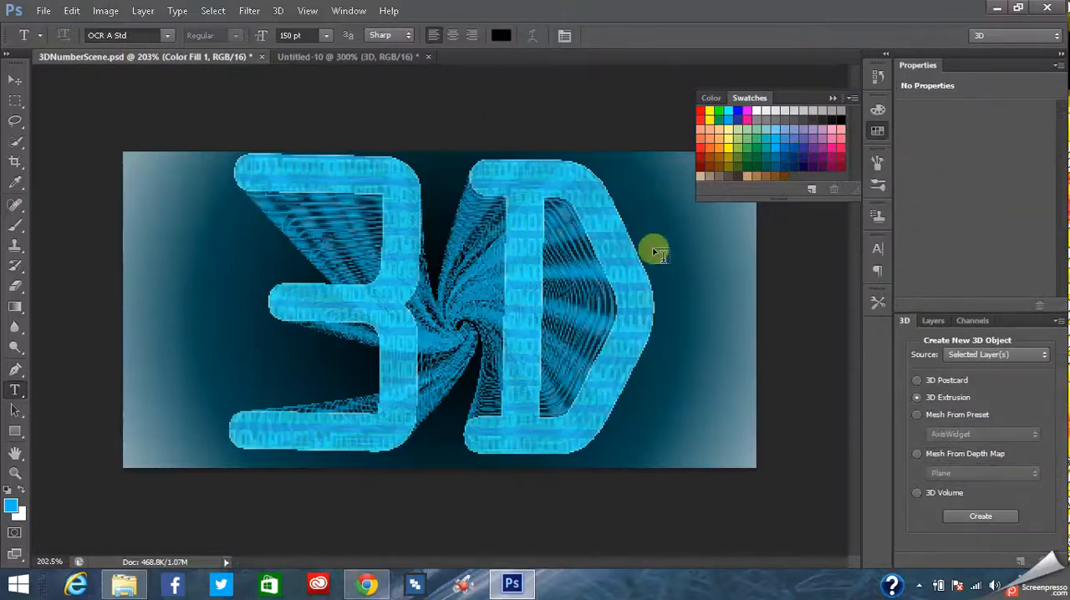
pyautogui.click(343, 57)
pyautogui.click(216, 55)
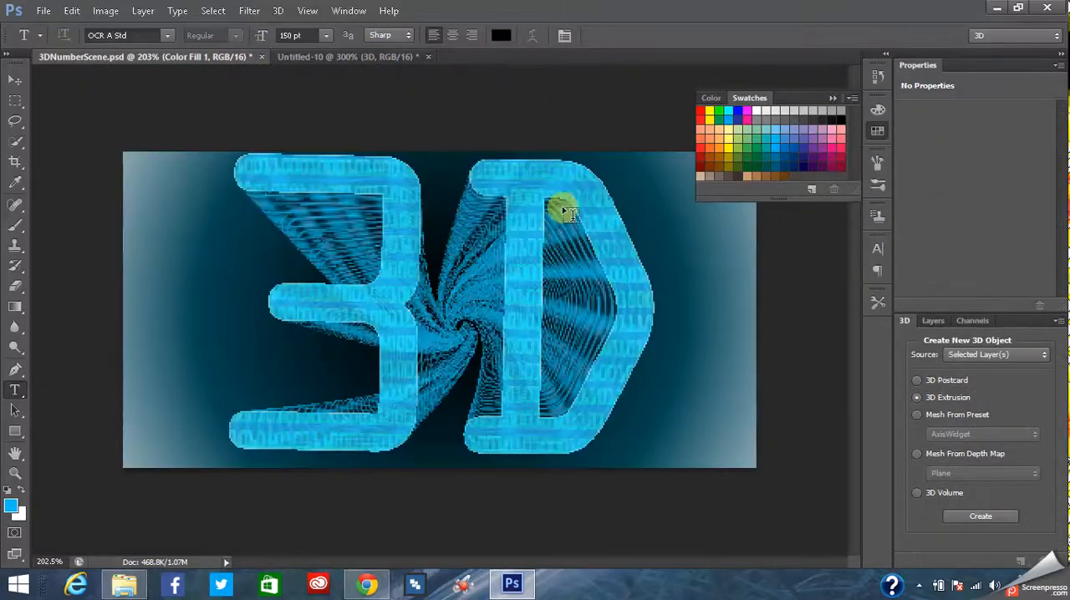
pyautogui.click(343, 57)
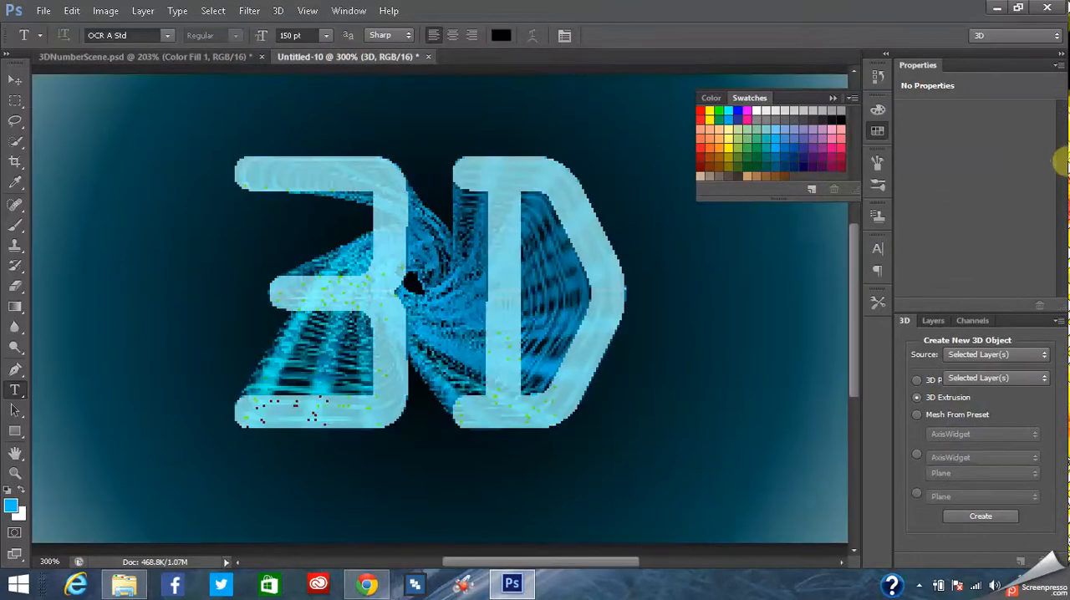
pyautogui.click(1047, 126)
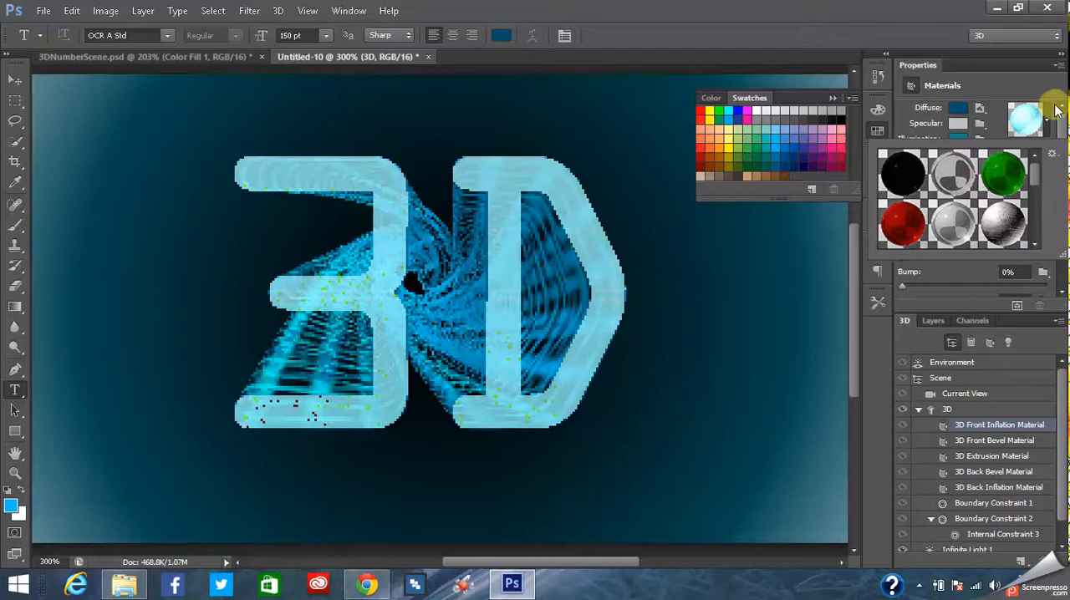
pyautogui.click(1051, 111)
pyautogui.click(958, 123)
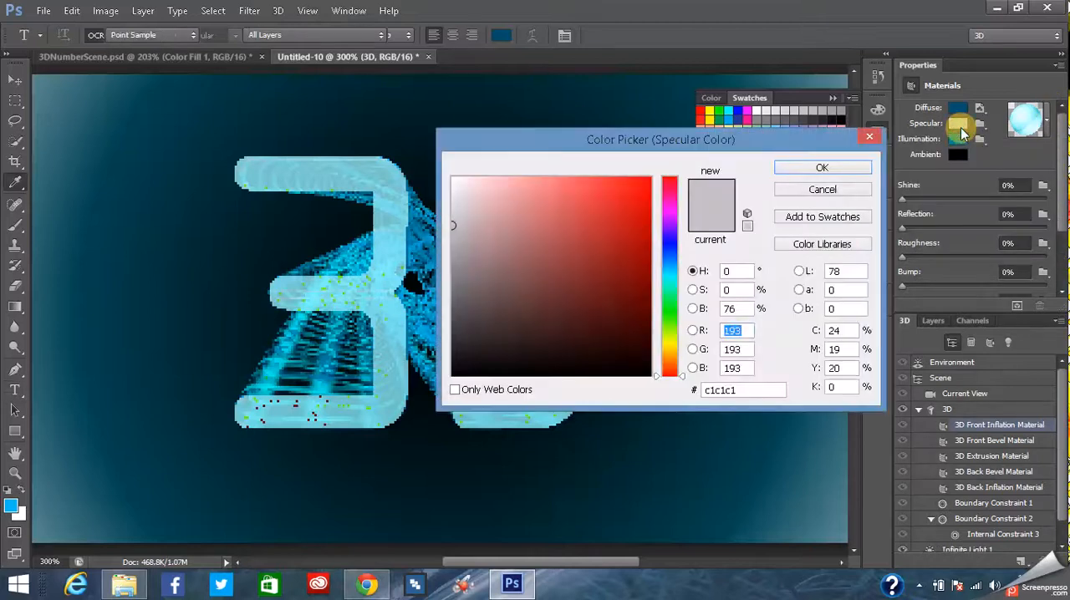
pyautogui.click(840, 192)
# - Examine the colors, opacity and refraction of the 3D Front Inflation Material in the 3D layer of 3DNumberScene.psd
pyautogui.click(174, 57)
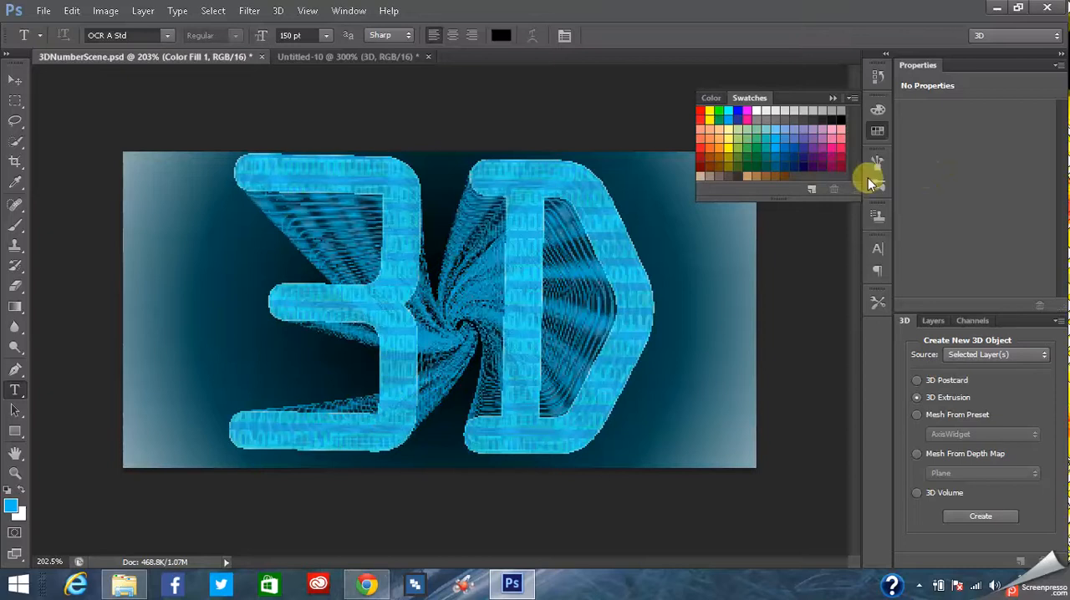
pyautogui.click(935, 324)
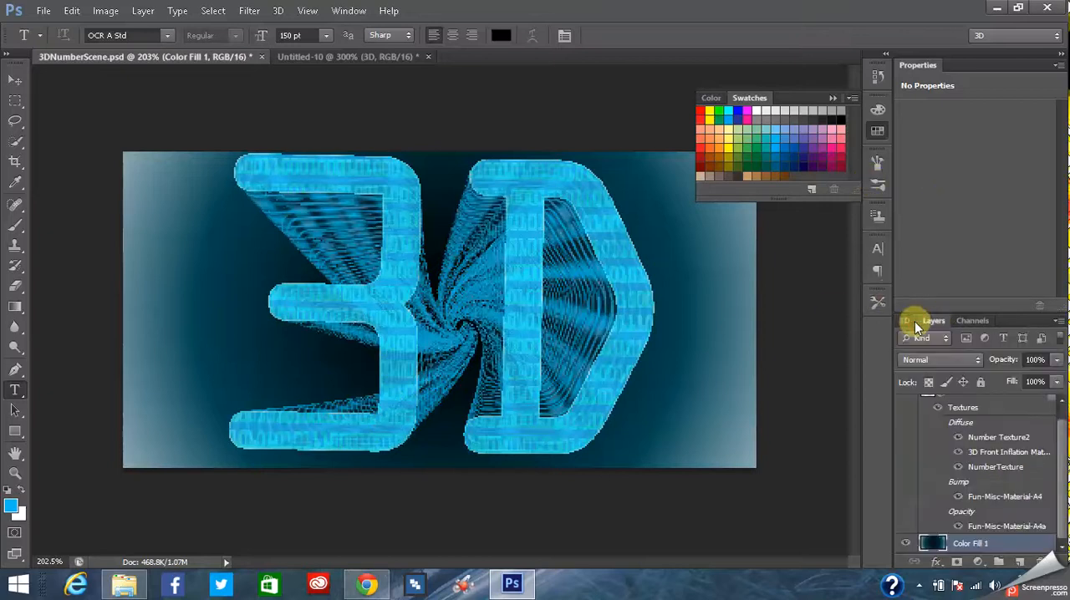
pyautogui.click(904, 321)
pyautogui.click(941, 323)
pyautogui.scroll(1, 1062, 446)
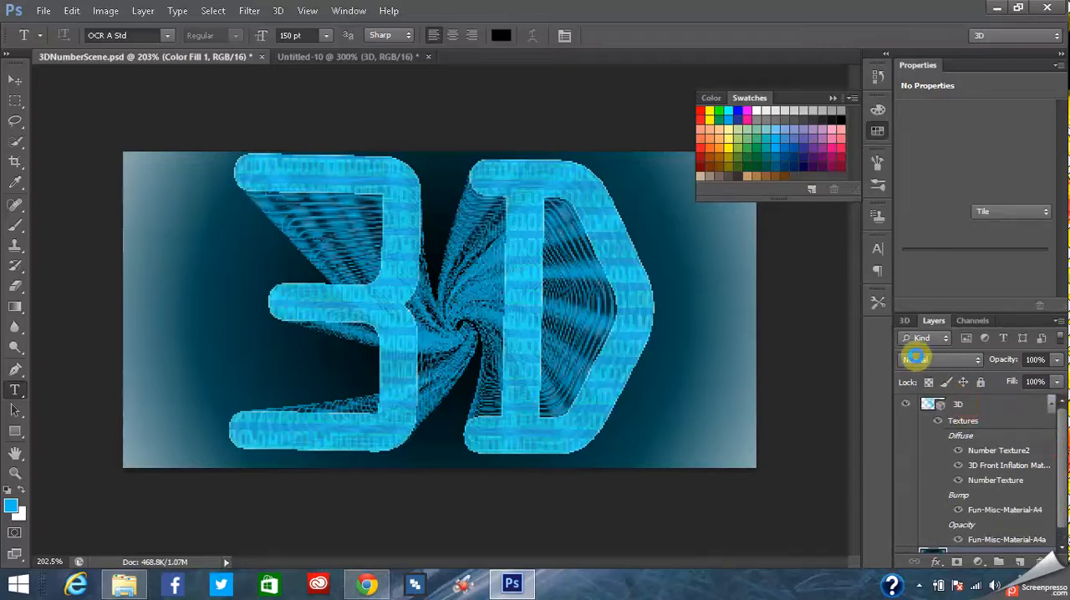
pyautogui.click(961, 404)
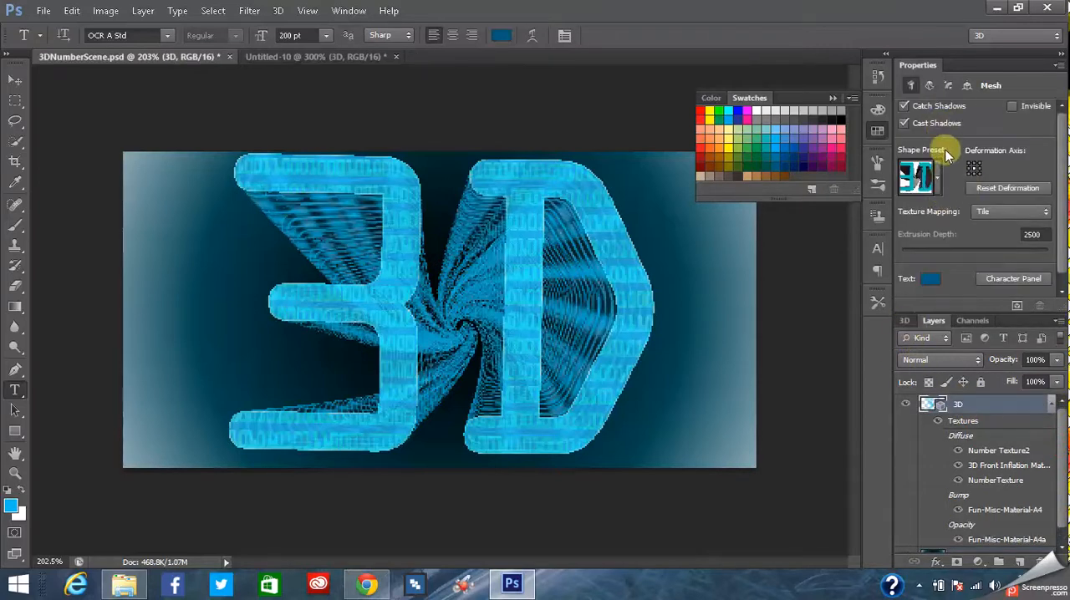
pyautogui.click(907, 321)
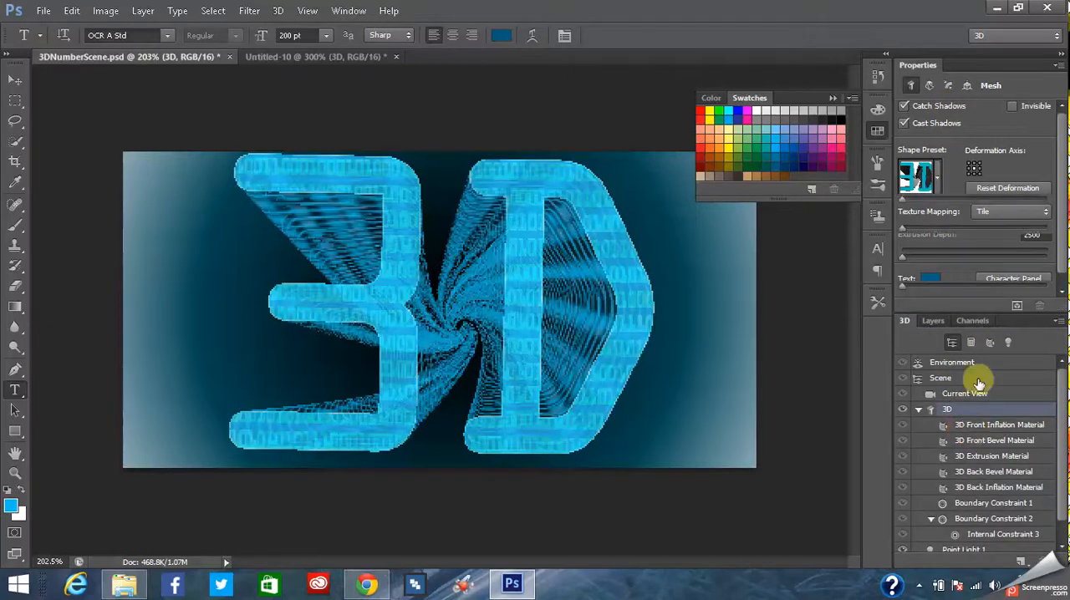
pyautogui.click(974, 426)
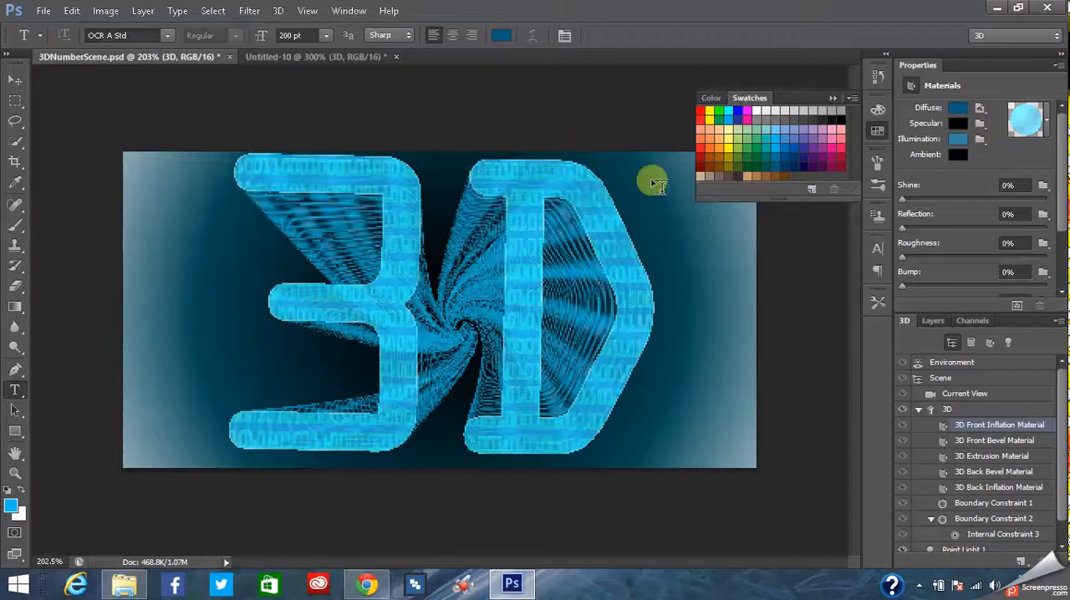
pyautogui.moveTo(1065, 172); pyautogui.dragTo(1062, 228)
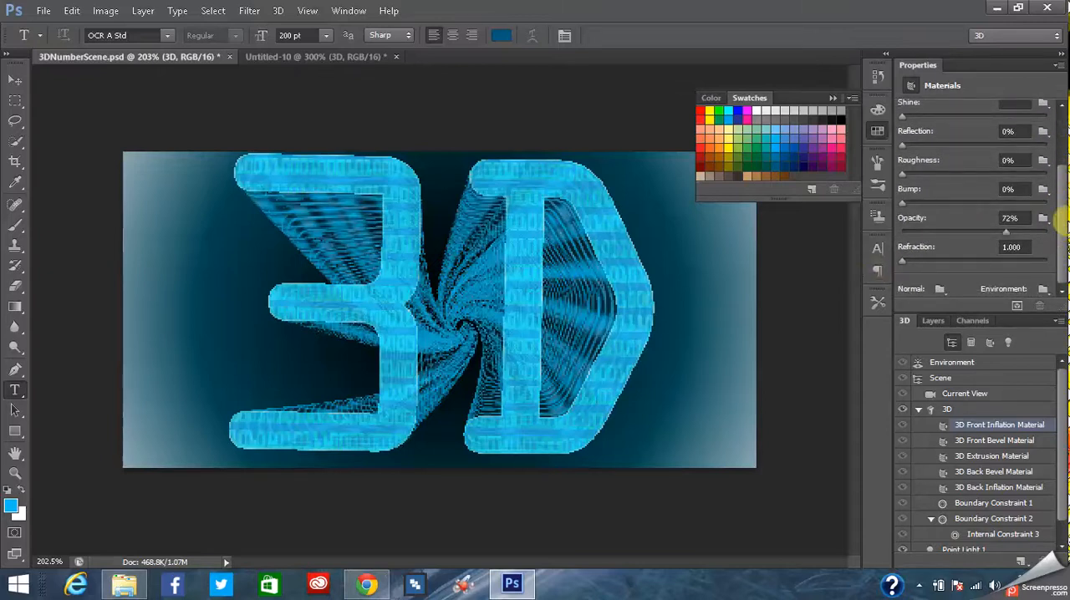
pyautogui.moveTo(1066, 241); pyautogui.dragTo(1062, 174)
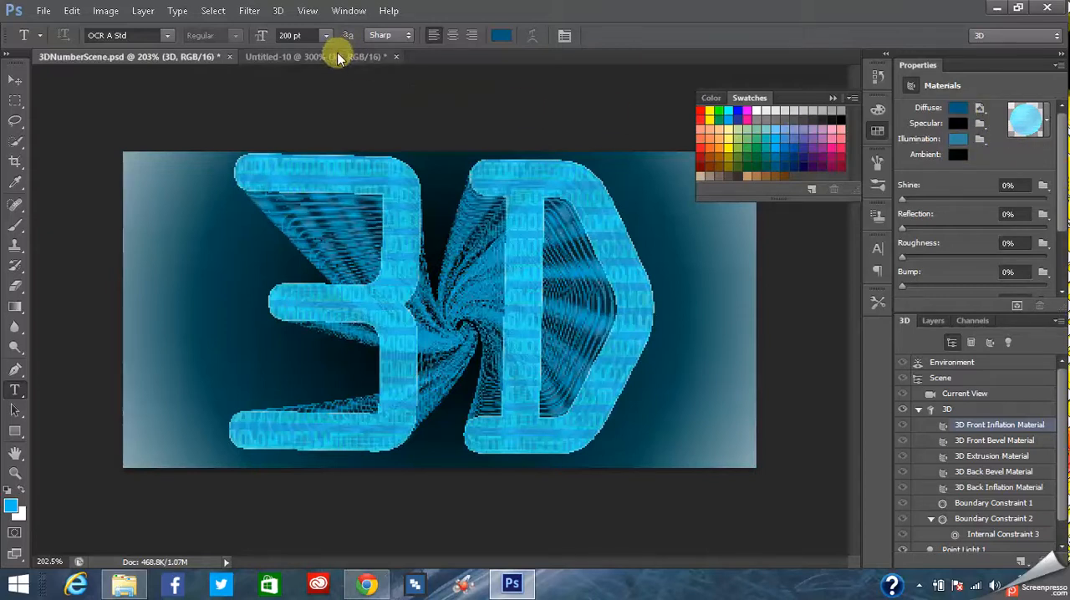
pyautogui.click(1048, 125)
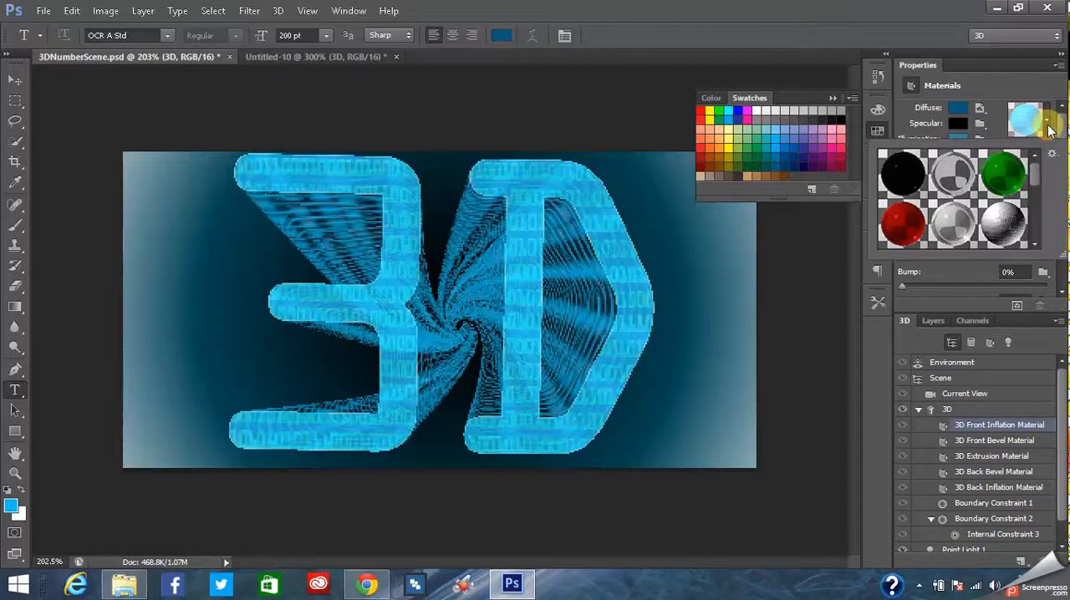
pyautogui.moveTo(1038, 172); pyautogui.dragTo(1044, 148)
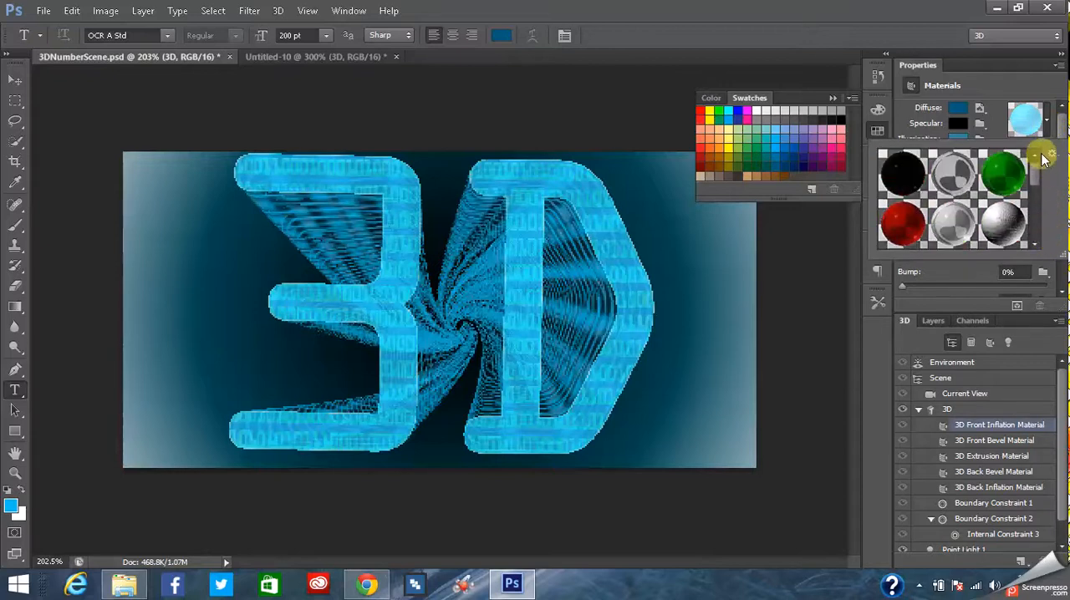
pyautogui.click(1052, 154)
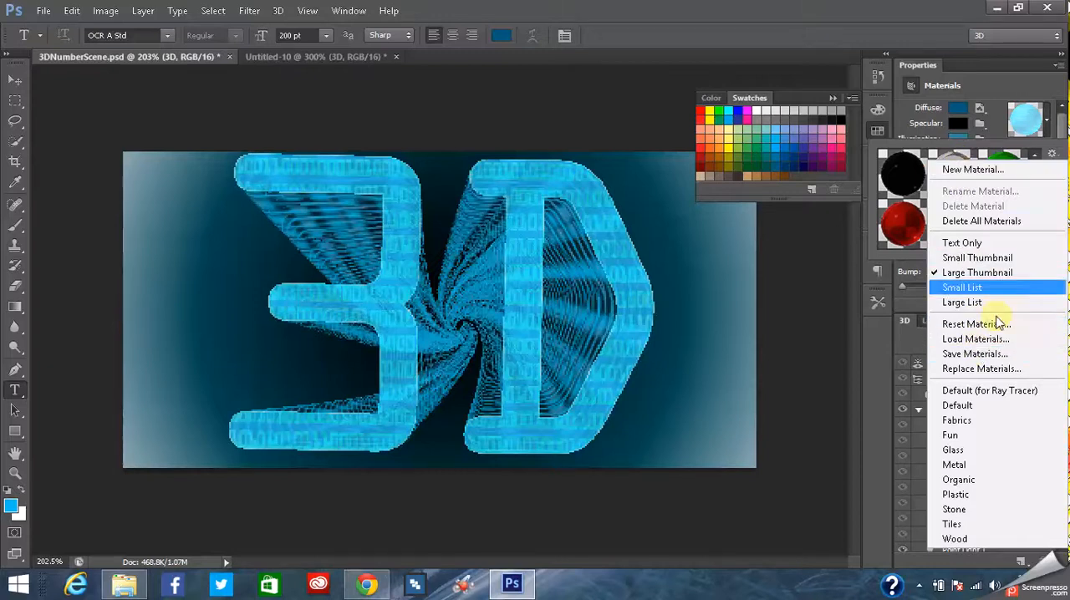
pyautogui.click(899, 301)
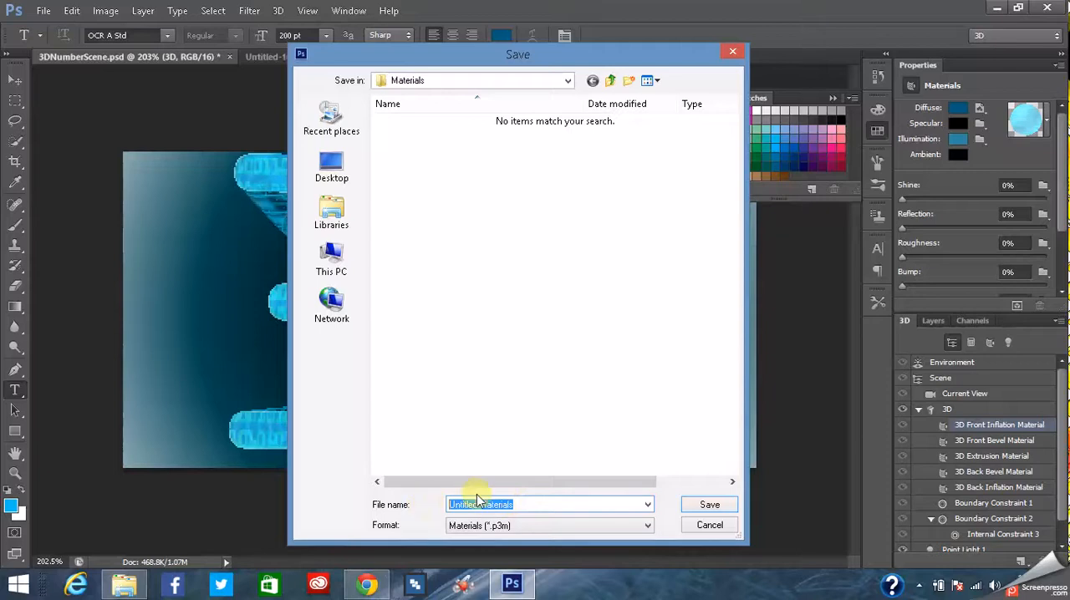
pyautogui.click(730, 51)
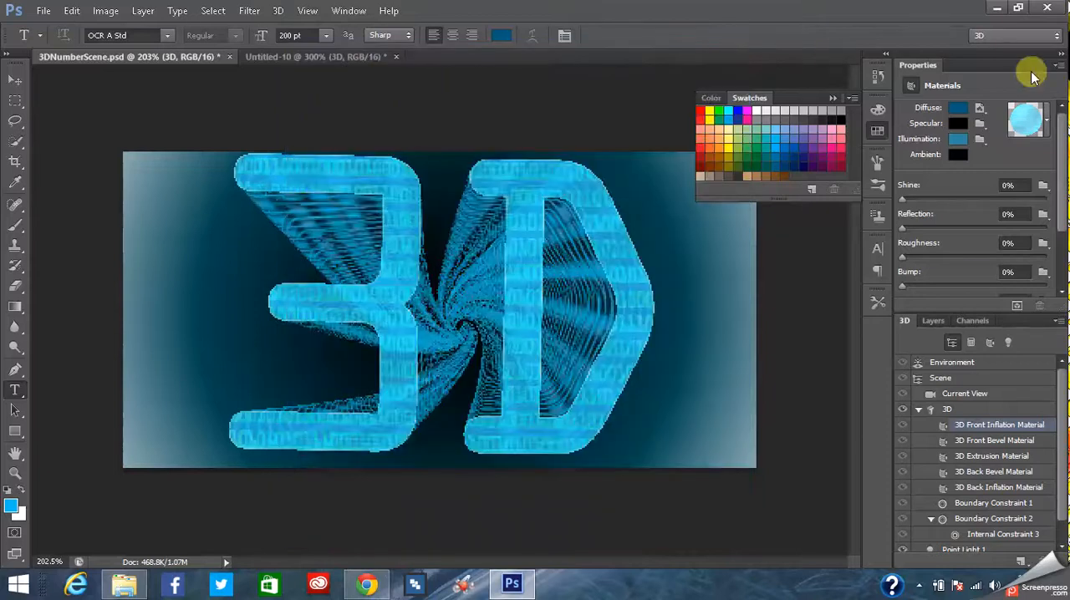
# - Save the front inflation material of 3DNumberScene.psd as a new material preset with a name starting "Numbe", and return to Untitled-10
pyautogui.click(1050, 125)
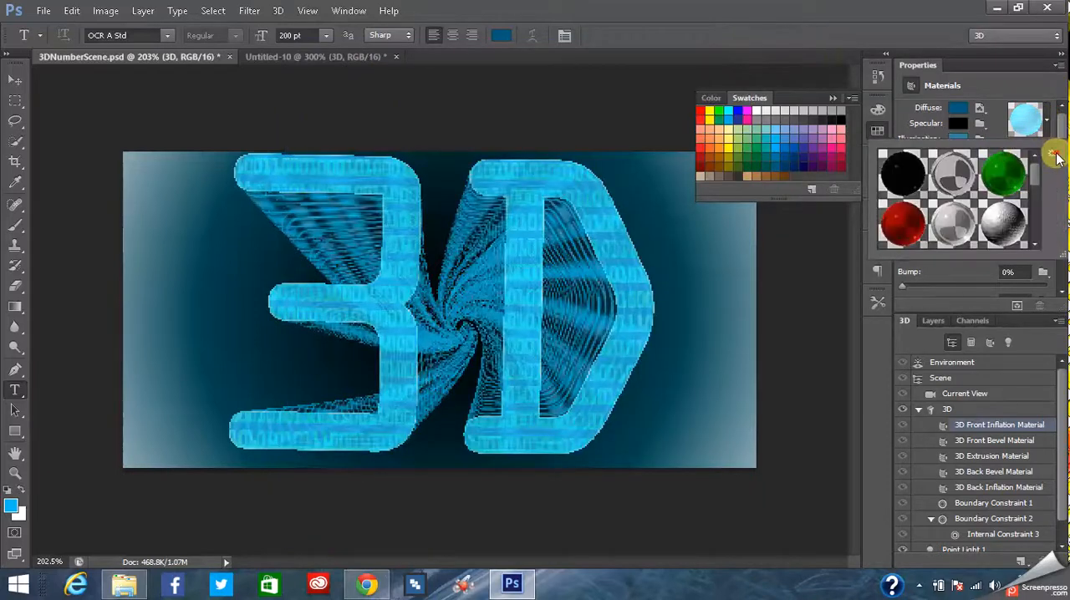
pyautogui.click(1052, 153)
pyautogui.click(997, 175)
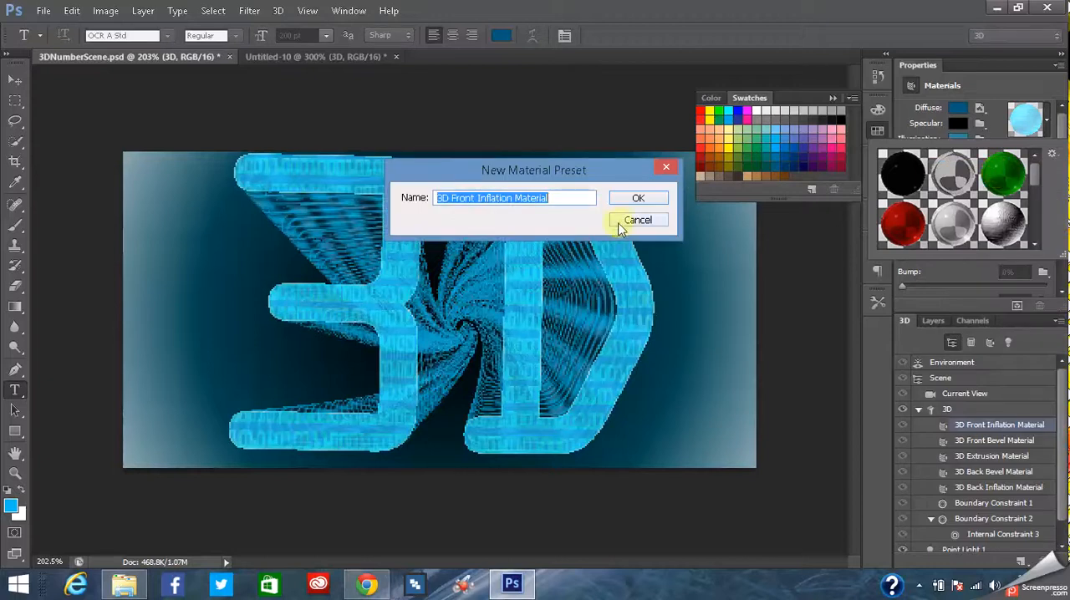
pyautogui.moveTo(548, 198); pyautogui.dragTo(472, 198)
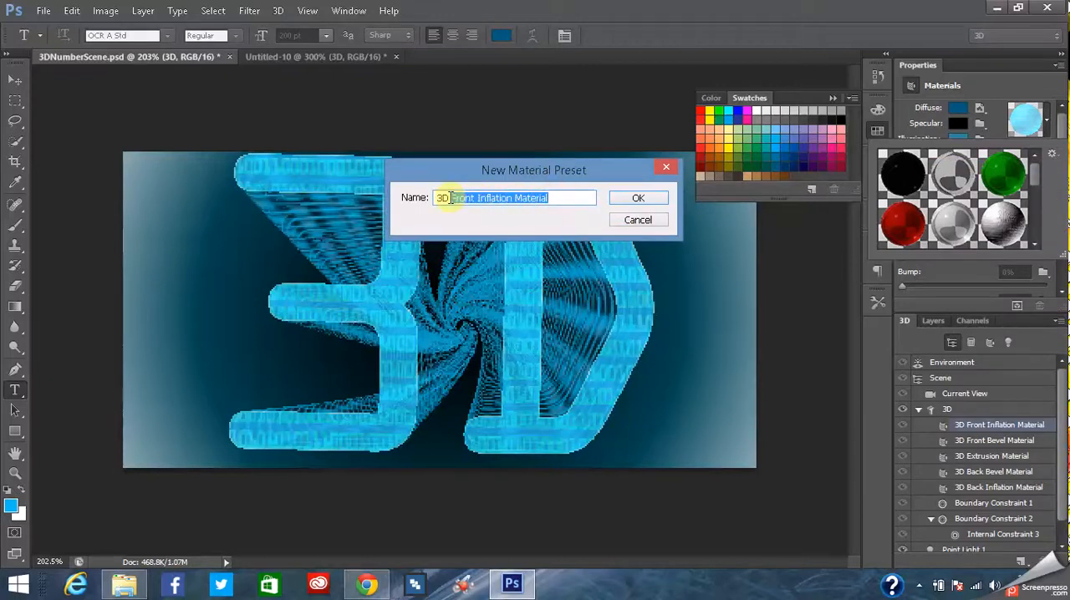
pyautogui.write('Numbers')
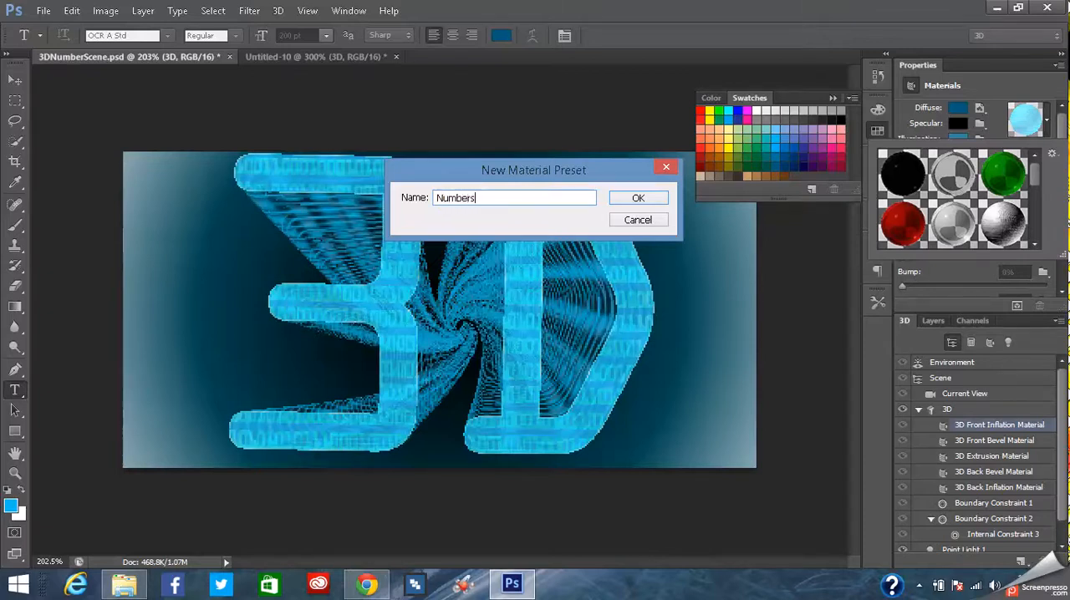
pyautogui.press('Return')
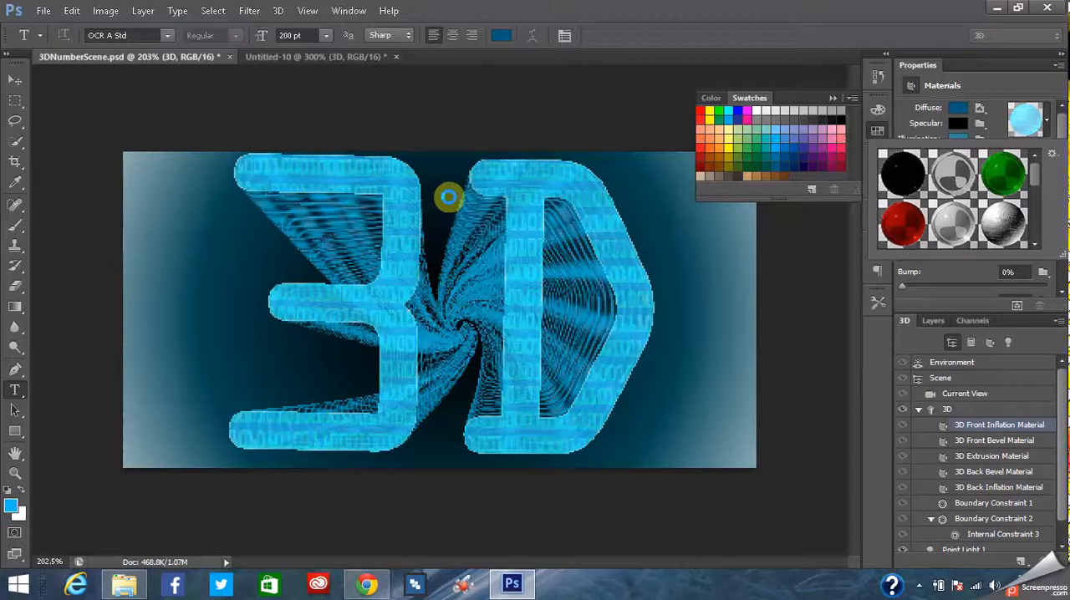
pyautogui.moveTo(1035, 173)
pyautogui.mouseDown()
pyautogui.moveTo(1041, 235)
pyautogui.moveTo(1045, 158)
pyautogui.mouseUp()
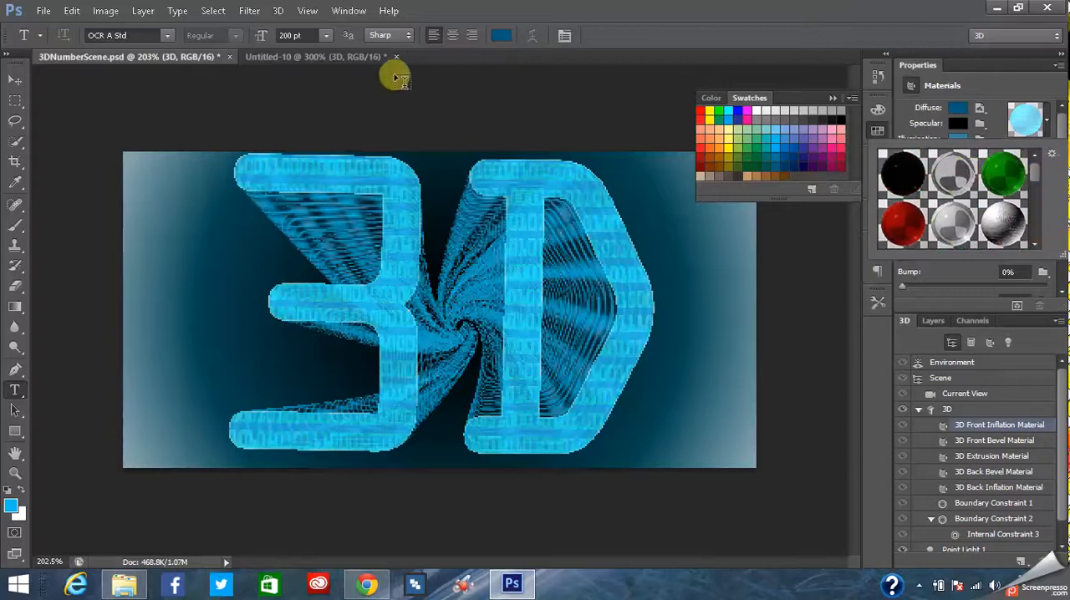
pyautogui.click(381, 58)
pyautogui.click(371, 54)
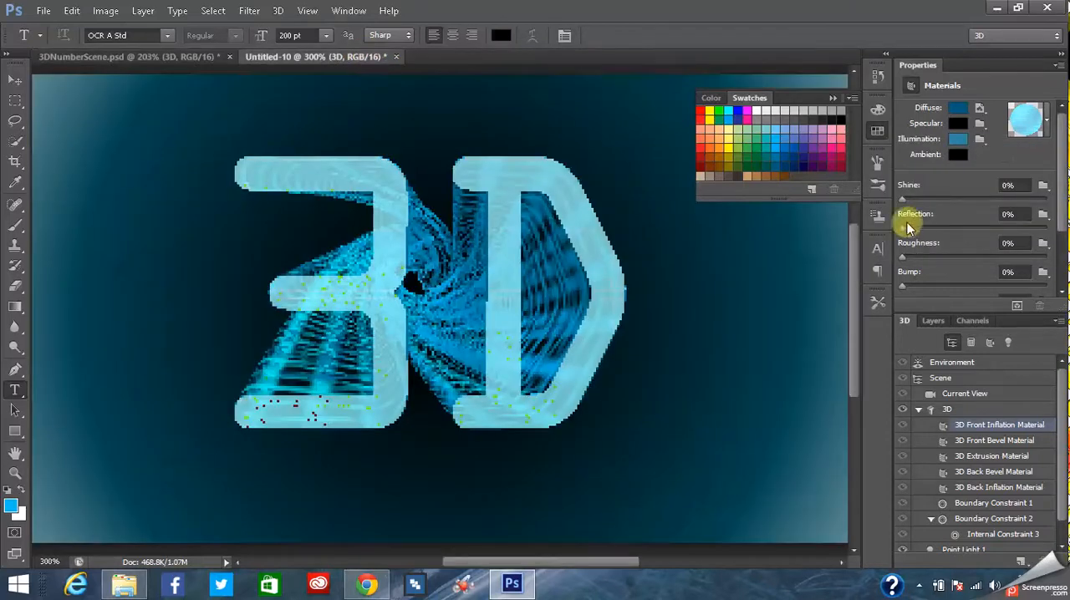
# - Apply the newly saved light blue number material preset to the 3D Front Inflation Material in Untitled-10
pyautogui.click(1049, 133)
pyautogui.moveTo(1044, 175); pyautogui.dragTo(1044, 227)
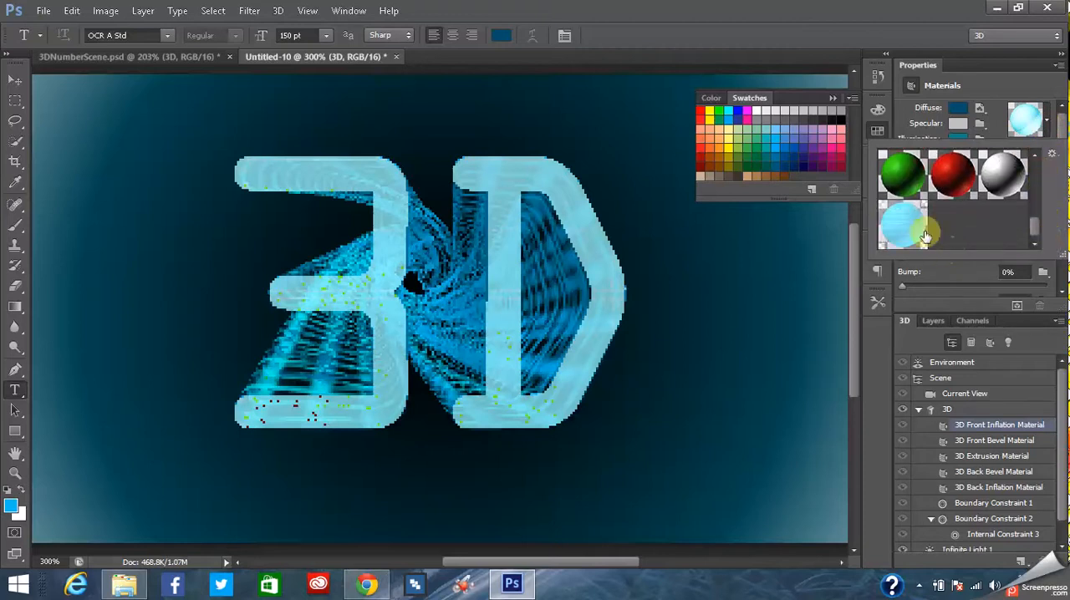
pyautogui.click(903, 222)
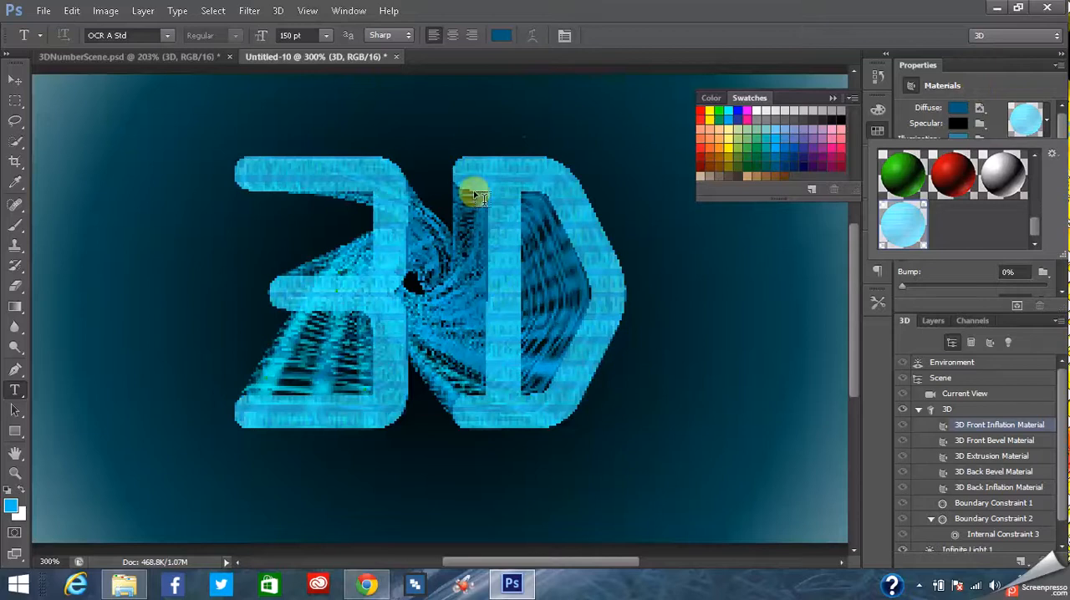
pyautogui.click(1016, 85)
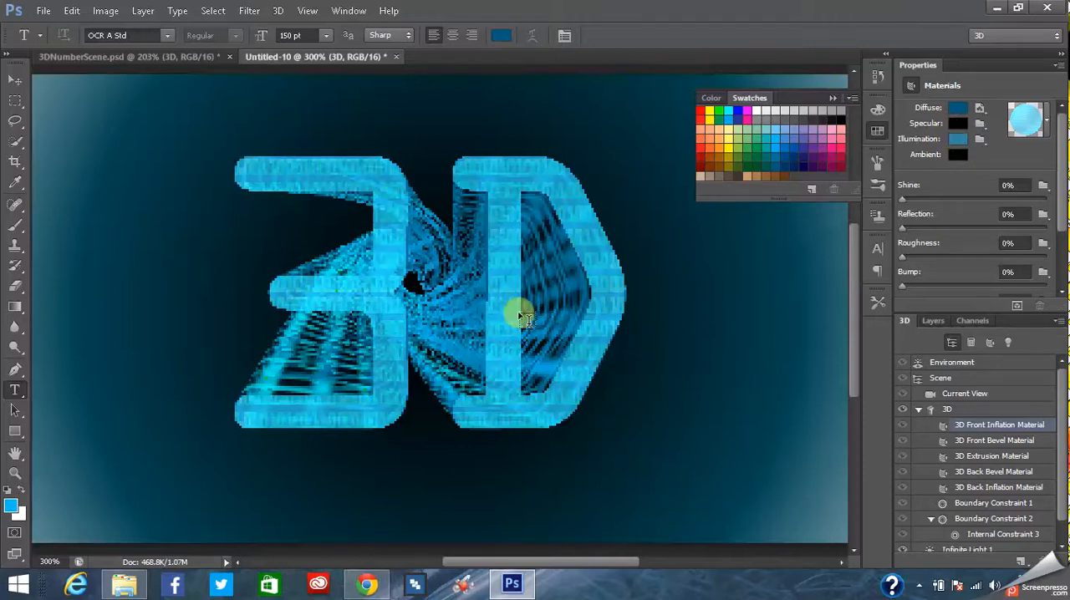
pyautogui.click(1044, 126)
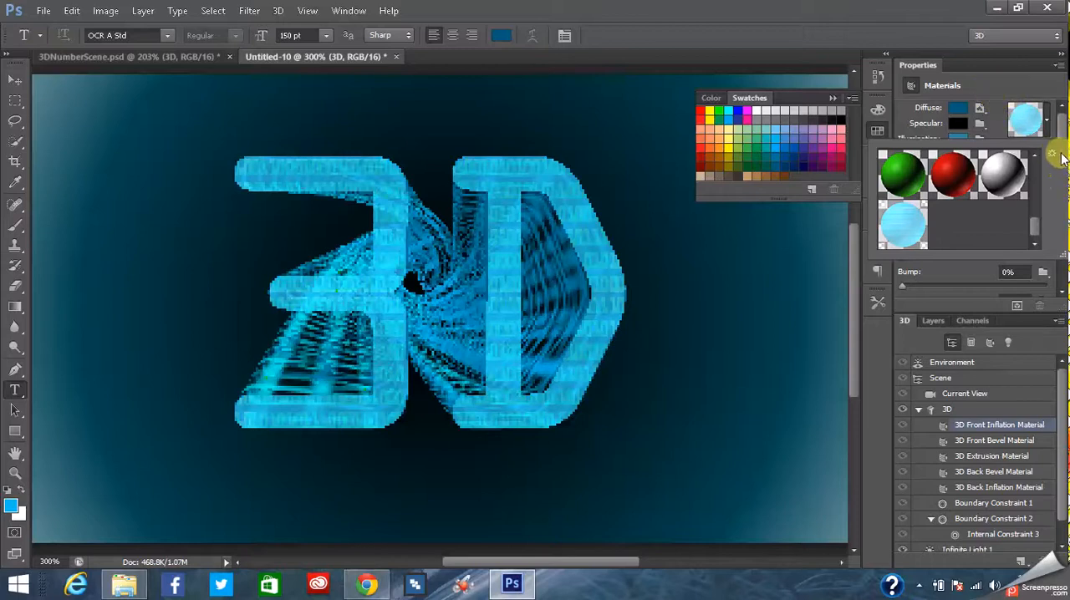
pyautogui.click(1047, 88)
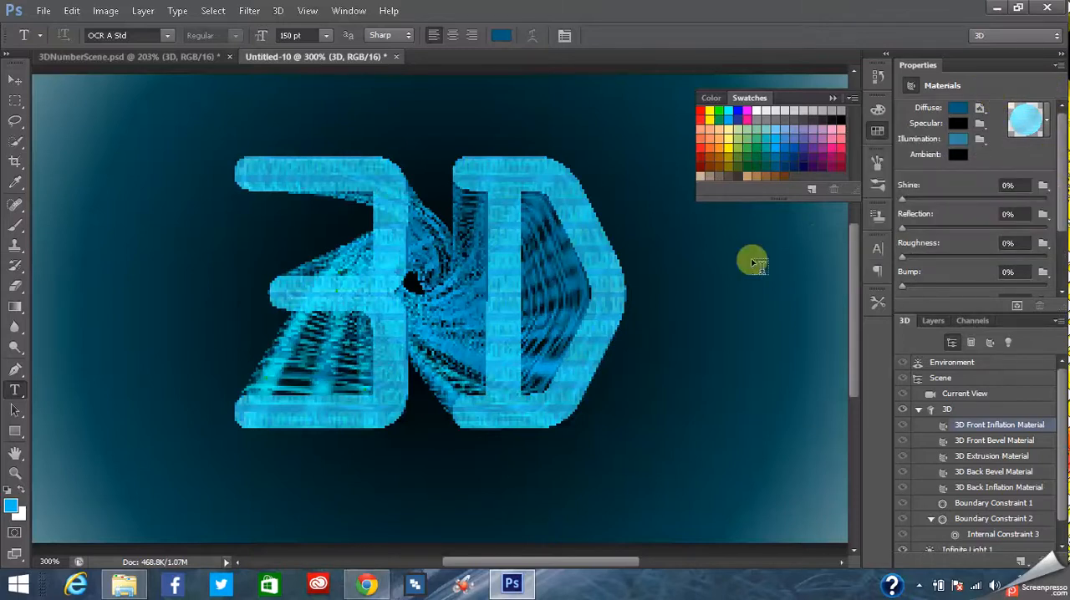
# - Test-render a rectangular area about 1.96 by 1.44 in around the upper part of the "D" in Untitled-10, then stop and deselect
pyautogui.moveTo(1061, 164); pyautogui.dragTo(1059, 226)
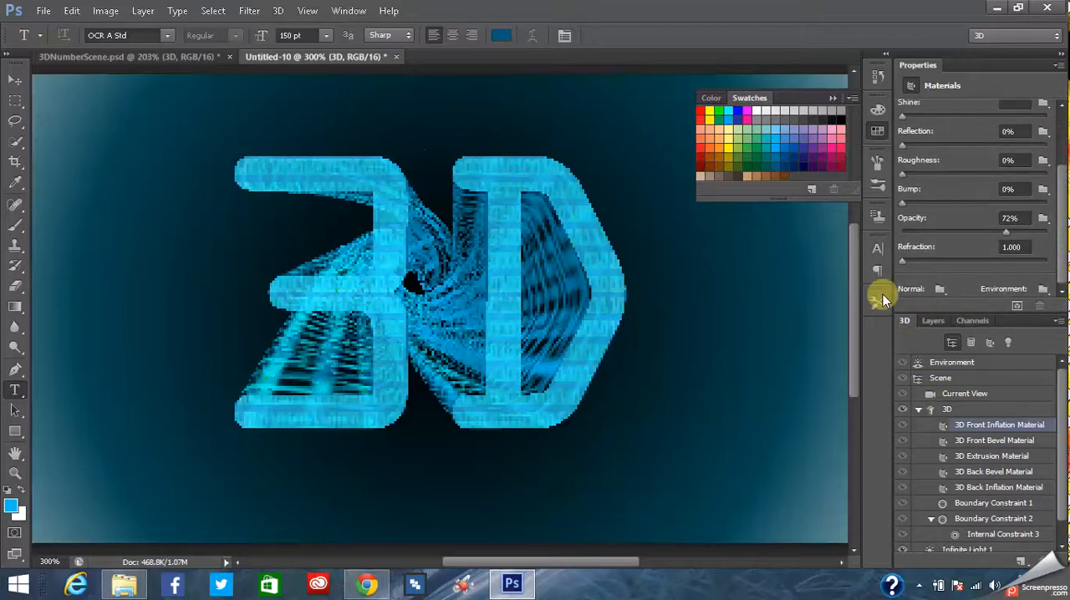
pyautogui.moveTo(1064, 434); pyautogui.dragTo(1065, 473)
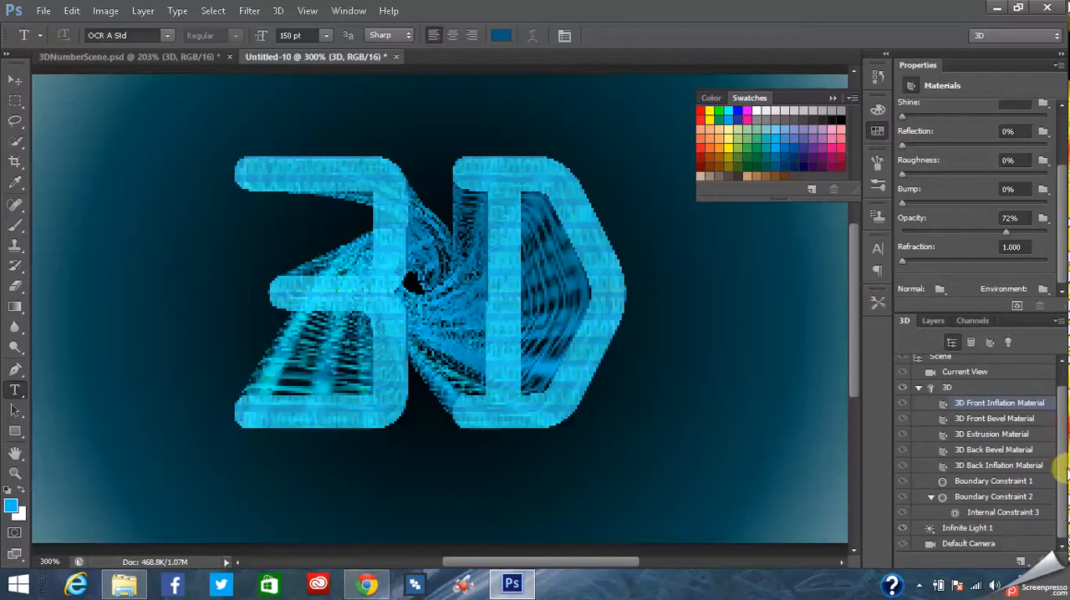
pyautogui.click(15, 100)
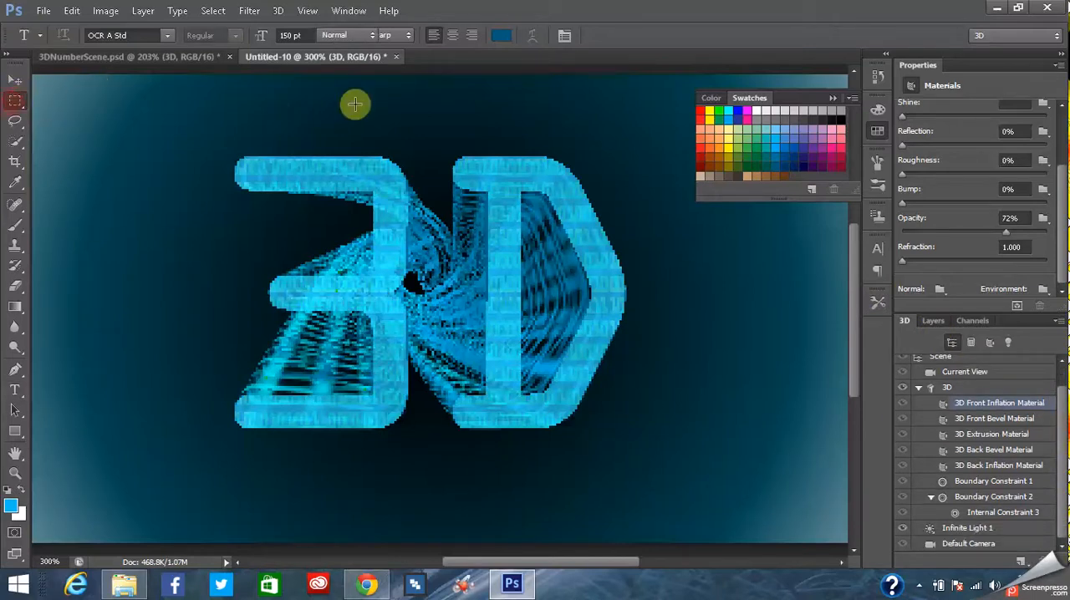
pyautogui.click(361, 105)
pyautogui.moveTo(528, 212); pyautogui.dragTo(693, 347)
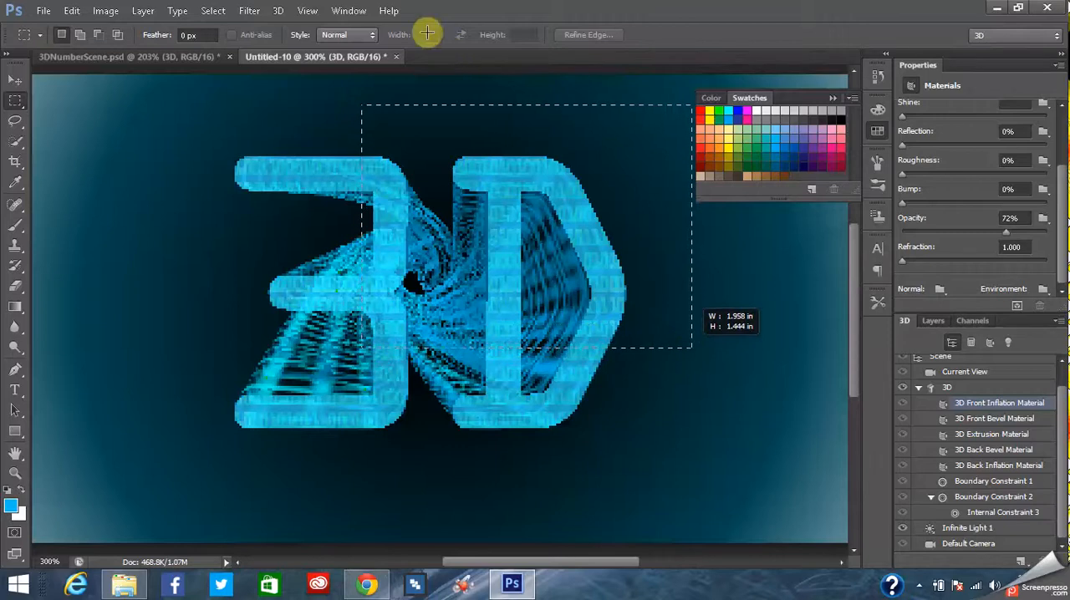
pyautogui.click(279, 10)
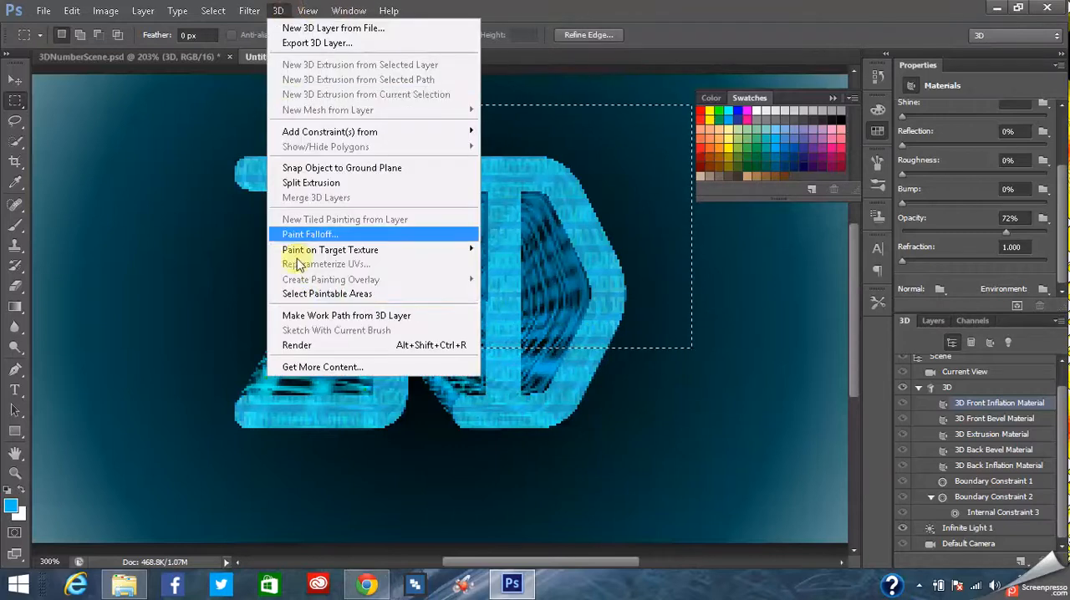
pyautogui.click(311, 352)
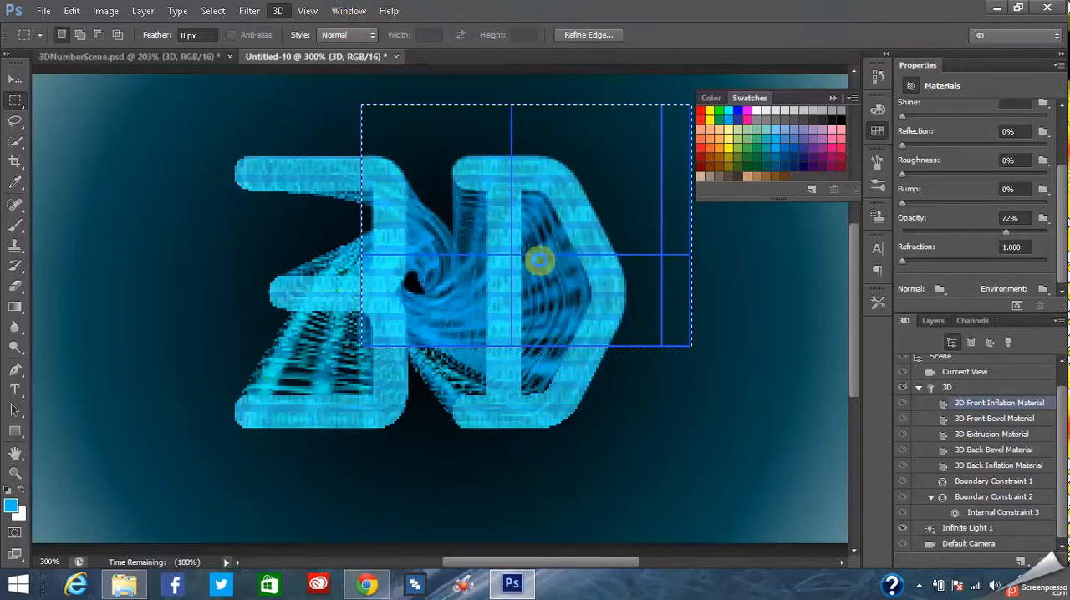
pyautogui.click(753, 316)
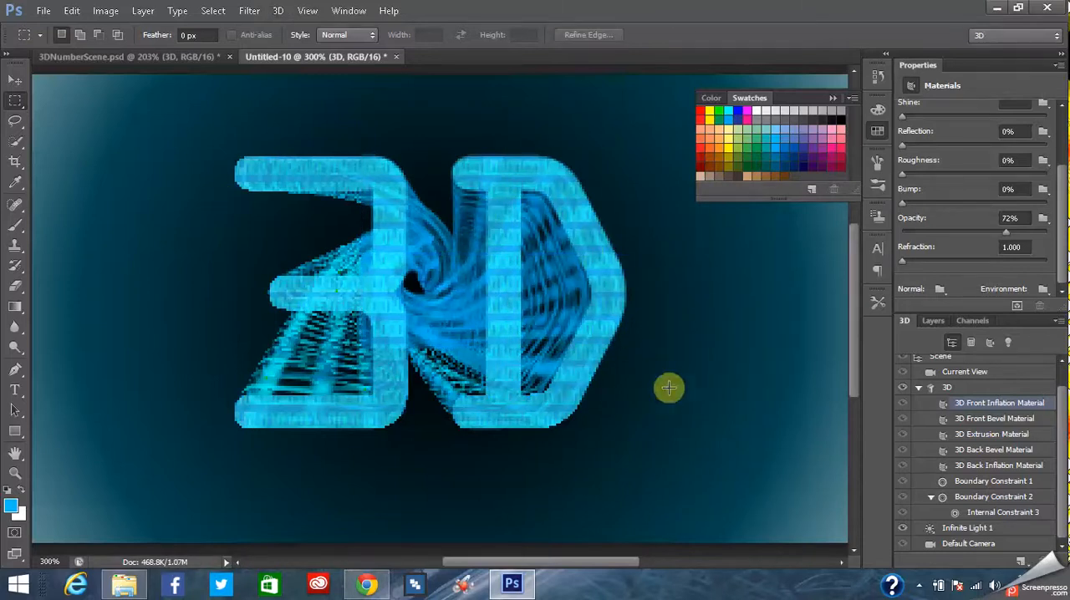
# - Test-render a rectangular area over the upper part of the "D" in 3DNumberScene.psd for comparison, then stop and deselect
pyautogui.click(105, 57)
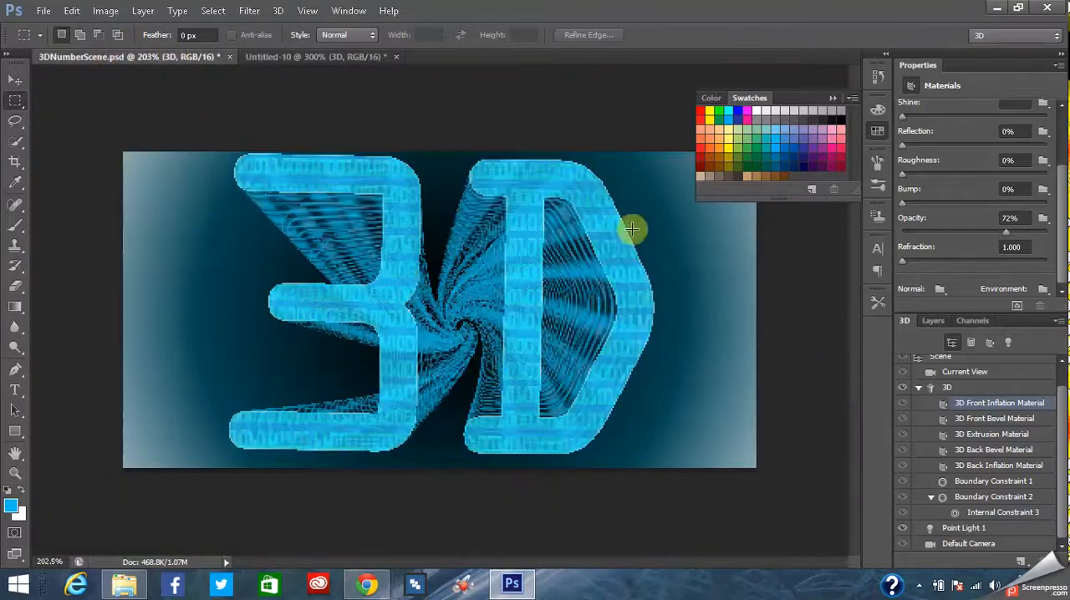
pyautogui.moveTo(448, 162); pyautogui.dragTo(700, 360)
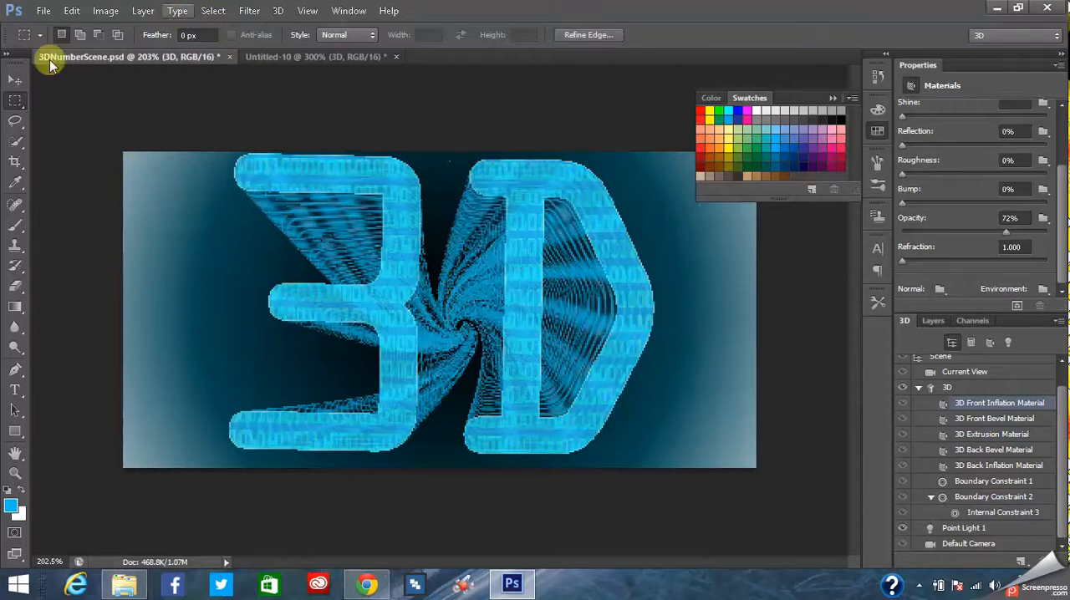
pyautogui.click(277, 10)
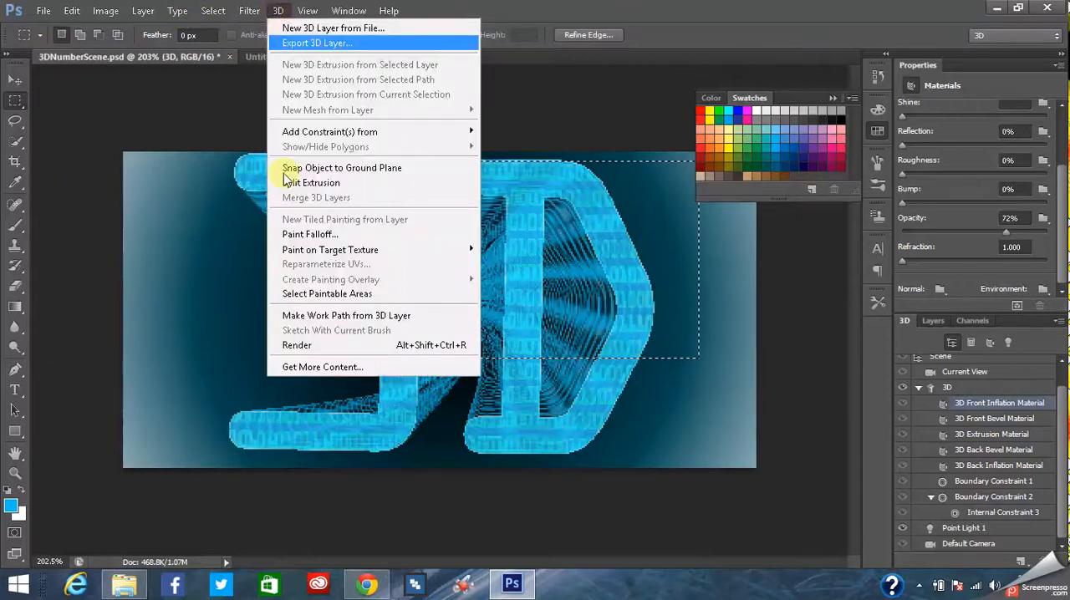
pyautogui.click(291, 344)
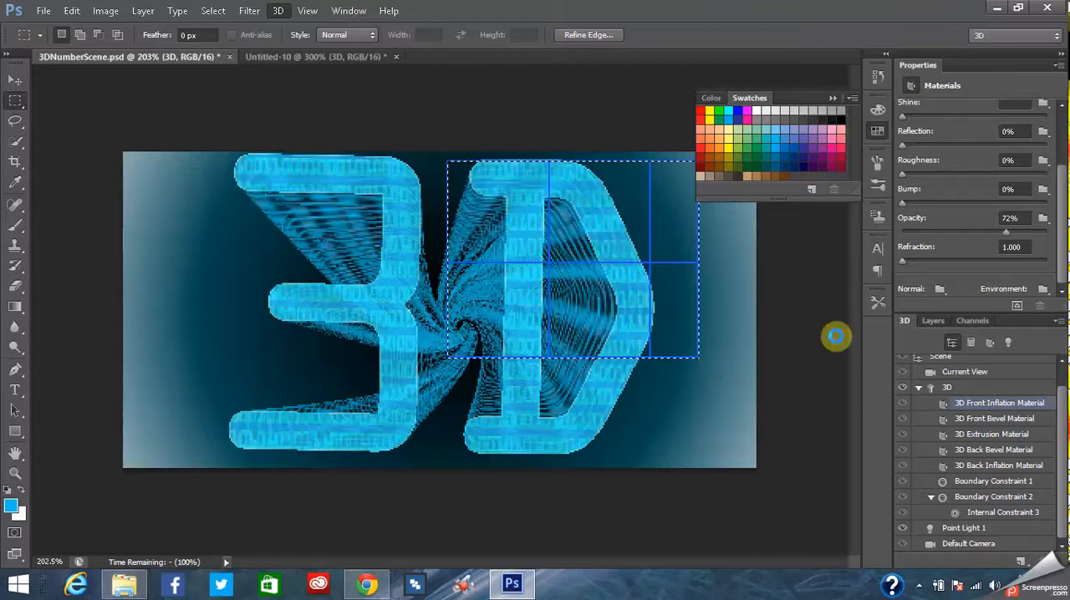
pyautogui.click(693, 381)
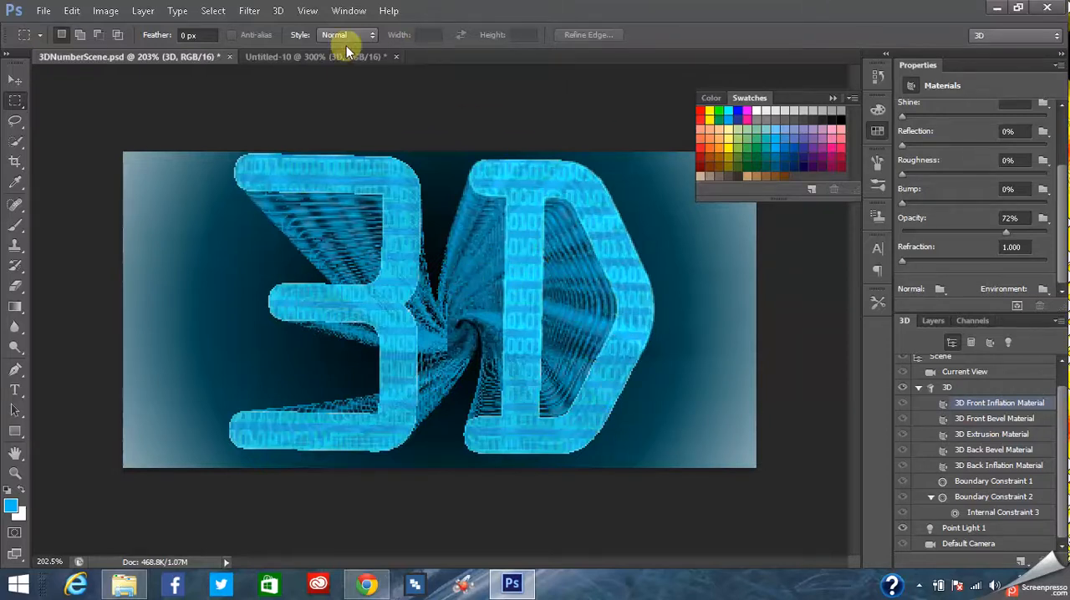
# - Return to Untitled-10 and set the 3D Front Bevel Material's illumination color to bright cyan, hex 00d8ff
pyautogui.click(311, 56)
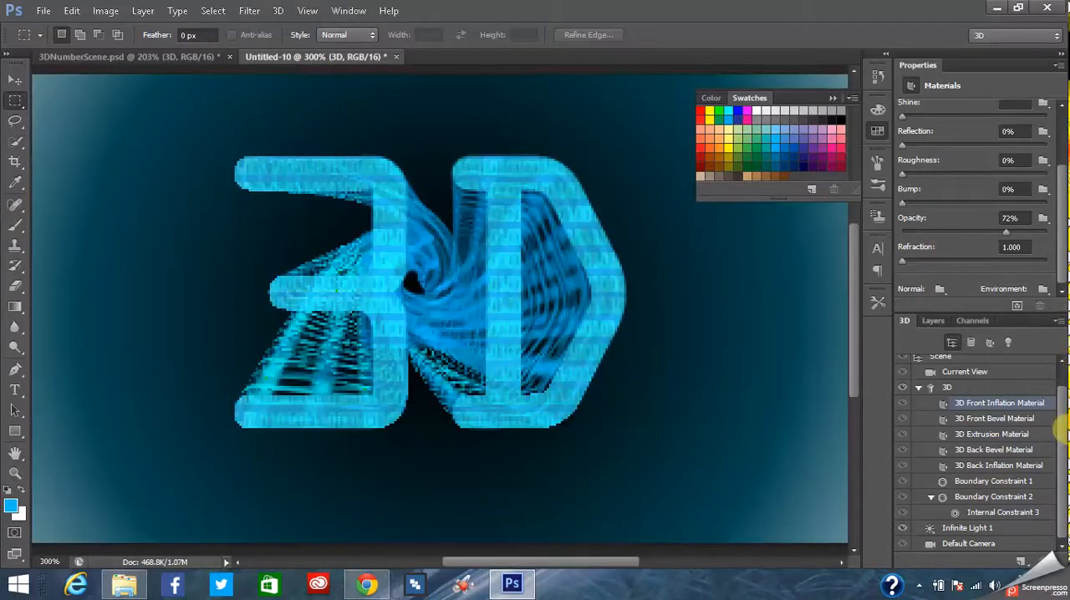
pyautogui.click(986, 419)
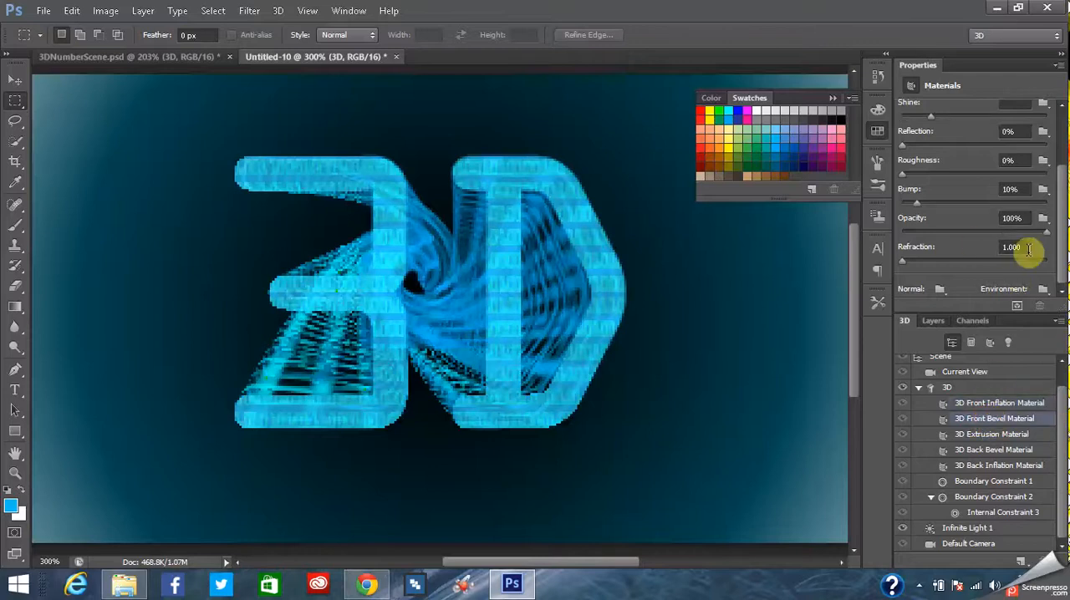
pyautogui.moveTo(1065, 237); pyautogui.dragTo(1062, 121)
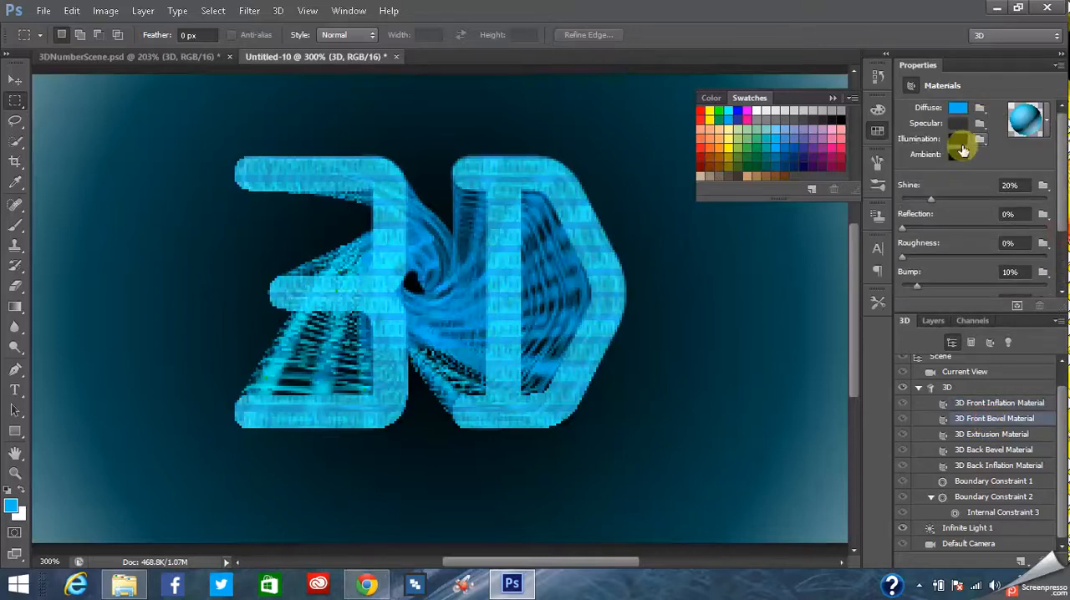
pyautogui.click(959, 144)
pyautogui.click(467, 207)
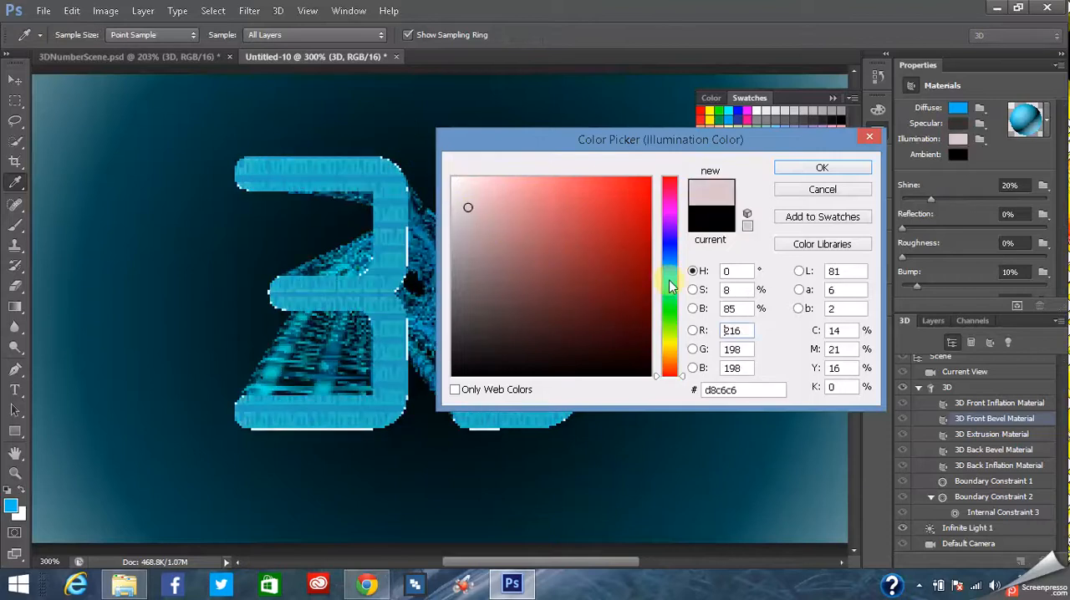
pyautogui.moveTo(671, 280); pyautogui.dragTo(674, 272)
pyautogui.click(627, 198)
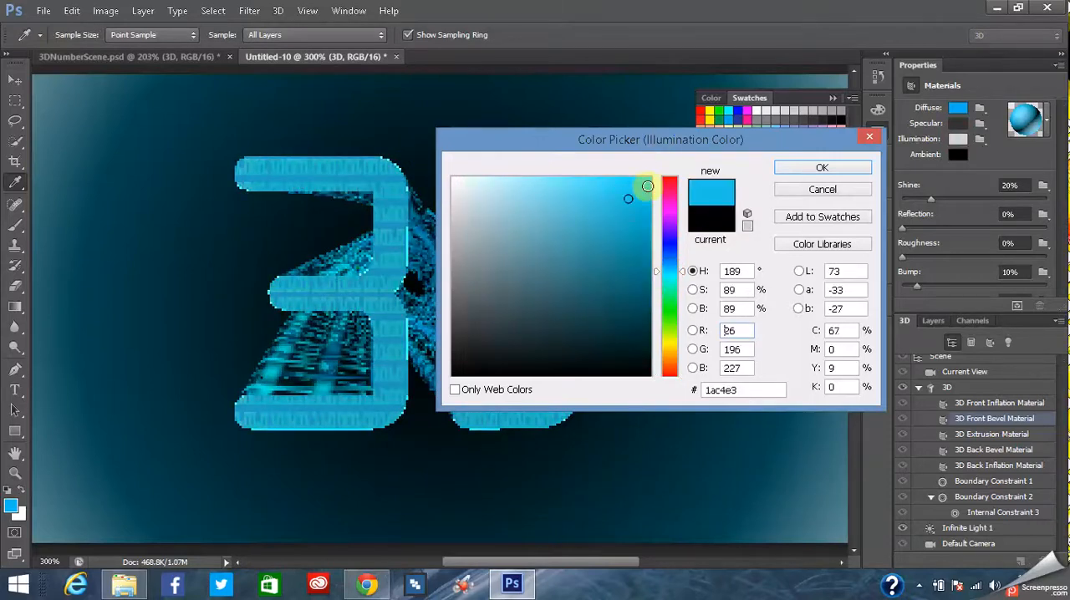
pyautogui.moveTo(666, 174); pyautogui.dragTo(677, 165)
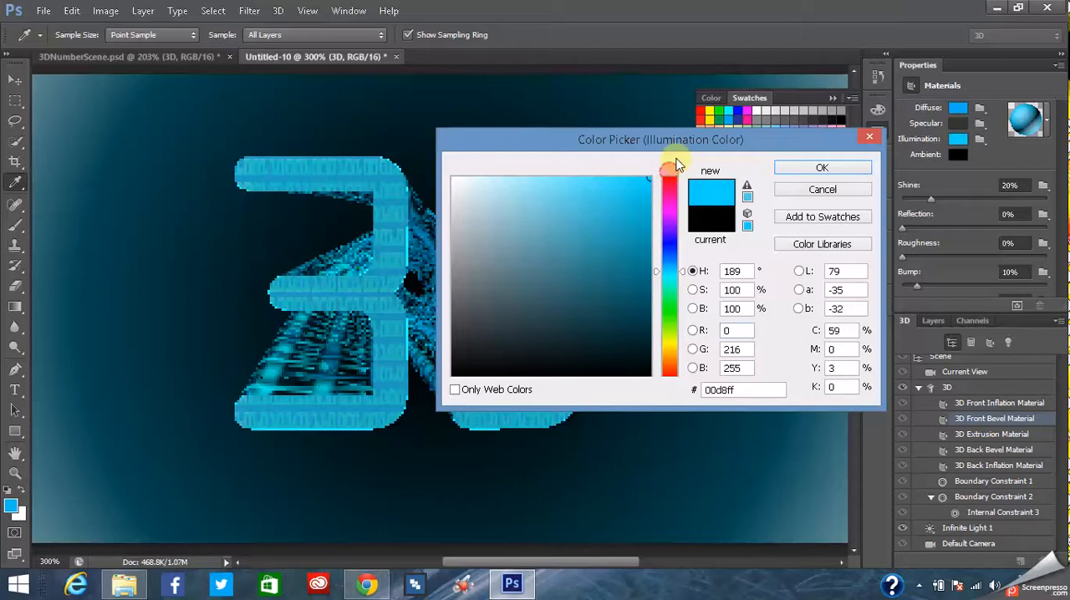
pyautogui.click(796, 170)
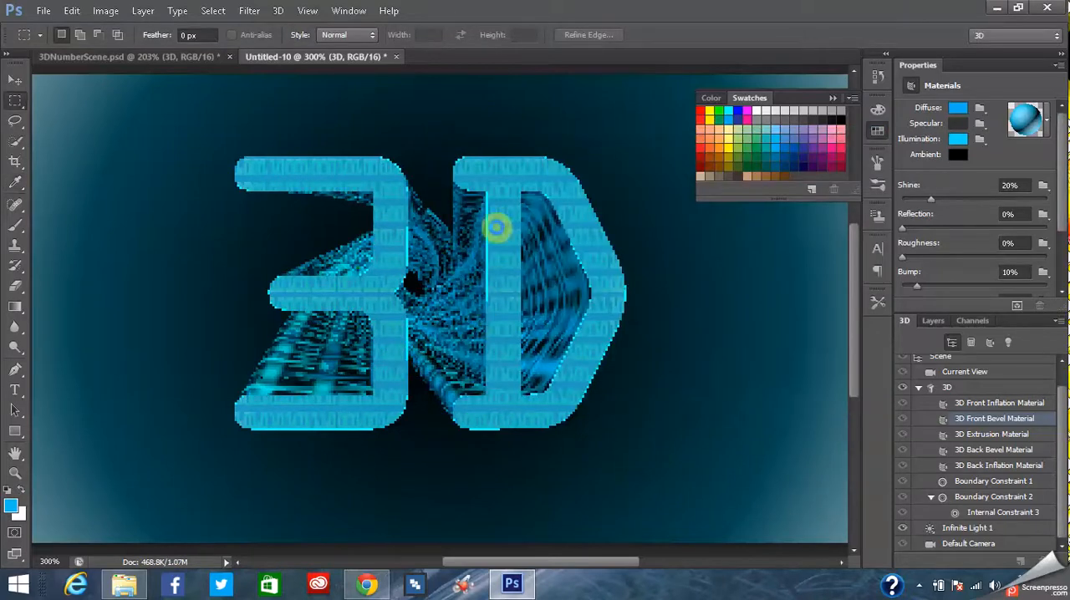
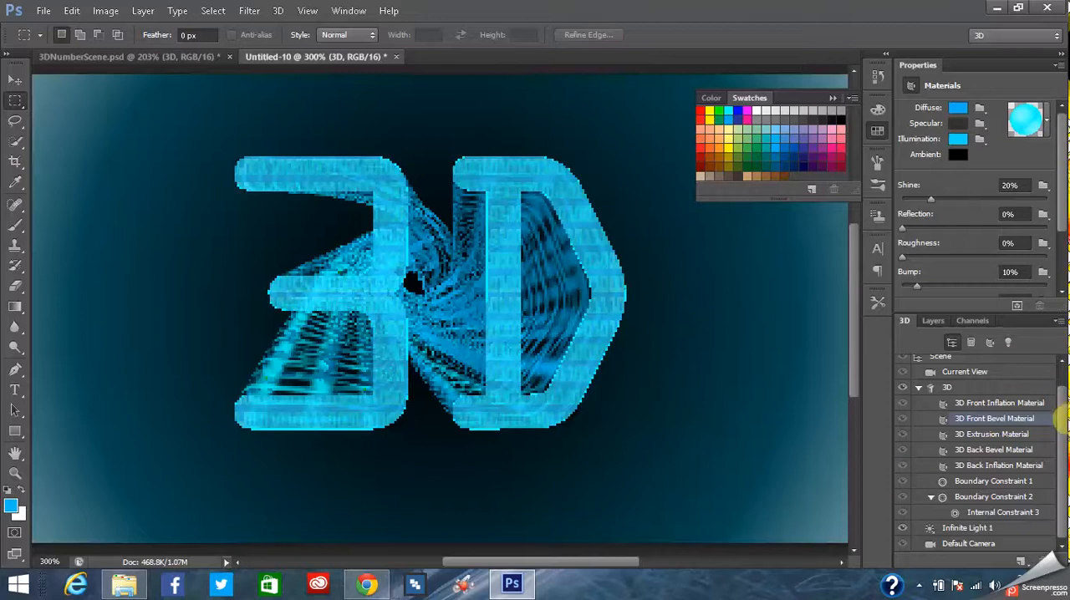
# - Check the look of 3DNumberScene.psd, then return to Untitled-10 and test-render a rectangular area around the whole "3D" text
pyautogui.click(185, 56)
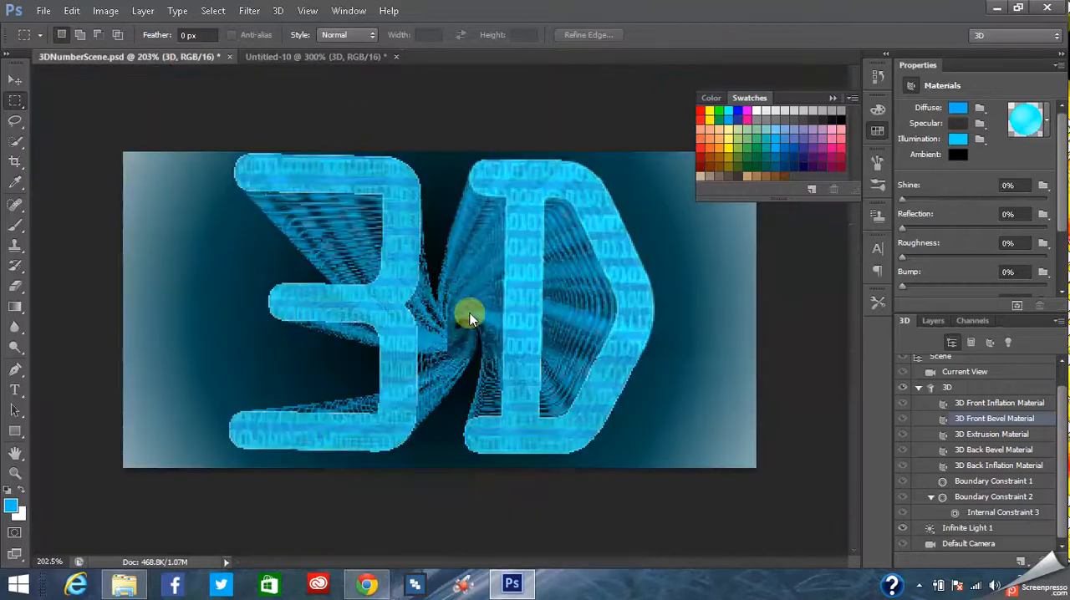
pyautogui.click(285, 56)
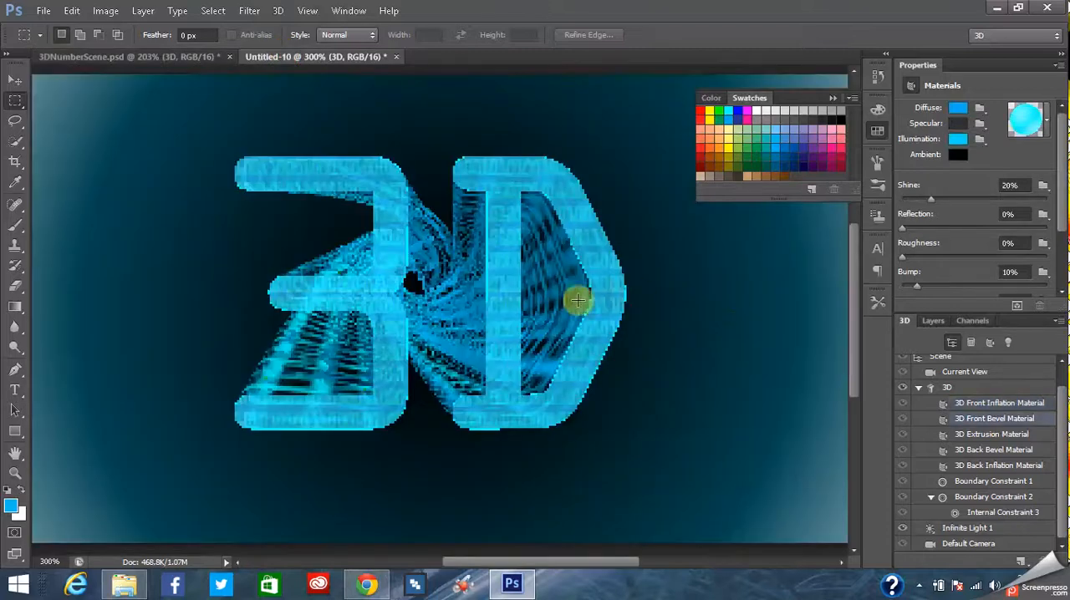
pyautogui.moveTo(201, 96); pyautogui.dragTo(668, 459)
pyautogui.click(278, 10)
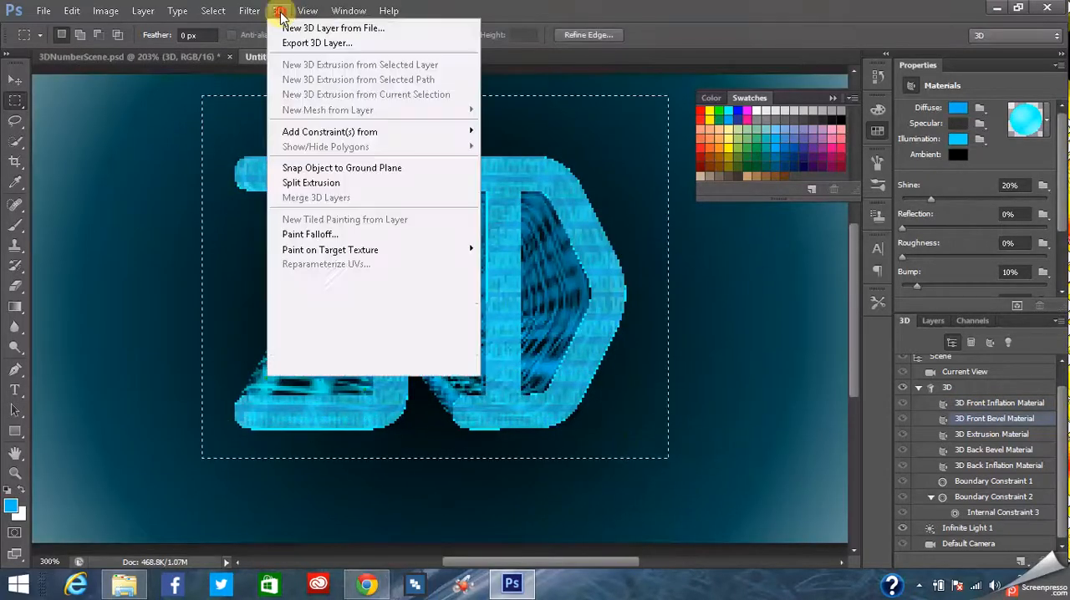
pyautogui.click(309, 345)
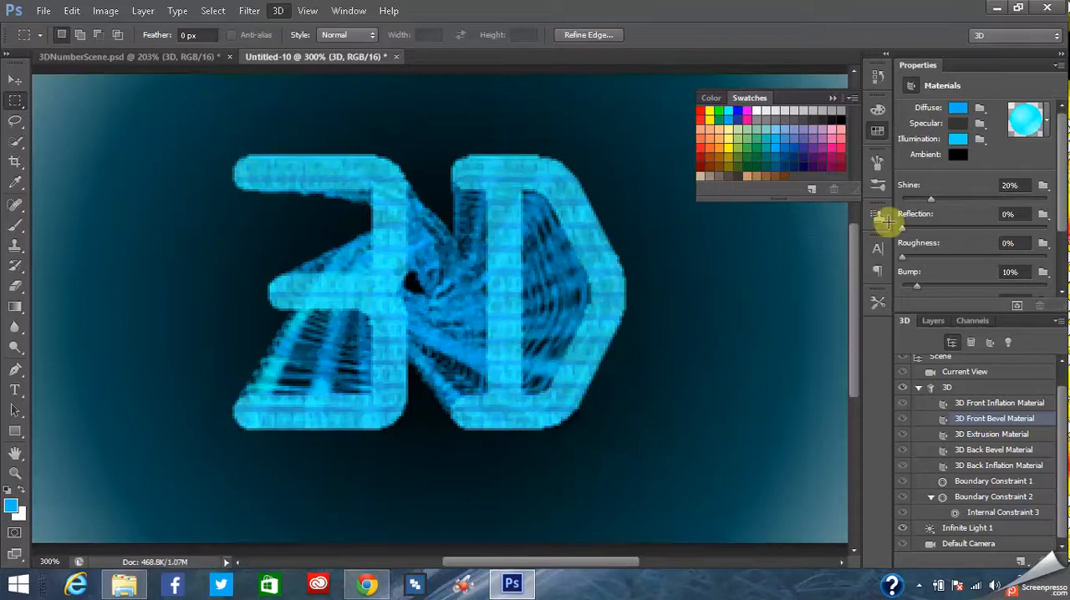
# - Set the 3D Front Bevel Material's shine to 0%, bump to 0% and opacity to 84%
pyautogui.moveTo(931, 204); pyautogui.dragTo(906, 199)
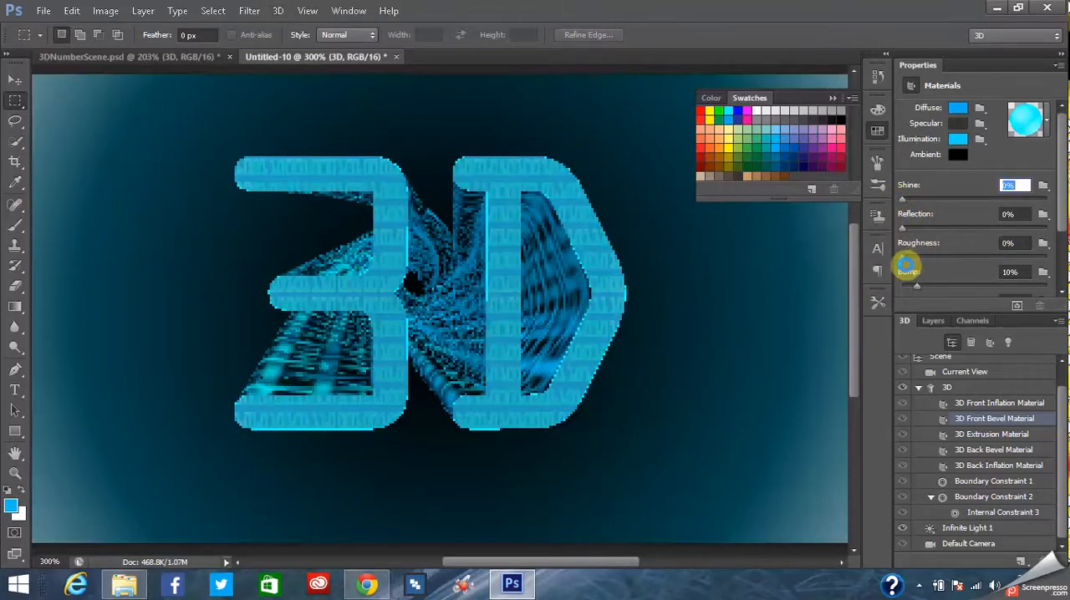
pyautogui.moveTo(915, 287); pyautogui.dragTo(884, 289)
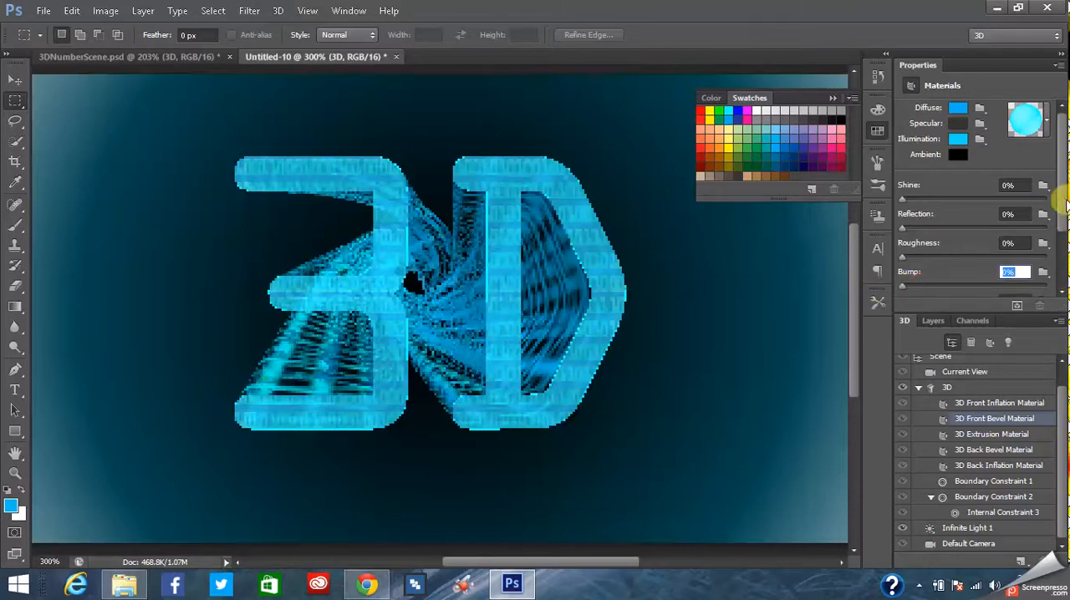
pyautogui.moveTo(1060, 201); pyautogui.dragTo(1024, 234)
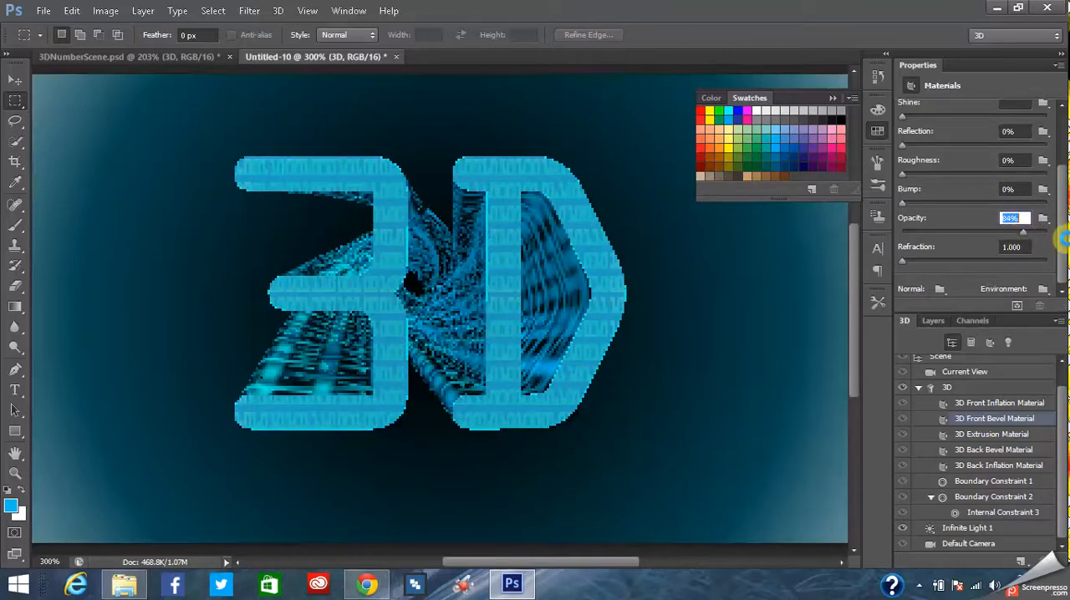
# - Test-render a rectangular area tightly around the "3D" text with the changed bevel material, then stop and deselect
pyautogui.moveTo(223, 133); pyautogui.dragTo(651, 469)
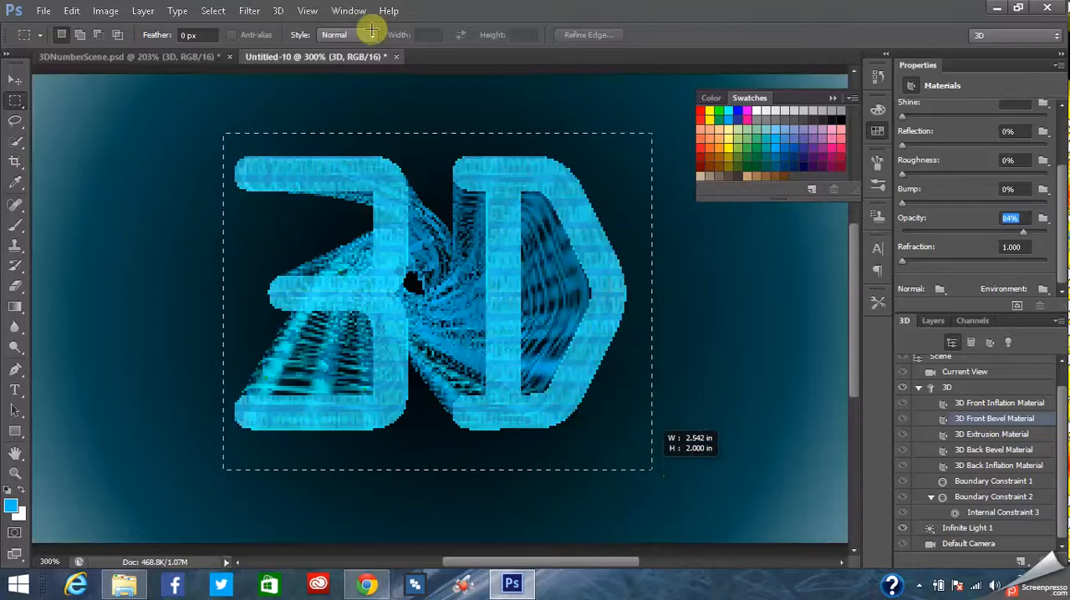
pyautogui.click(278, 10)
pyautogui.click(306, 345)
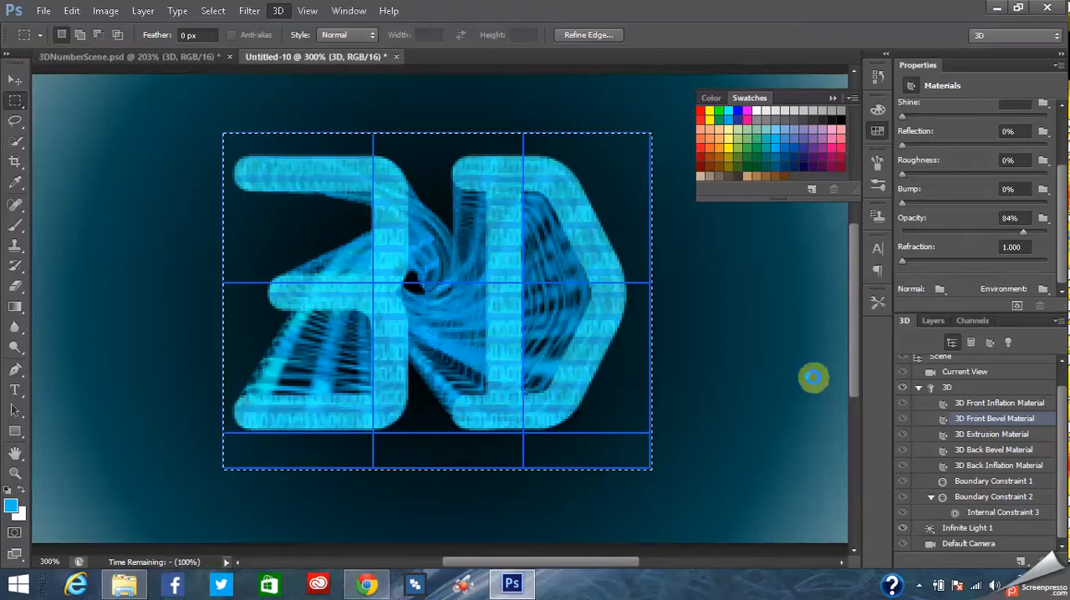
pyautogui.click(744, 353)
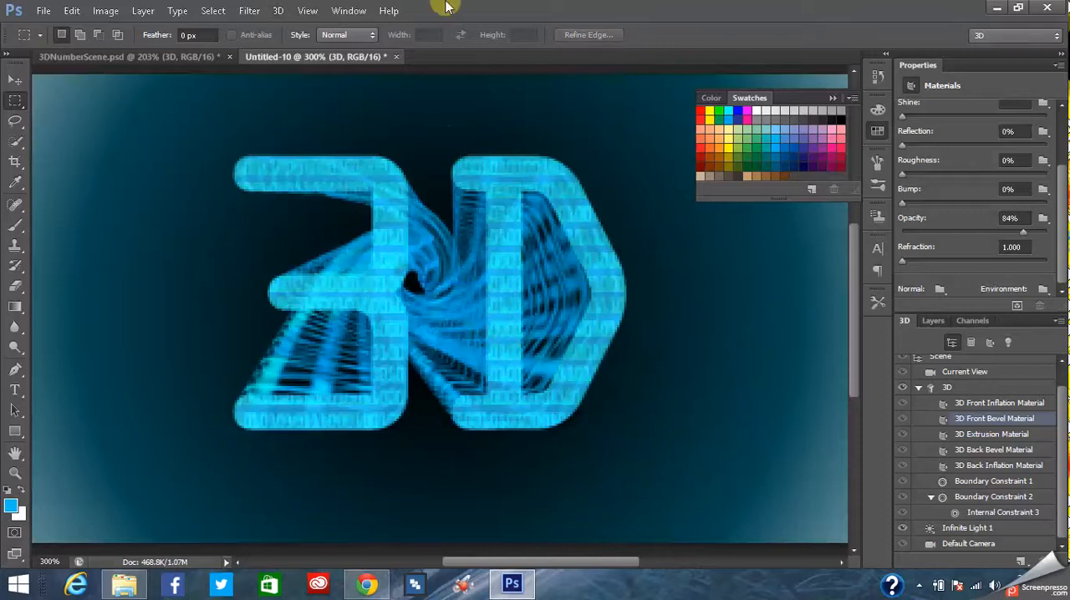
# - Show the Timeline and create a video timeline for Untitled-10
pyautogui.click(309, 11)
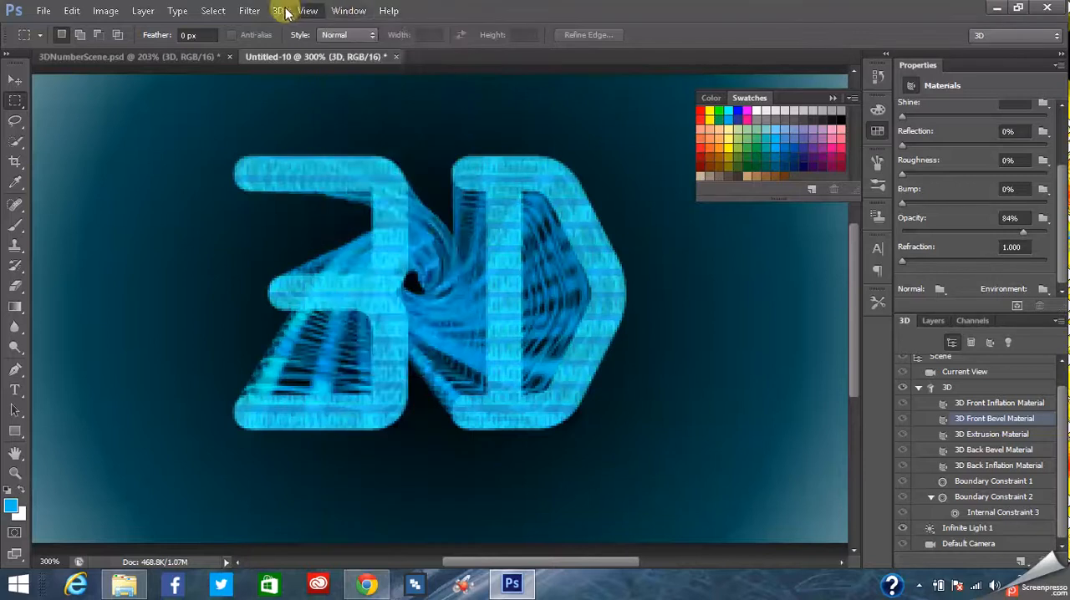
pyautogui.moveTo(338, 11)
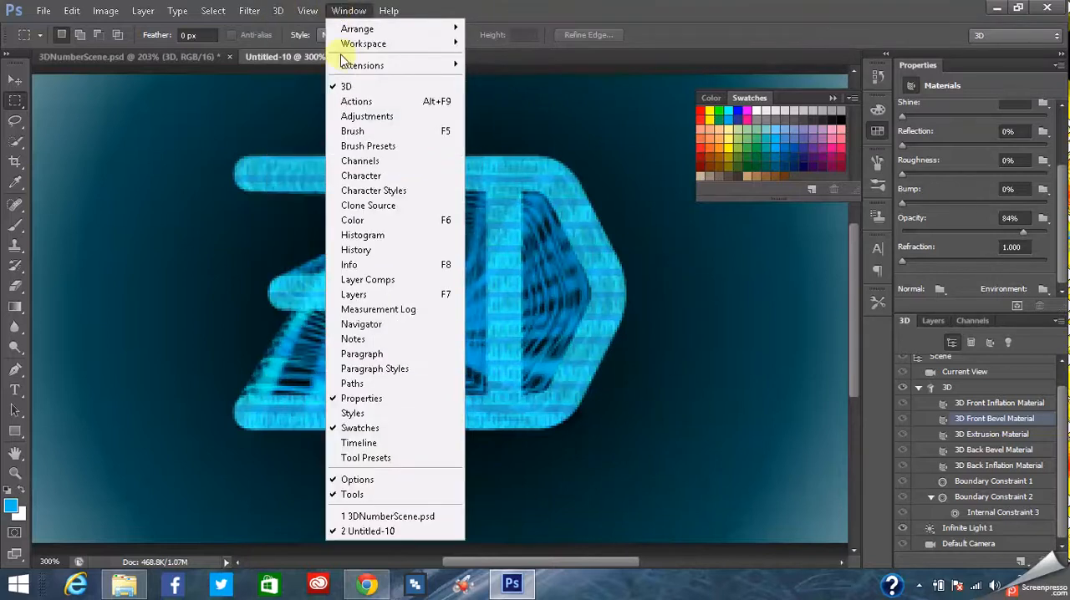
pyautogui.click(346, 443)
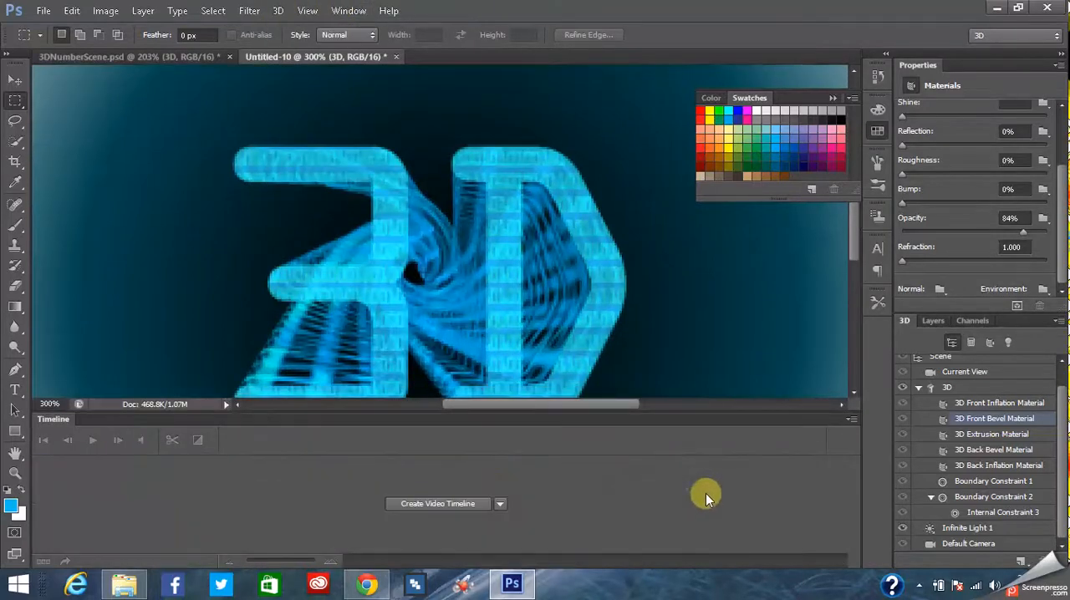
pyautogui.click(461, 504)
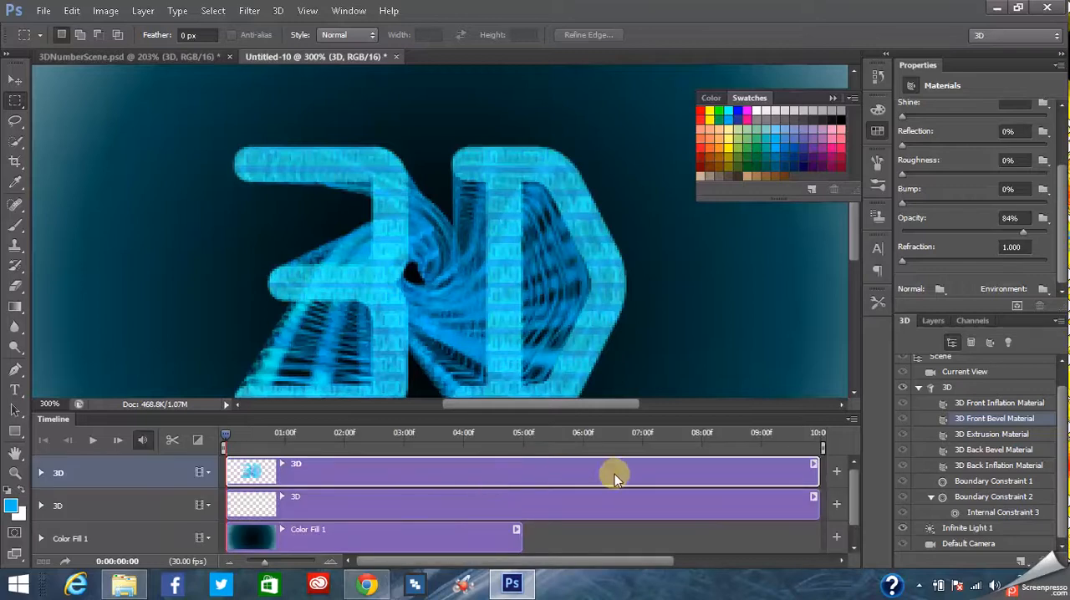
# - Delete the lower of the two 3D layers, directly above Color Fill 1, and confirm the deletion
pyautogui.click(933, 321)
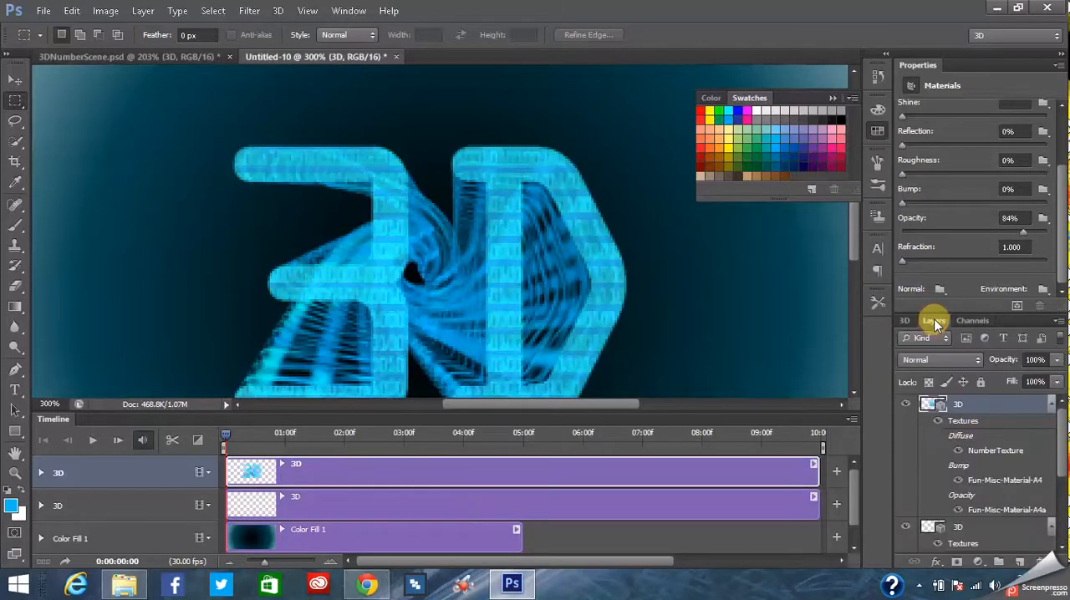
pyautogui.moveTo(1063, 441)
pyautogui.mouseDown()
pyautogui.moveTo(1064, 472)
pyautogui.moveTo(1065, 433)
pyautogui.mouseUp()
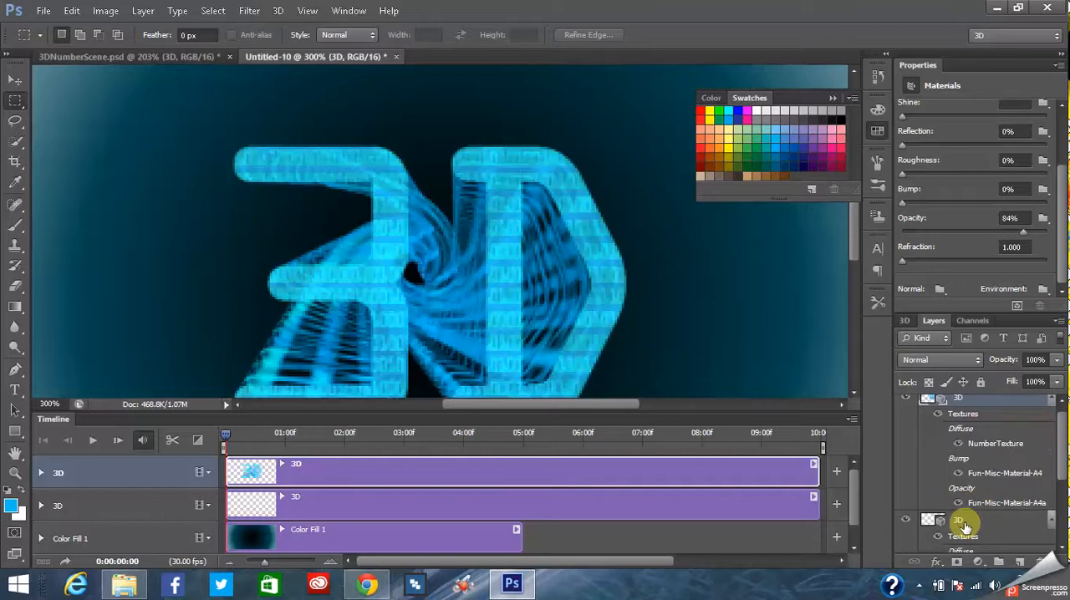
pyautogui.click(962, 521)
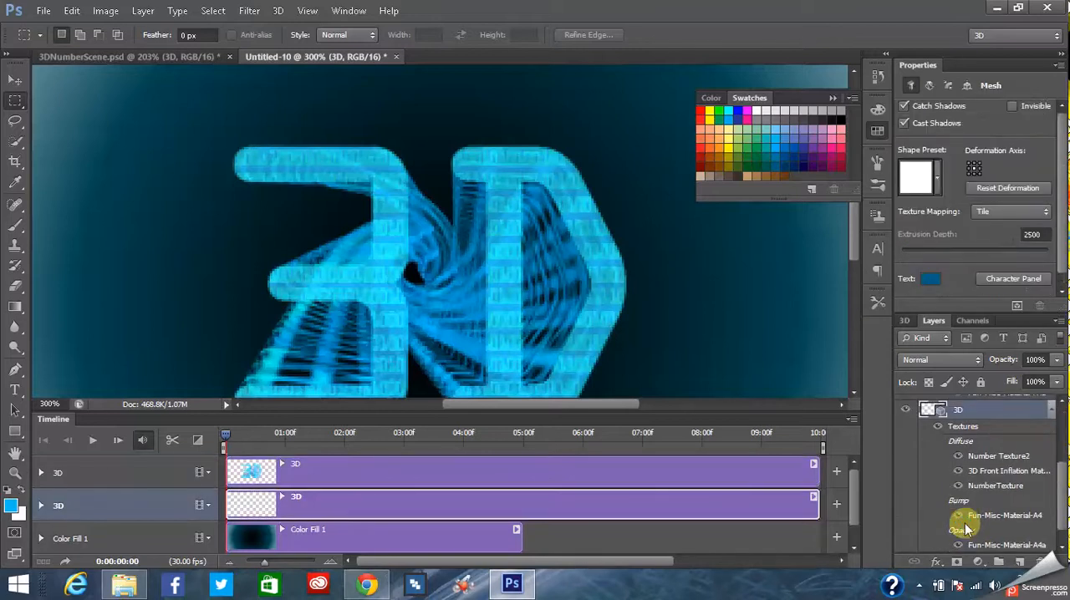
pyautogui.moveTo(1062, 455); pyautogui.dragTo(1061, 414)
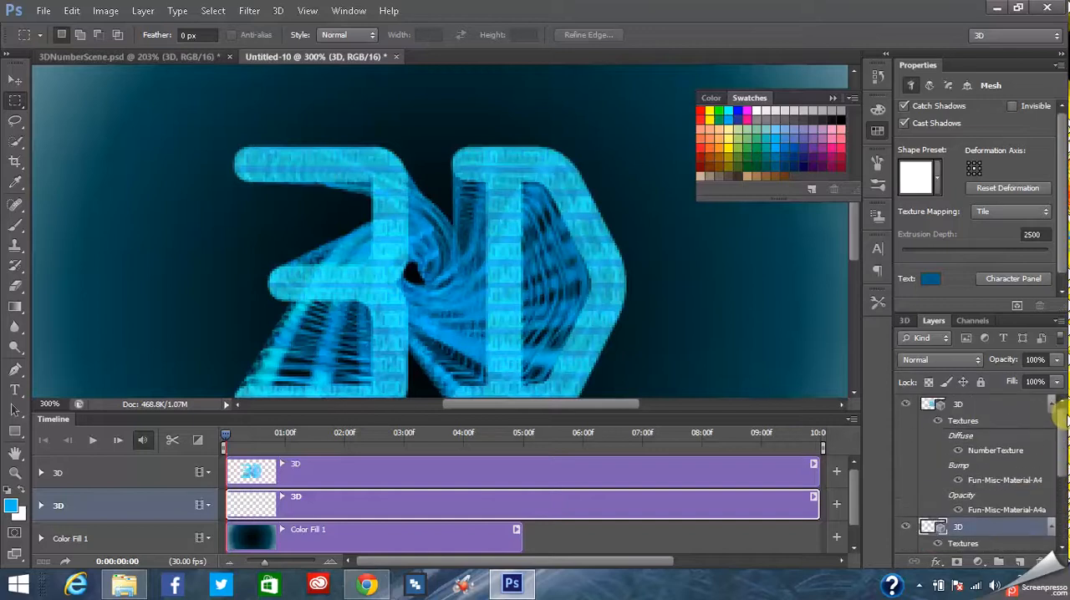
pyautogui.rightClick(965, 522)
pyautogui.click(943, 299)
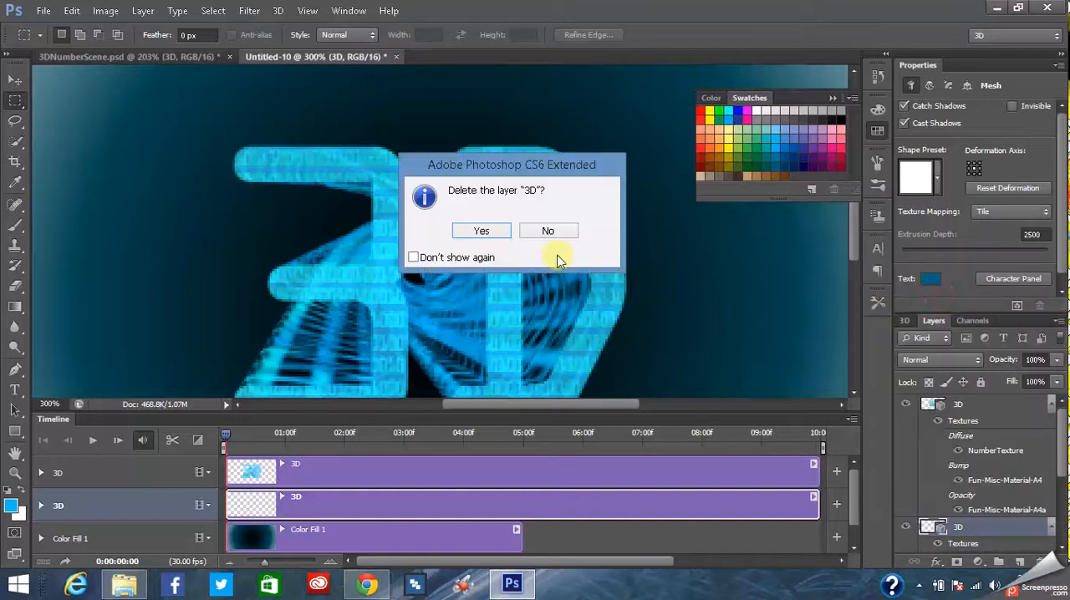
pyautogui.click(480, 232)
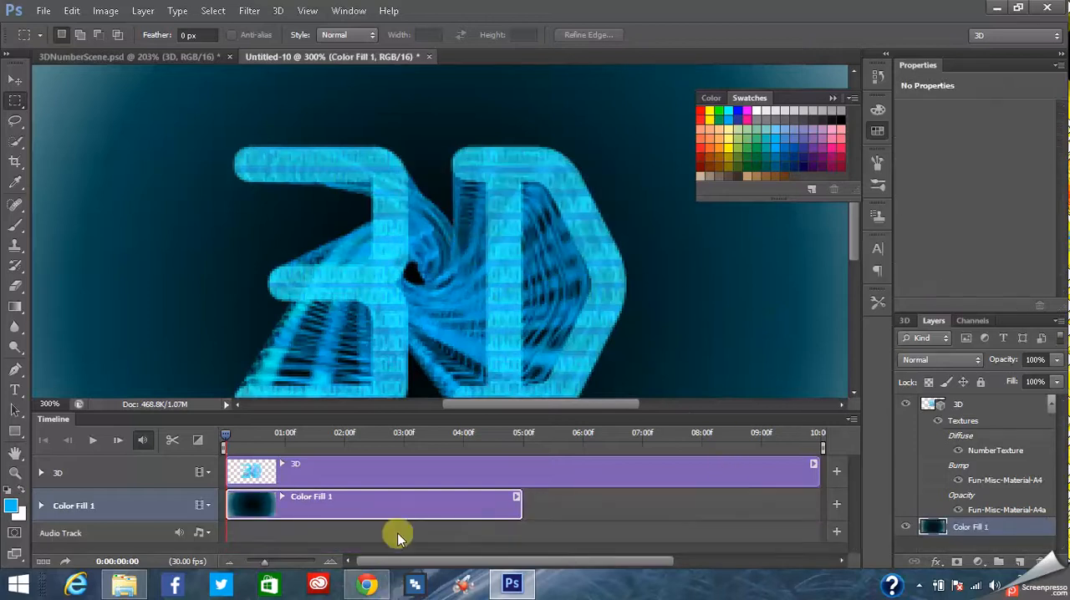
# - Extend the Color Fill 1 clip and shorten the 3D clip so both end at 06:00f on the timeline
pyautogui.moveTo(520, 504); pyautogui.dragTo(583, 504)
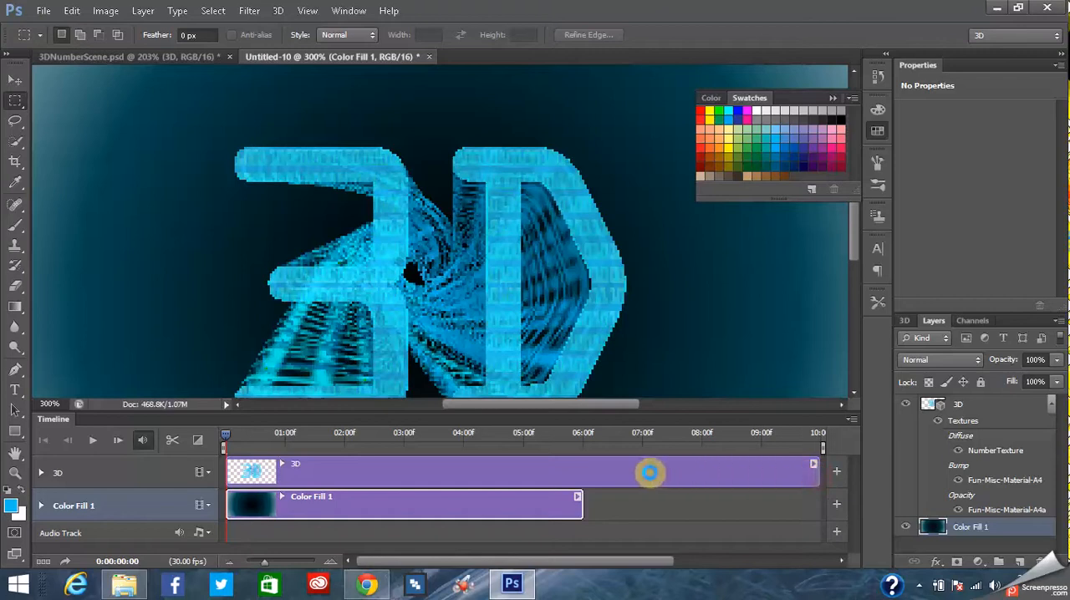
pyautogui.click(581, 462)
pyautogui.moveTo(583, 468); pyautogui.dragTo(583, 463)
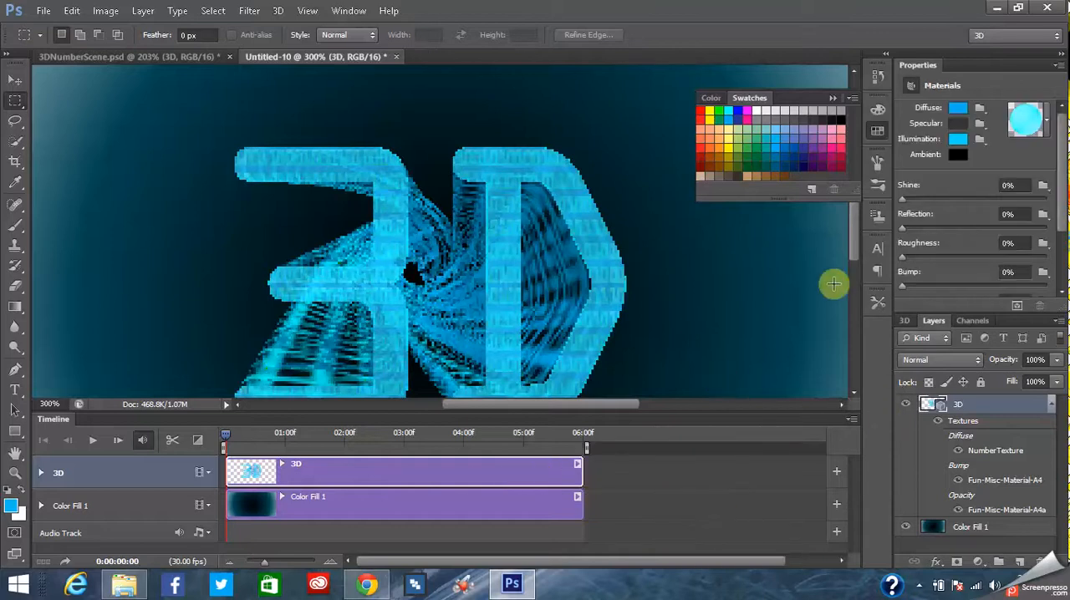
# - Place the playhead at 0:00:03:29 and enable keyframe animation for the 3D mesh under the 3D layer's 3D Meshes
pyautogui.moveTo(856, 243)
pyautogui.mouseDown()
pyautogui.moveTo(867, 276)
pyautogui.moveTo(866, 255)
pyautogui.moveTo(866, 266)
pyautogui.moveTo(857, 260)
pyautogui.mouseUp()
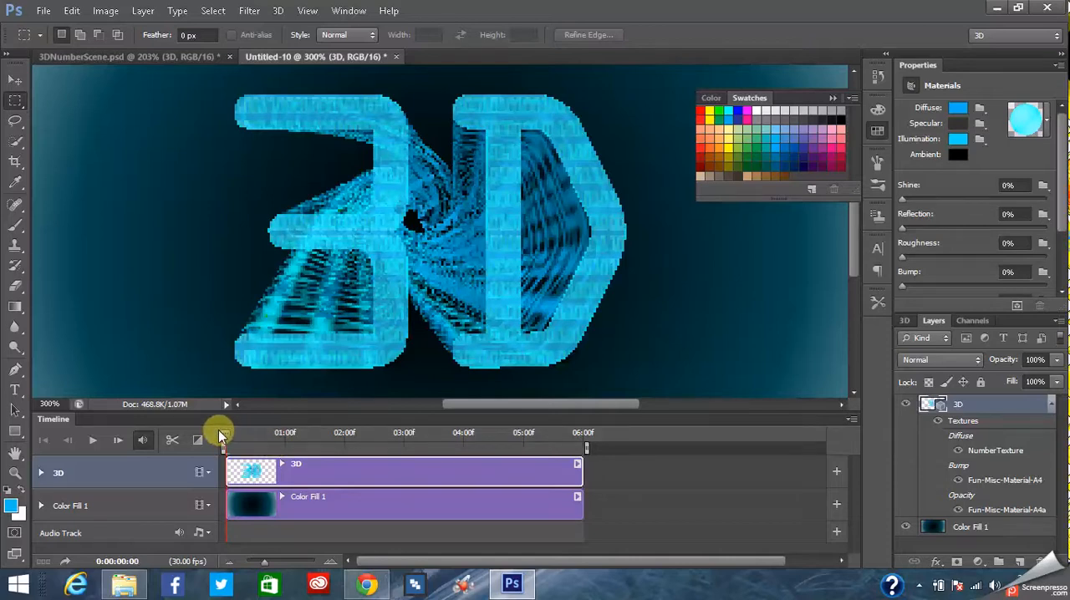
pyautogui.moveTo(219, 430); pyautogui.dragTo(461, 431)
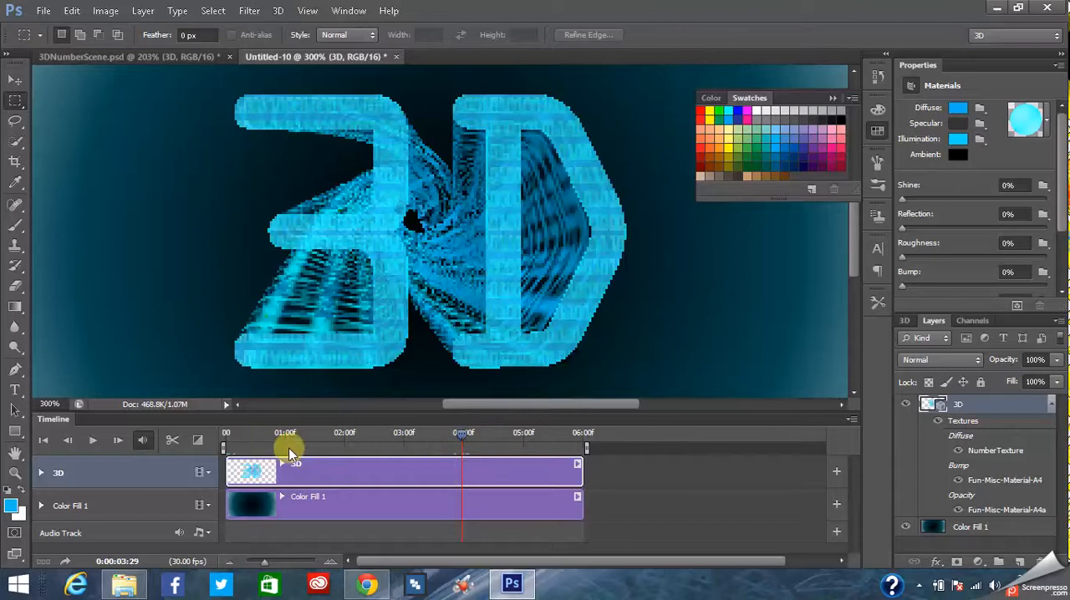
pyautogui.click(41, 472)
pyautogui.moveTo(858, 485); pyautogui.dragTo(847, 527)
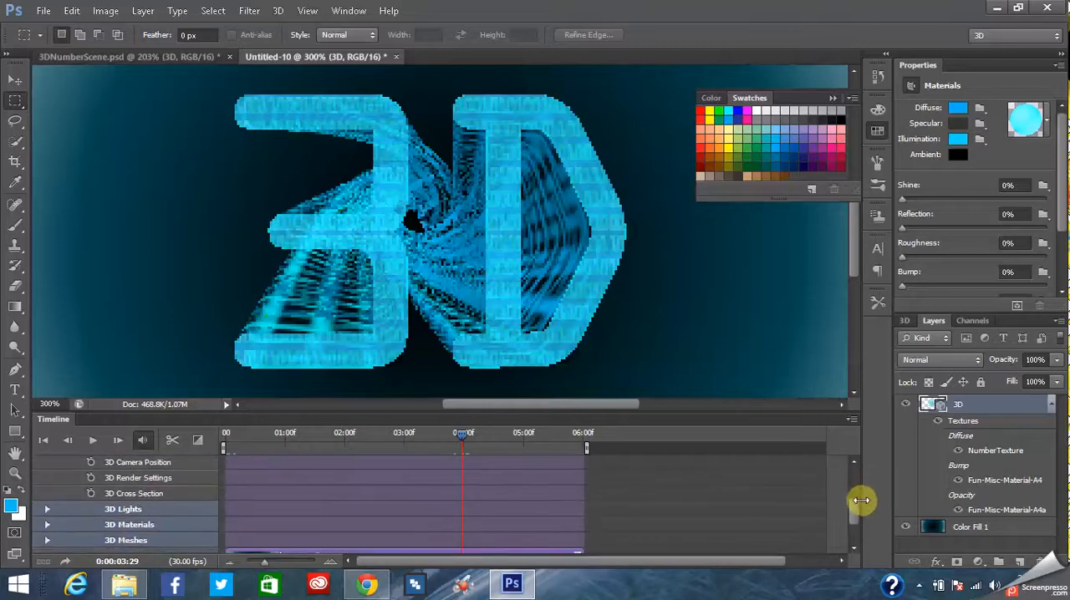
pyautogui.scroll(-2, 855, 516)
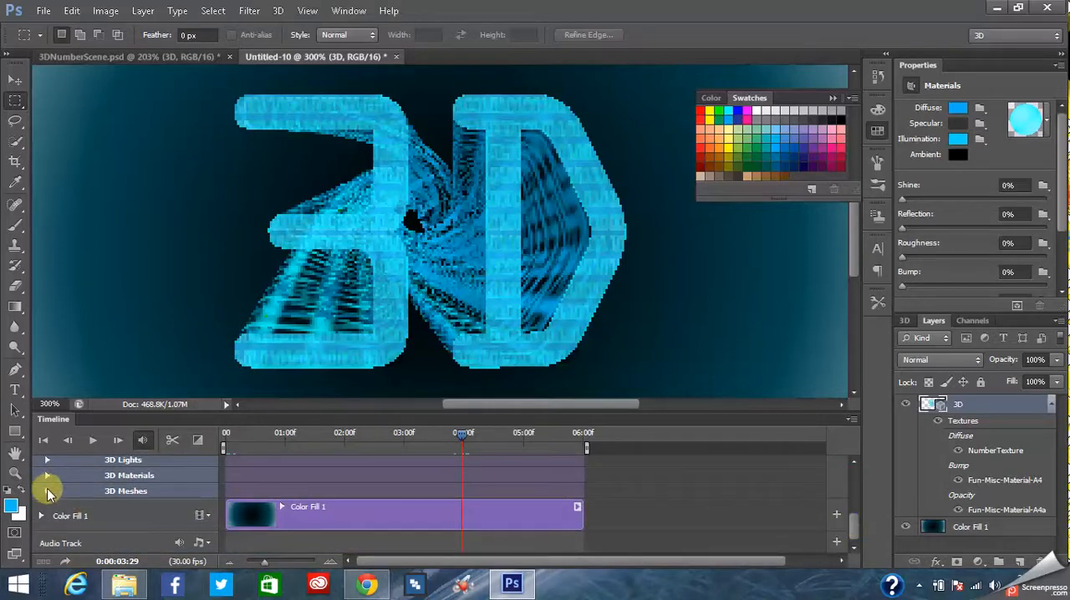
pyautogui.click(47, 491)
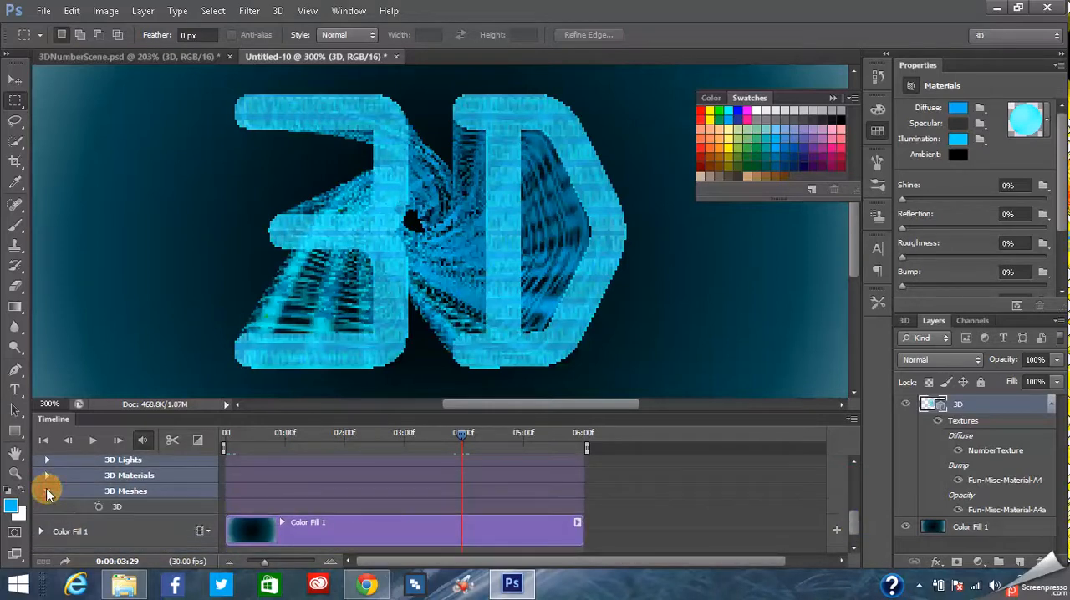
pyautogui.click(98, 506)
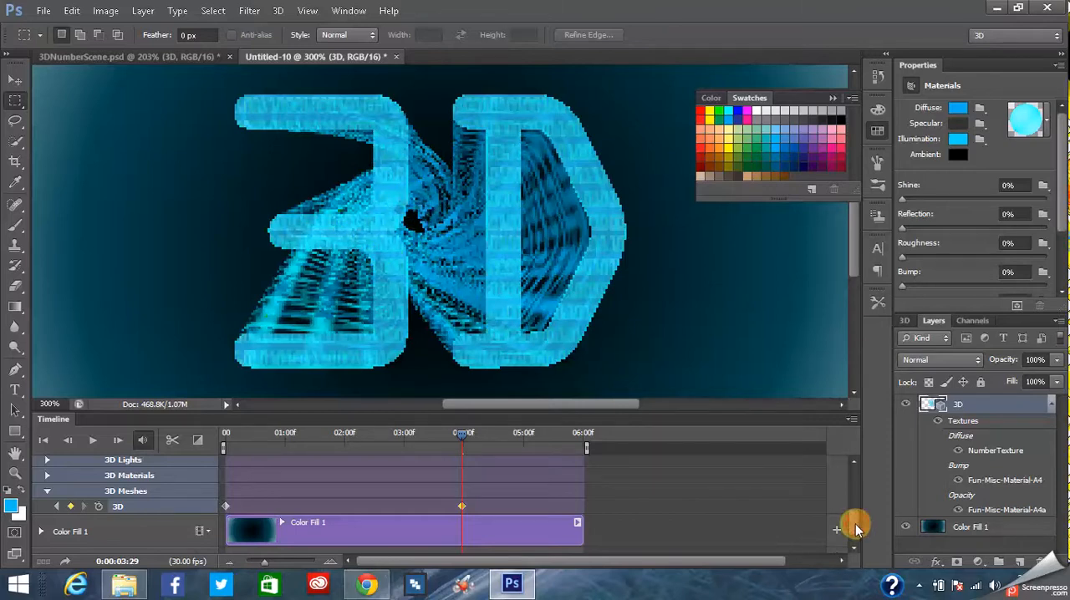
# - Examine the 3D layer's animatable timeline properties, from Opacity and 3D Scene Position to the 3D Meshes track
pyautogui.scroll(1, 856, 524)
pyautogui.scroll(-1, 854, 521)
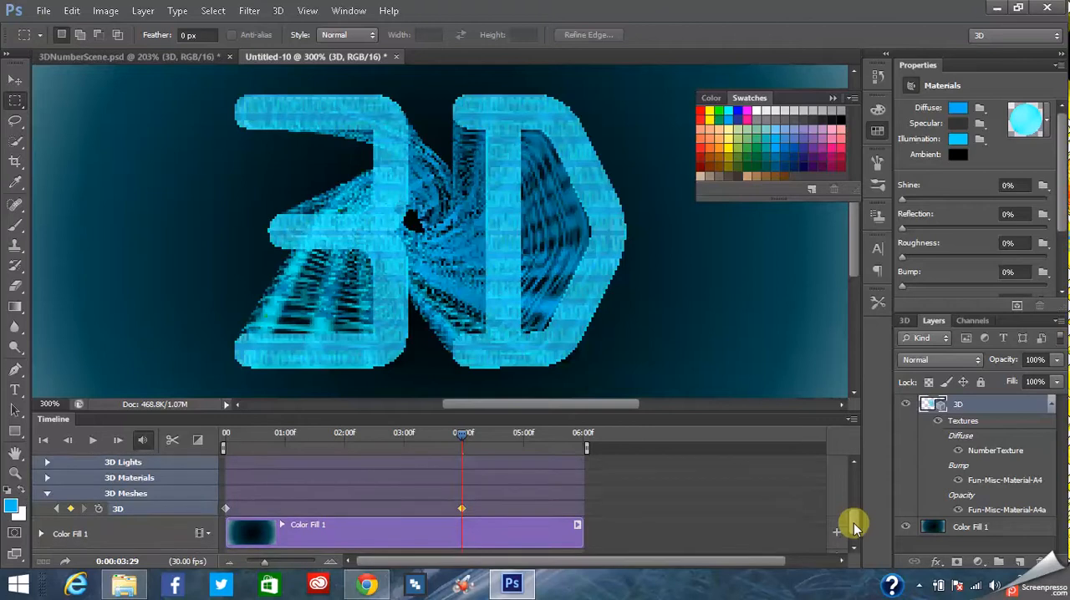
pyautogui.scroll(-1, 854, 525)
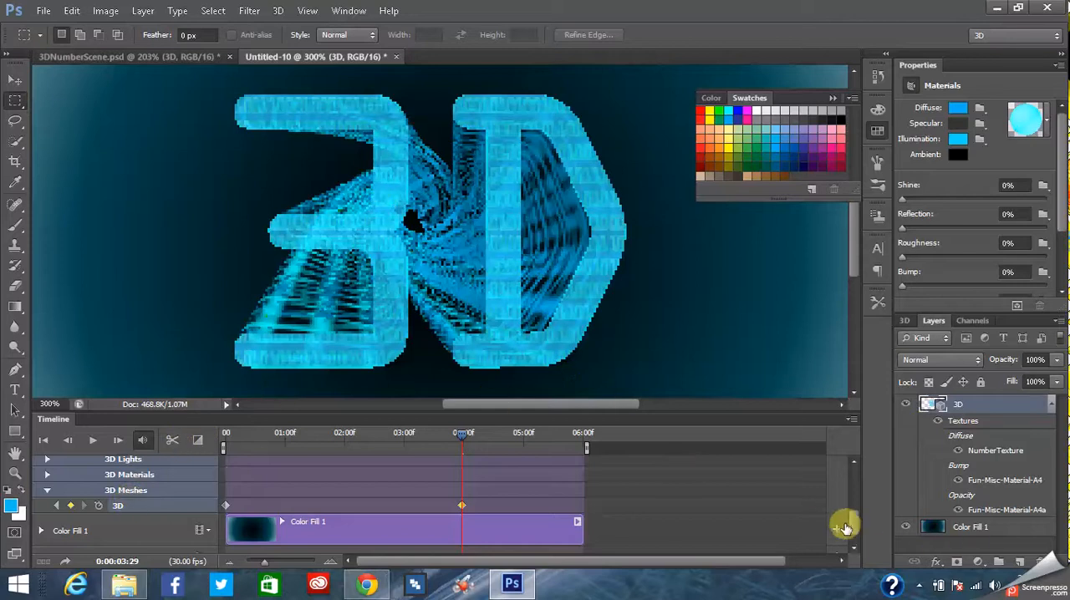
pyautogui.moveTo(855, 521); pyautogui.dragTo(857, 498)
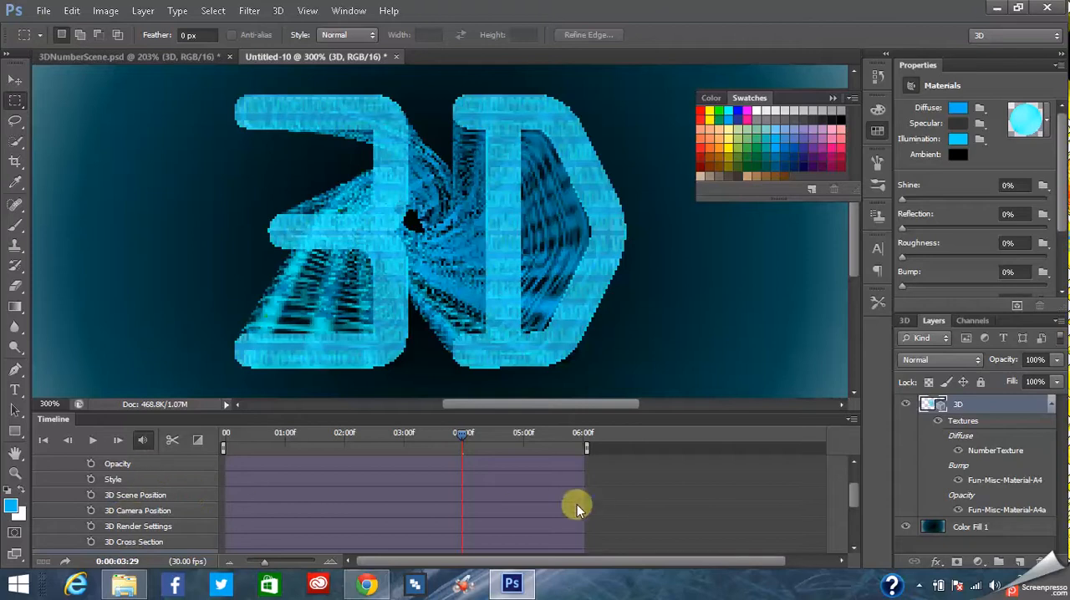
pyautogui.moveTo(856, 497)
pyautogui.mouseDown()
pyautogui.moveTo(854, 487)
pyautogui.moveTo(862, 531)
pyautogui.moveTo(860, 513)
pyautogui.mouseUp()
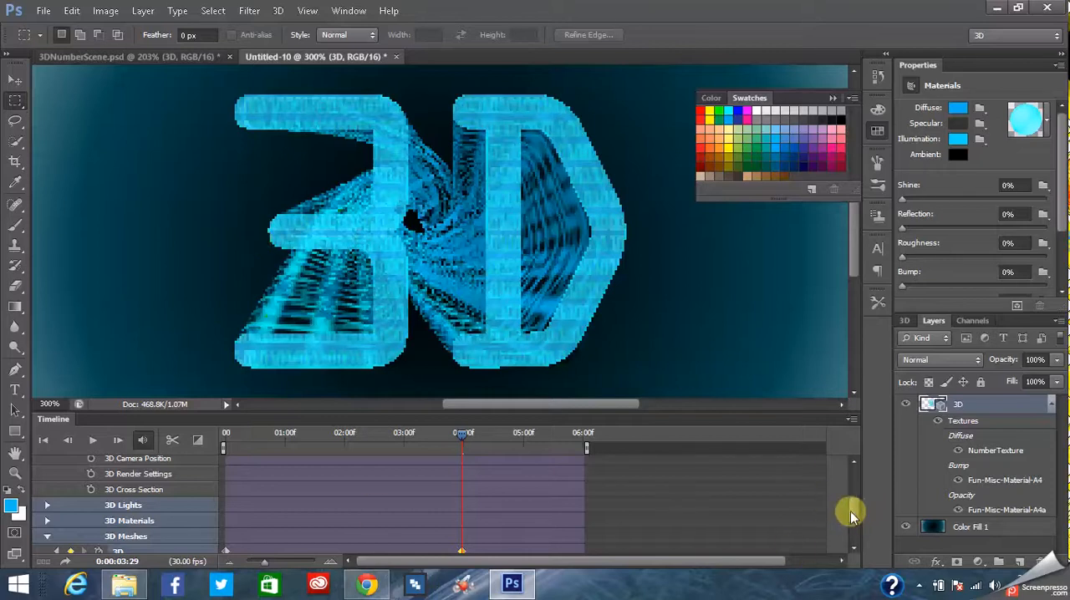
pyautogui.moveTo(852, 508); pyautogui.dragTo(854, 523)
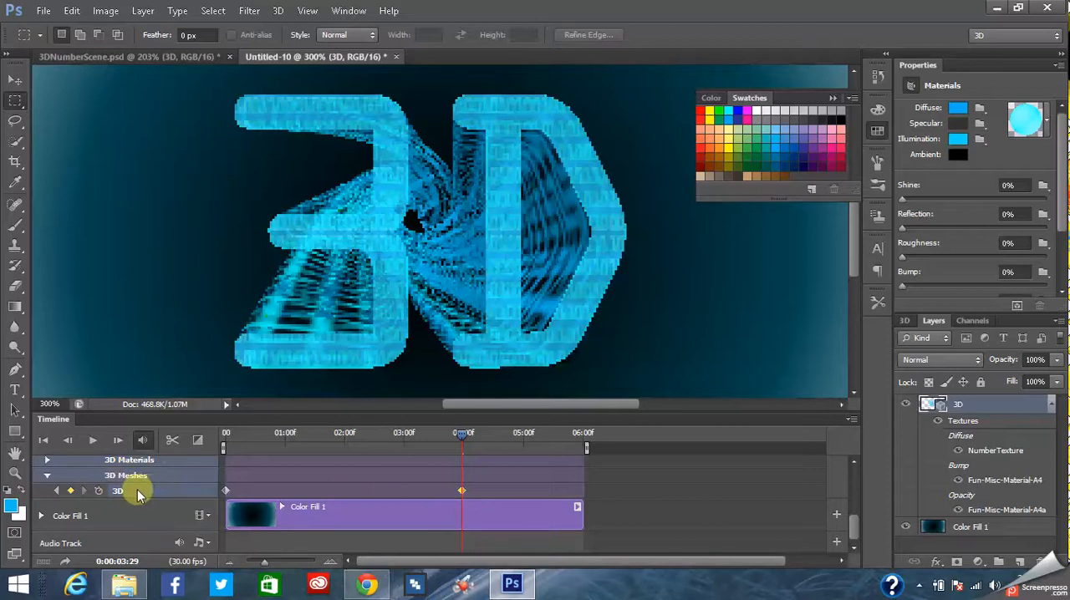
# - Place the timeline playhead at 0:00:03:00 with the 3D mesh track in view
pyautogui.moveTo(854, 528); pyautogui.dragTo(856, 525)
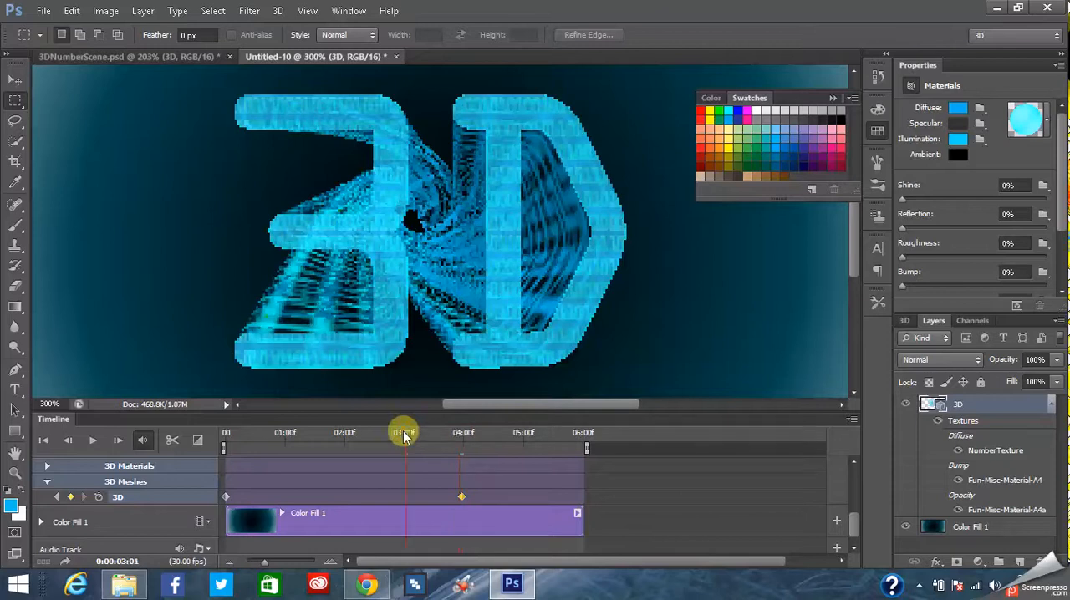
pyautogui.moveTo(400, 431); pyautogui.dragTo(398, 433)
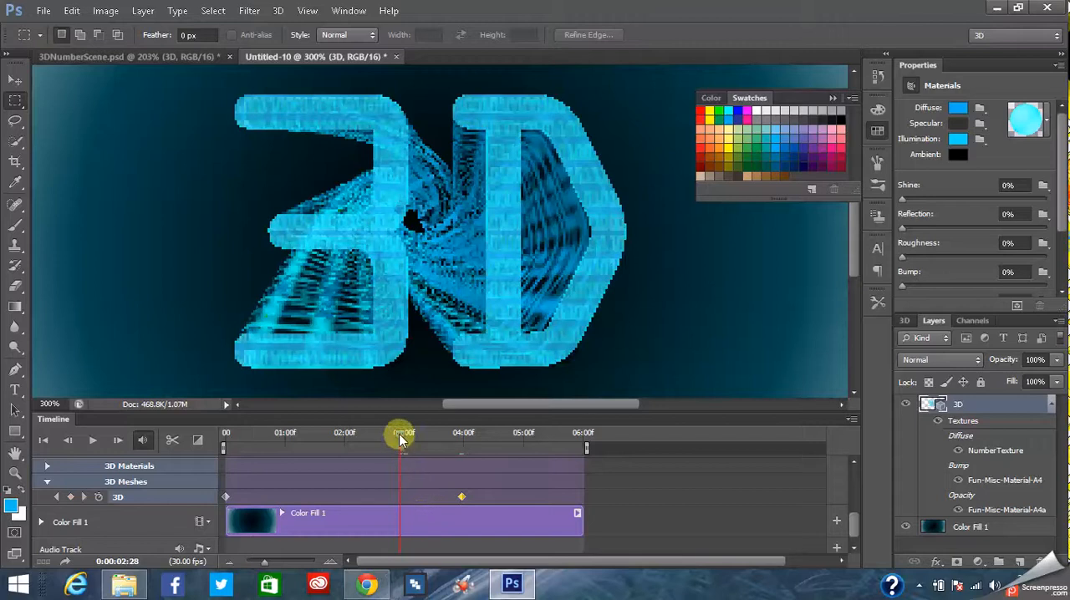
pyautogui.moveTo(405, 432); pyautogui.dragTo(402, 432)
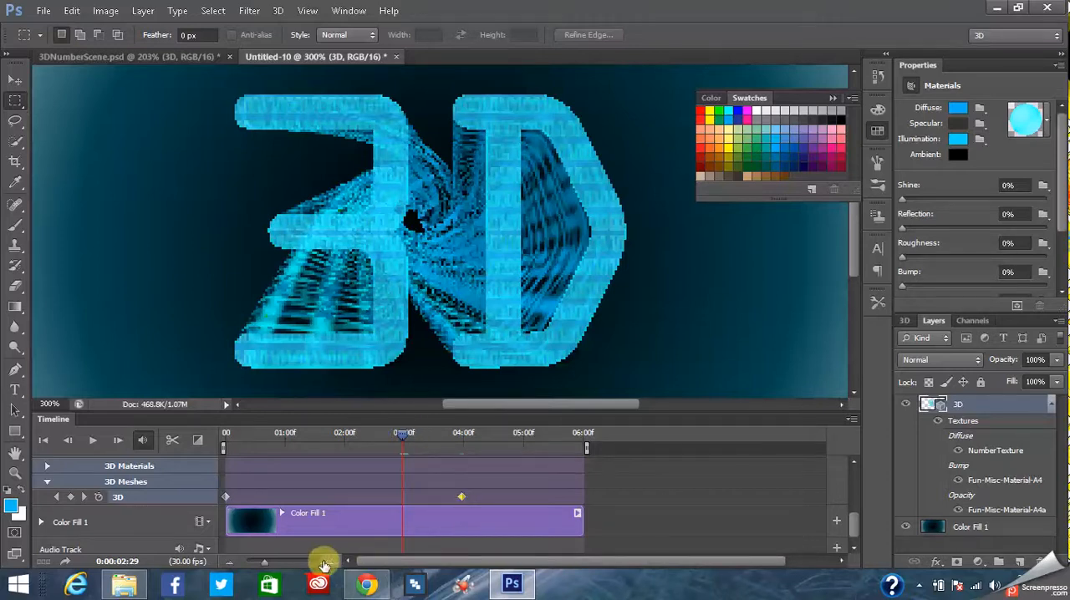
pyautogui.moveTo(401, 434); pyautogui.dragTo(402, 436)
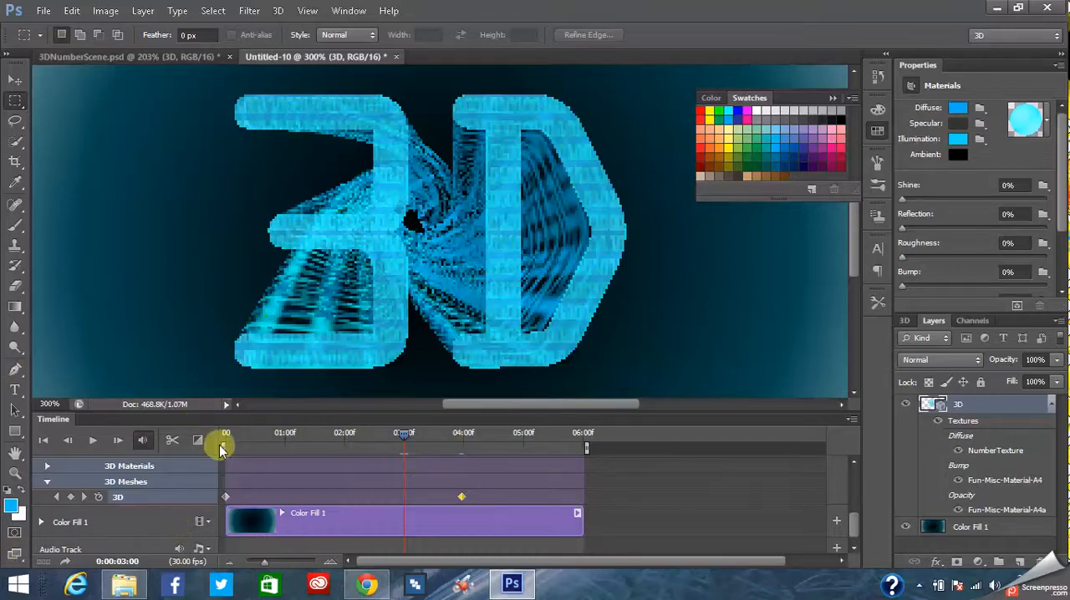
# - Activate the Move tool in the rotate 3D mode and select the whole 3D mesh in the scene's object list
pyautogui.click(25, 82)
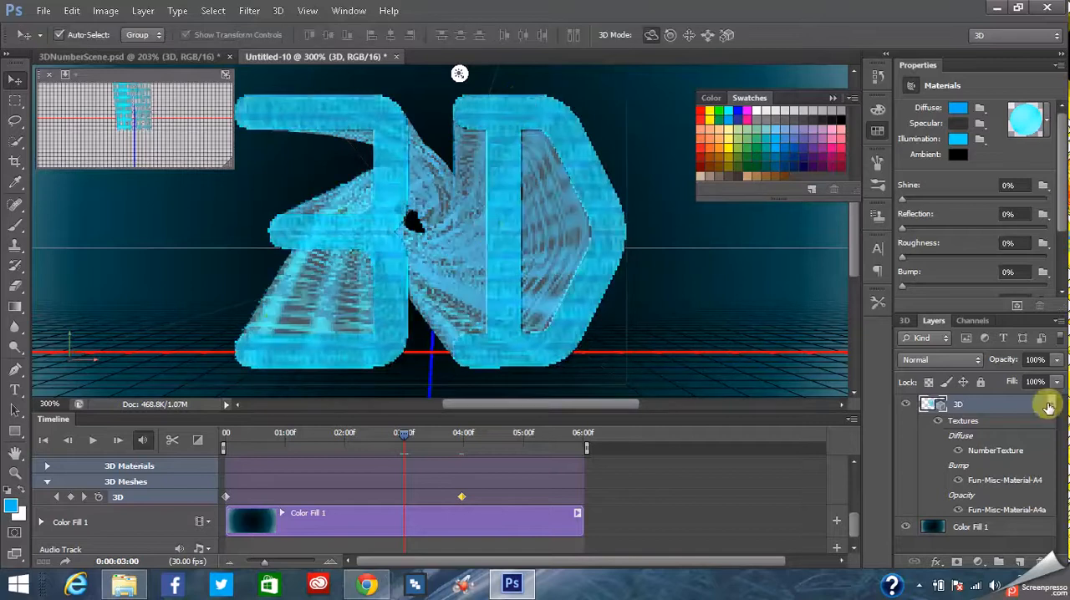
pyautogui.click(904, 321)
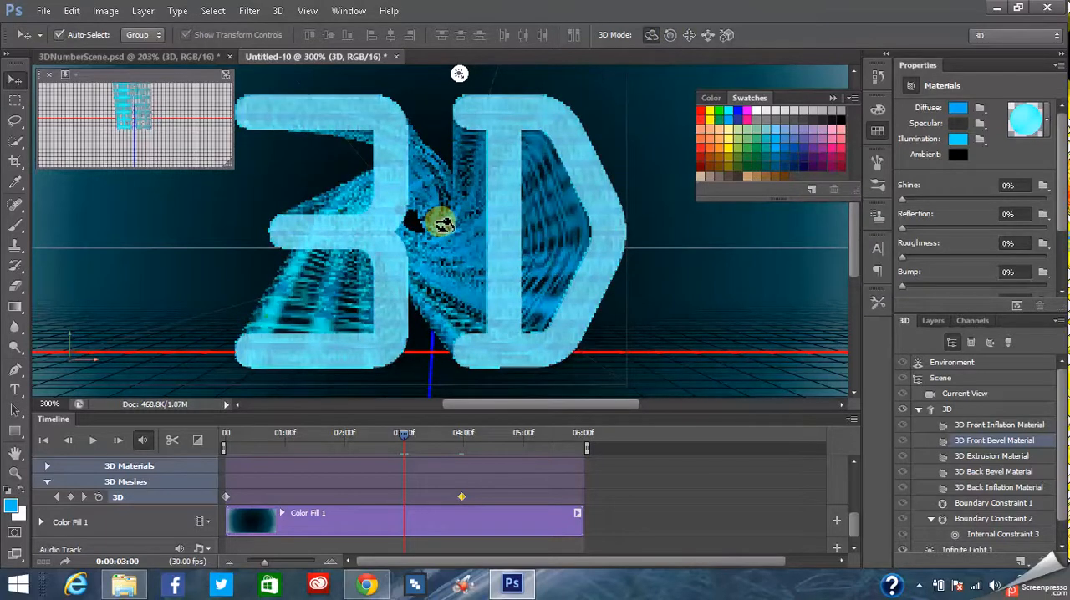
pyautogui.click(689, 35)
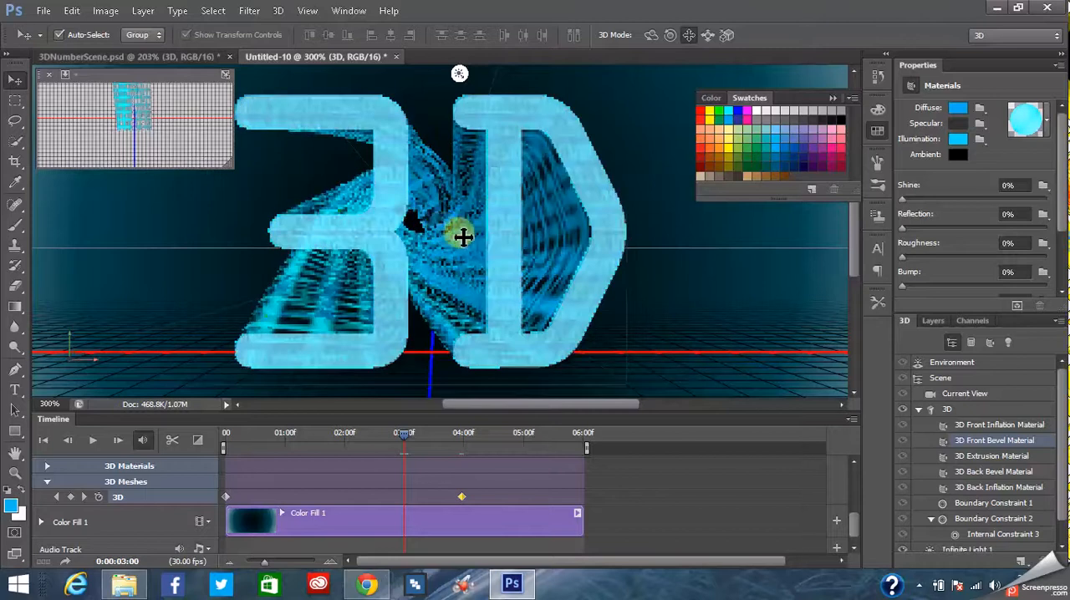
pyautogui.click(651, 34)
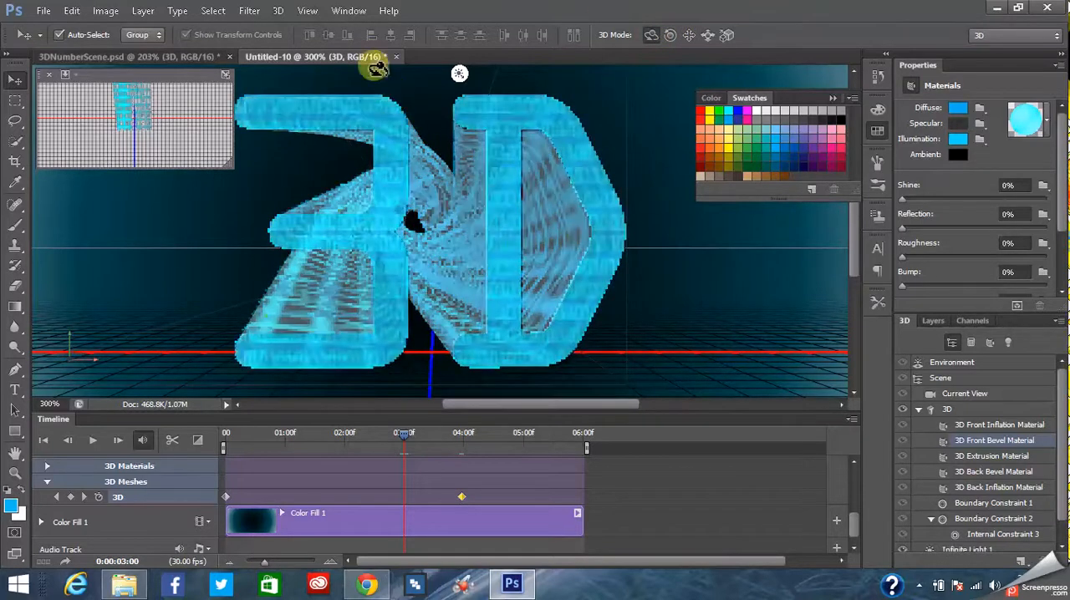
pyautogui.click(308, 12)
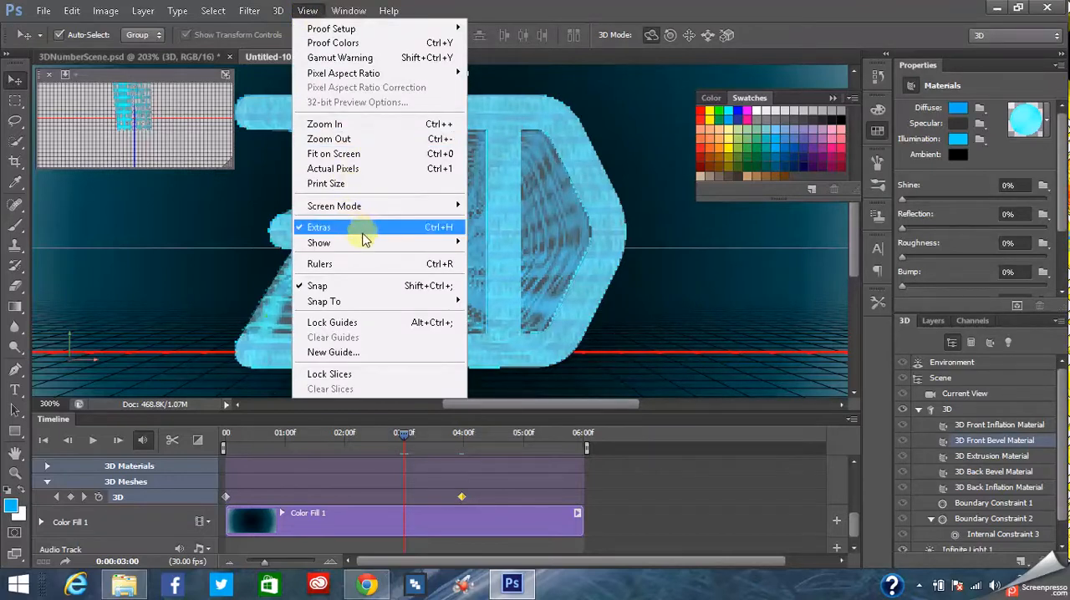
pyautogui.moveTo(465, 249)
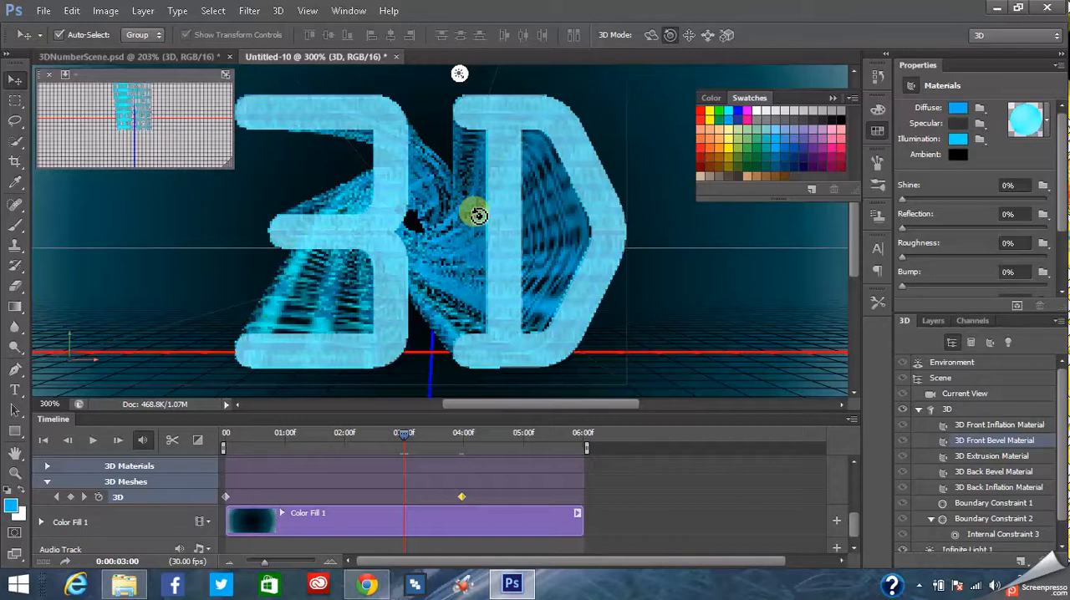
pyautogui.click(447, 194)
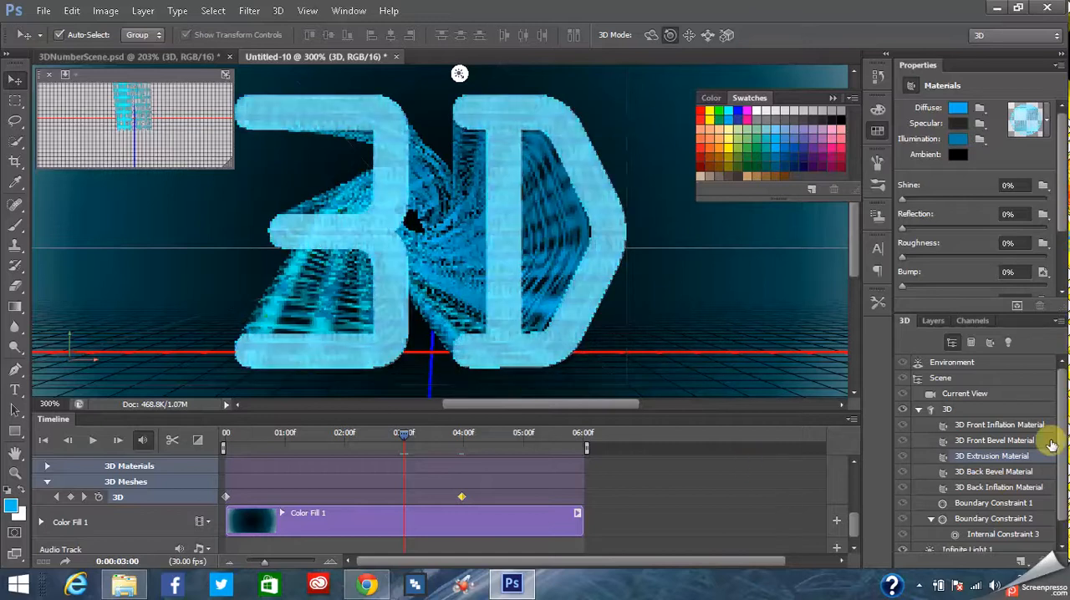
pyautogui.click(950, 410)
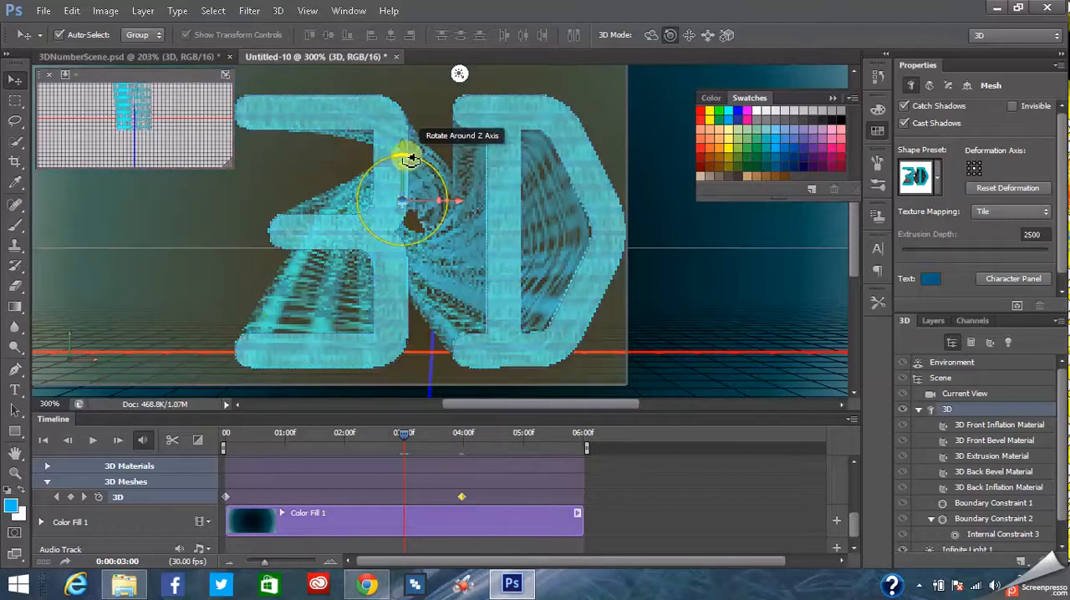
# - Try rotating the 3D mesh around its Z axis at 0:00:03:00 and turn it back upright
pyautogui.moveTo(409, 159); pyautogui.dragTo(410, 159)
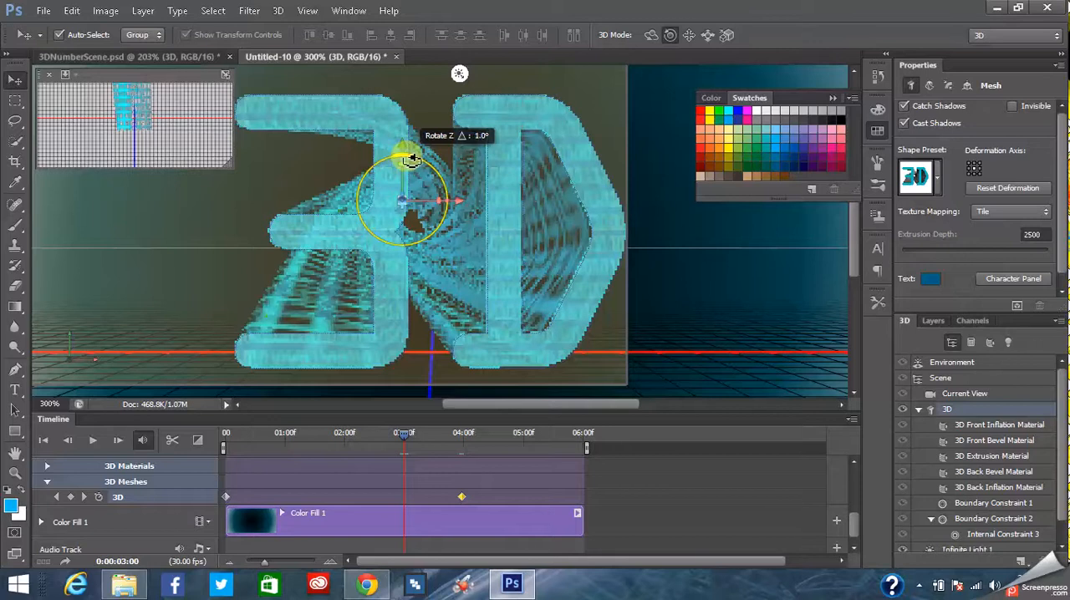
pyautogui.moveTo(418, 159); pyautogui.dragTo(449, 215)
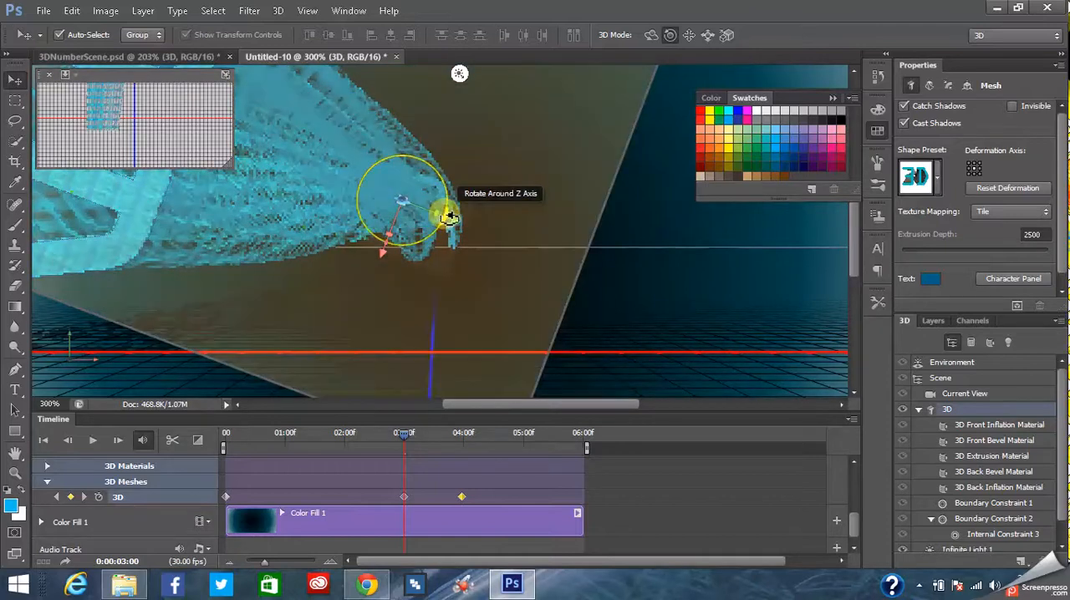
pyautogui.moveTo(450, 170); pyautogui.dragTo(408, 149)
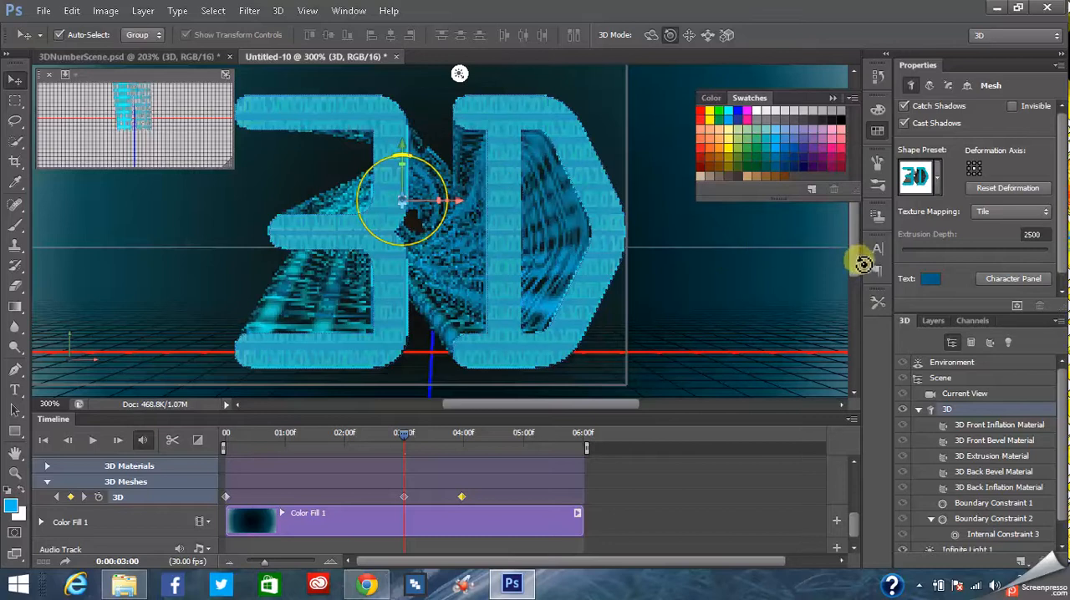
# - Try scaling the 3D mesh down uniformly and tilting it around the Z axis at 0:00:03:00
pyautogui.click(689, 34)
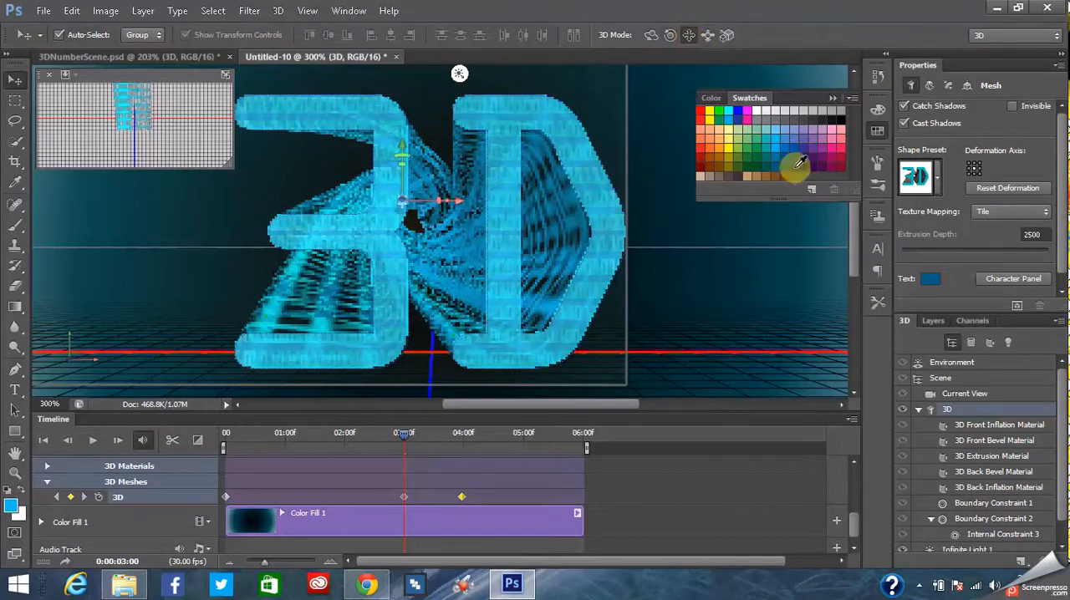
pyautogui.moveTo(853, 255); pyautogui.dragTo(882, 252)
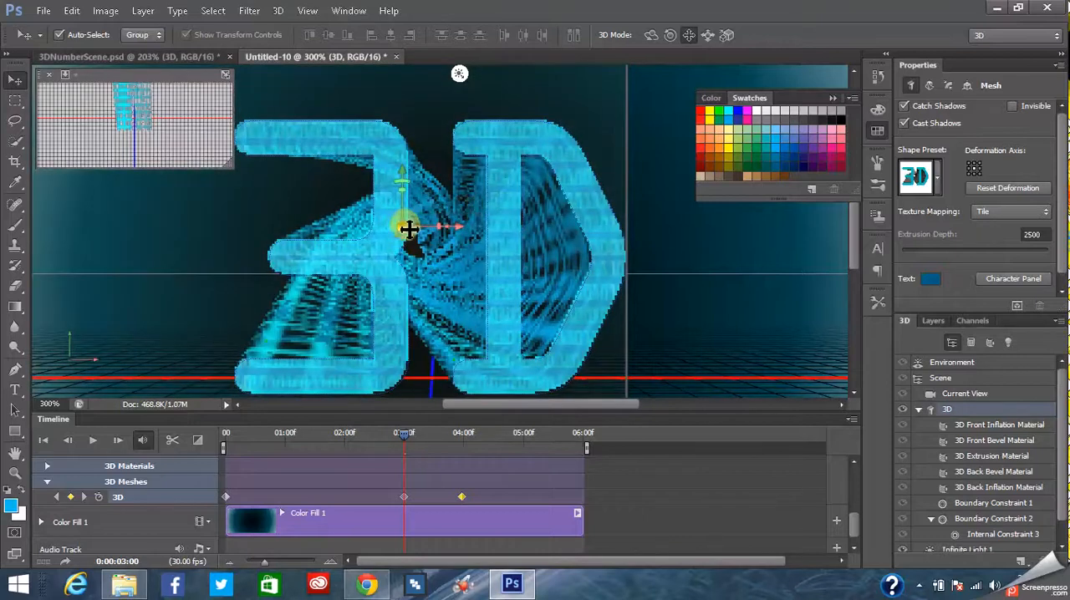
pyautogui.moveTo(408, 227); pyautogui.dragTo(412, 225)
pyautogui.click(411, 229)
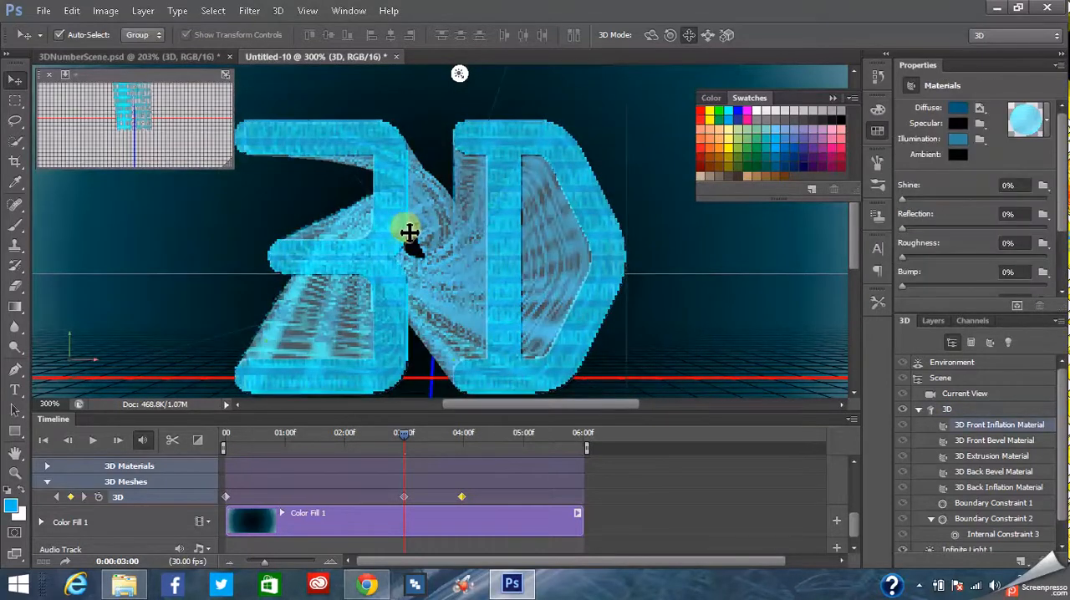
pyautogui.click(476, 255)
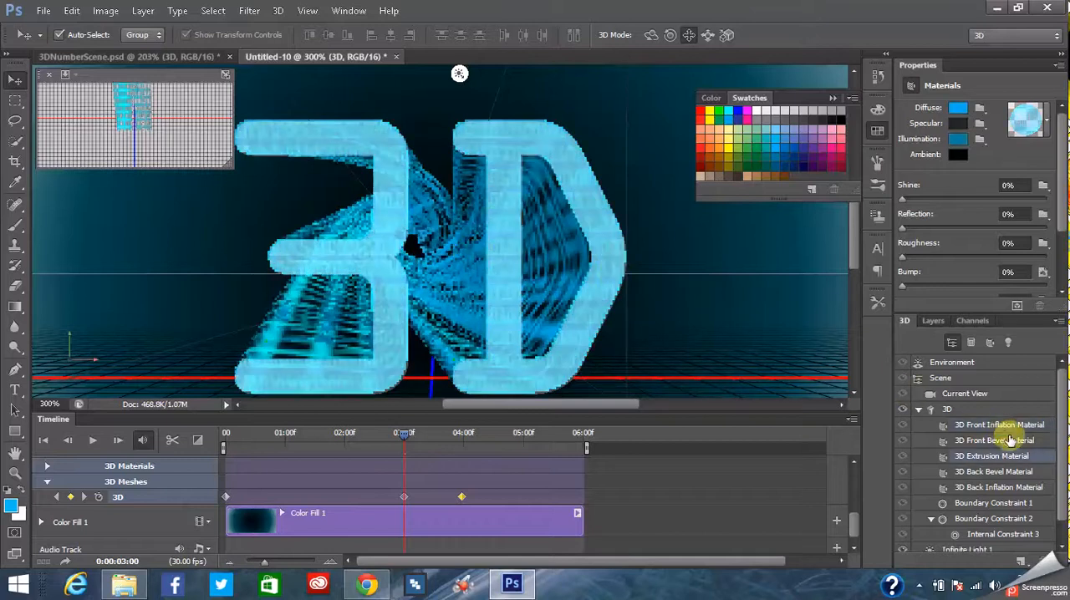
pyautogui.click(408, 224)
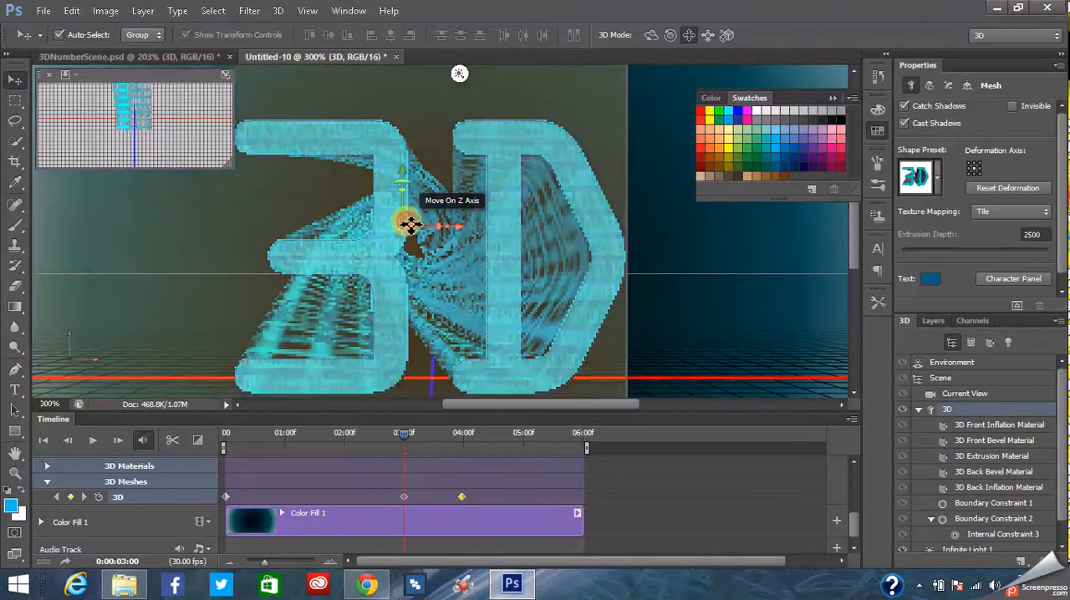
pyautogui.moveTo(741, 384); pyautogui.dragTo(975, 414)
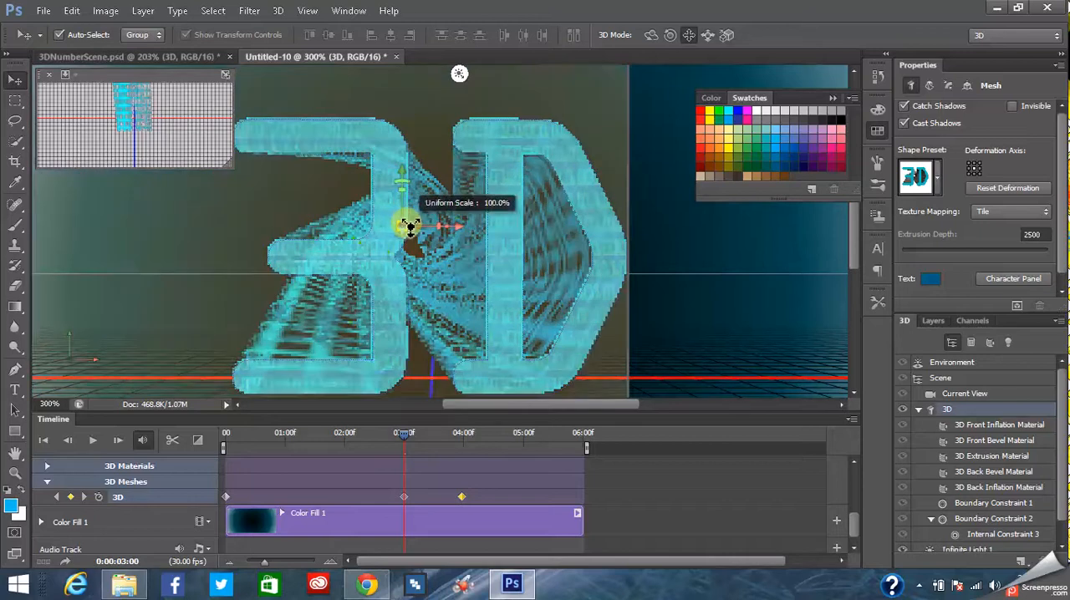
pyautogui.moveTo(409, 235)
pyautogui.mouseDown()
pyautogui.moveTo(410, 252)
pyautogui.moveTo(414, 222)
pyautogui.mouseUp()
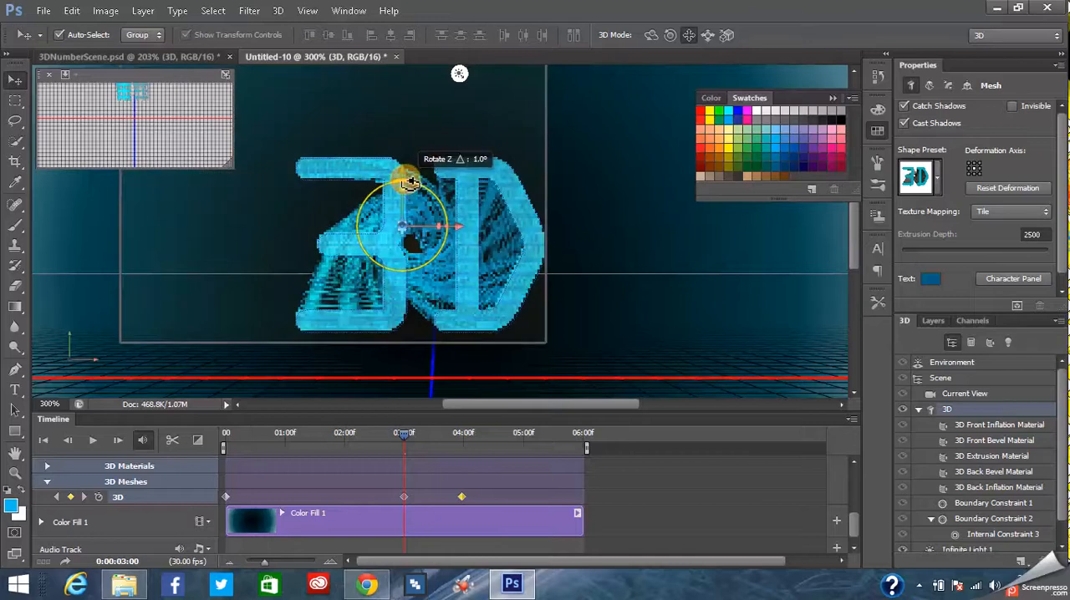
pyautogui.moveTo(412, 182); pyautogui.dragTo(413, 147)
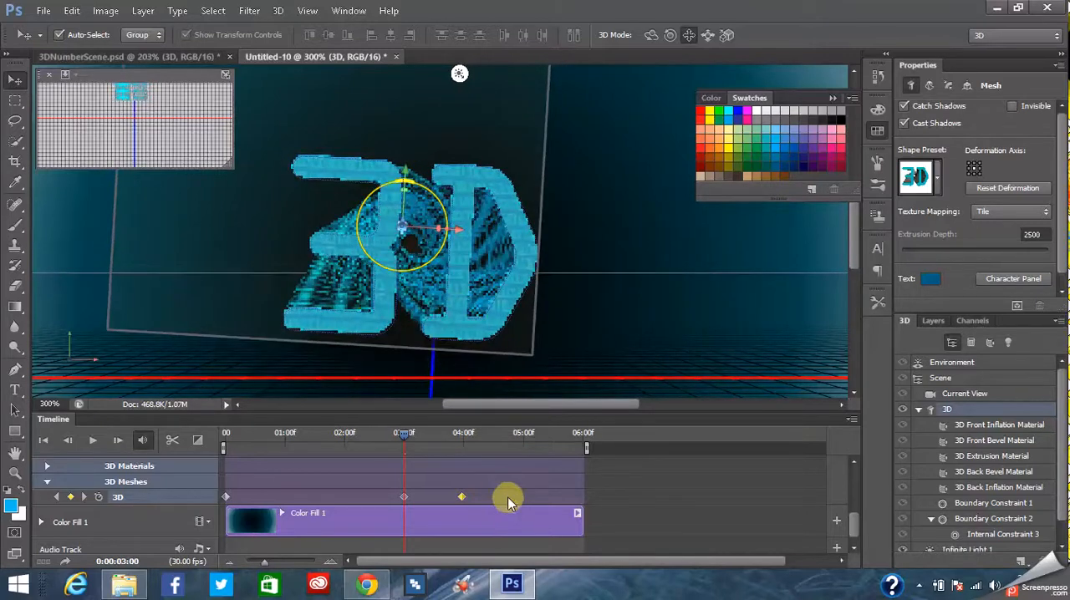
pyautogui.moveTo(401, 172)
pyautogui.mouseDown()
pyautogui.moveTo(405, 182)
pyautogui.moveTo(389, 173)
pyautogui.mouseUp()
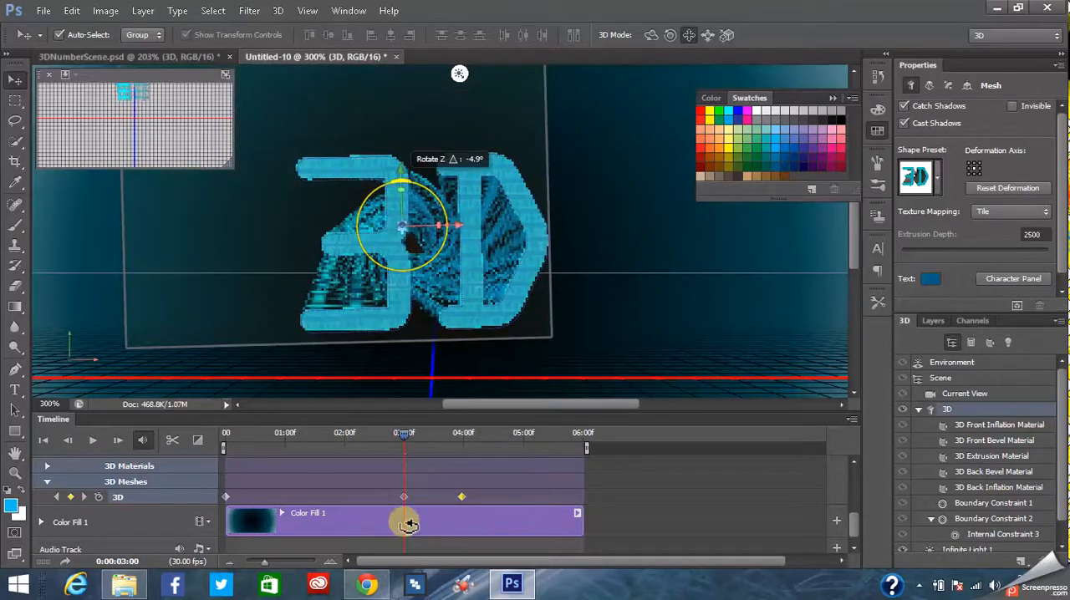
# - Delete the 3D mesh keyframes at 03:00f and 04:00f and turn off keyframe animation for the mesh track
pyautogui.rightClick(403, 497)
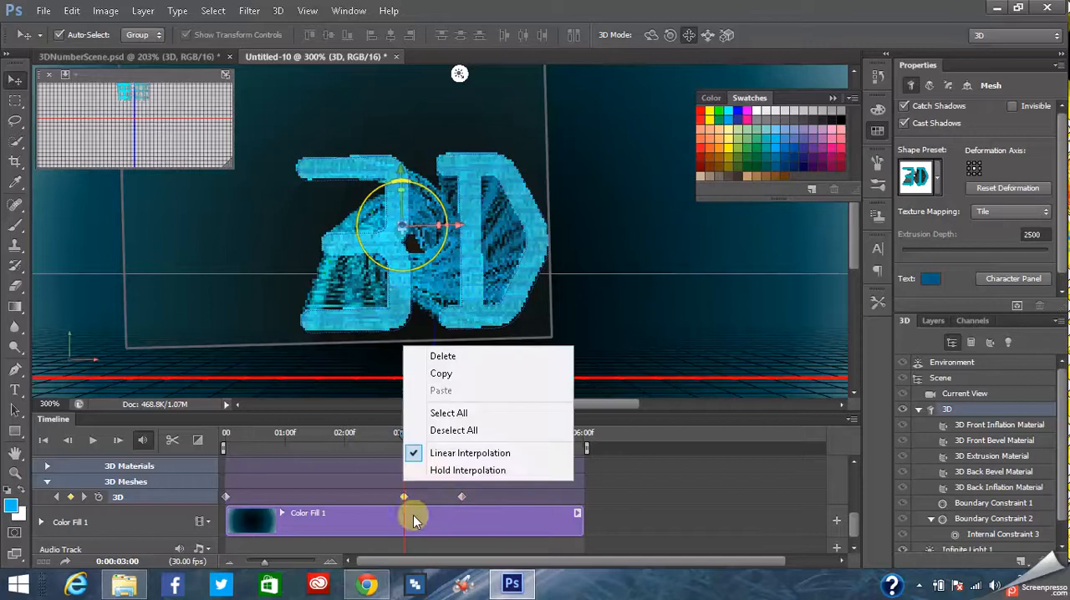
pyautogui.click(425, 356)
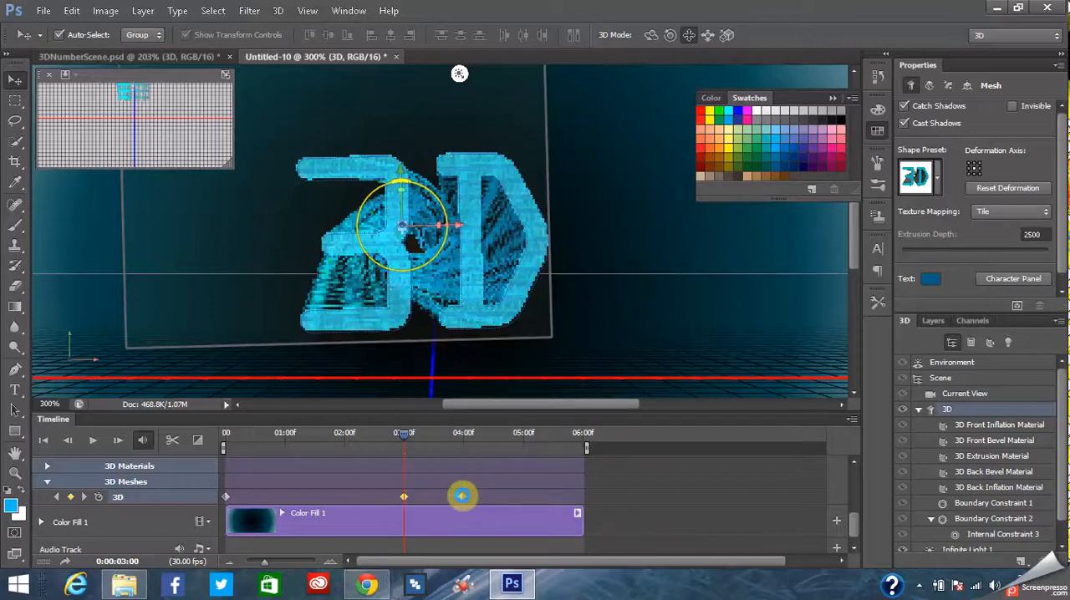
pyautogui.rightClick(462, 498)
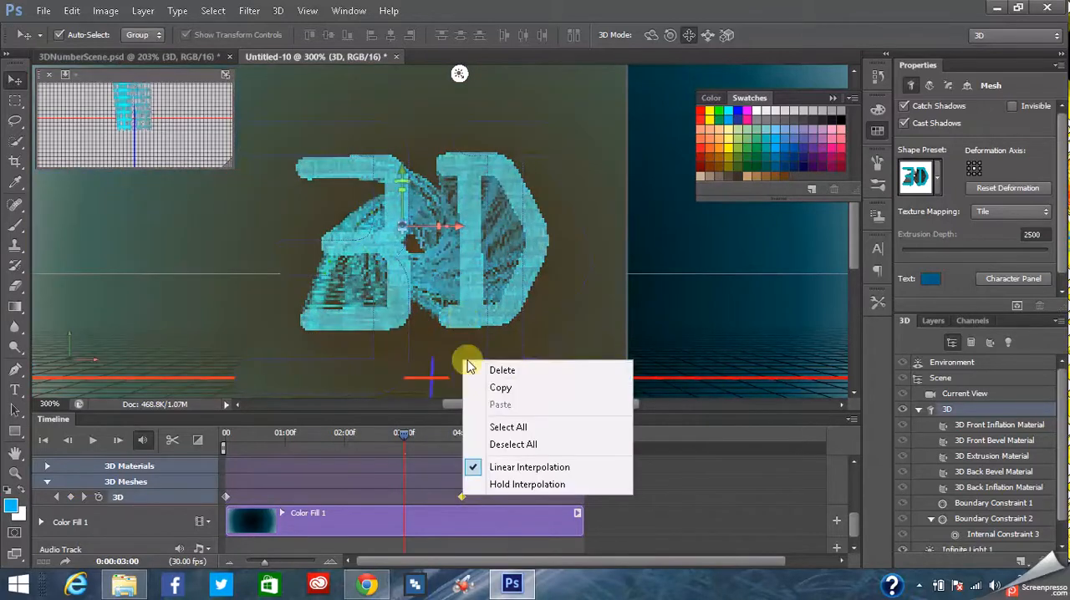
pyautogui.click(494, 373)
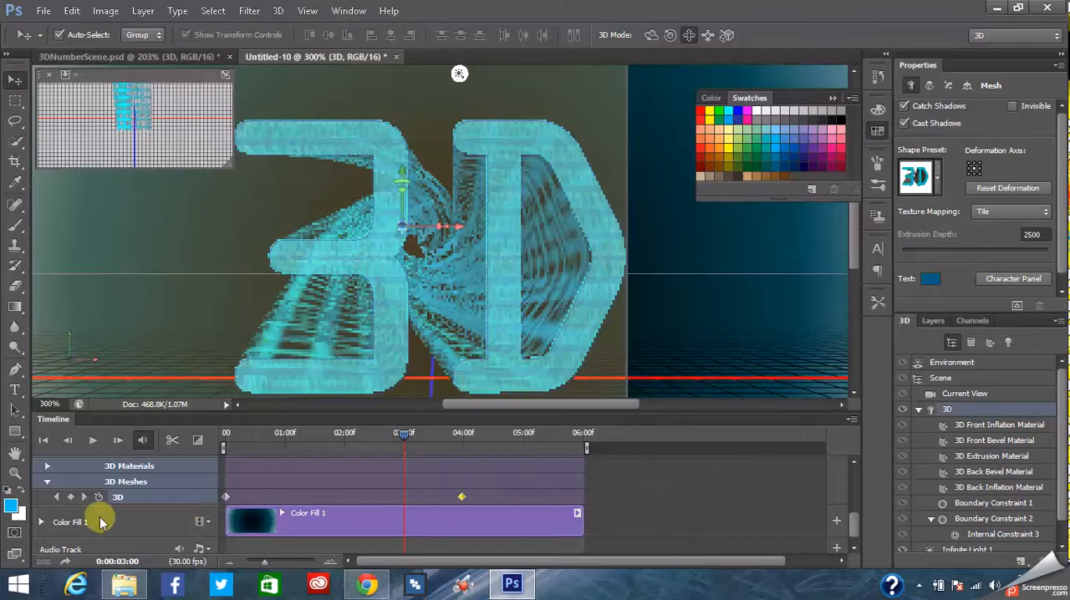
pyautogui.click(99, 495)
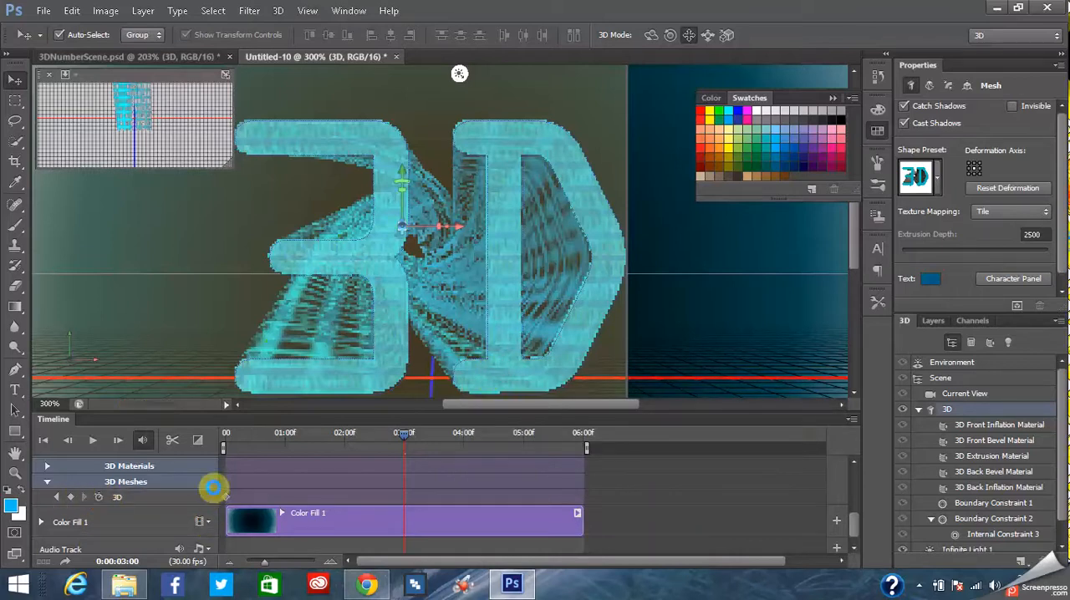
# - Select the whole 3D mesh and set its horizontal (X) shear angle to 1° in the deformation settings
pyautogui.click(993, 457)
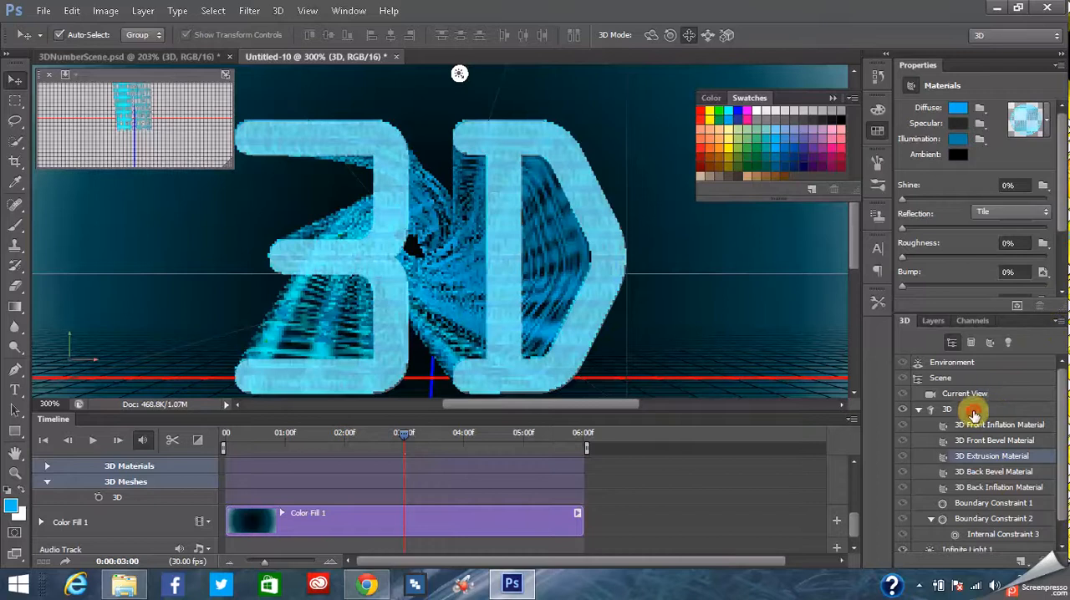
pyautogui.click(920, 410)
pyautogui.click(929, 85)
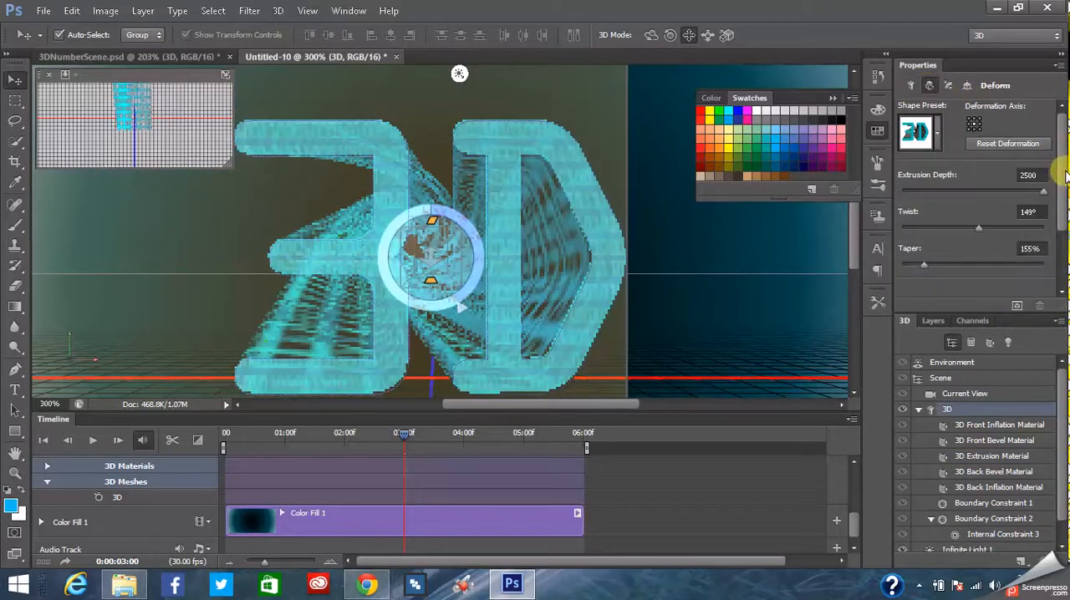
pyautogui.moveTo(1065, 173); pyautogui.dragTo(1062, 226)
pyautogui.moveTo(970, 259); pyautogui.dragTo(981, 255)
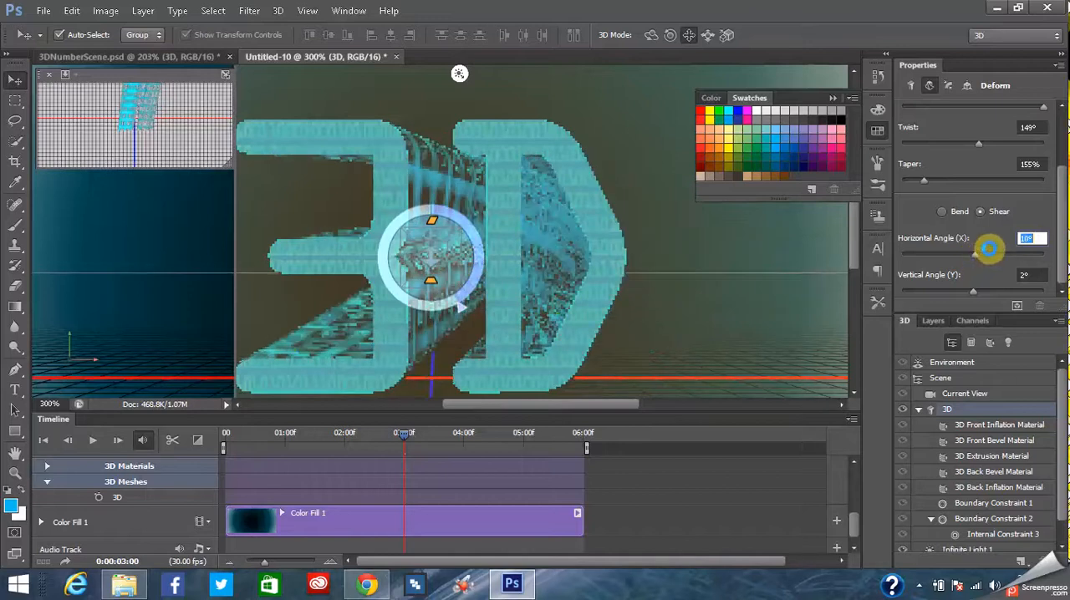
pyautogui.write('1')
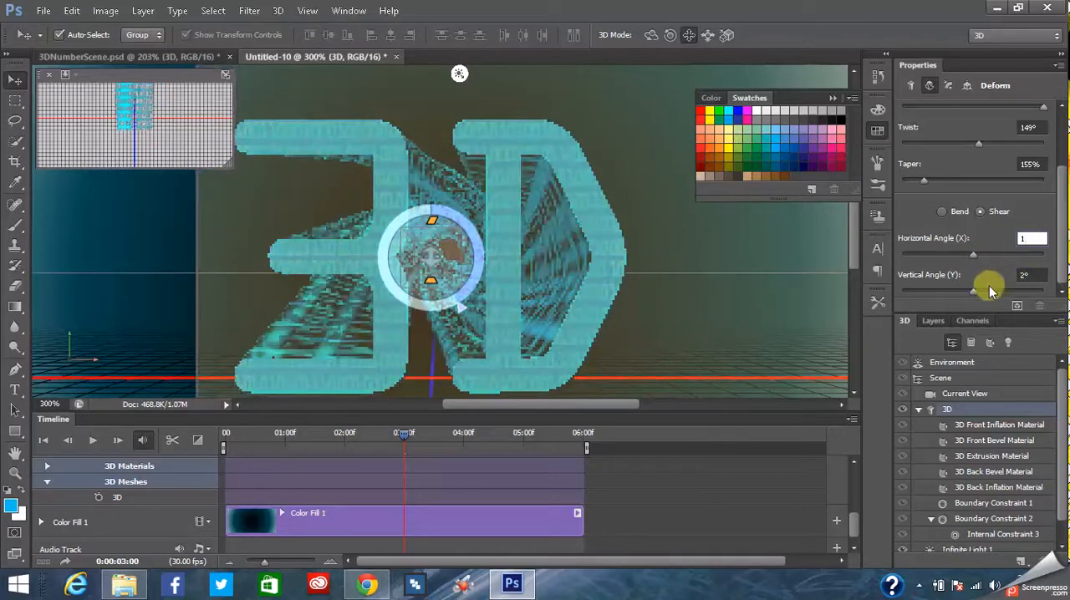
# - Set the 3D mesh's vertical (Y) shear angle to 1°
pyautogui.click(1025, 275)
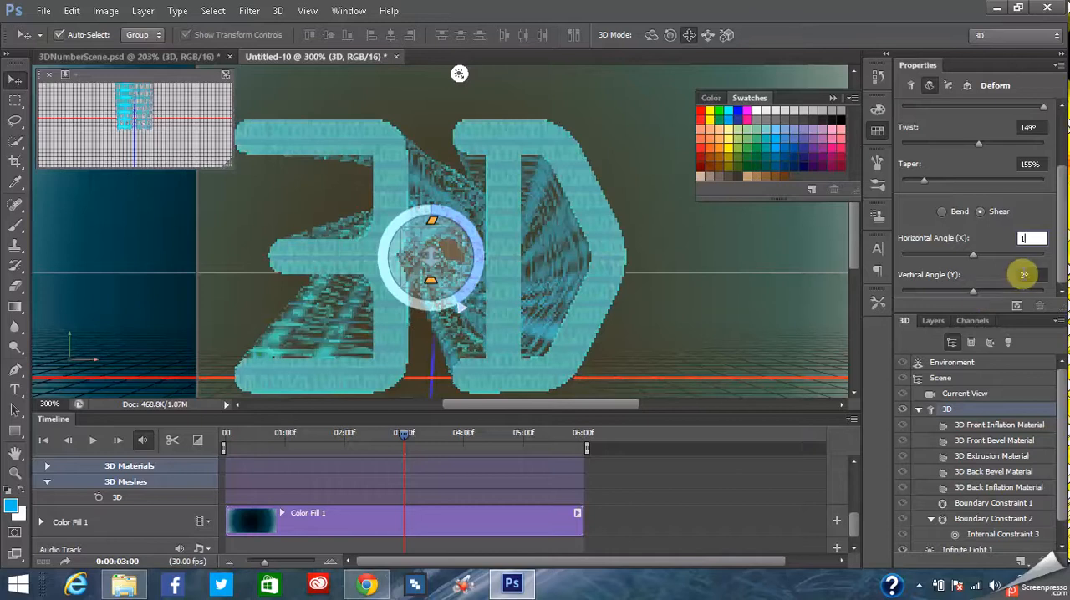
pyautogui.write('21')
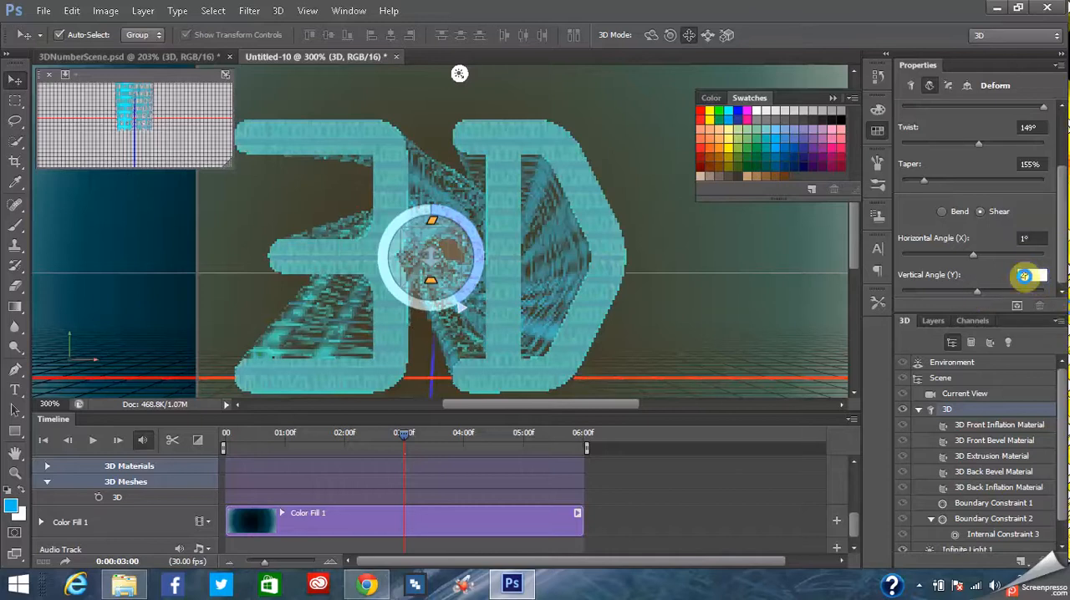
pyautogui.press('BackSpace')
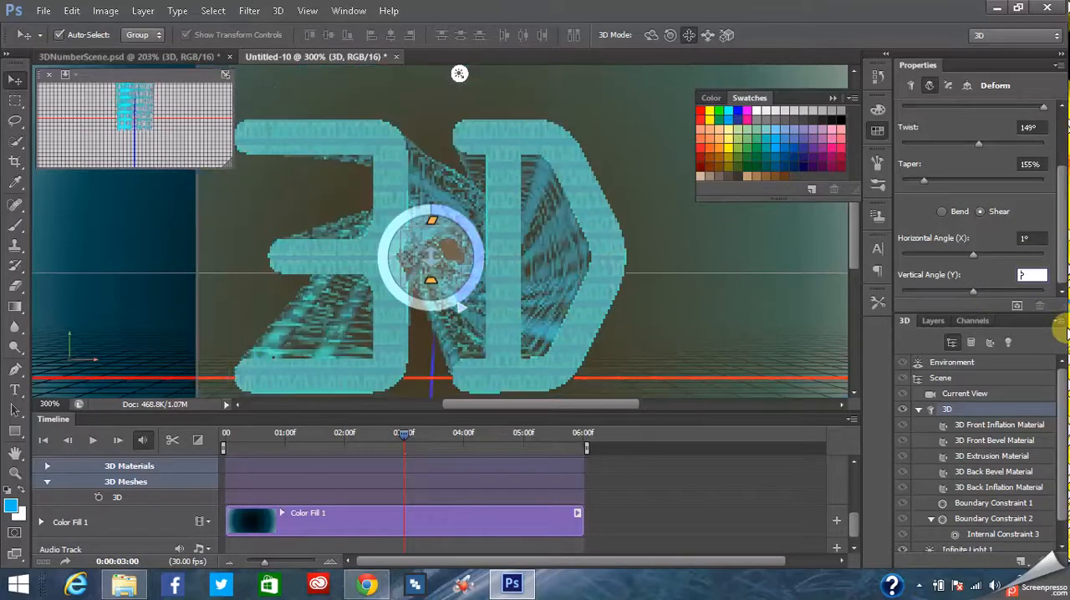
pyautogui.write('1')
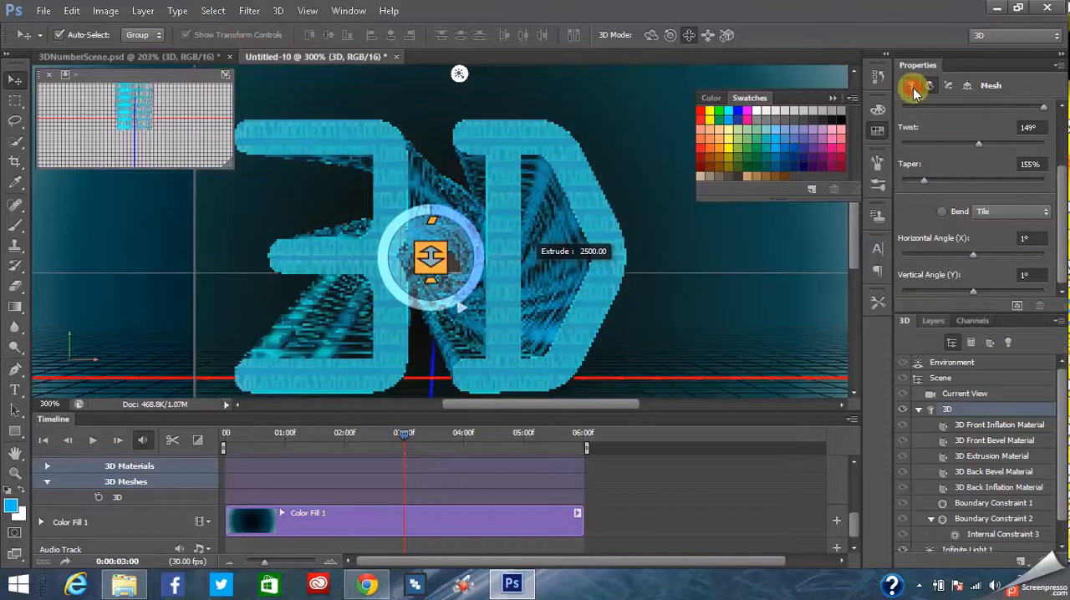
# - Return to the general mesh properties and rotate the 3D mesh around its Z axis at 0:00:03:00
pyautogui.click(911, 85)
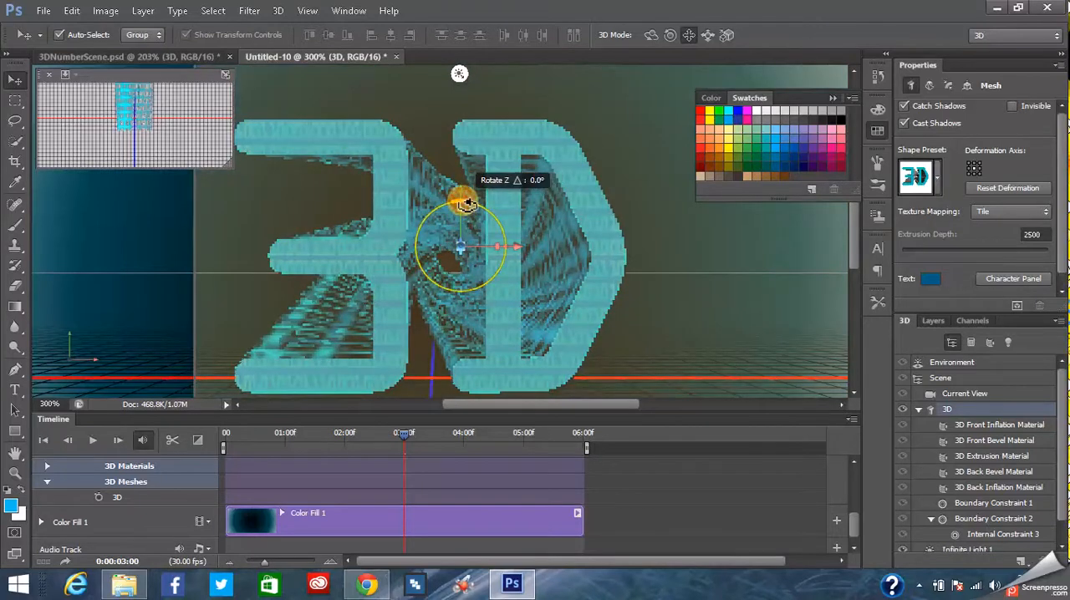
pyautogui.moveTo(475, 208); pyautogui.dragTo(462, 64)
pyautogui.moveTo(461, 63); pyautogui.dragTo(466, 62)
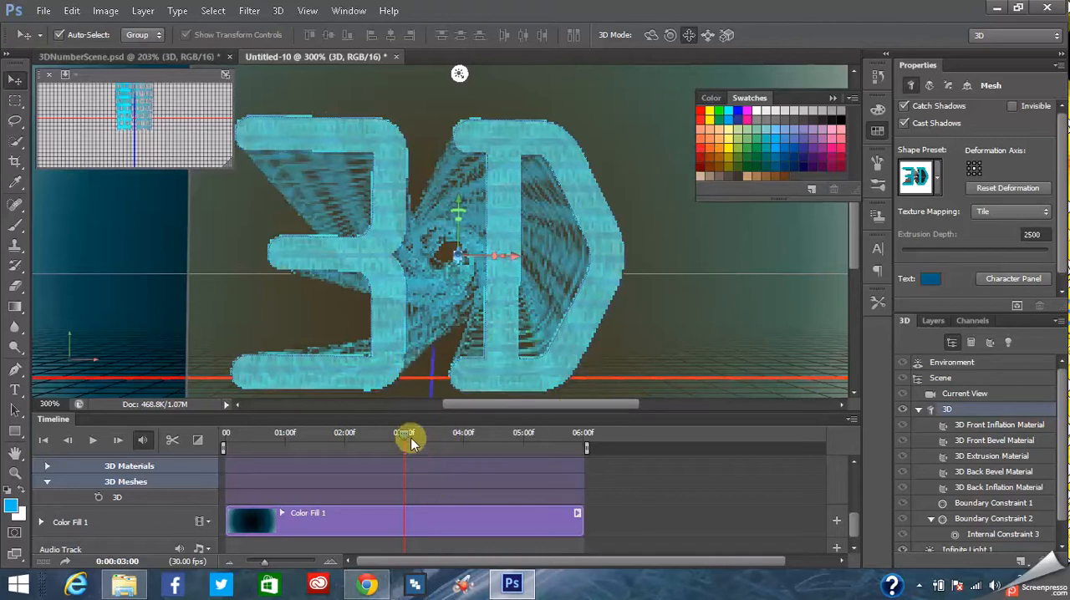
# - Turn on keyframe animation for the 3D mesh track with the playhead at 0:00:03:00
pyautogui.press('Right')
pyautogui.click(404, 432)
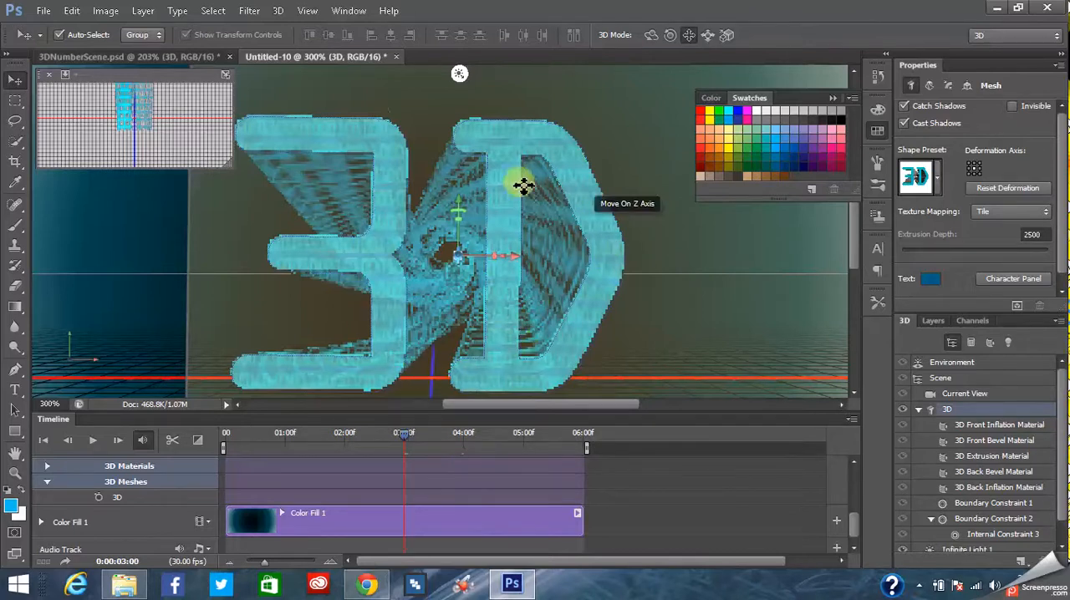
pyautogui.click(97, 497)
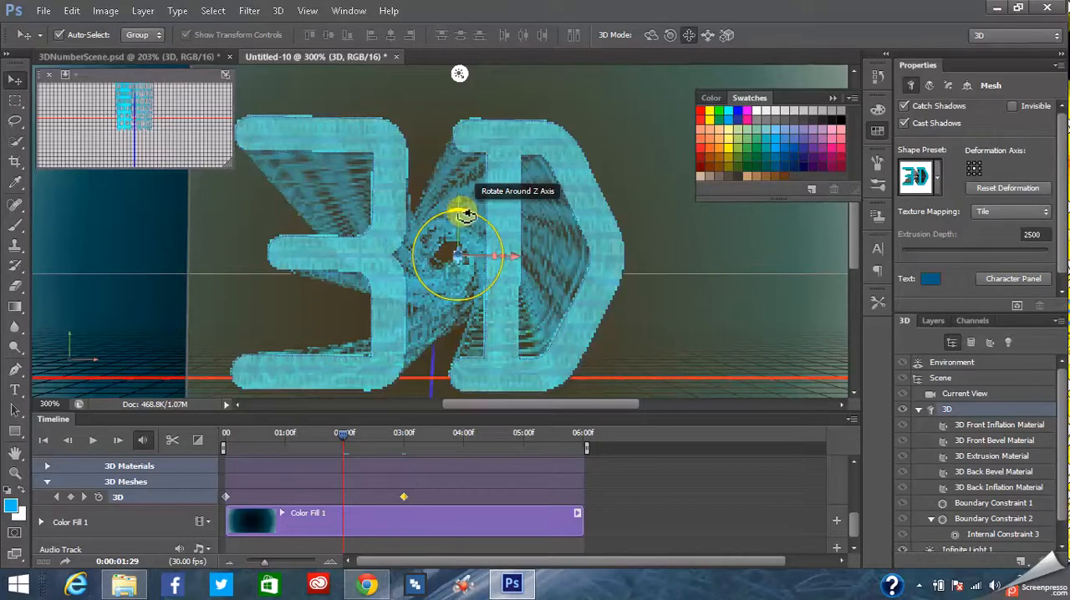
# - Rotate the 3D mesh to about 145° around its Z axis at 0:00:01:29 and play back the animation
pyautogui.moveTo(465, 215); pyautogui.dragTo(480, 280)
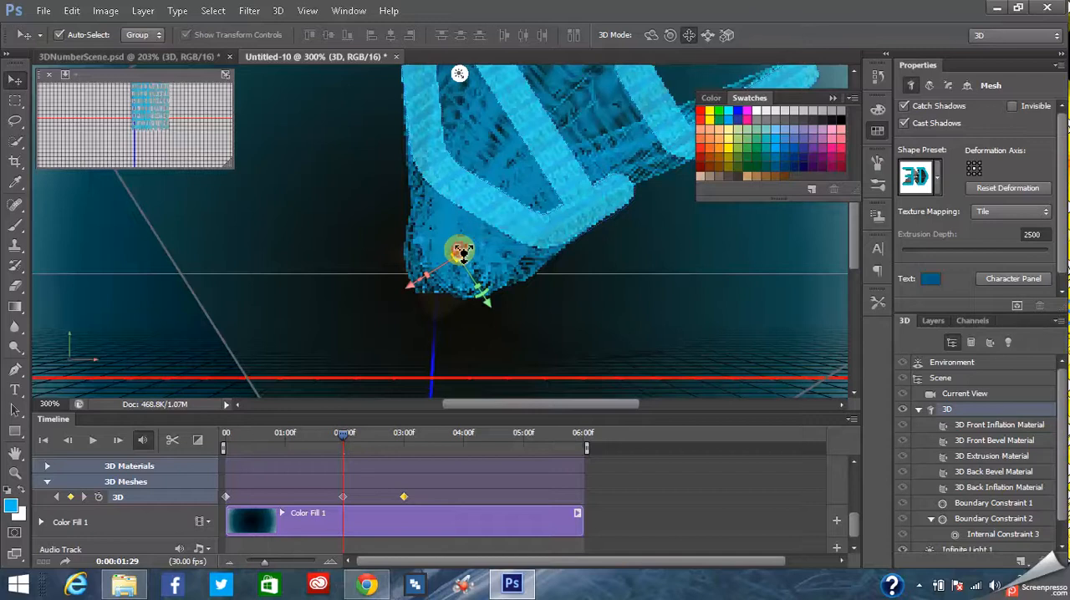
pyautogui.moveTo(463, 277); pyautogui.dragTo(458, 307)
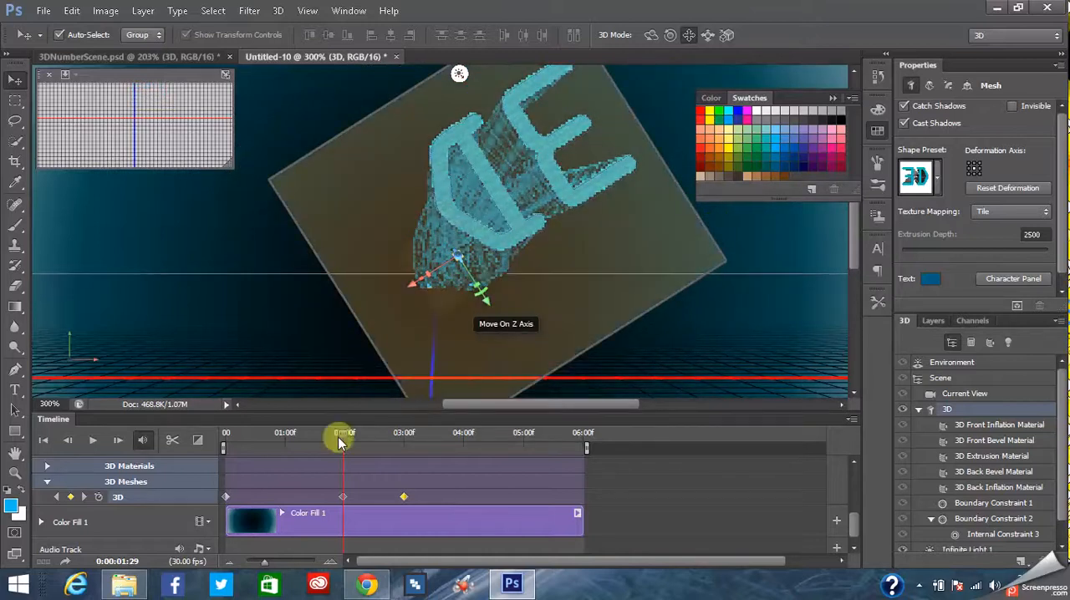
pyautogui.click(93, 440)
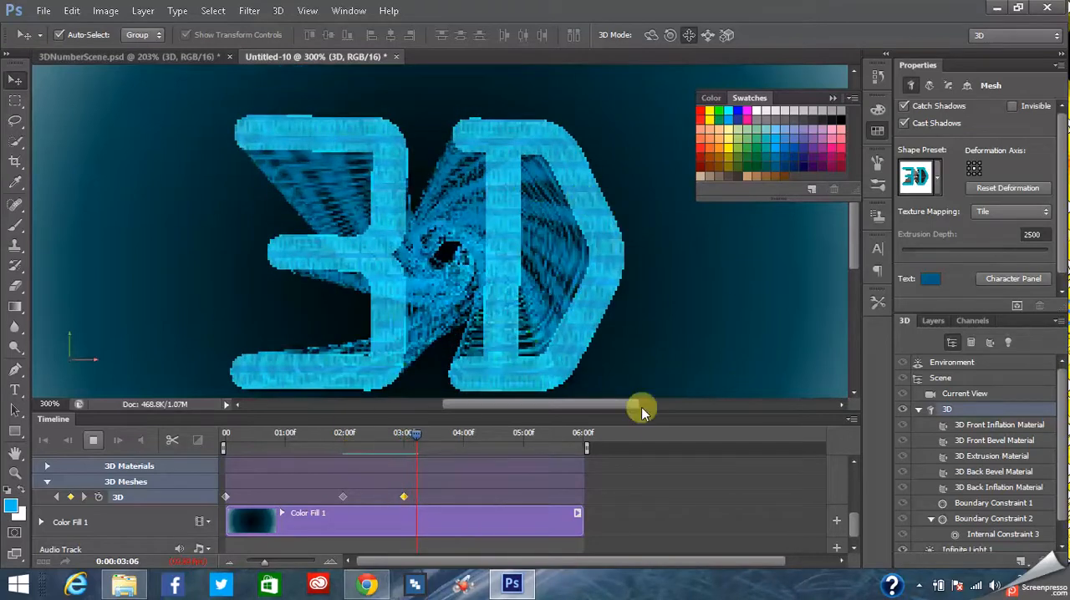
pyautogui.click(94, 443)
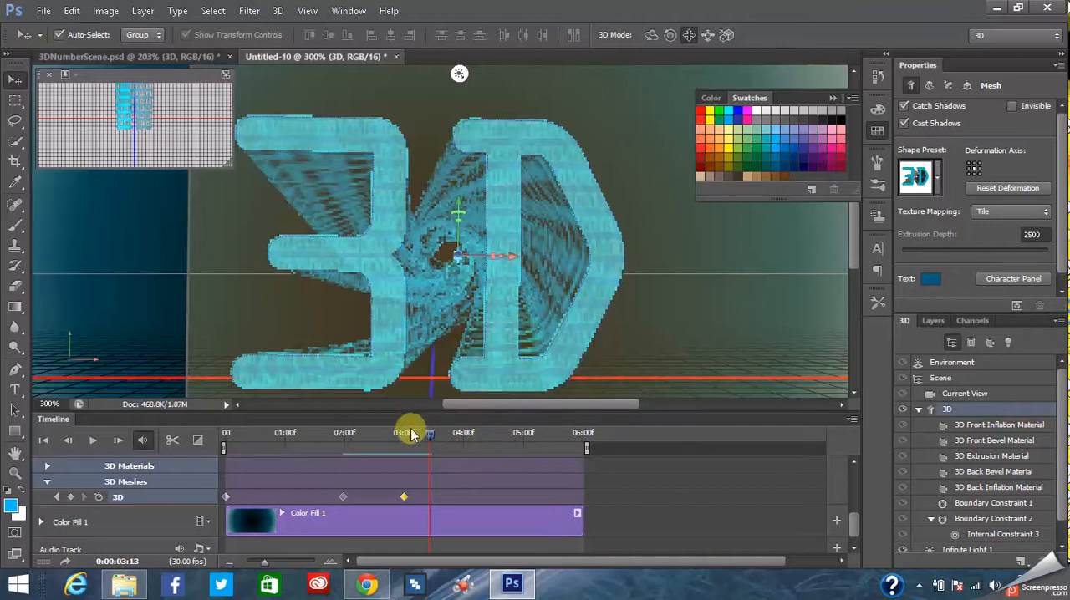
# - Show the mesh's coordinates and try rotating it to about -61° around the Z axis at 0:00:01:00
pyautogui.moveTo(431, 440); pyautogui.dragTo(345, 440)
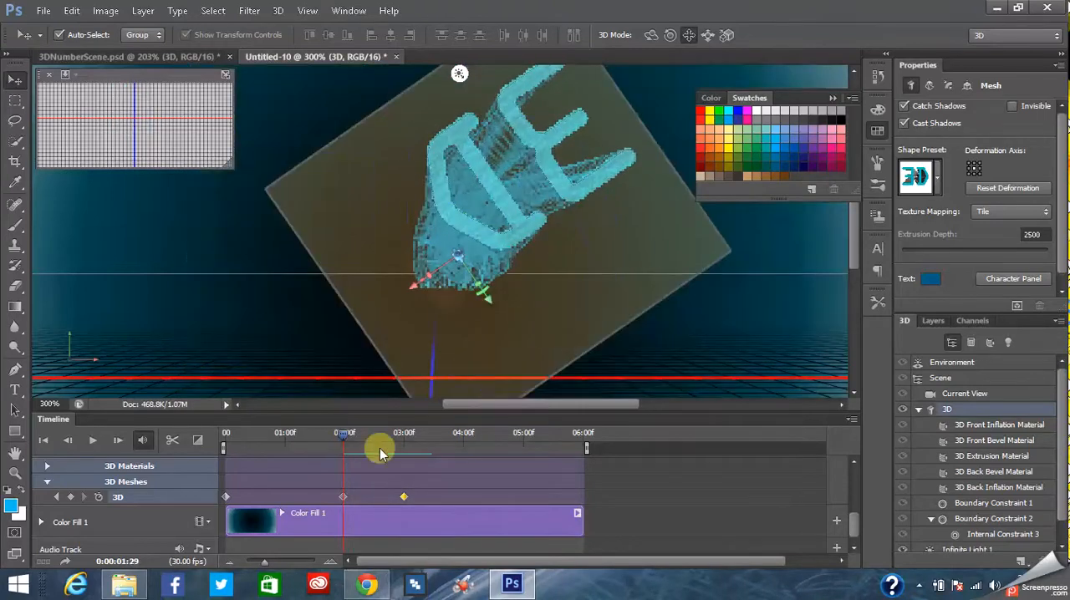
pyautogui.click(967, 86)
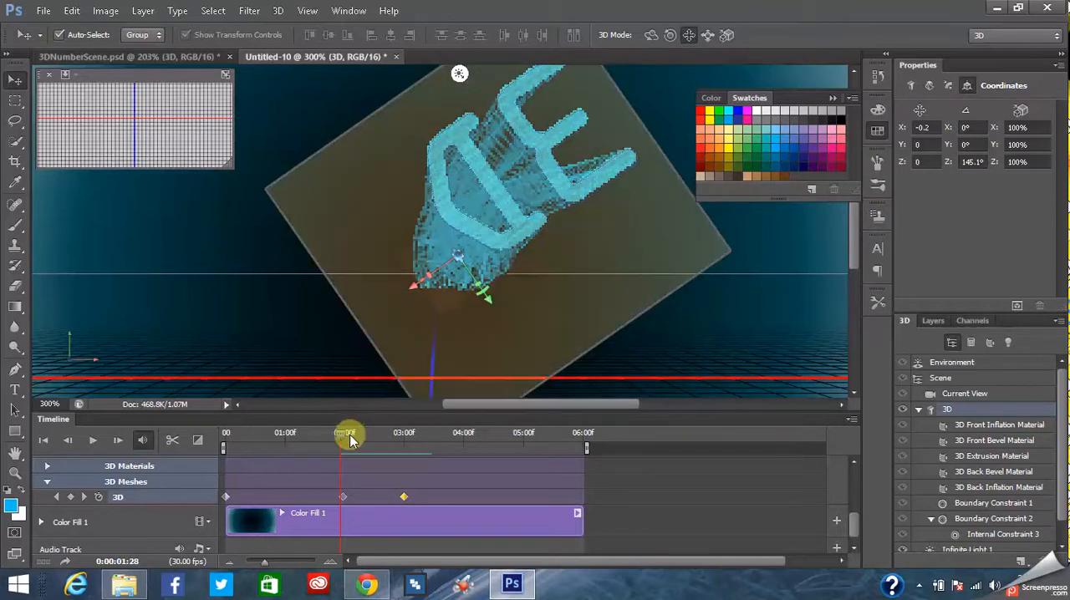
pyautogui.moveTo(339, 436); pyautogui.dragTo(284, 430)
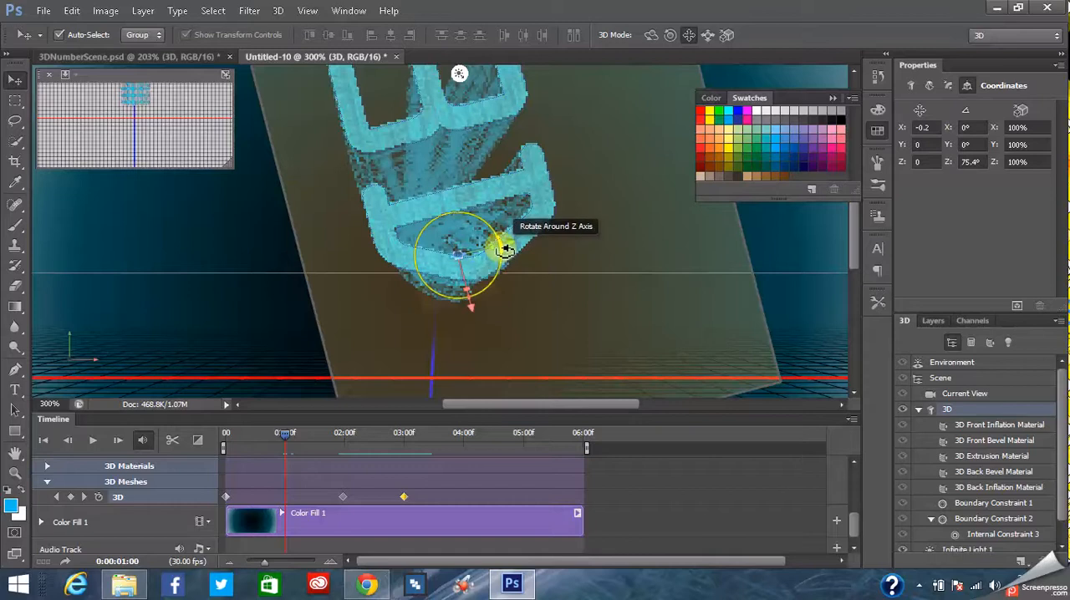
pyautogui.moveTo(506, 249); pyautogui.dragTo(395, 271)
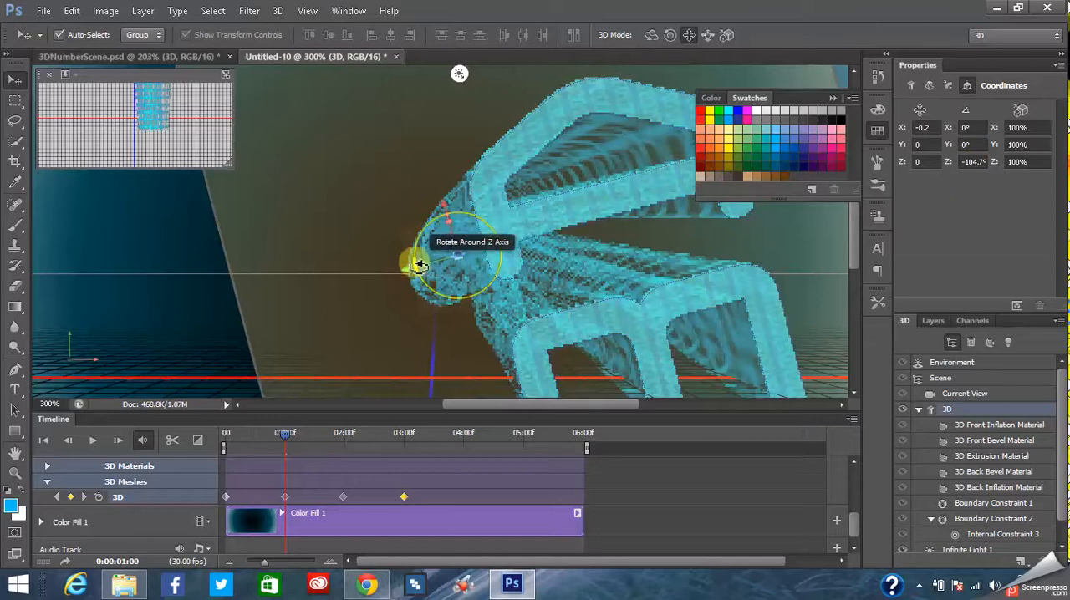
pyautogui.moveTo(417, 259); pyautogui.dragTo(416, 238)
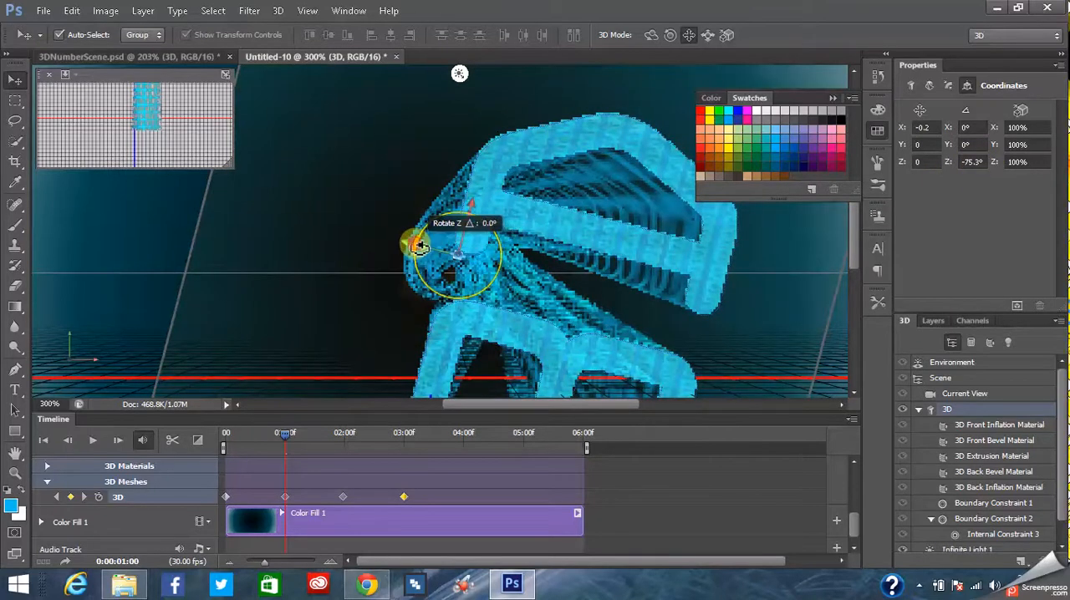
pyautogui.moveTo(418, 254); pyautogui.dragTo(420, 270)
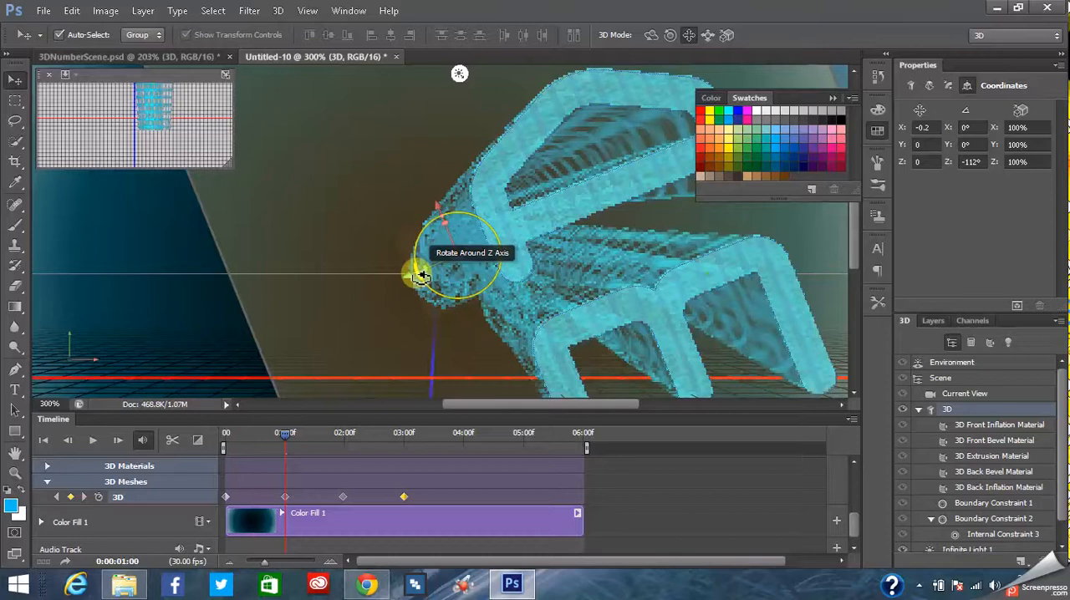
pyautogui.moveTo(420, 276); pyautogui.dragTo(421, 265)
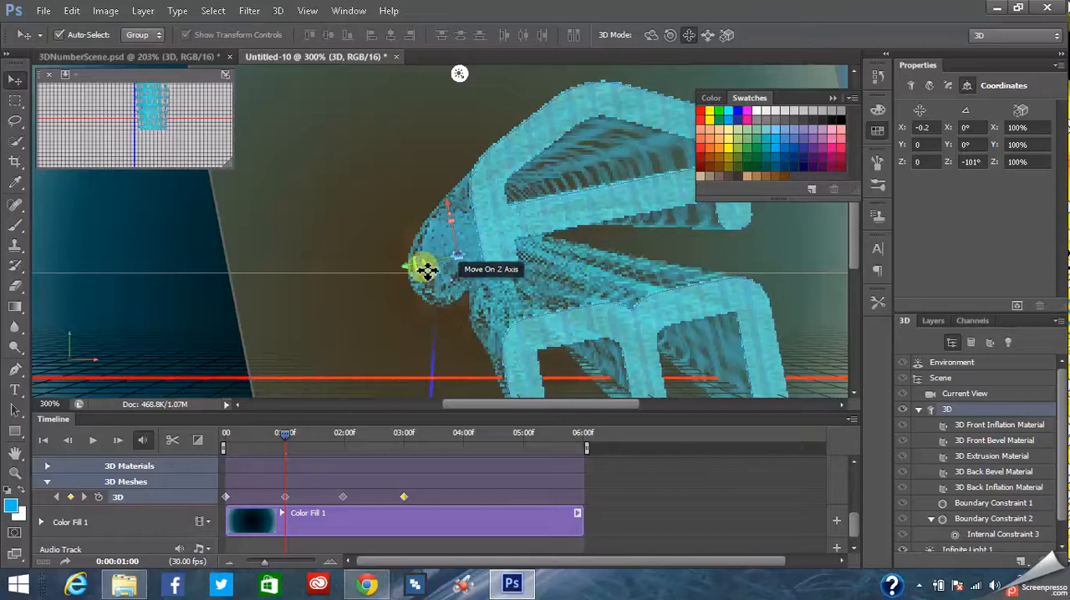
pyautogui.moveTo(420, 266); pyautogui.dragTo(418, 235)
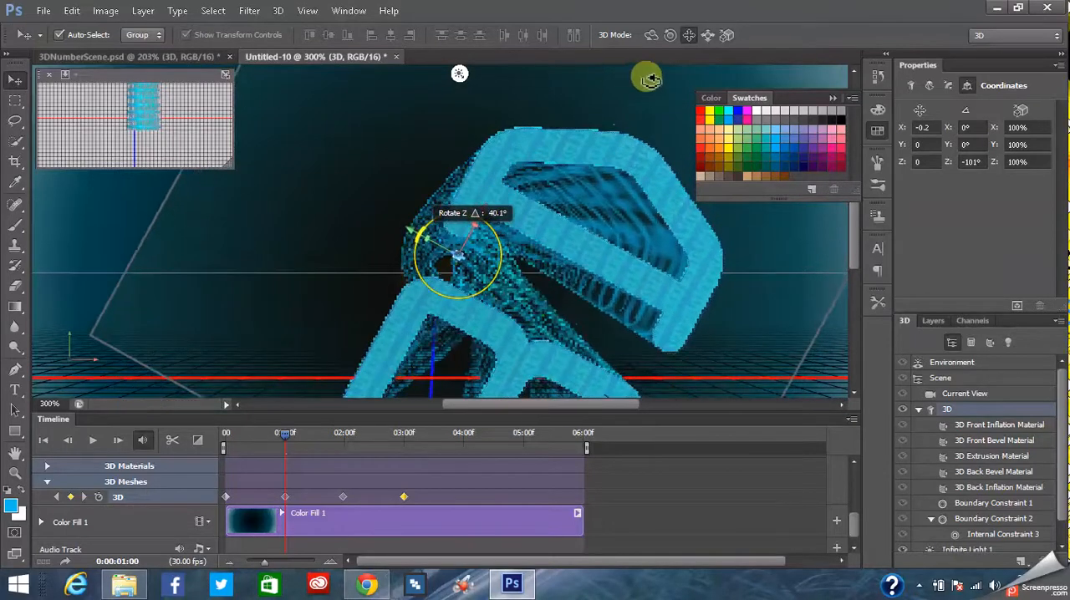
# - Preview the animation from 0:00:01:00 and try turning the mesh to about -87° around the Z axis there
pyautogui.click(98, 450)
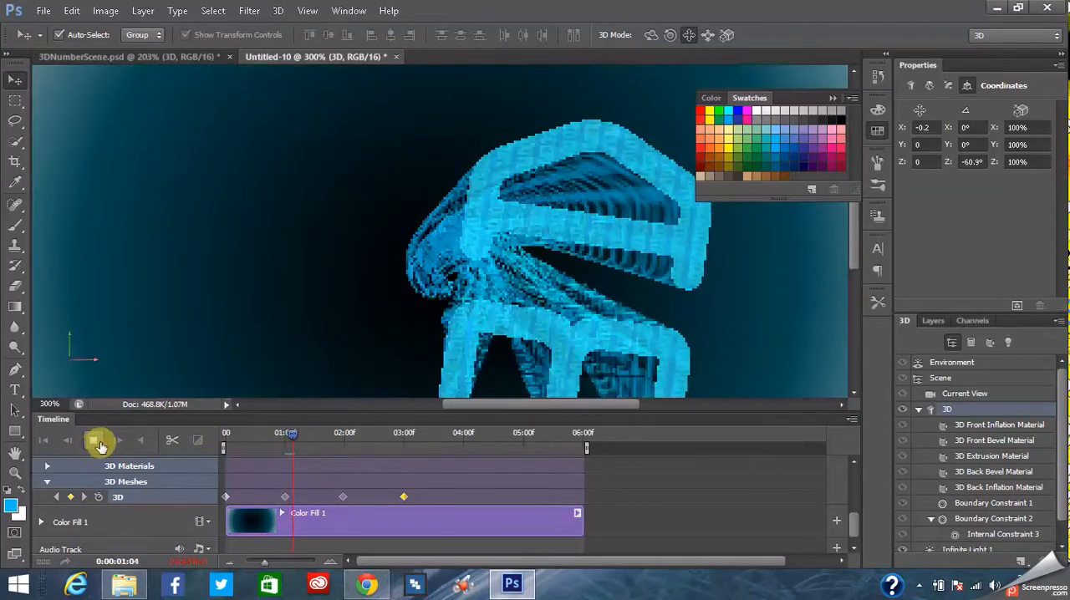
pyautogui.click(92, 441)
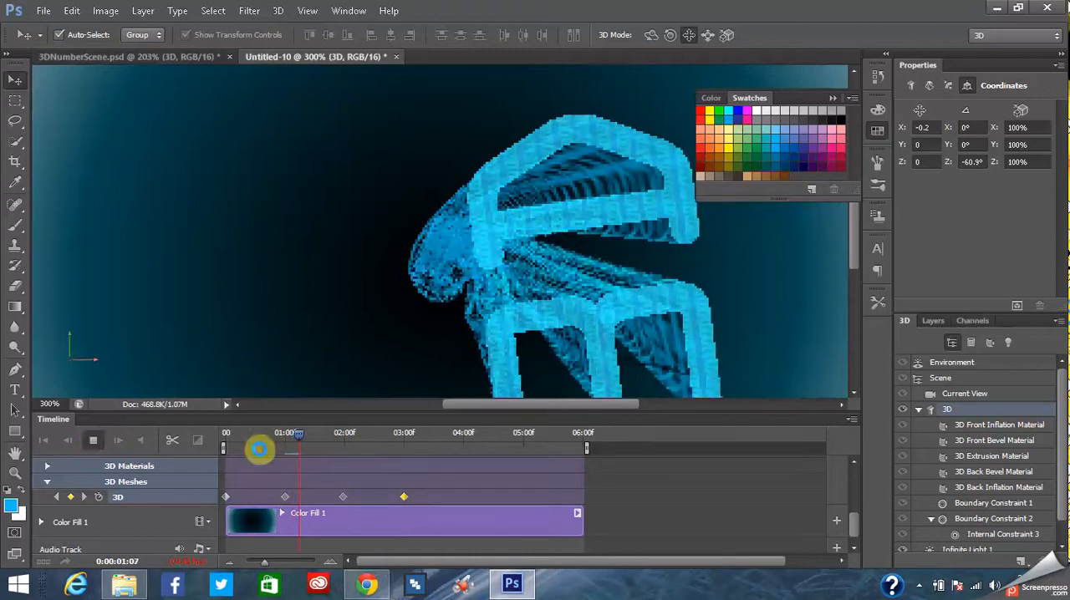
pyautogui.moveTo(300, 433); pyautogui.dragTo(288, 439)
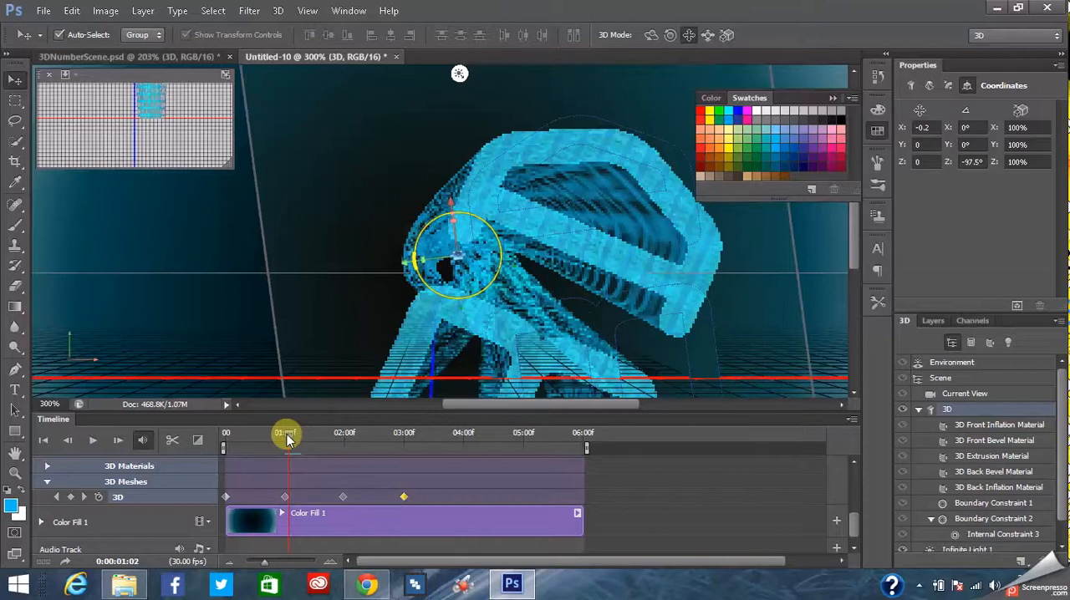
pyautogui.moveTo(286, 436); pyautogui.dragTo(285, 435)
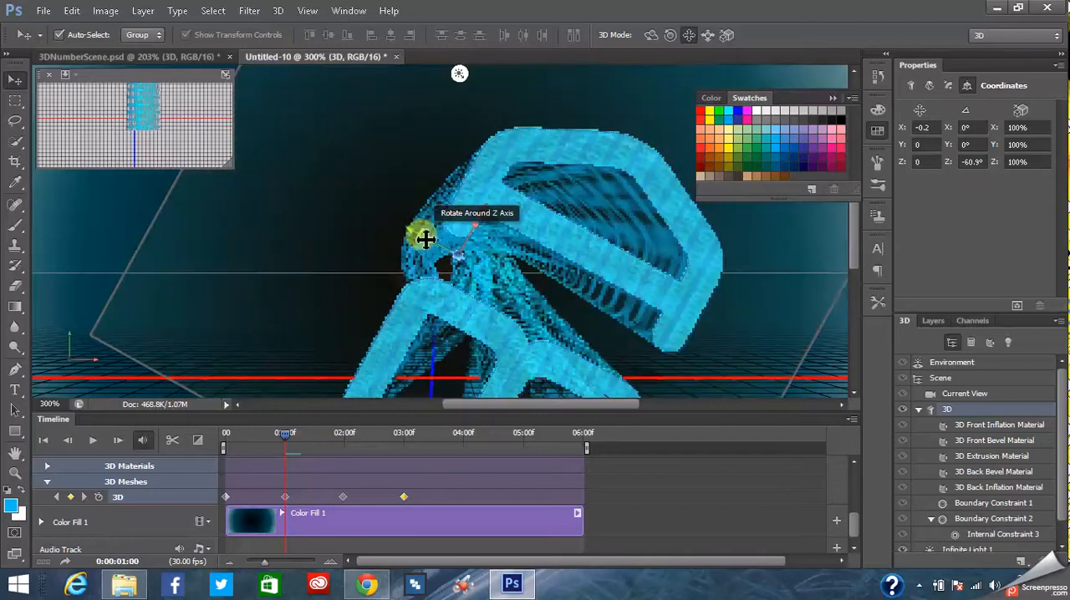
pyautogui.moveTo(425, 237)
pyautogui.mouseDown()
pyautogui.moveTo(417, 244)
pyautogui.moveTo(424, 255)
pyautogui.moveTo(418, 248)
pyautogui.mouseUp()
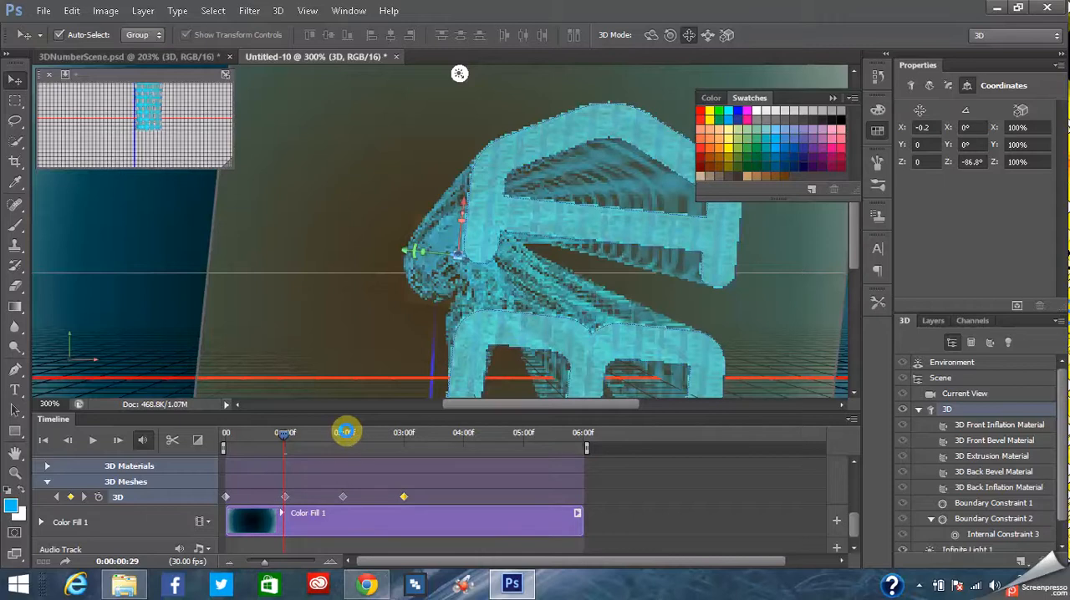
# - Compare the mesh's poses between one and two seconds, rotate it to about -19° around Z at 0:00:01:00, and play the animation
pyautogui.click(346, 432)
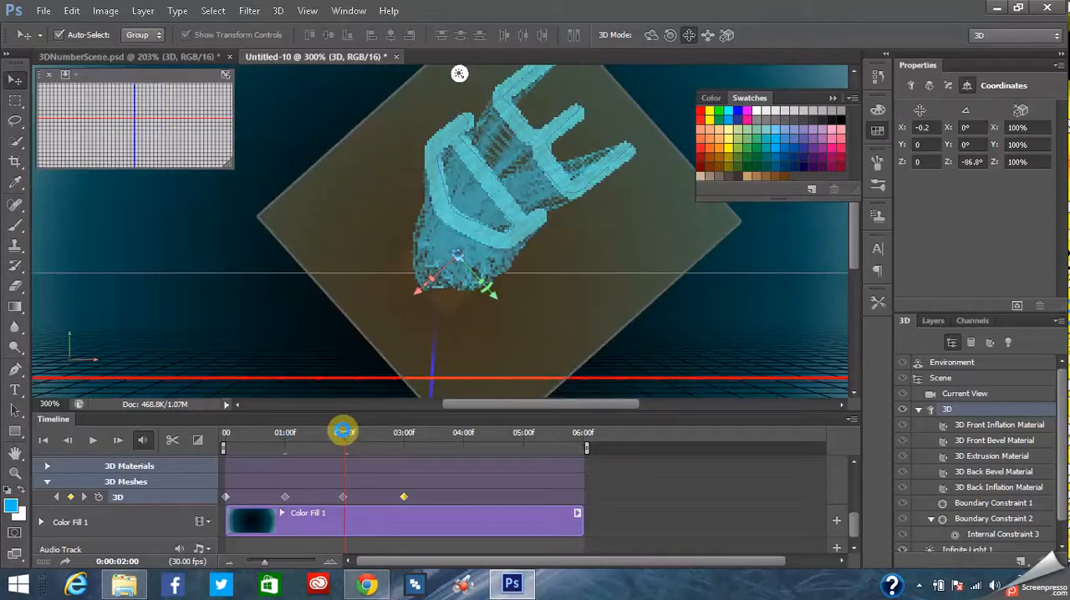
pyautogui.click(301, 431)
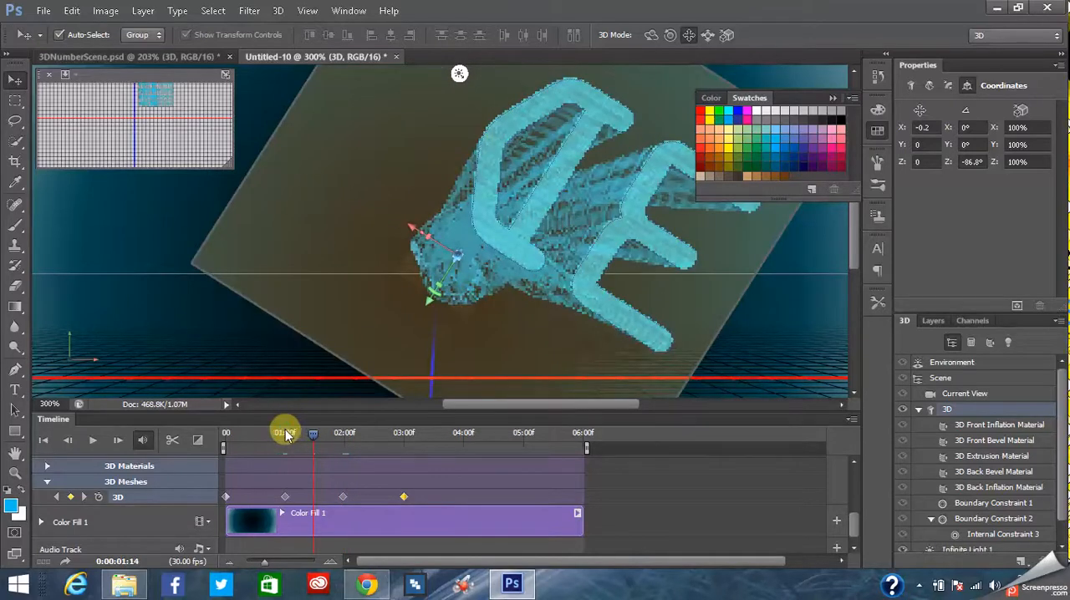
pyautogui.moveTo(285, 433); pyautogui.dragTo(281, 433)
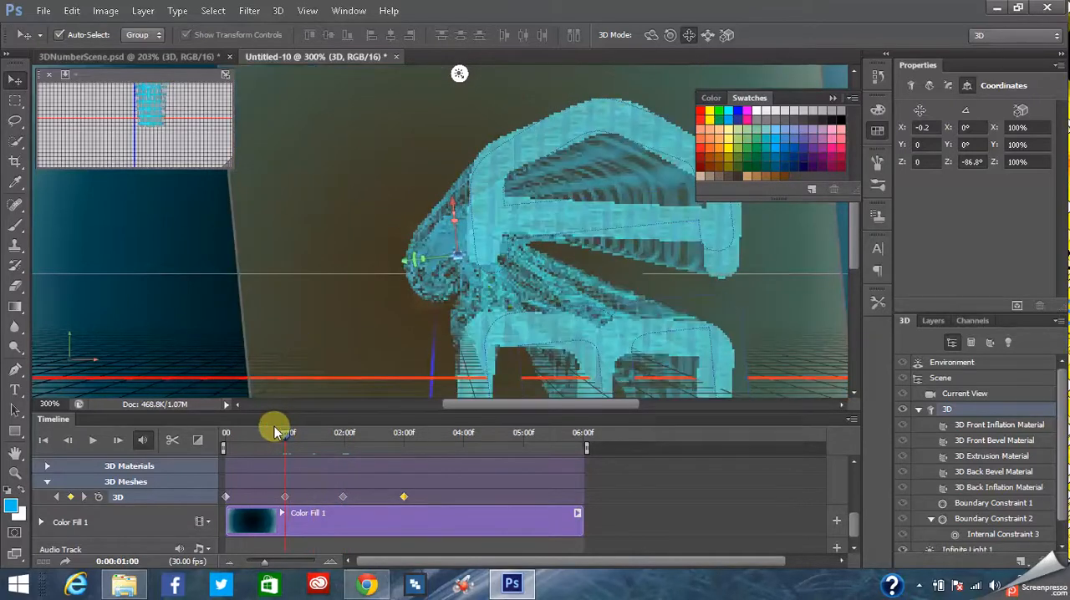
pyautogui.click(276, 430)
pyautogui.click(285, 434)
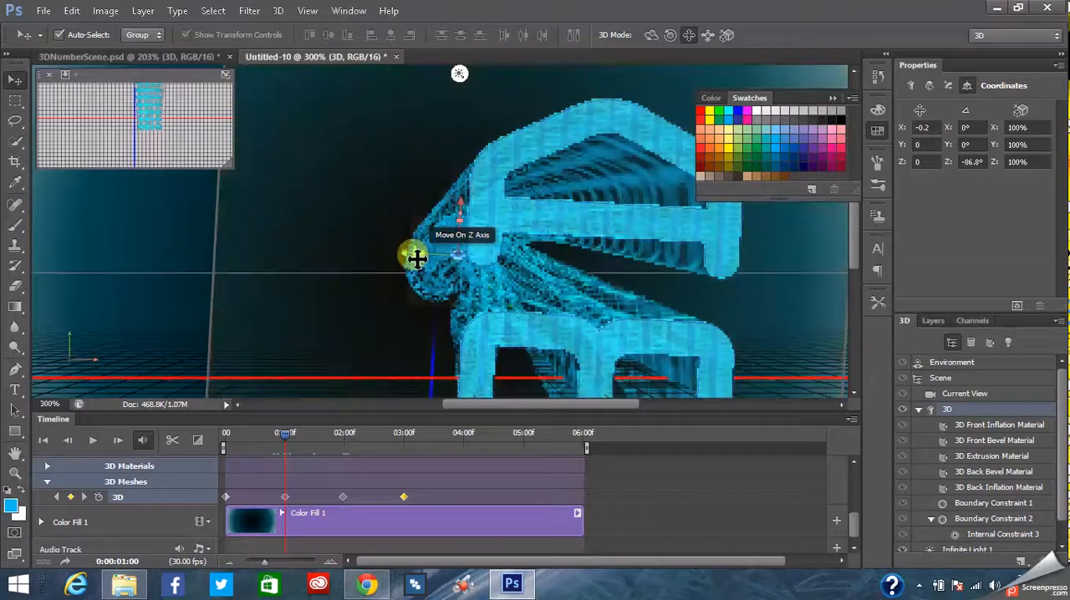
pyautogui.moveTo(418, 258); pyautogui.dragTo(471, 248)
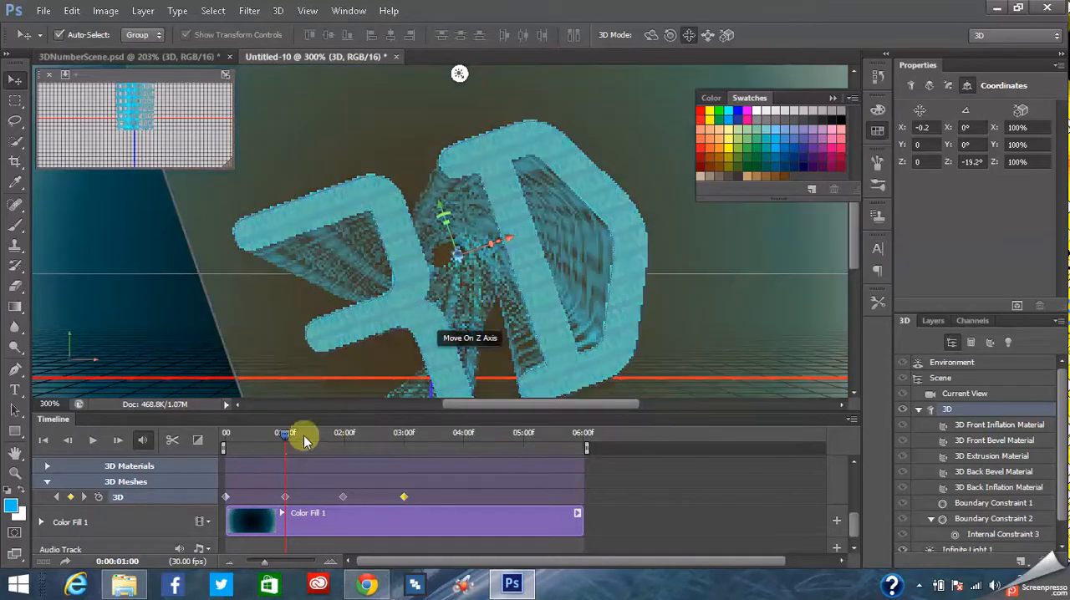
pyautogui.click(94, 441)
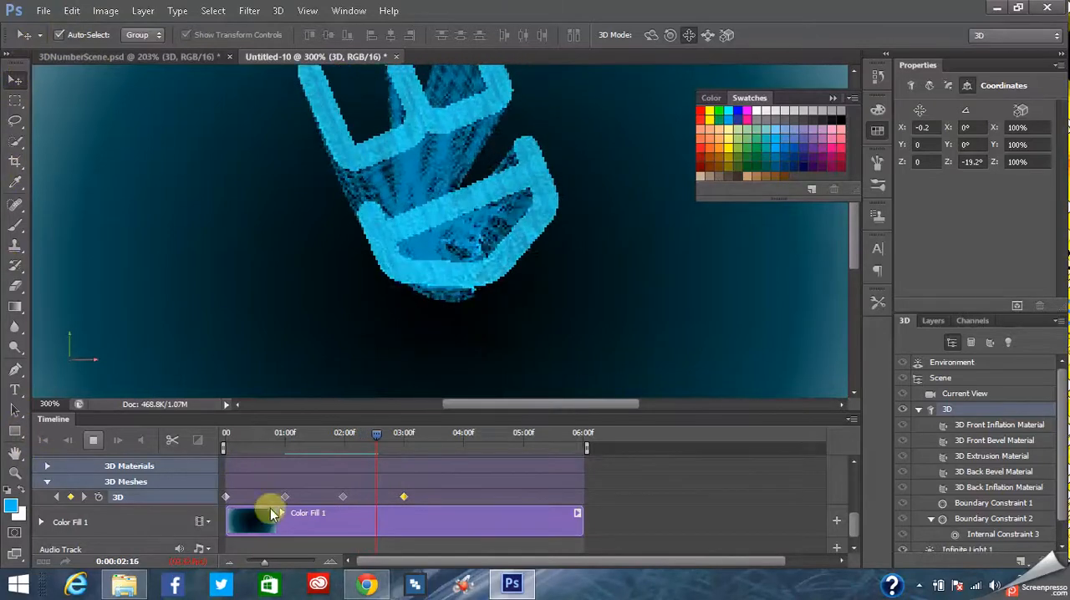
# - Stop playback, inspect the mesh's rotation around the three-second keyframe, and park the playhead at 0:00:03:29
pyautogui.click(93, 440)
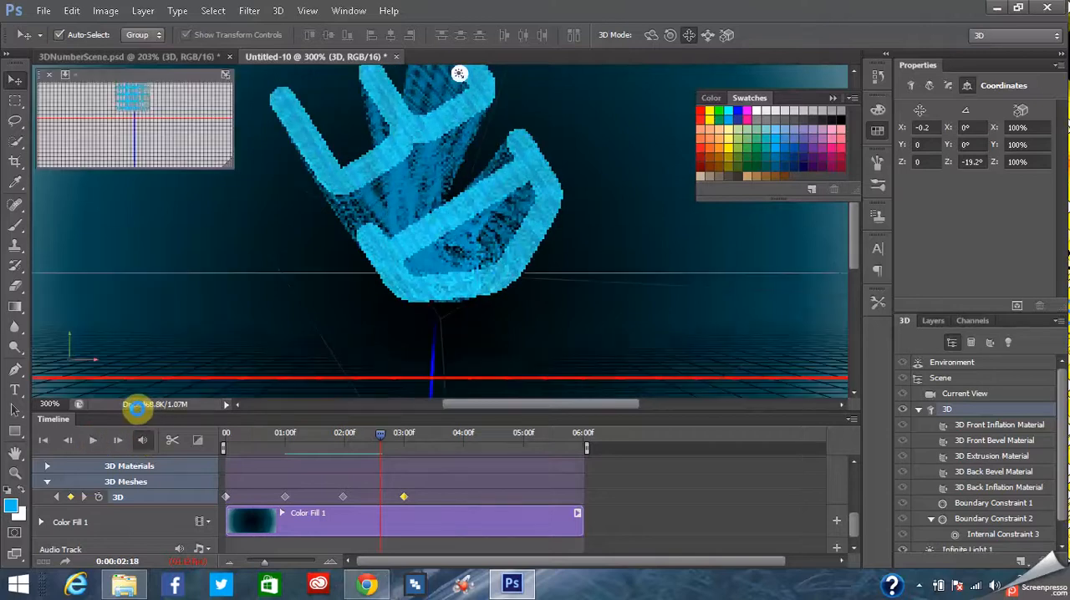
pyautogui.moveTo(378, 441); pyautogui.dragTo(402, 436)
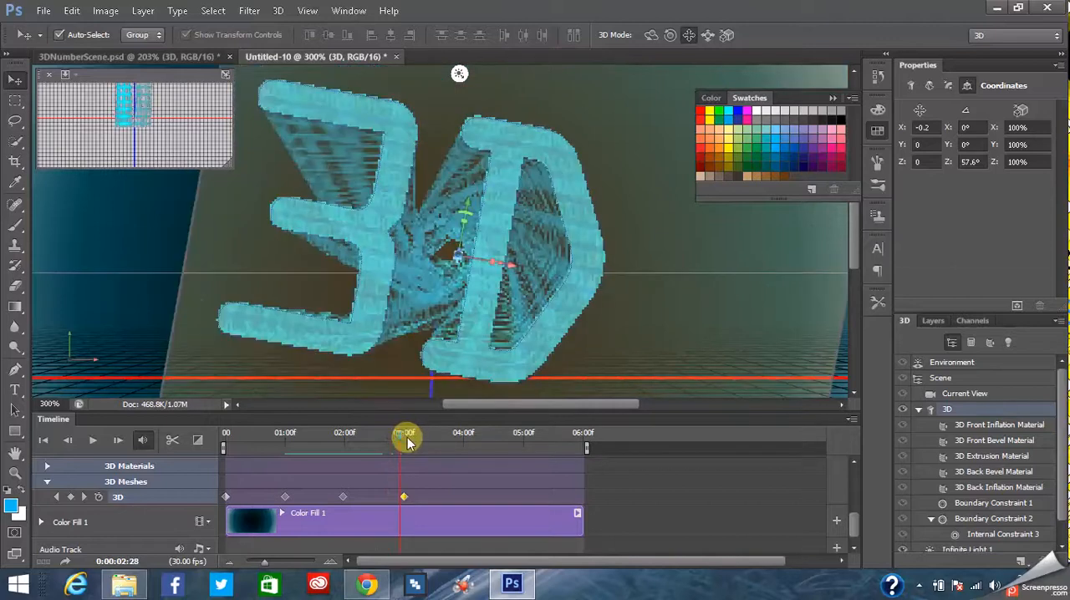
pyautogui.moveTo(406, 436); pyautogui.dragTo(406, 433)
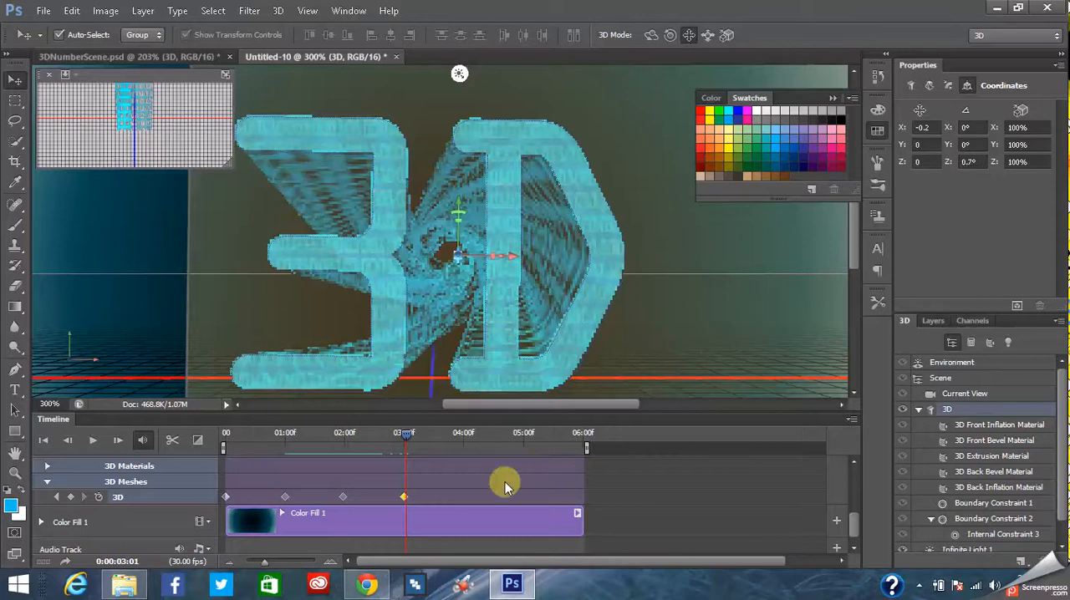
pyautogui.click(460, 433)
# - Move the mesh's 0:00:01:00 keyframe to 0:00:00:15 and its 0:00:01:29 keyframe to 0:00:01:00
pyautogui.moveTo(269, 565); pyautogui.dragTo(283, 563)
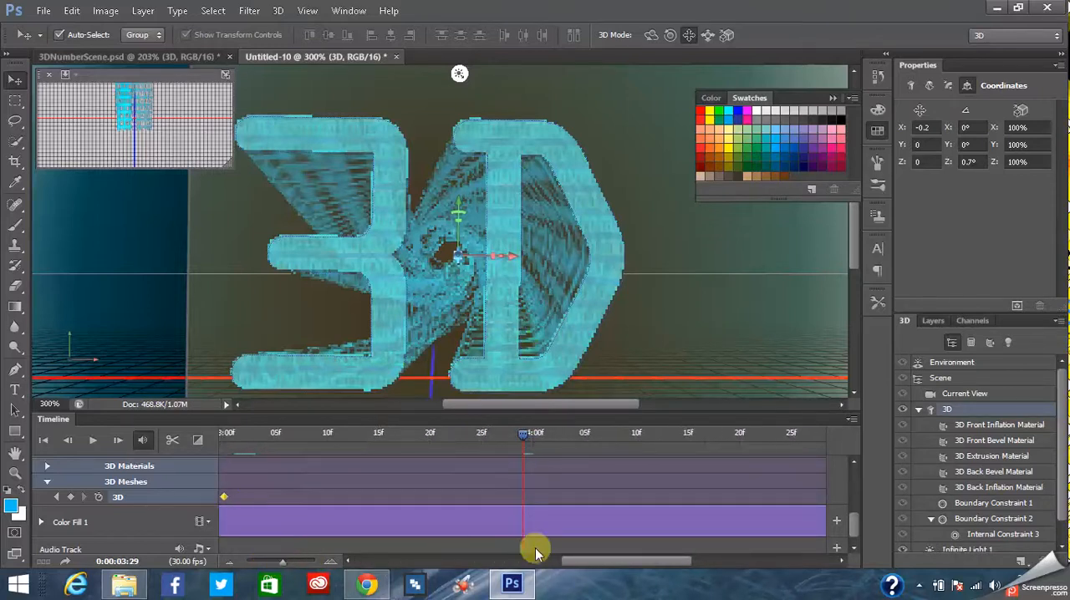
pyautogui.moveTo(587, 565); pyautogui.dragTo(575, 566)
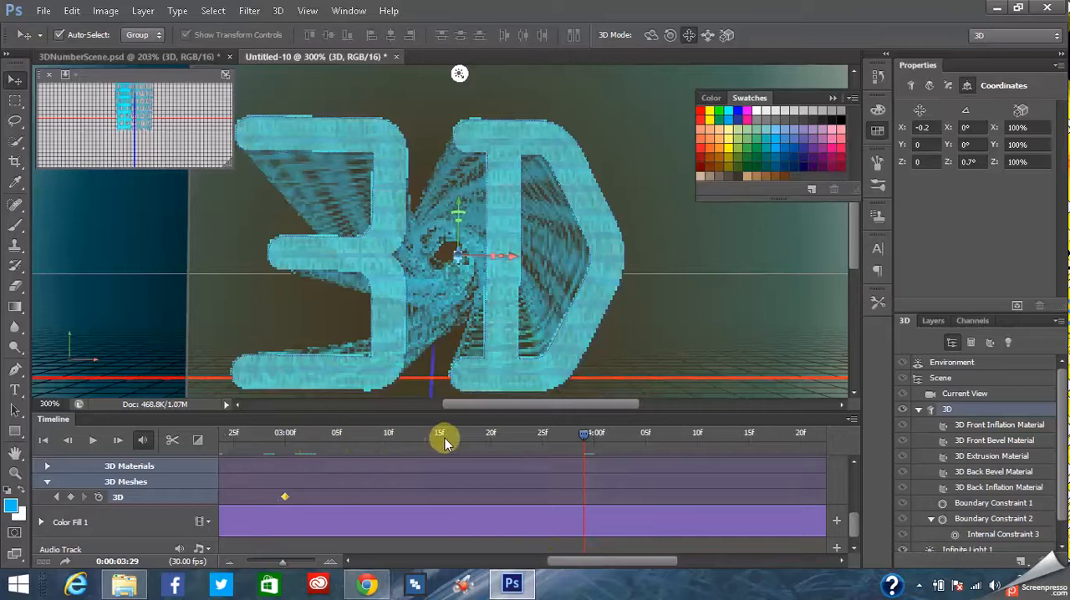
pyautogui.moveTo(554, 562); pyautogui.dragTo(367, 597)
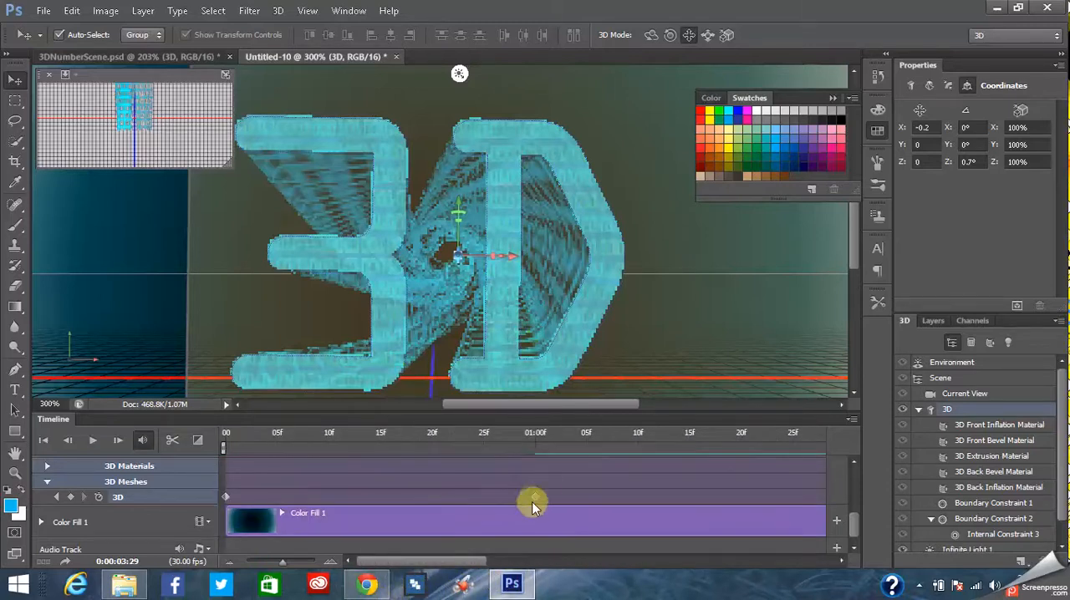
pyautogui.moveTo(536, 498); pyautogui.dragTo(379, 500)
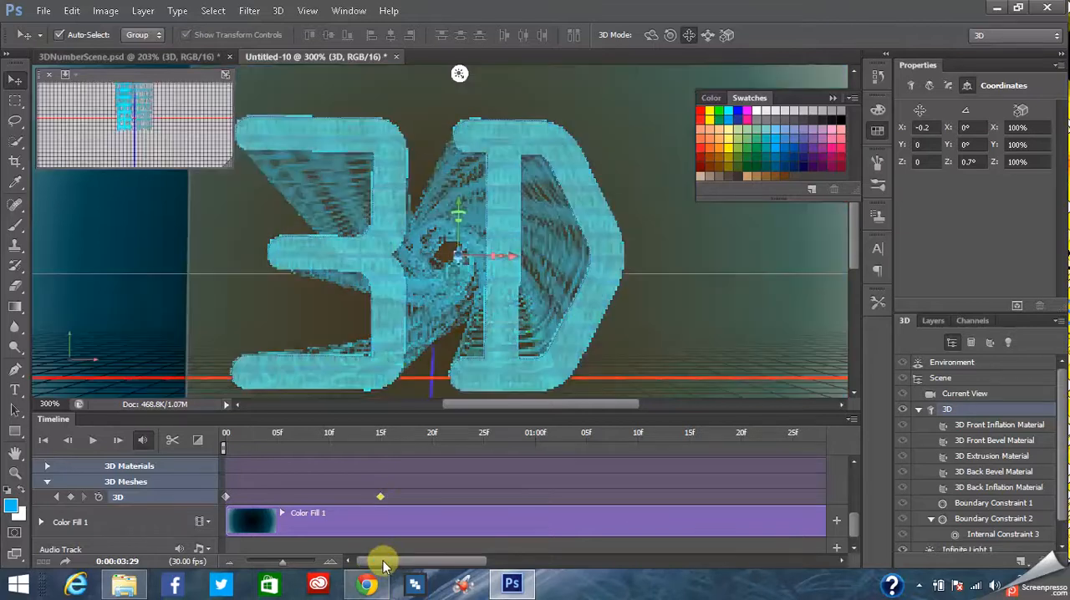
pyautogui.moveTo(383, 561); pyautogui.dragTo(420, 563)
pyautogui.moveTo(708, 496); pyautogui.dragTo(409, 490)
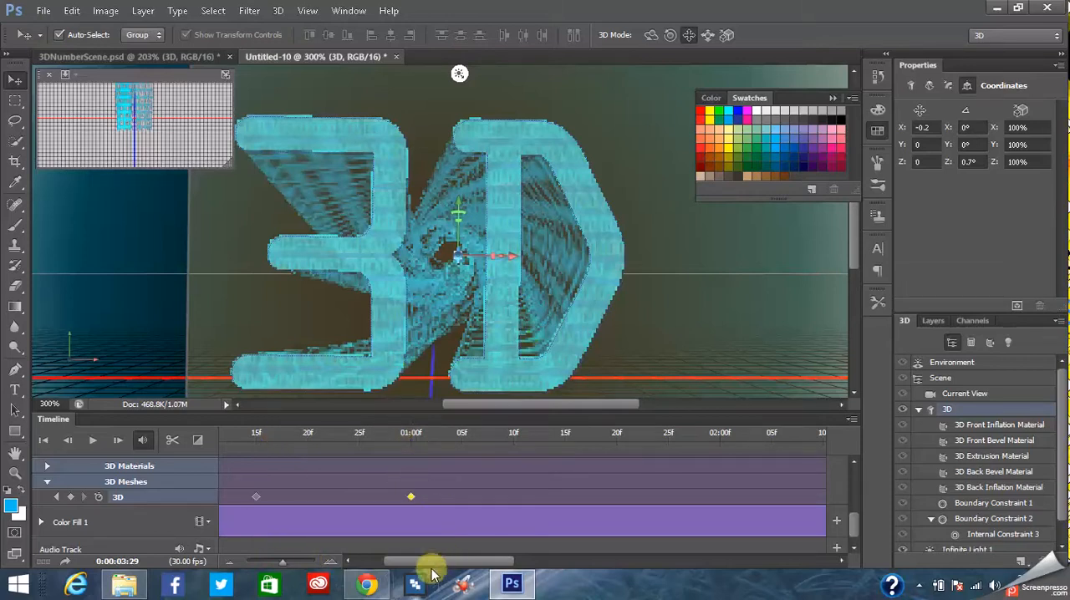
pyautogui.moveTo(428, 567); pyautogui.dragTo(457, 565)
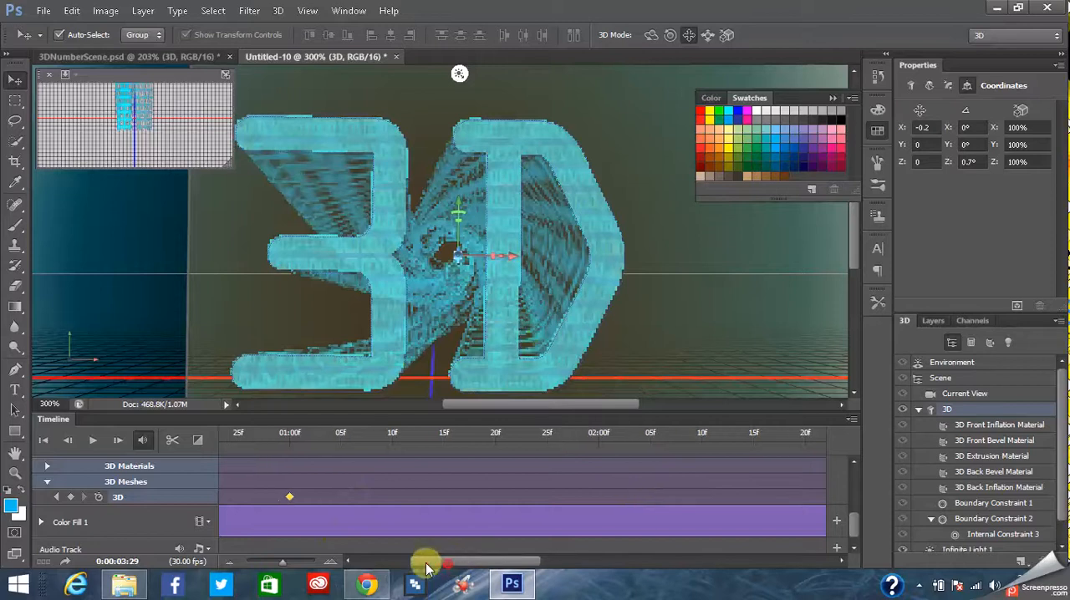
pyautogui.moveTo(447, 569); pyautogui.dragTo(381, 567)
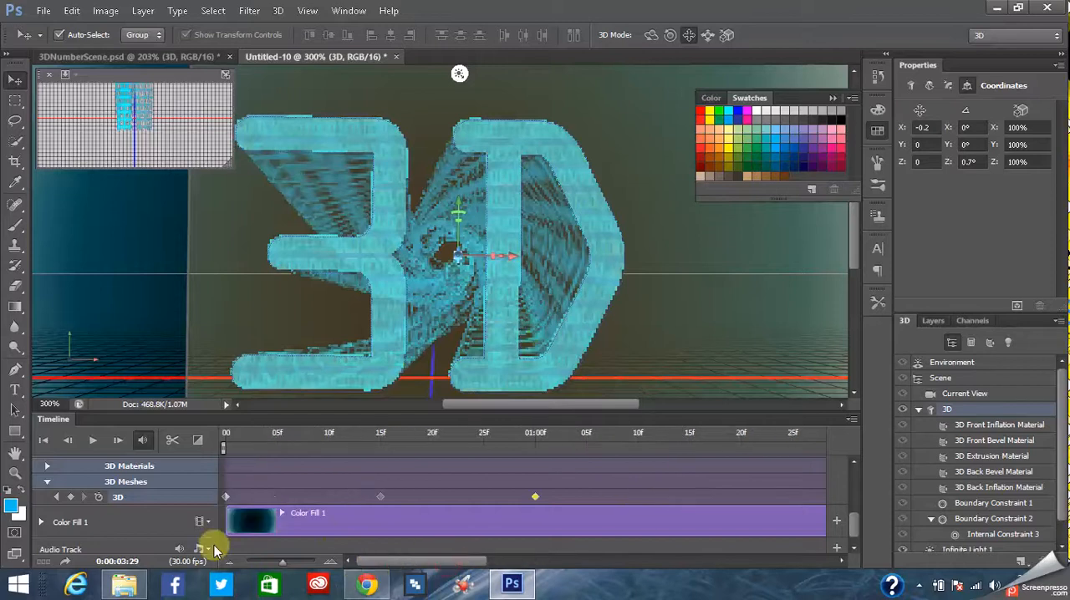
# - Play the animation from the start to check the timing of the mesh's spin between its keyframes
pyautogui.click(90, 443)
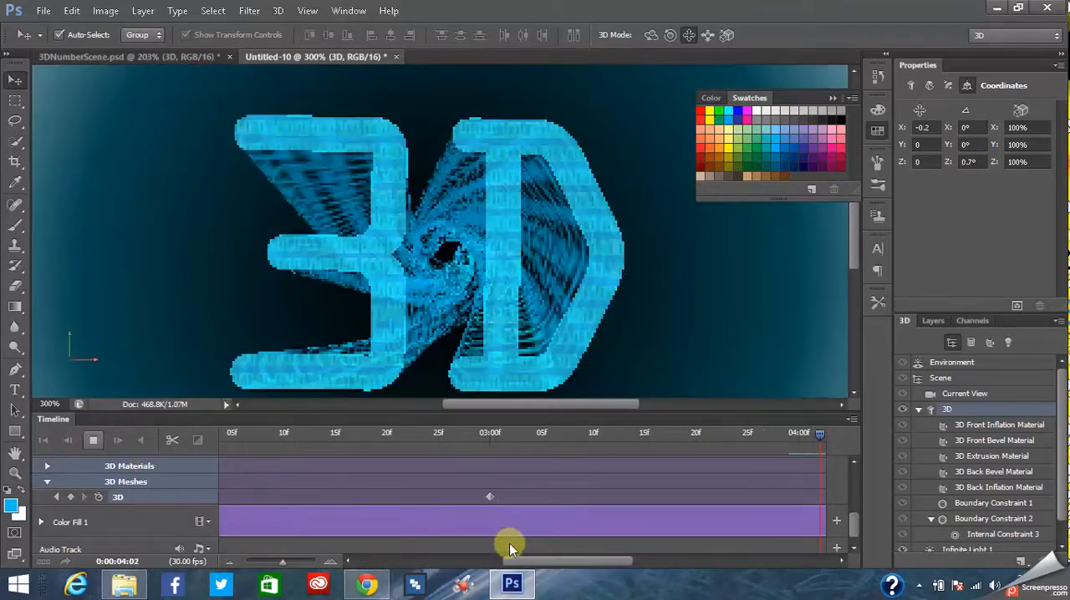
pyautogui.click(94, 442)
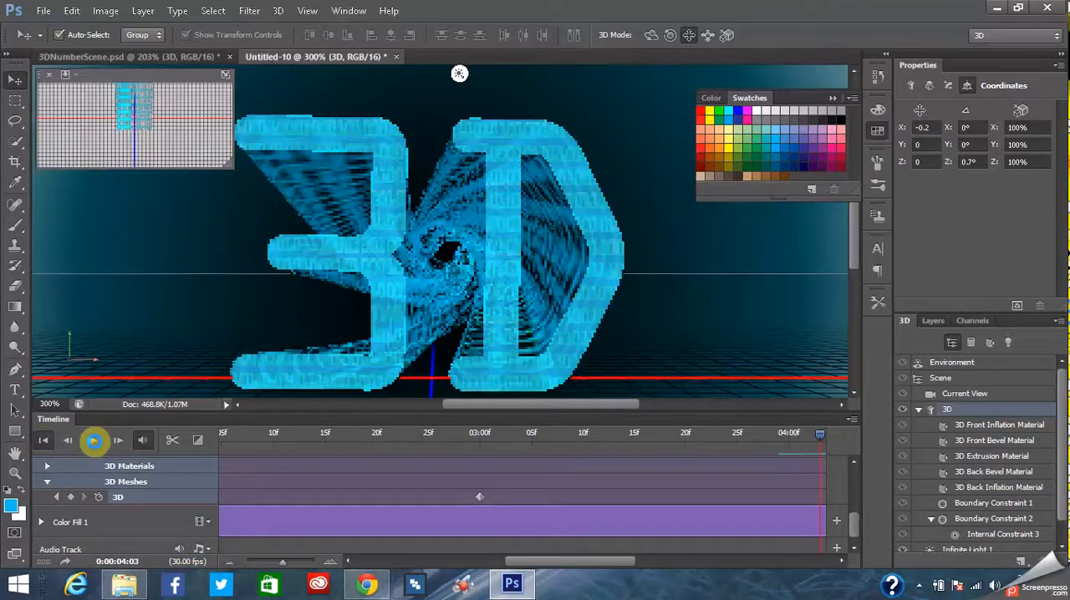
pyautogui.click(95, 442)
pyautogui.click(94, 441)
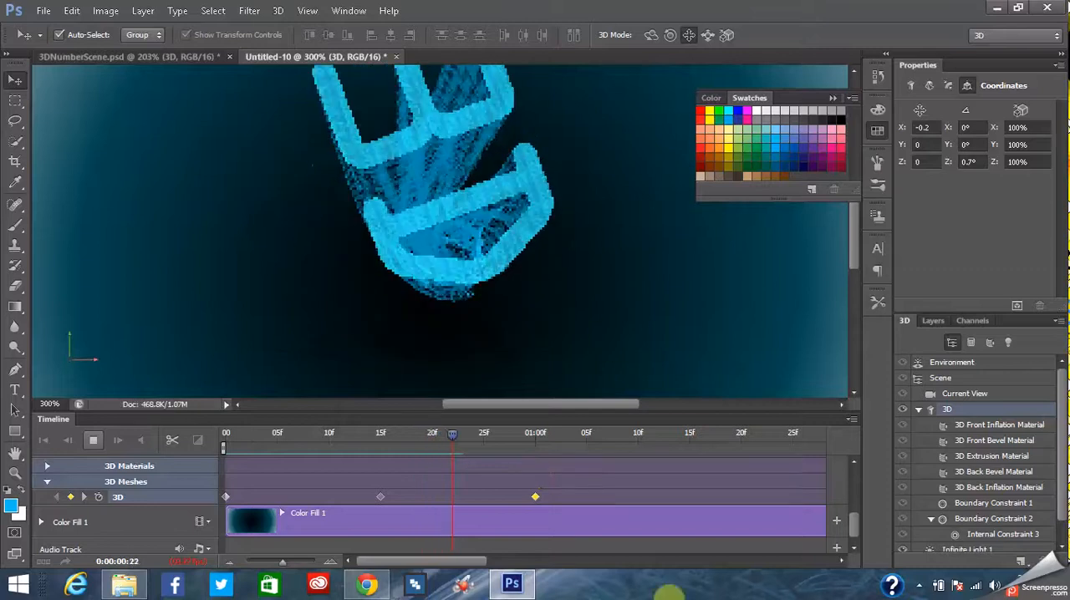
pyautogui.click(90, 436)
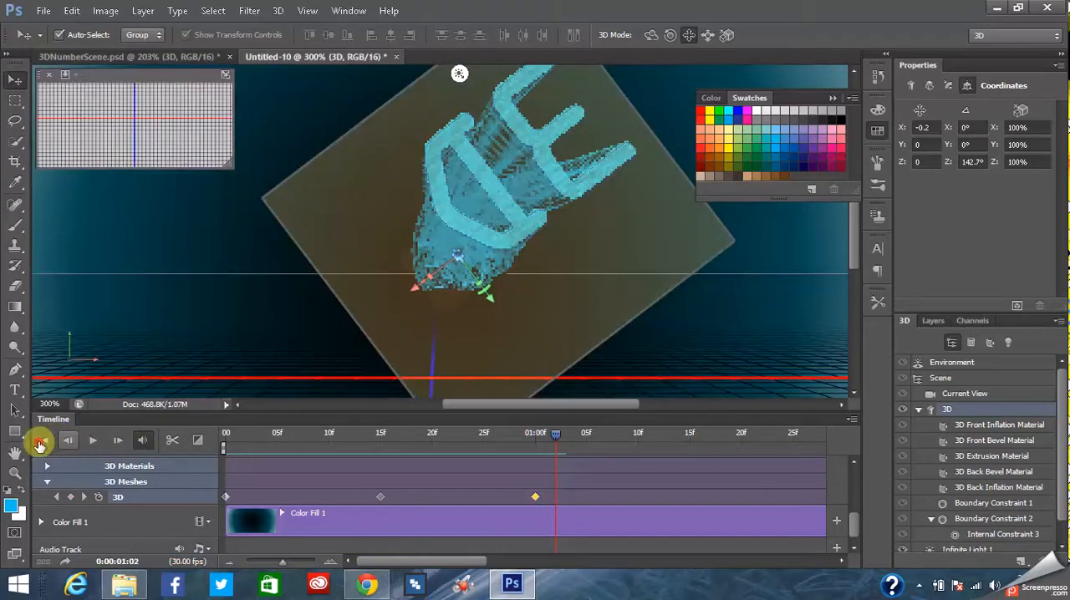
pyautogui.click(90, 443)
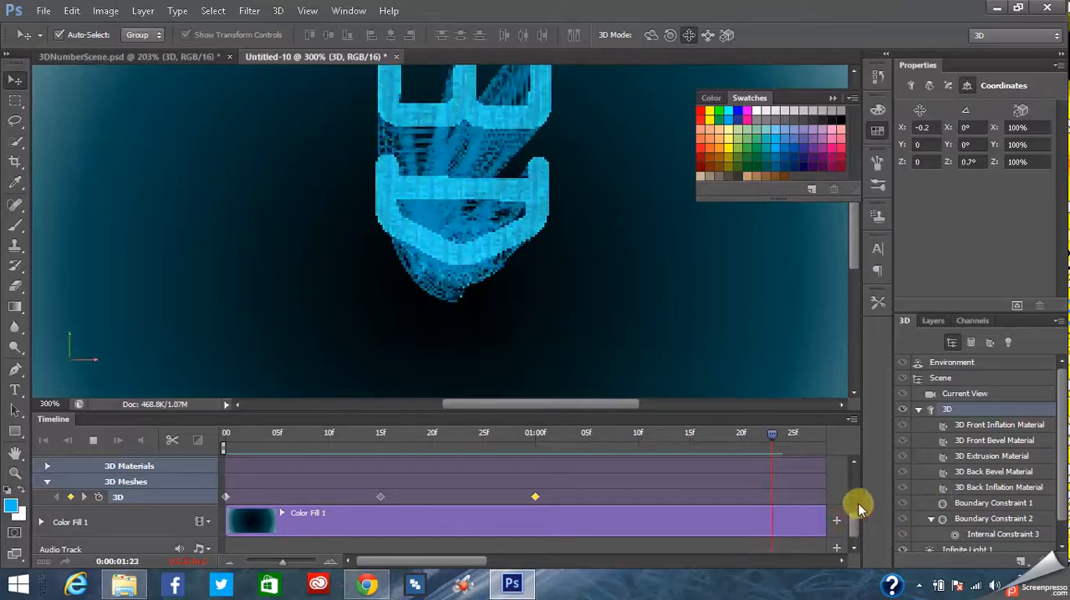
pyautogui.scroll(2, 857, 510)
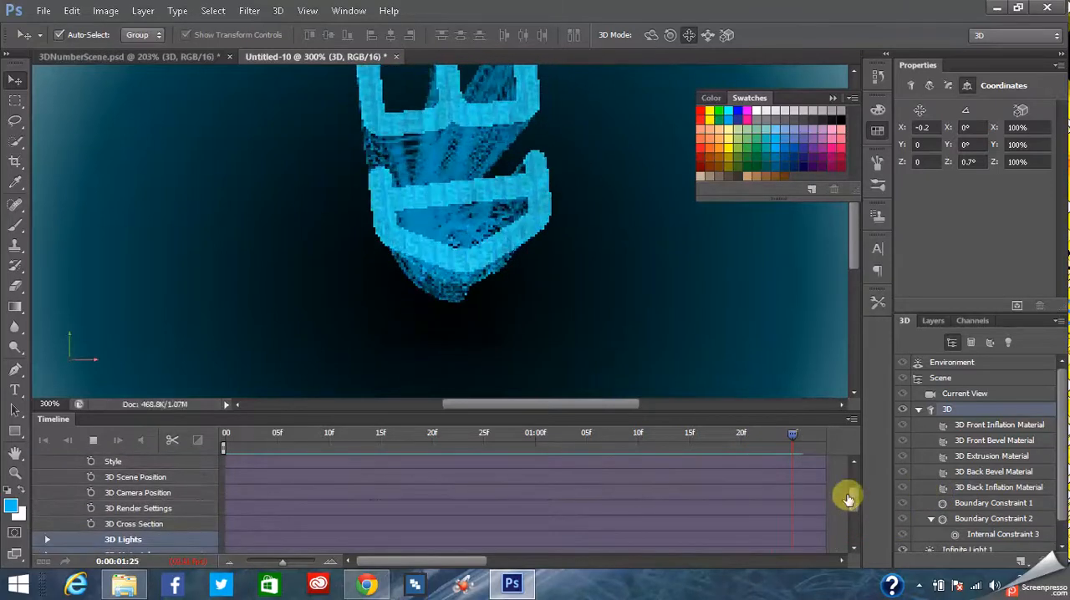
pyautogui.scroll(-3, 853, 510)
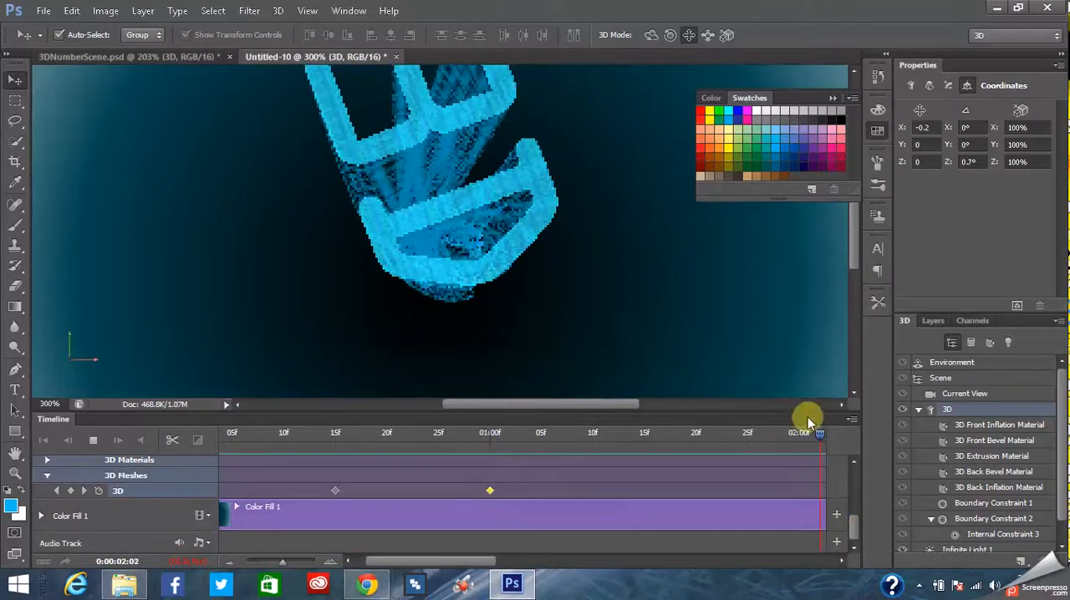
# - Open the Render Video settings and review the available output formats, leaving the format at QuickTime
pyautogui.click(851, 419)
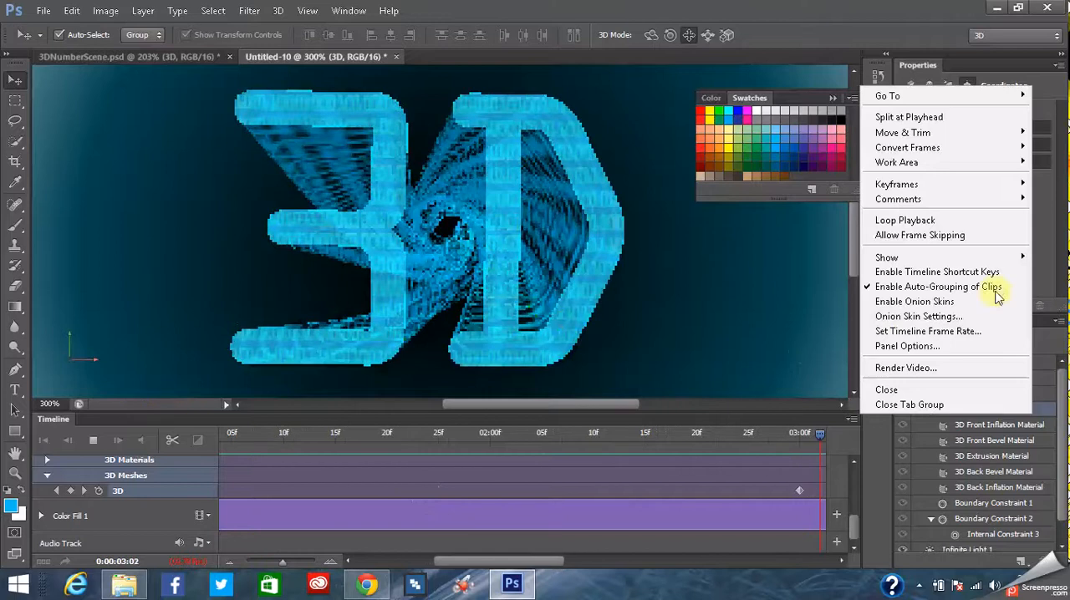
pyautogui.click(903, 368)
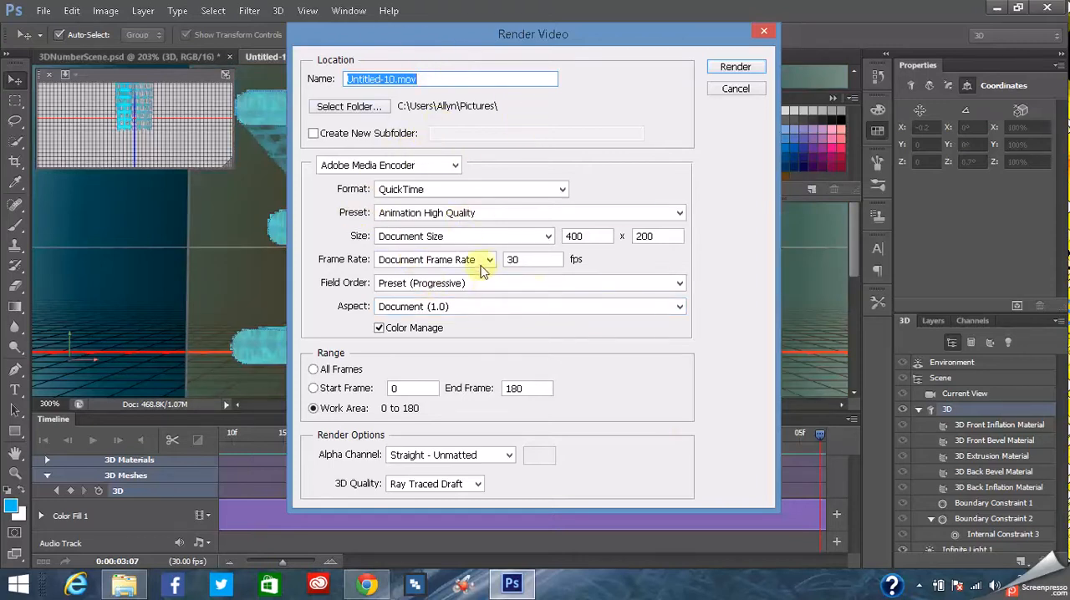
pyautogui.click(465, 190)
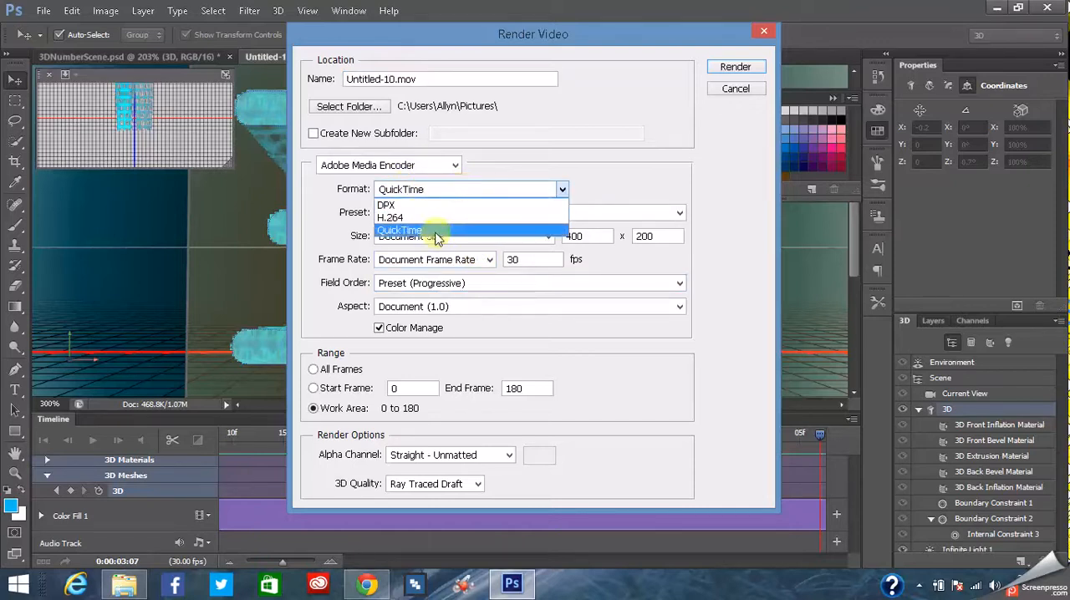
pyautogui.click(630, 180)
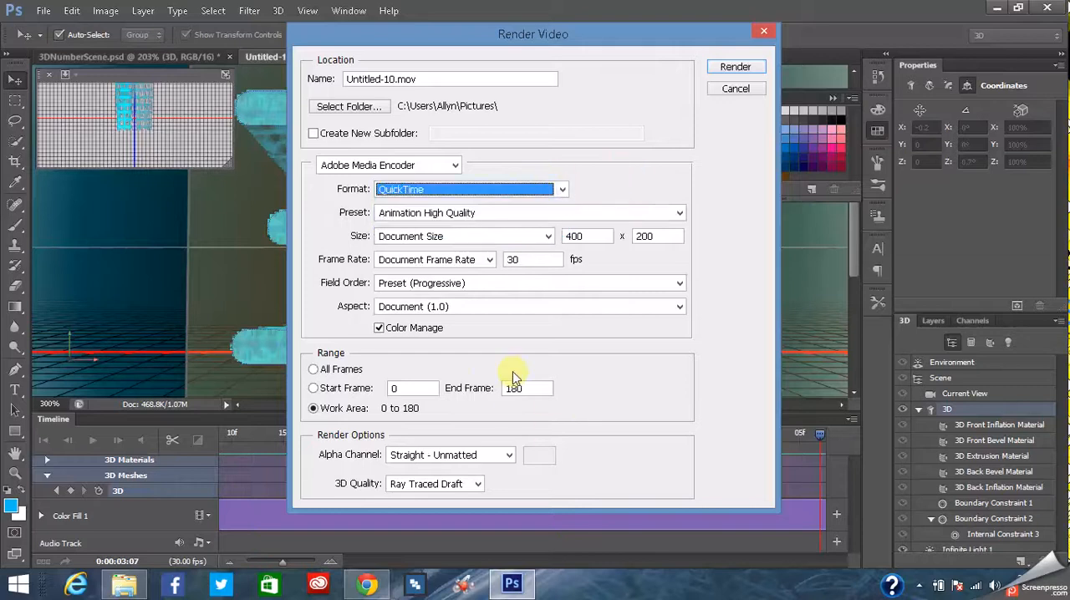
pyautogui.click(560, 190)
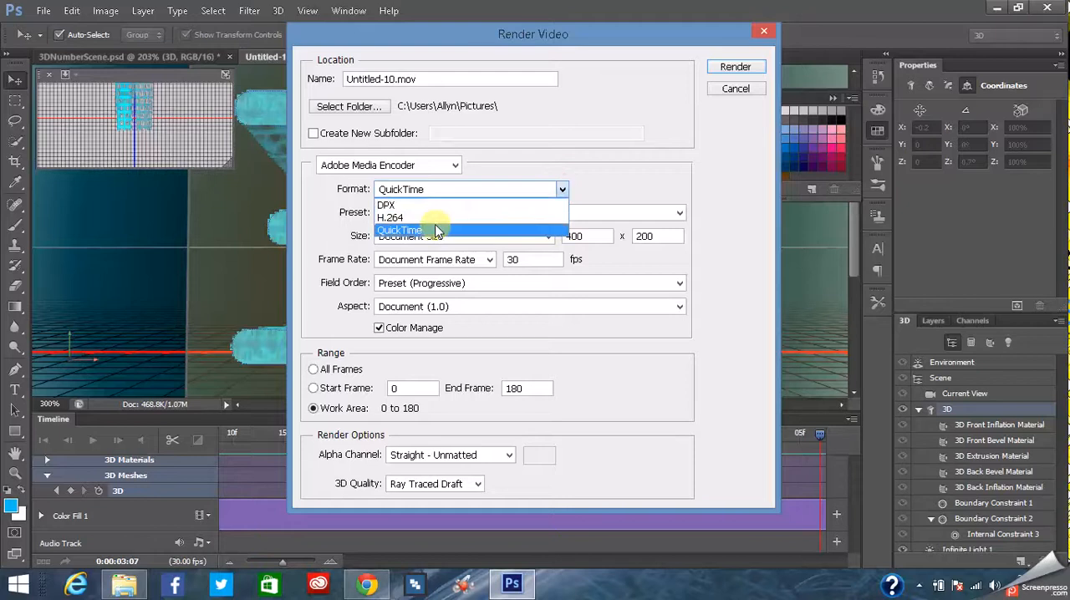
pyautogui.click(652, 164)
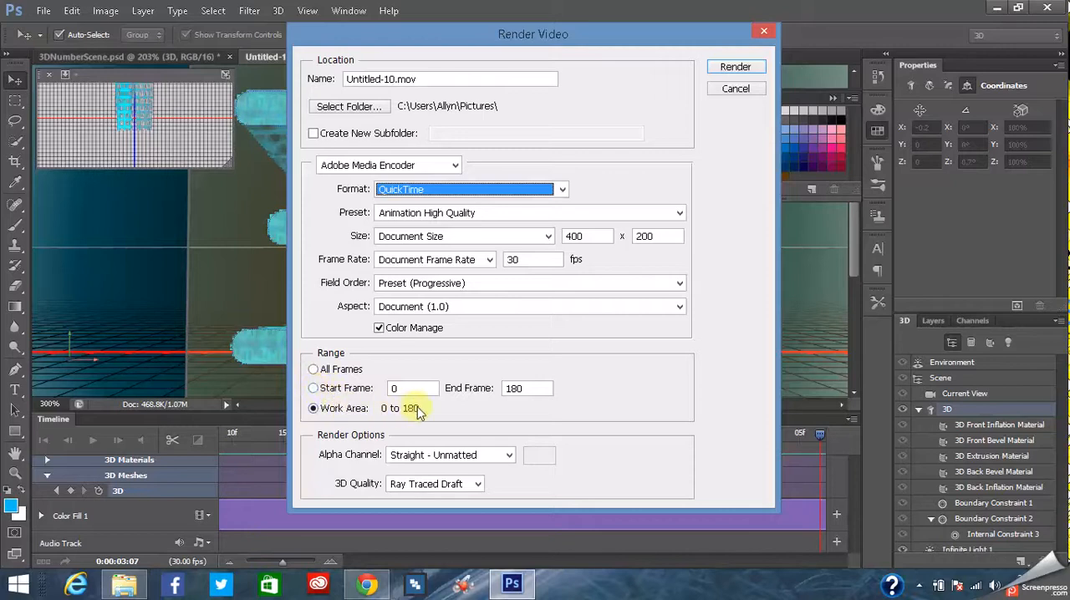
# - Try setting the render's alpha channel to None, look over the 3D quality choices, and cancel the video render
pyautogui.click(509, 456)
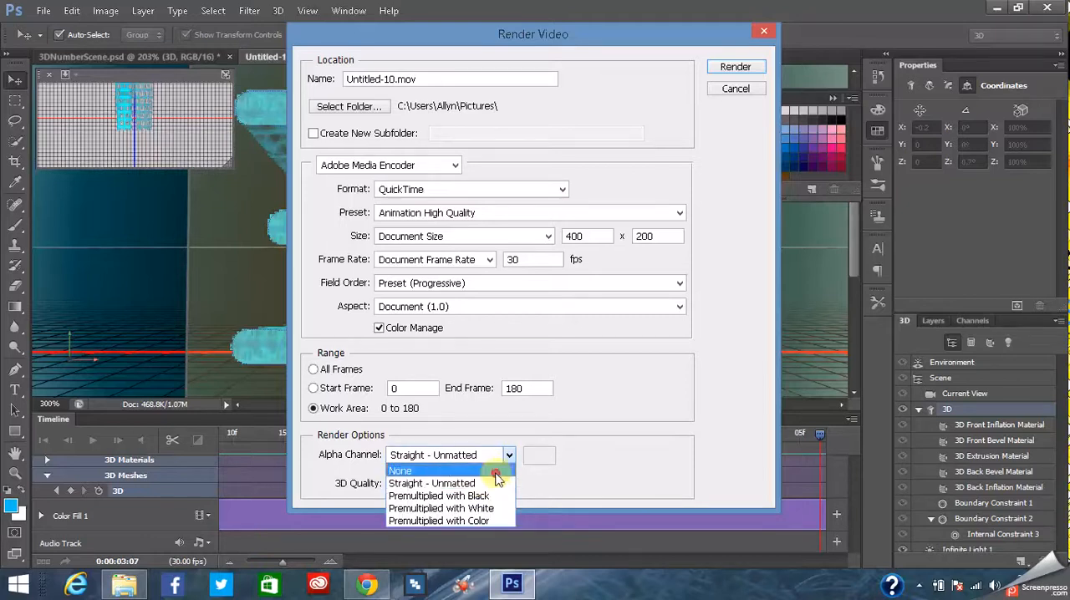
pyautogui.click(496, 472)
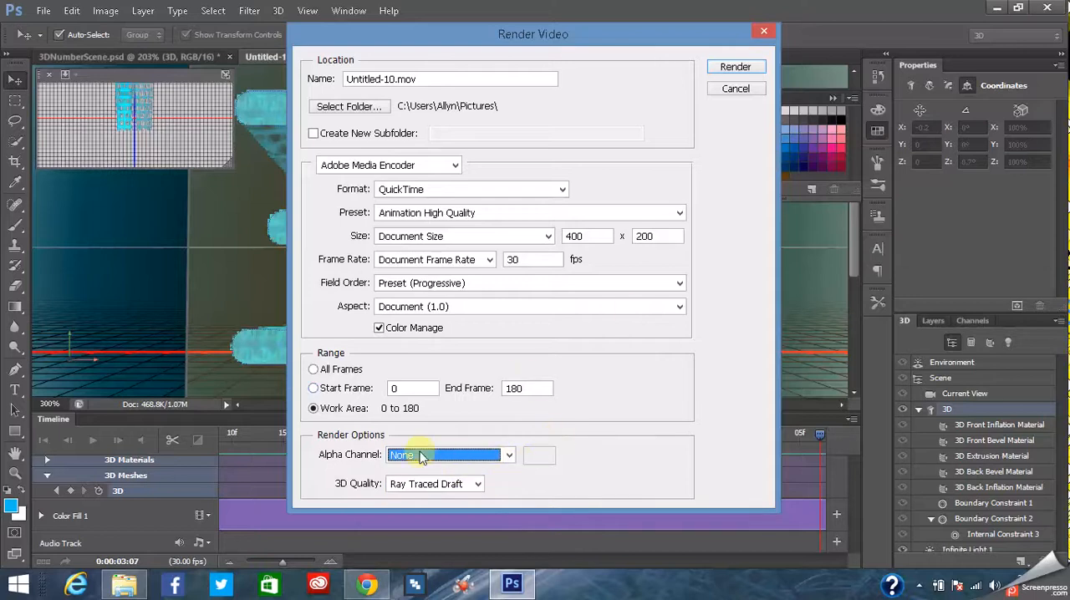
pyautogui.click(479, 487)
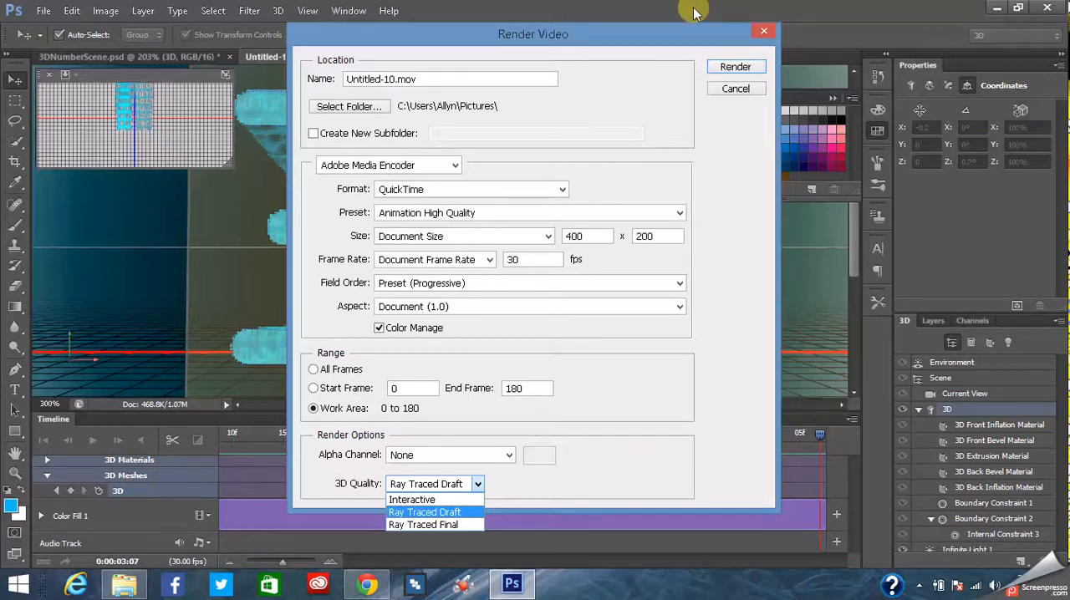
pyautogui.click(732, 92)
pyautogui.click(736, 89)
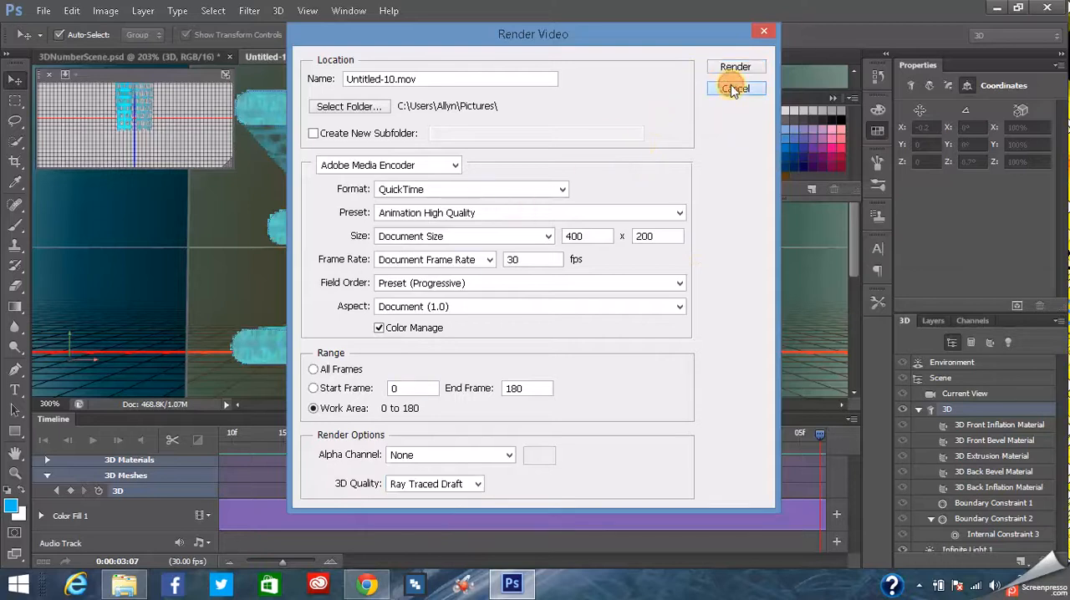
# - Switch to the 3DNumberScene.psd document and examine its finished 3D text and front inflation material
pyautogui.click(191, 56)
pyautogui.click(450, 187)
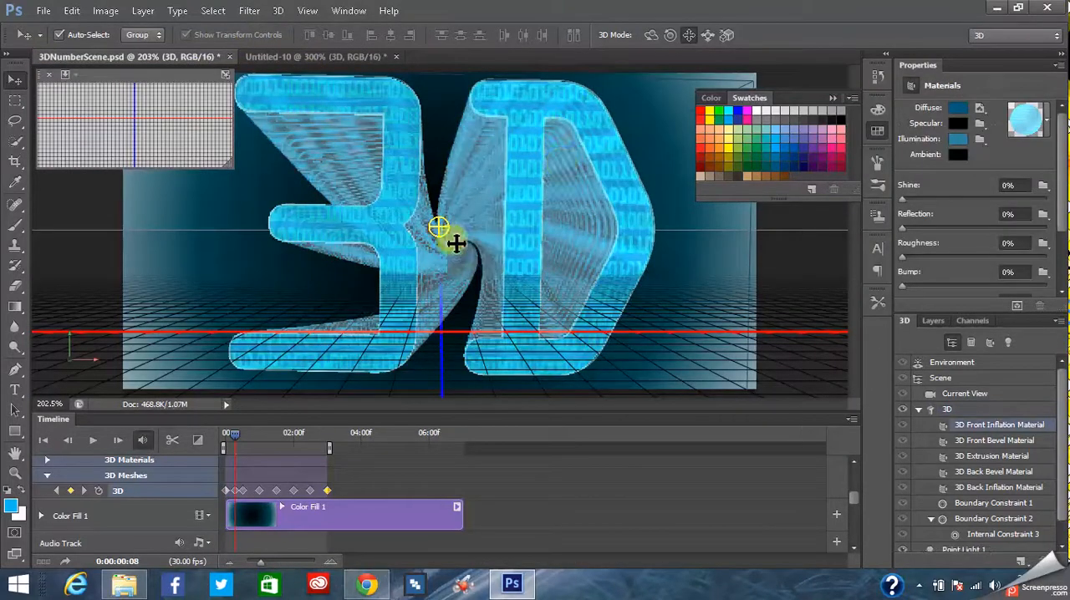
pyautogui.moveTo(549, 233); pyautogui.dragTo(400, 198)
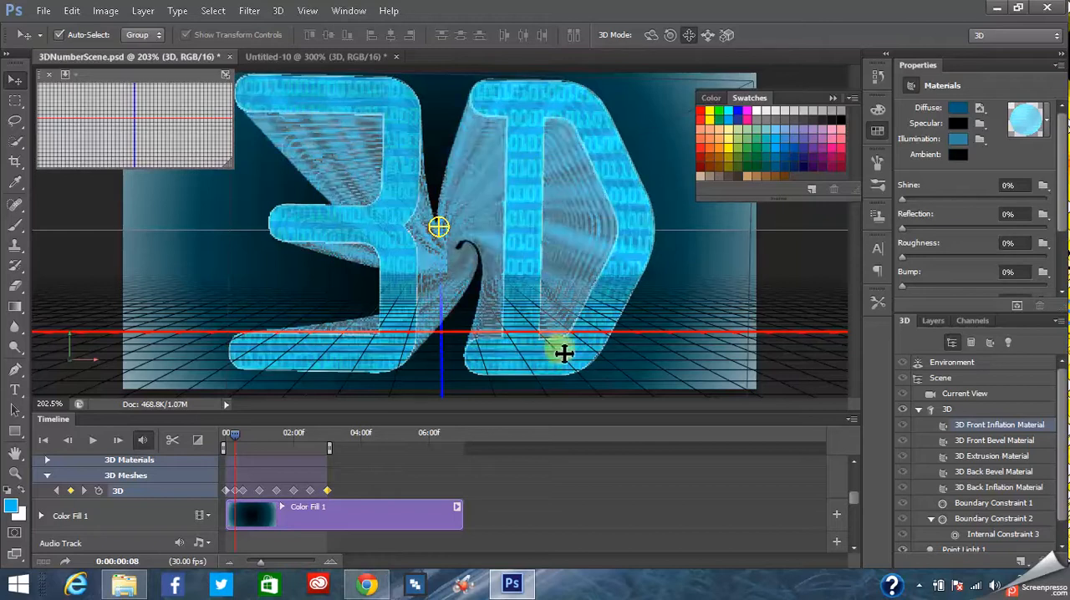